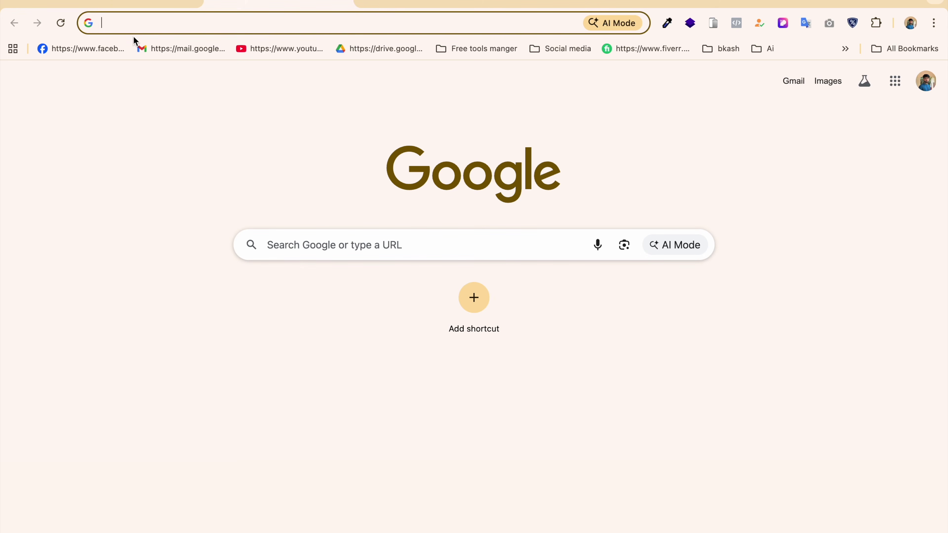
Send the drafted request for a Lovable AI prompt for a honey and jhola gur landing page.
click(121, 4)
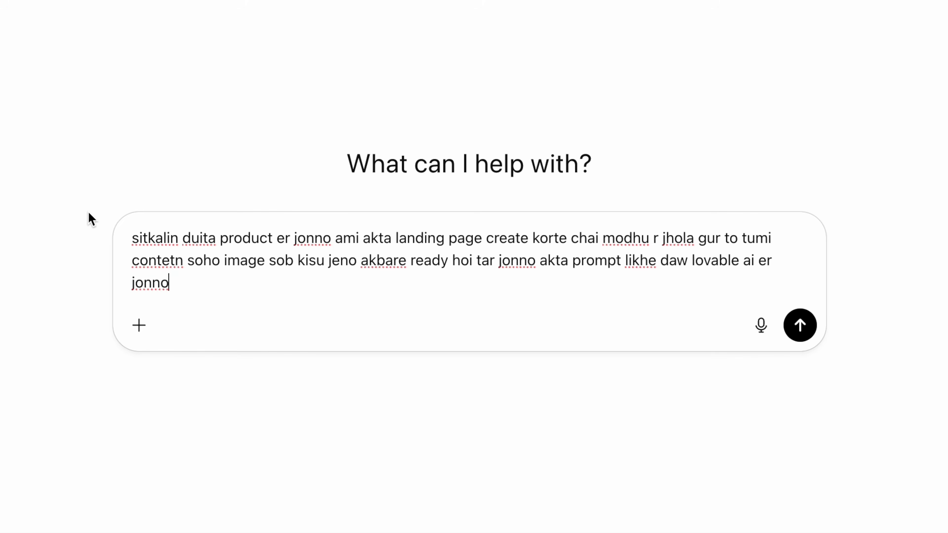
key(Return)
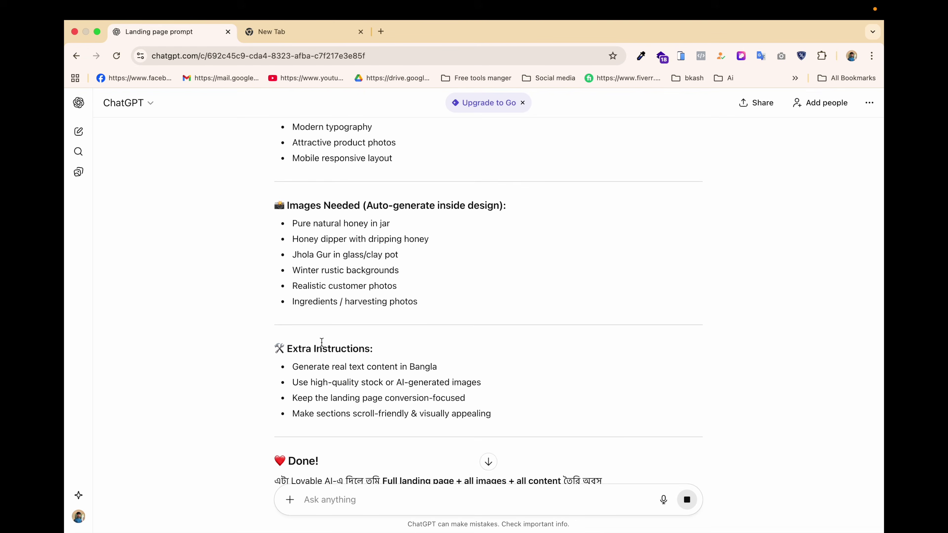
Ask ChatGPT for a revised prompt with Bangla content, the Hind Siliguri font and natural colours.
scroll(321, 342, down, 3)
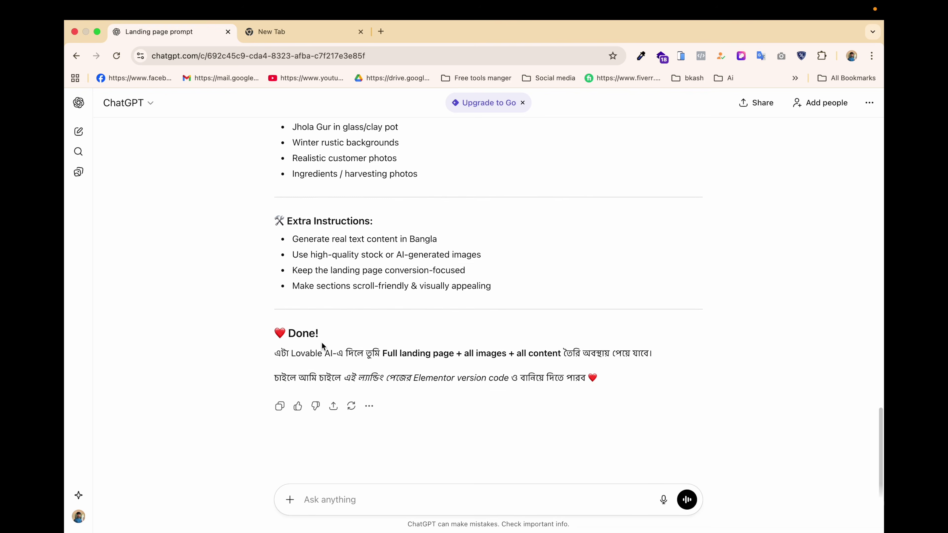
text(bang)
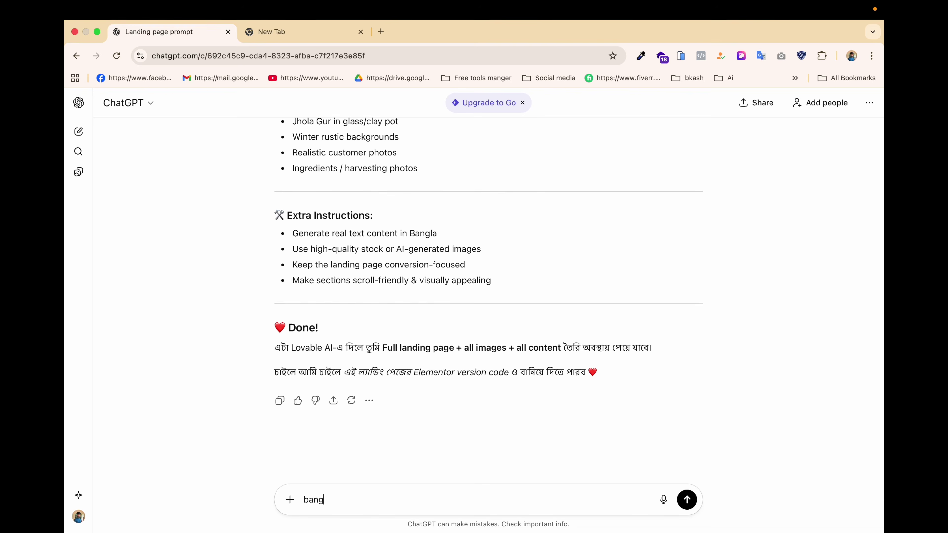
text(la content)
text( dia promopt)
key(BackSpace)
key(BackSpace)
key(BackSpace)
key(BackSpace)
key(BackSpace)
key(BackSpace)
text(amr site ta desin)
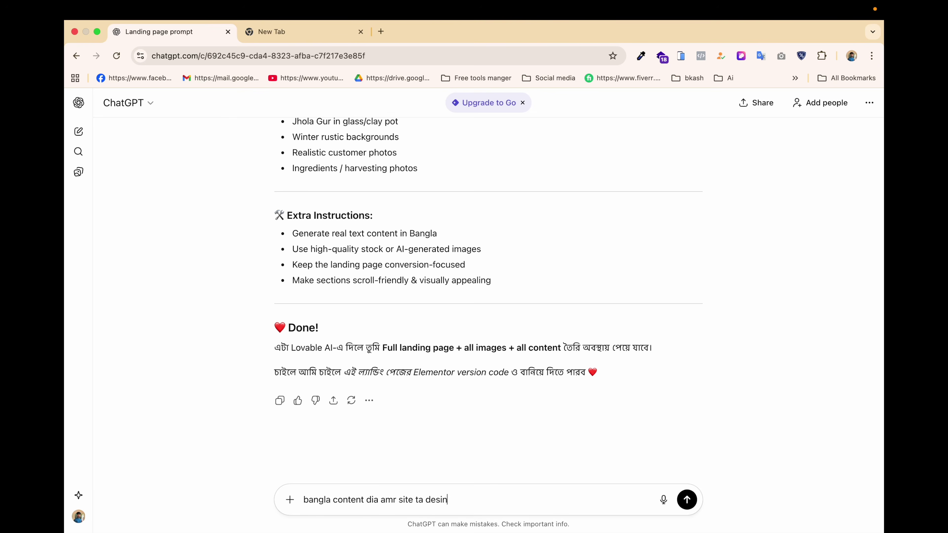
text(g korbo ebong font hiseb)
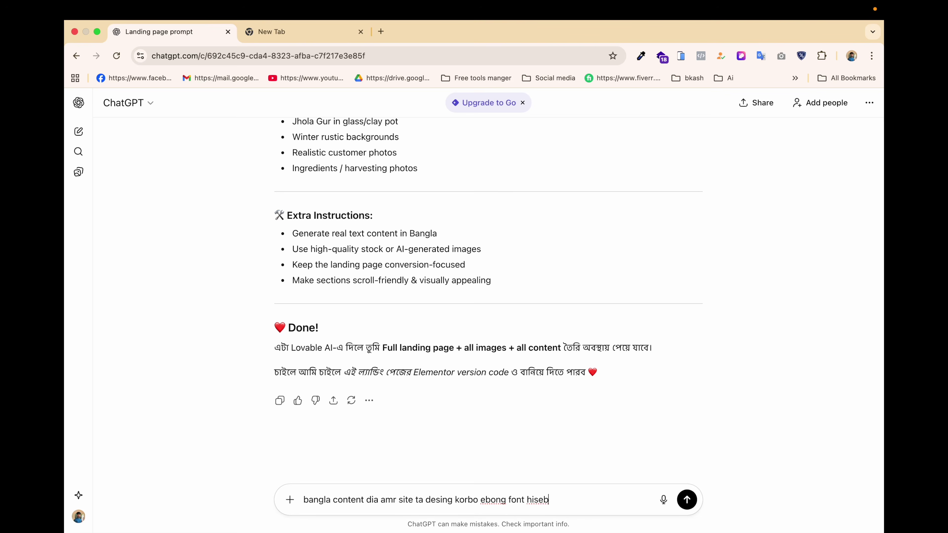
text(e thakbe himn)
key(BackSpace)
text(d siligur)
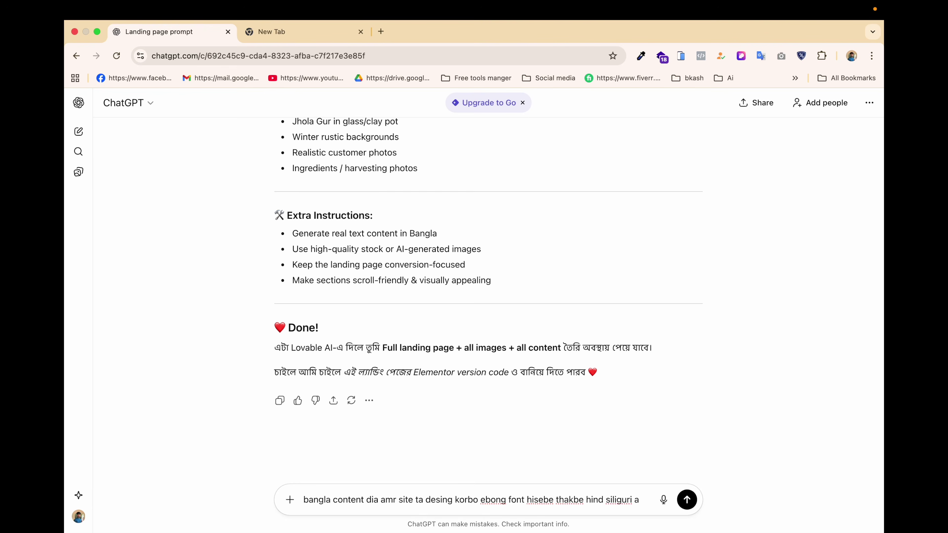
text(i ebong)
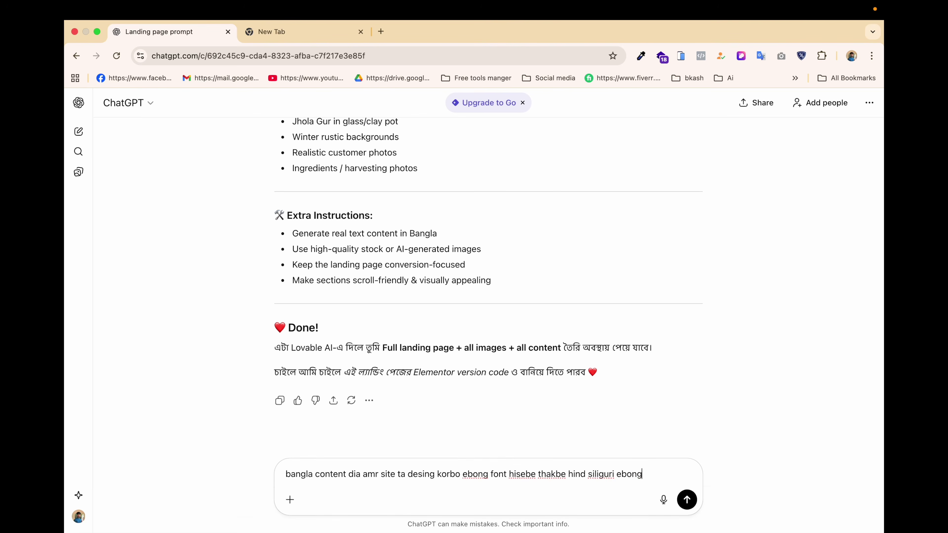
text( amr side er color)
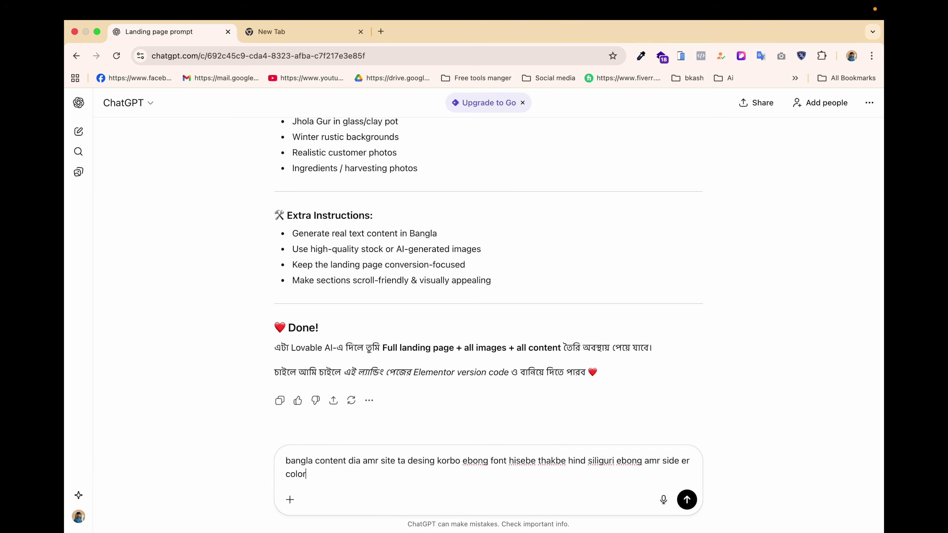
text( hobe natural)
key(Return)
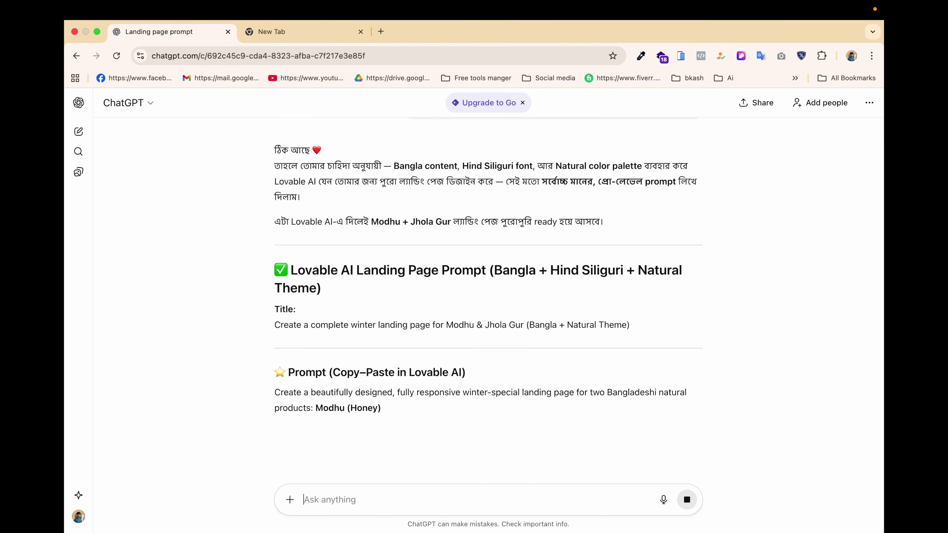
Select the revised prompt text from 'Create a beautifully…' to its end.
scroll(414, 324, down, 2)
scroll(414, 325, down, 2)
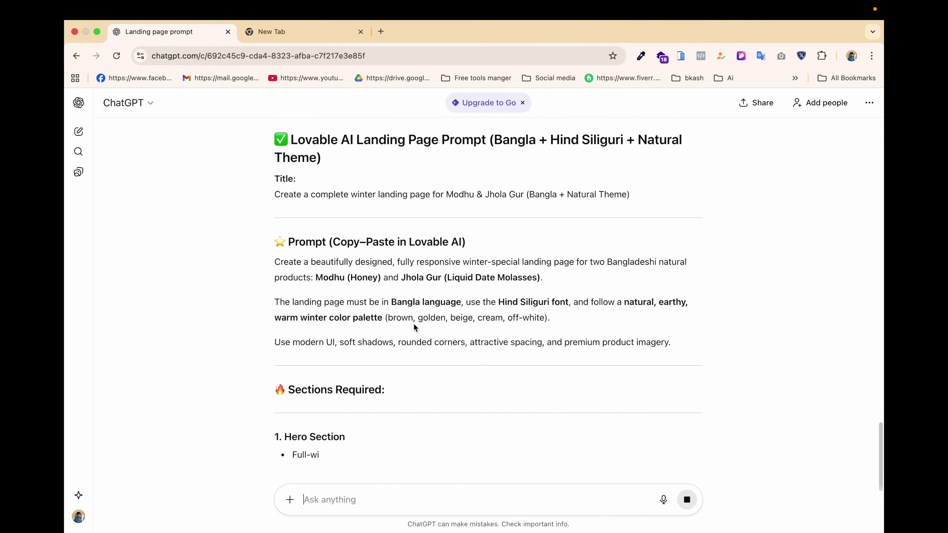
drag(275, 261, 422, 332)
drag(422, 332, 421, 332)
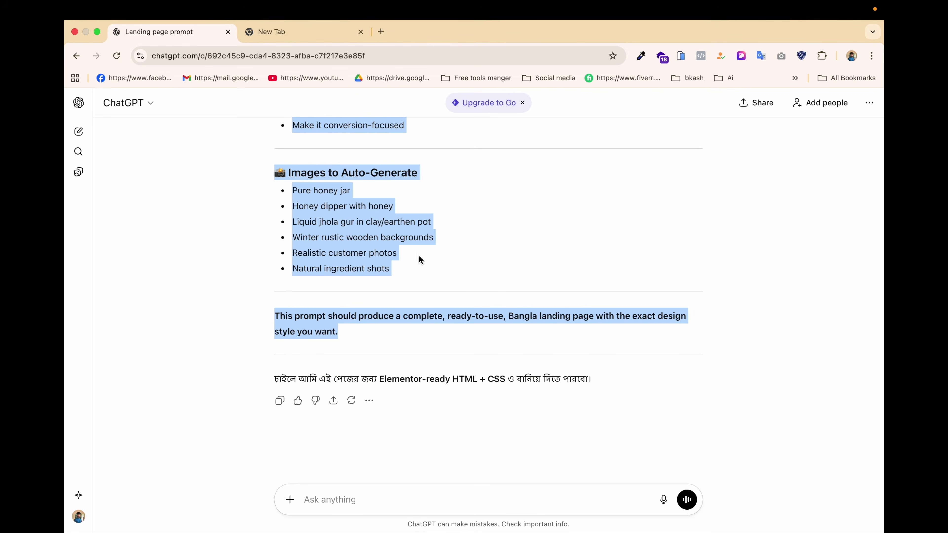
Go to lovable.dev in the second browser tab.
click(319, 32)
text(lo)
key(Return)
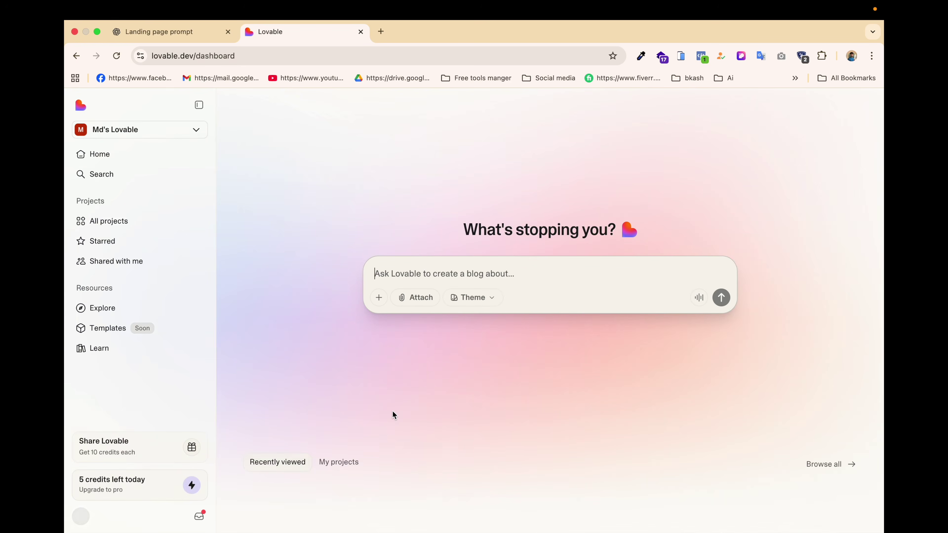
Paste the copied prompt into Ask Lovable and submit it to create the Winter Sweetness project.
scroll(393, 410, down, 7)
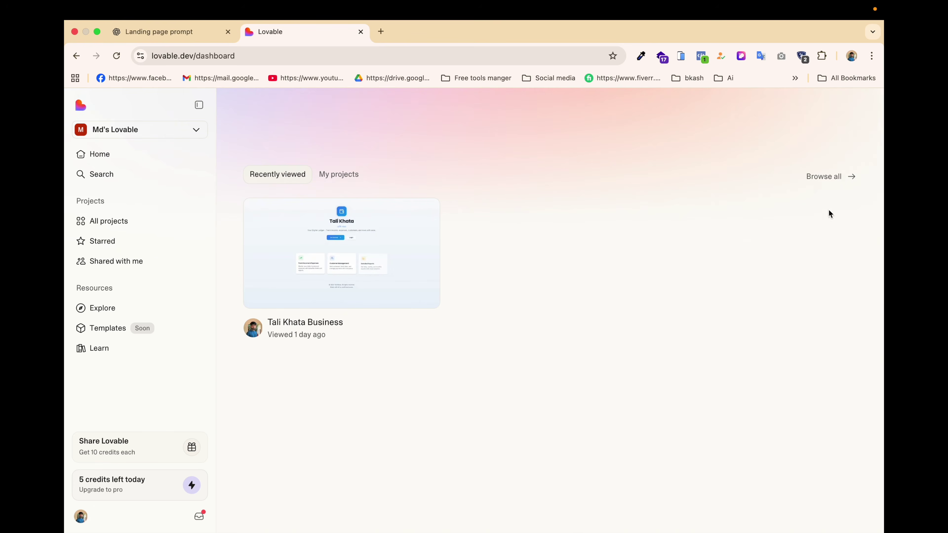
click(818, 177)
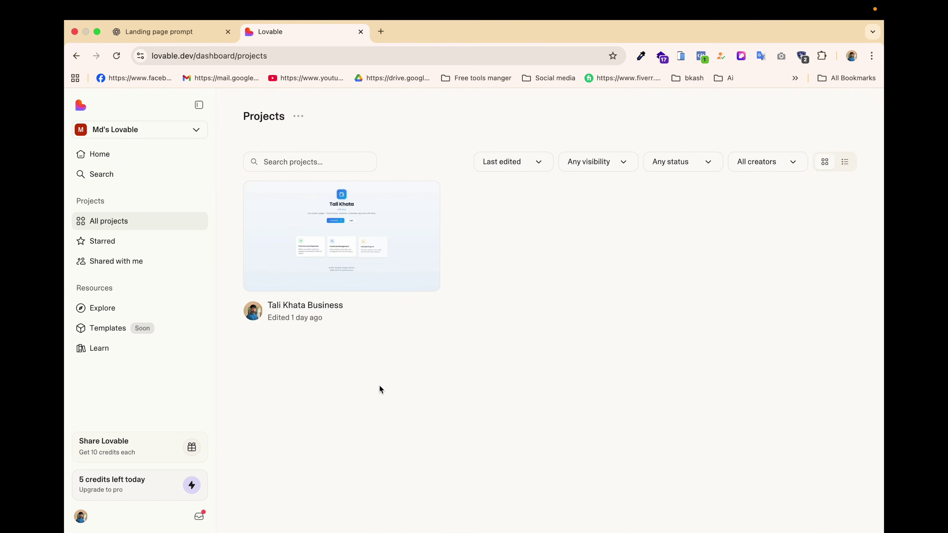
click(113, 160)
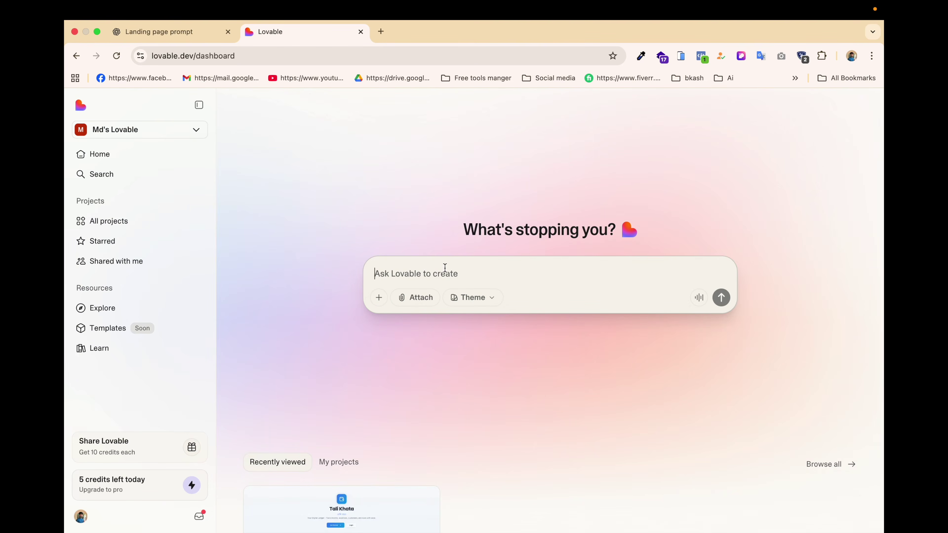
key(super+v)
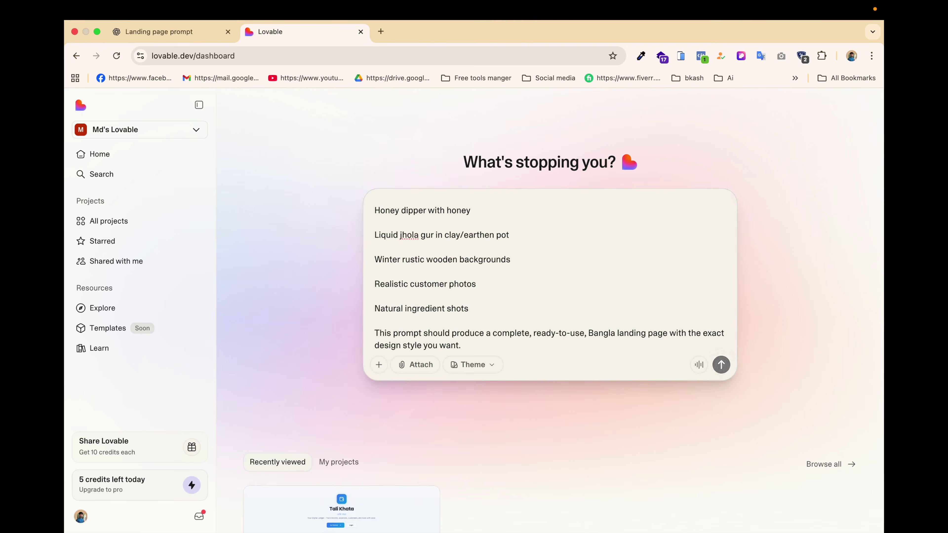
key(Return)
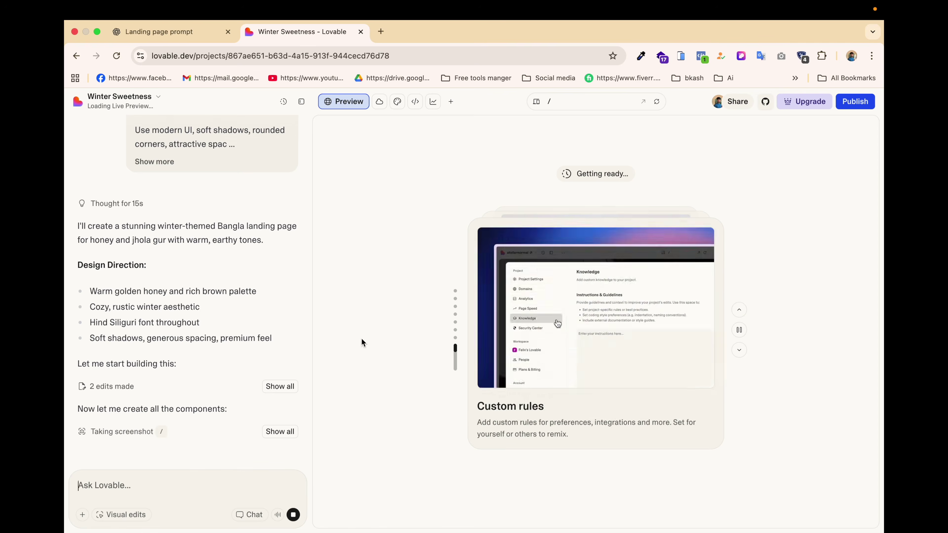
Return to the live preview of the Bangla winter landing page and collapse the chat panel.
scroll(180, 359, down, 10)
click(222, 357)
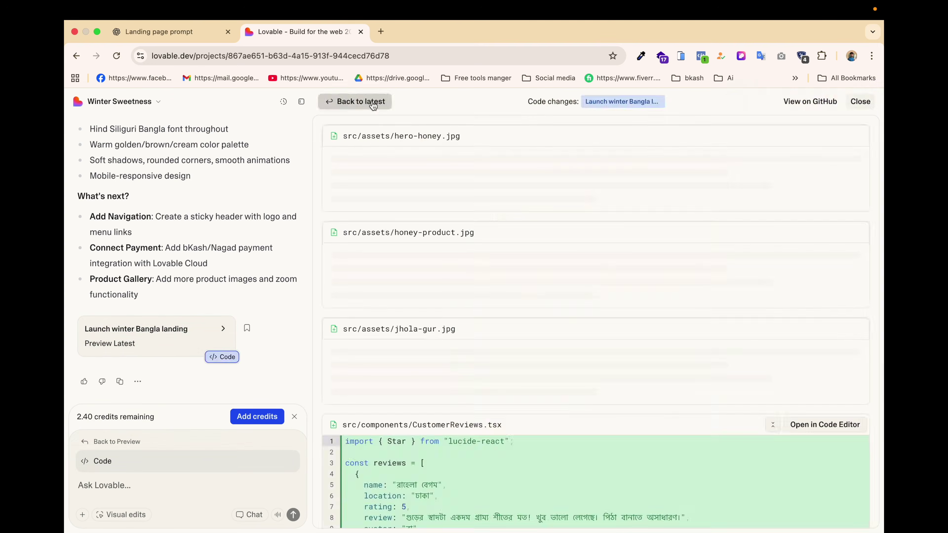
click(370, 102)
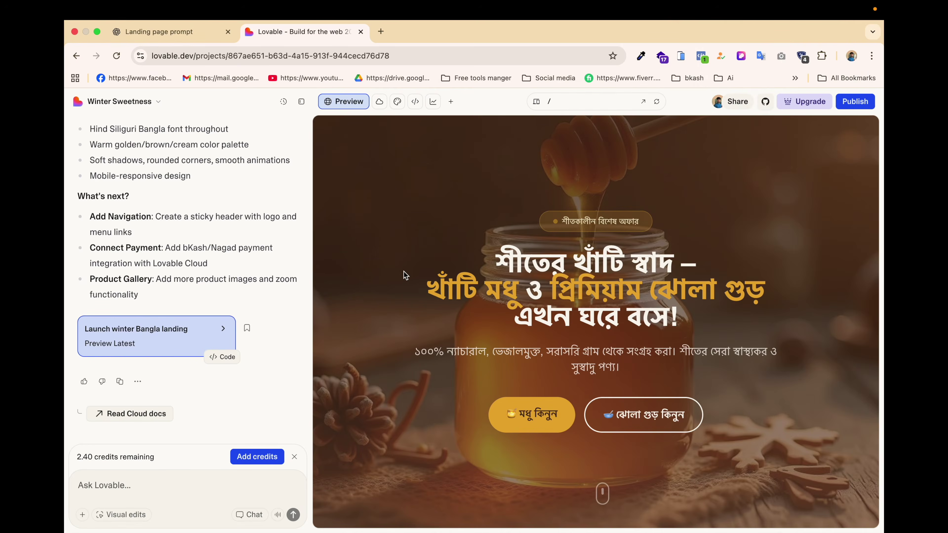
scroll(387, 310, down, 1)
scroll(386, 306, down, 10)
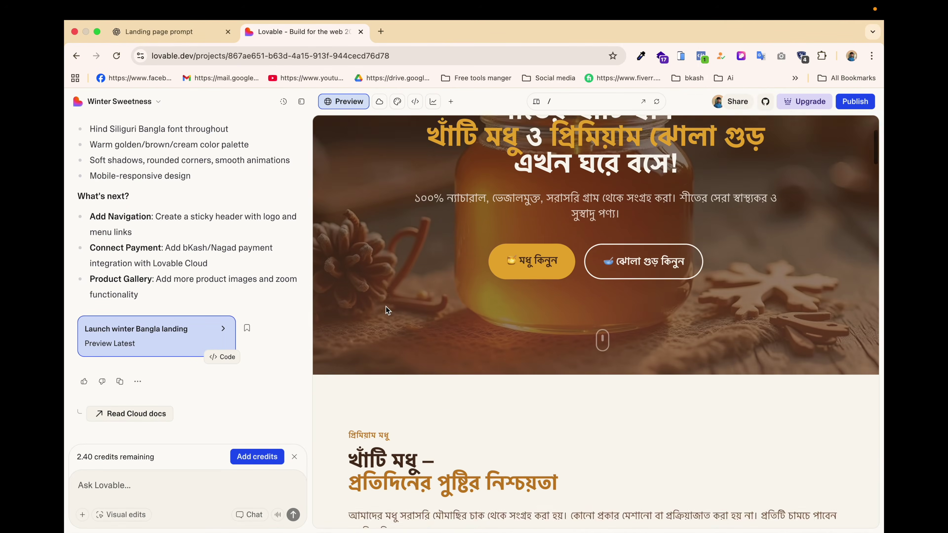
click(301, 101)
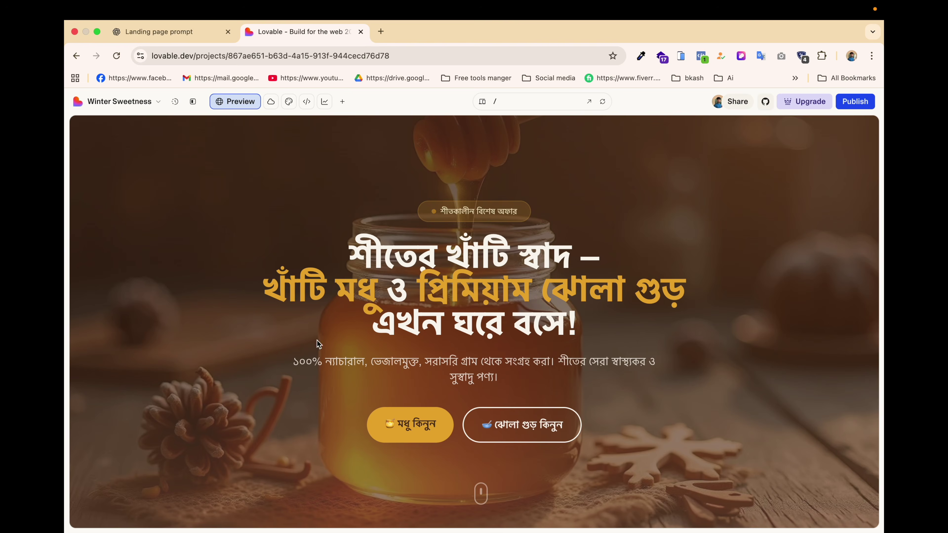
scroll(246, 360, down, 7)
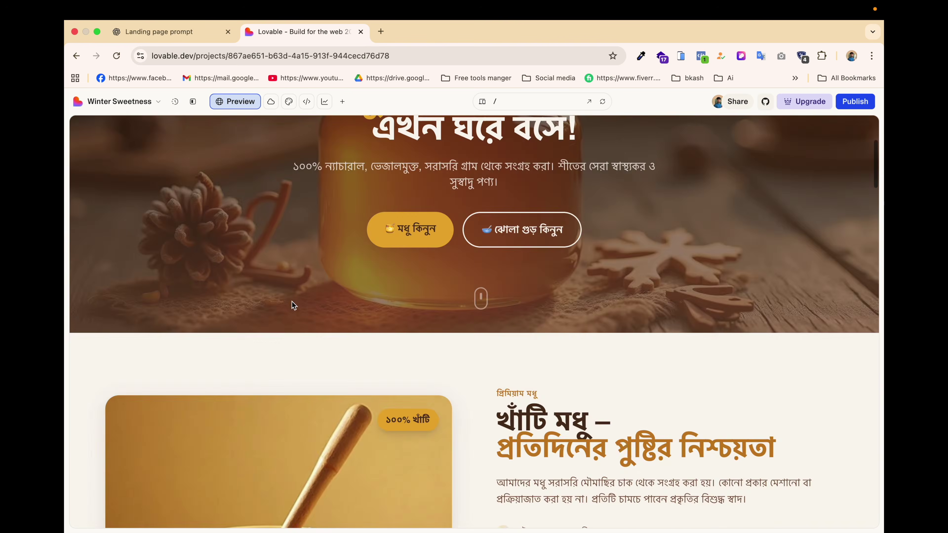
scroll(291, 302, up, 6)
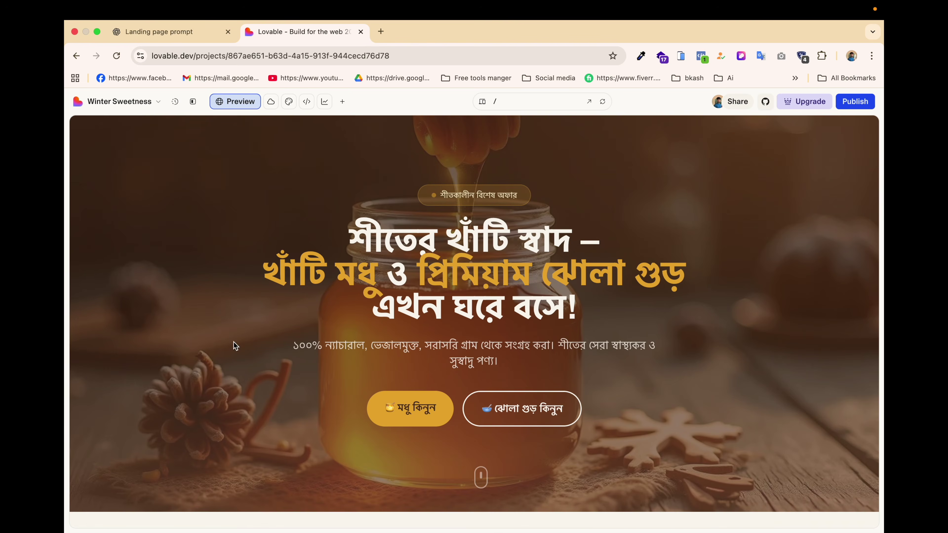
scroll(201, 411, down, 3)
scroll(200, 409, down, 2)
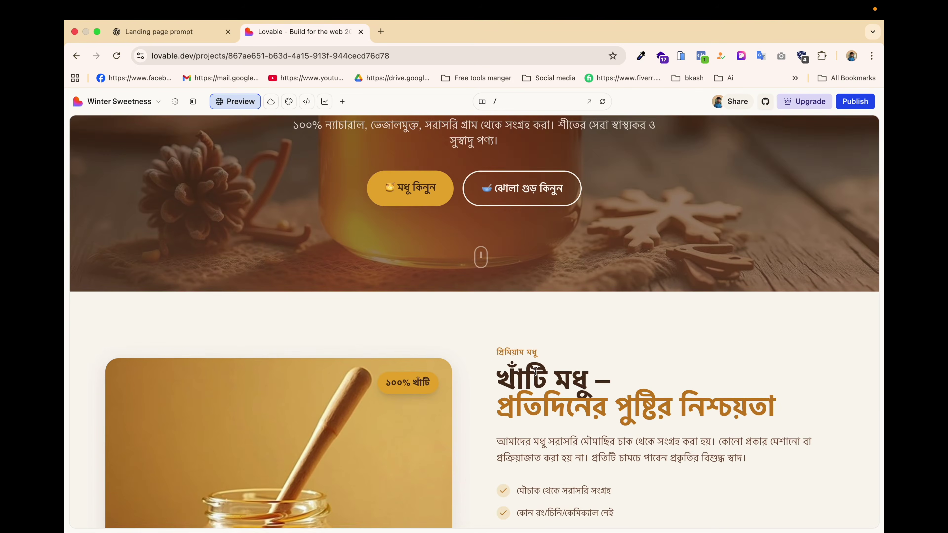
scroll(447, 332, down, 2)
scroll(635, 335, down, 5)
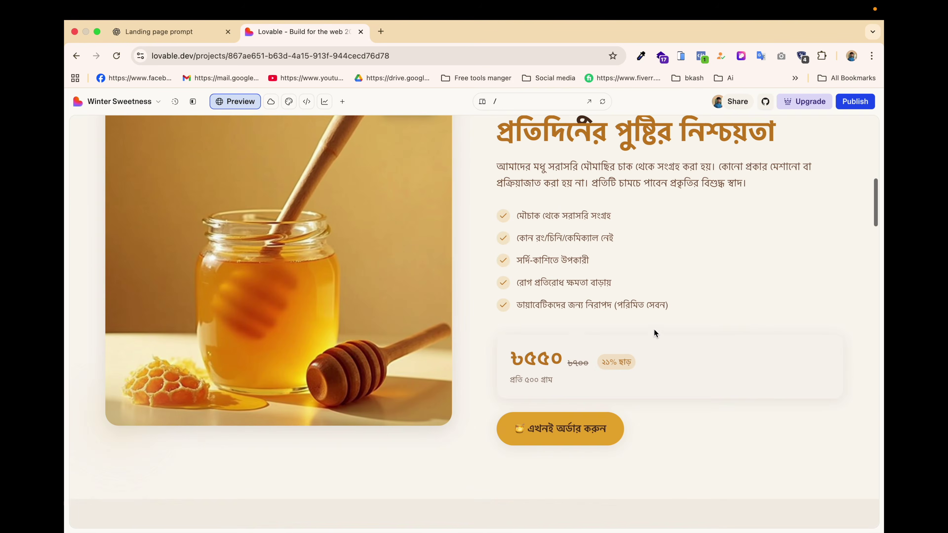
scroll(574, 335, down, 1)
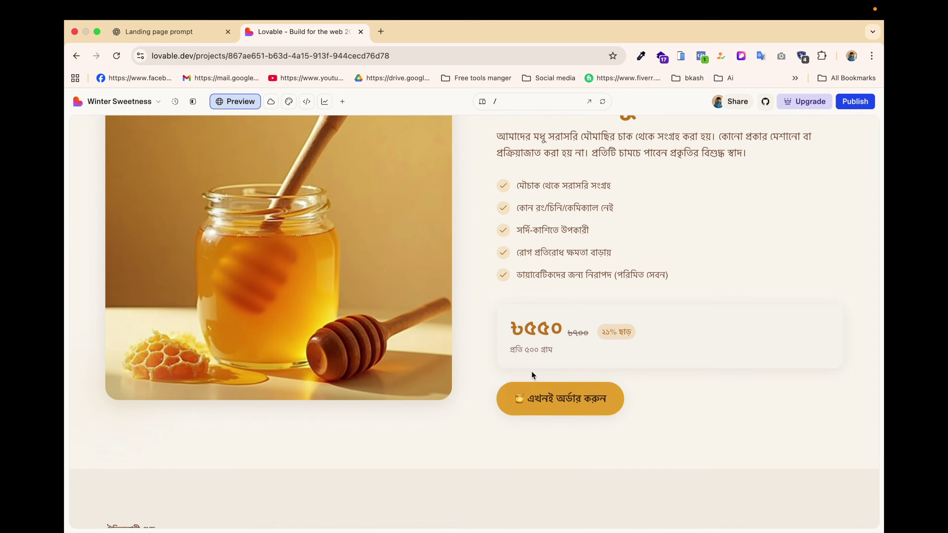
scroll(487, 396, up, 2)
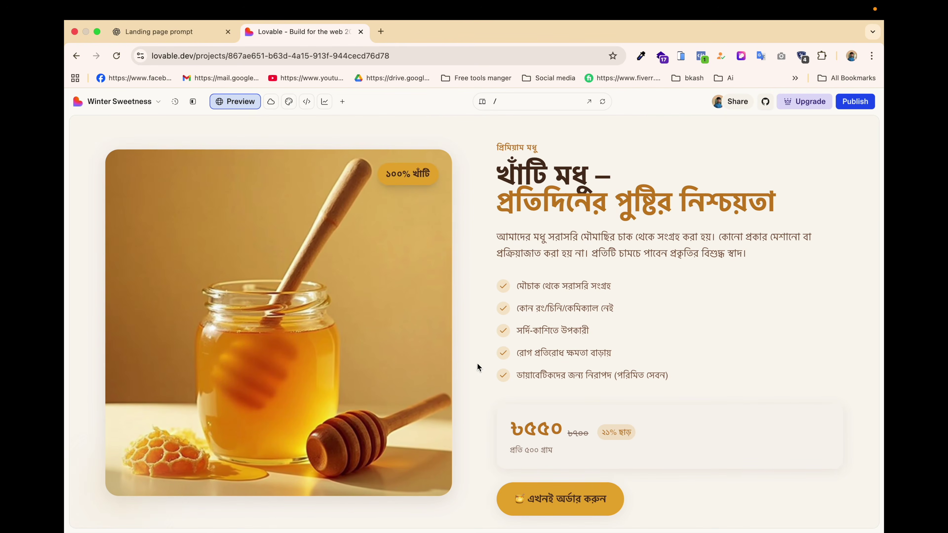
scroll(476, 305, down, 8)
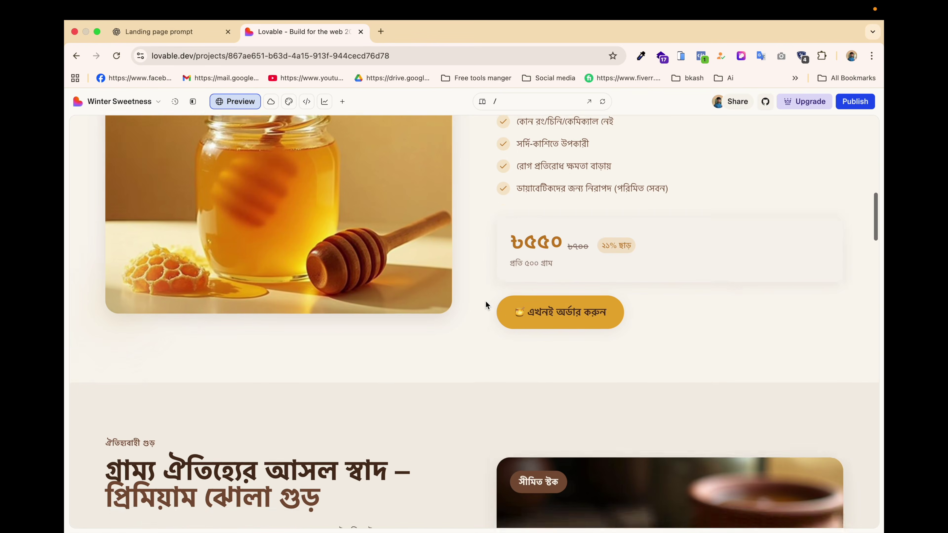
scroll(402, 441, down, 4)
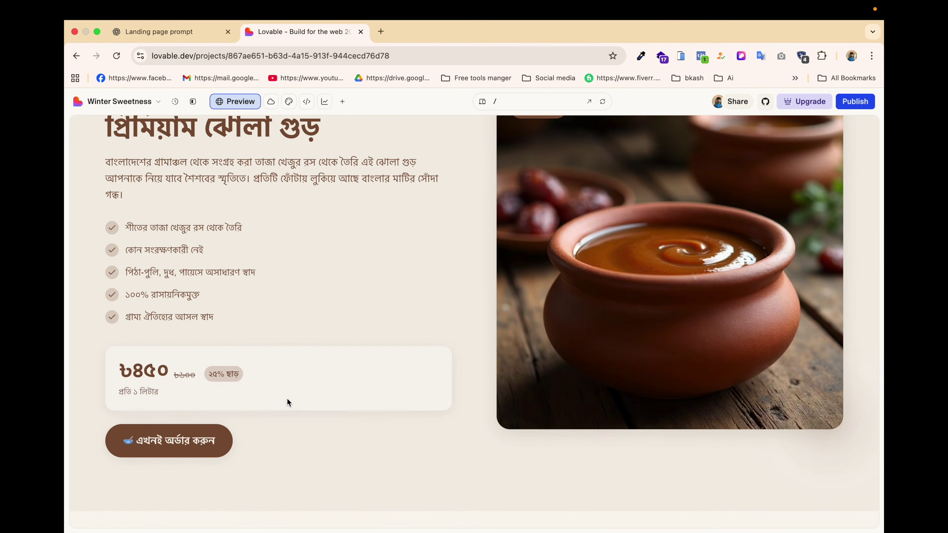
scroll(287, 398, down, 4)
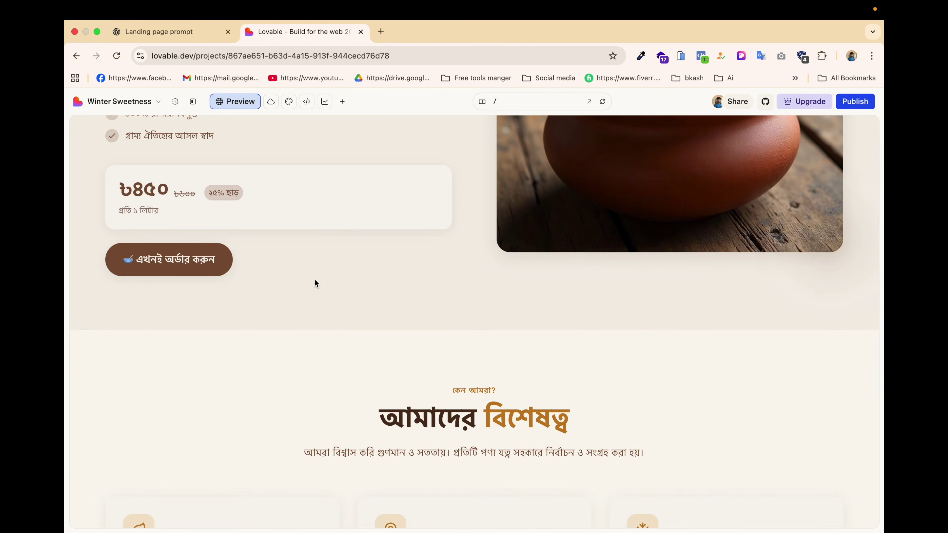
scroll(332, 346, down, 7)
scroll(332, 346, up, 4)
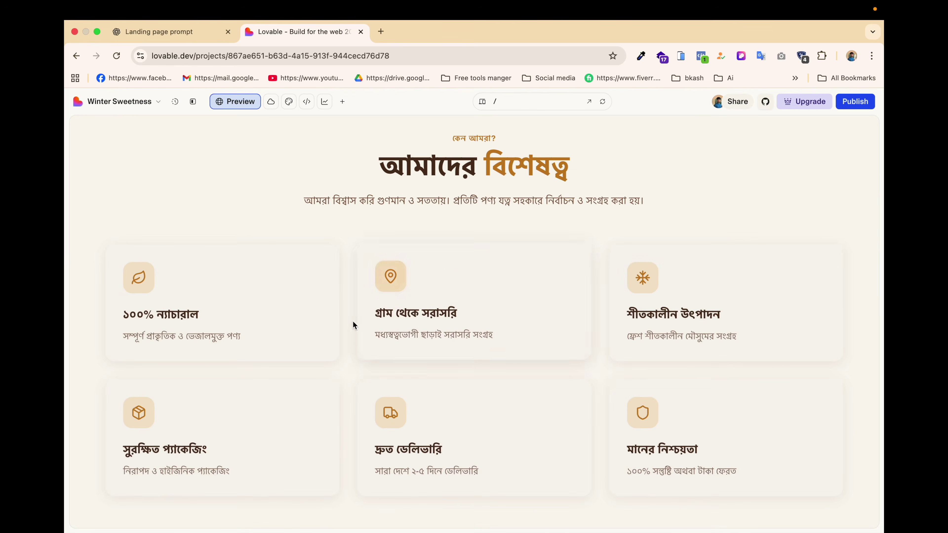
scroll(344, 308, down, 10)
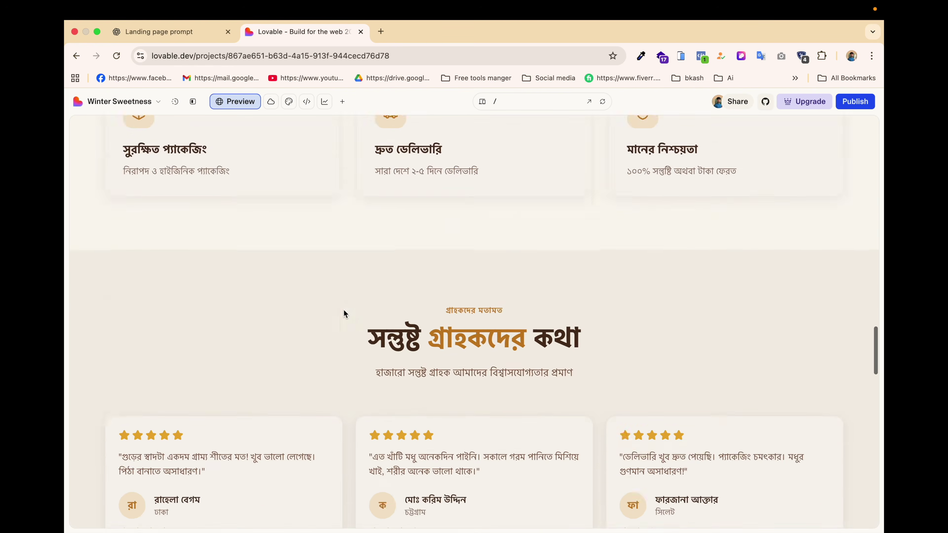
scroll(471, 312, down, 5)
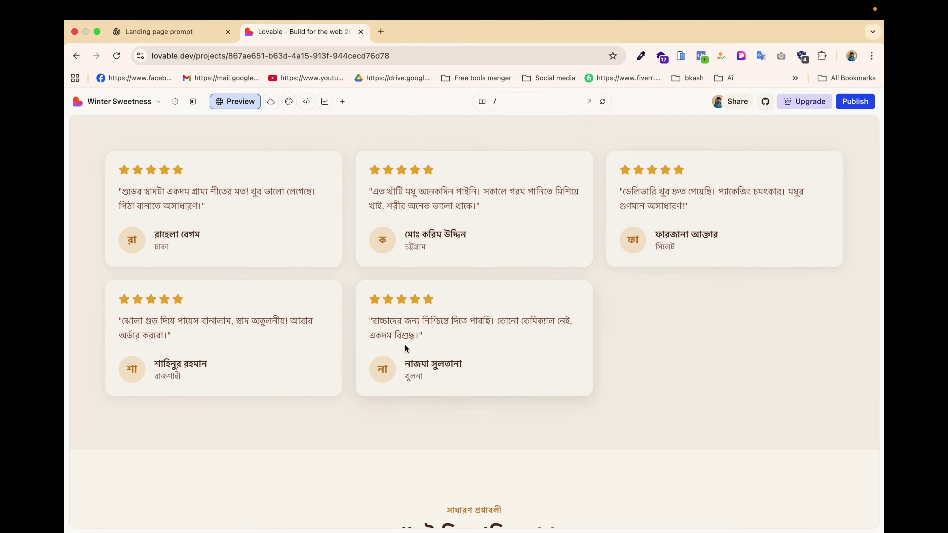
scroll(404, 345, down, 5)
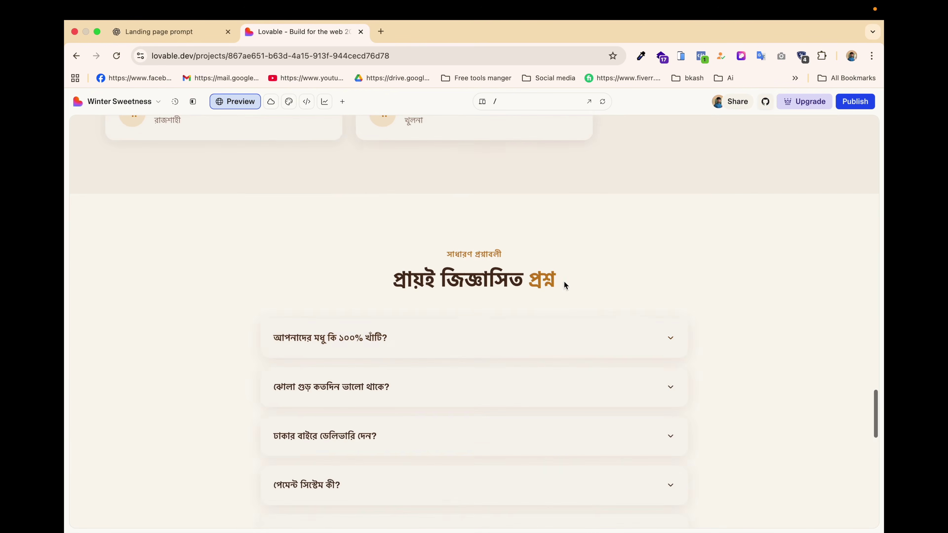
scroll(469, 332, down, 10)
scroll(471, 332, down, 2)
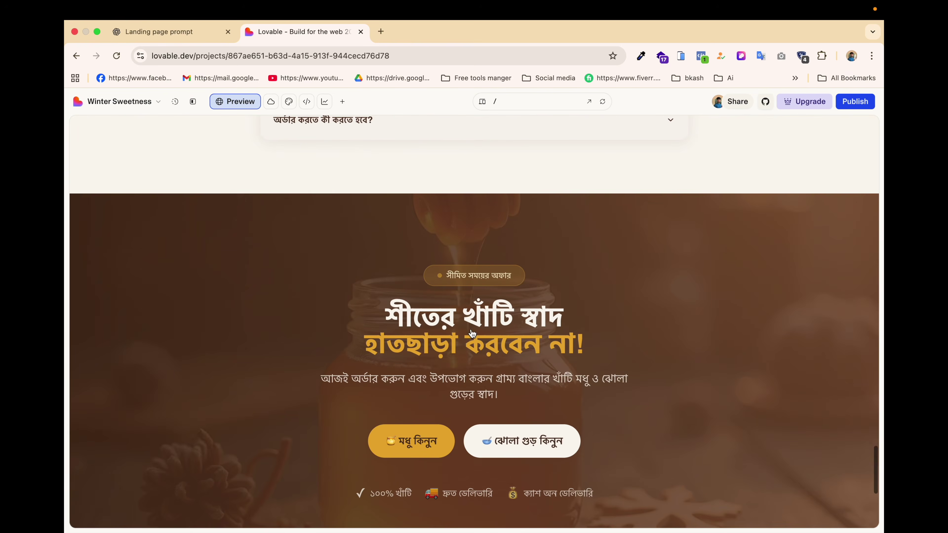
scroll(421, 416, down, 6)
scroll(420, 415, down, 1)
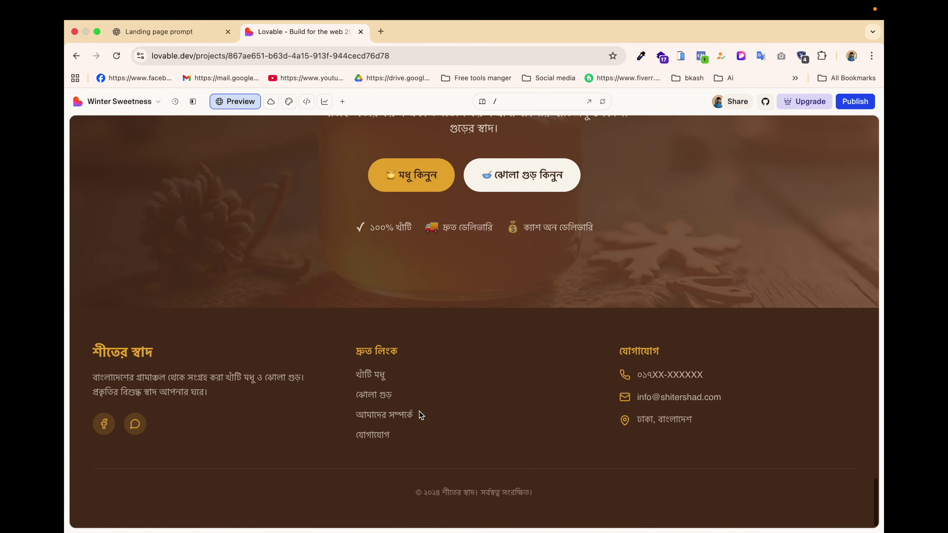
scroll(421, 415, up, 4)
scroll(421, 415, down, 4)
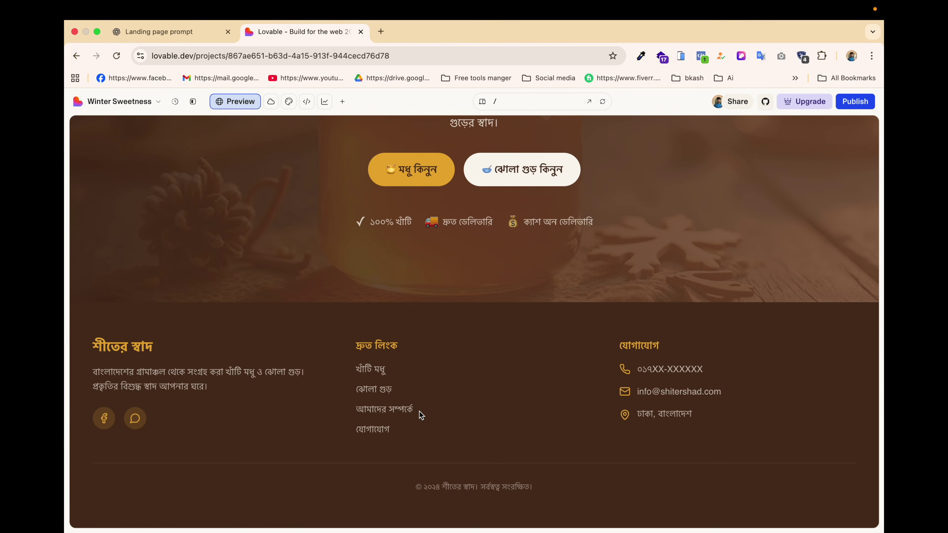
scroll(420, 414, up, 15)
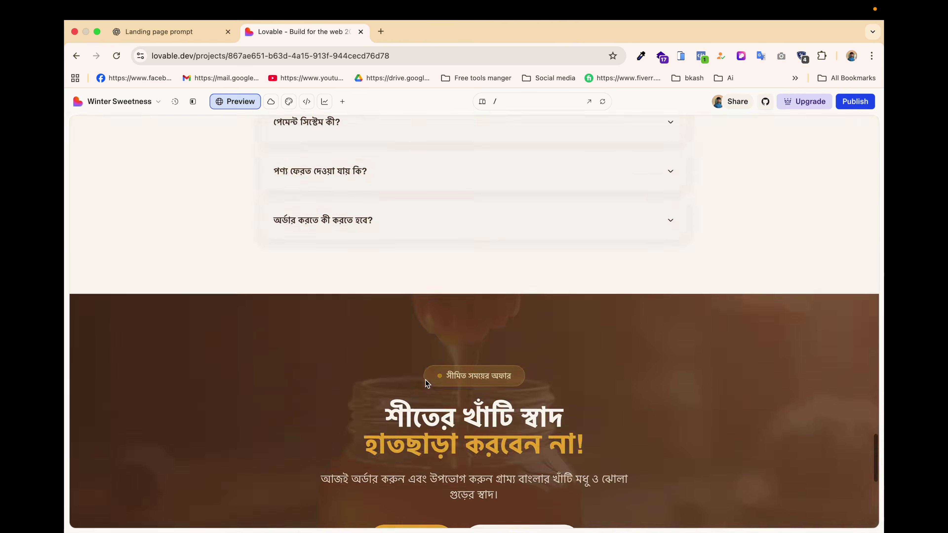
scroll(425, 380, up, 15)
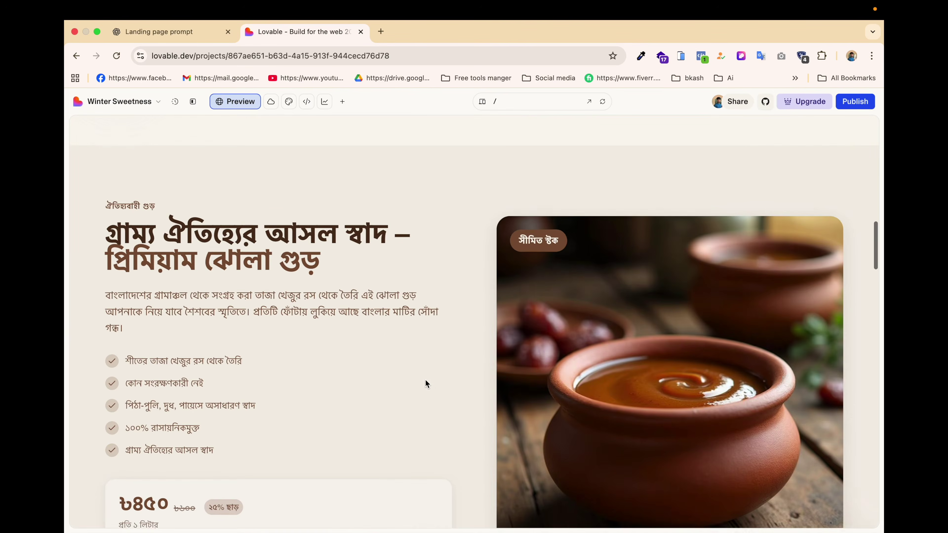
scroll(442, 355, up, 10)
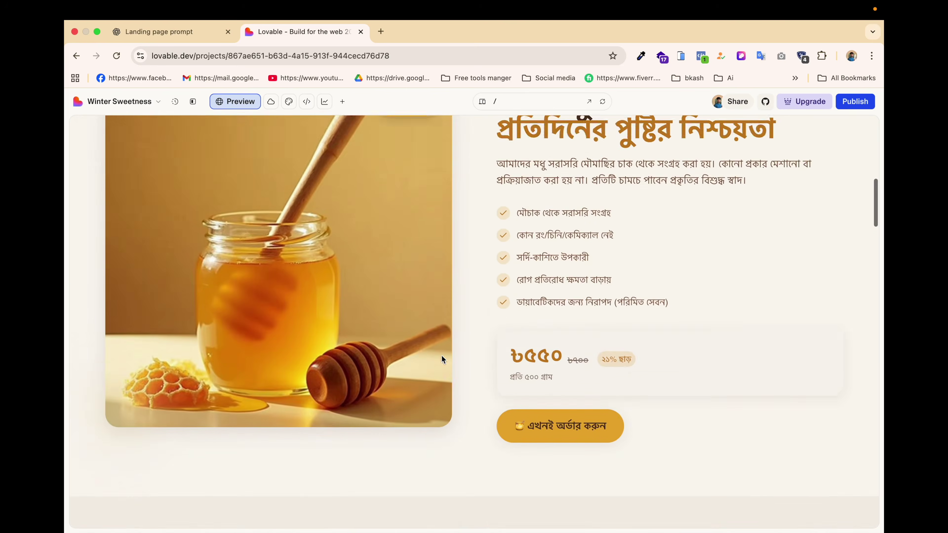
scroll(442, 355, up, 5)
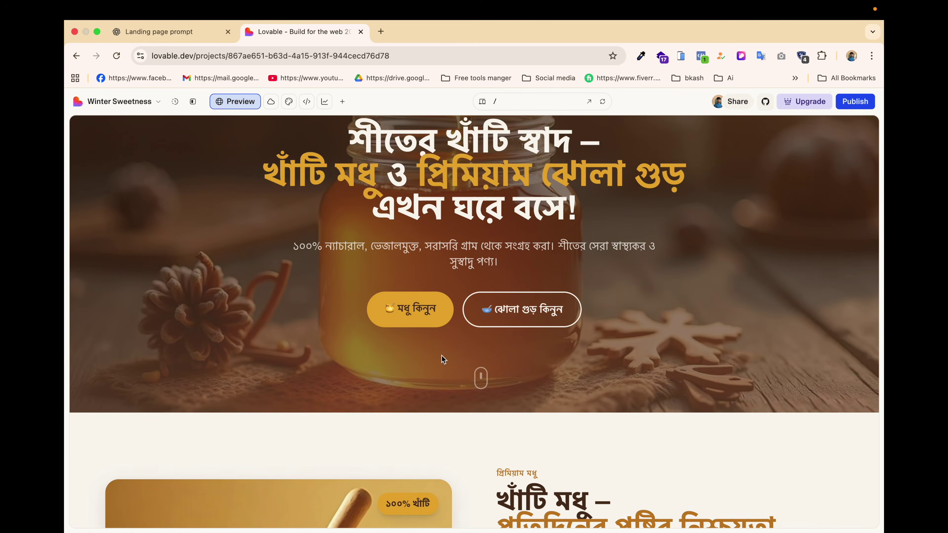
Open the code view's src/assets folder and download jhola-gur.jpg.
click(193, 101)
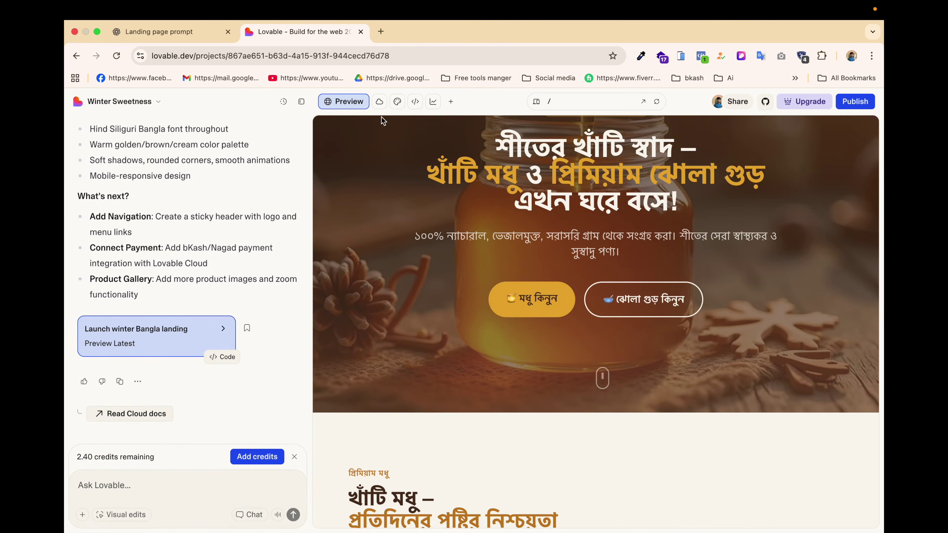
click(417, 102)
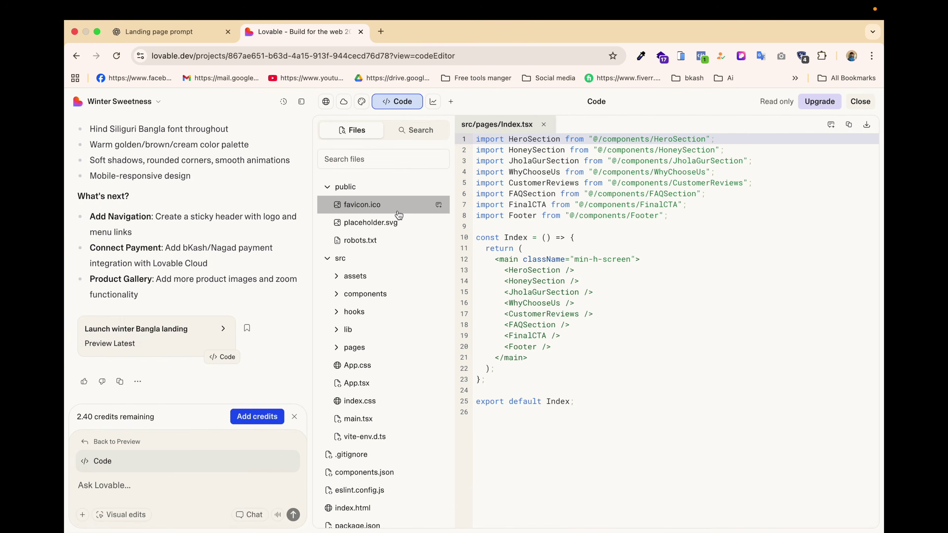
click(335, 277)
click(396, 298)
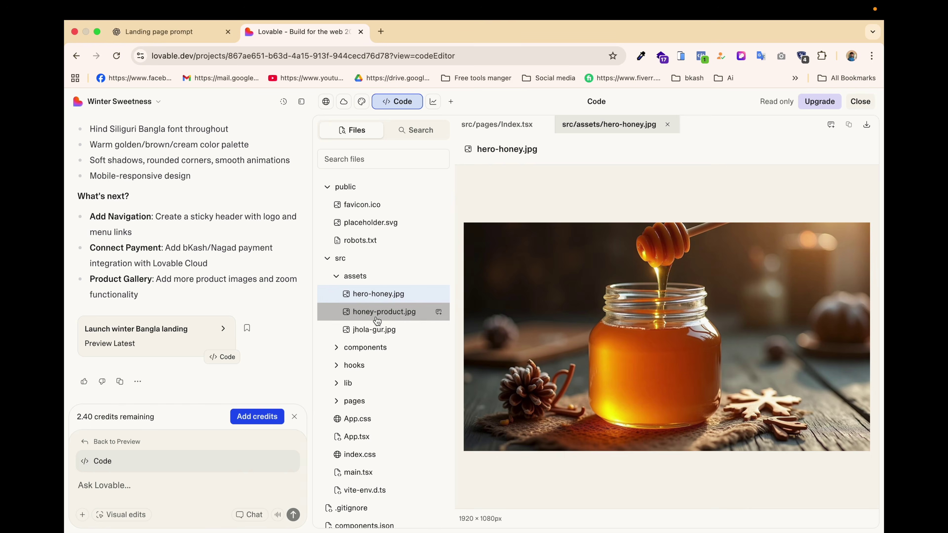
click(385, 312)
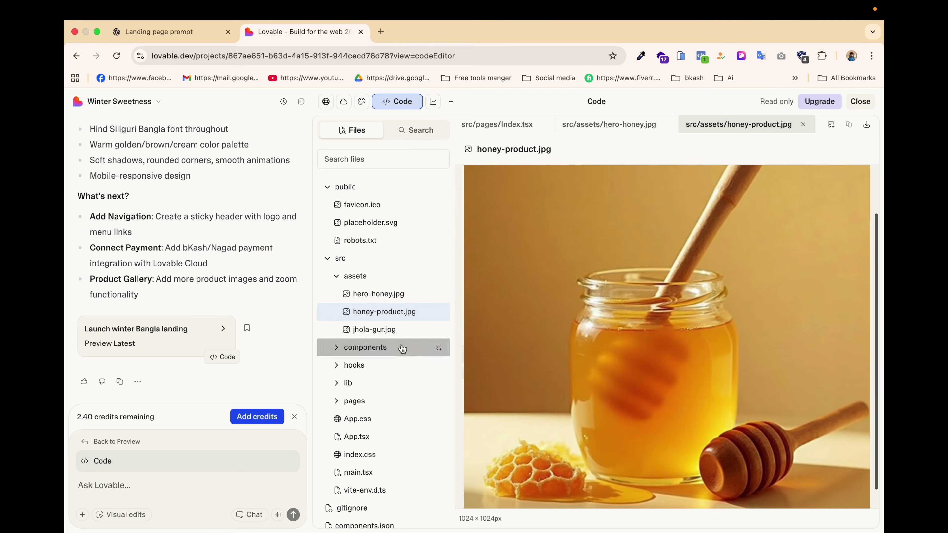
click(373, 329)
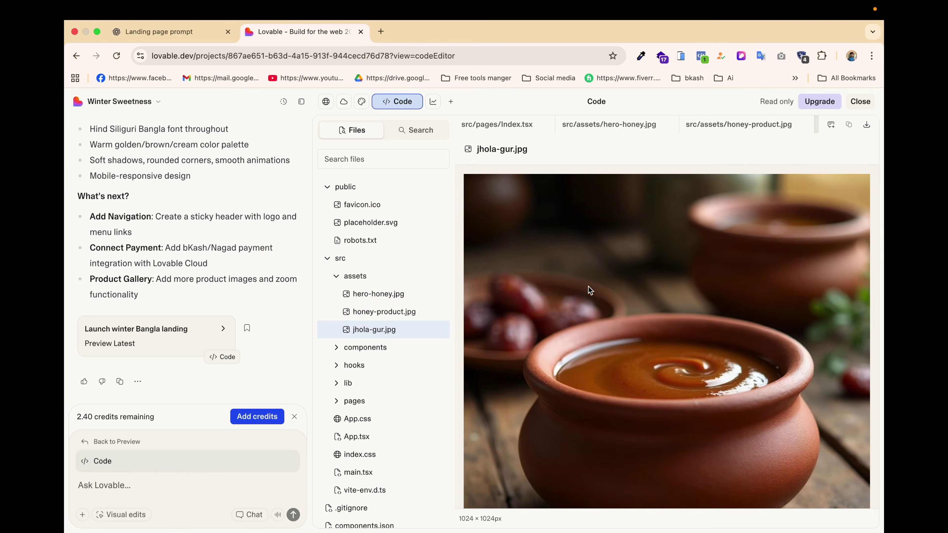
right_click(366, 297)
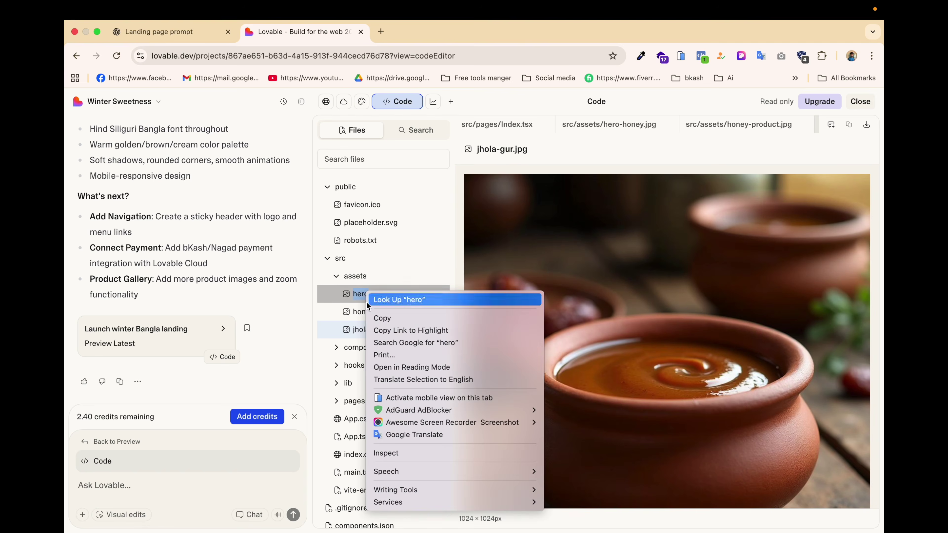
click(619, 248)
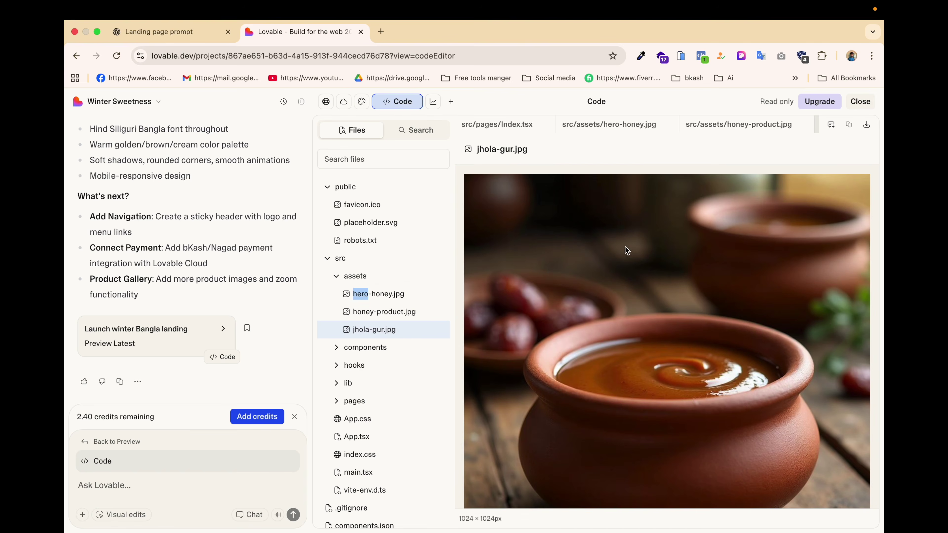
click(867, 126)
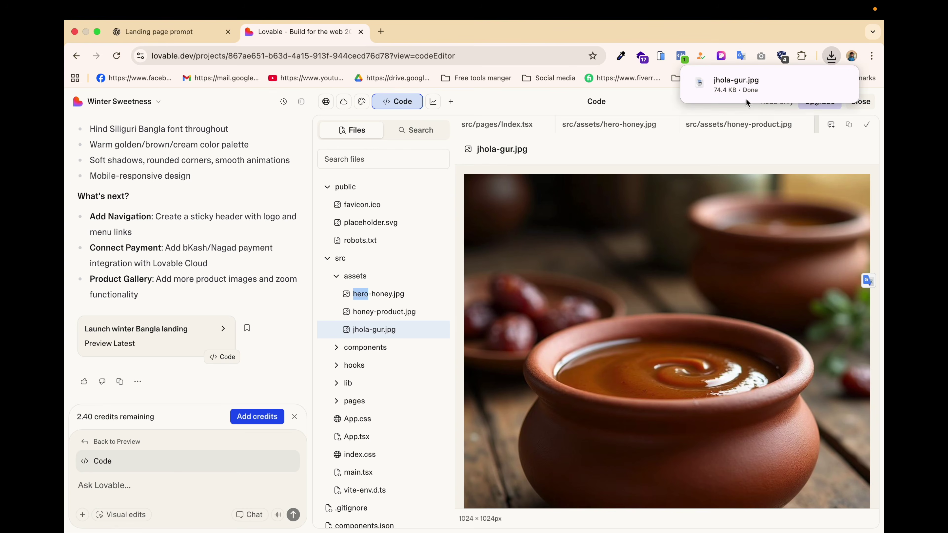
Download hero-honey.jpg and honey-product.jpg, checking the browser's recent downloads list.
click(414, 312)
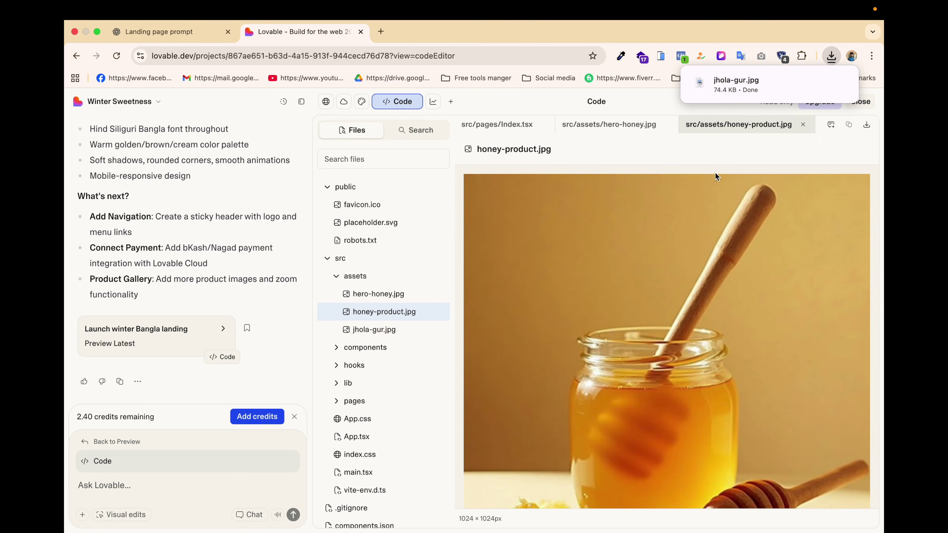
click(380, 293)
click(866, 127)
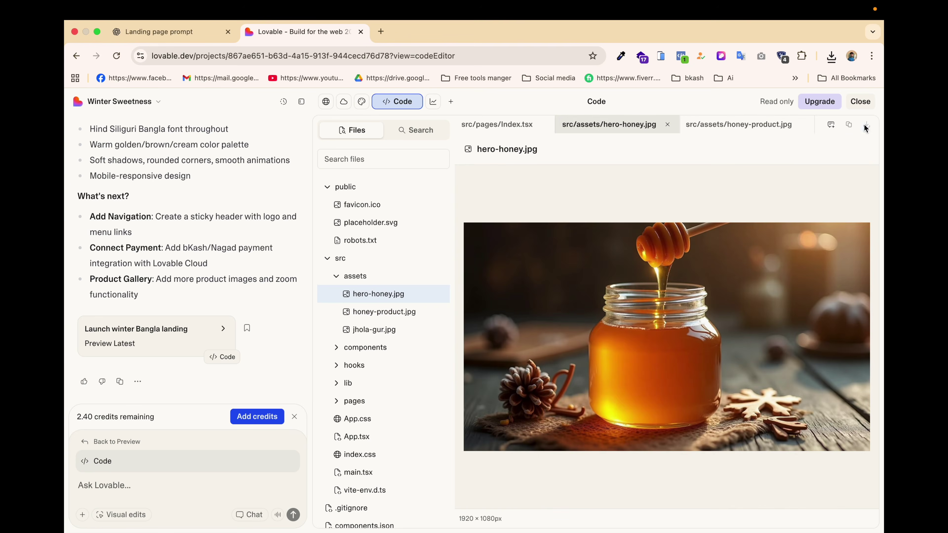
click(832, 58)
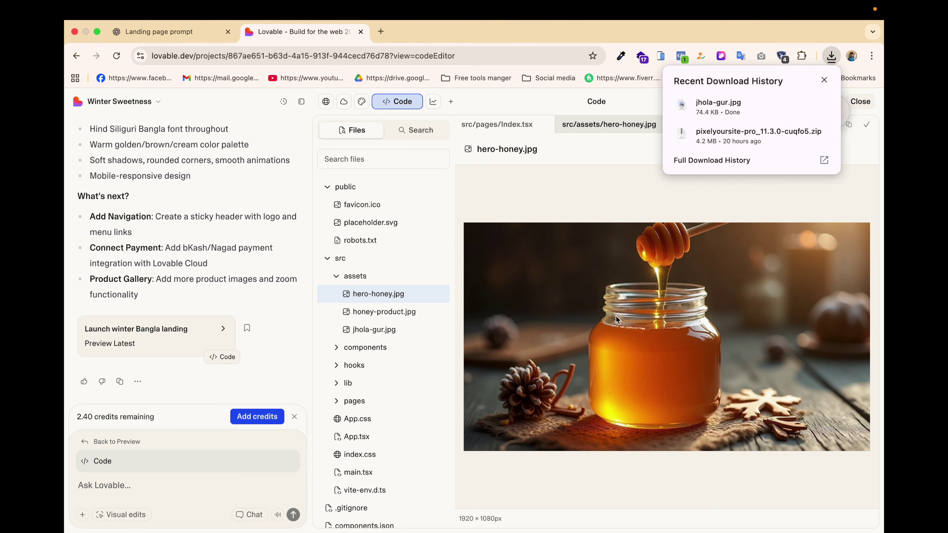
click(626, 297)
click(830, 56)
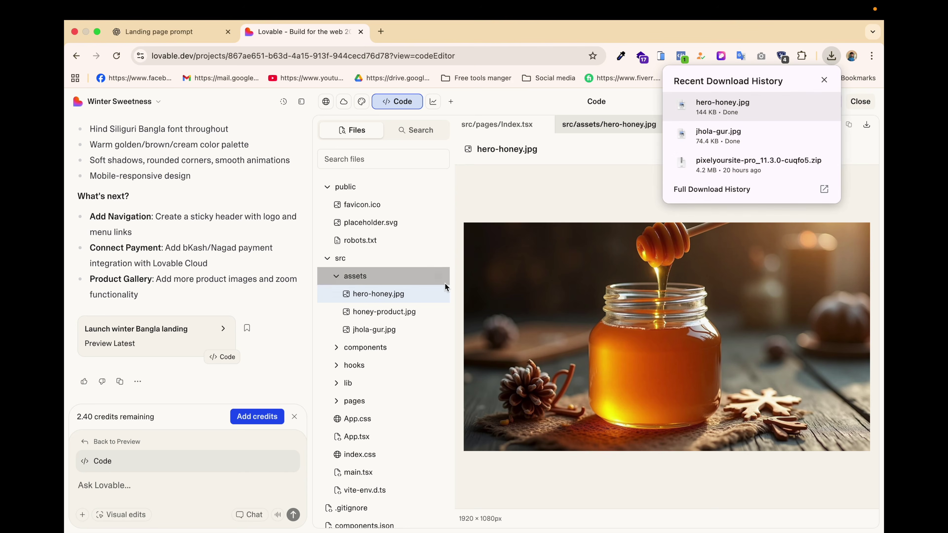
click(402, 312)
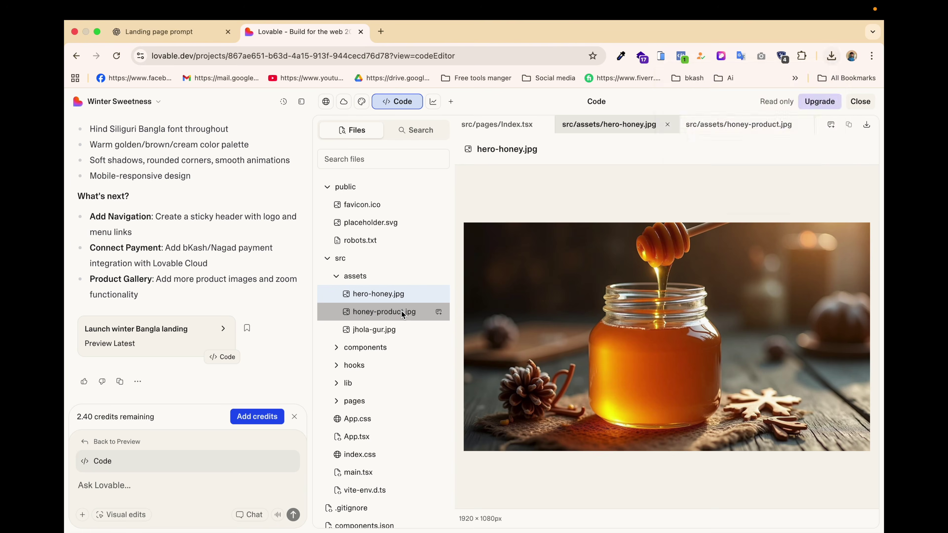
click(866, 125)
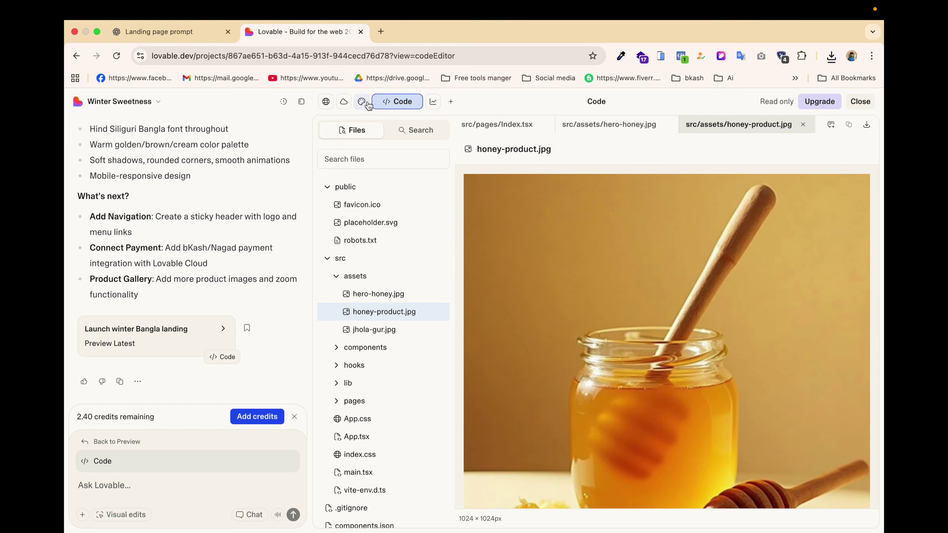
Leave the code view for the live preview and hide the chat panel for full width.
click(431, 101)
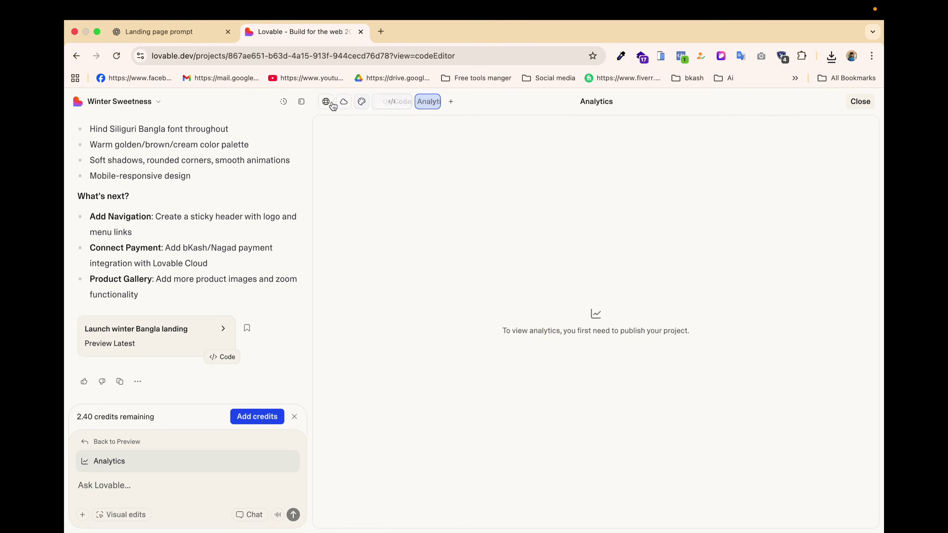
click(328, 100)
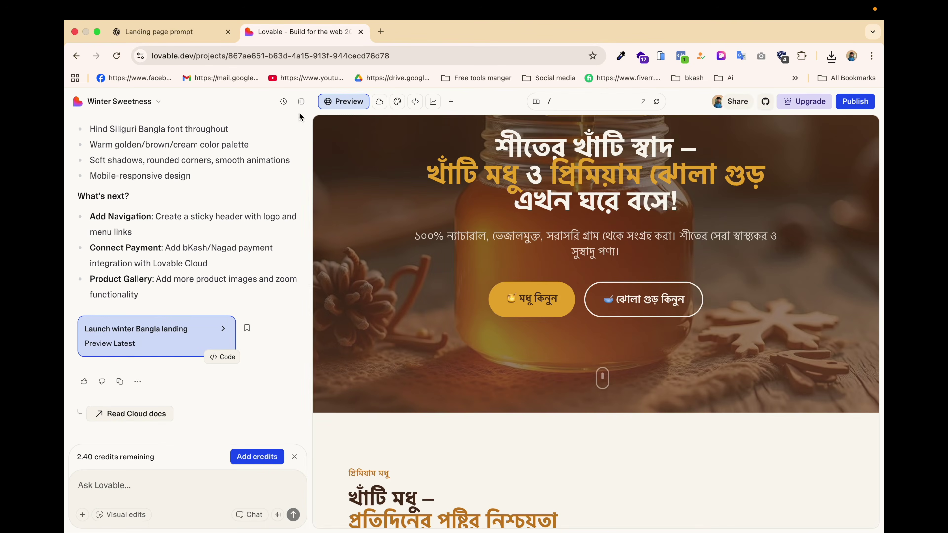
click(302, 101)
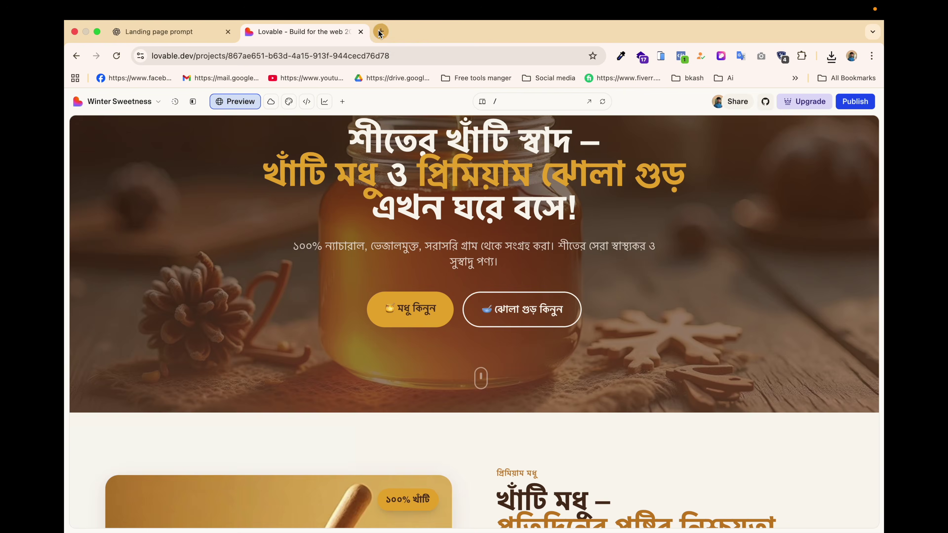
click(379, 32)
Log in to the todayfreelancing.net cPanel from the 'today' address-bar suggestion.
text(today)
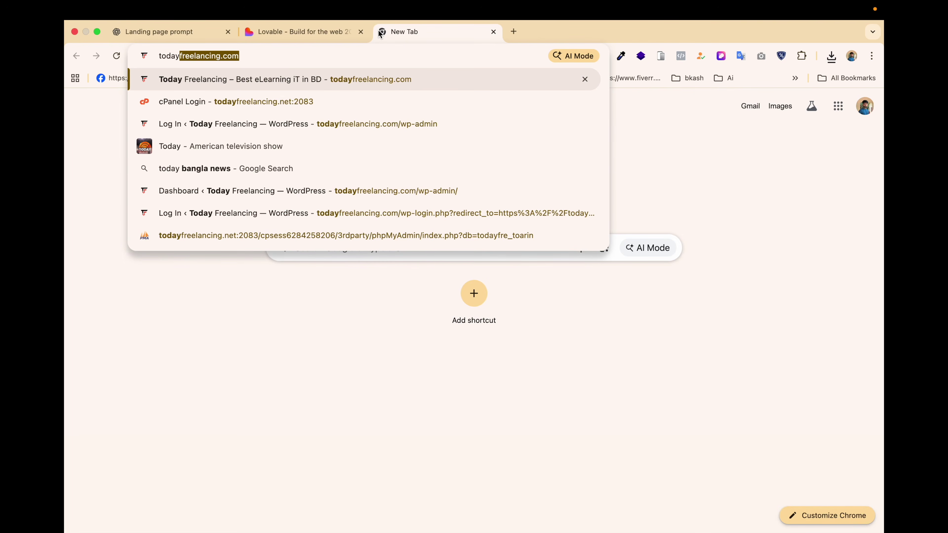
key(Down)
key(Return)
key(Return)
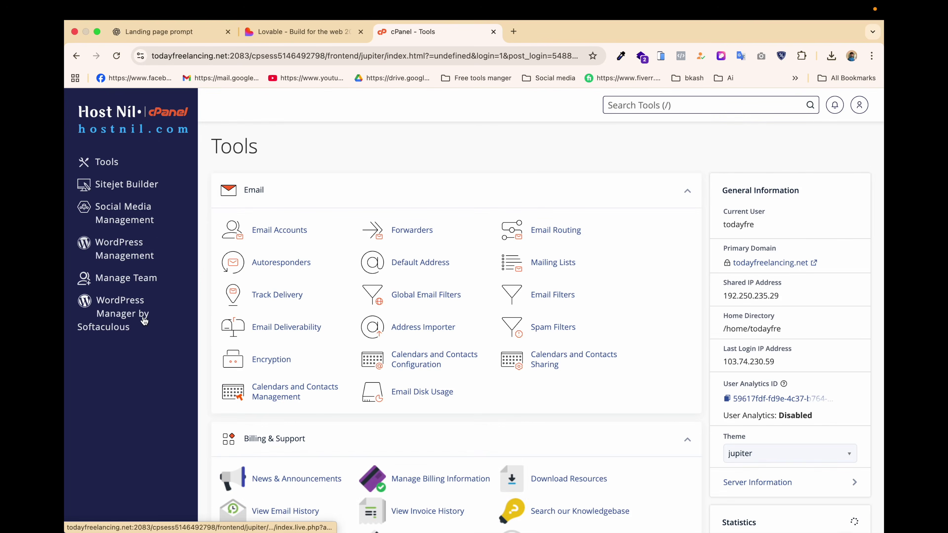
Start a Softaculous WordPress install on flfaysal.com in the winter directory.
click(129, 322)
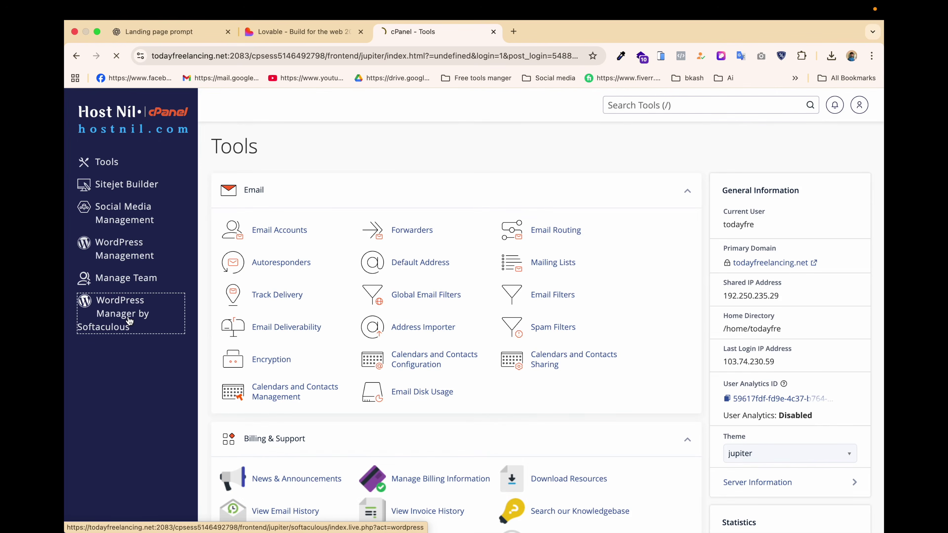
scroll(325, 207, down, 1)
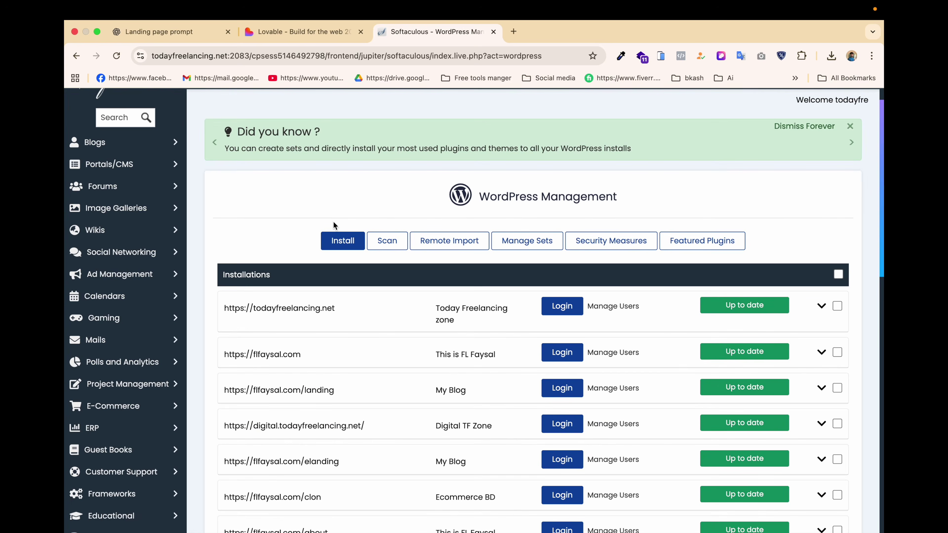
click(343, 242)
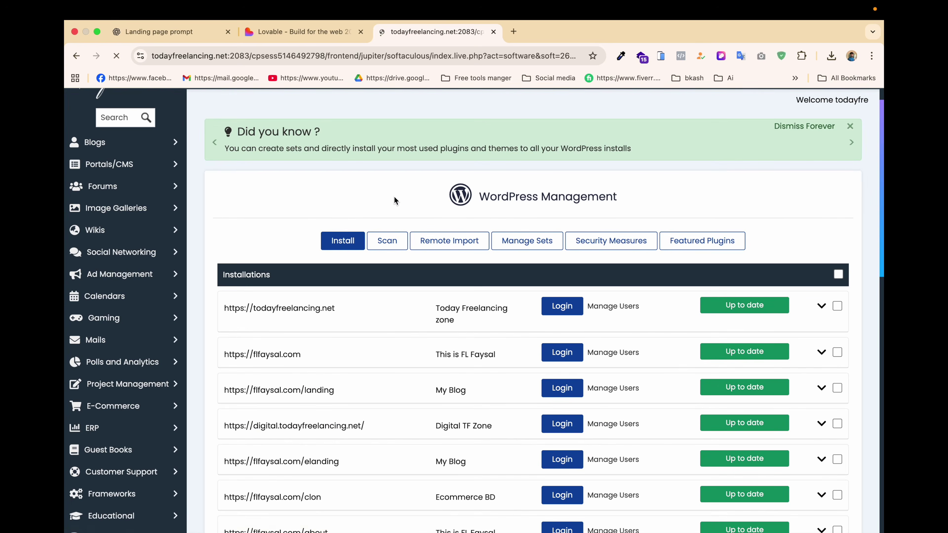
click(415, 402)
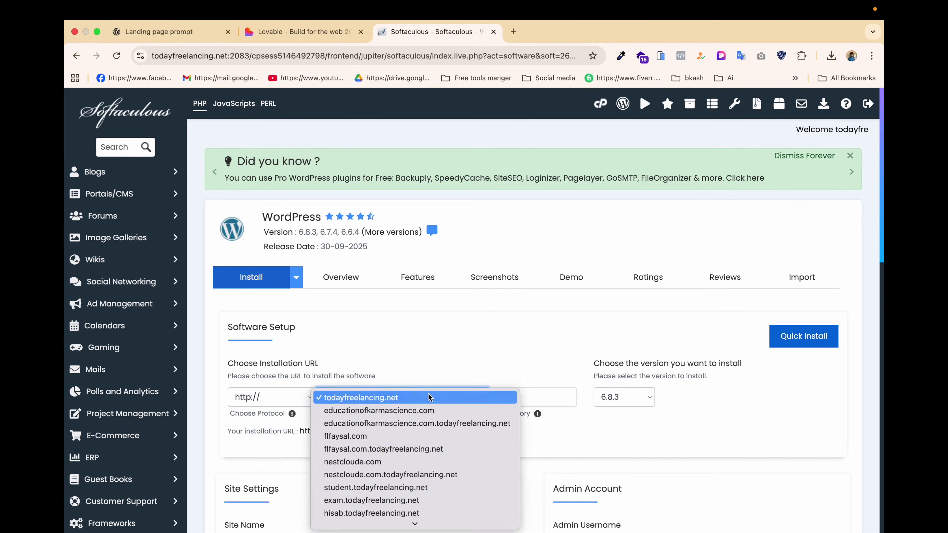
click(418, 432)
click(518, 402)
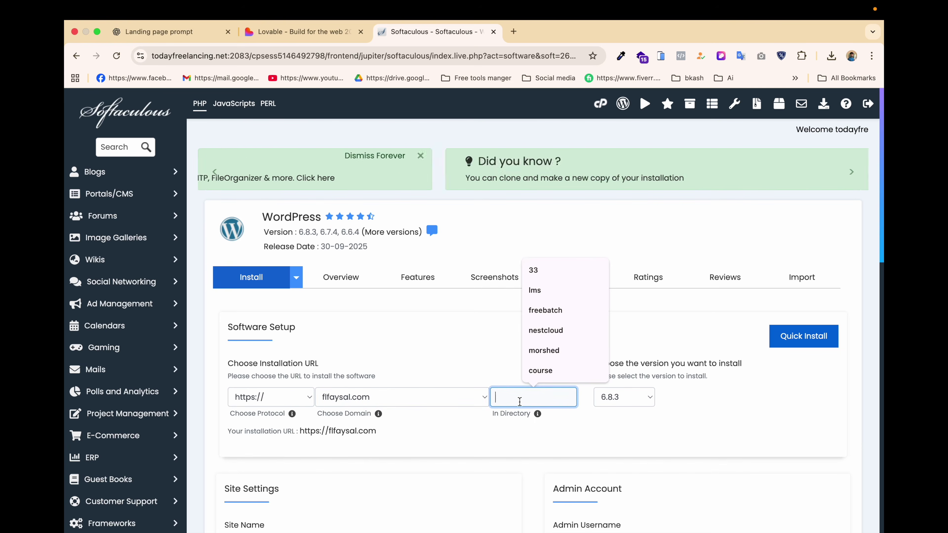
text(winter)
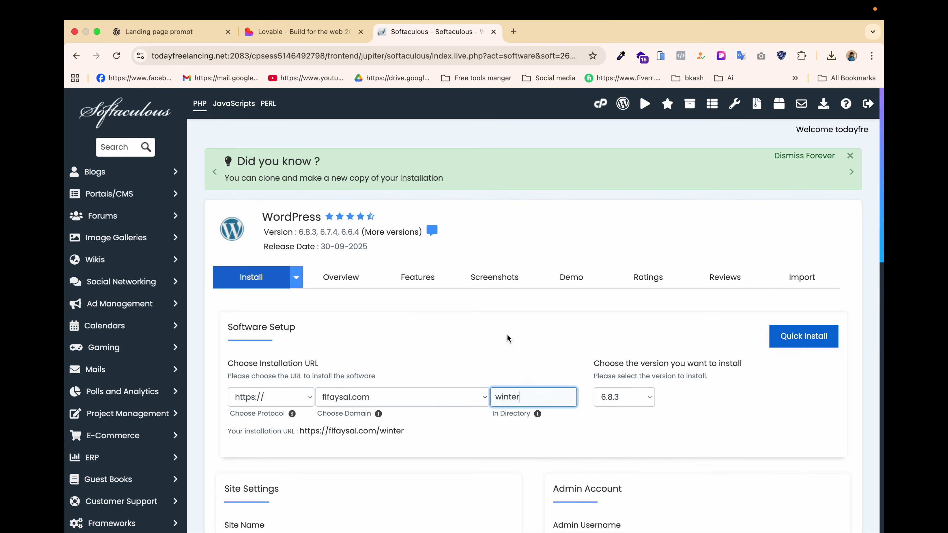
scroll(507, 334, down, 2)
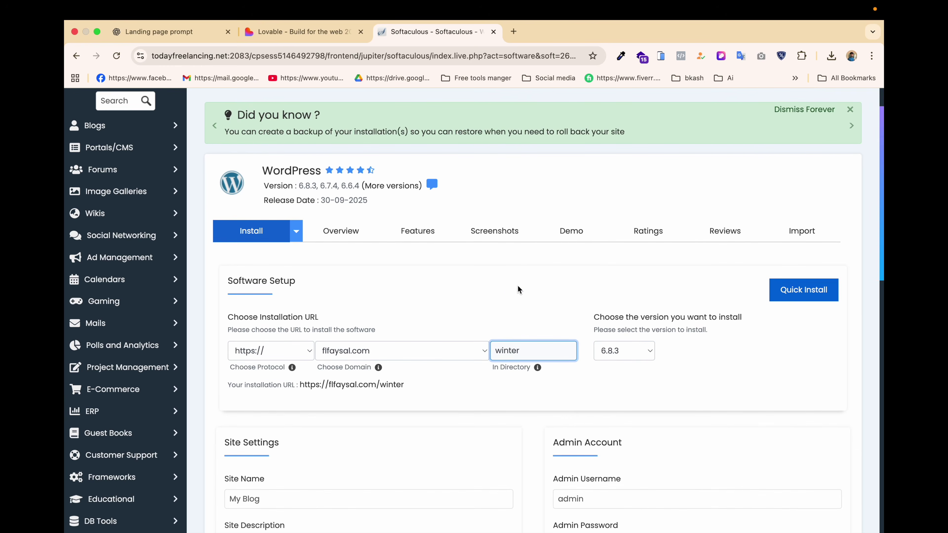
click(511, 298)
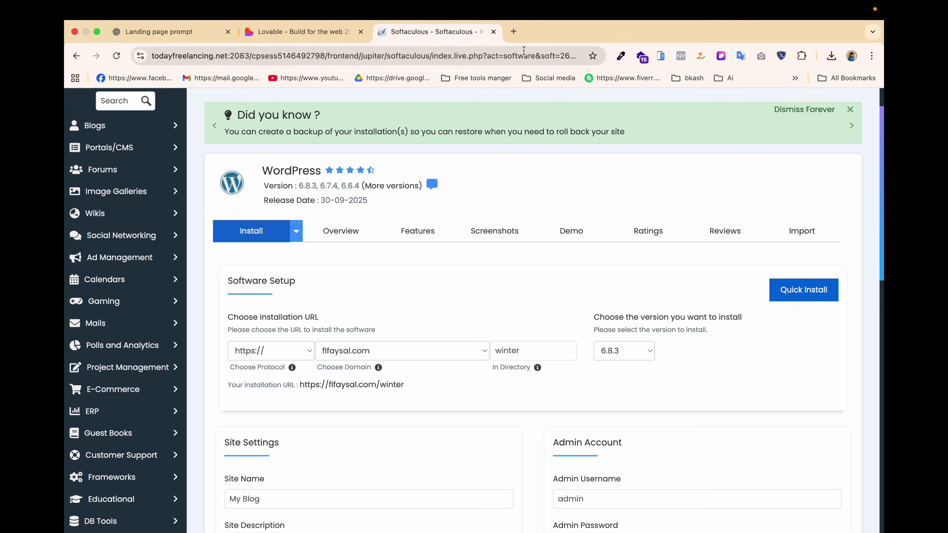
Load todayfreelancing.com in a new browser tab.
click(514, 31)
text(tod)
key(Down)
key(Return)
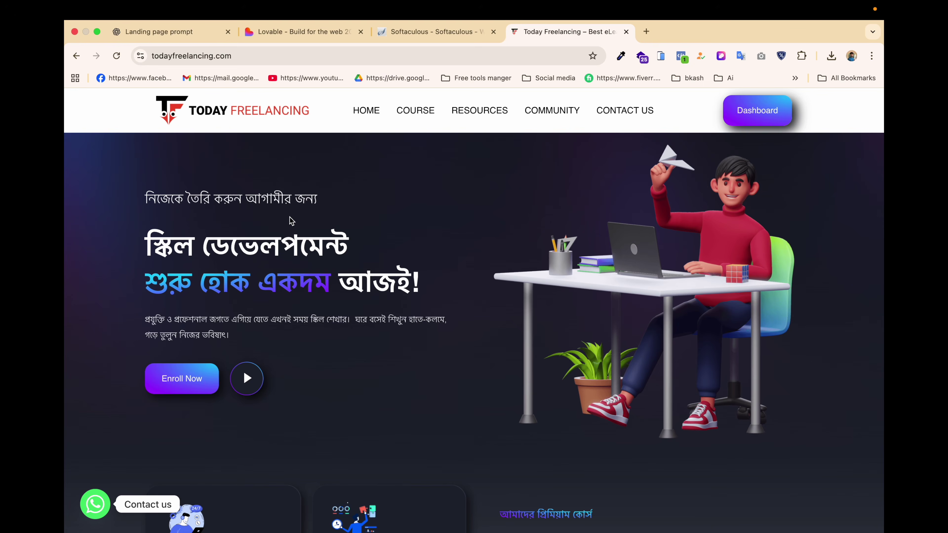
Scroll the Today Freelancing homepage and open the WordPress Web Design Ai course page.
scroll(393, 290, down, 10)
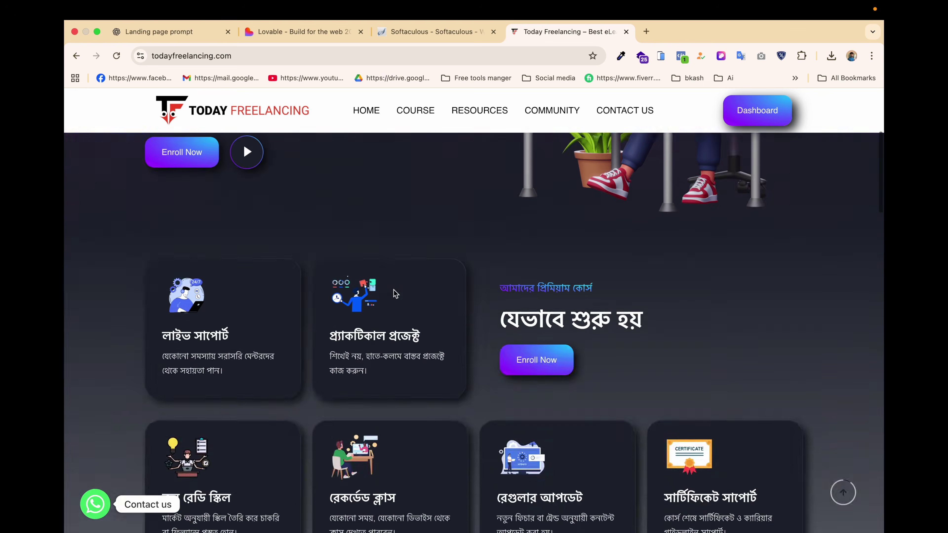
scroll(393, 290, down, 10)
scroll(477, 269, up, 2)
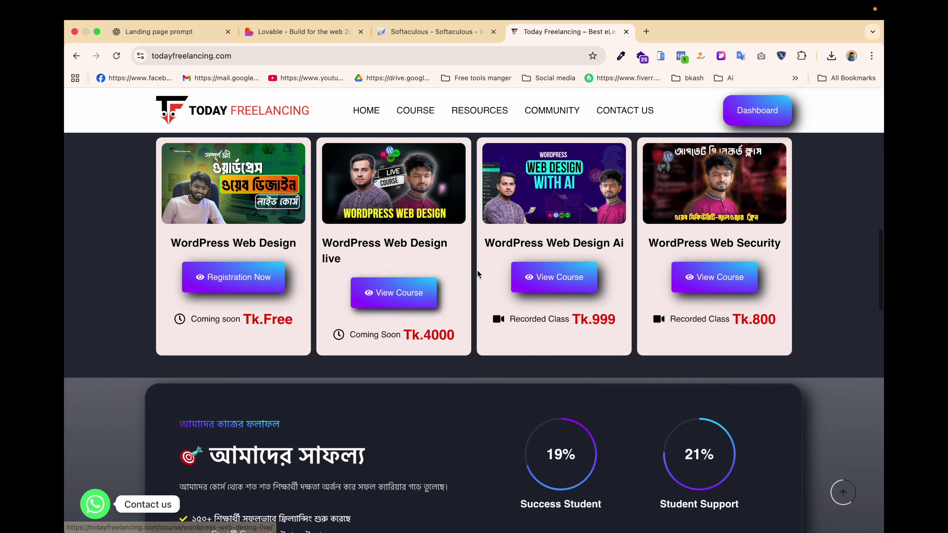
click(554, 286)
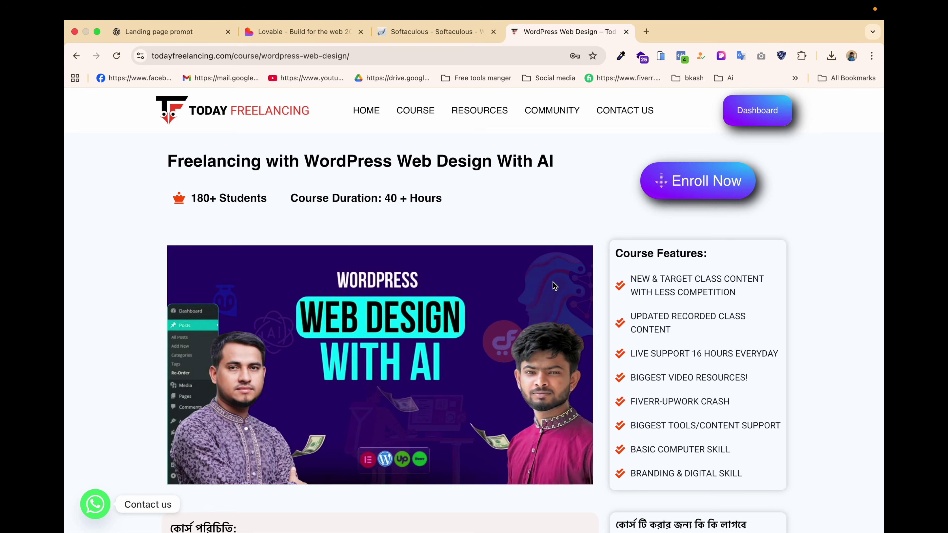
Expand and collapse the Web Design With AI topics, then return to the Softaculous form.
scroll(463, 362, down, 14)
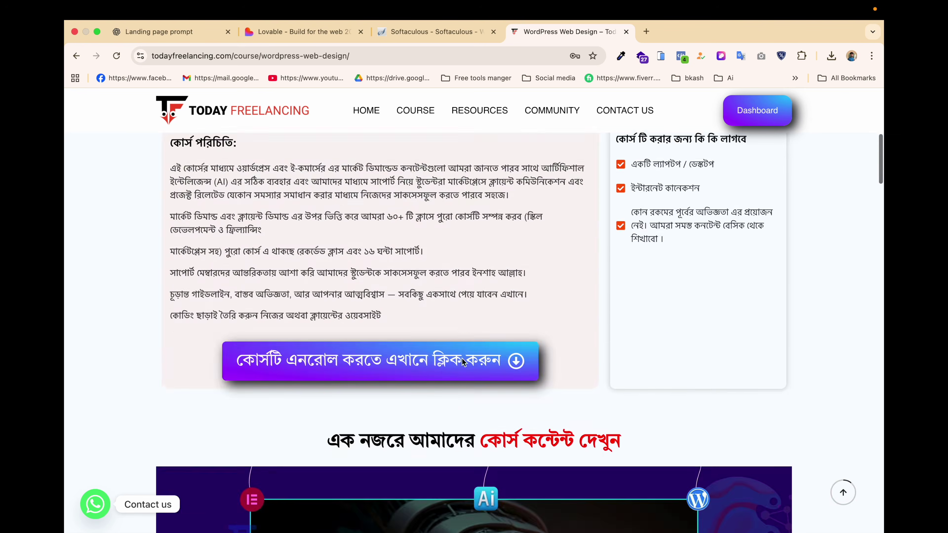
scroll(462, 362, down, 20)
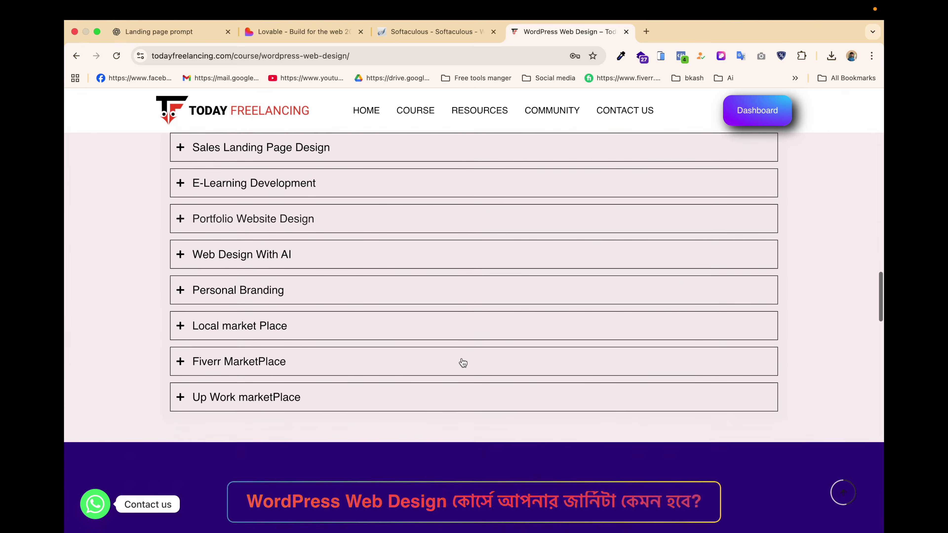
scroll(463, 362, up, 3)
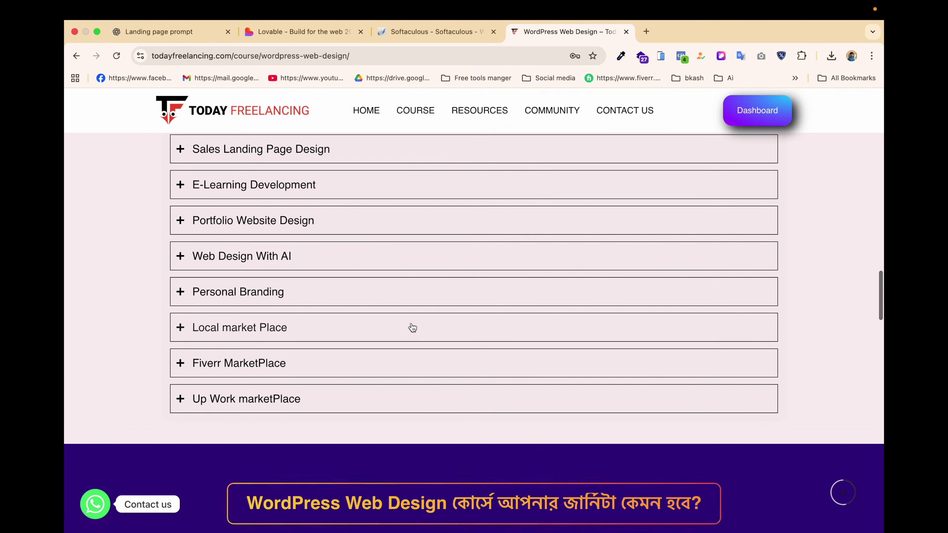
click(384, 262)
scroll(370, 298, up, 2)
scroll(356, 340, down, 3)
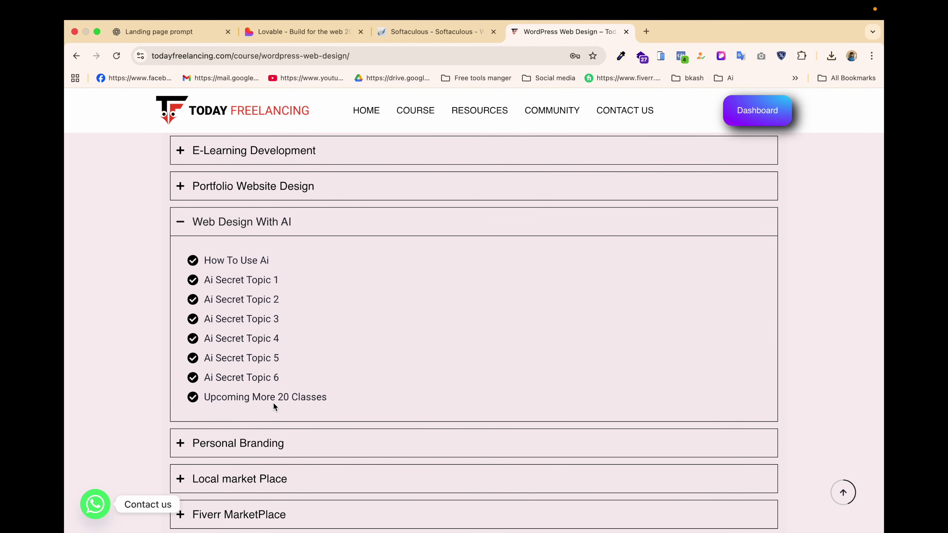
click(183, 221)
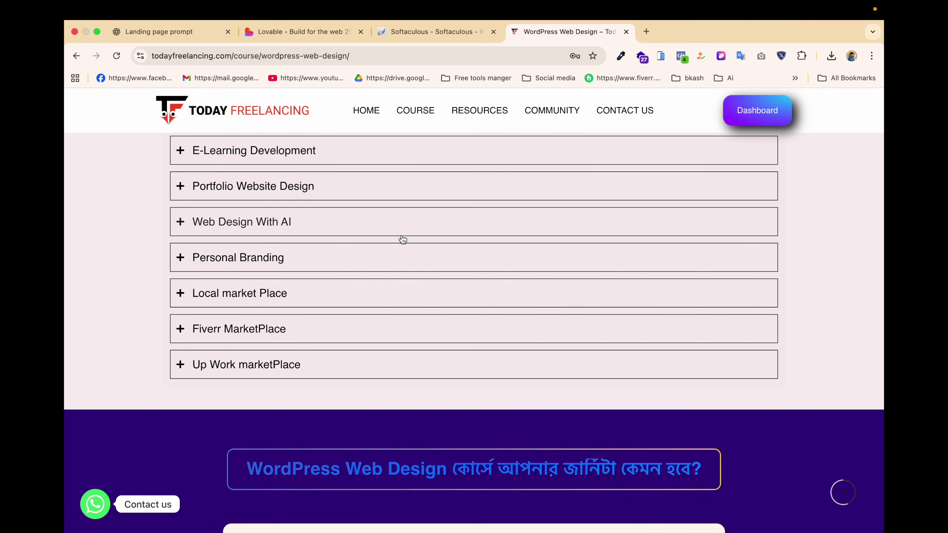
click(423, 32)
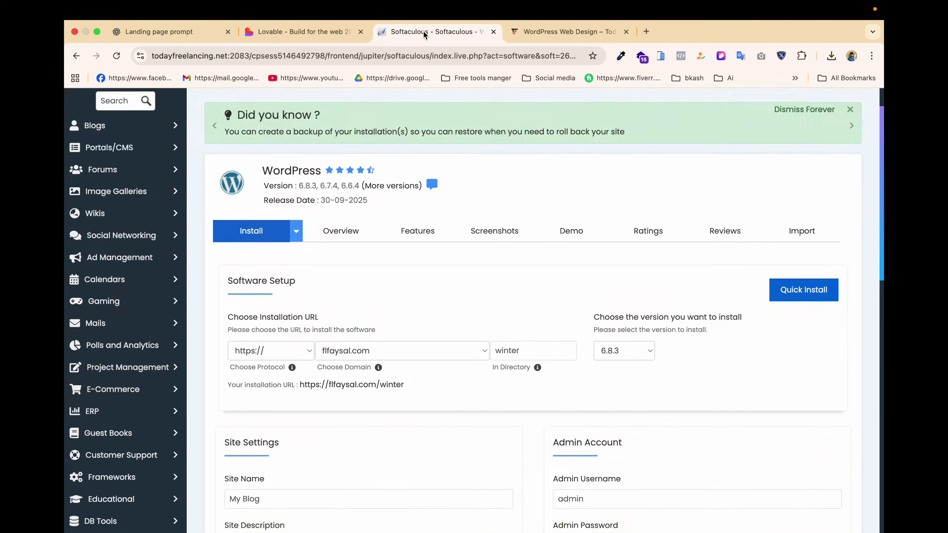
Set the WordPress admin account password in the Softaculous install form.
scroll(463, 329, down, 3)
click(617, 385)
click(802, 430)
click(816, 430)
click(741, 429)
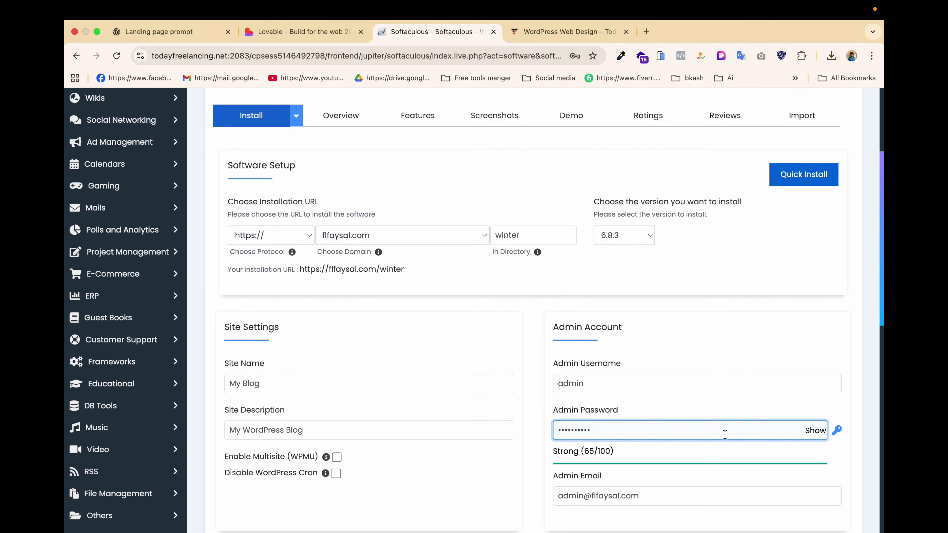
text(12345678)
Uncheck every optional plugin: Cookie Consent, Page Speed, SMTP, Limit Login, Backups, Ranking, site builder.
scroll(654, 435, down, 6)
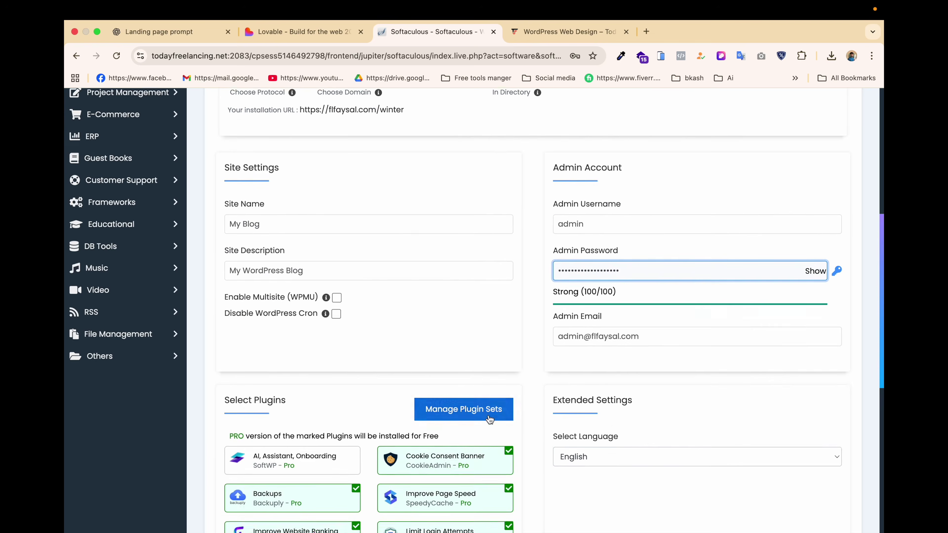
click(511, 387)
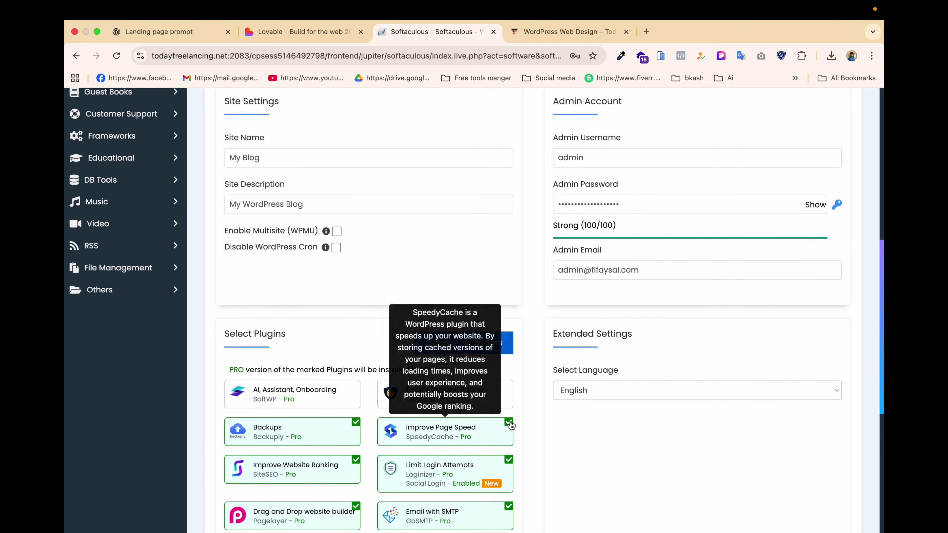
click(510, 423)
scroll(513, 411, down, 2)
click(512, 387)
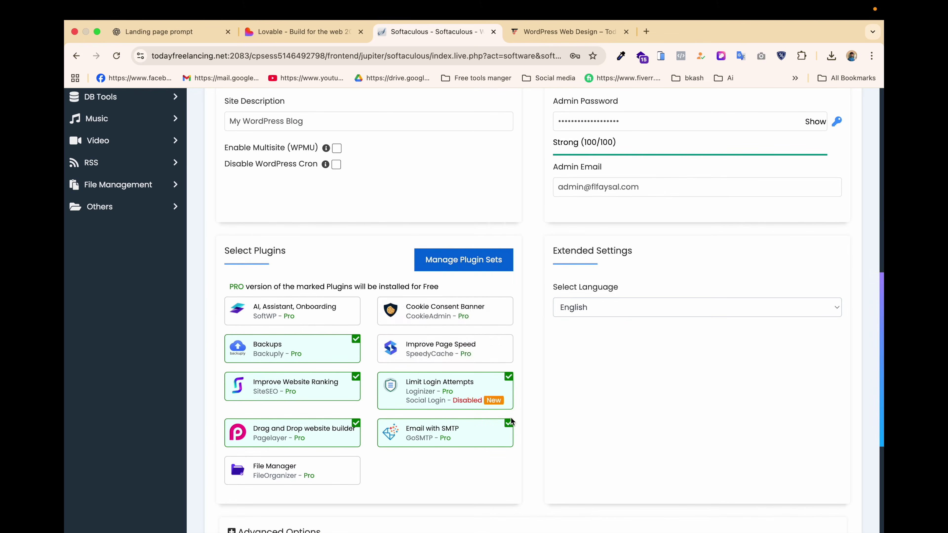
click(511, 423)
click(509, 377)
click(357, 339)
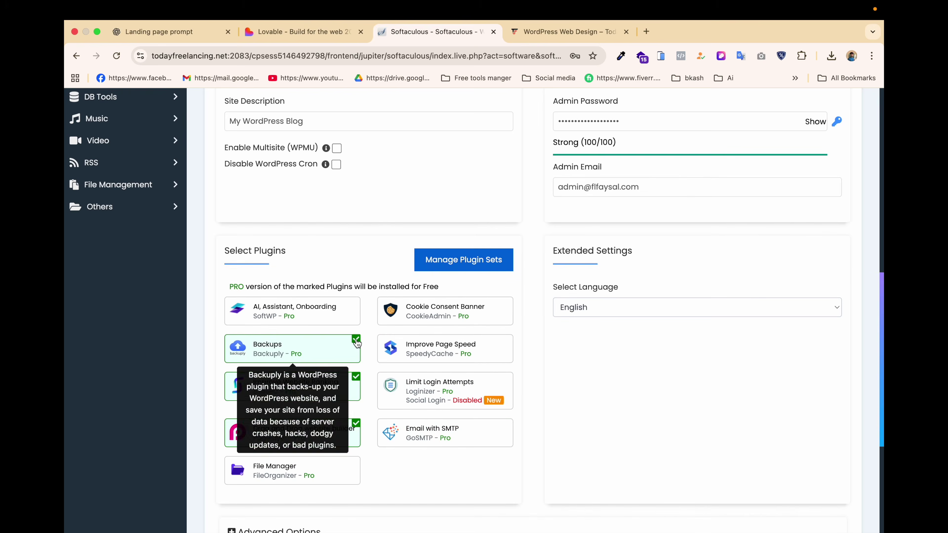
click(356, 377)
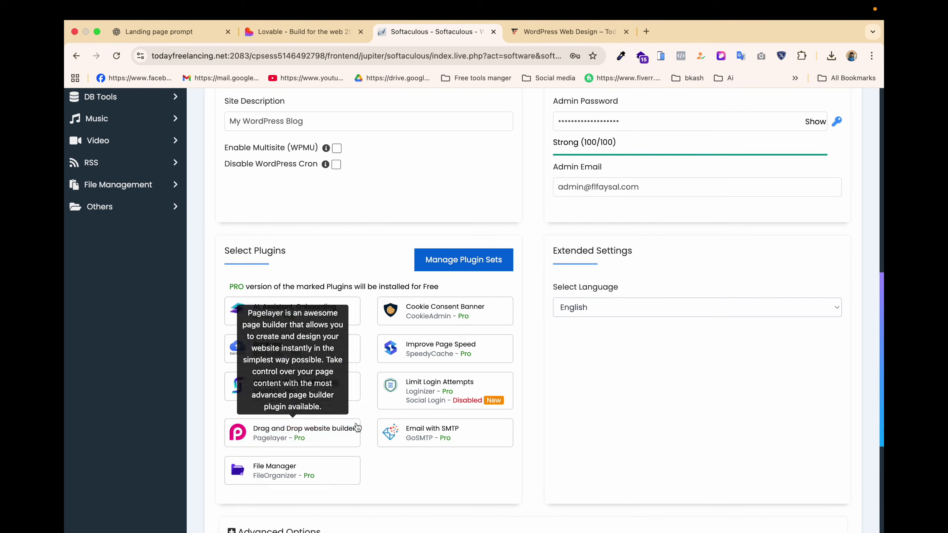
click(355, 424)
scroll(360, 410, down, 4)
Install WordPress without saving the password in Chrome, then go to the new admin dashboard.
click(533, 426)
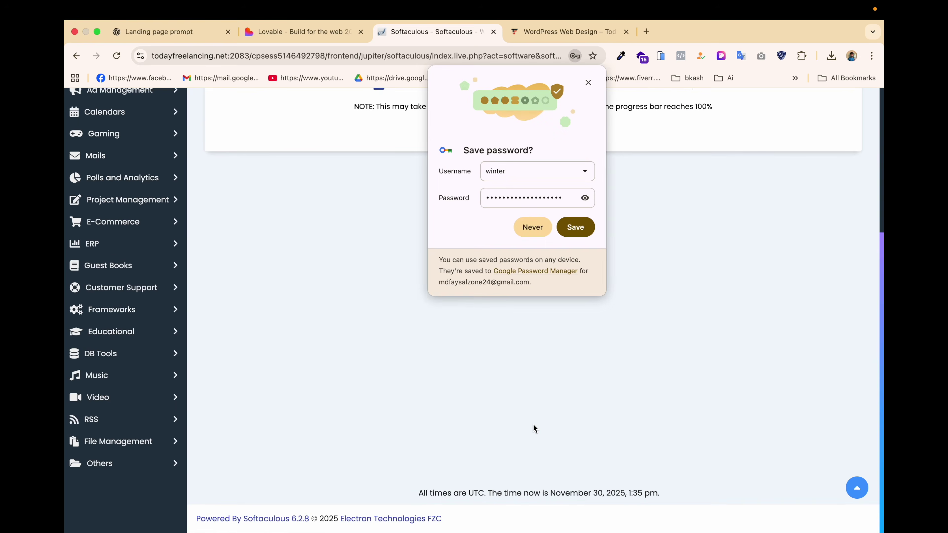
click(536, 225)
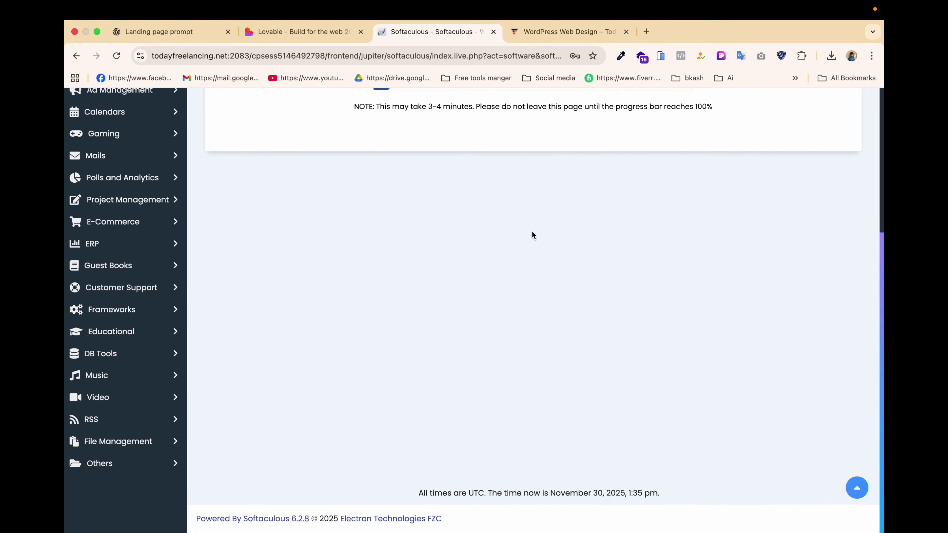
scroll(389, 317, up, 6)
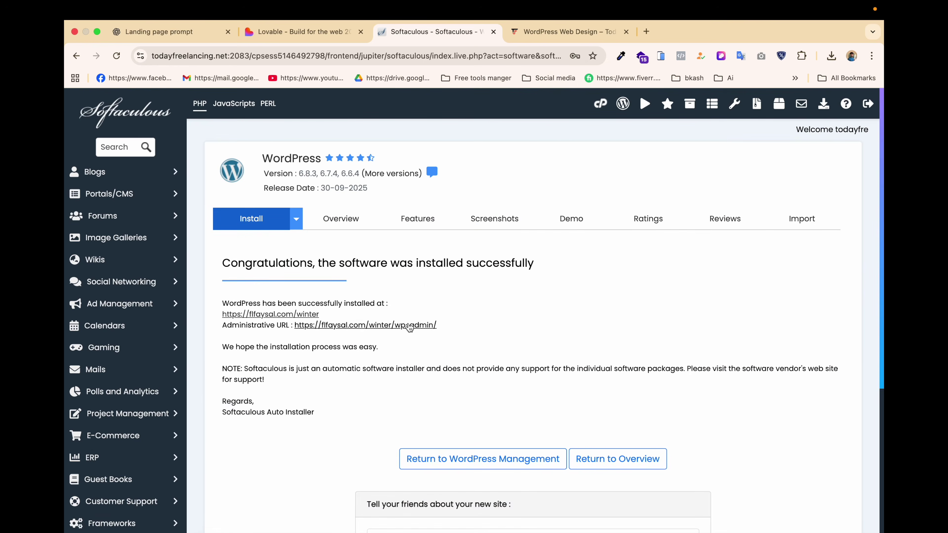
click(409, 324)
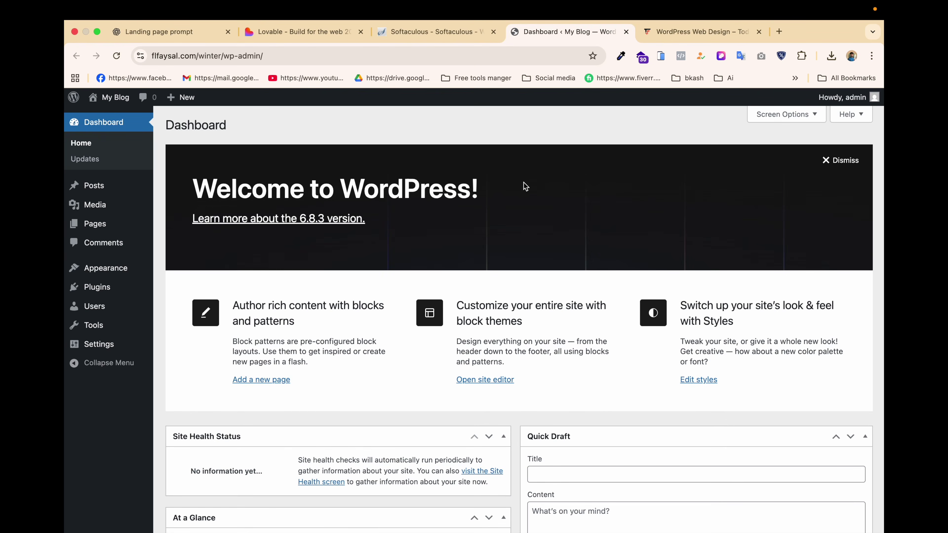
Install CartFlows from the popular plugins and view the Installed Plugins list.
mouse_move(101, 291)
click(194, 306)
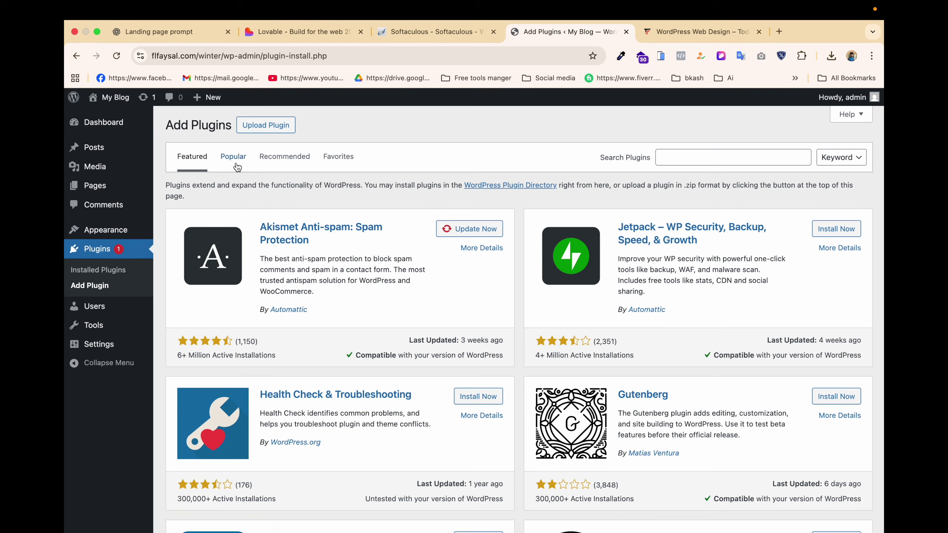
click(233, 157)
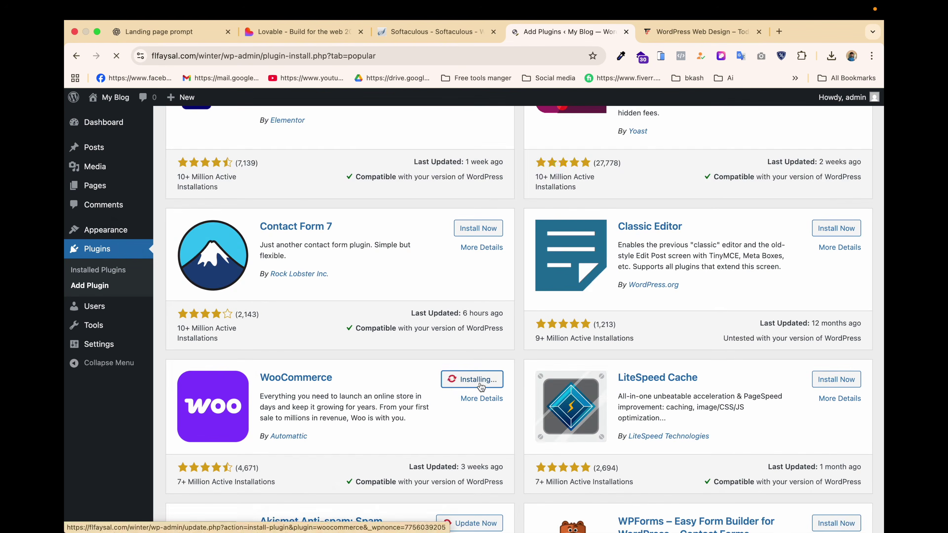
scroll(463, 304, up, 7)
scroll(462, 305, down, 3)
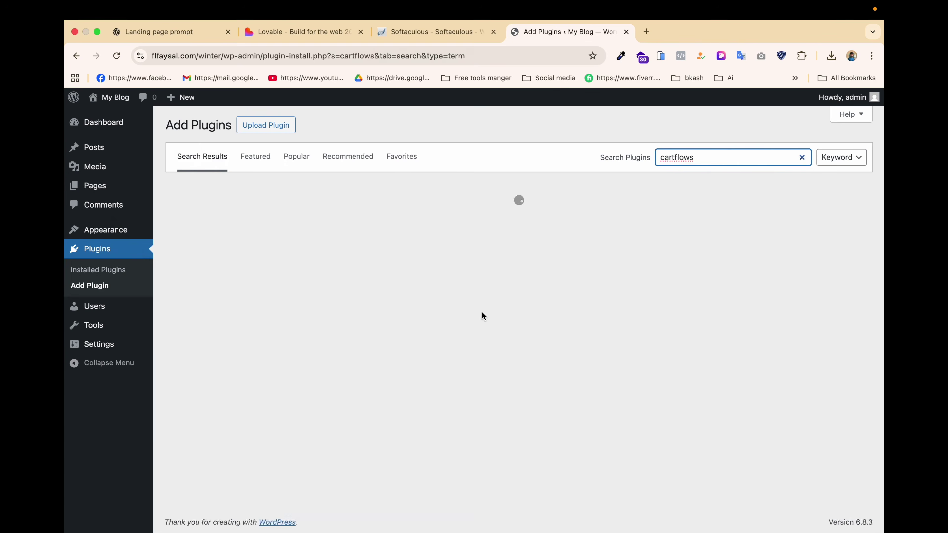
click(483, 221)
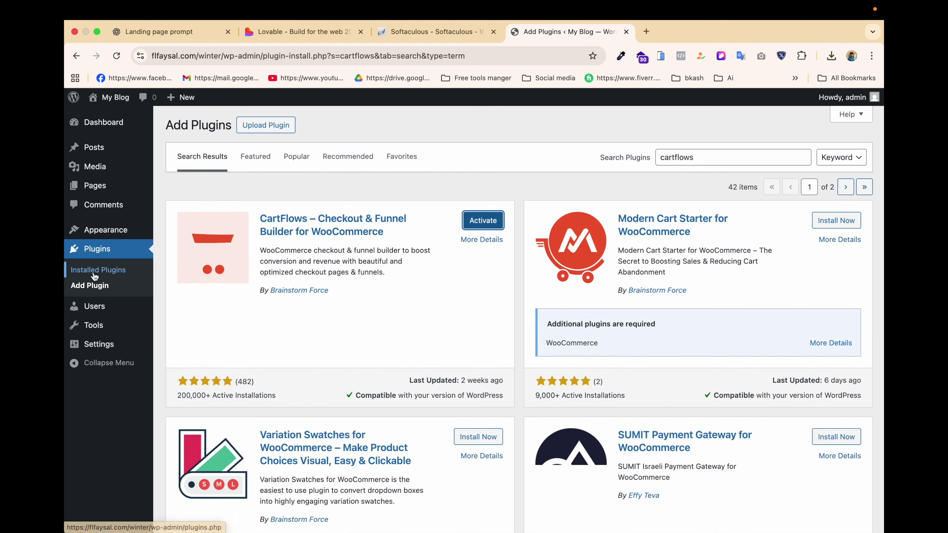
click(95, 276)
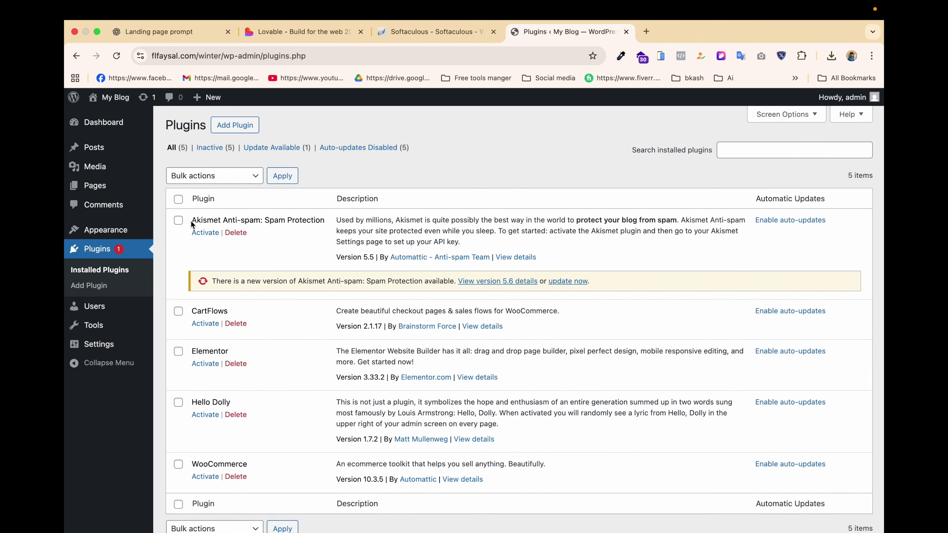
Bulk-delete the Akismet Anti-spam and Hello Dolly plugins, then activate Elementor.
click(178, 220)
scroll(203, 414, down, 3)
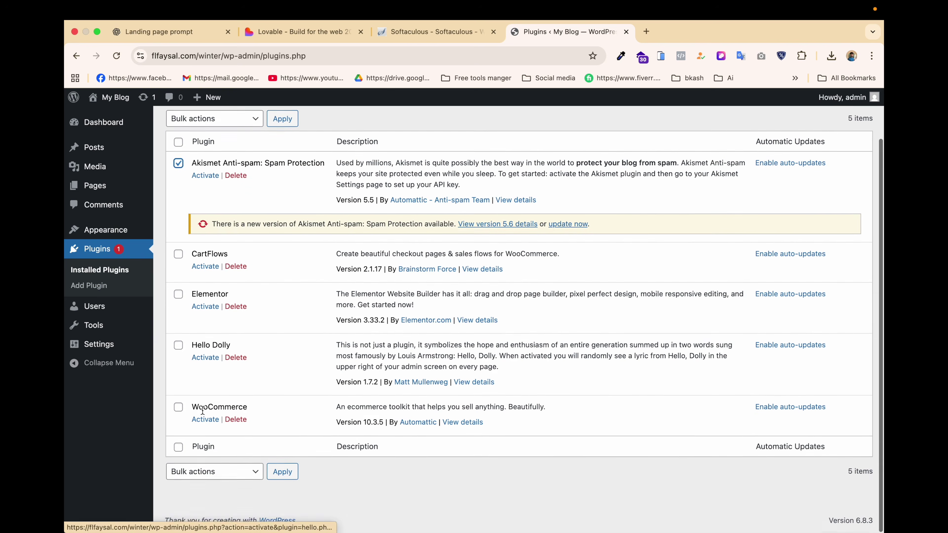
click(179, 347)
click(212, 477)
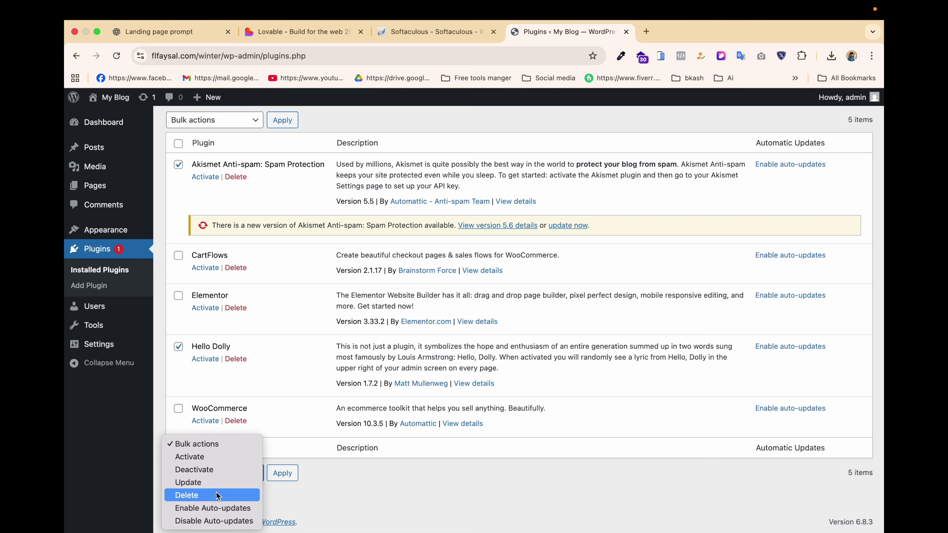
click(209, 493)
click(292, 473)
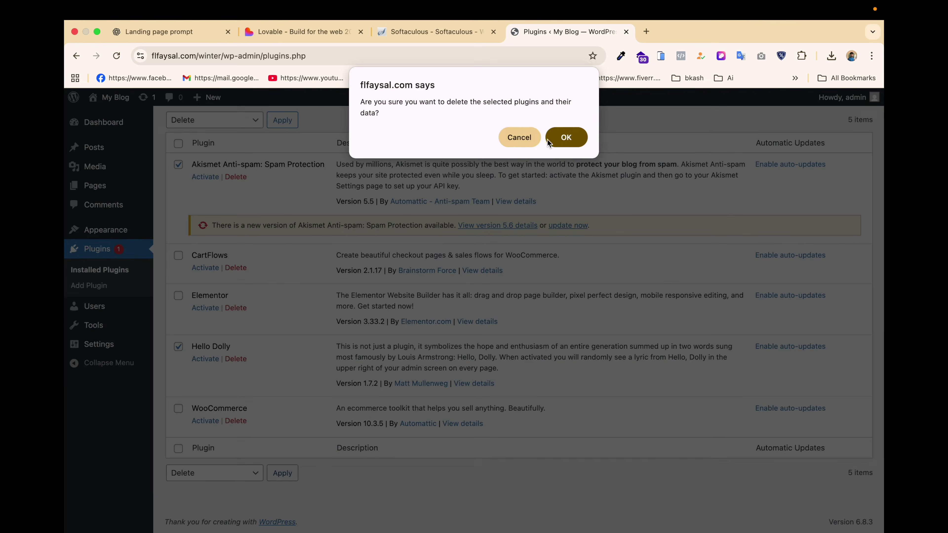
click(555, 139)
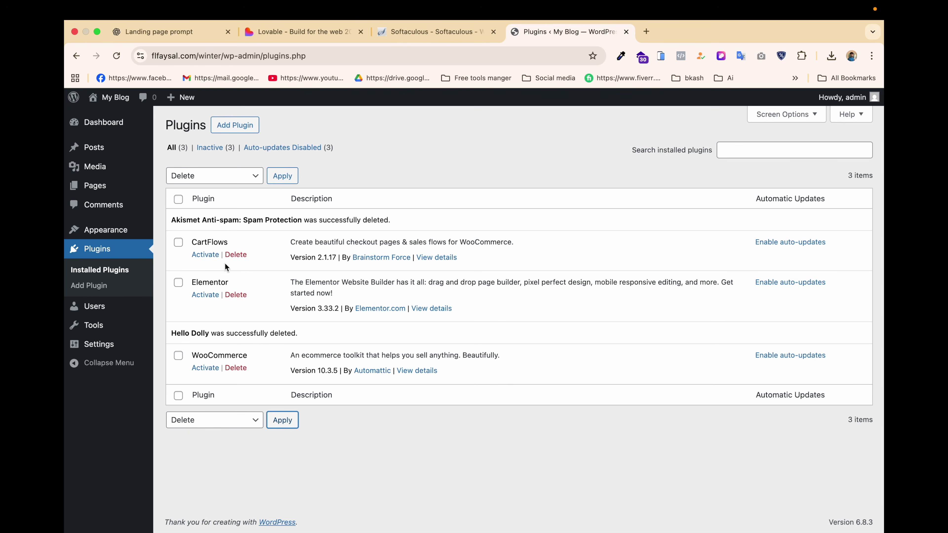
click(204, 296)
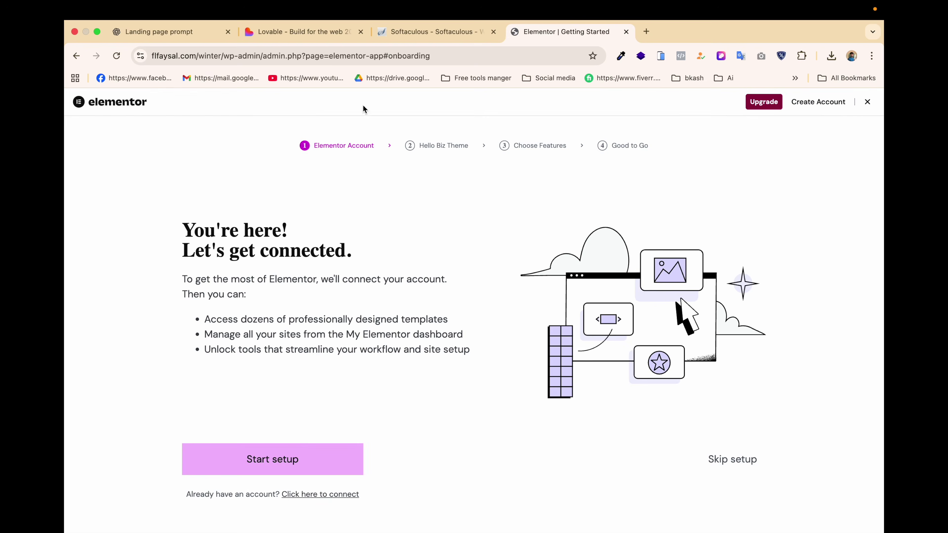
Activate WooCommerce and CartFlows, backing out of each plugin's onboarding wizard.
click(77, 55)
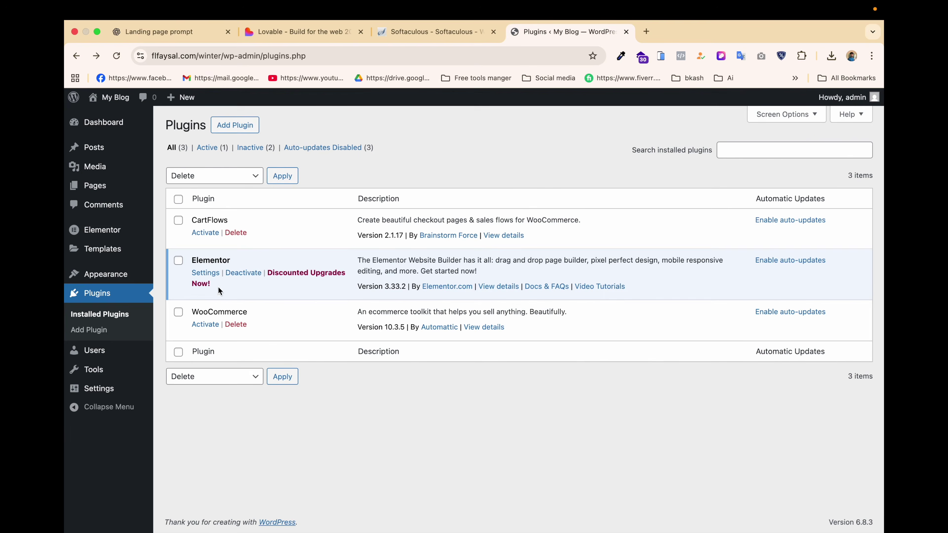
click(203, 323)
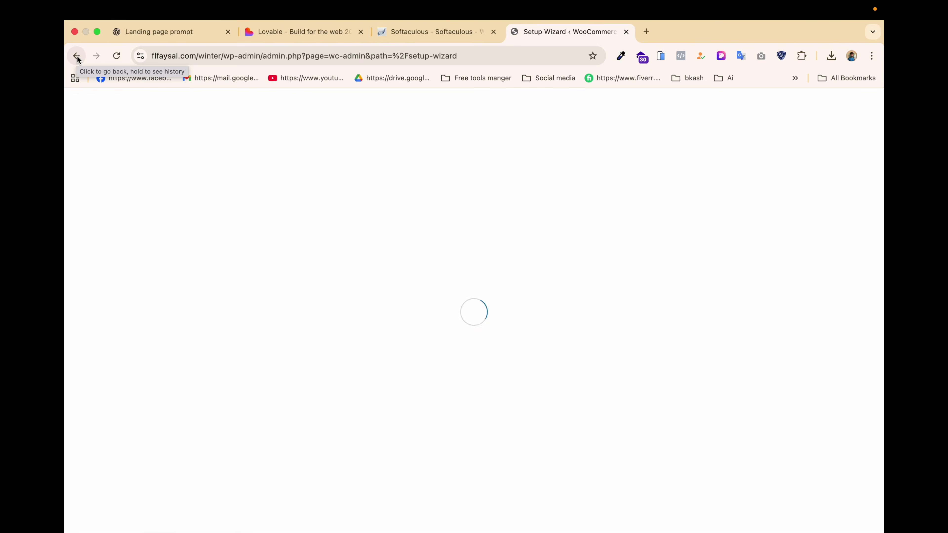
click(76, 56)
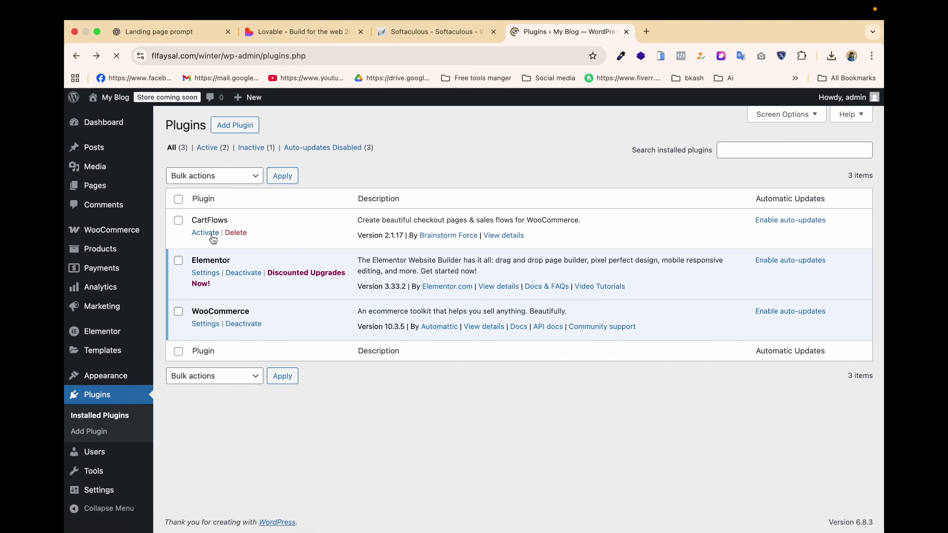
click(208, 233)
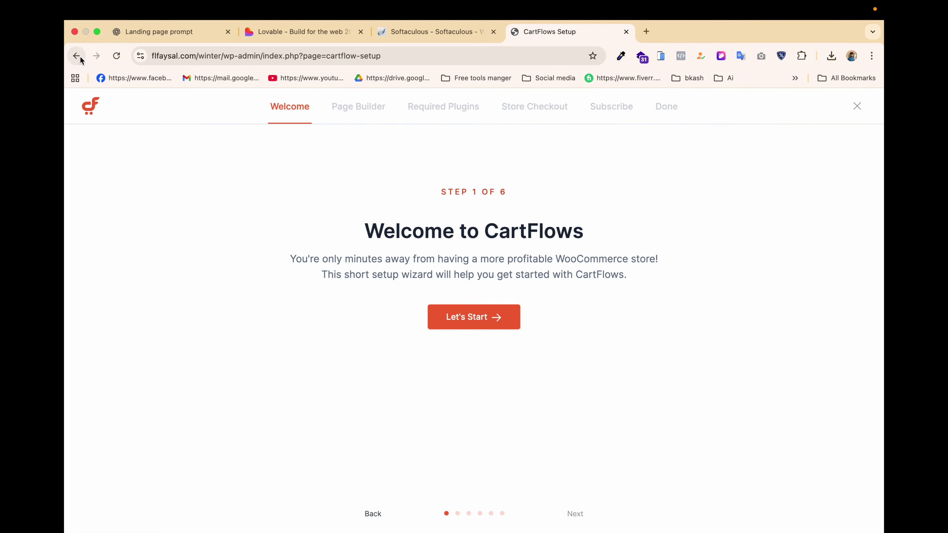
click(80, 56)
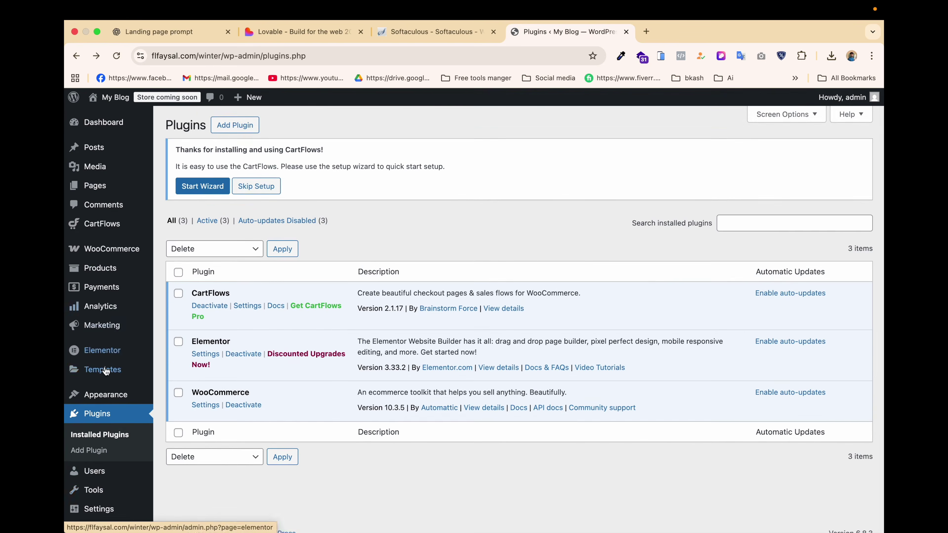
scroll(106, 371, down, 1)
Change the permalink structure to Post name and save.
mouse_move(89, 499)
click(182, 383)
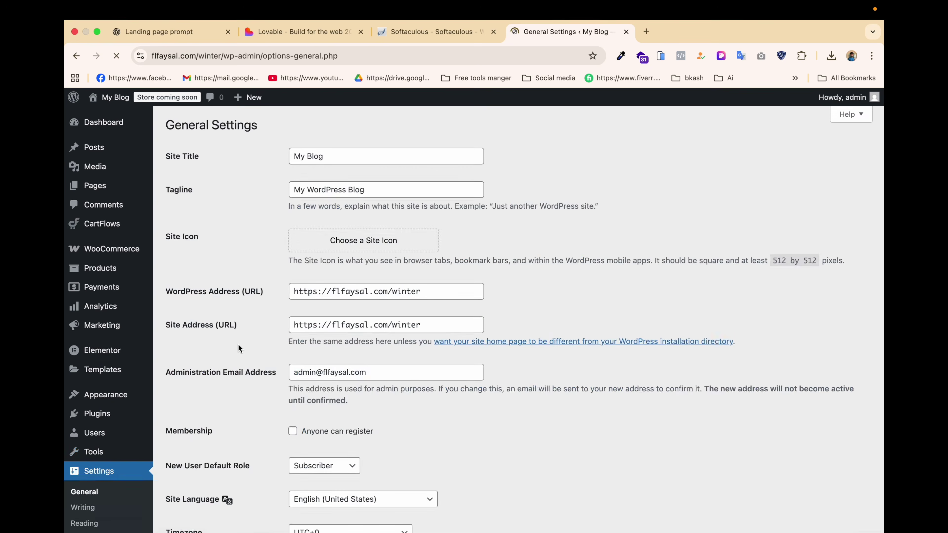
scroll(238, 344, down, 5)
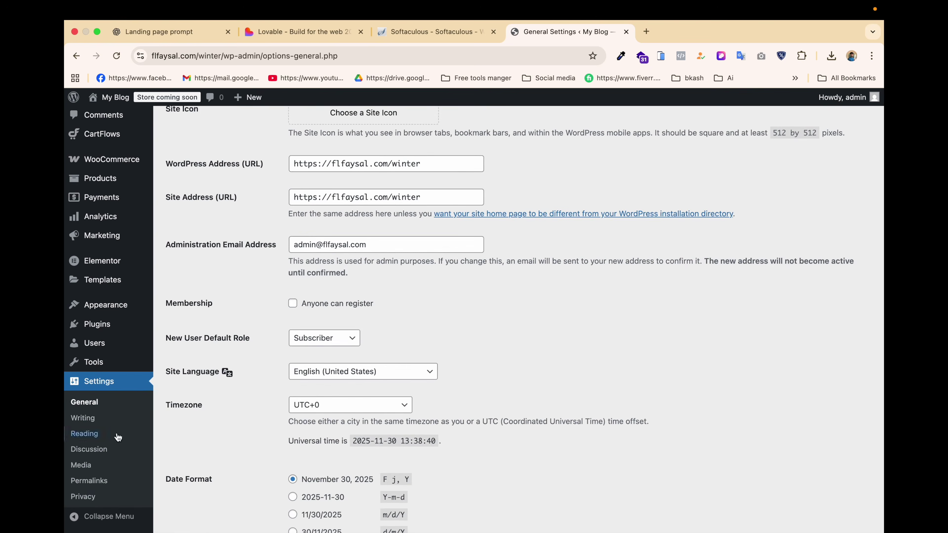
click(87, 480)
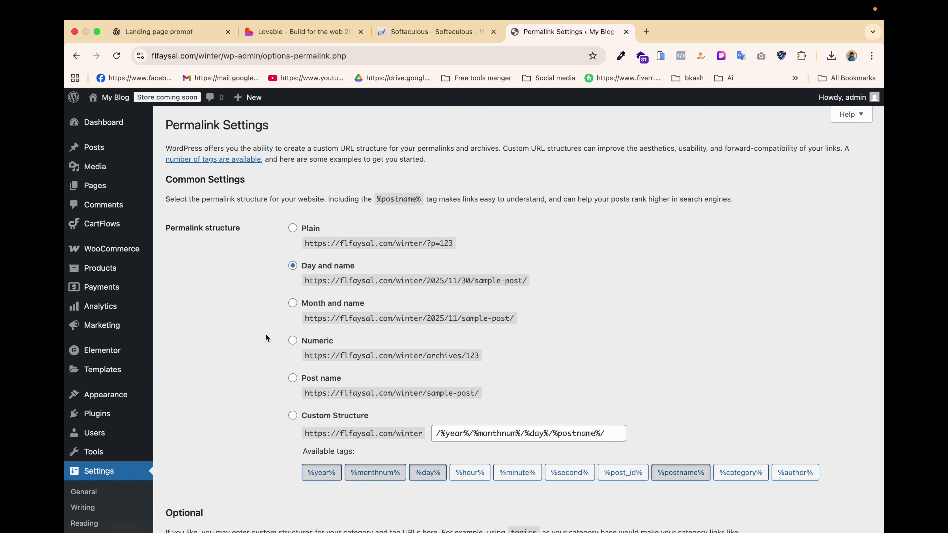
click(292, 377)
scroll(427, 332, down, 12)
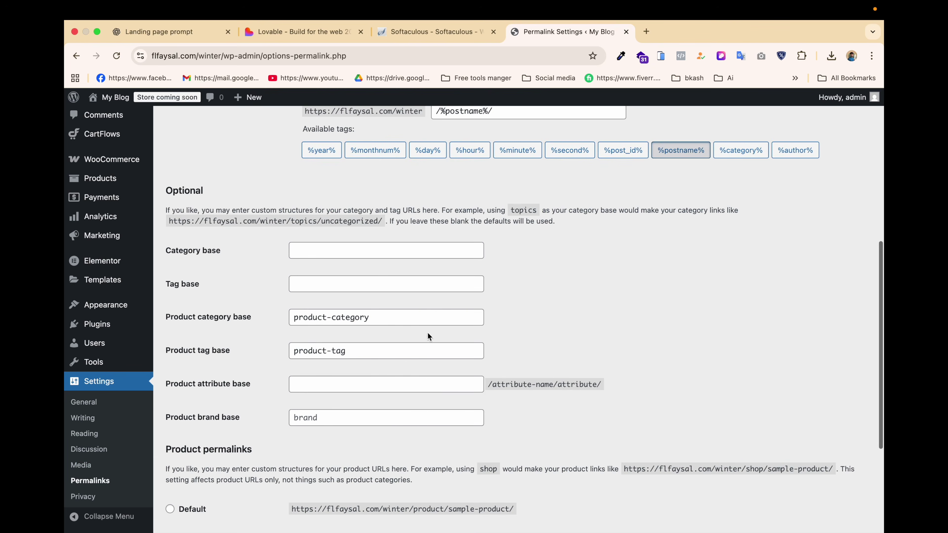
click(196, 472)
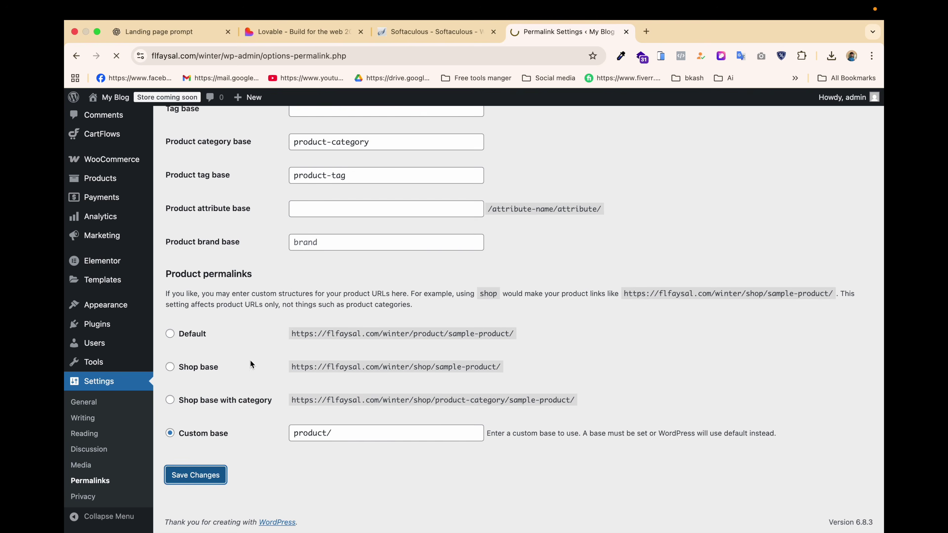
Set the WooCommerce store's site visibility to Live and save it.
mouse_move(112, 248)
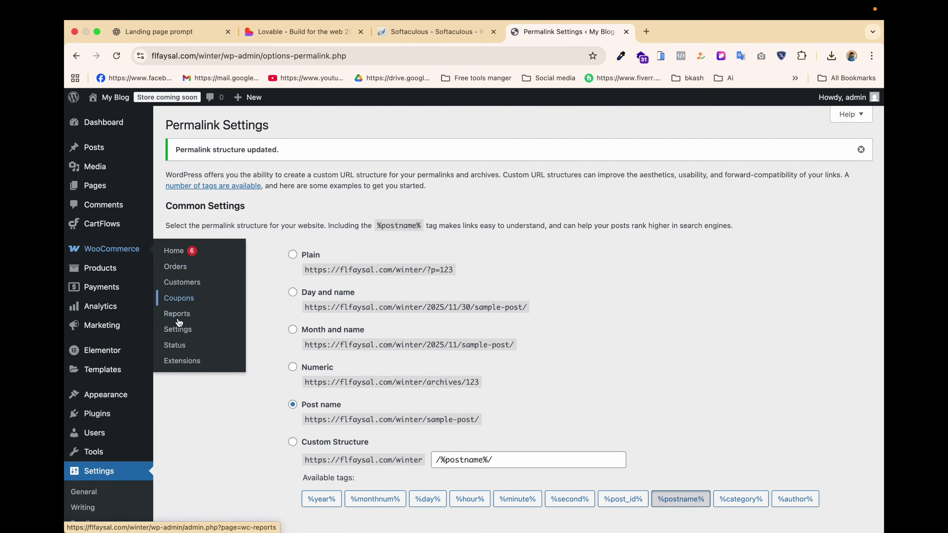
click(176, 330)
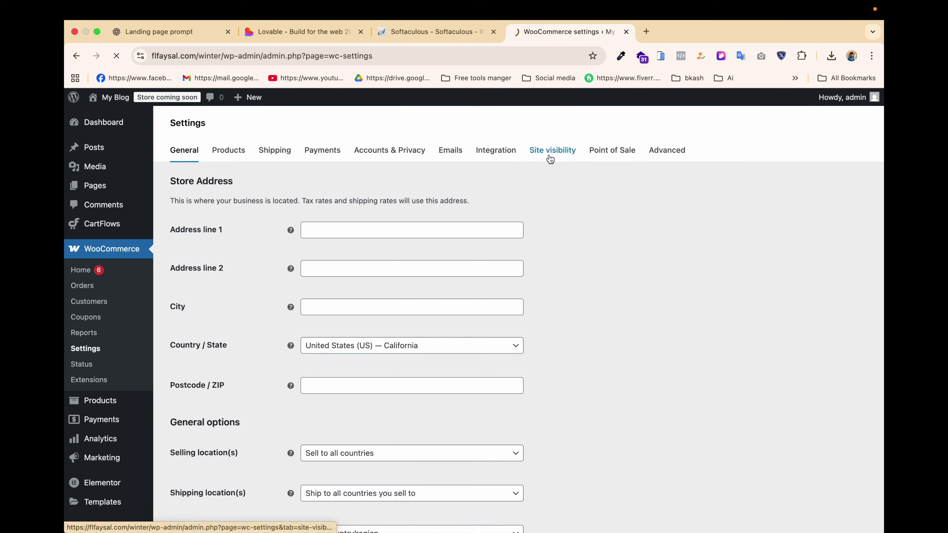
click(550, 159)
click(175, 344)
click(208, 332)
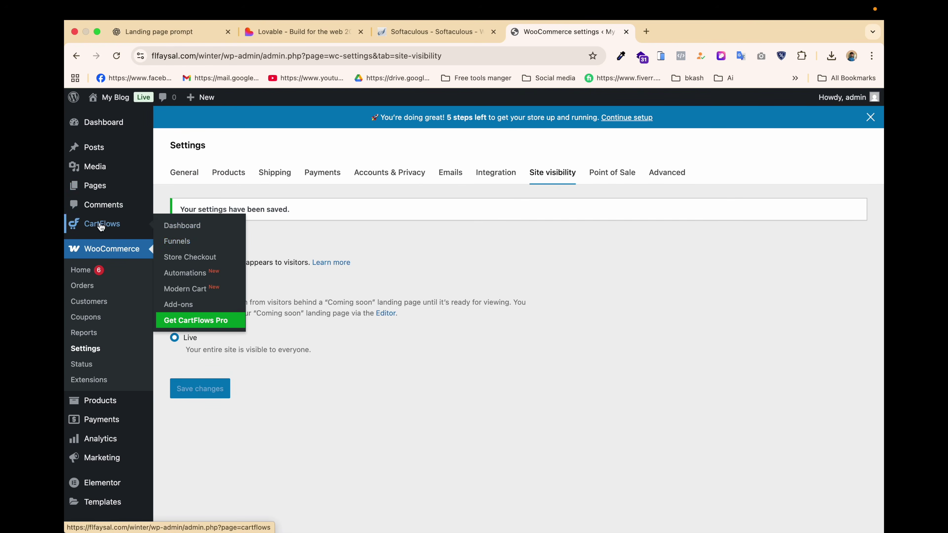
click(177, 242)
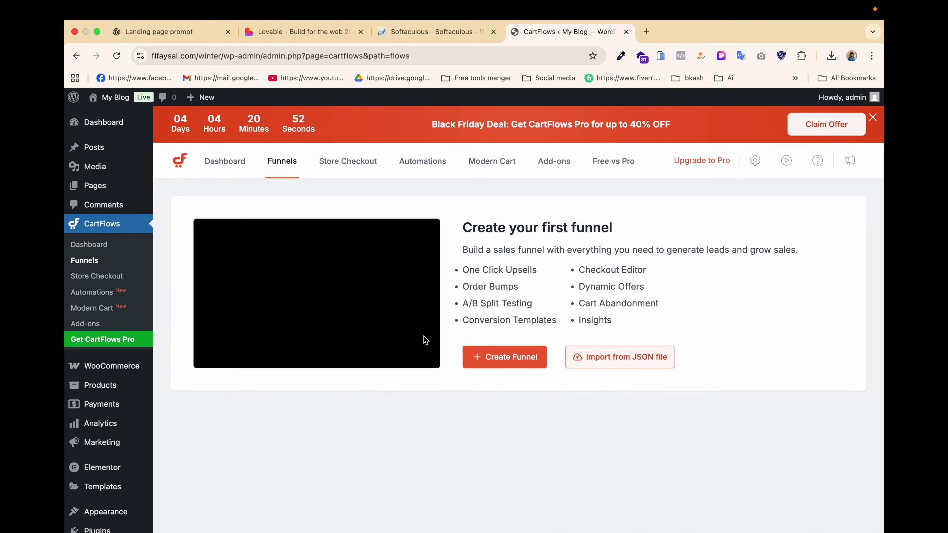
Create a blank CartFlows funnel named 'winter product by' followed by the author's name.
click(517, 365)
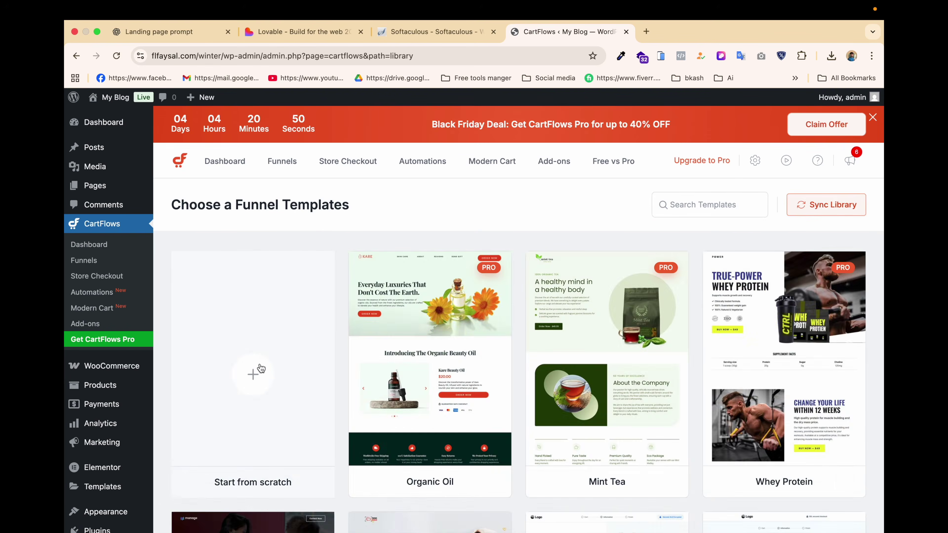
click(260, 364)
click(403, 306)
text(winter product by f)
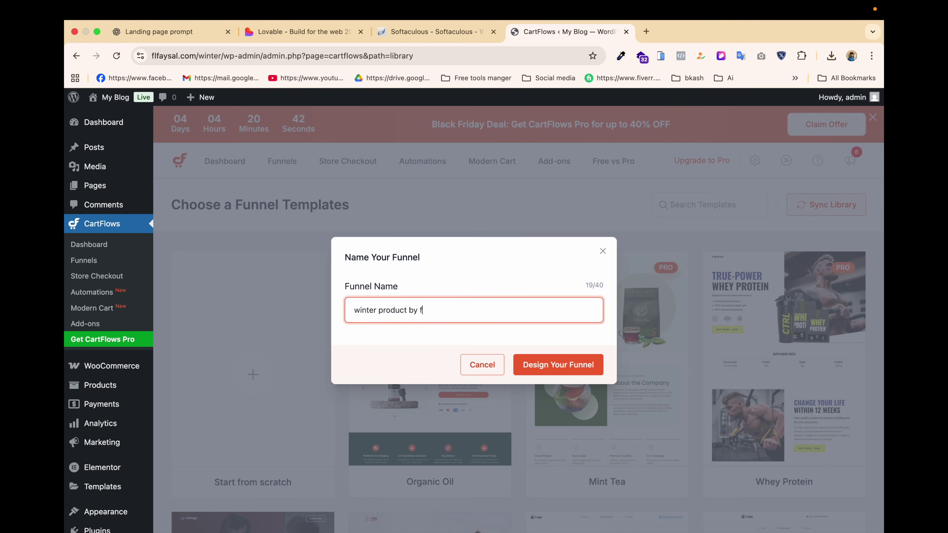
text(l faysal)
click(550, 366)
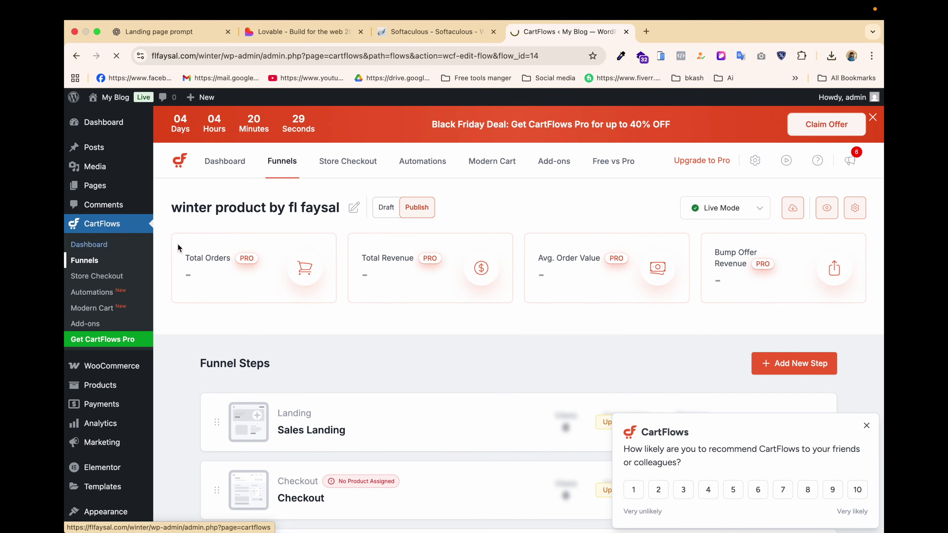
Reopen the winter product funnel and delete its Sales Landing step.
click(123, 256)
scroll(635, 269, down, 1)
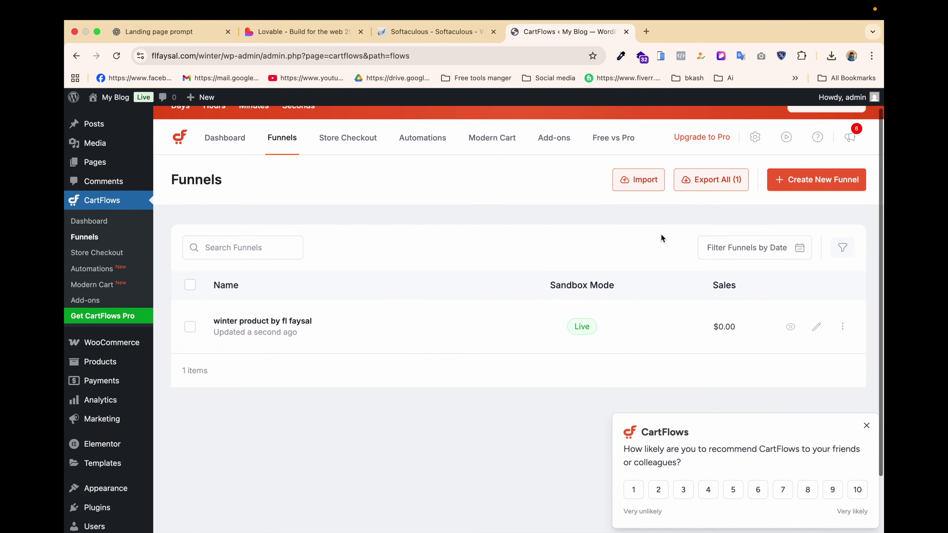
click(633, 182)
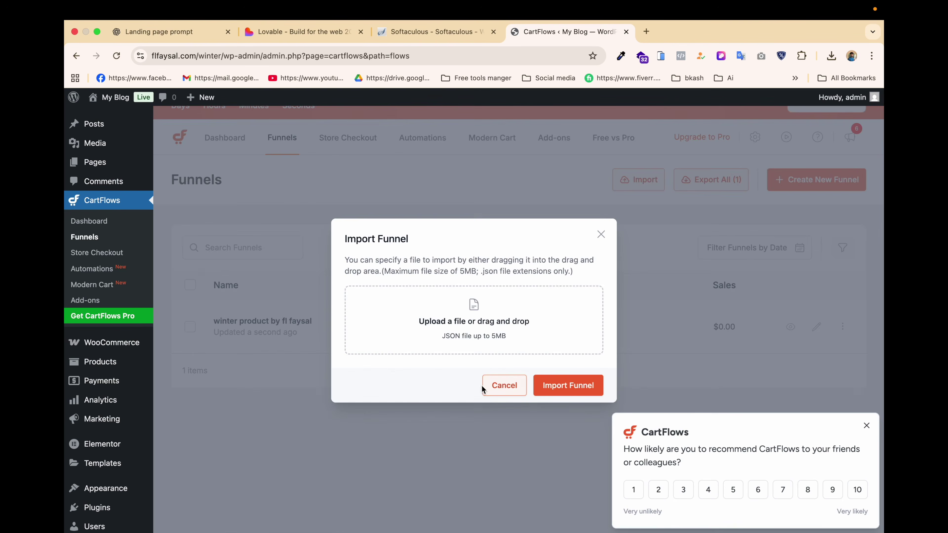
click(503, 388)
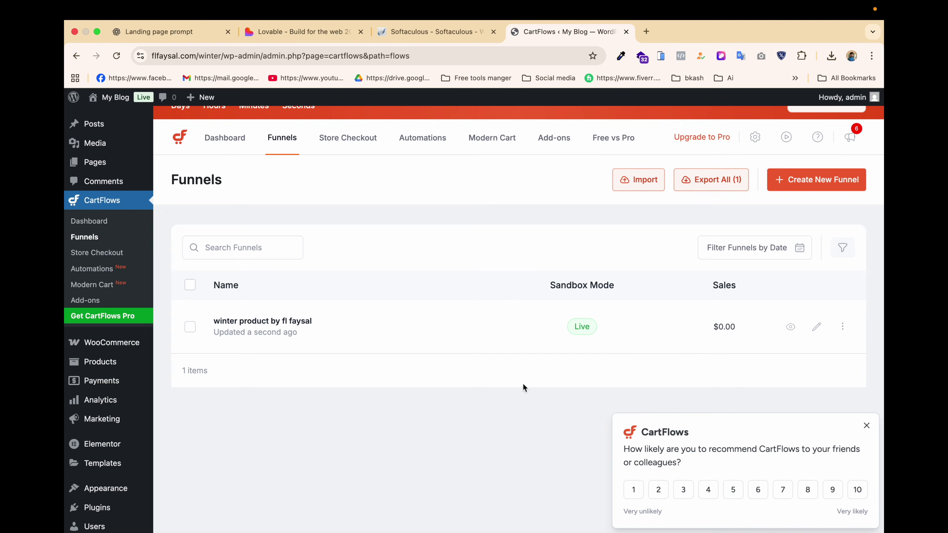
click(866, 426)
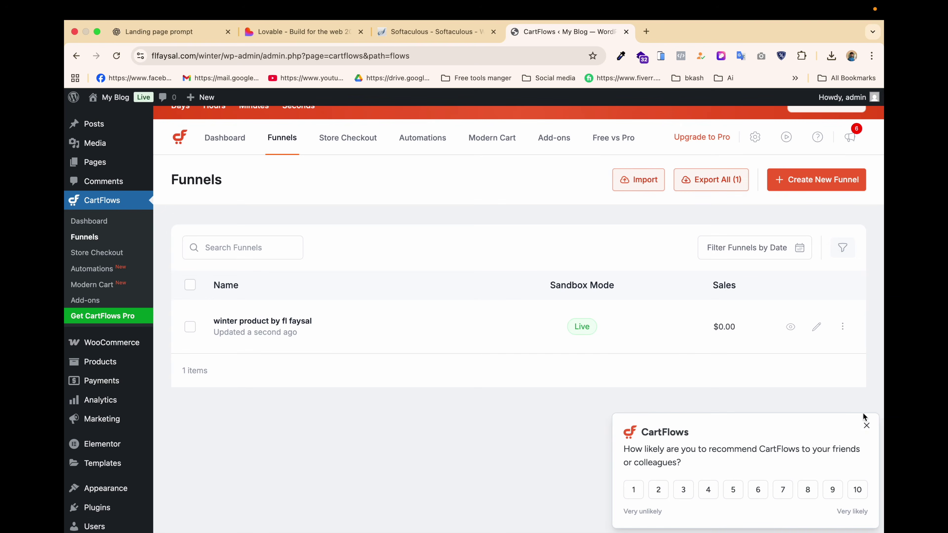
click(816, 327)
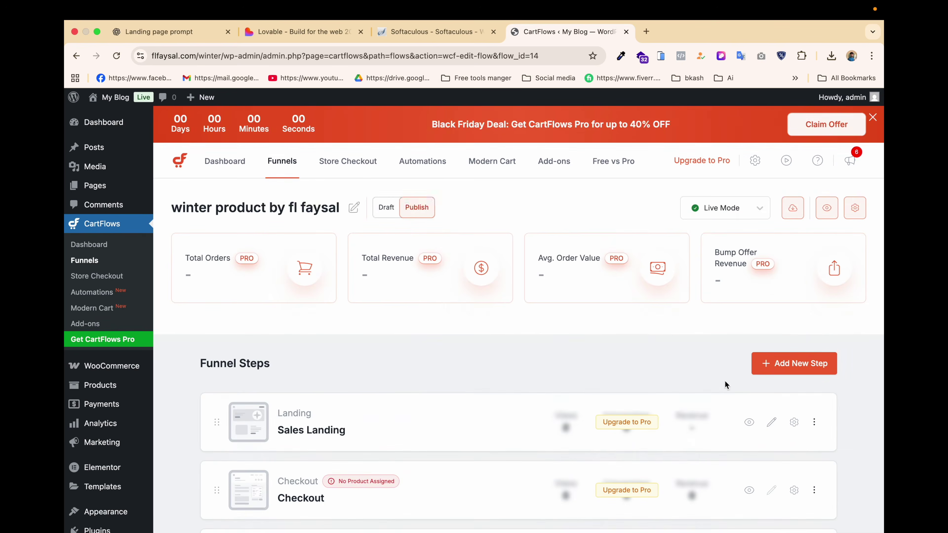
scroll(702, 397, down, 3)
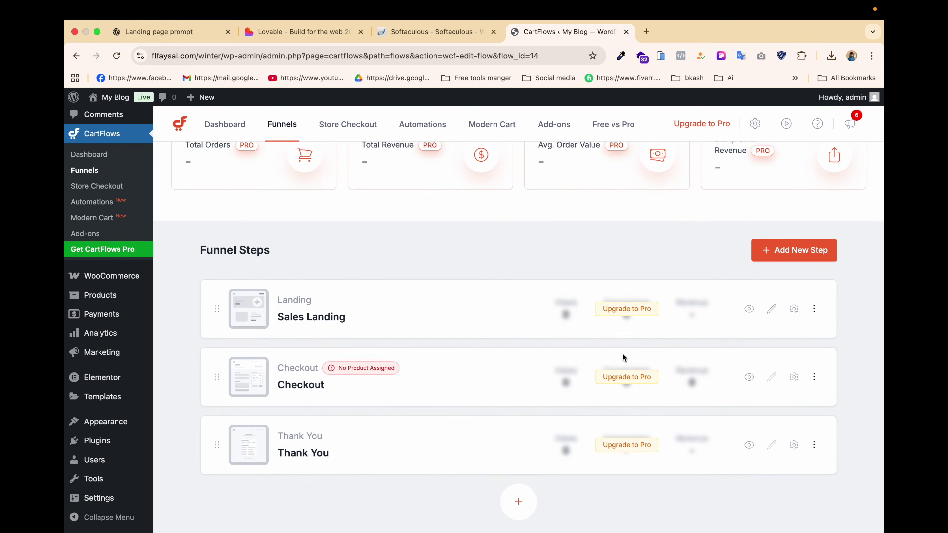
click(814, 309)
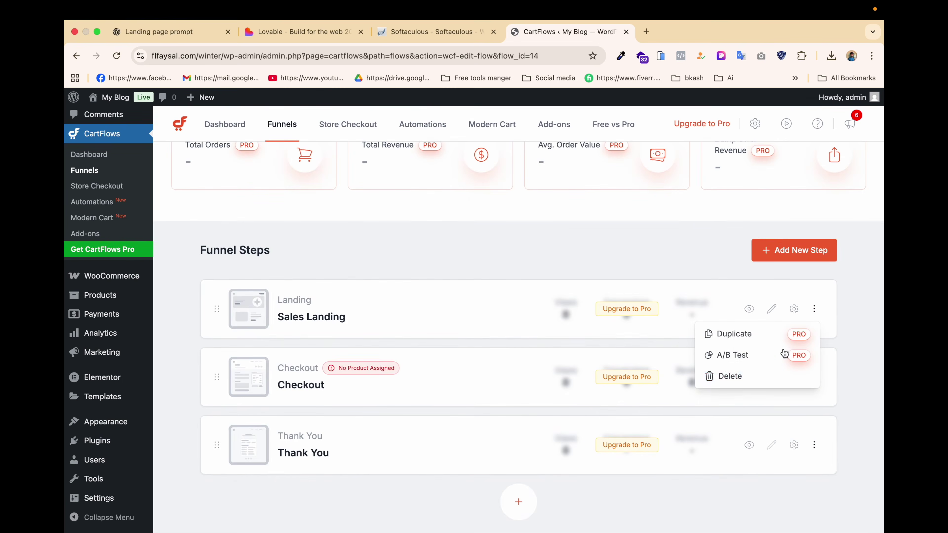
click(741, 377)
click(600, 343)
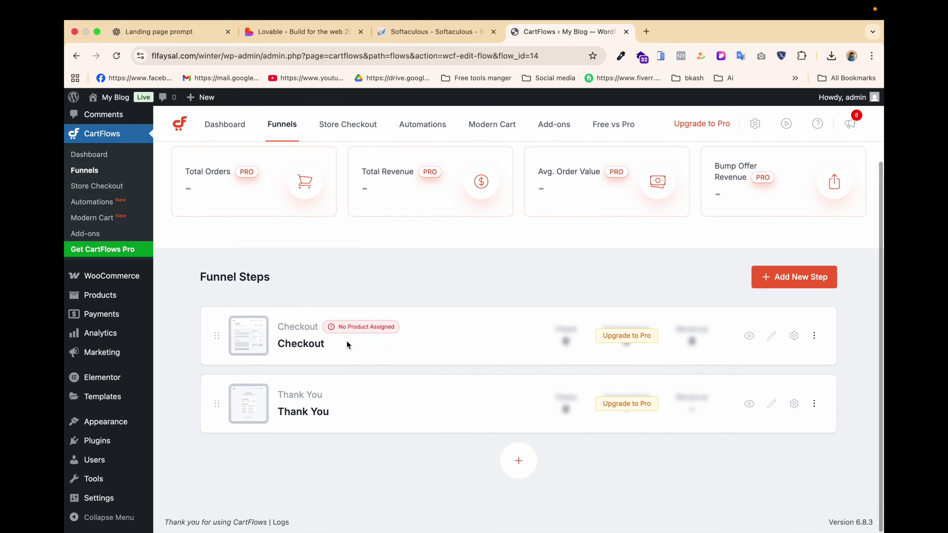
Start a new product from the Checkout step's product settings.
click(794, 336)
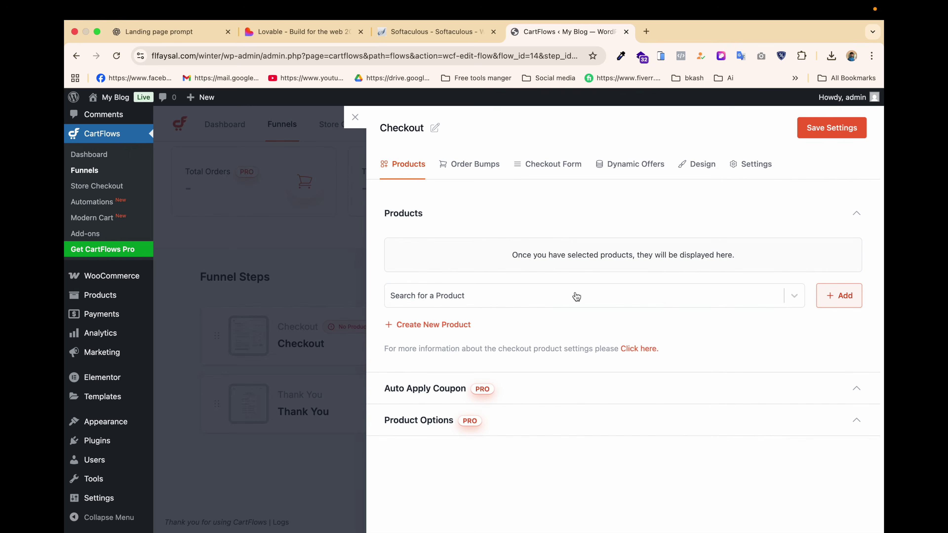
click(822, 300)
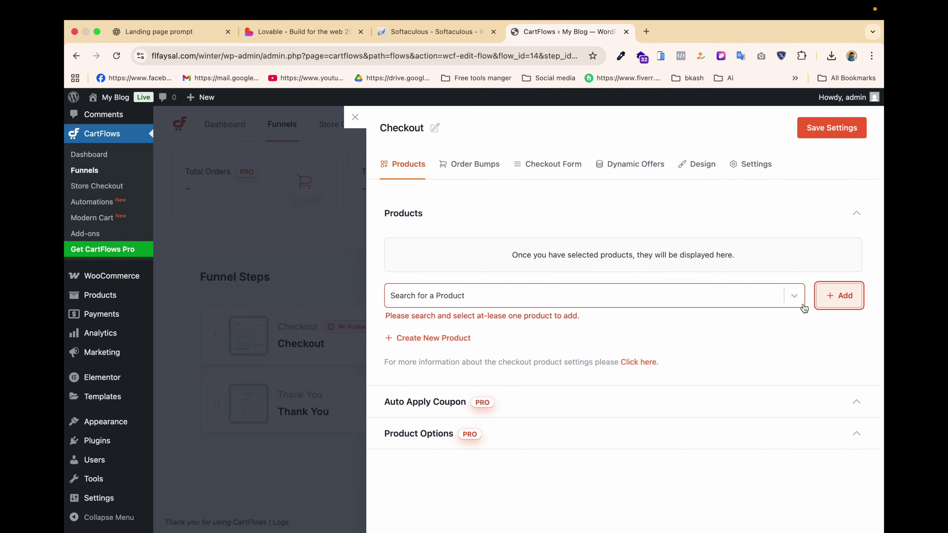
click(459, 339)
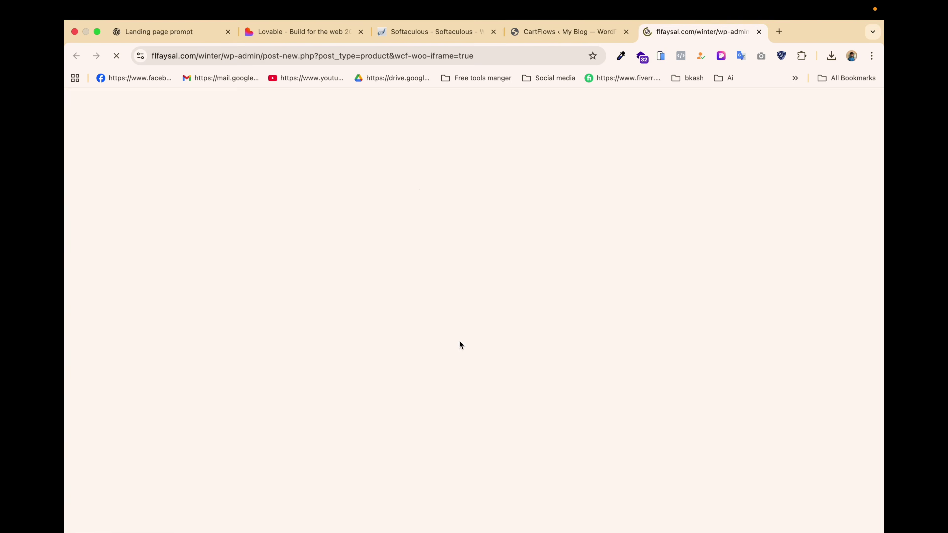
Copy the Bengali honey heading খাঁটি মধু from the Lovable preview.
click(273, 32)
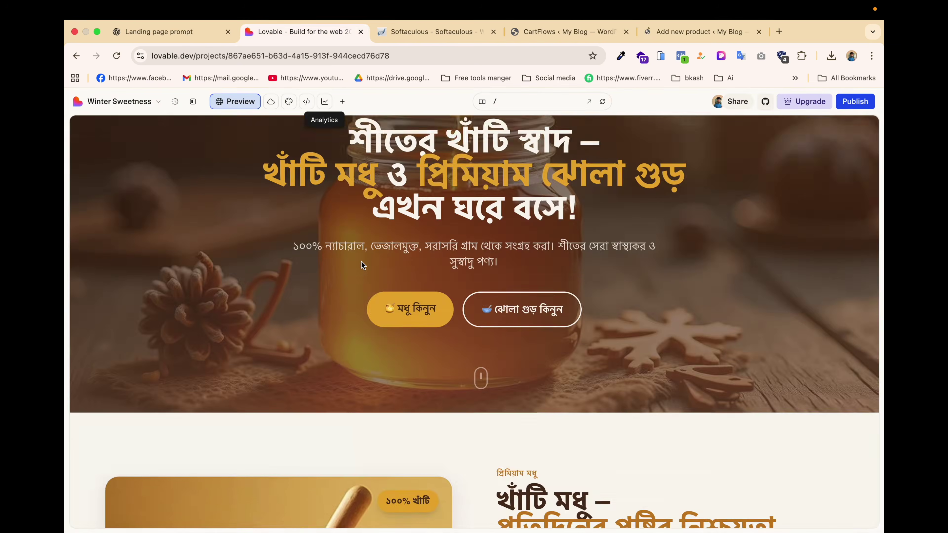
scroll(360, 260, down, 5)
scroll(361, 260, down, 10)
scroll(360, 260, up, 10)
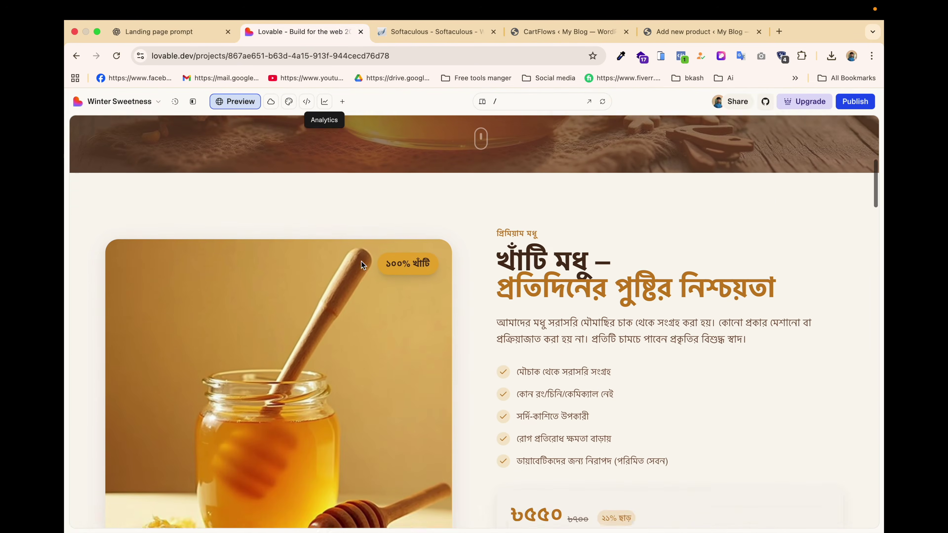
scroll(361, 265, up, 1)
drag(494, 277, 593, 278)
key(super+c)
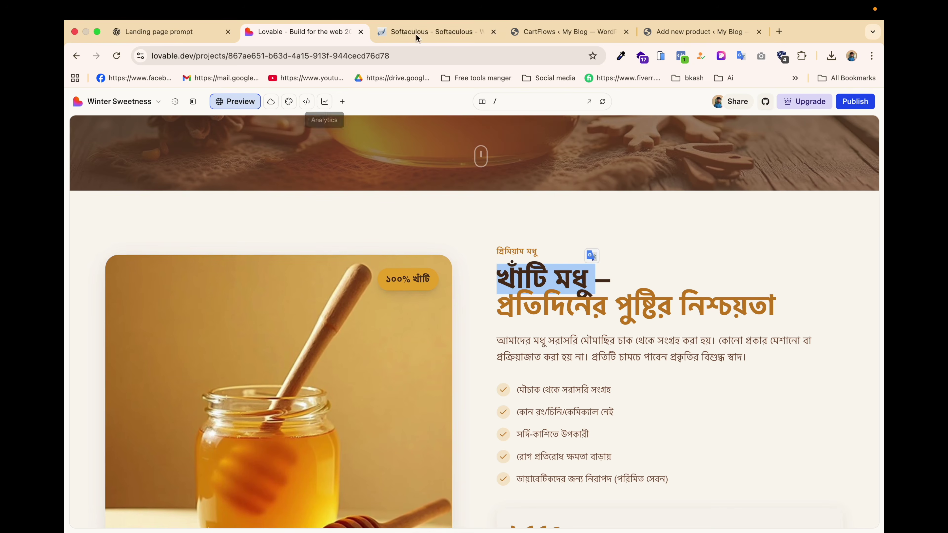
click(561, 33)
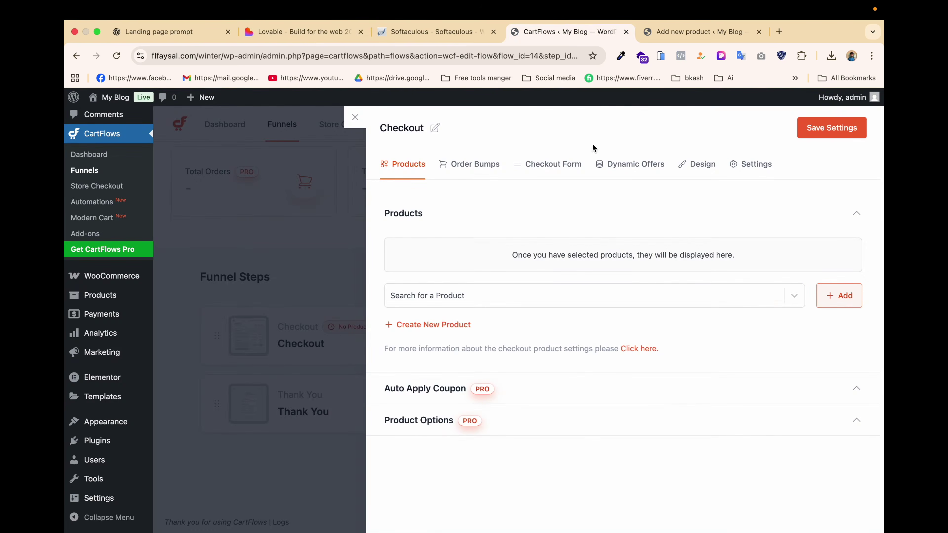
Name the new product খাঁটি মধু 1kg with a regular price of 1200.
click(704, 32)
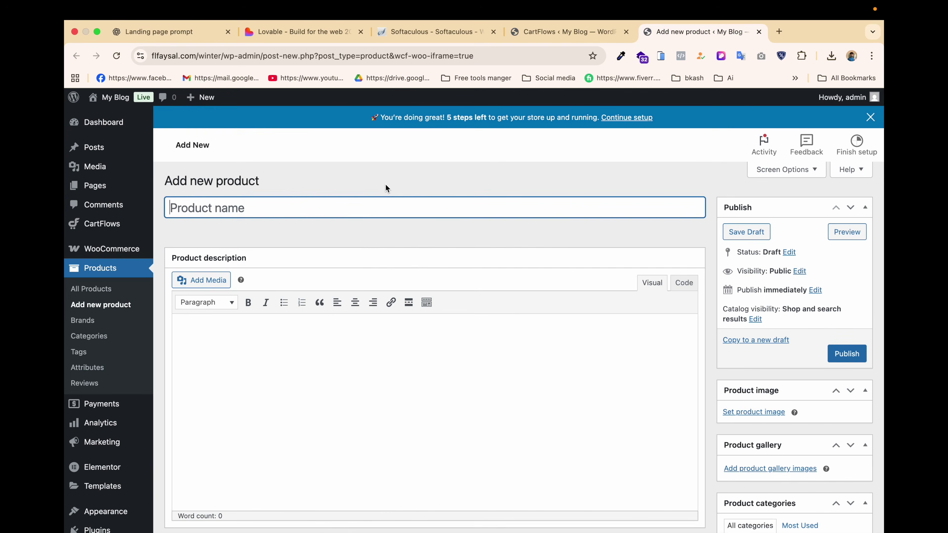
key(super+v)
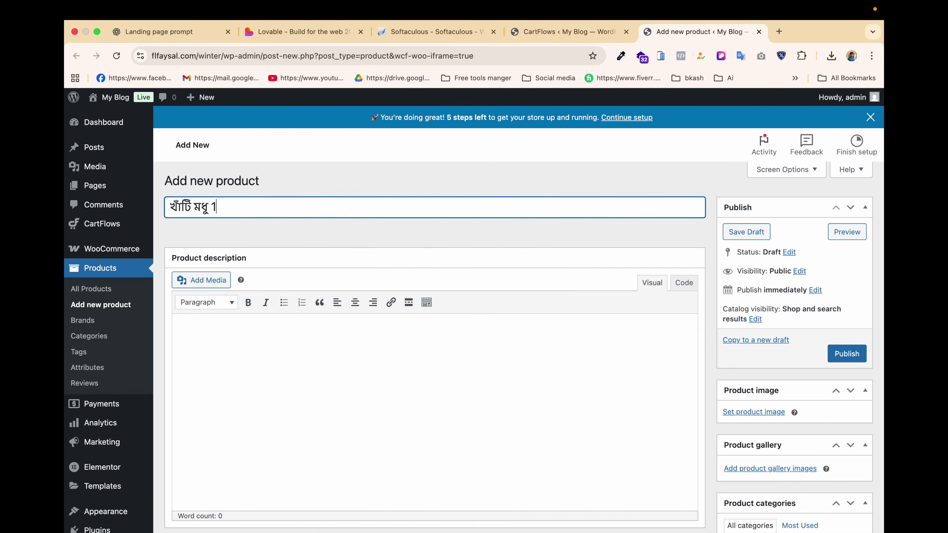
scroll(298, 364, down, 8)
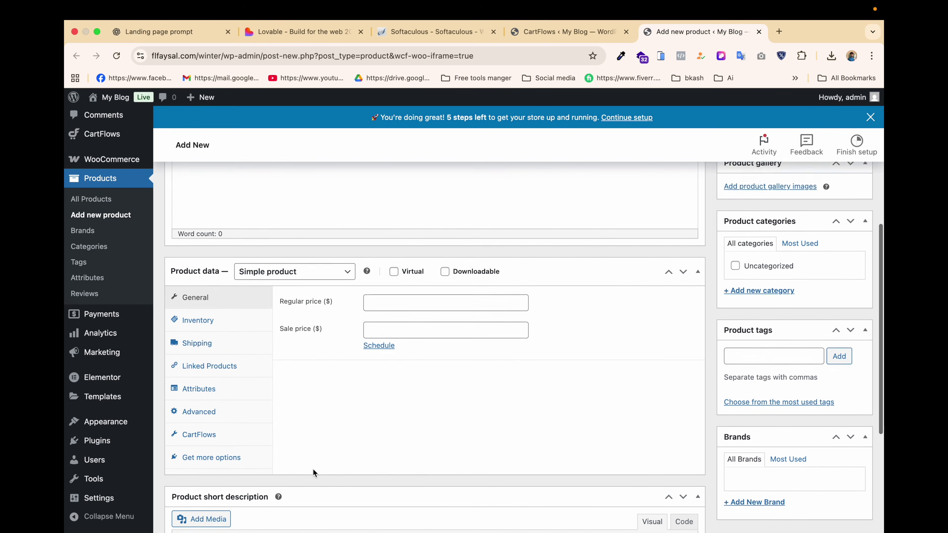
click(400, 277)
text(1200)
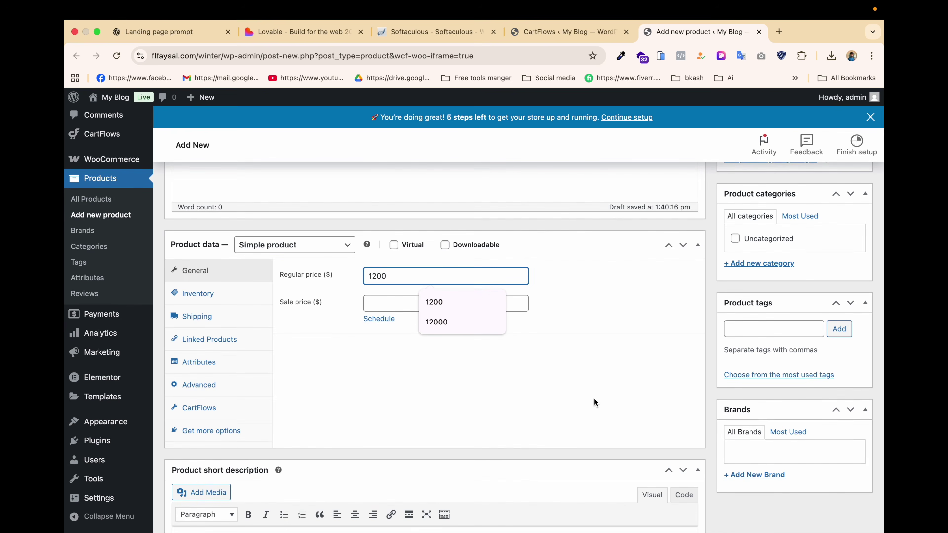
scroll(593, 398, down, 5)
scroll(720, 338, up, 15)
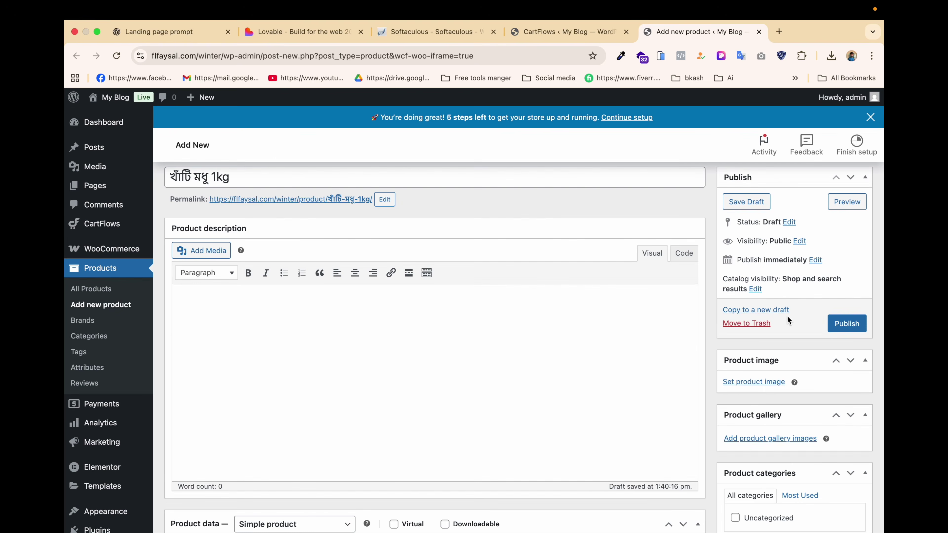
Upload hero-honey.jpg, honey-product.jpg and jhola-gur.jpg, set hero-honey.jpg as product image, and publish.
click(756, 381)
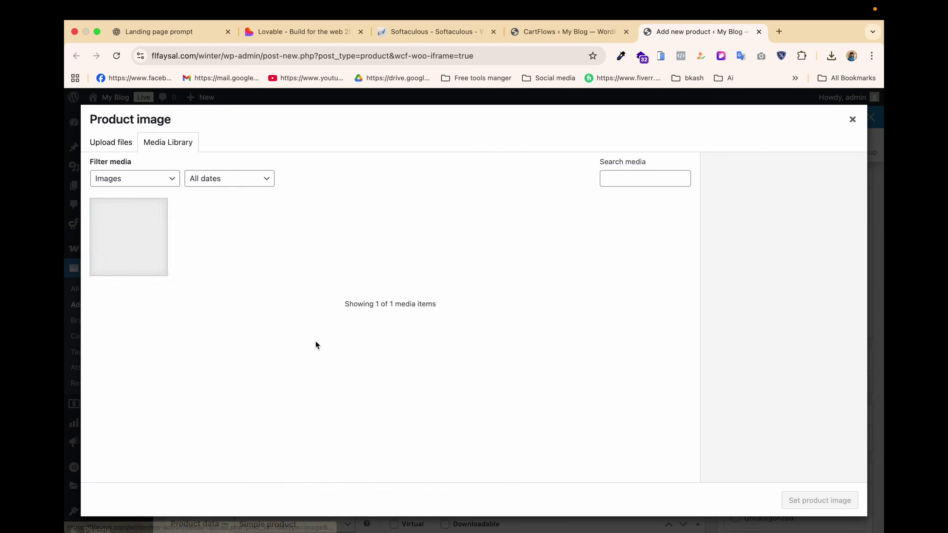
click(113, 143)
click(461, 316)
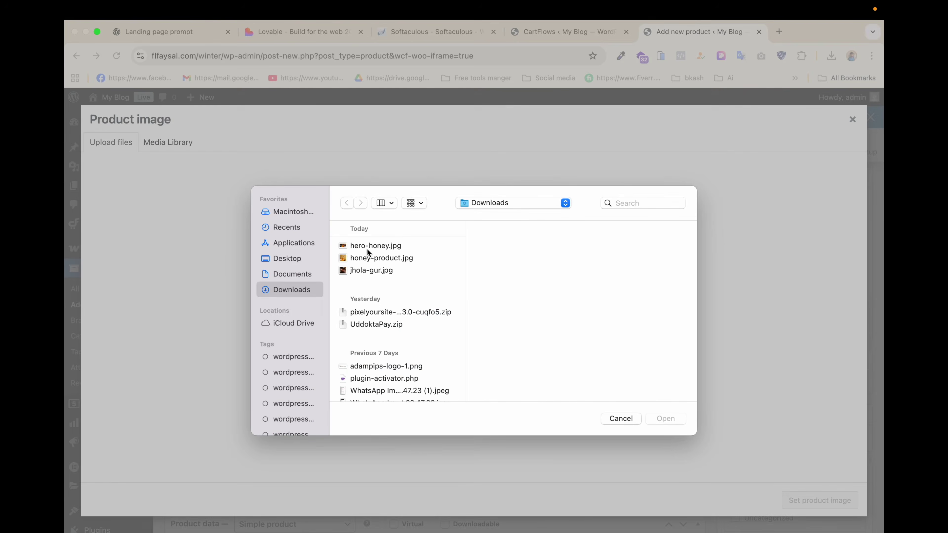
click(367, 248)
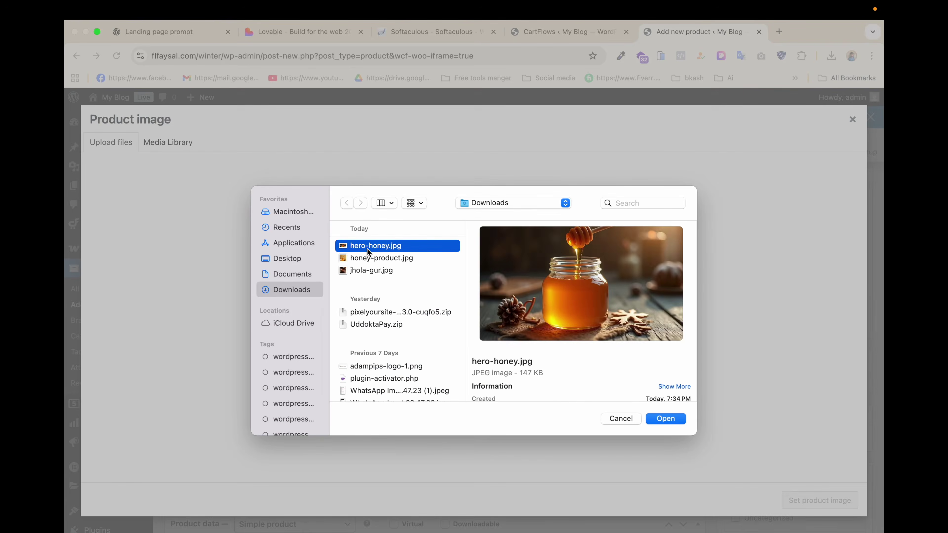
shift+click(370, 258)
shift+click(372, 273)
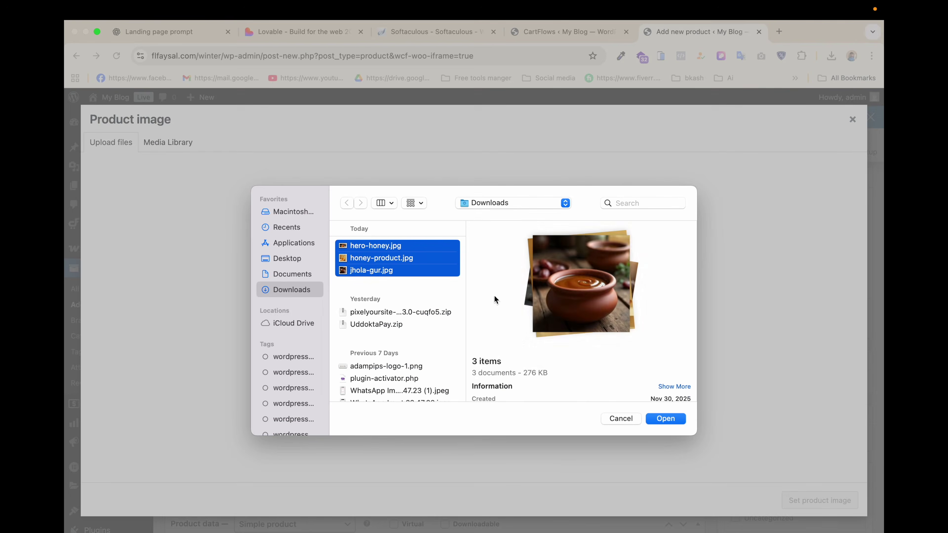
click(667, 418)
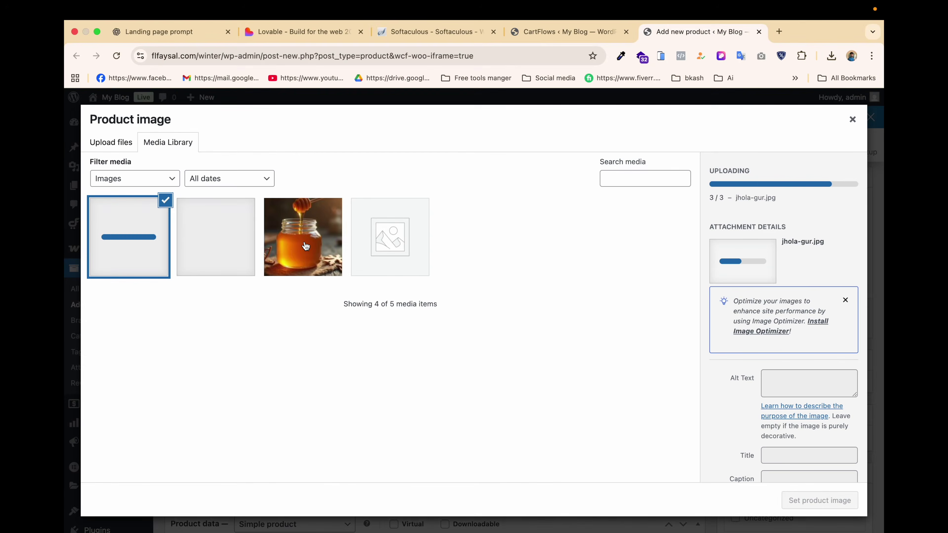
click(305, 247)
click(828, 501)
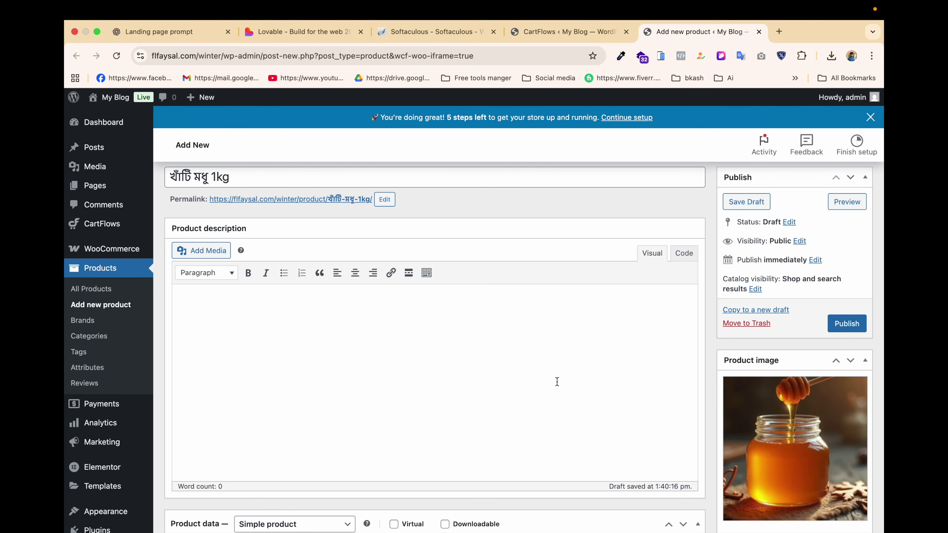
click(847, 324)
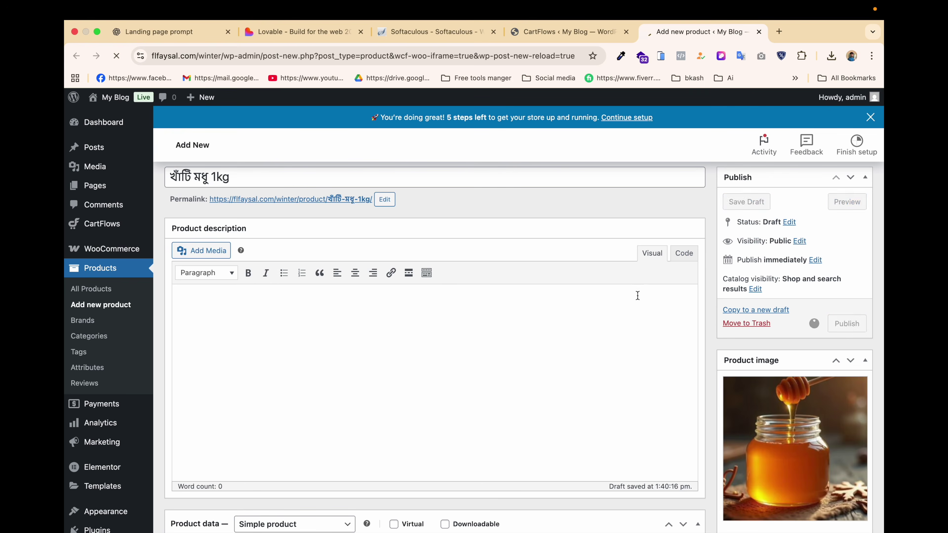
Add খাঁটি মধু 1kg to the Checkout step's products, then begin another new product.
click(568, 32)
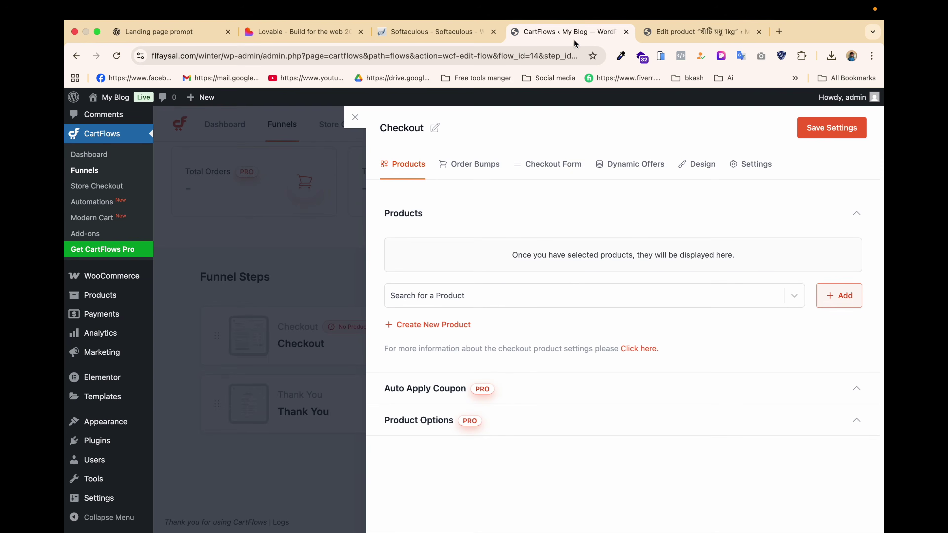
click(486, 302)
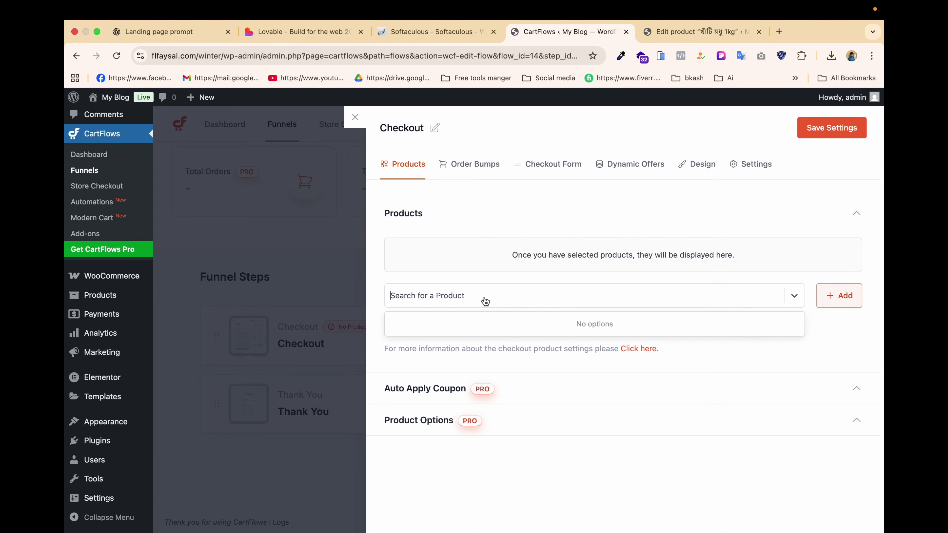
key(super+v)
click(431, 324)
click(824, 291)
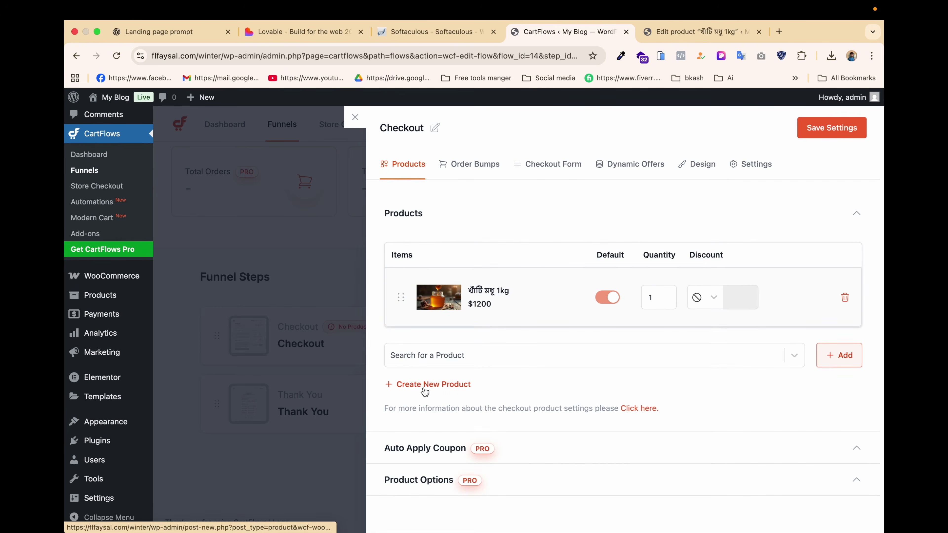
click(420, 388)
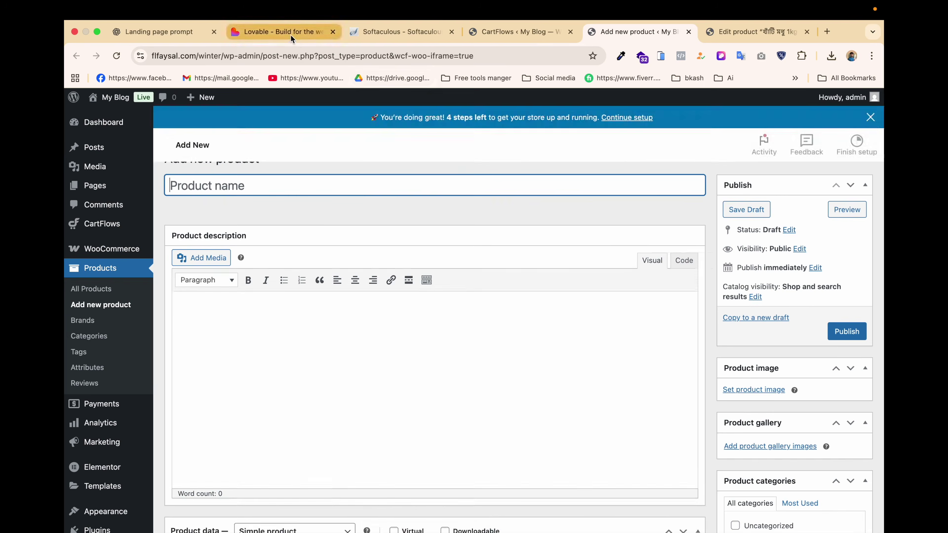
Copy the jaggery heading ঝোলা গুড় from the Lovable preview.
click(284, 32)
scroll(366, 204, down, 3)
scroll(366, 204, down, 1)
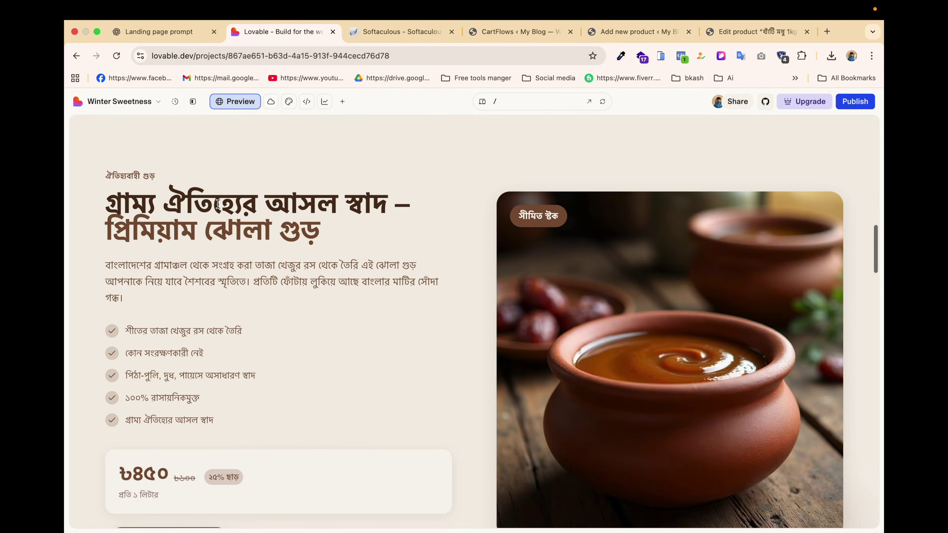
drag(205, 230, 324, 236)
key(super+c)
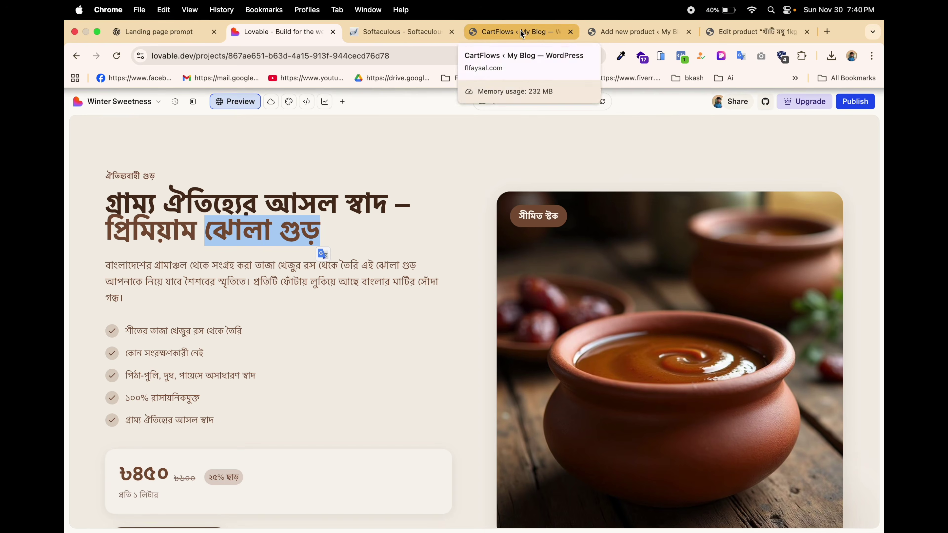
Title the new product ঝোলা গুড় with a regular price of 1000.
click(726, 32)
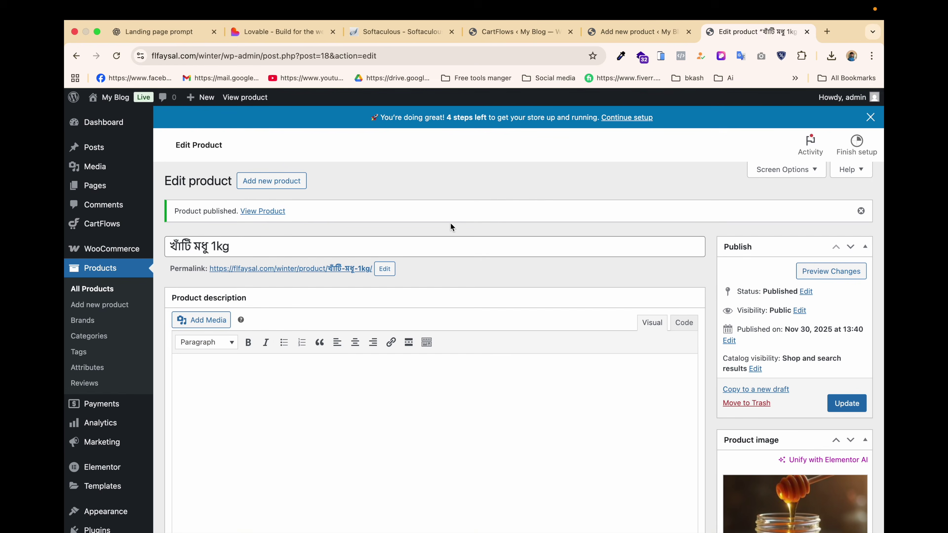
click(644, 32)
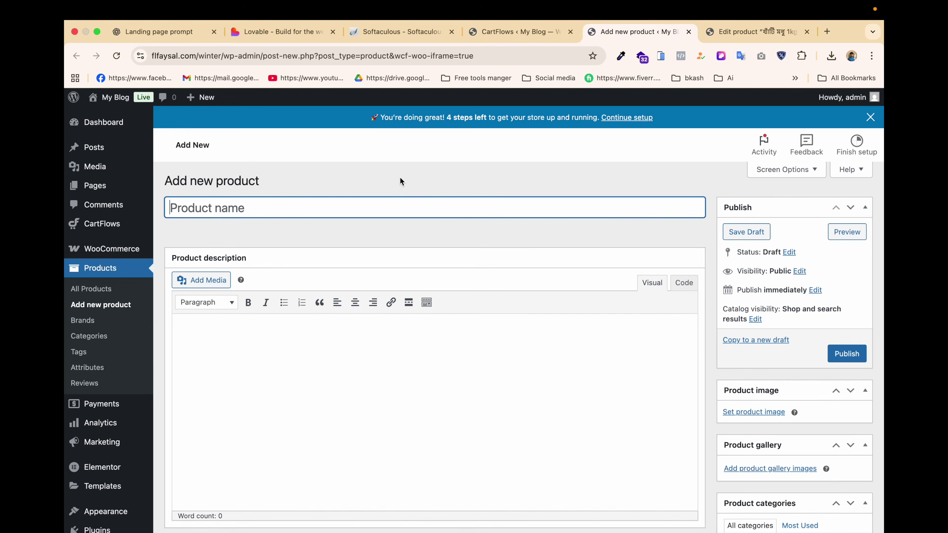
key(super+v)
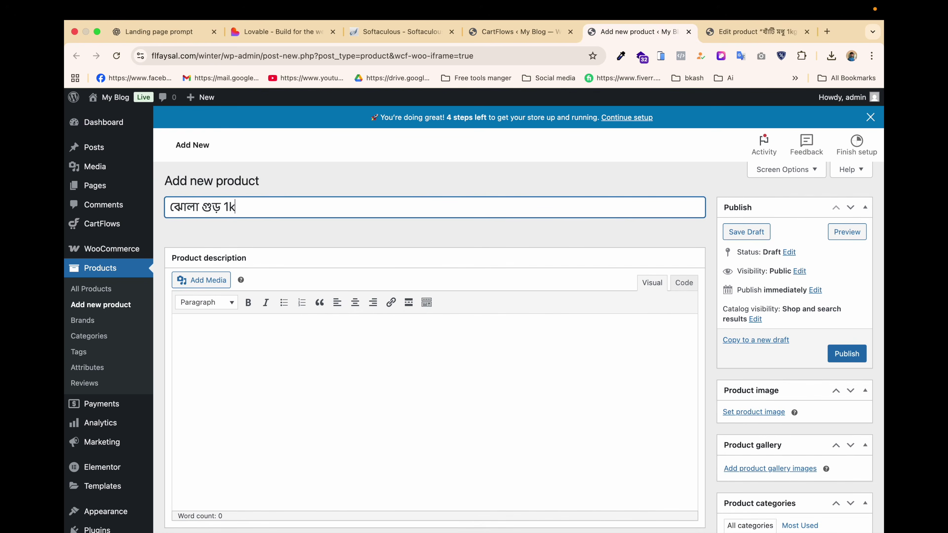
scroll(454, 303, down, 10)
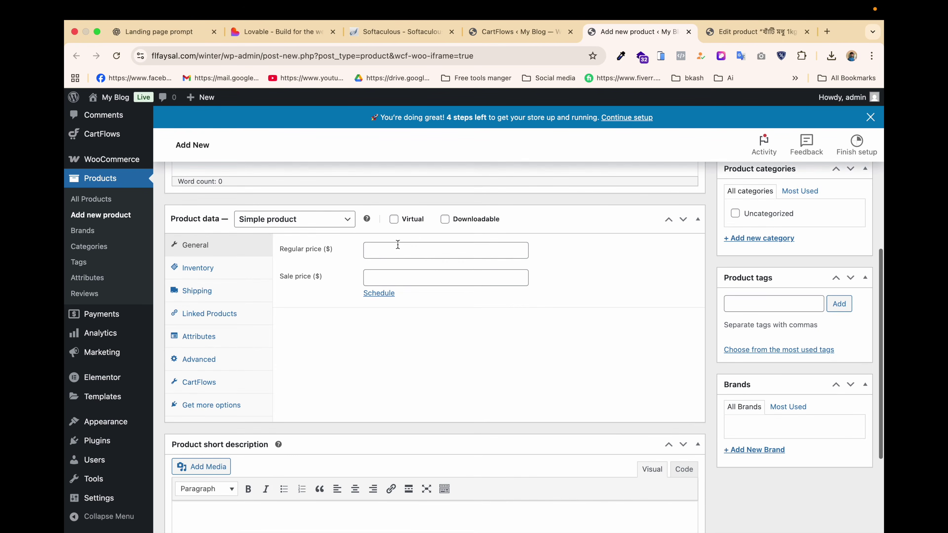
click(398, 249)
text(1000)
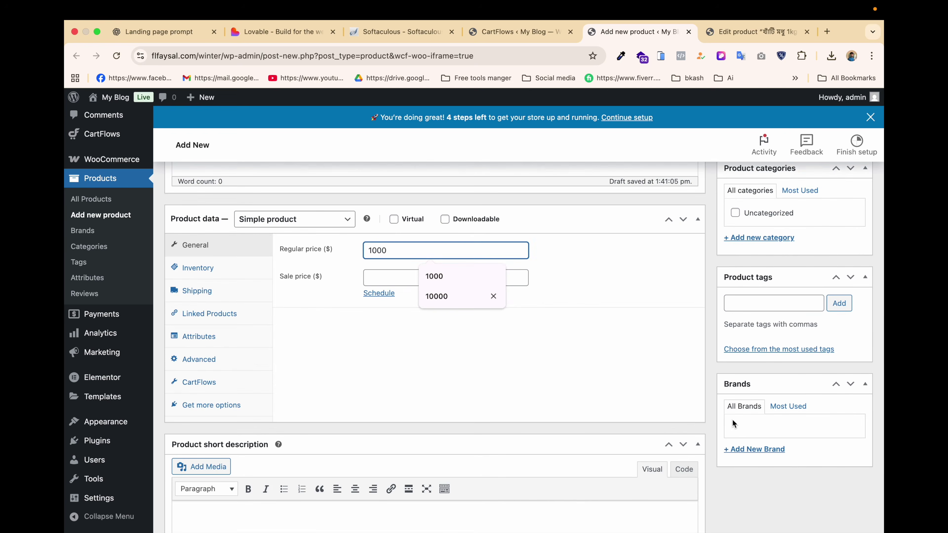
Set jhola-gur.jpg as the product image and publish the jaggery product.
scroll(733, 419, up, 5)
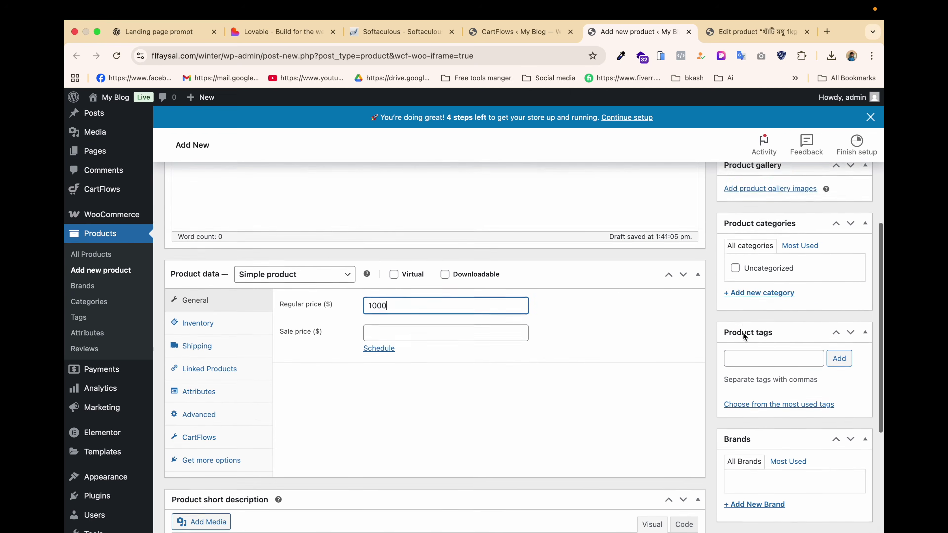
click(746, 264)
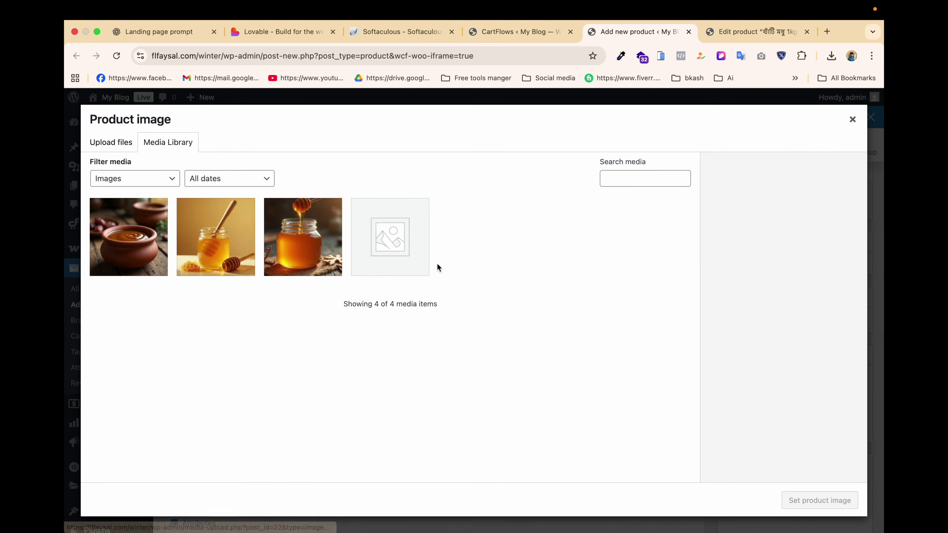
click(134, 242)
click(805, 502)
click(847, 205)
click(510, 37)
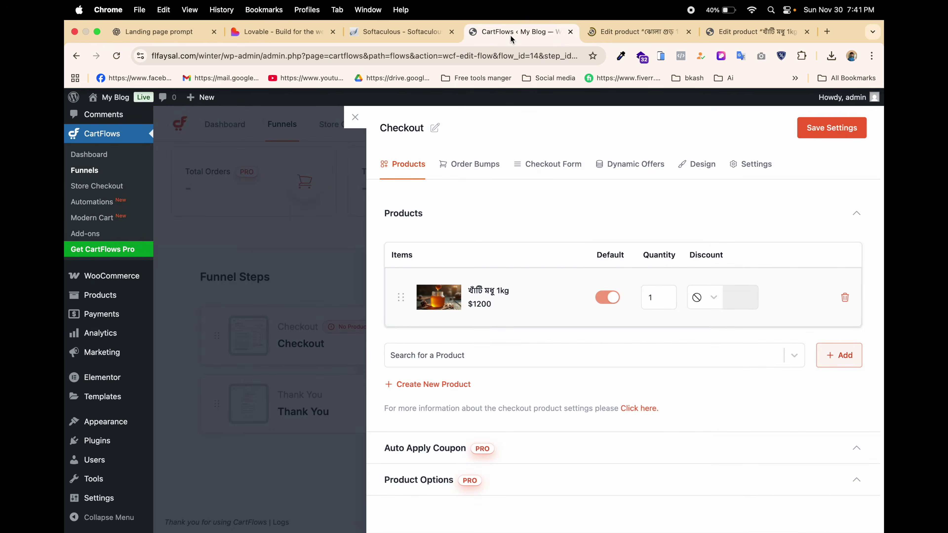
Add the ঝোলা গুড় 1kg product to the Checkout step, save the settings, and close the panel.
click(482, 362)
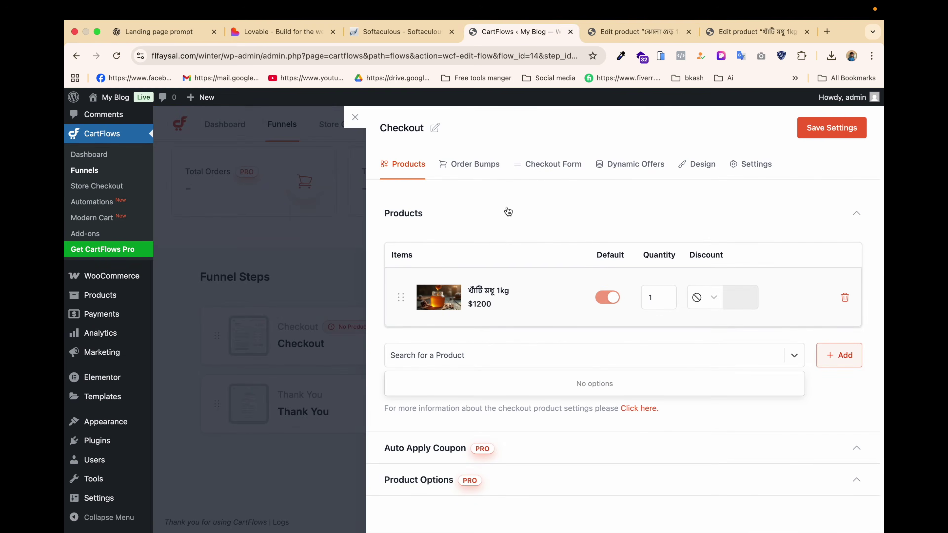
key(super+v)
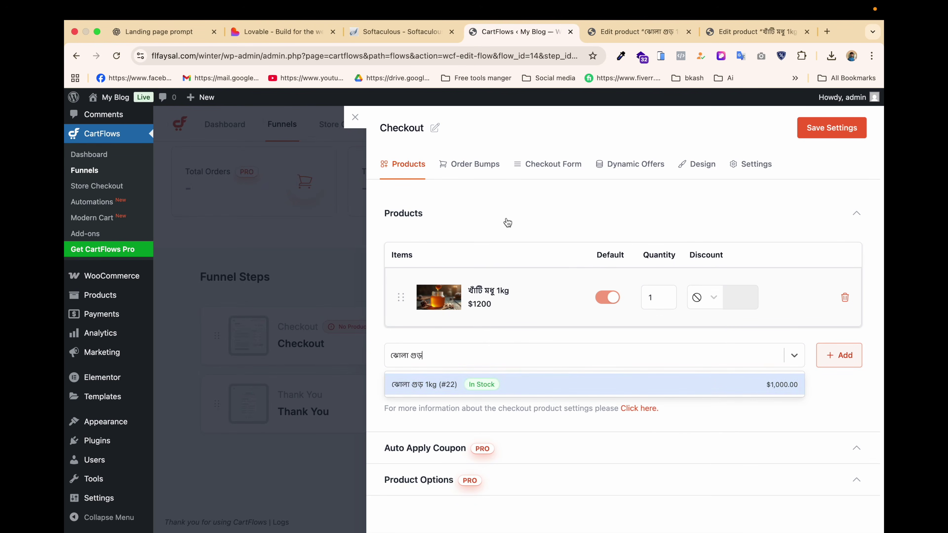
click(549, 379)
click(851, 356)
click(834, 129)
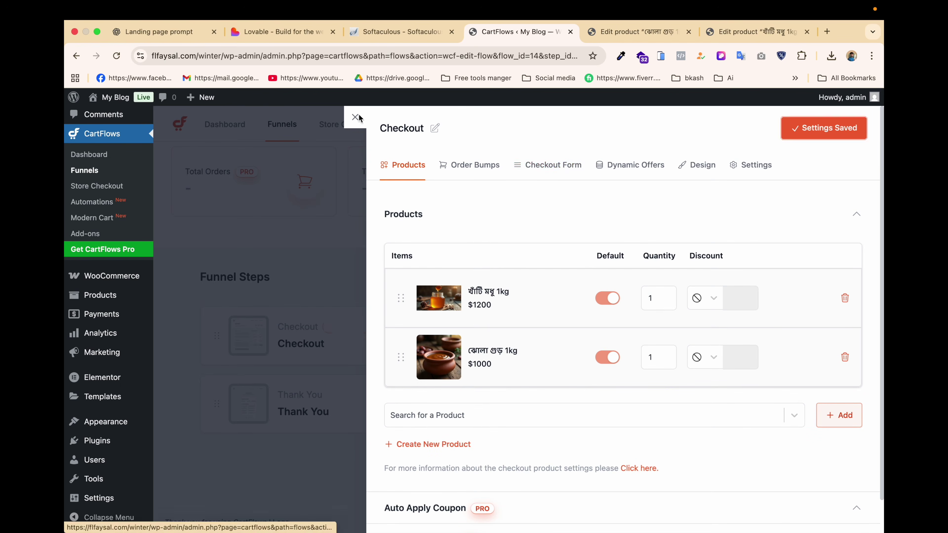
click(355, 117)
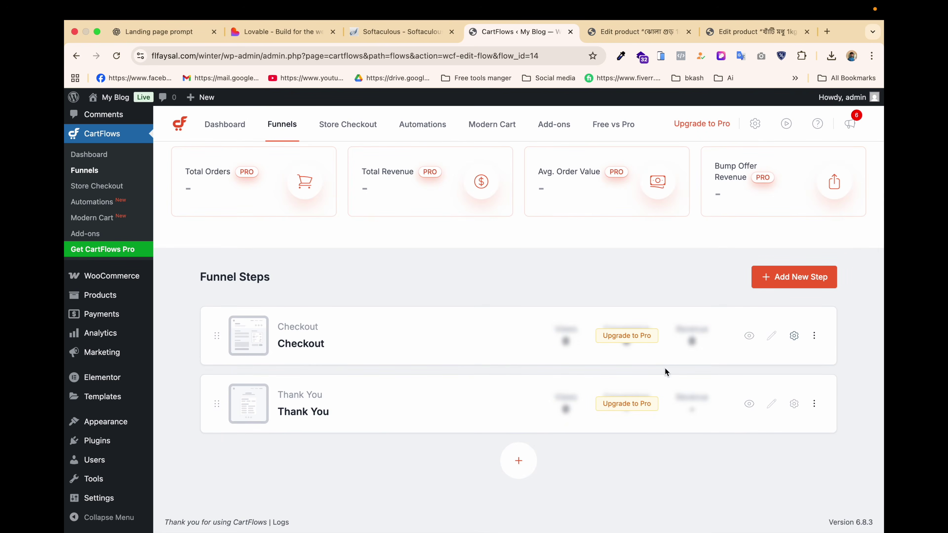
Disable Enable Instant Layout in the funnel settings and save.
click(775, 338)
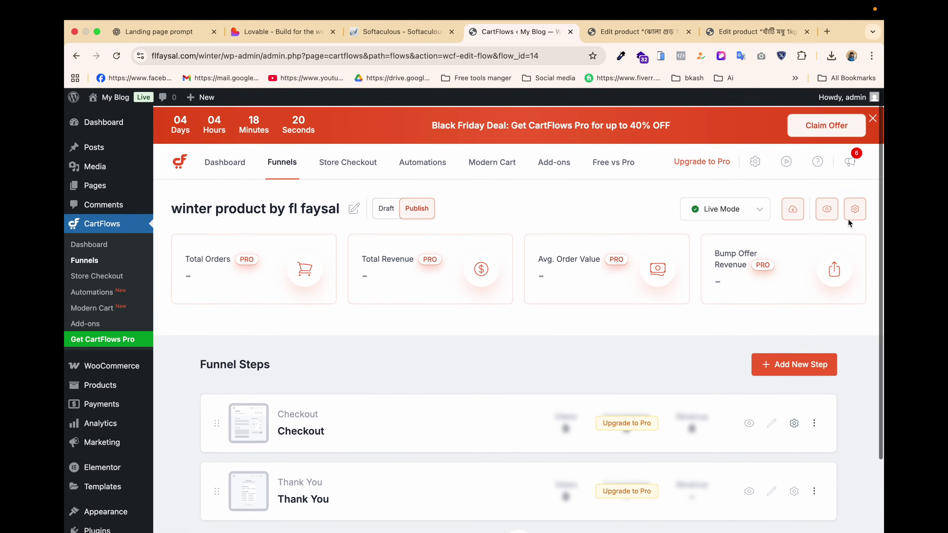
click(854, 208)
click(854, 196)
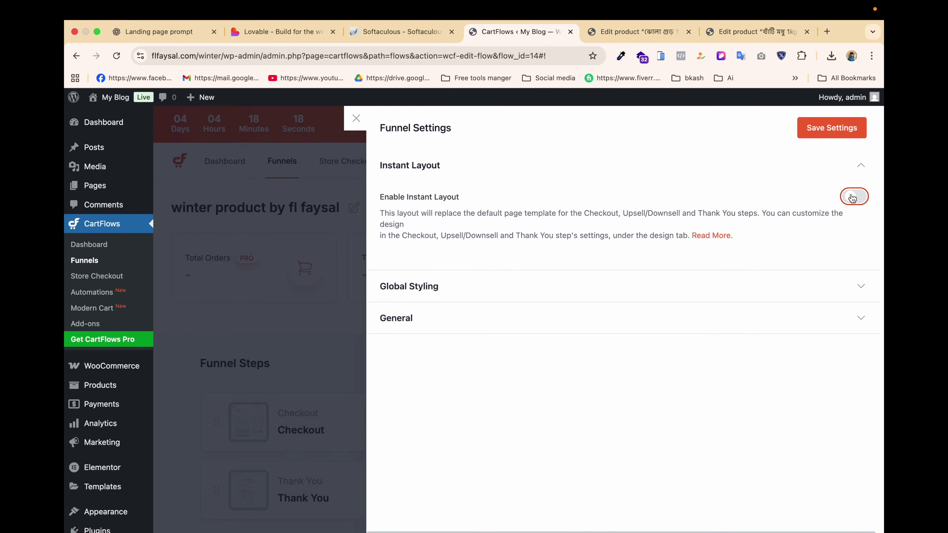
click(817, 126)
click(354, 129)
Close both product editing tabs and open the Checkout step for editing in Elementor.
mouse_move(773, 426)
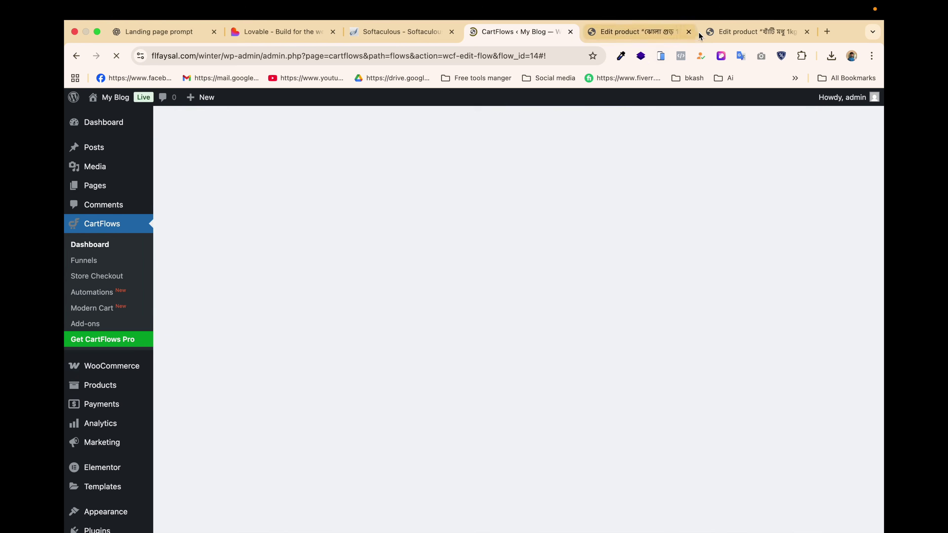
click(689, 31)
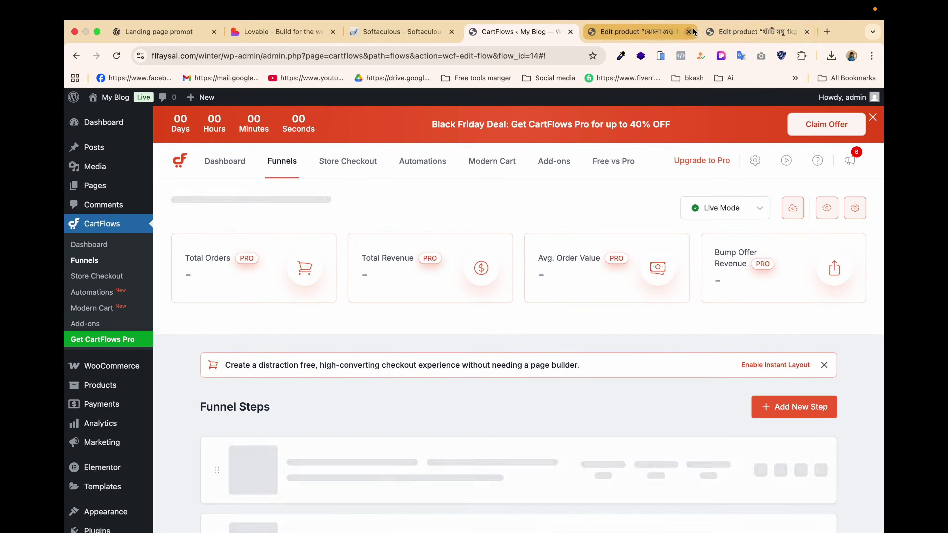
click(692, 32)
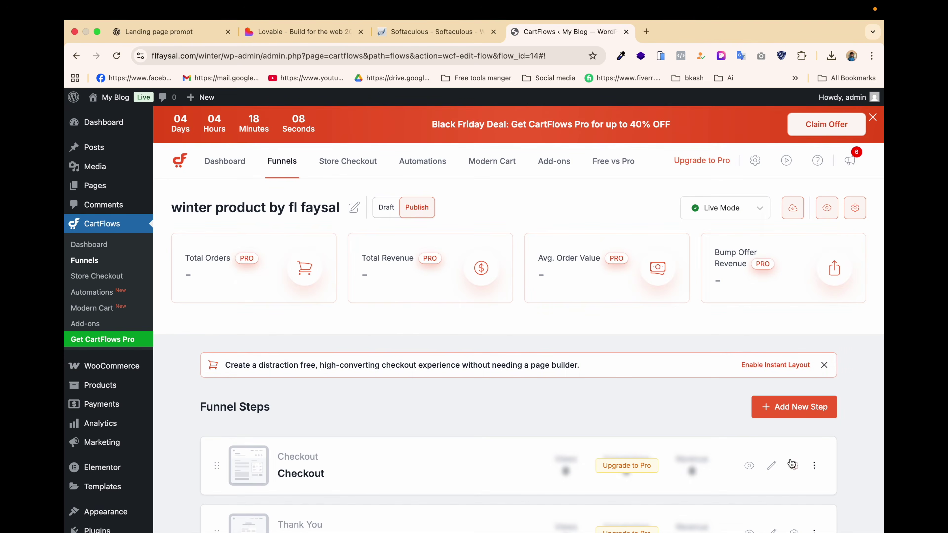
click(770, 467)
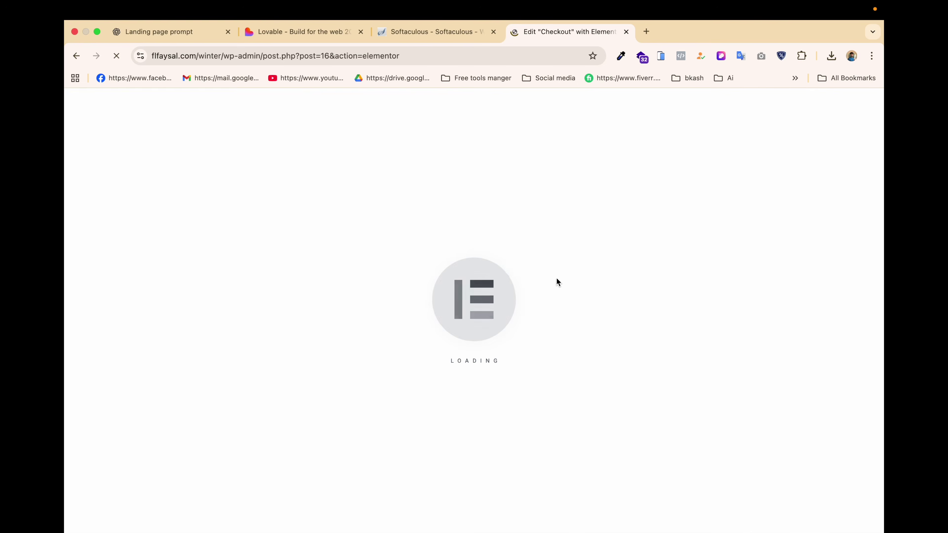
Review the Lovable design for reference before returning to the Checkout editor.
click(312, 33)
scroll(250, 233, up, 15)
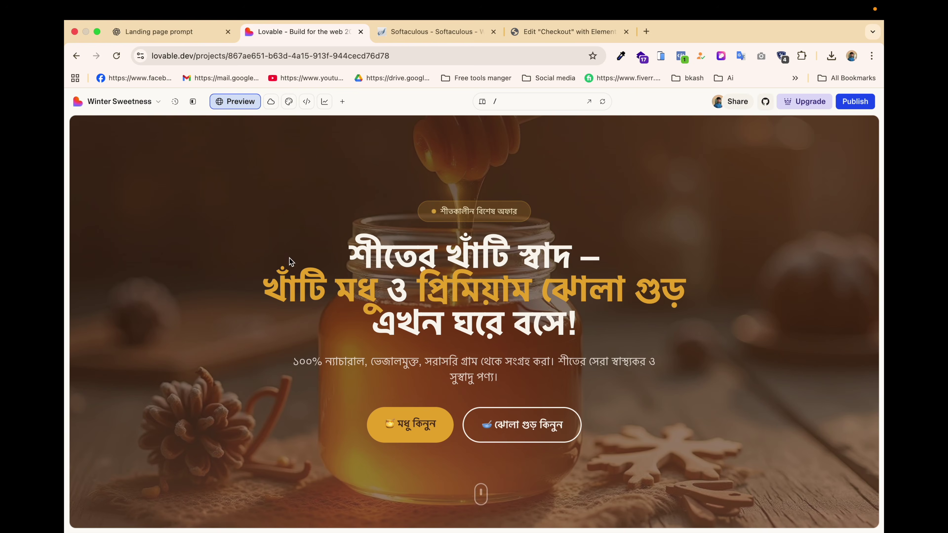
scroll(292, 206, down, 1)
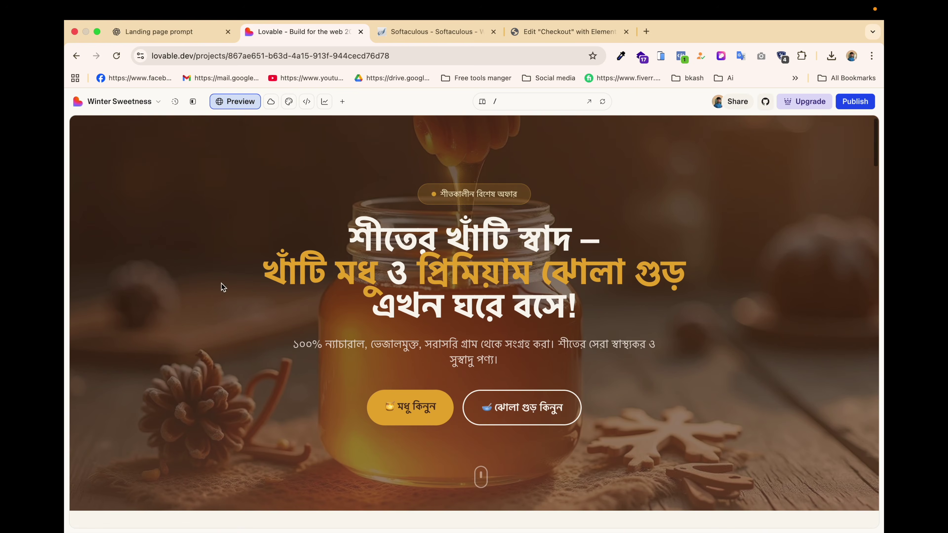
click(556, 31)
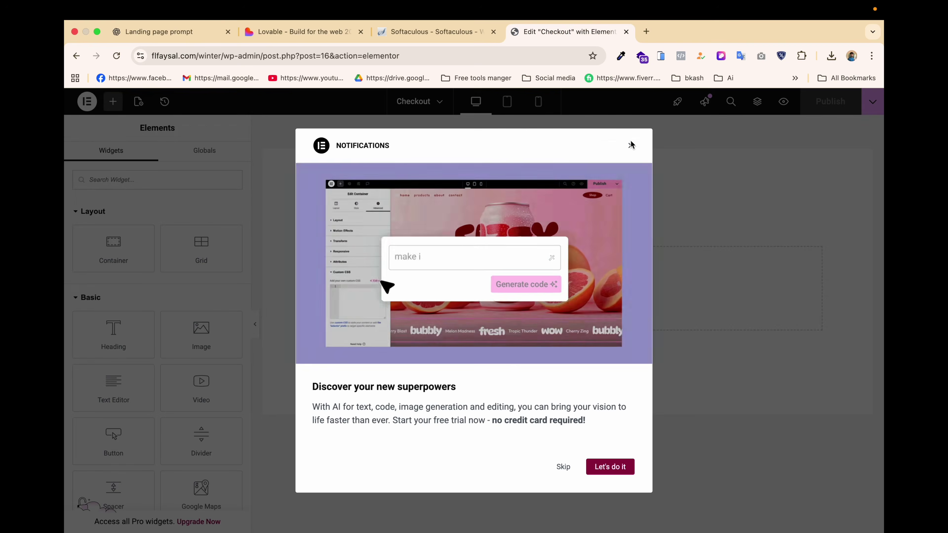
Set the page layout to Template for Page Builders and publish.
click(631, 146)
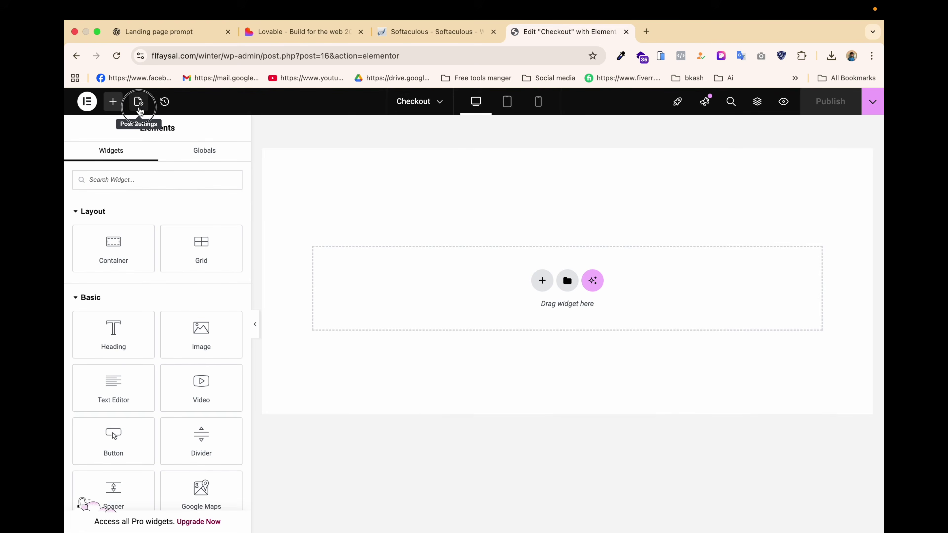
click(138, 101)
click(188, 325)
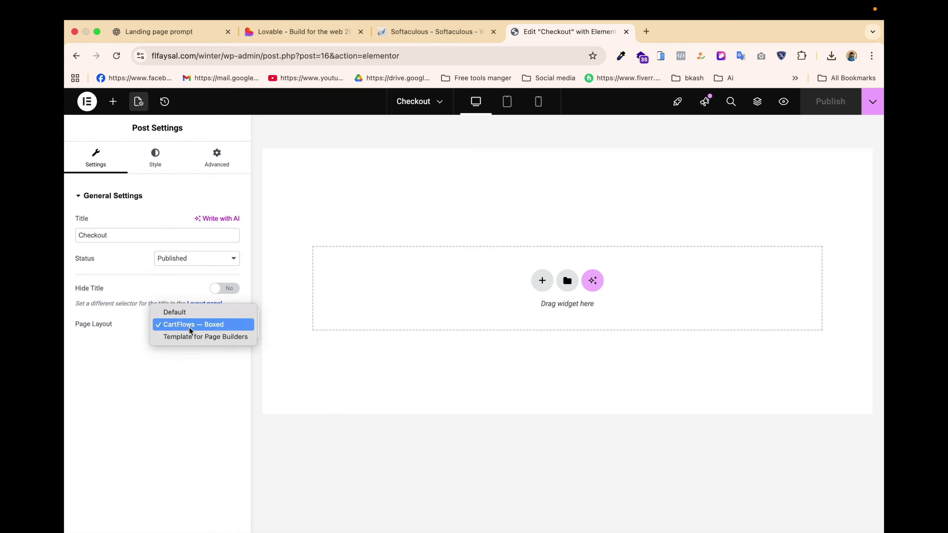
click(203, 344)
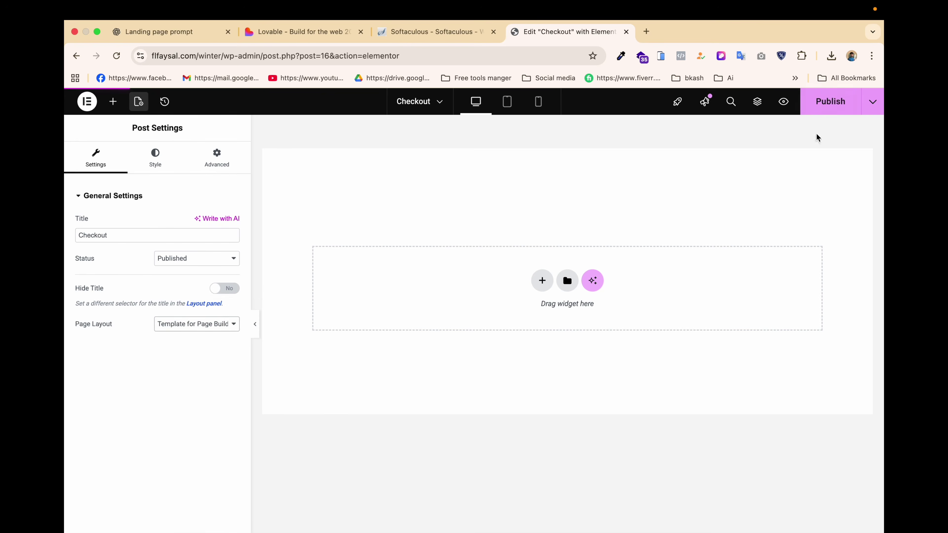
click(827, 103)
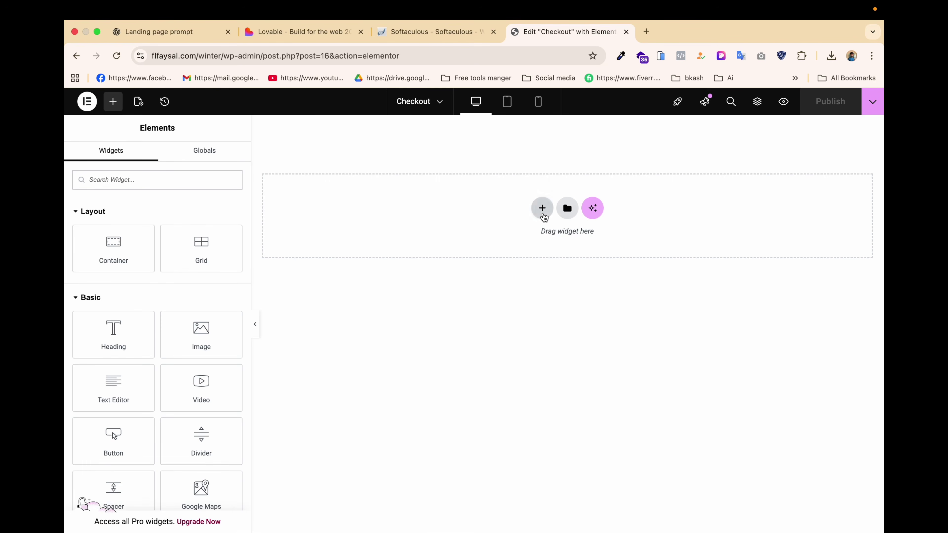
Add a single-column Flexbox container to the Checkout page, checking the reference designs.
click(542, 209)
click(508, 260)
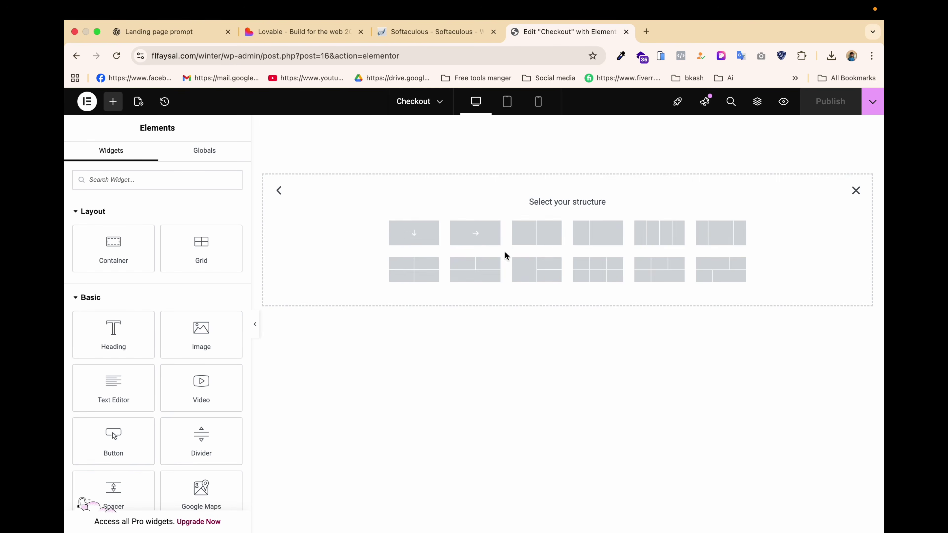
click(406, 238)
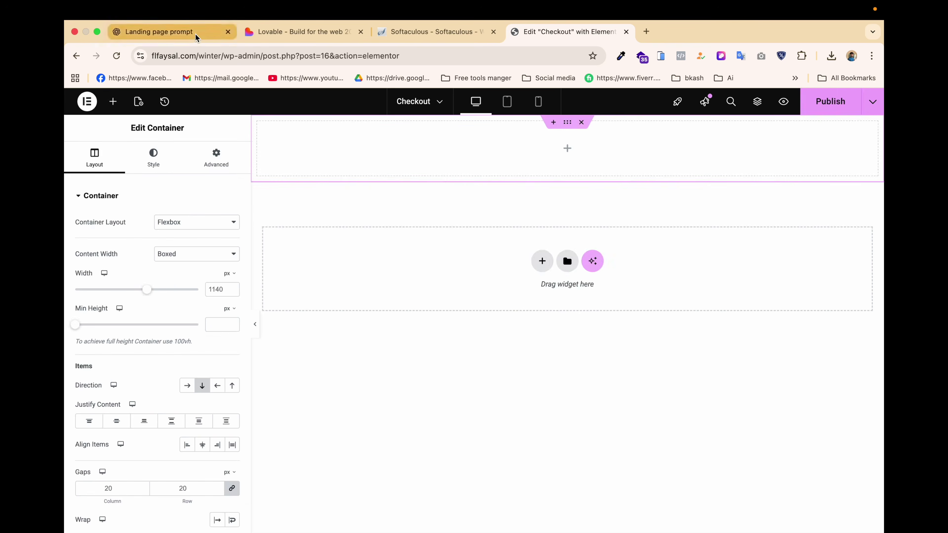
click(194, 33)
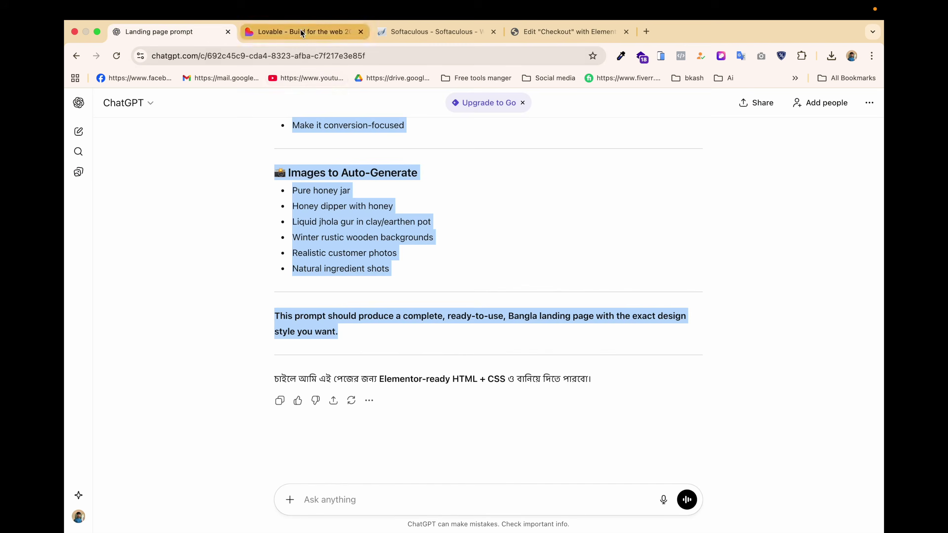
click(300, 30)
scroll(367, 289, down, 2)
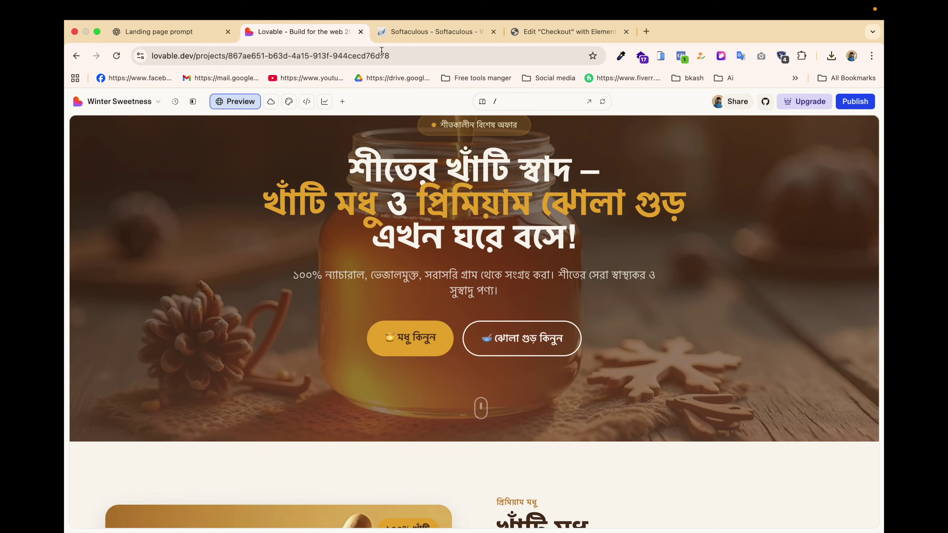
click(547, 32)
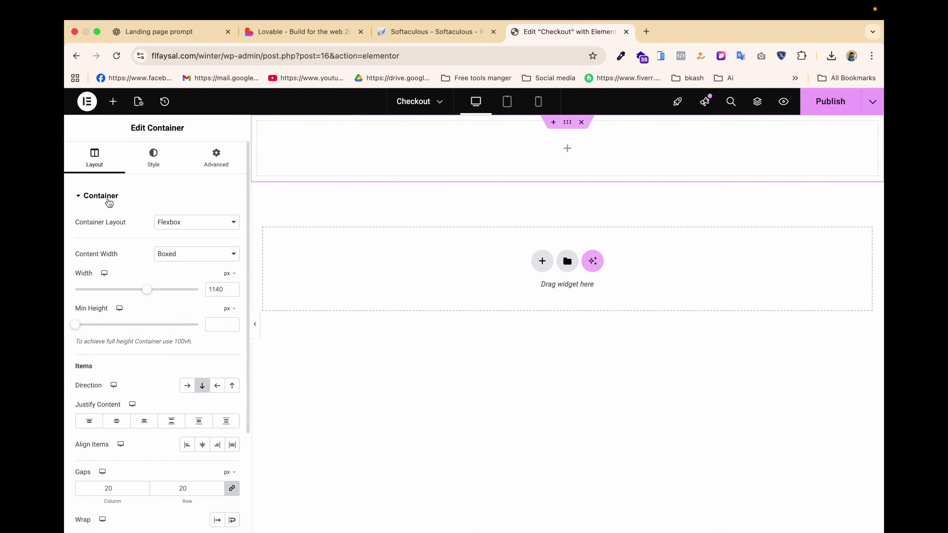
Make the container Full Width and nest a second container inside it.
click(179, 257)
click(179, 267)
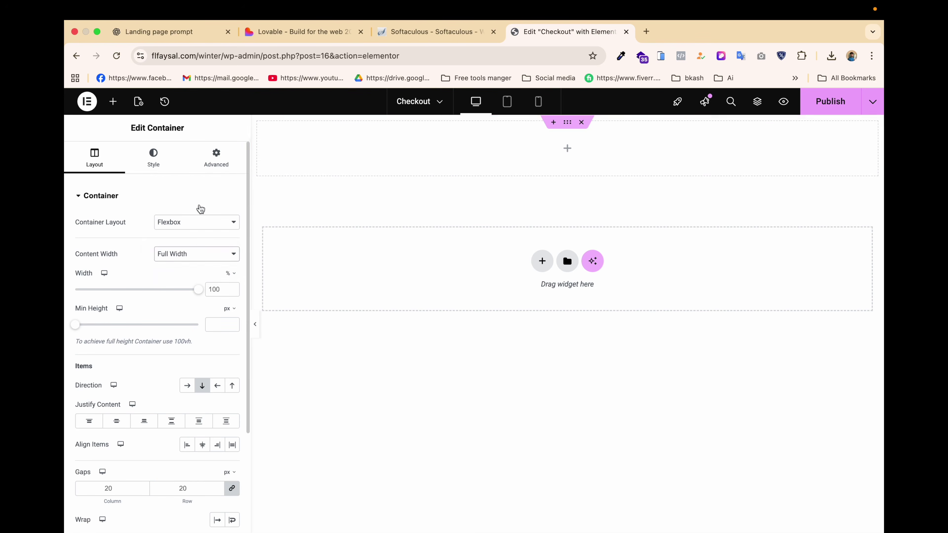
click(567, 149)
drag(110, 250, 560, 147)
Give the outer container 10 px padding and the inner container 0 padding.
click(567, 123)
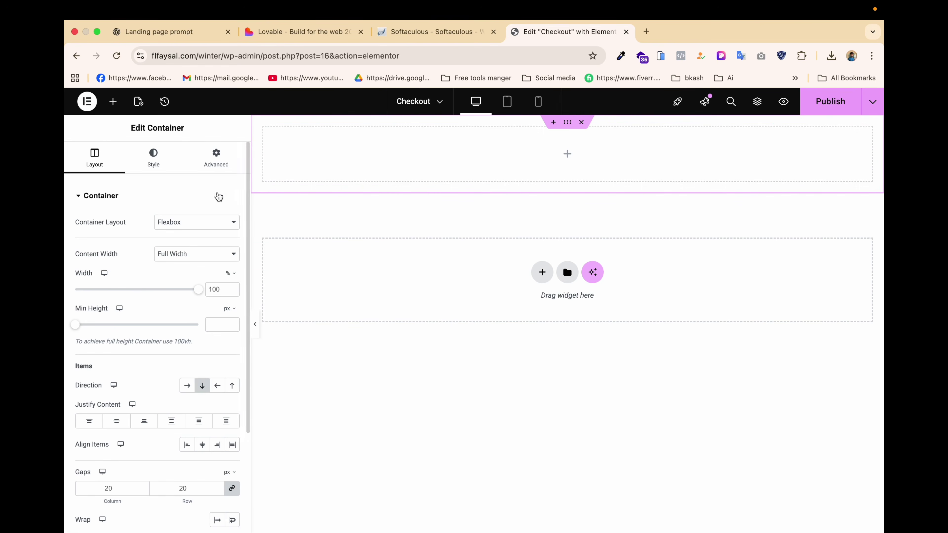
click(216, 156)
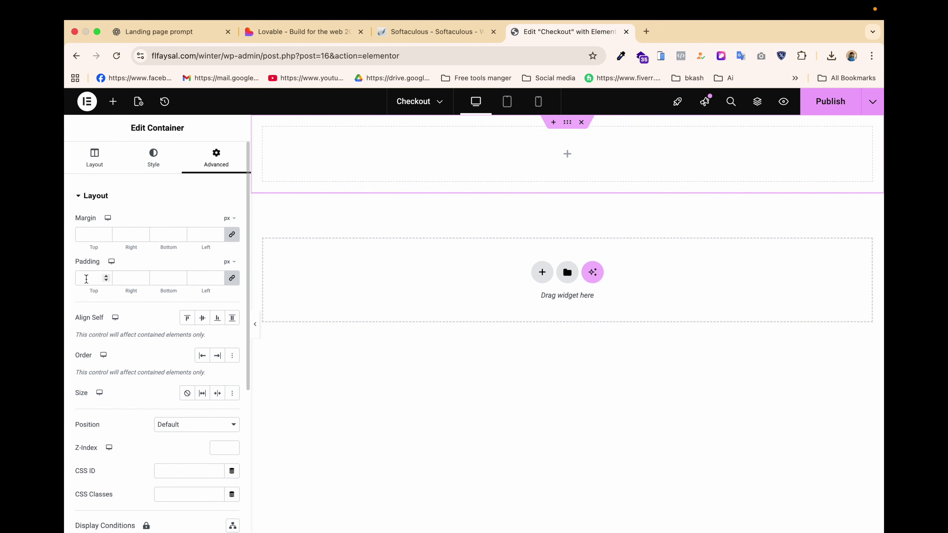
text(10)
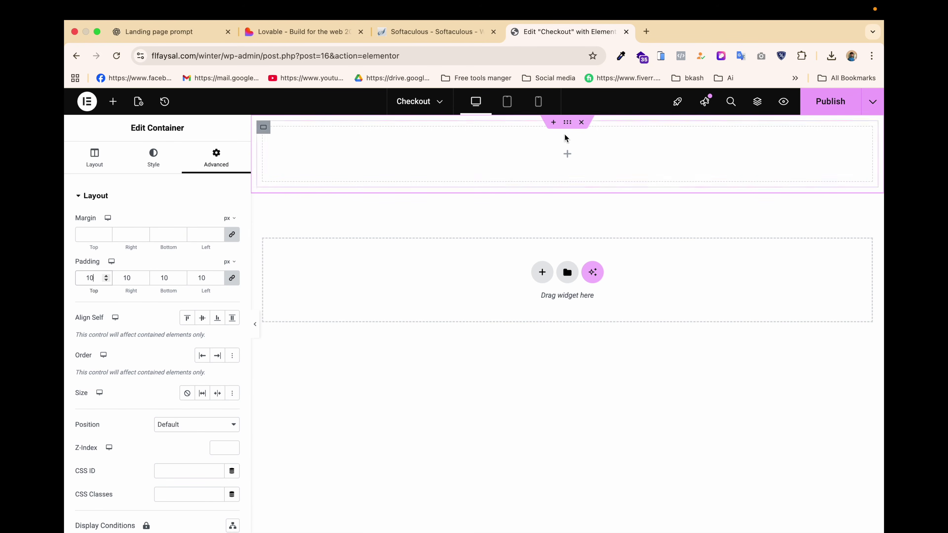
click(264, 128)
click(216, 159)
click(231, 277)
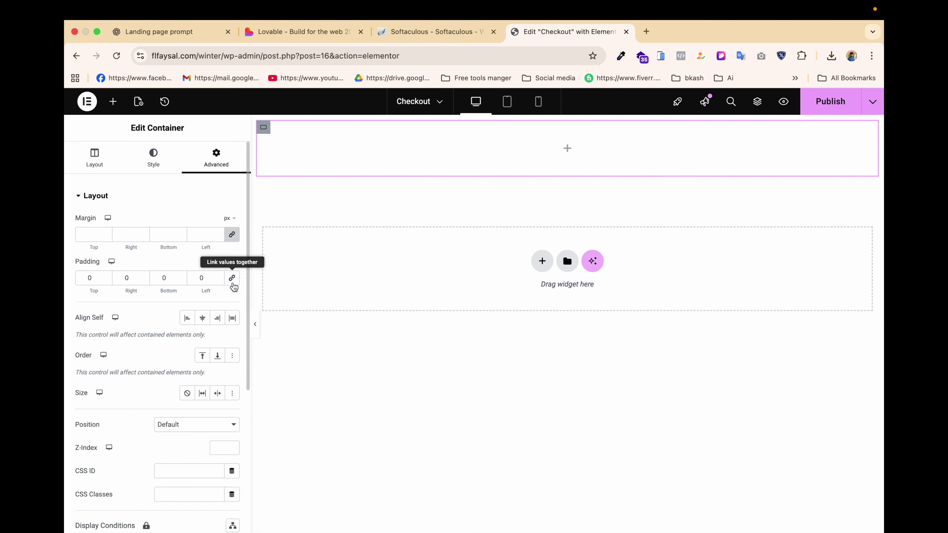
click(153, 159)
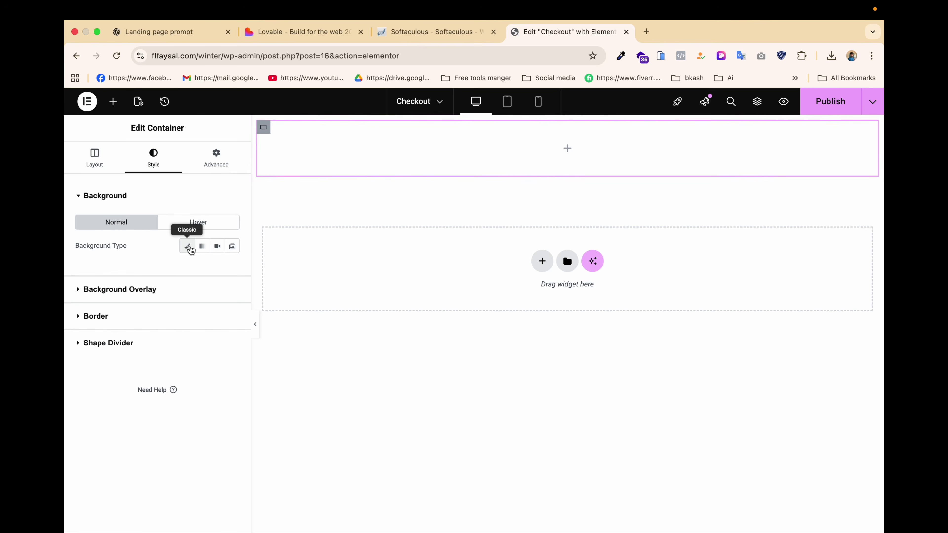
Set hero-honey.jpg from the media library as the container's classic background image.
click(188, 248)
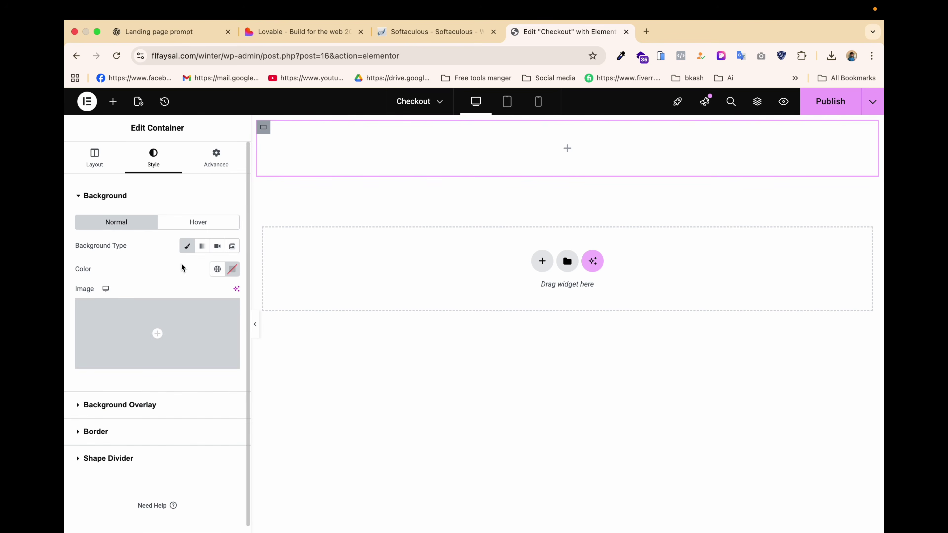
click(158, 331)
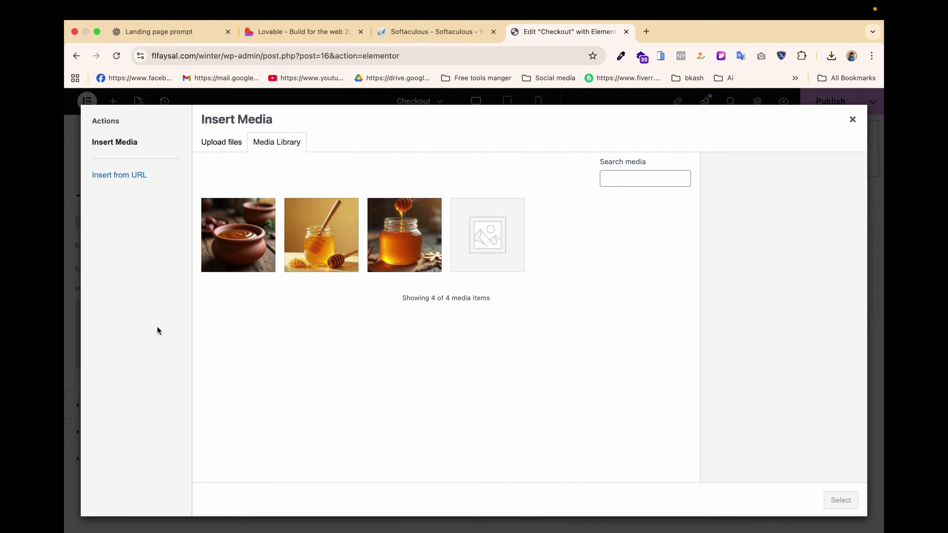
click(340, 243)
click(414, 232)
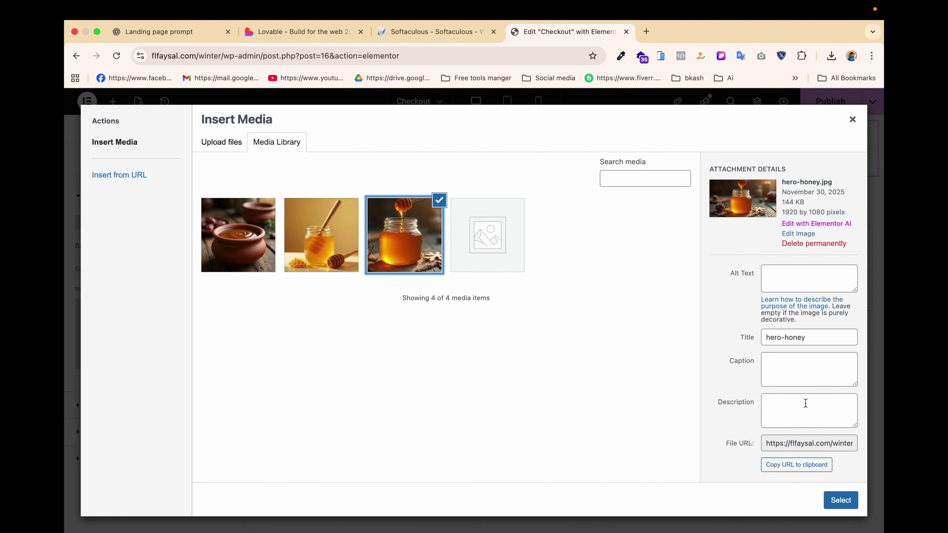
click(838, 500)
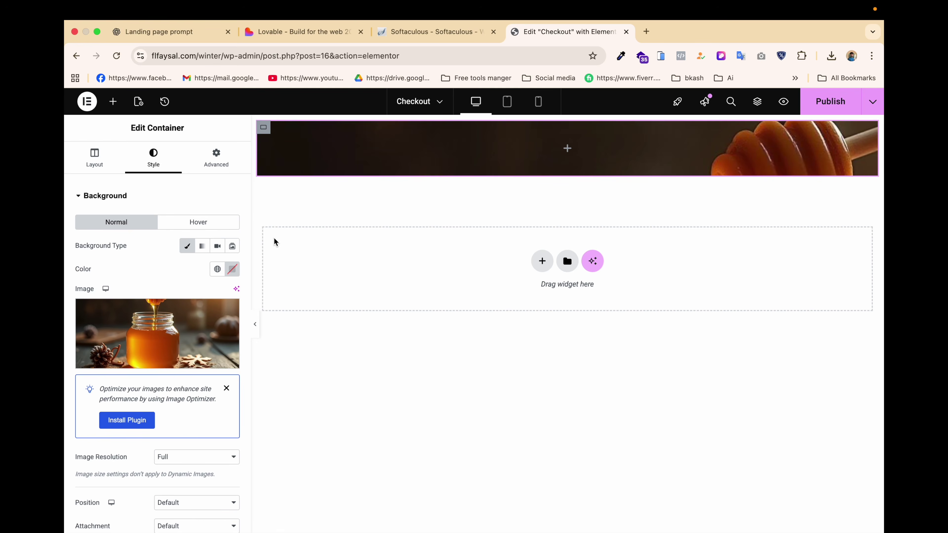
Keep the background at Full resolution, default position, and set Display Size to Cover.
scroll(154, 386, down, 2)
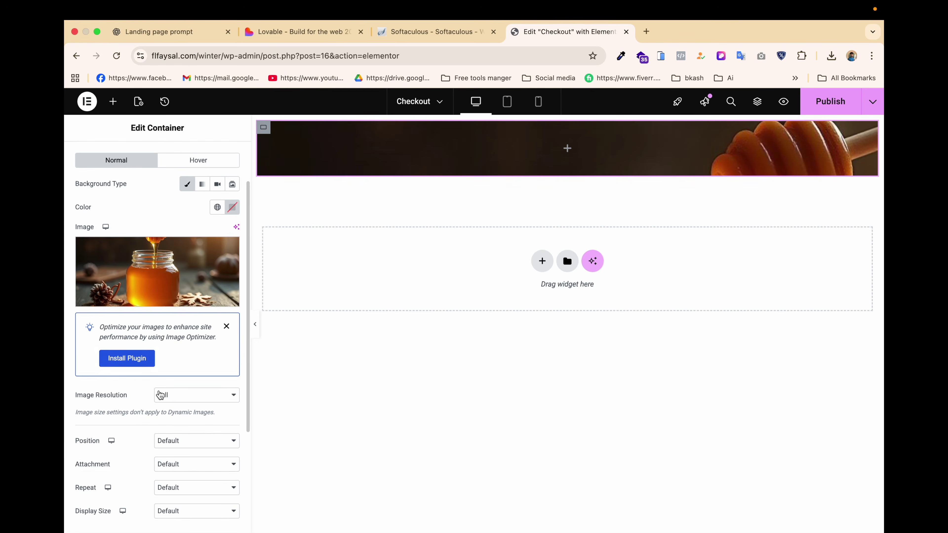
click(179, 400)
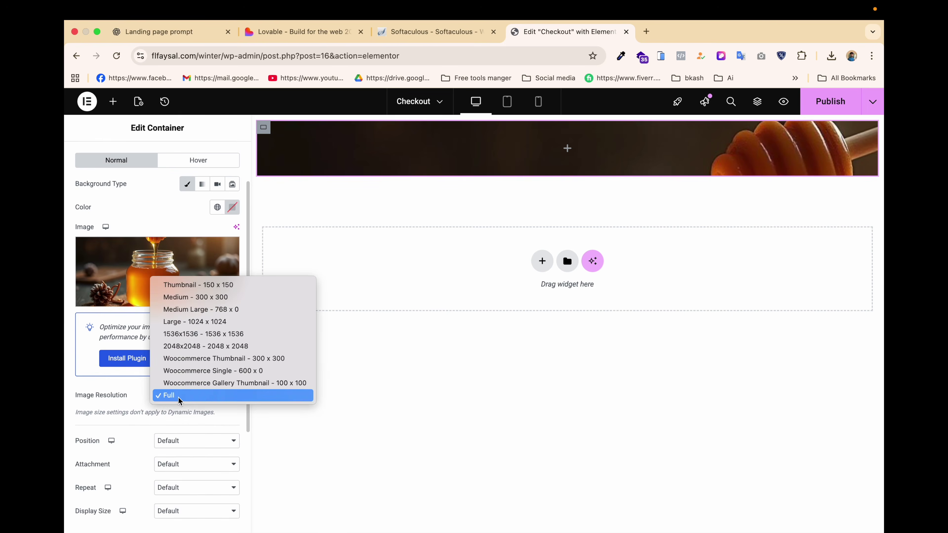
click(125, 428)
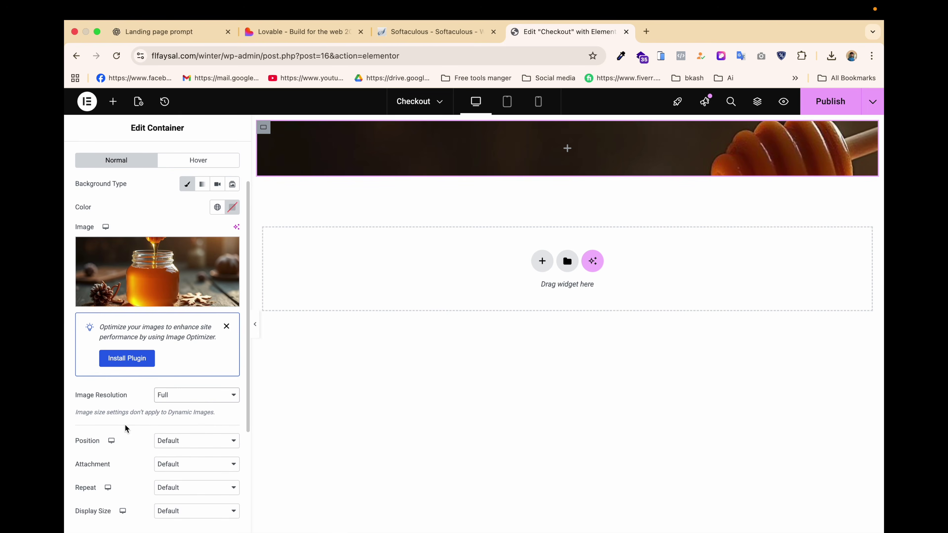
click(175, 444)
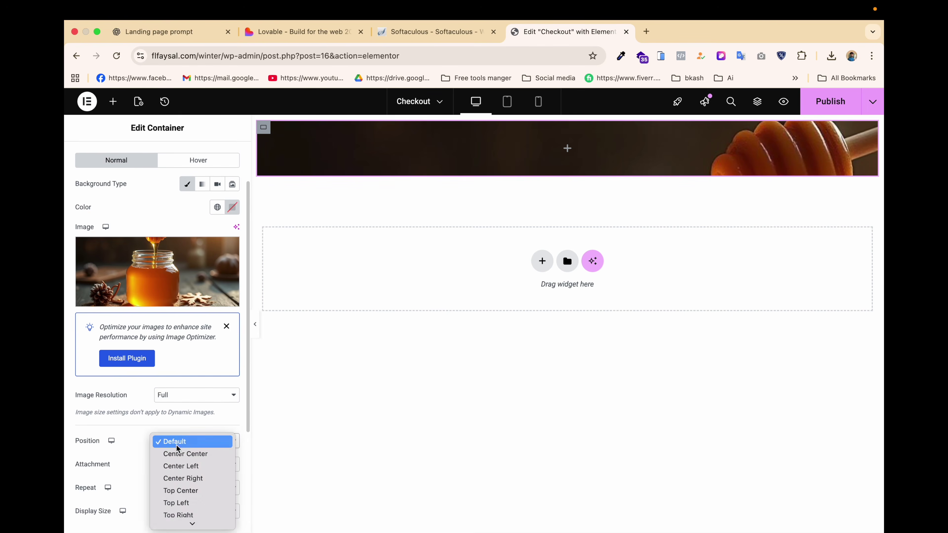
click(186, 454)
scroll(179, 413, down, 3)
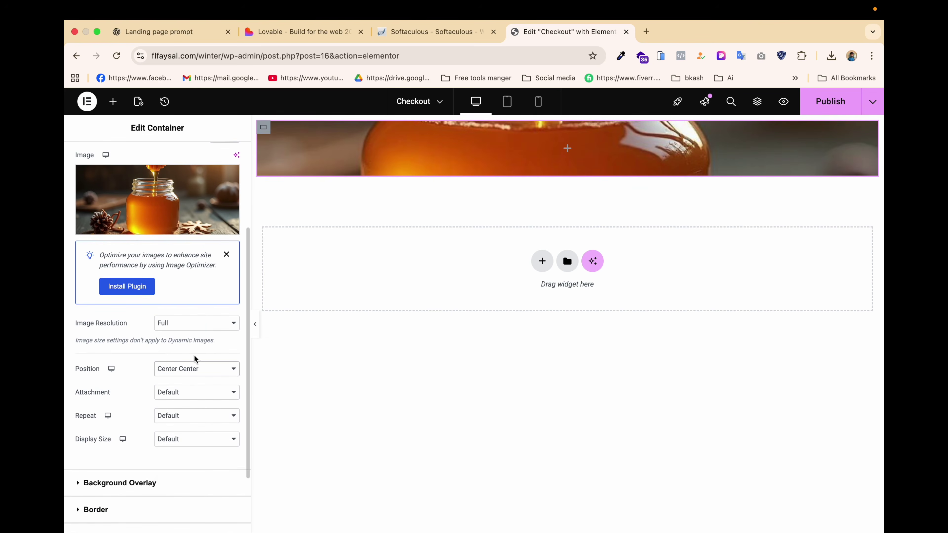
click(193, 370)
click(191, 357)
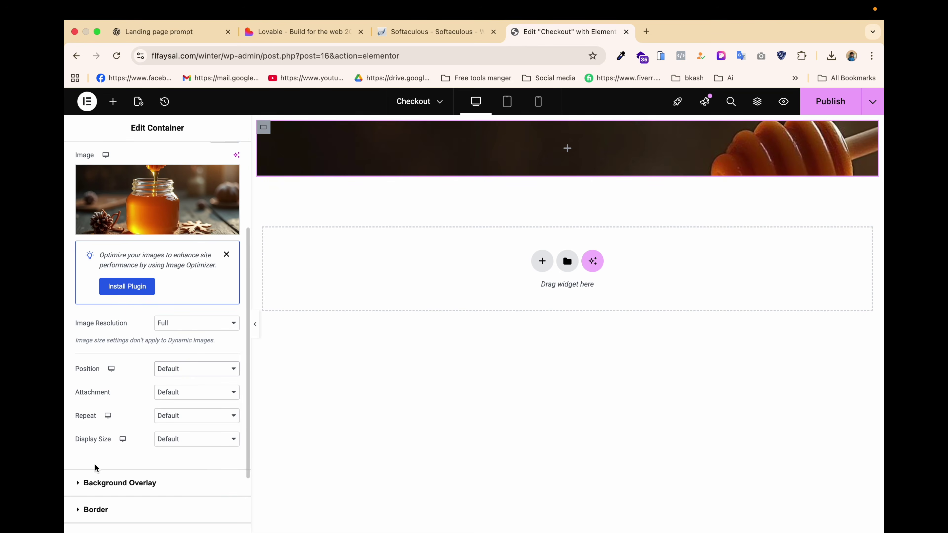
scroll(96, 468, down, 2)
click(174, 399)
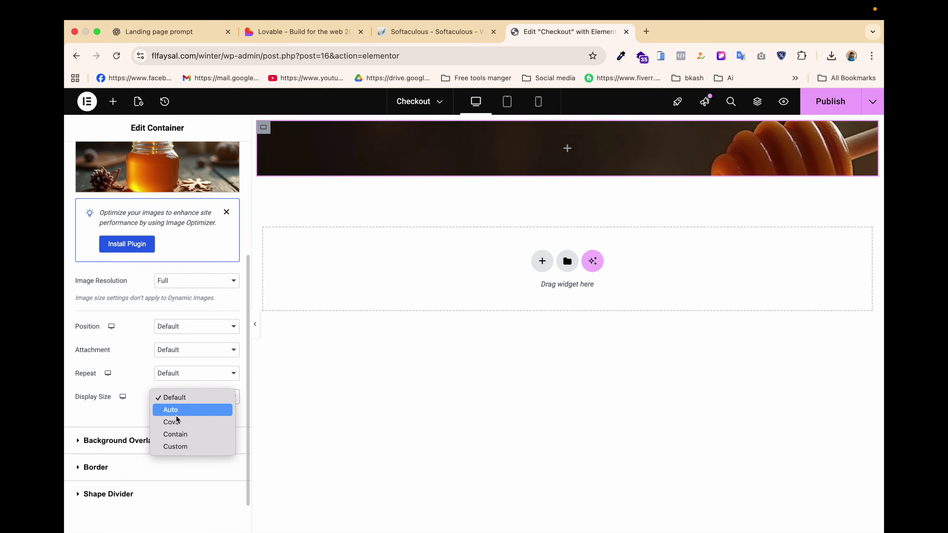
click(184, 424)
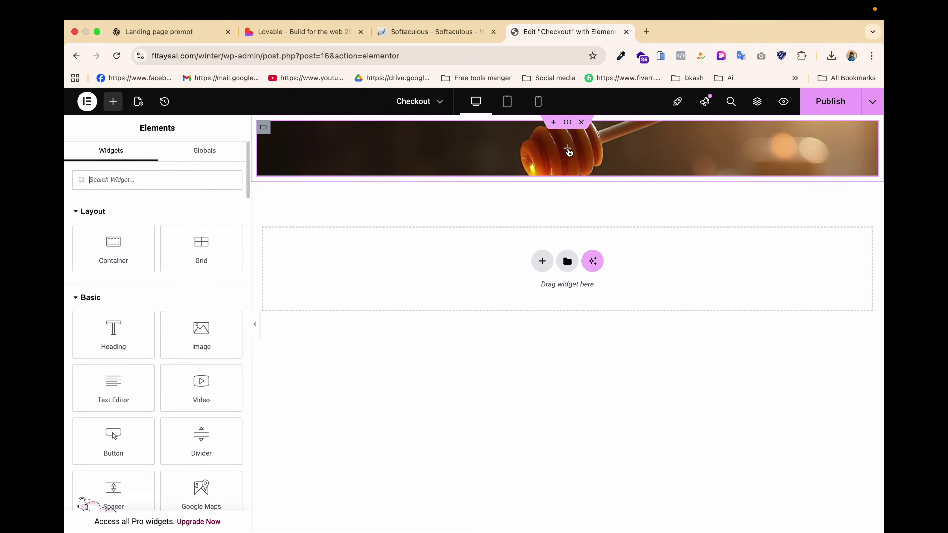
Copy the badge text শীতকালীন বিশেষ অফার from the Lovable design.
click(282, 32)
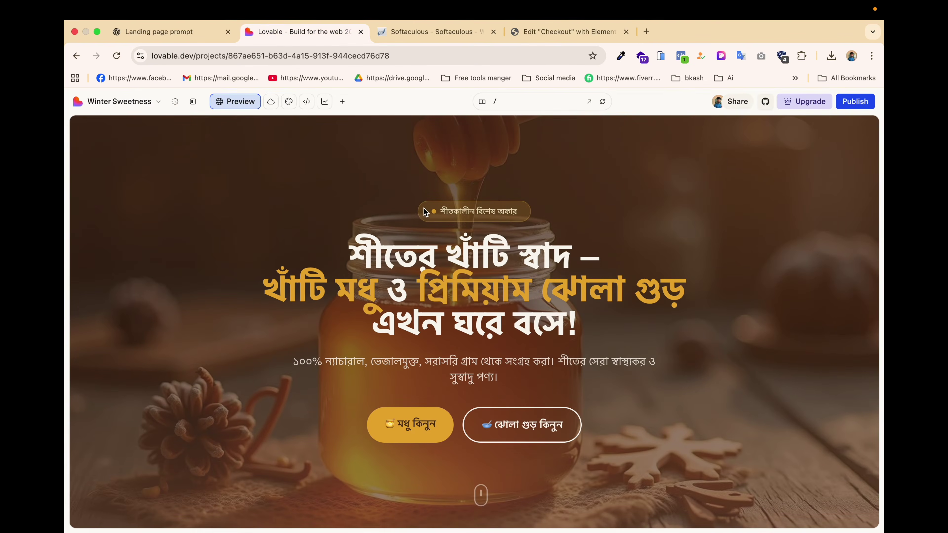
drag(414, 209, 556, 212)
key(super+c)
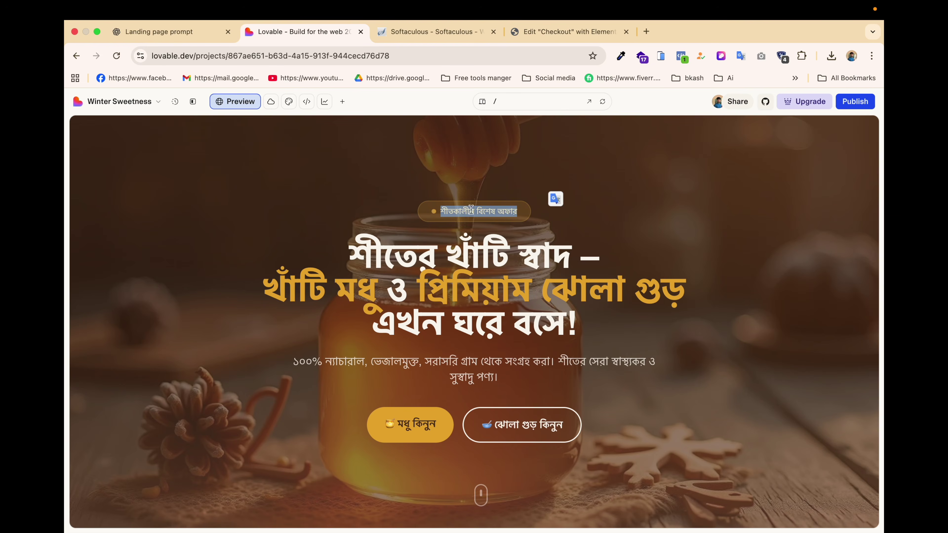
click(406, 210)
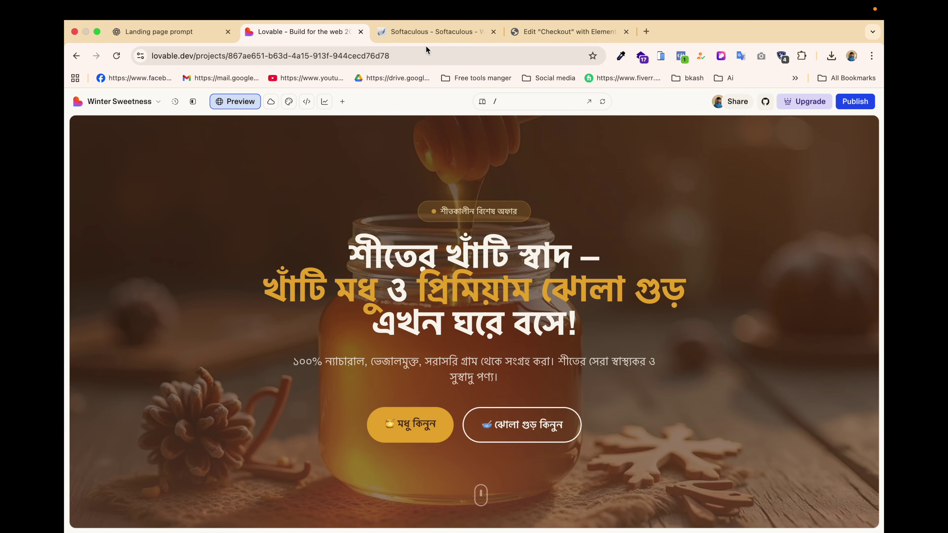
click(549, 31)
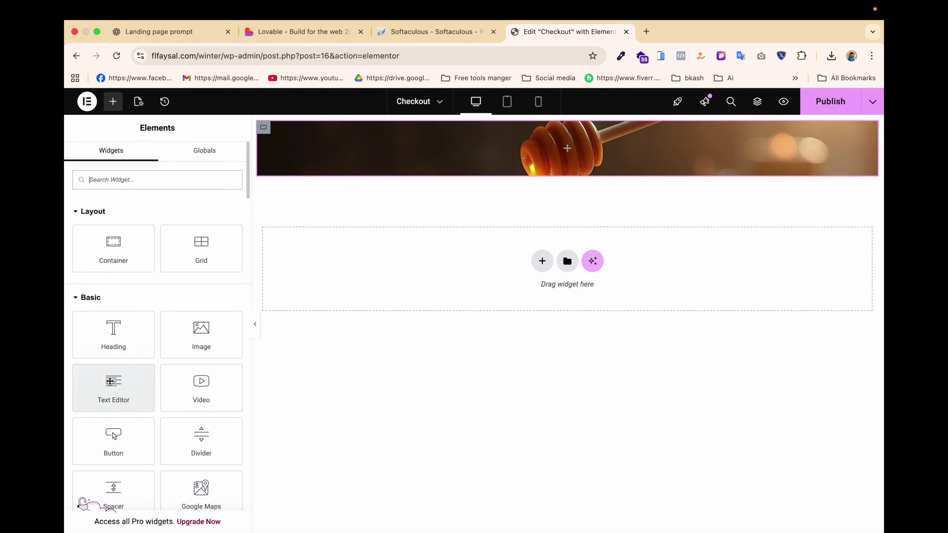
Add a Text Editor widget to the banner with the pasted Bengali text as a bullet item.
drag(110, 386, 582, 155)
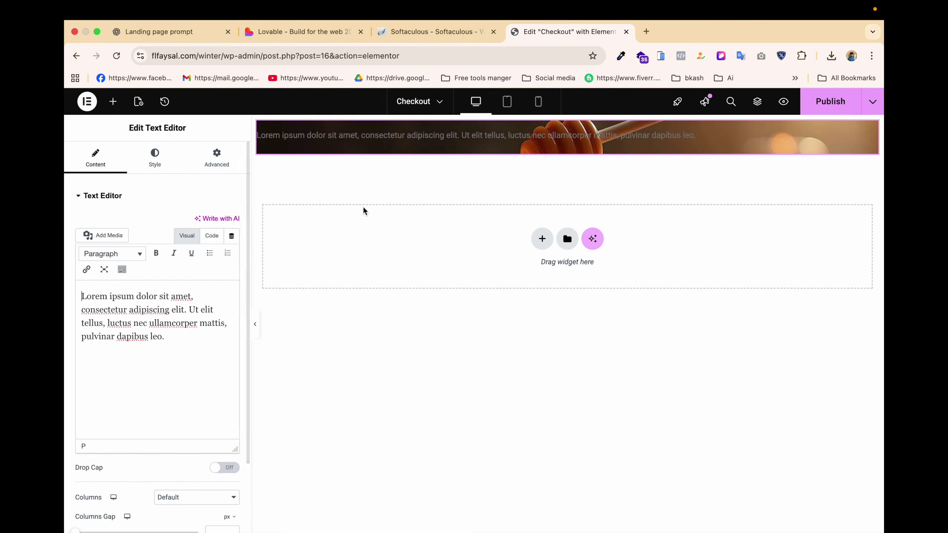
triple_click(117, 331)
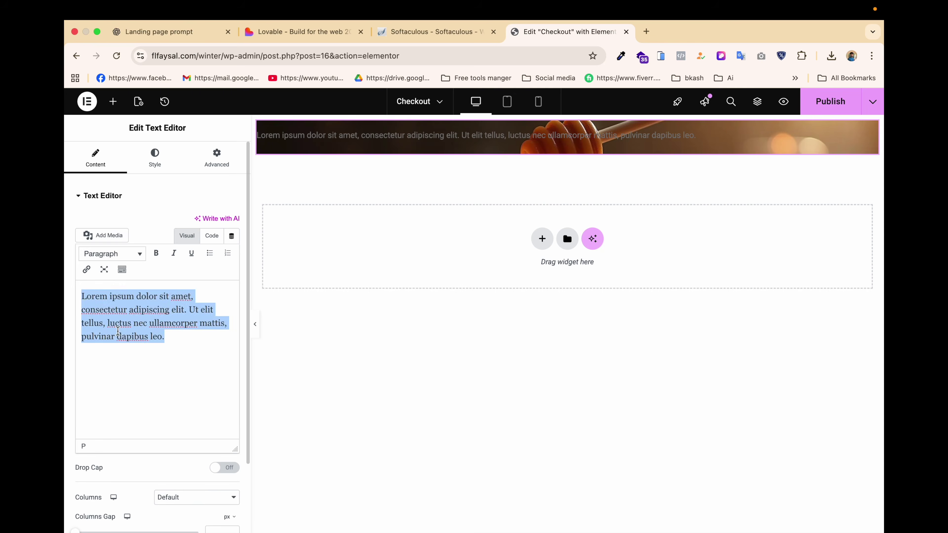
key(super+v)
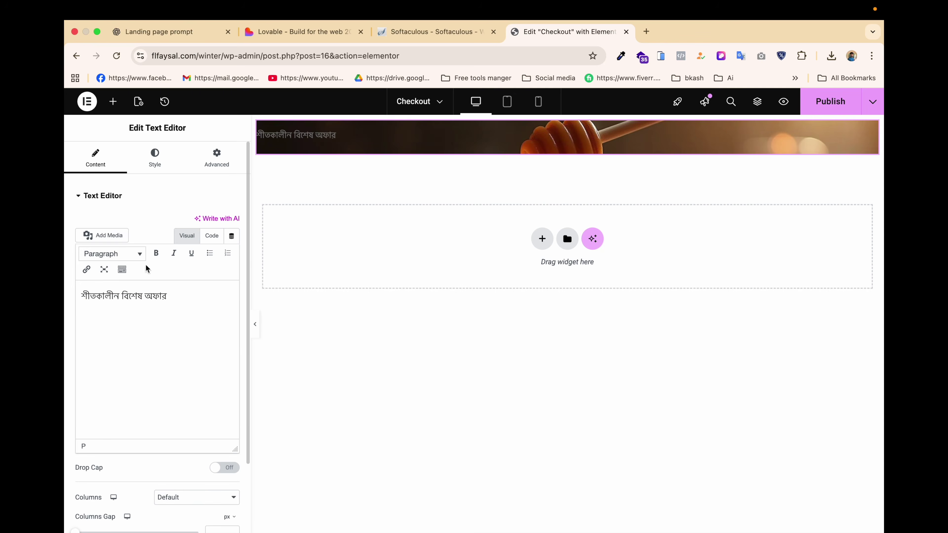
click(210, 254)
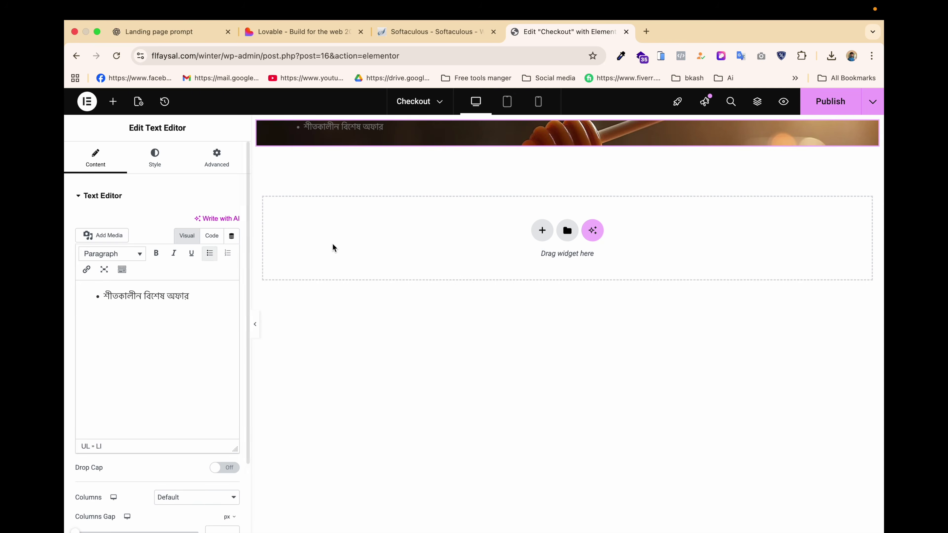
click(162, 156)
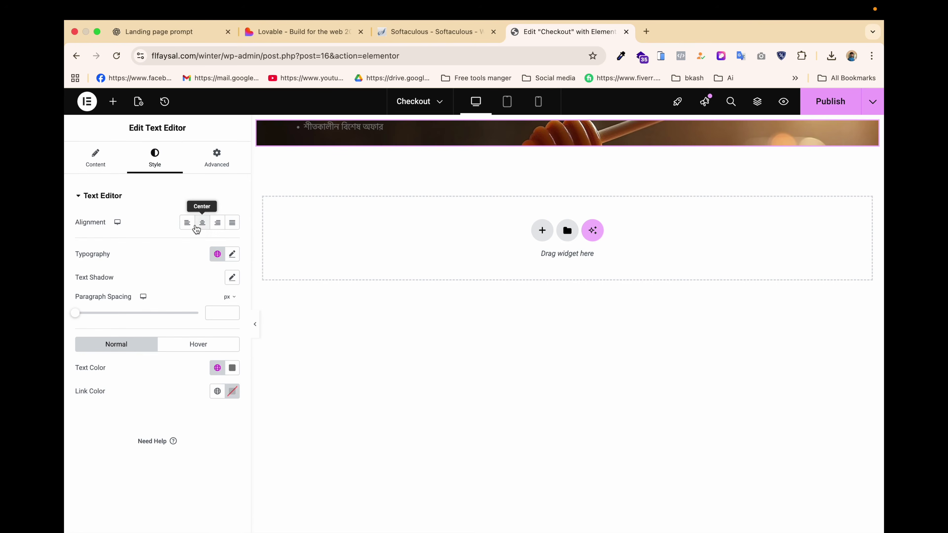
click(203, 223)
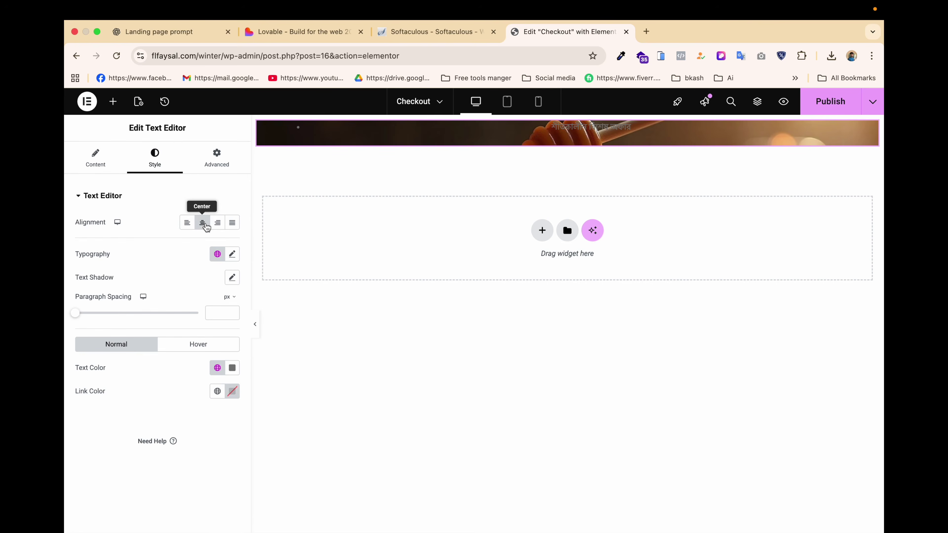
click(188, 226)
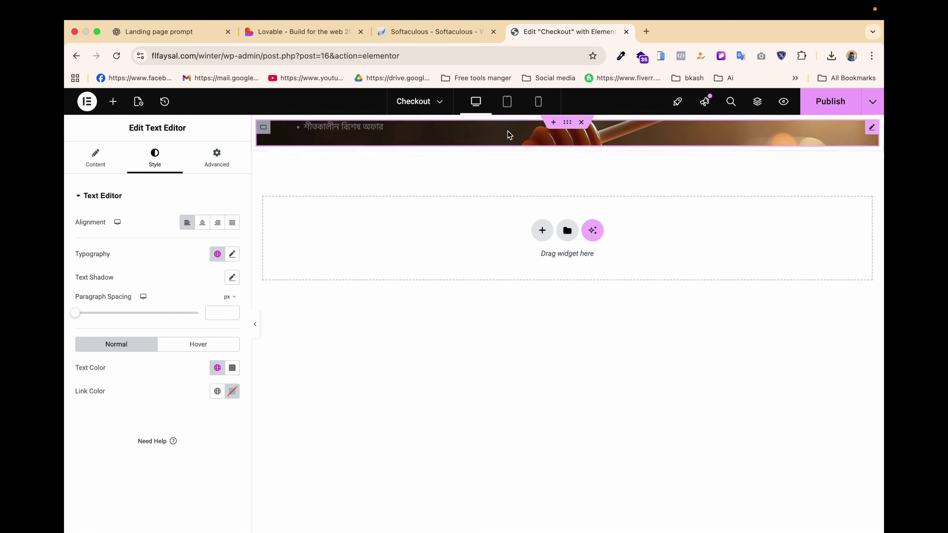
Set the banner container's Justify Content and Align Items to Center.
click(264, 127)
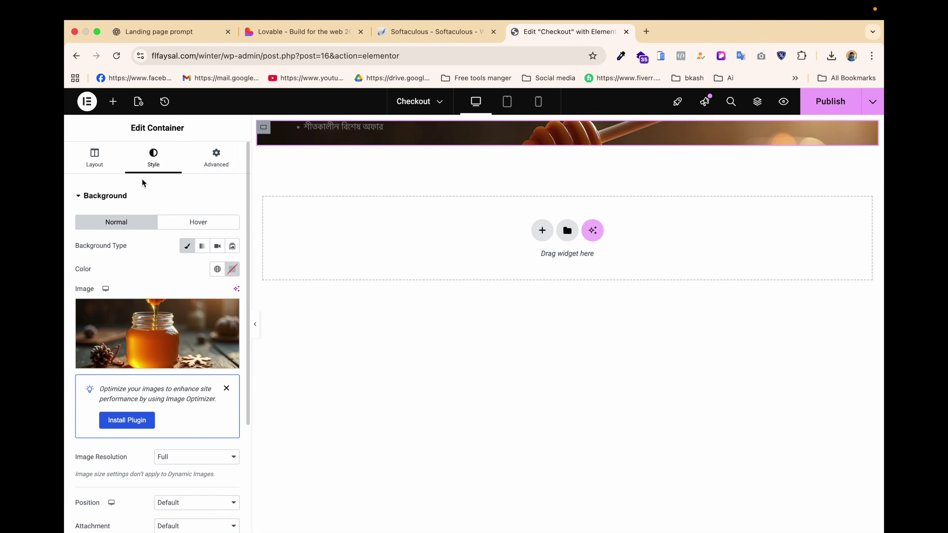
click(95, 161)
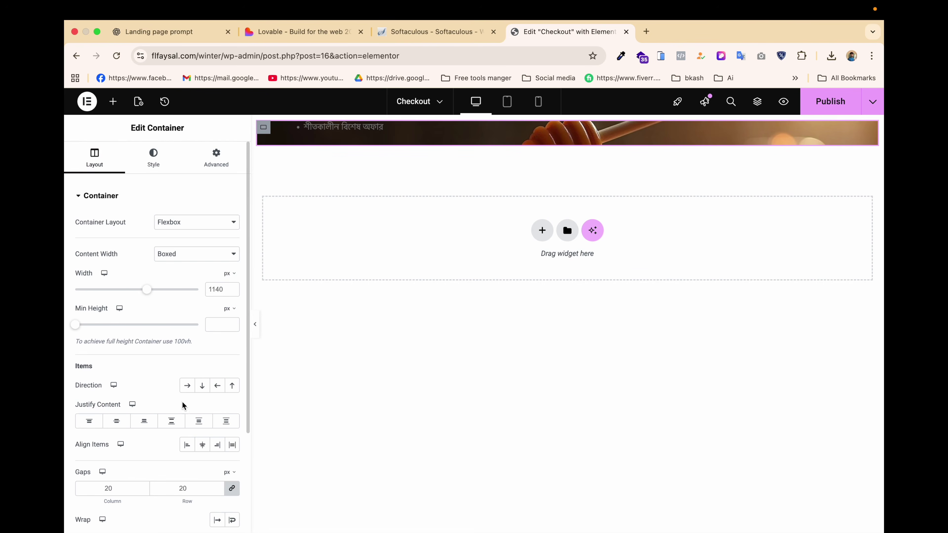
click(117, 421)
click(202, 446)
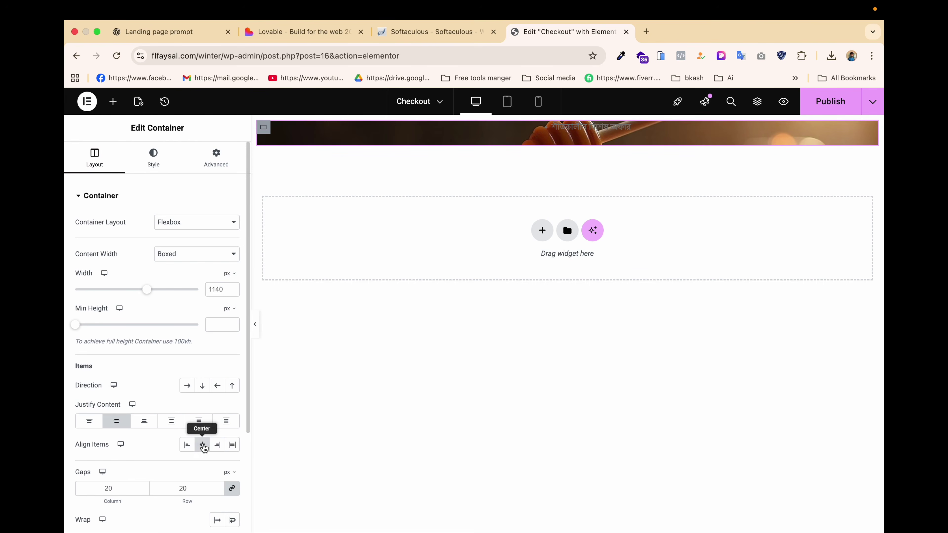
Open the text colour setting of the badge text block.
click(153, 159)
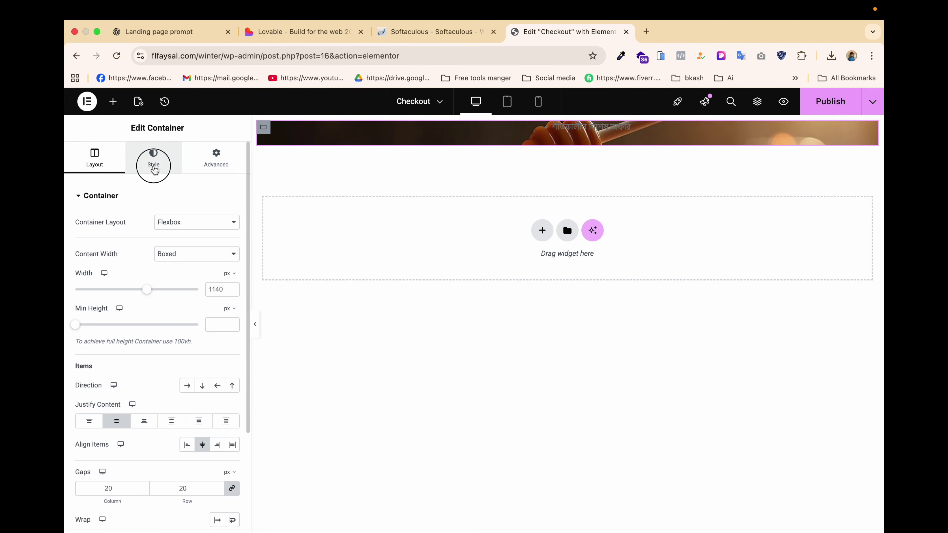
click(626, 128)
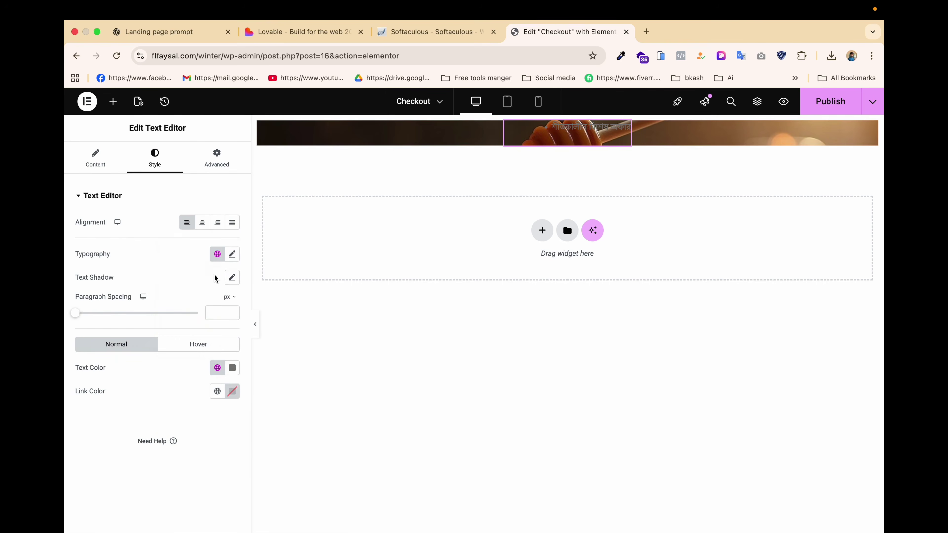
click(233, 368)
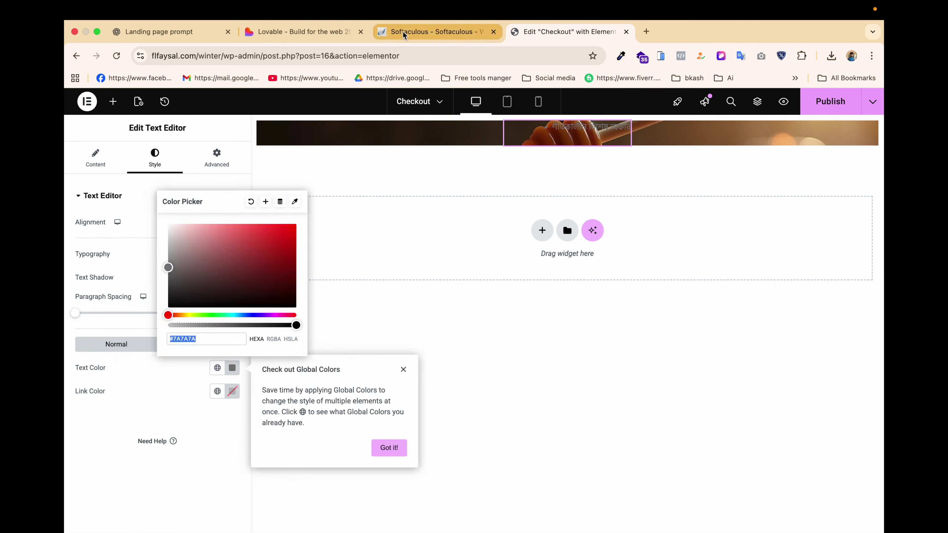
Set the badge text colour to #FFFFFF after checking the Lovable design.
click(313, 31)
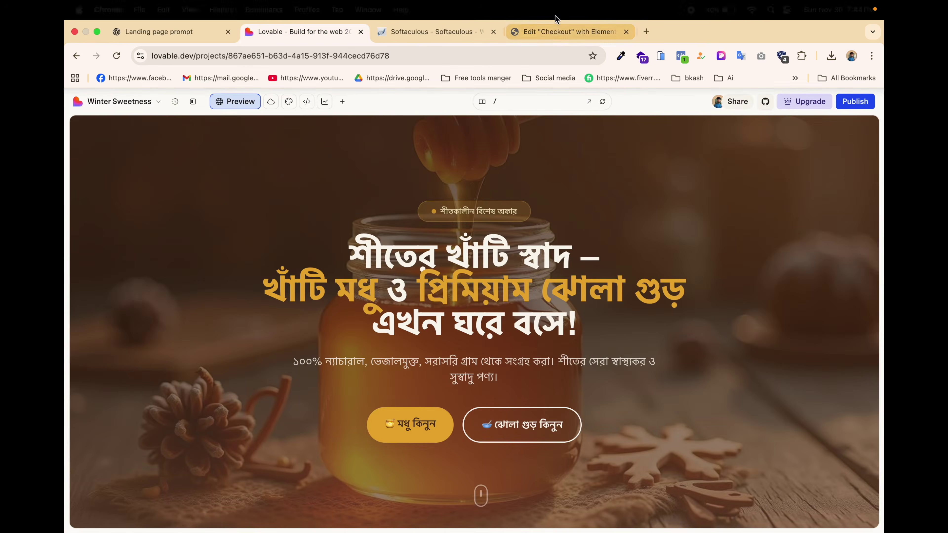
click(556, 32)
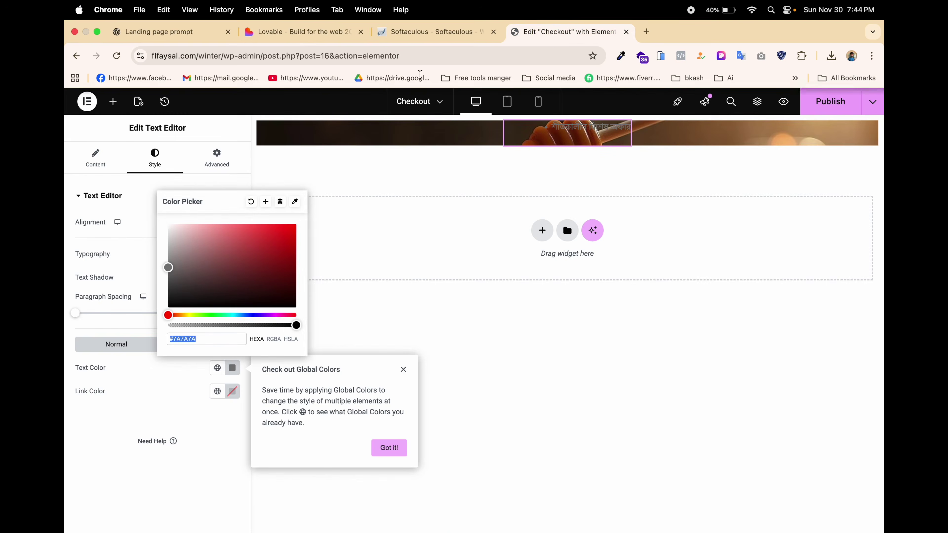
text(#FFFFFF)
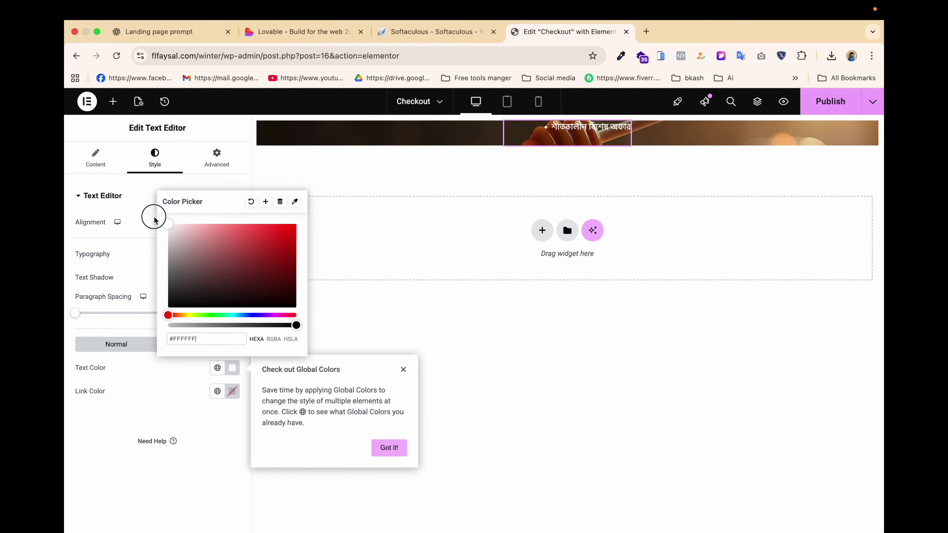
Give the badge a classic background colour #6A481F sampled from the Lovable badge.
click(214, 158)
scroll(149, 346, down, 10)
click(148, 318)
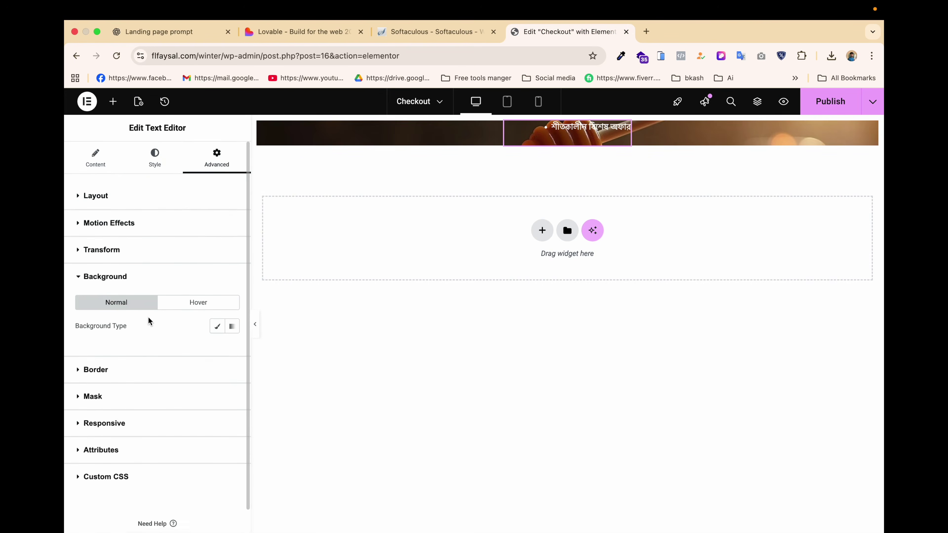
click(218, 327)
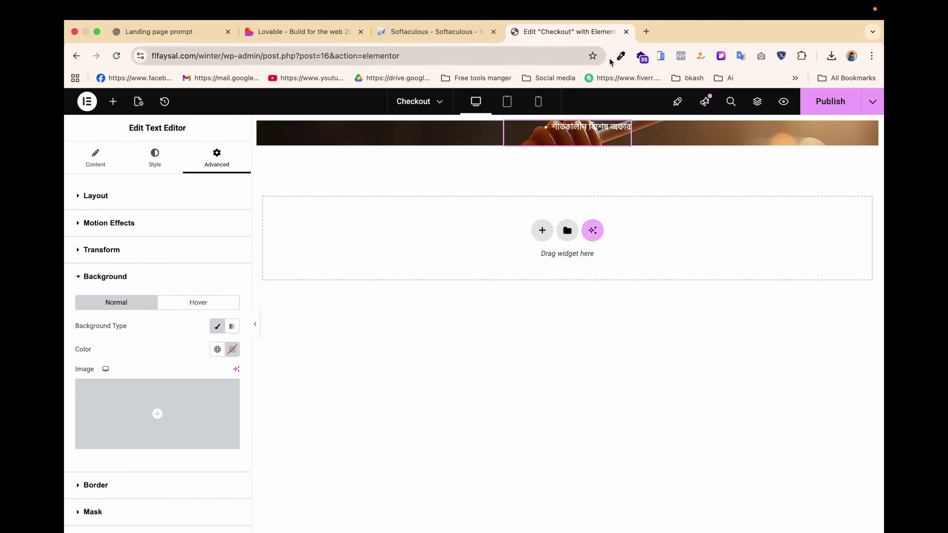
click(620, 57)
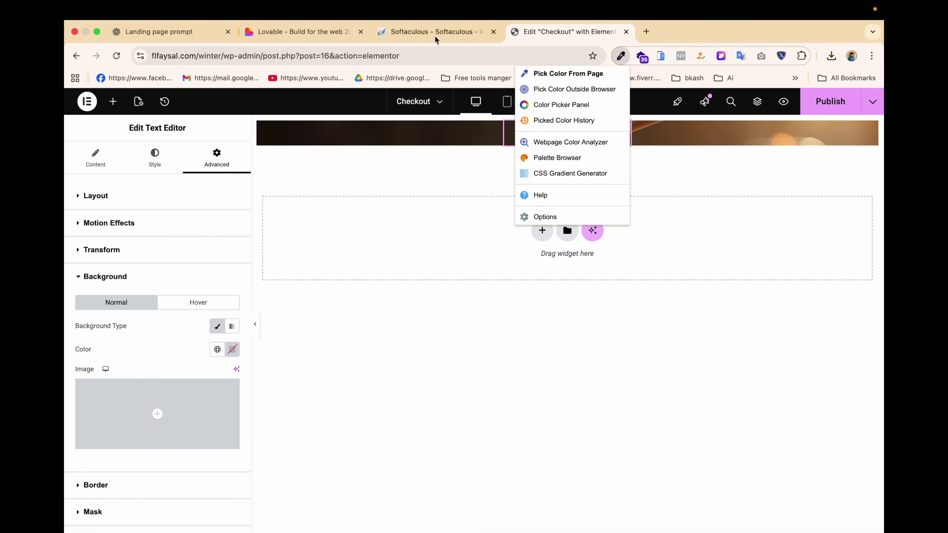
click(298, 31)
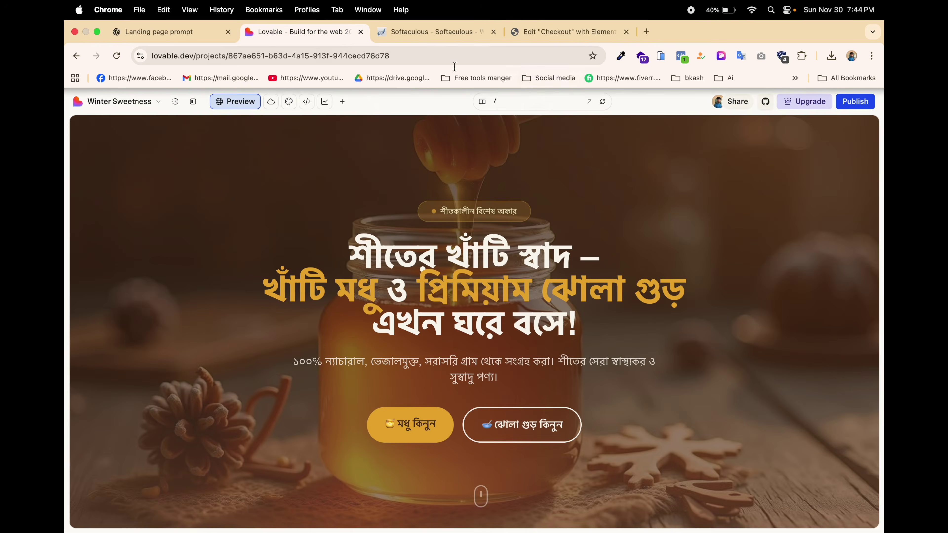
click(621, 57)
click(578, 92)
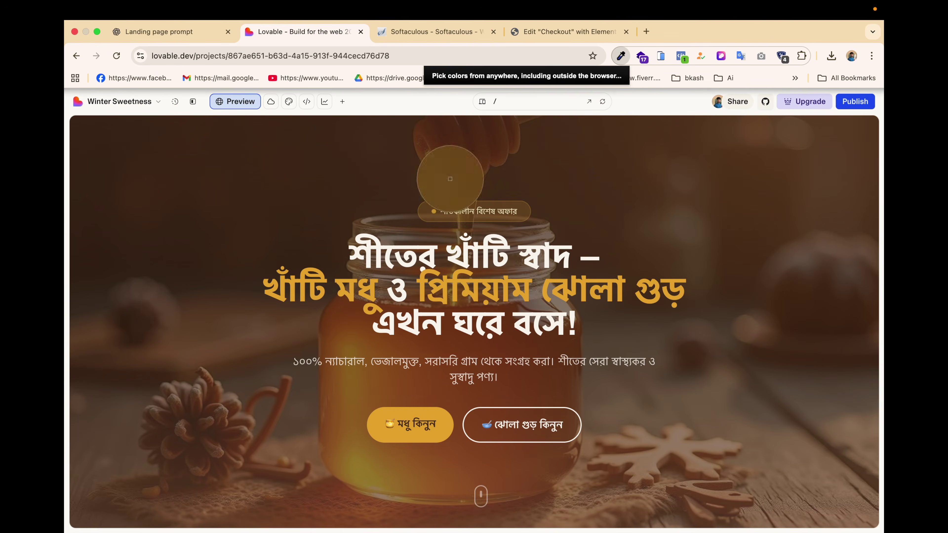
click(430, 210)
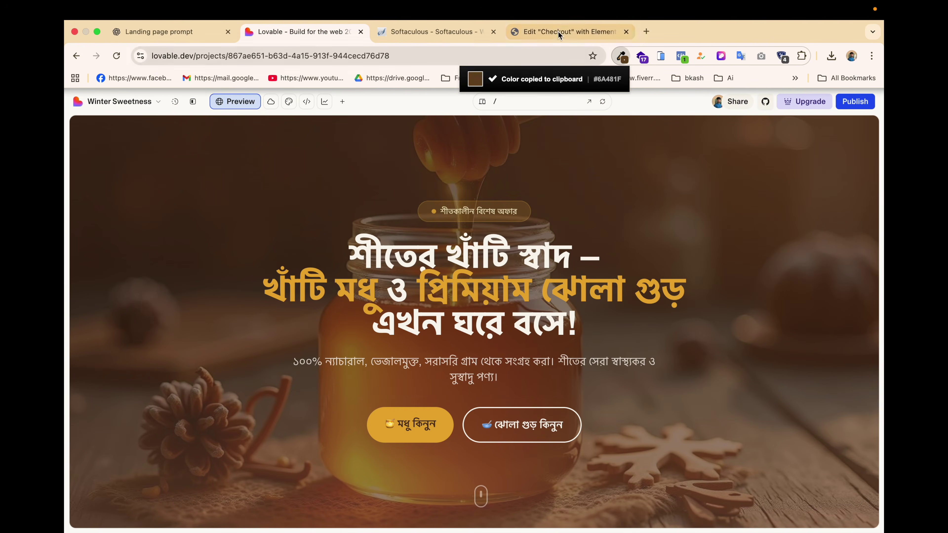
click(559, 31)
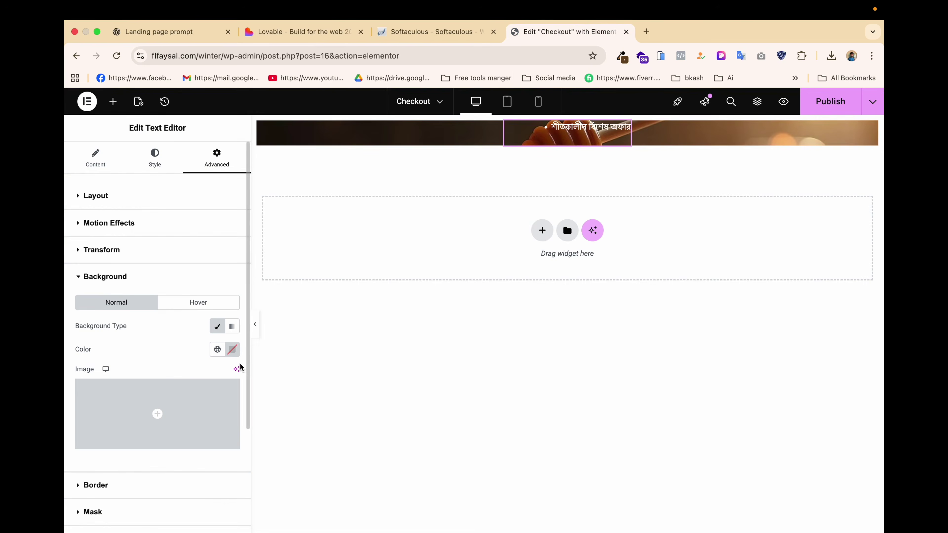
click(232, 349)
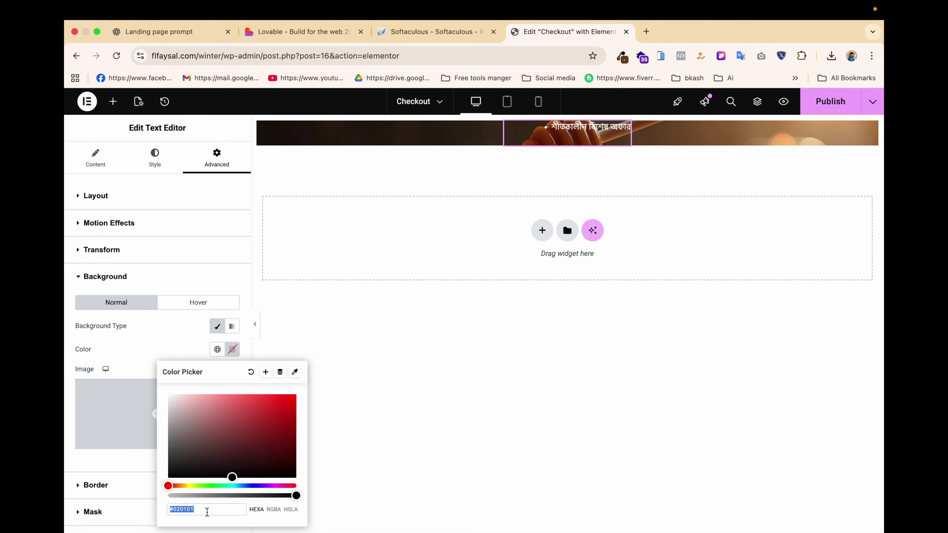
key(super+v)
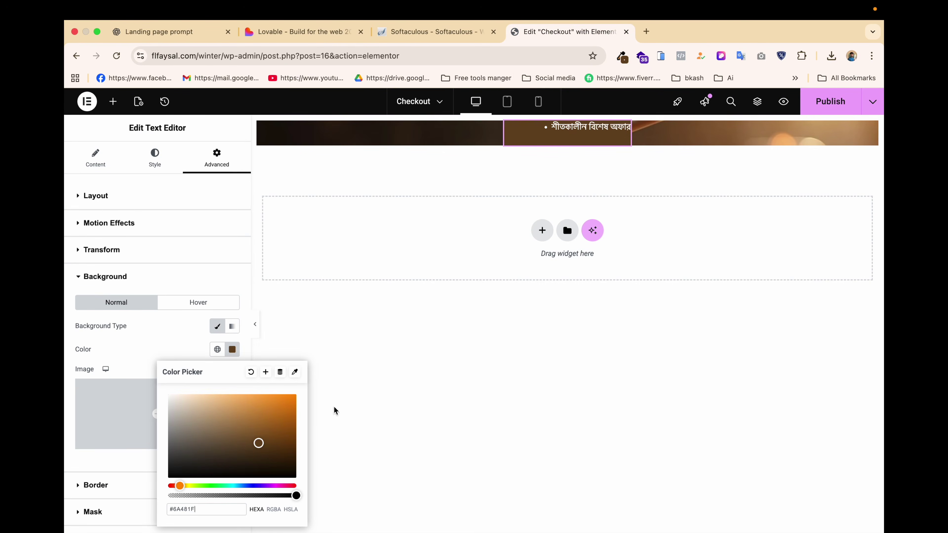
click(348, 445)
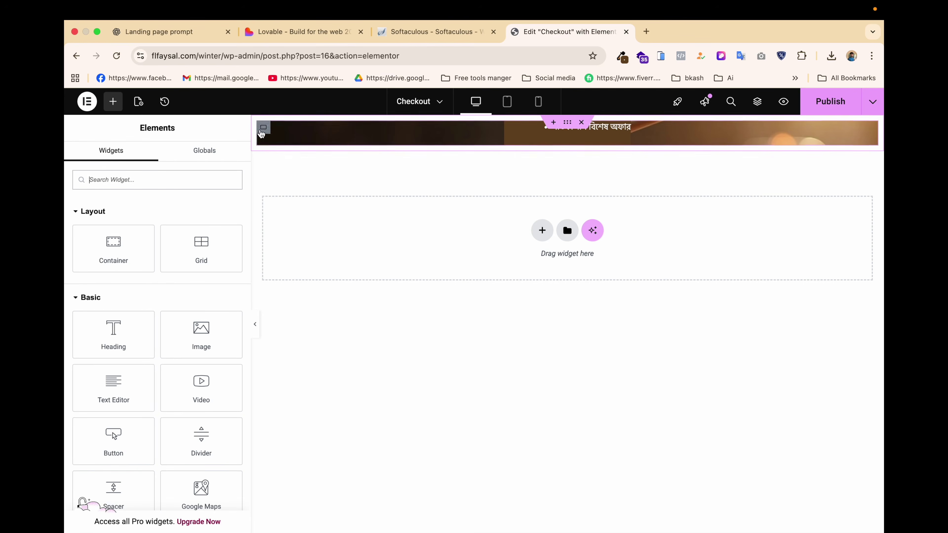
Inspect the Lovable page's fonts and colours for reference.
click(302, 33)
click(722, 56)
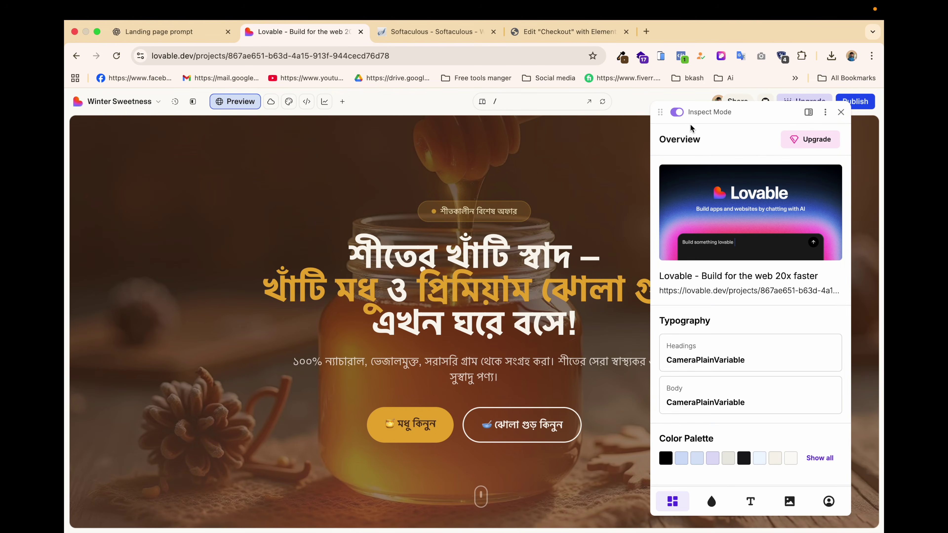
click(840, 112)
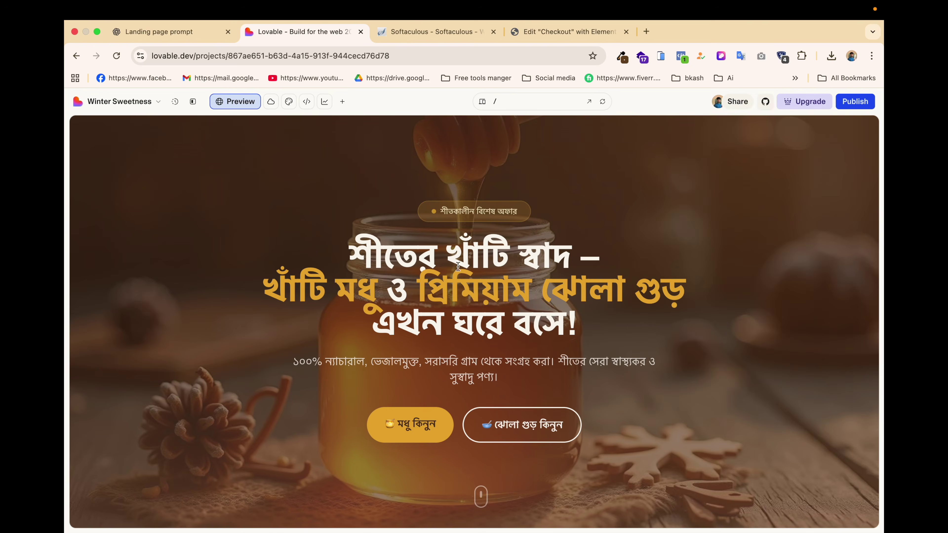
click(567, 29)
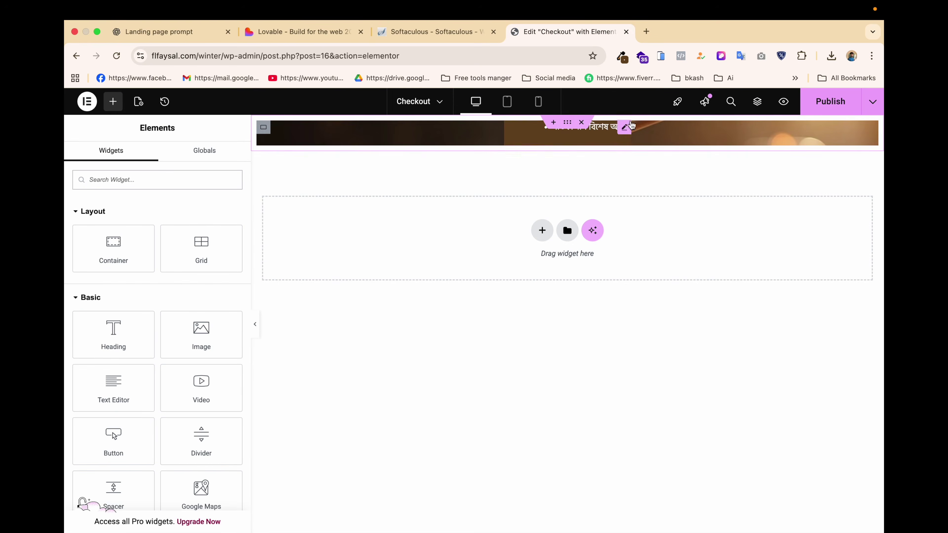
Set the badge's top margin to 60 and padding to 5.
click(624, 129)
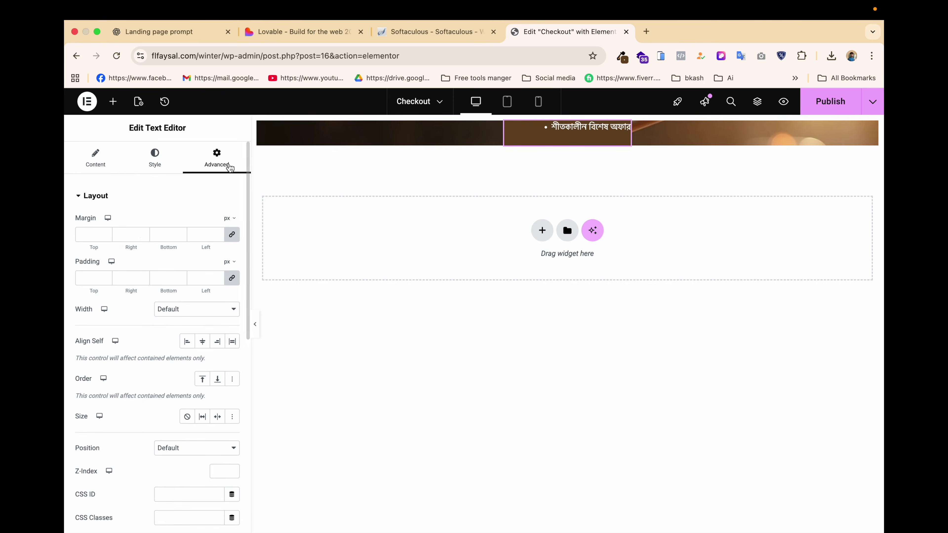
click(231, 236)
click(84, 234)
text(60)
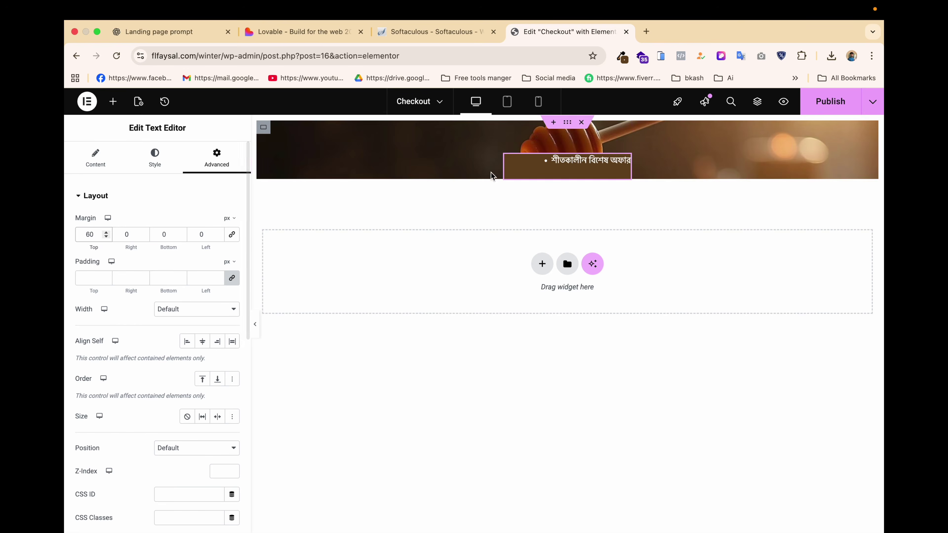
click(92, 278)
text(5)
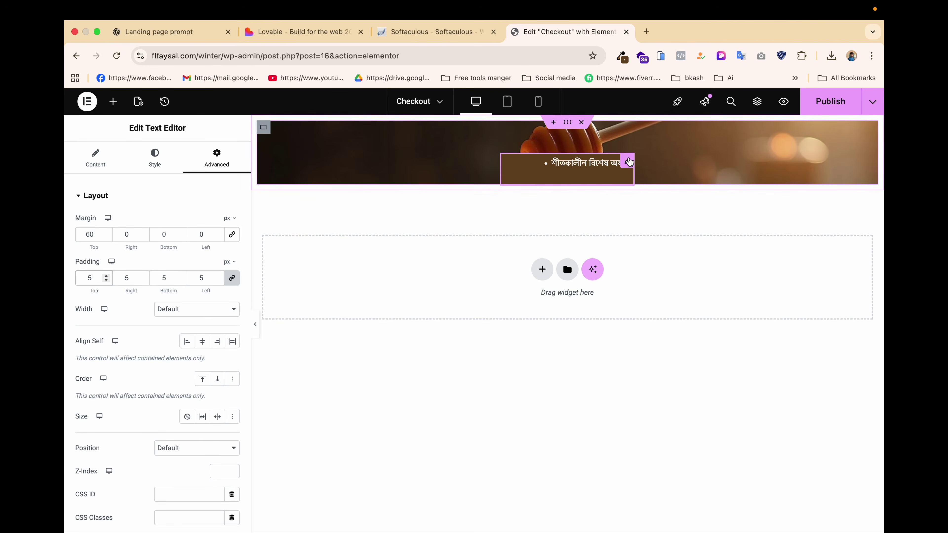
Widen the badge box slightly by dragging its resize handle.
click(98, 161)
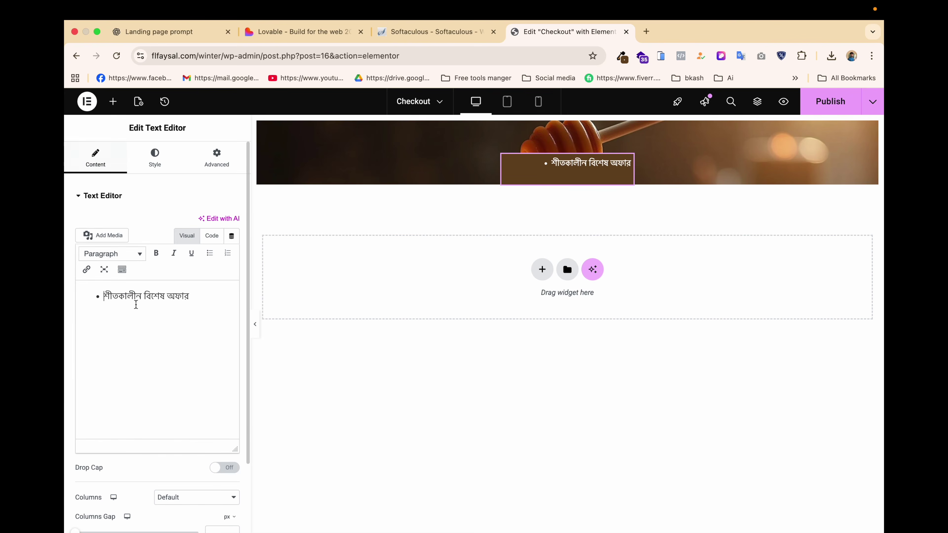
click(203, 301)
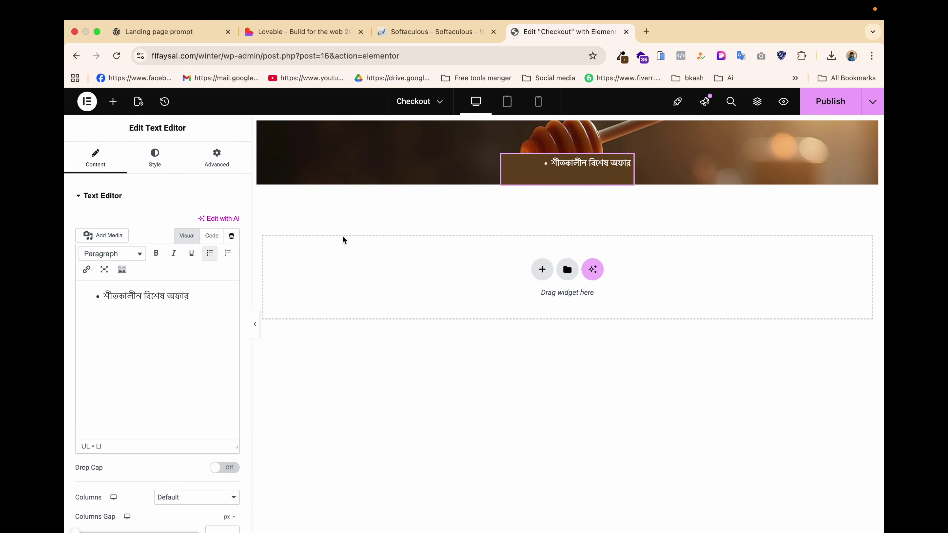
click(153, 158)
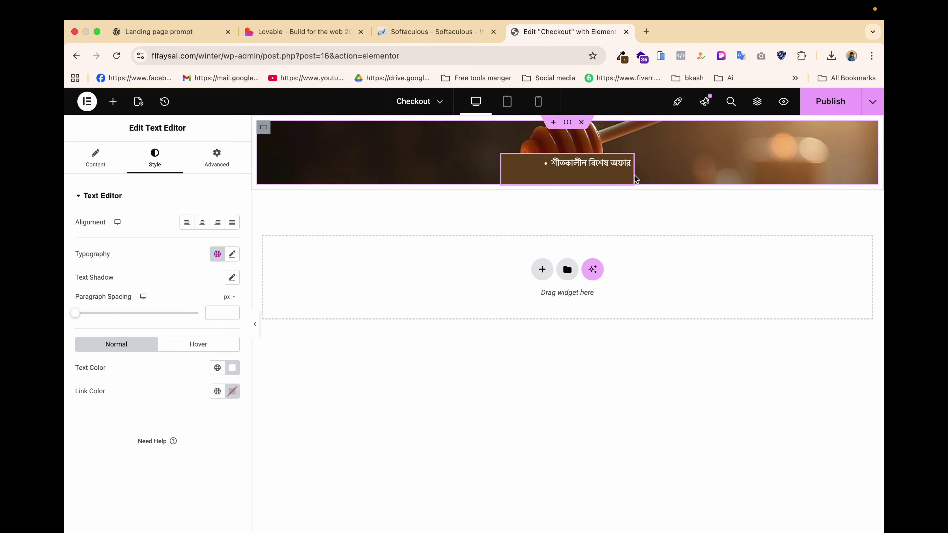
drag(635, 174, 662, 177)
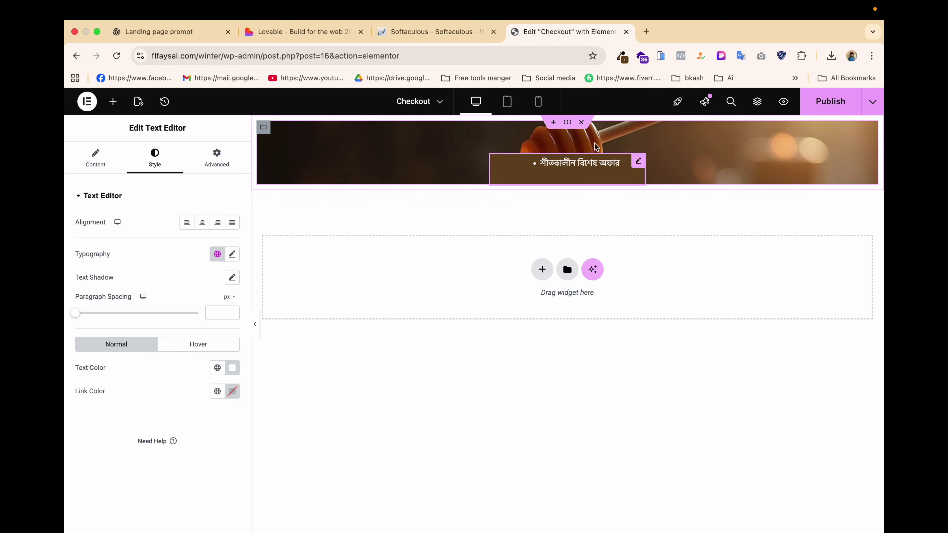
Delete the text badge widget and copy the Bengali badge text from the Lovable design.
right_click(637, 165)
click(656, 413)
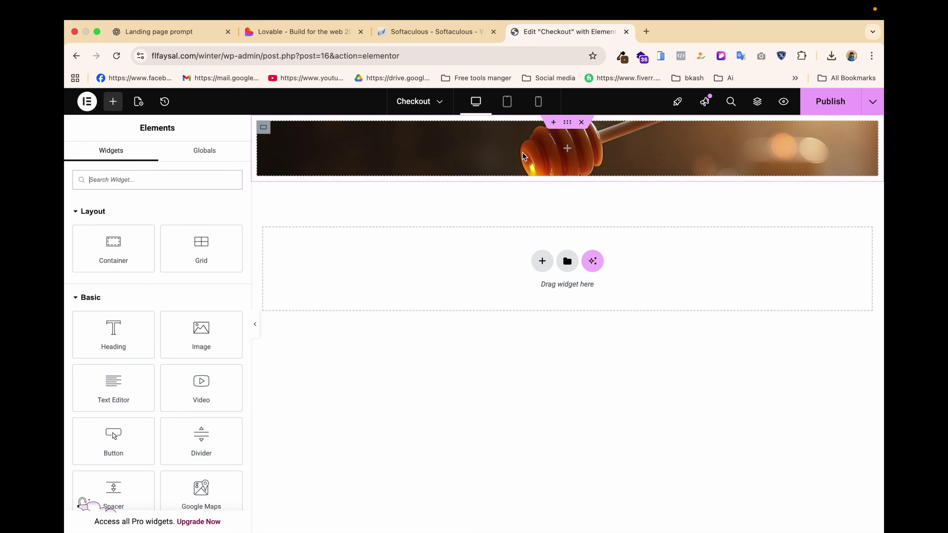
click(299, 31)
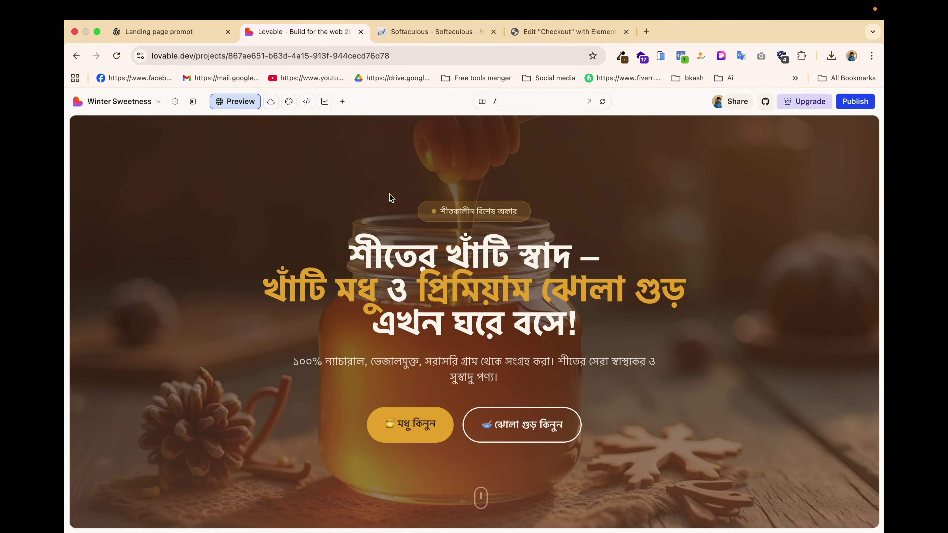
drag(433, 211, 549, 208)
key(super+c)
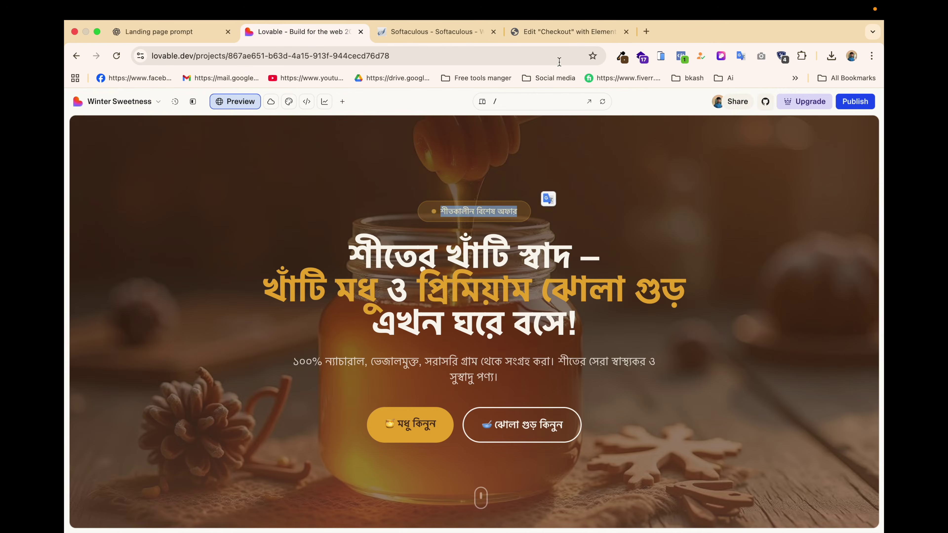
Search 'icon' and place an Icon List widget inside the honey hero container.
click(558, 32)
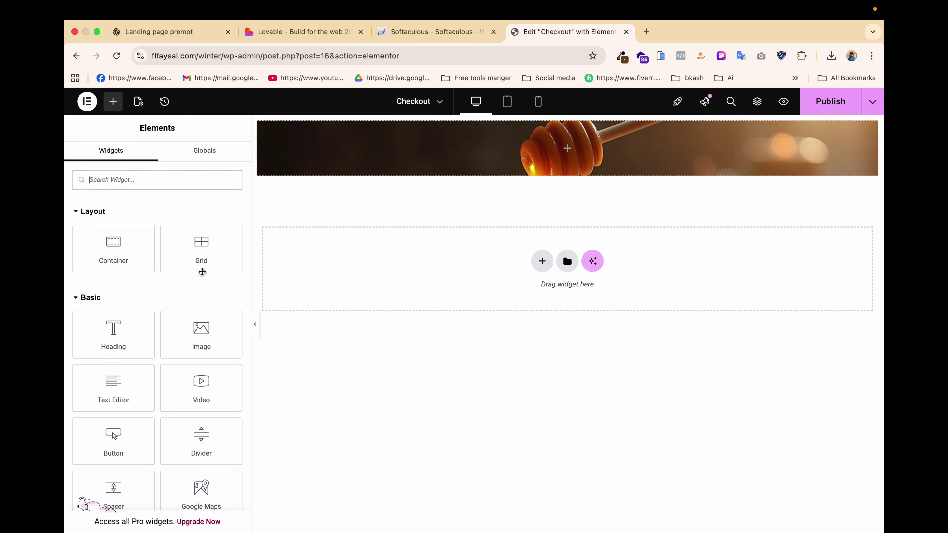
text(icon)
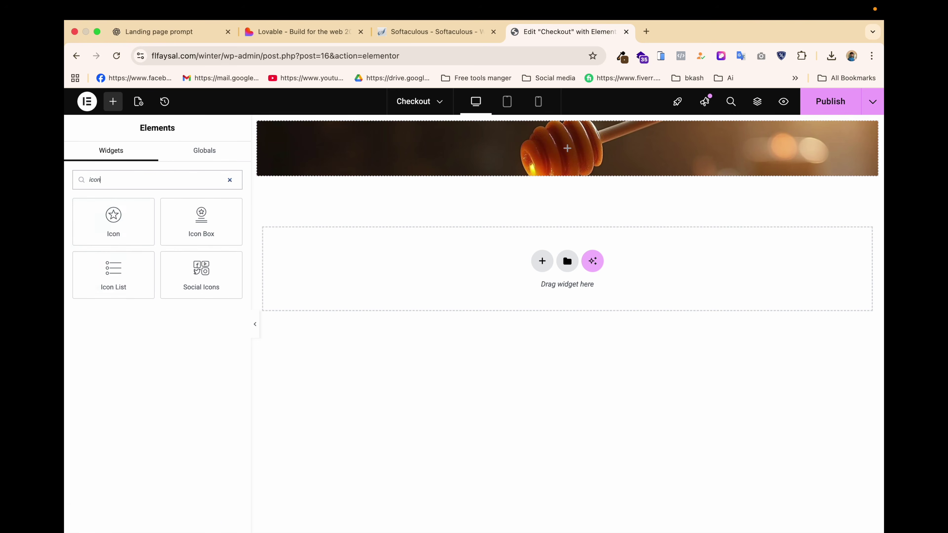
drag(111, 275, 562, 150)
Reduce the Icon List to one item with the Bengali badge text and a dot-circle icon.
click(228, 292)
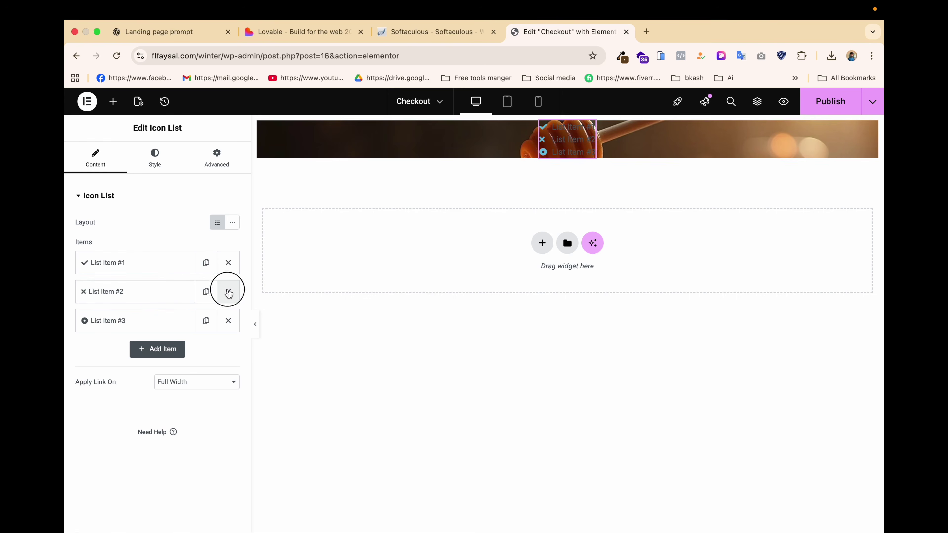
click(228, 291)
click(145, 266)
triple_click(178, 309)
key(super+v)
click(160, 375)
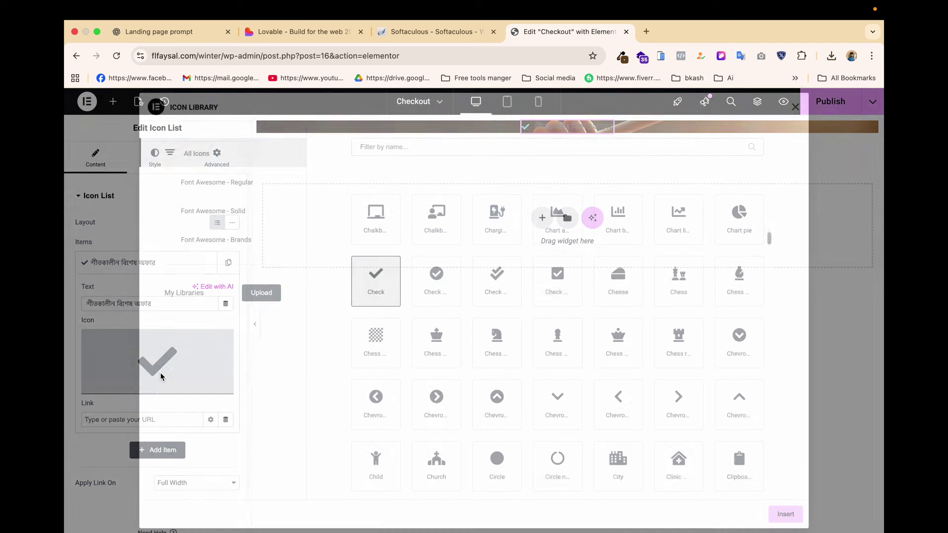
text(dot)
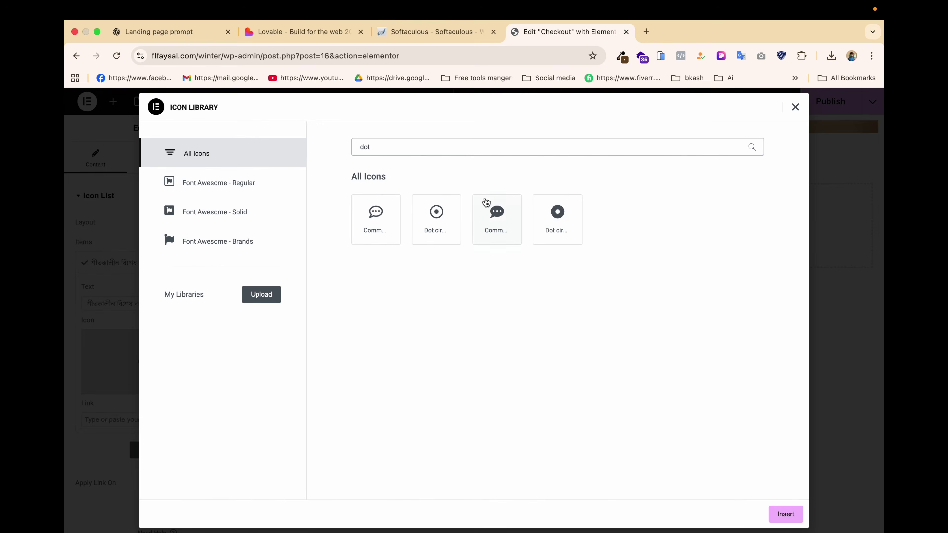
click(548, 213)
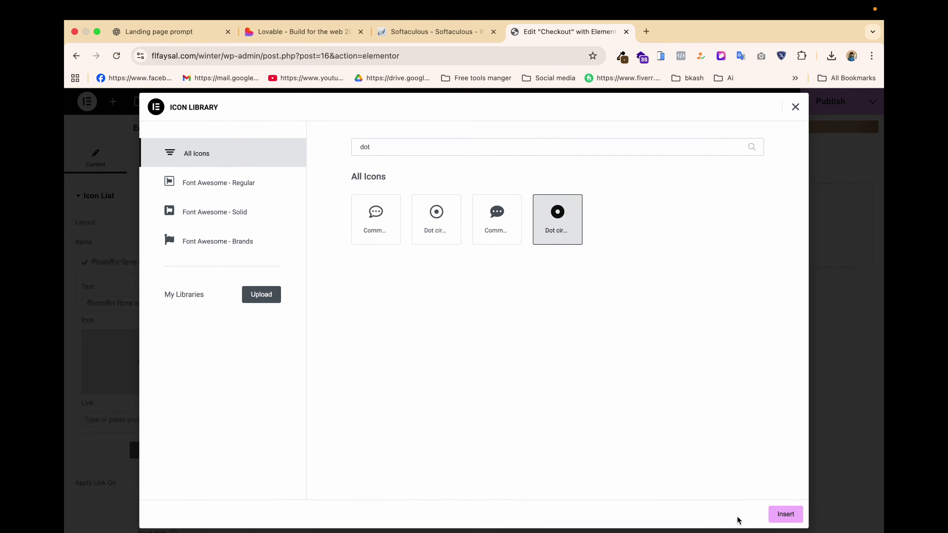
click(784, 515)
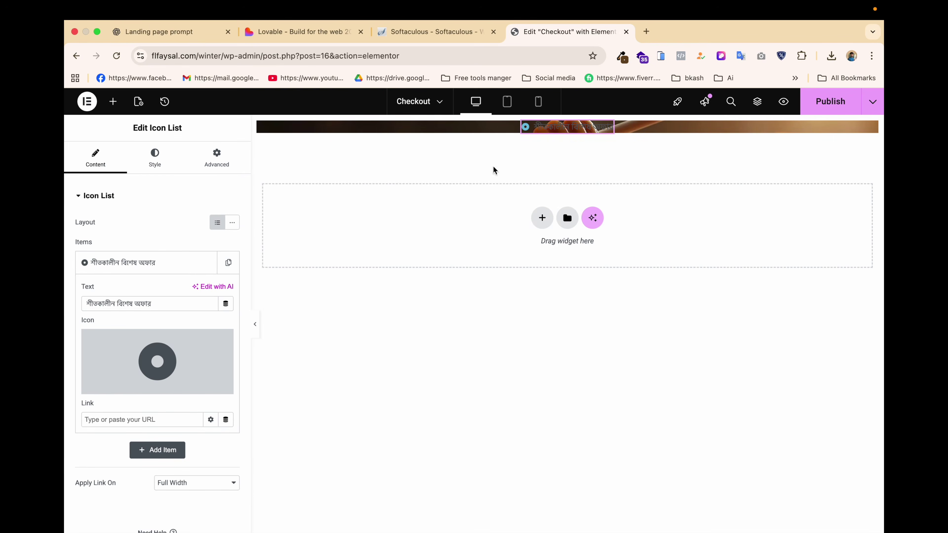
Colour the dot icon pale yellow #E4D26E.
click(149, 166)
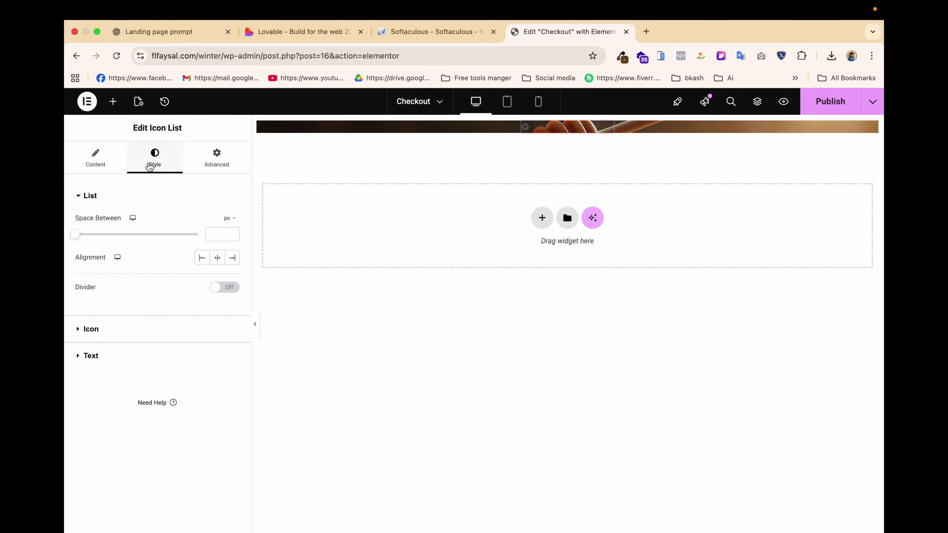
click(99, 330)
click(232, 273)
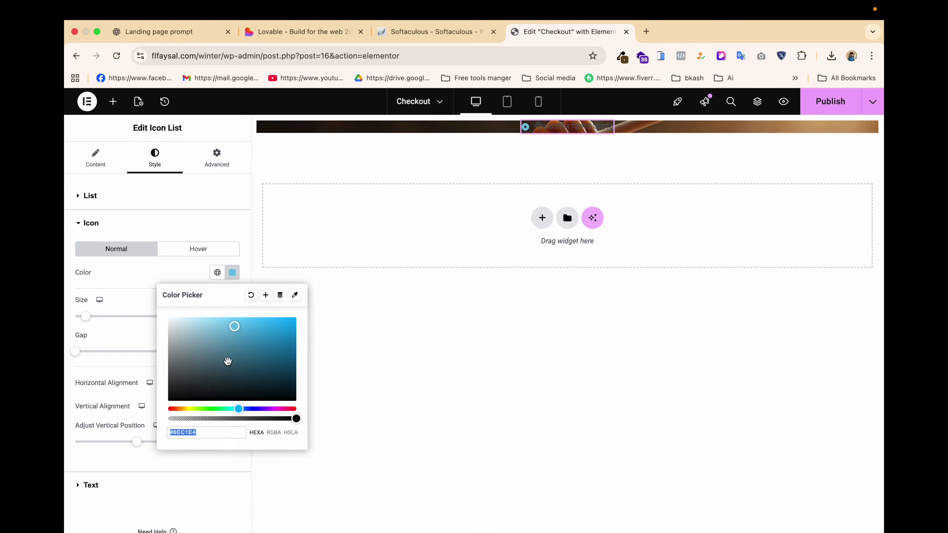
click(188, 410)
drag(187, 410, 186, 409)
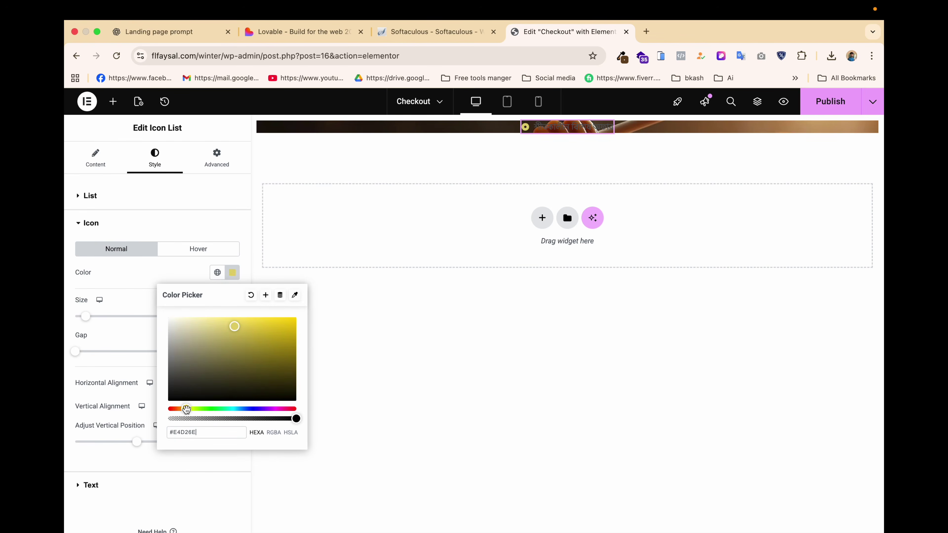
Set the badge text colour to white.
click(106, 485)
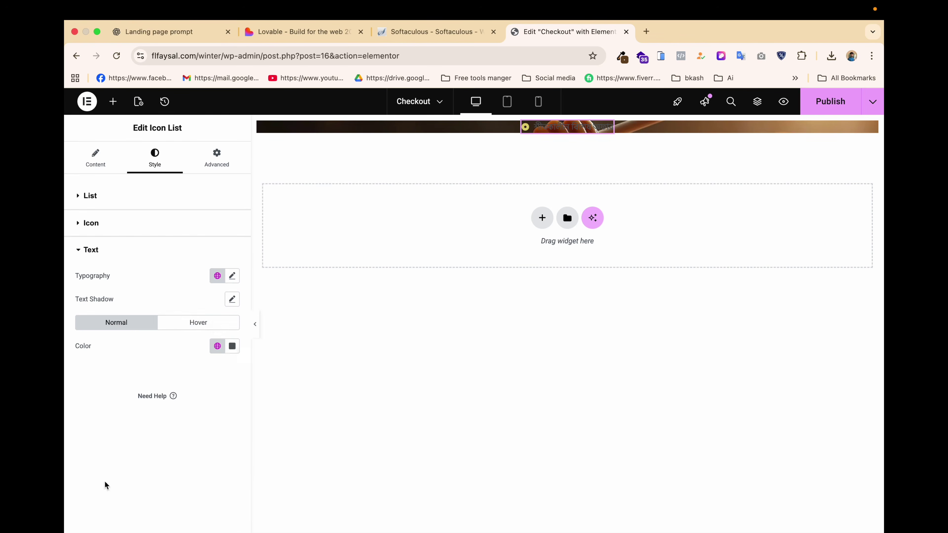
click(233, 346)
drag(191, 395, 178, 393)
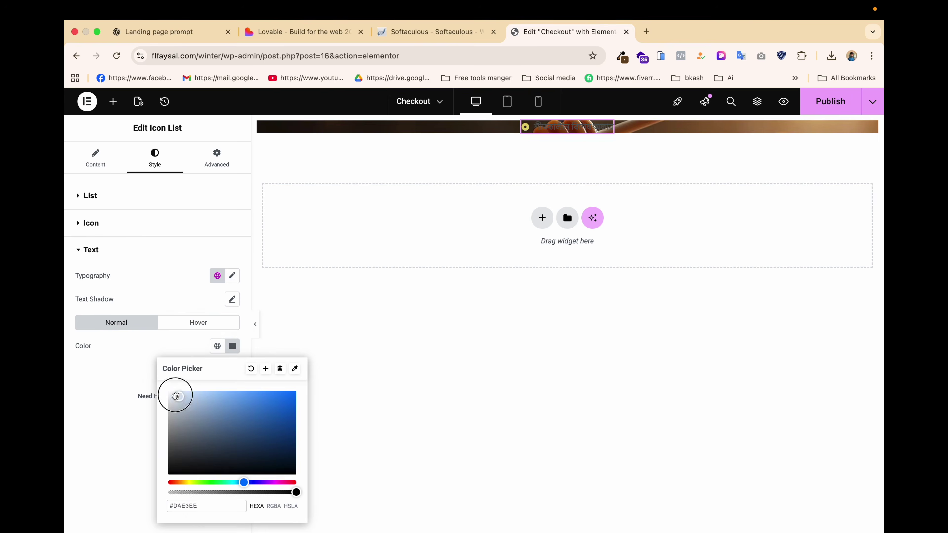
click(126, 375)
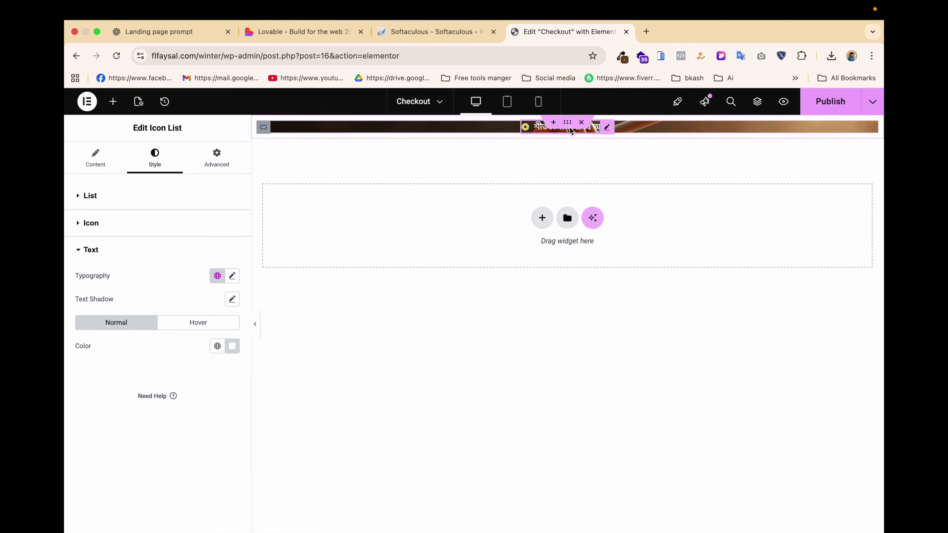
Give the hero container a classic translucent olive-gold overlay, colour #B99A095E, over the honey image.
click(263, 127)
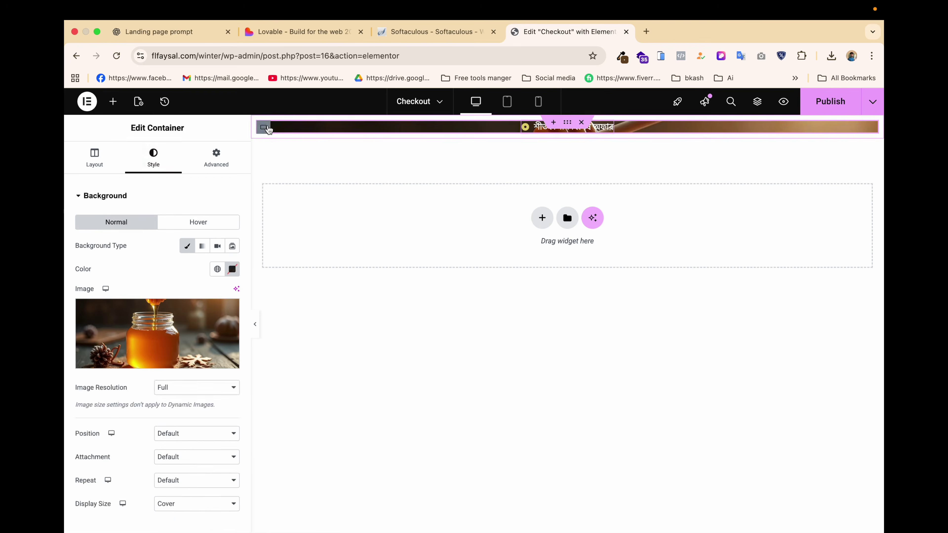
scroll(143, 463, down, 2)
scroll(143, 463, down, 5)
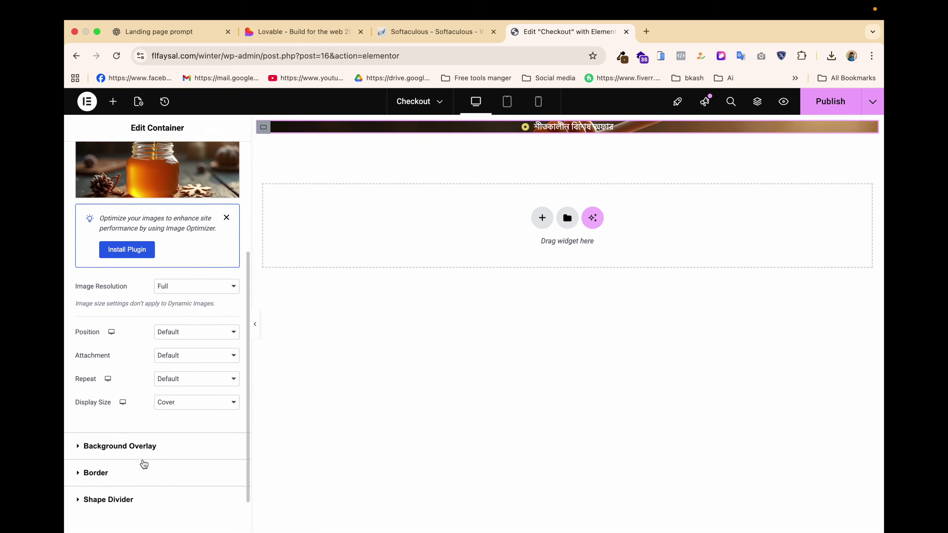
click(164, 402)
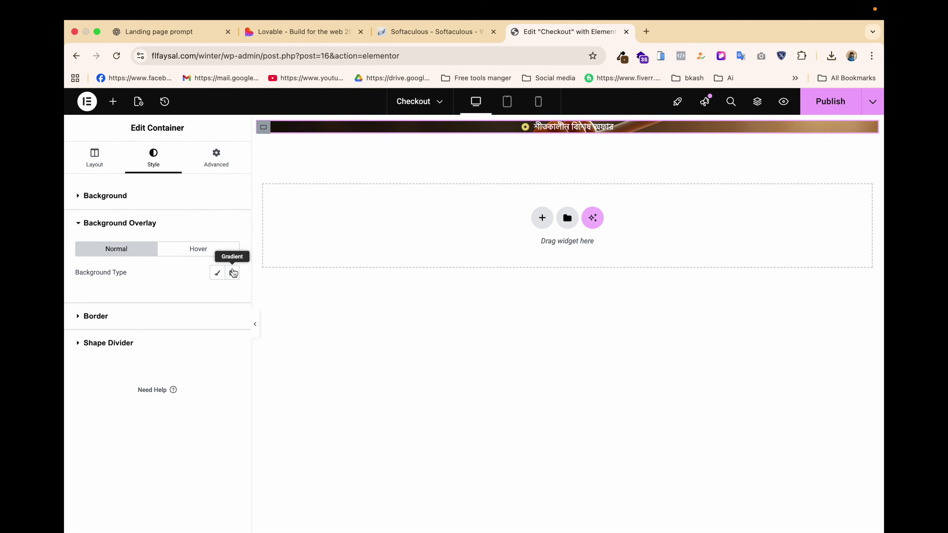
click(217, 272)
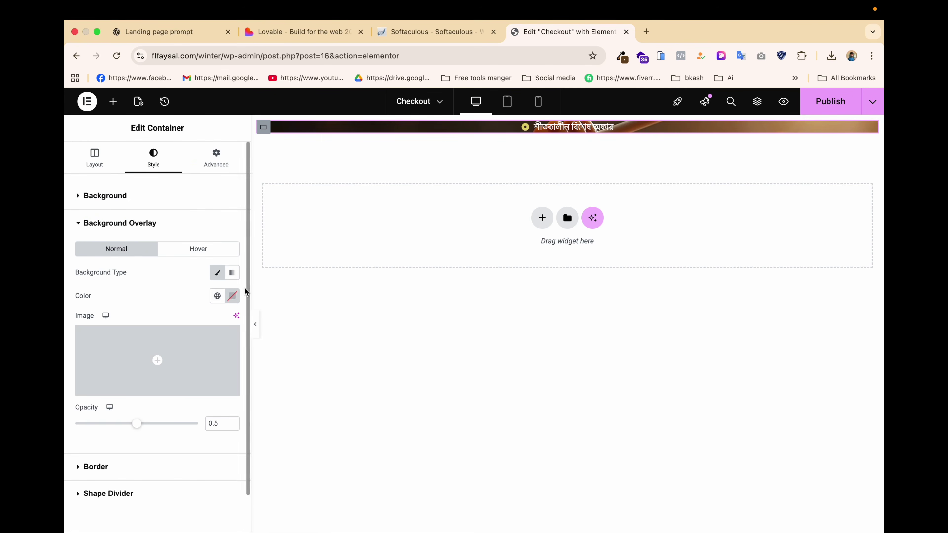
click(232, 296)
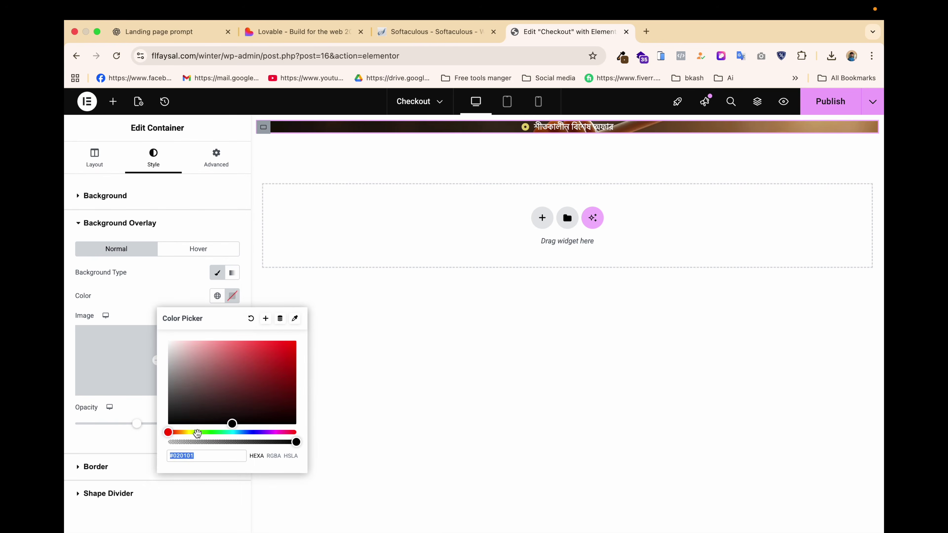
click(189, 433)
drag(189, 433, 186, 434)
drag(281, 364, 289, 364)
mouse_move(212, 442)
mouse_down()
mouse_move(202, 442)
mouse_move(216, 442)
mouse_up()
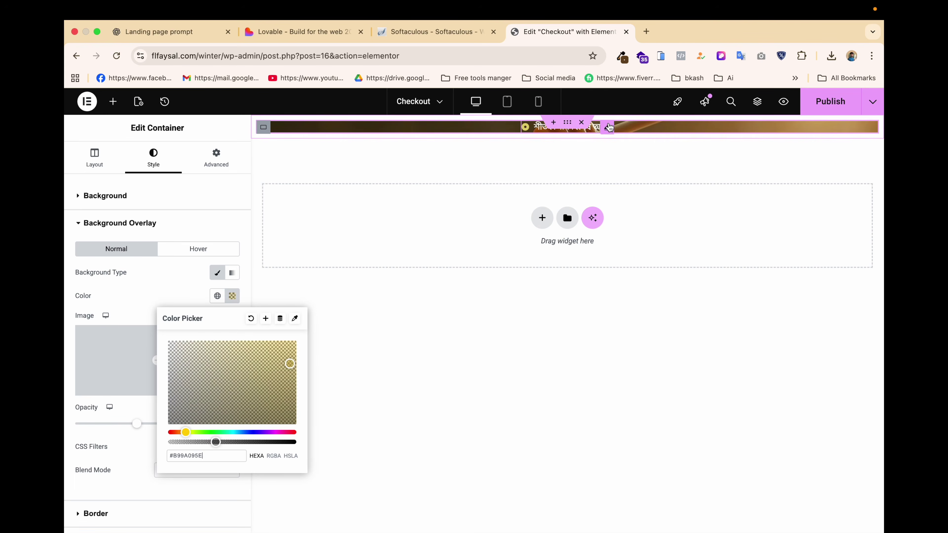
click(607, 128)
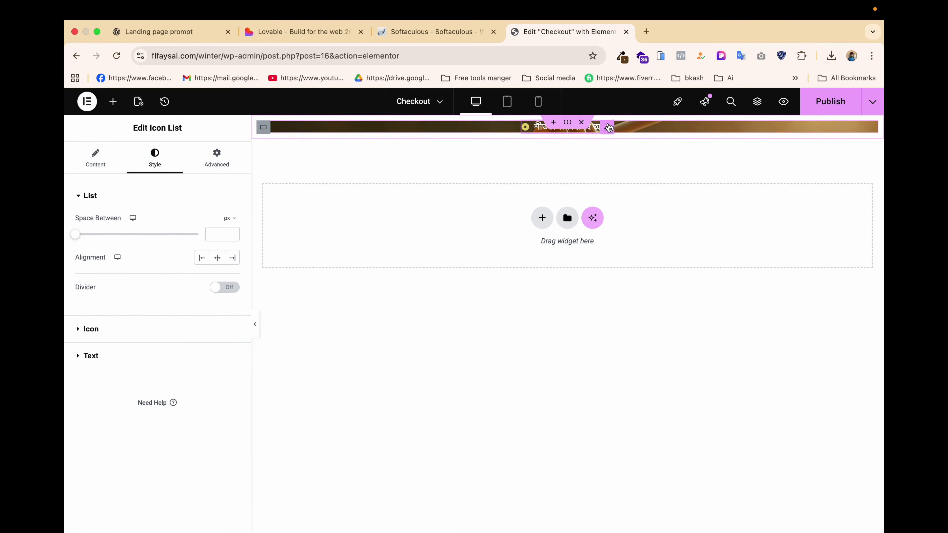
Set the badge text typography to Hind Siliguri at 20px and publish the checkout page.
click(138, 357)
click(233, 279)
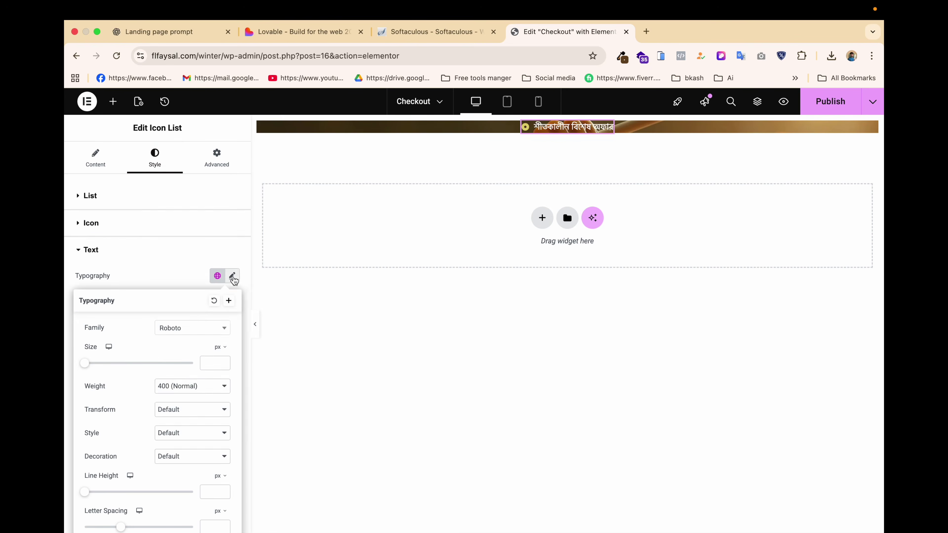
click(194, 328)
text(h)
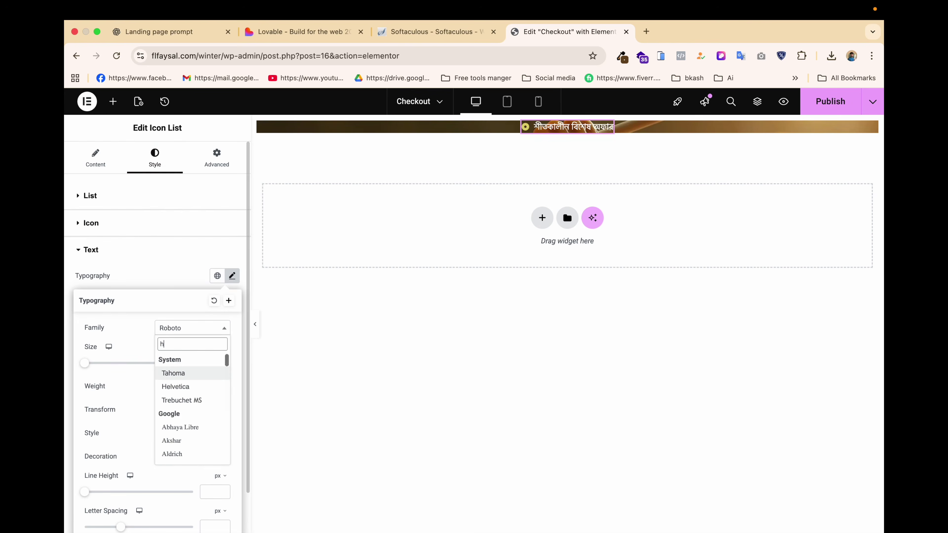
text(ind)
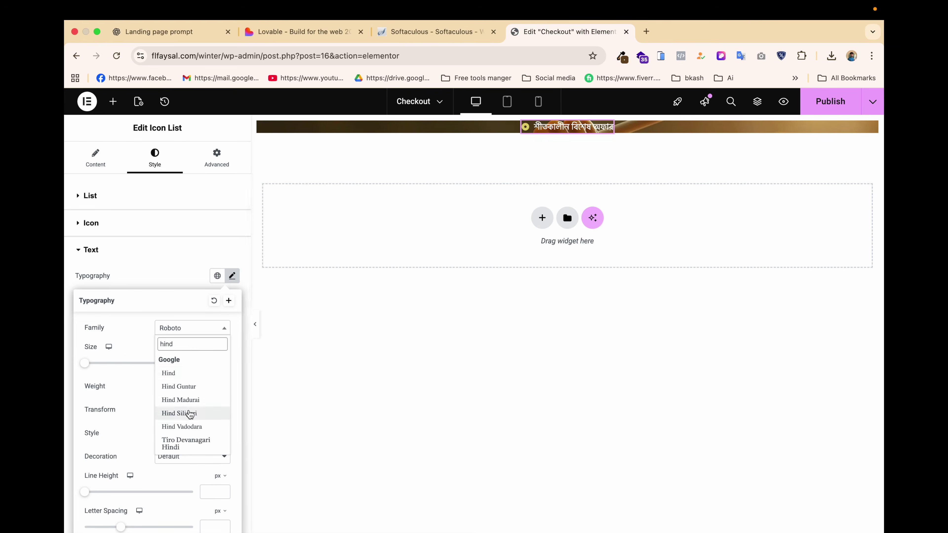
click(190, 413)
text(20)
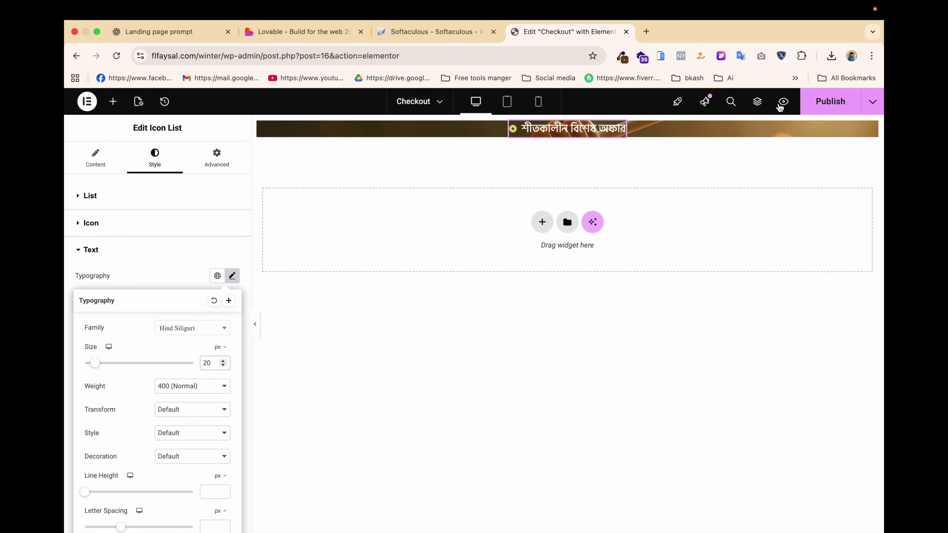
click(823, 101)
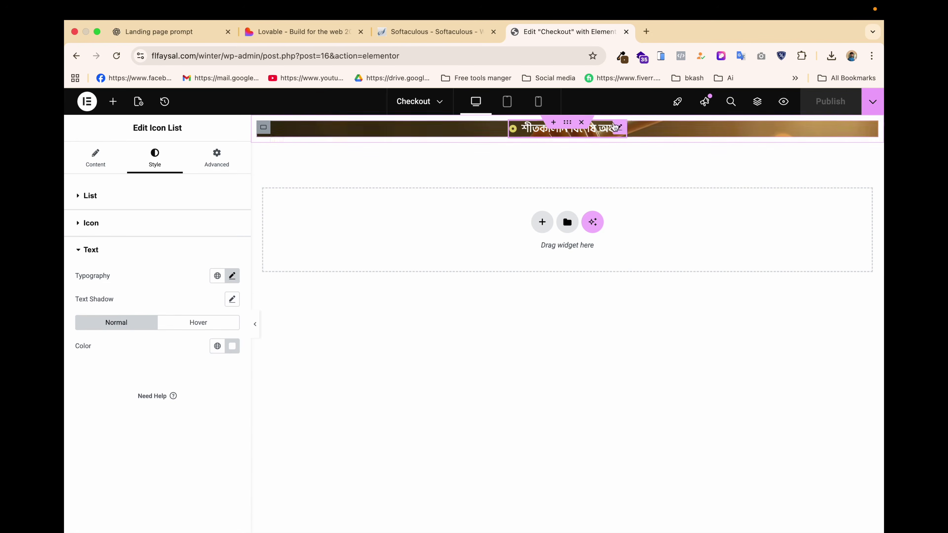
Give the hero container 60px top padding and save the page.
click(263, 128)
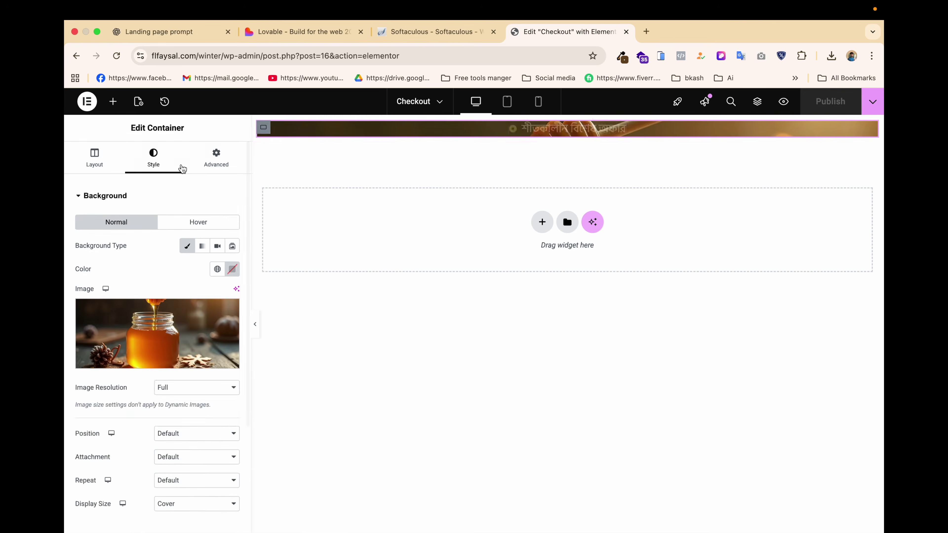
click(215, 164)
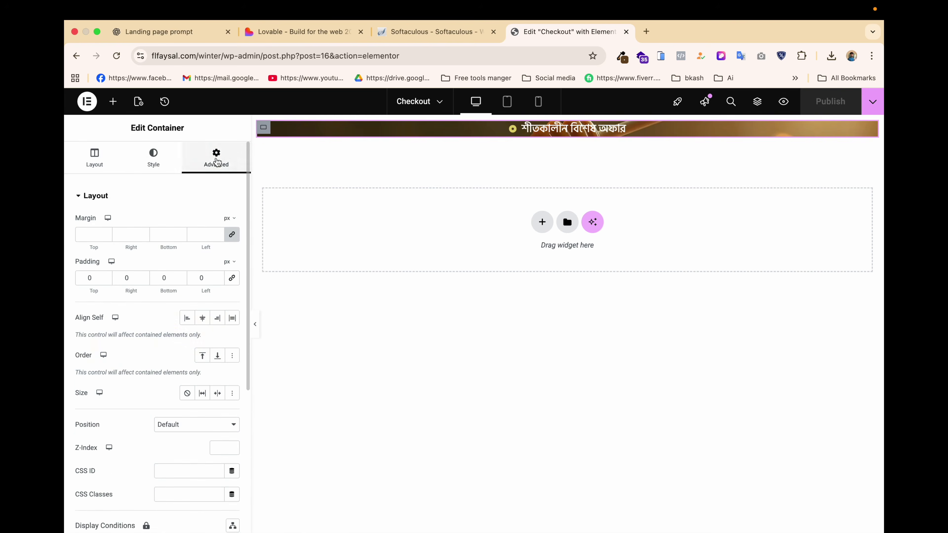
click(88, 278)
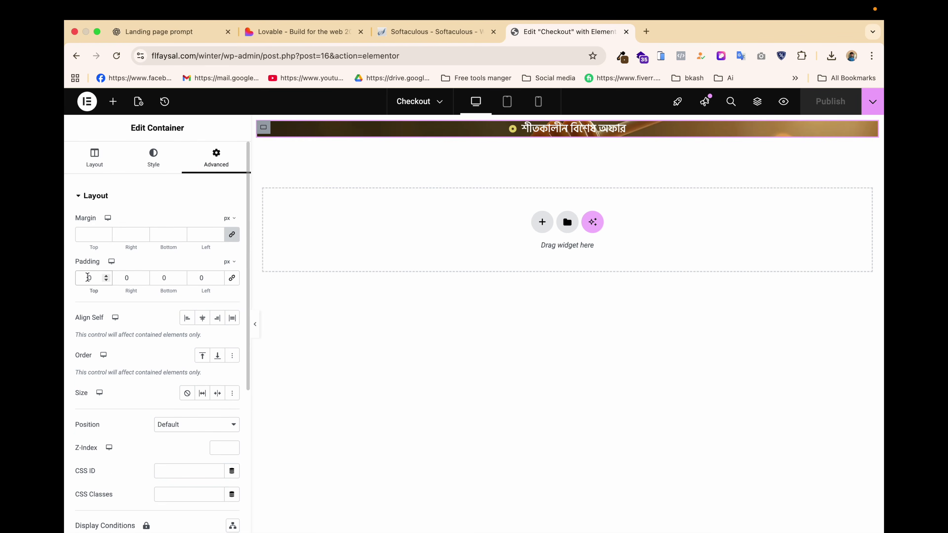
text(6)
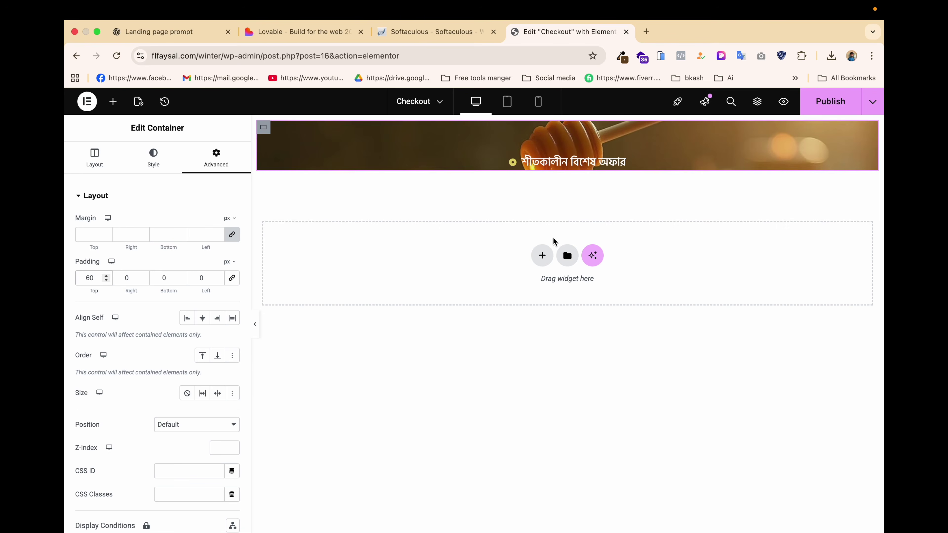
key(super+s)
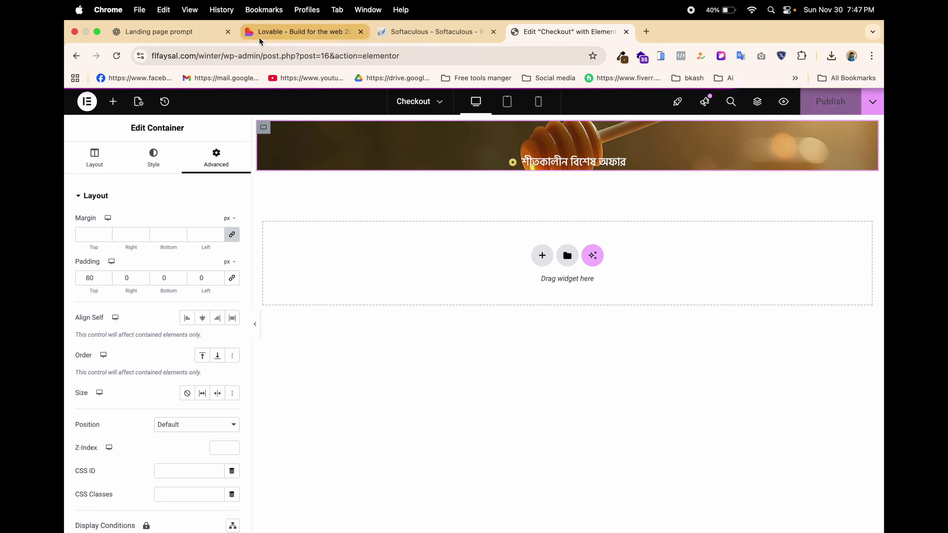
Compare the Elementor editor with Lovable's Winter Sweetness preview, briefly highlighting its three-line Bangla hero headline.
click(260, 39)
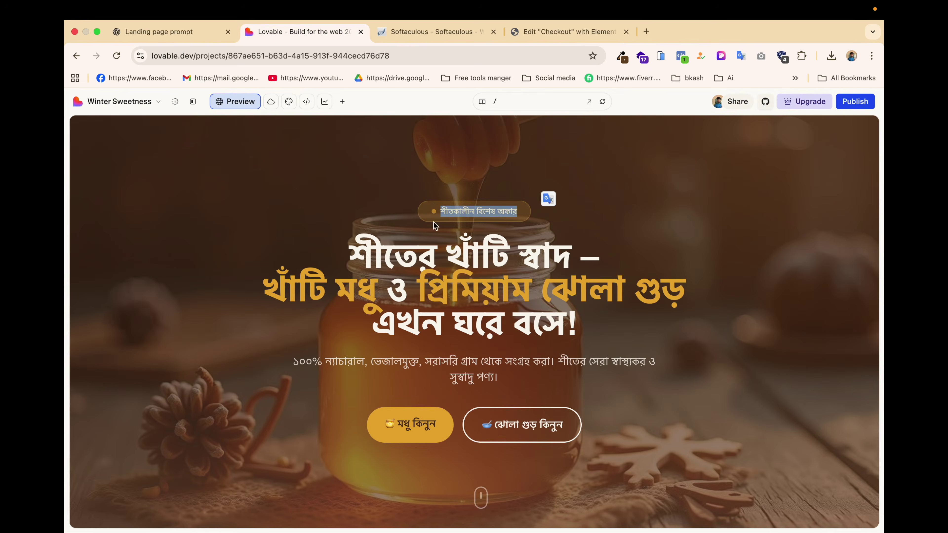
click(544, 34)
click(303, 32)
drag(350, 251, 627, 329)
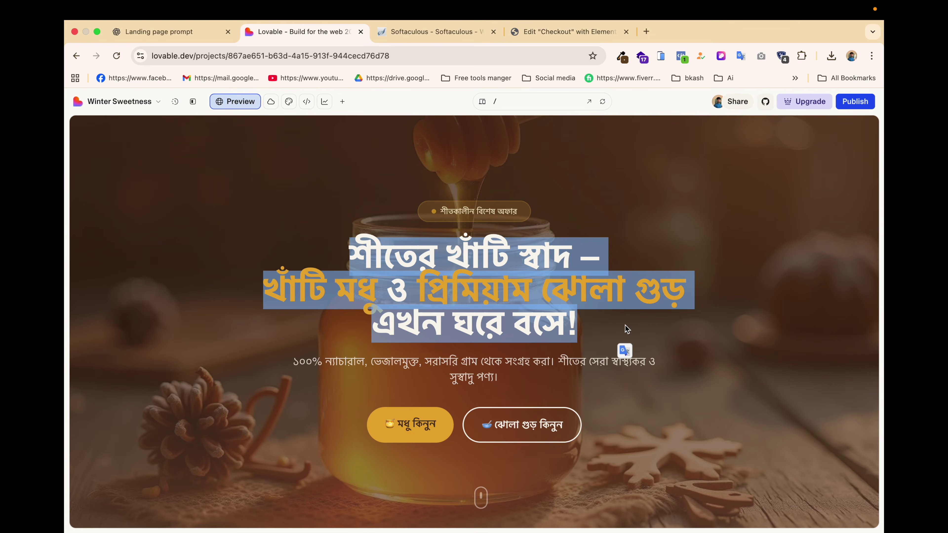
click(618, 298)
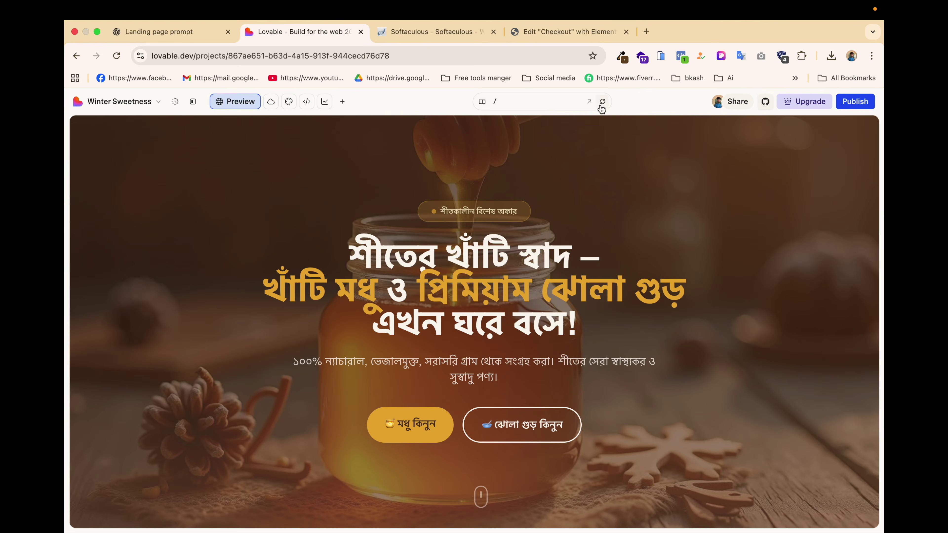
Open the Lovable preview in its own tab and inspect the headline: Hind Siliguri, 60px bold.
click(589, 102)
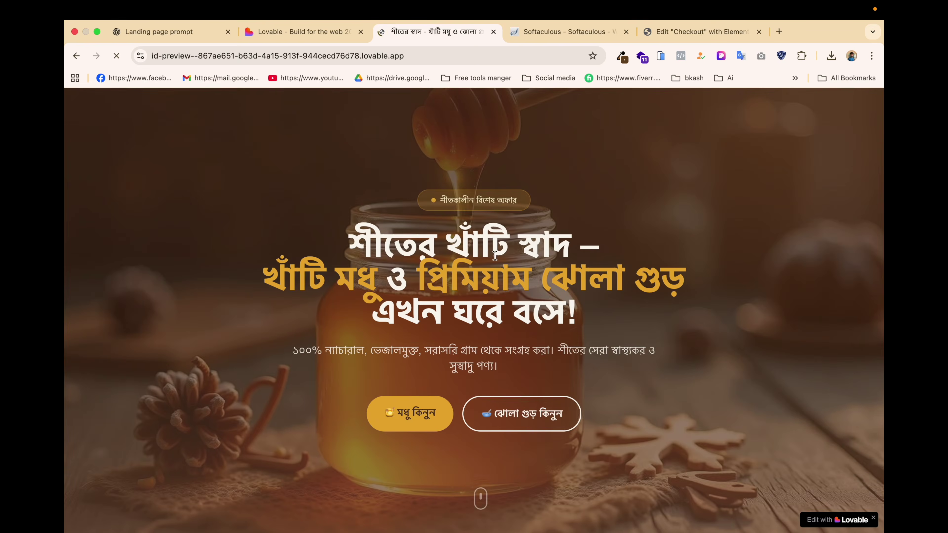
click(721, 56)
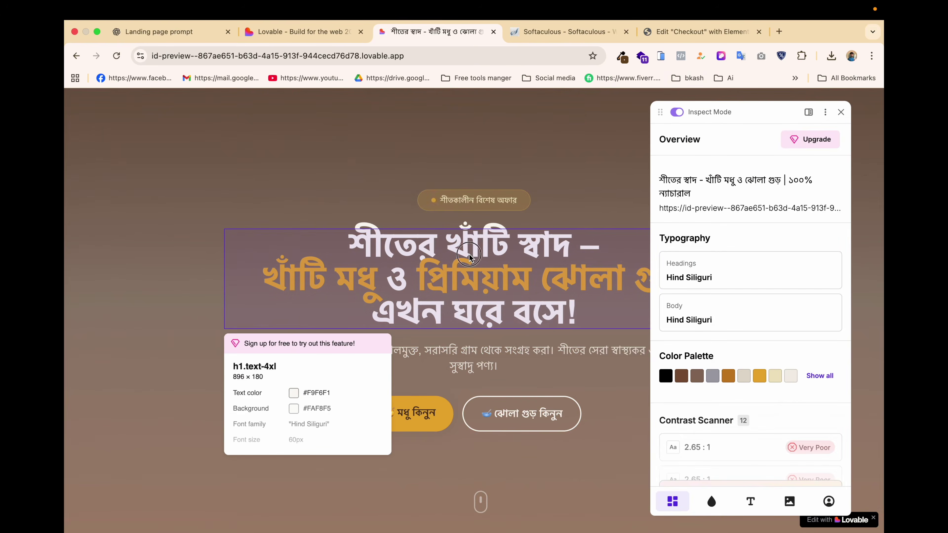
click(469, 254)
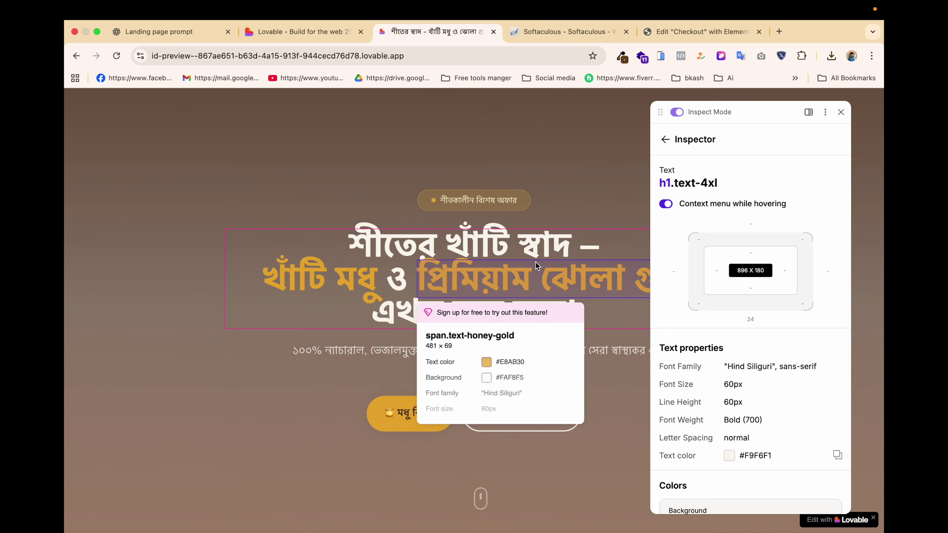
click(178, 34)
Paste the Bangla heading into ChatGPT, asking for coloured product names, white remaining text, and the colour code.
click(321, 493)
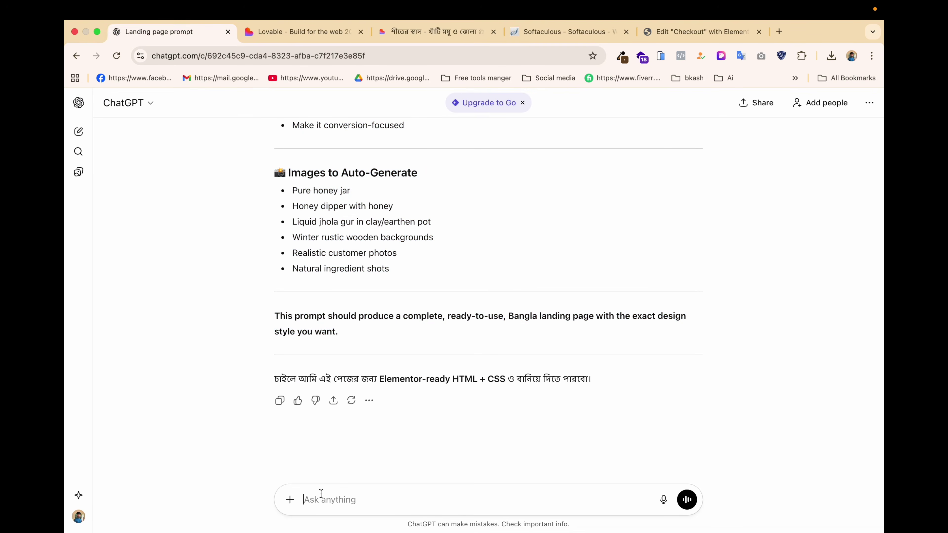
text(শীতের খাঁটি স্বাদ – খাঁটি মধু ও প্রিমিয়াম ঝোলা গুড় এখন ঘরে বসে!)
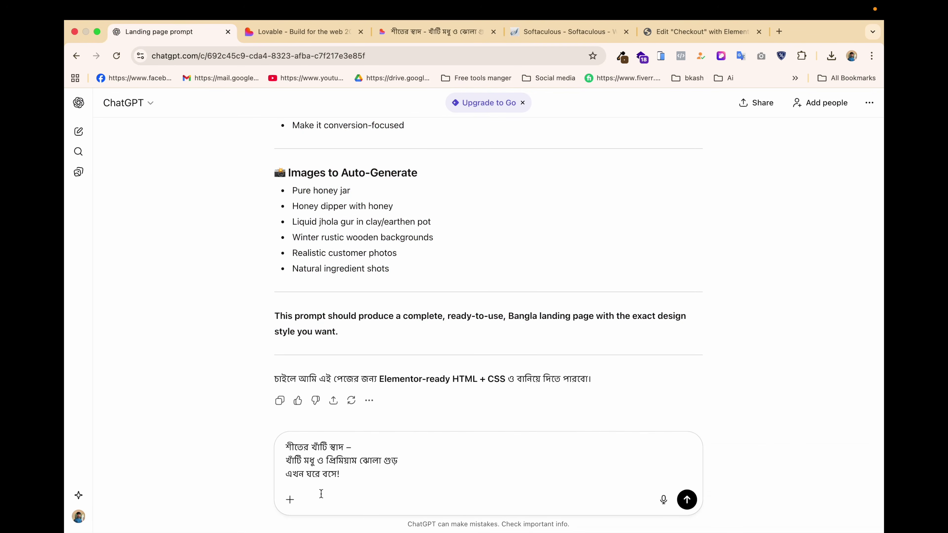
key(shift+Return)
key(shift+Return)
text(ei te)
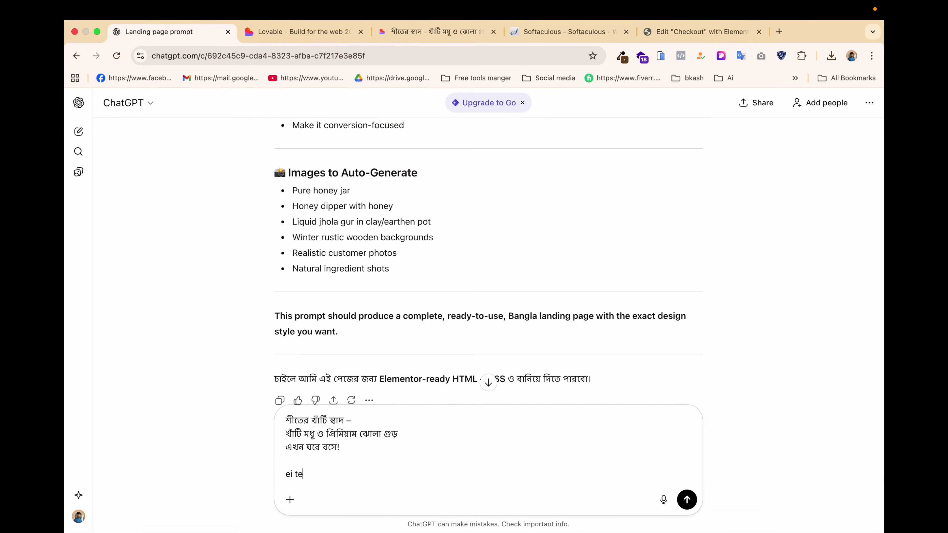
text(xt product er name gula k alada color )
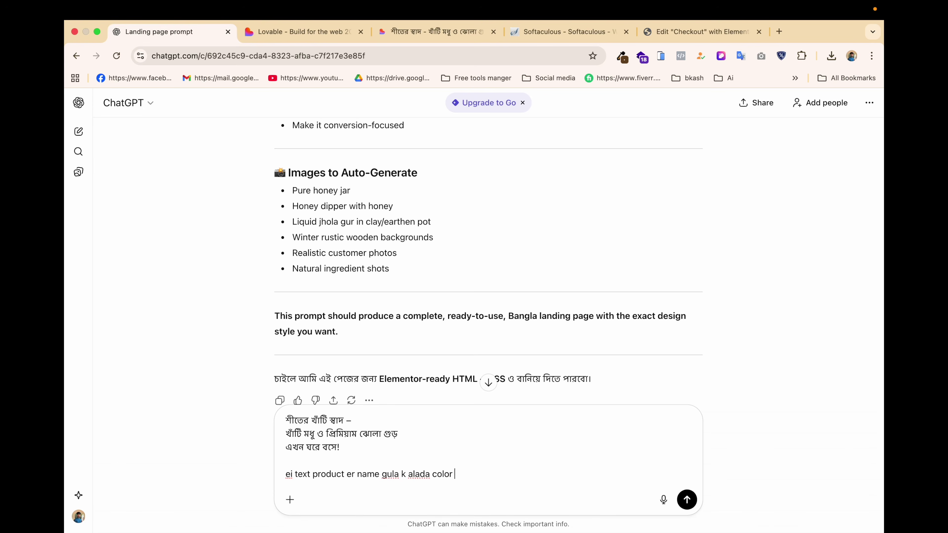
text(kore diba baki text sa)
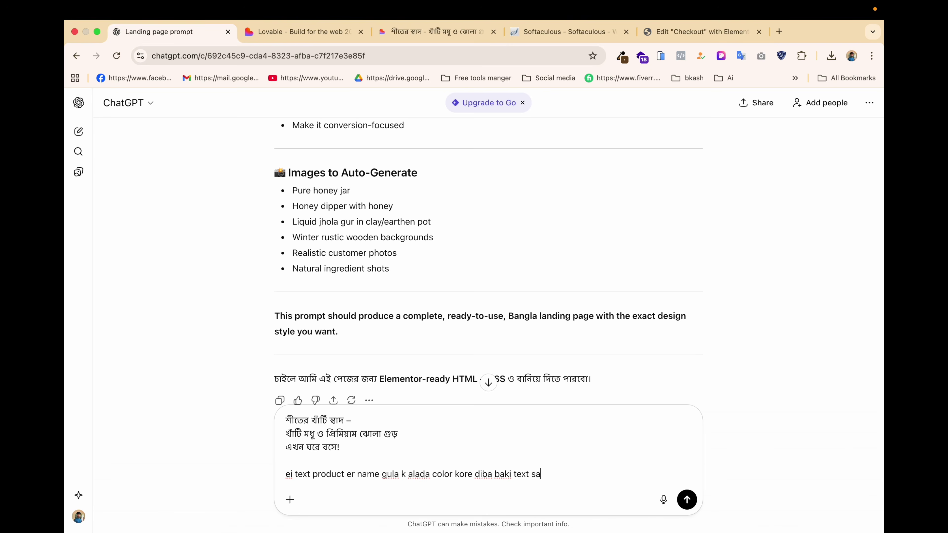
text(da thakbe)
key(shift+Return)
text(produx)
text( name color code:)
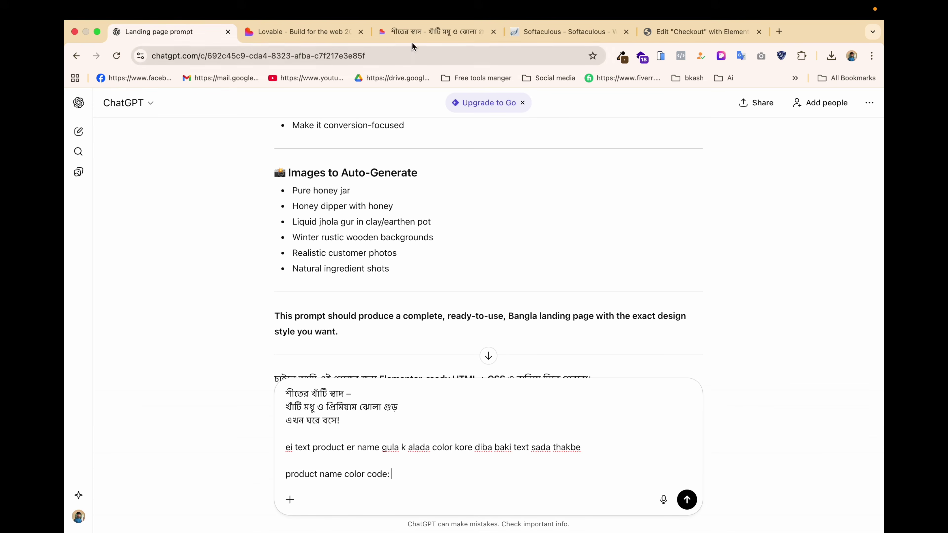
click(426, 37)
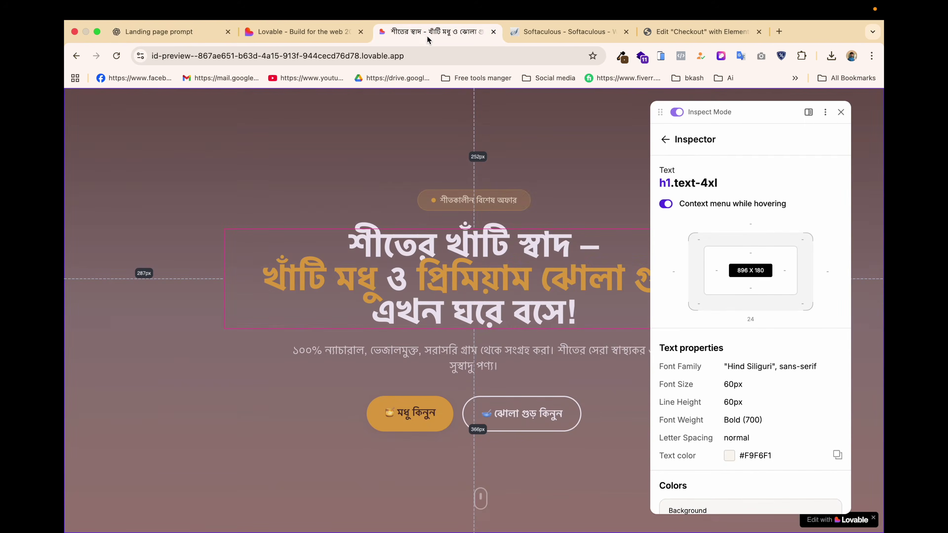
Sample the gold #DDA245 of the heading's product names with the colour-picker extension.
click(622, 56)
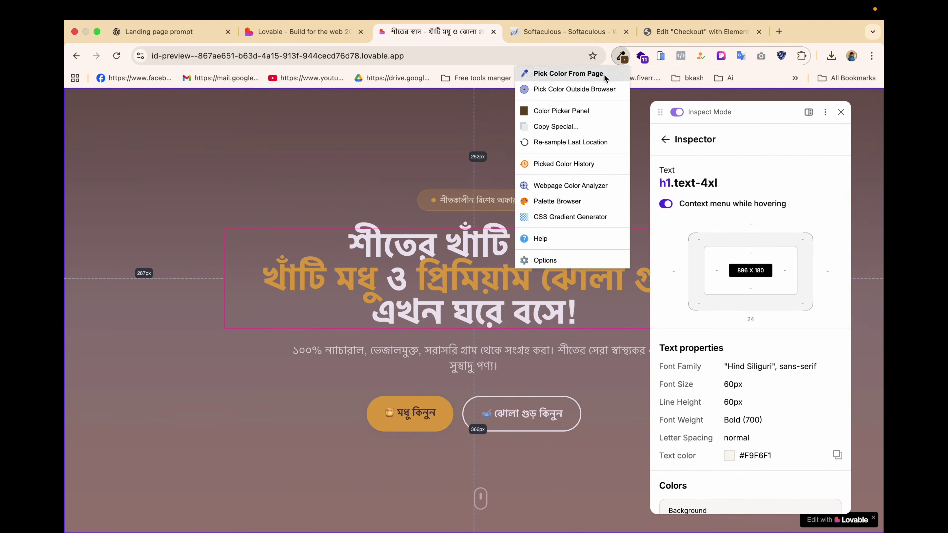
click(583, 88)
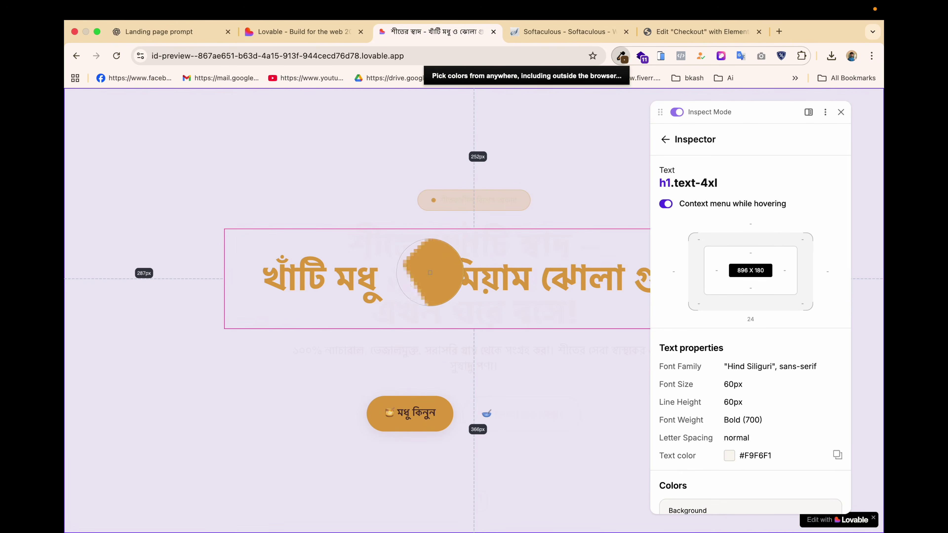
click(432, 272)
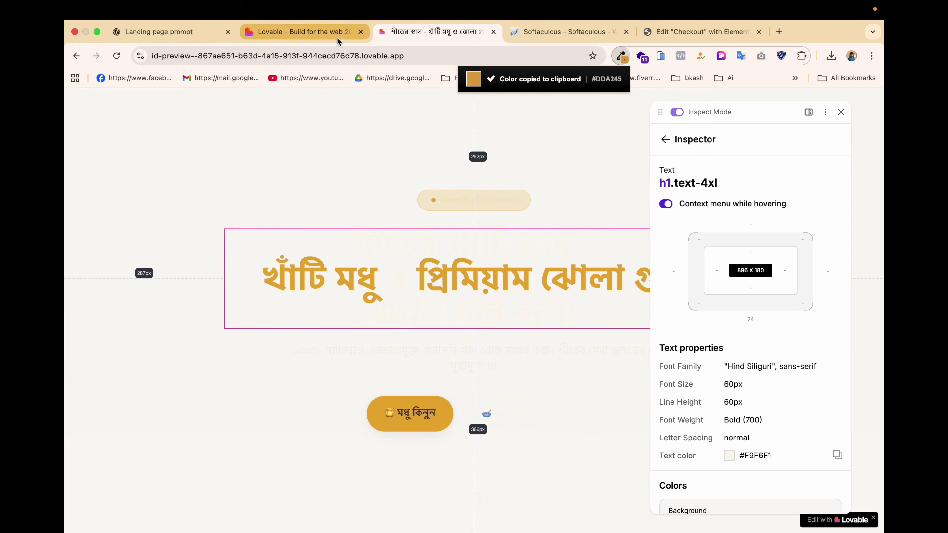
click(210, 36)
Add #DDA245 to the message and request responsive Elementor HTML-widget code, 60px desktop, 20px mobile.
key(super+v)
key(shift+Return)
key(shift+Return)
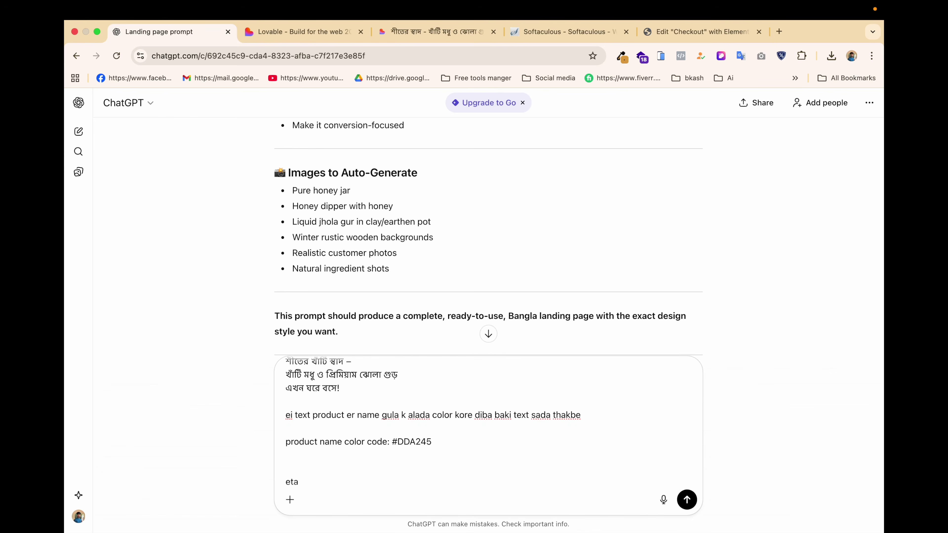
text(eta elementor er html widget)
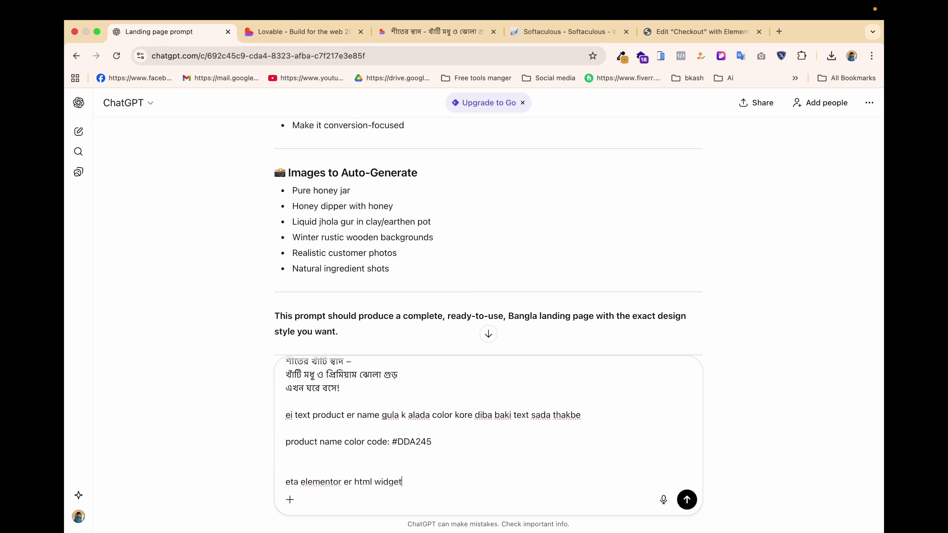
text( er jonno ready kore daw te)
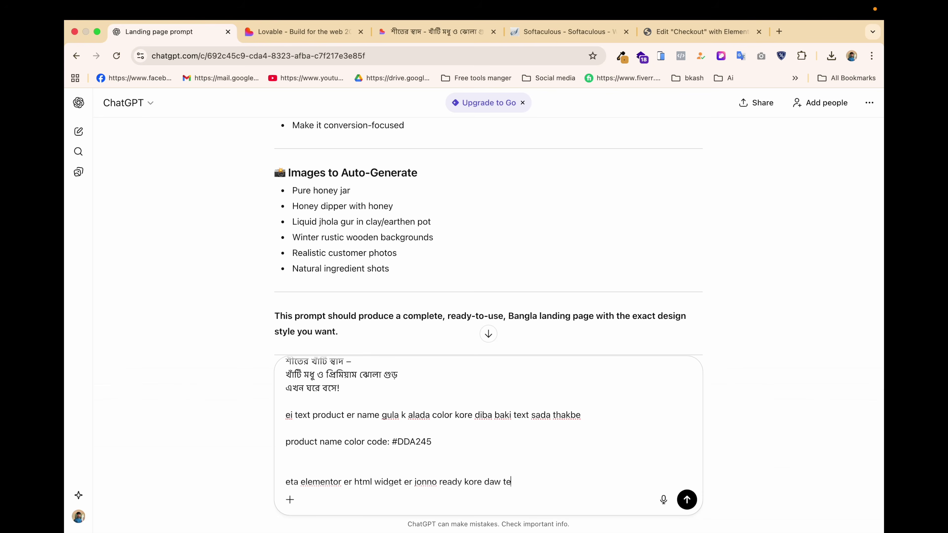
text(xt size 60px pc te phon hobe 20px kheyal)
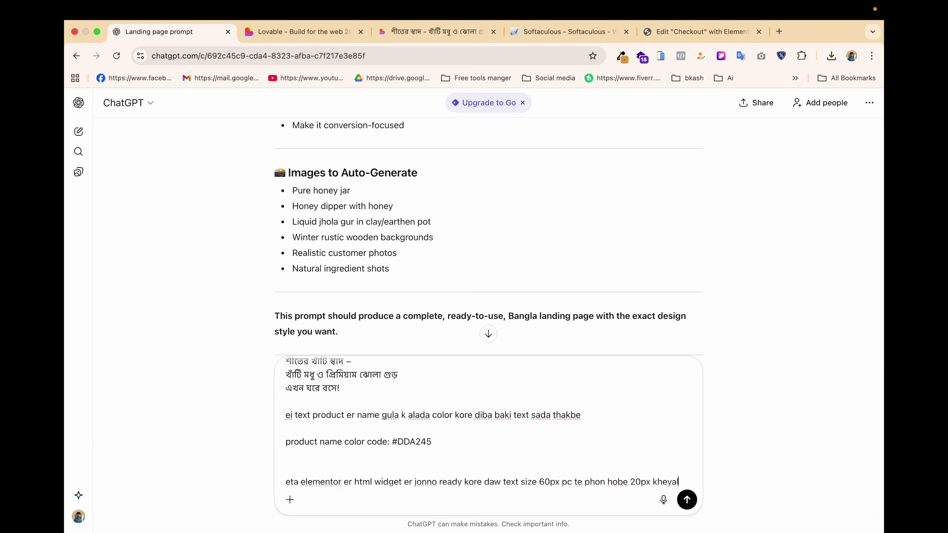
text(kaba jeno sob device a respinsive thake desing ta)
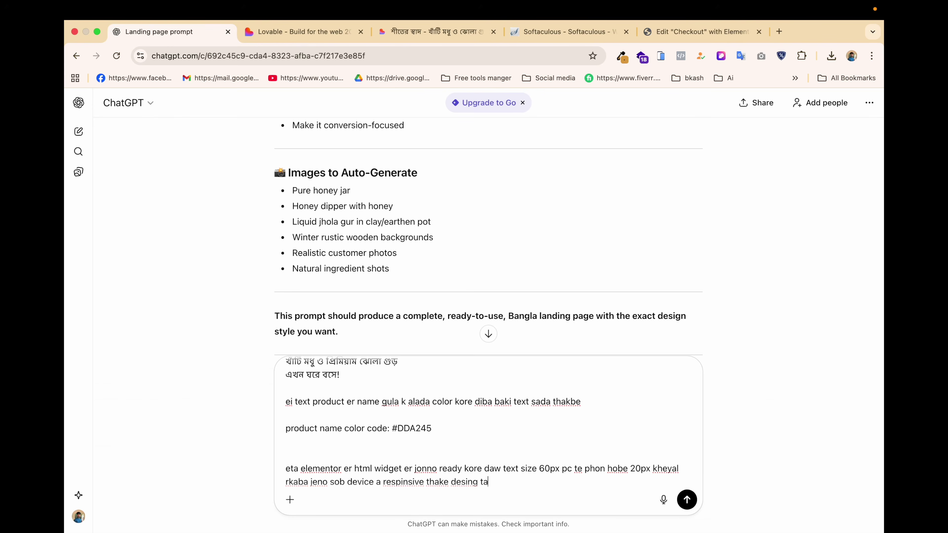
key(Return)
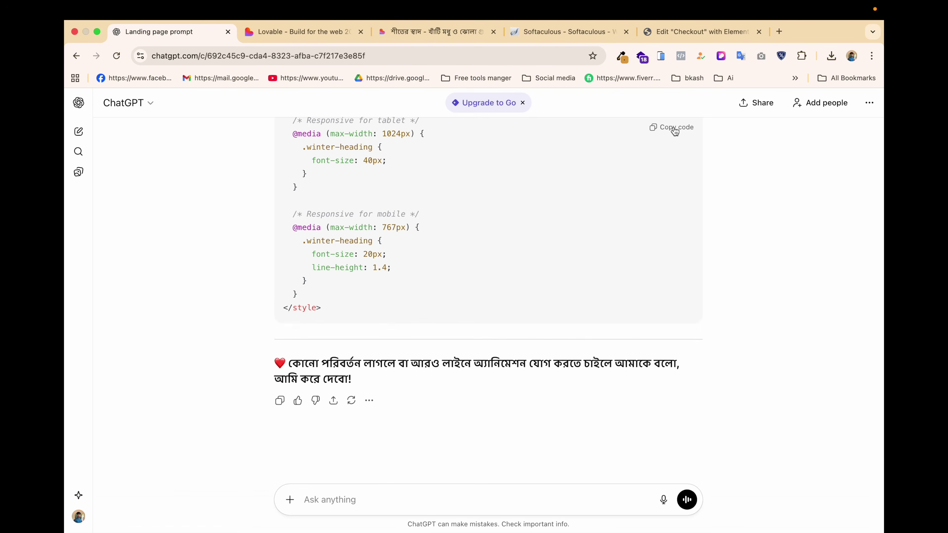
Drop an HTML widget into the hero container with the generated three-line Bangla heading code.
click(671, 34)
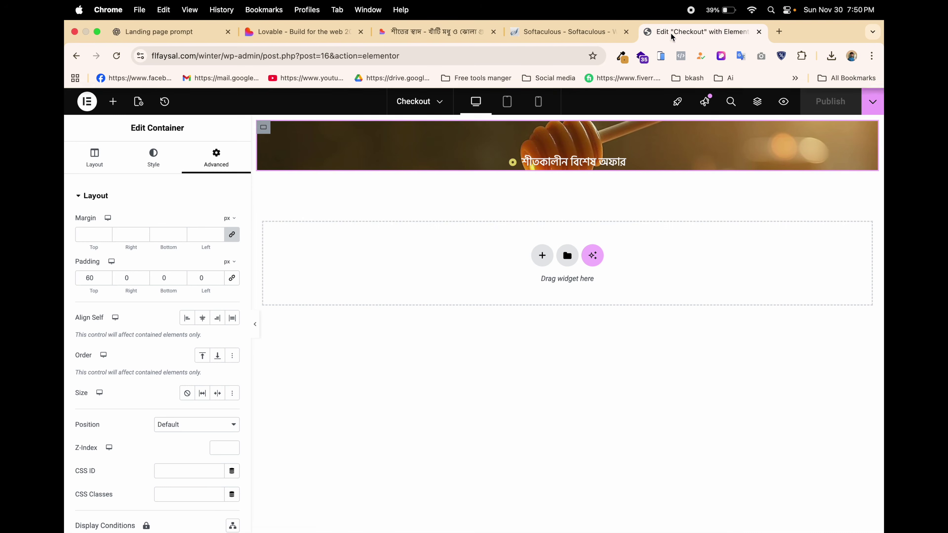
click(113, 102)
text(html)
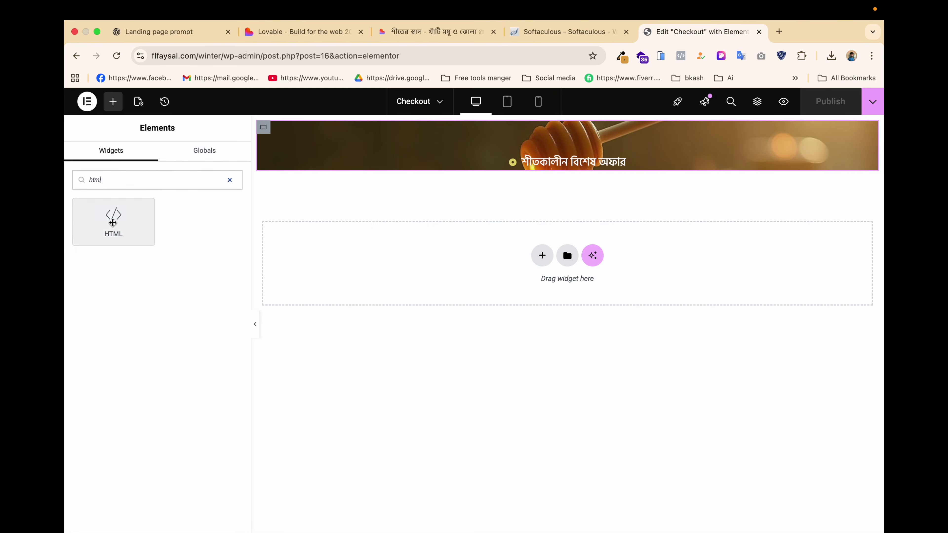
drag(112, 222, 515, 171)
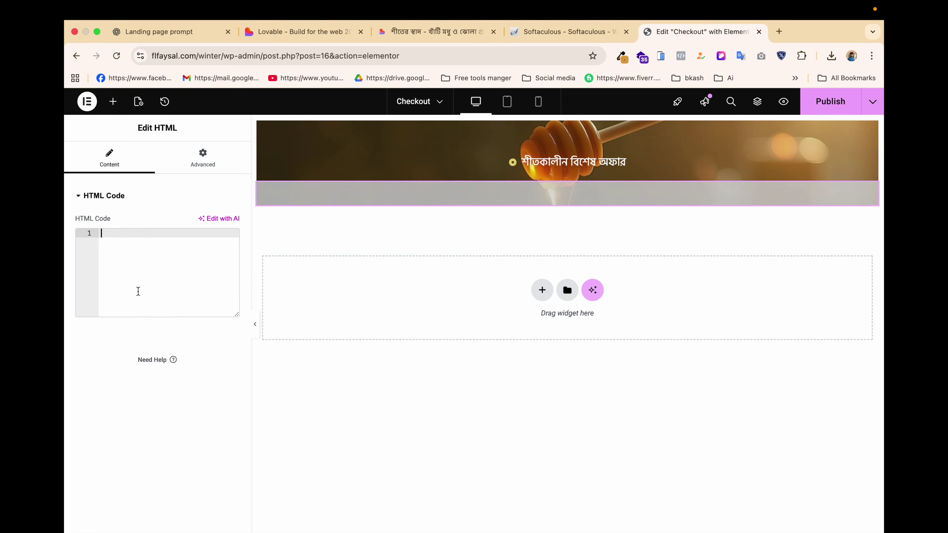
key(super+v)
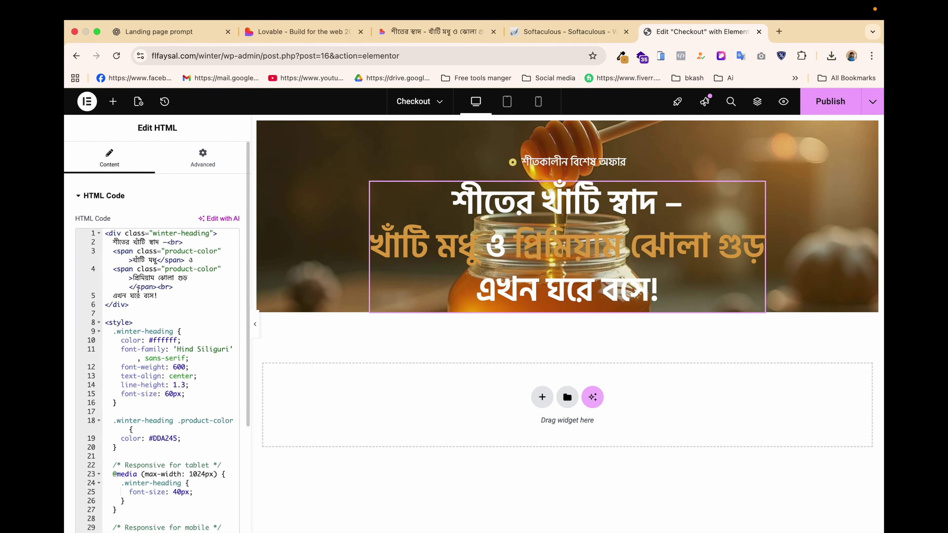
click(257, 329)
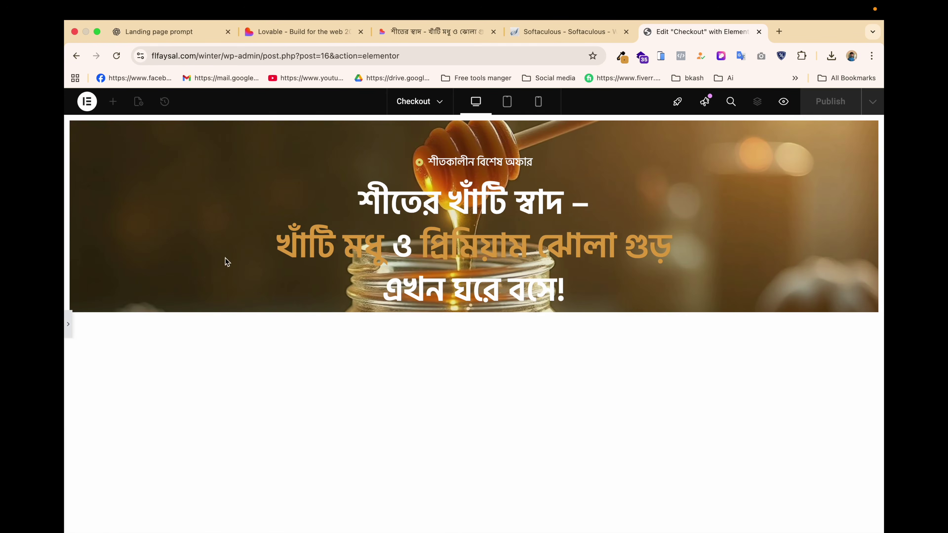
click(70, 328)
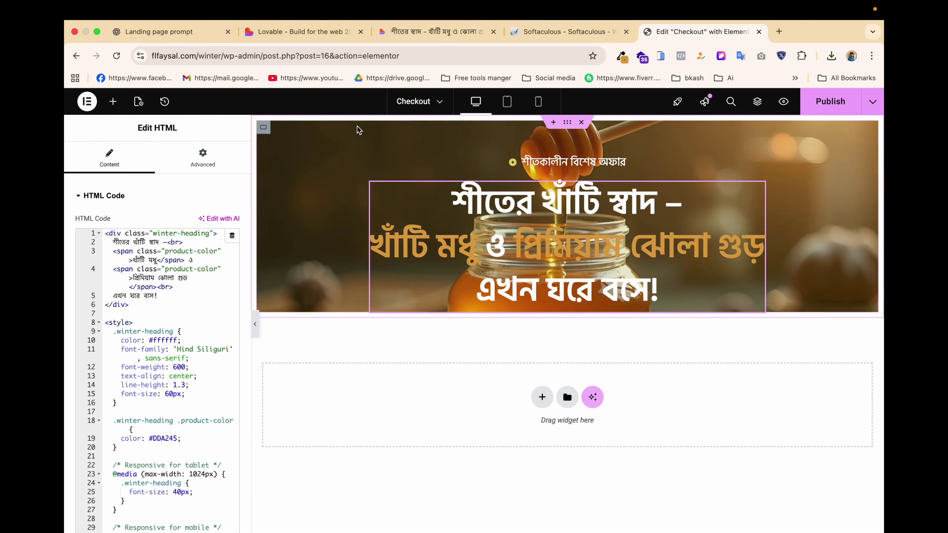
Raise the hero container's background overlay opacity slightly to darken the banner image.
click(264, 127)
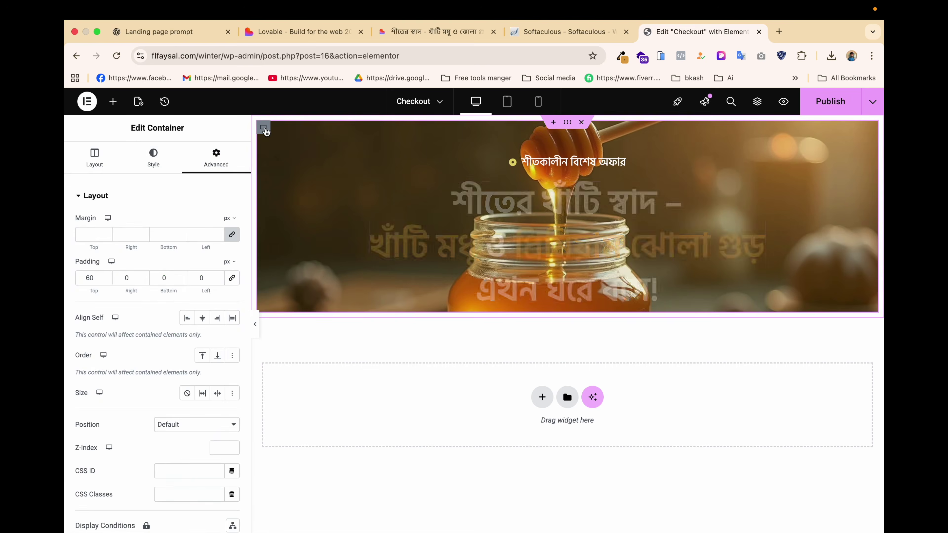
click(153, 157)
scroll(200, 353, down, 5)
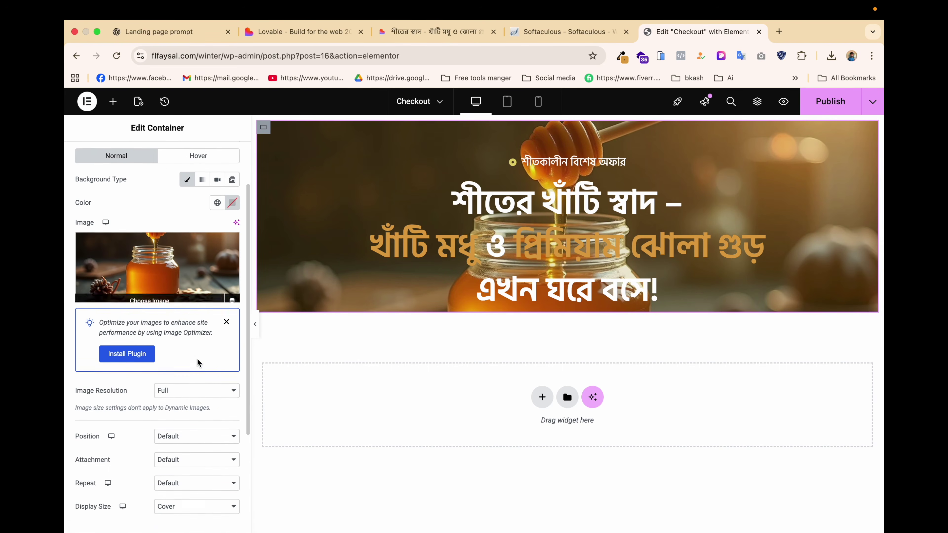
scroll(176, 413, down, 5)
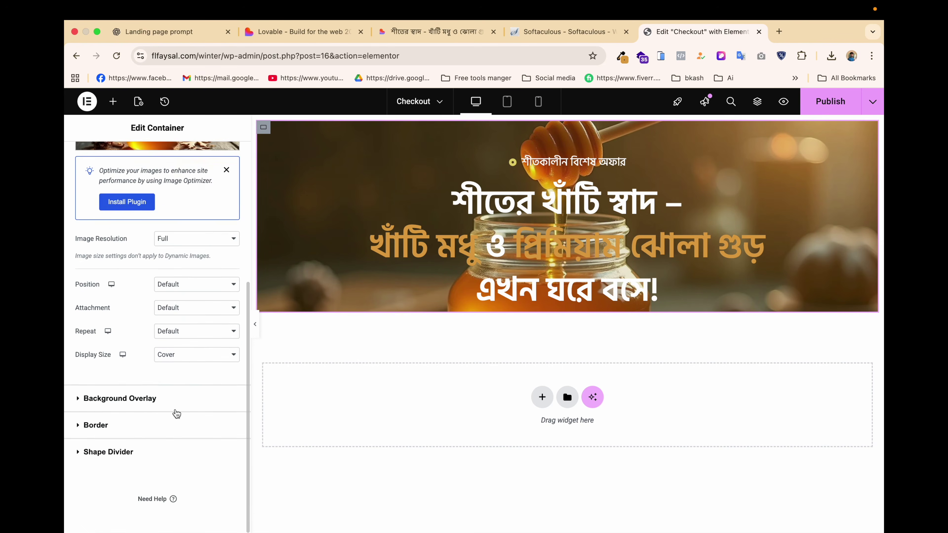
click(166, 400)
click(232, 296)
drag(215, 441, 227, 443)
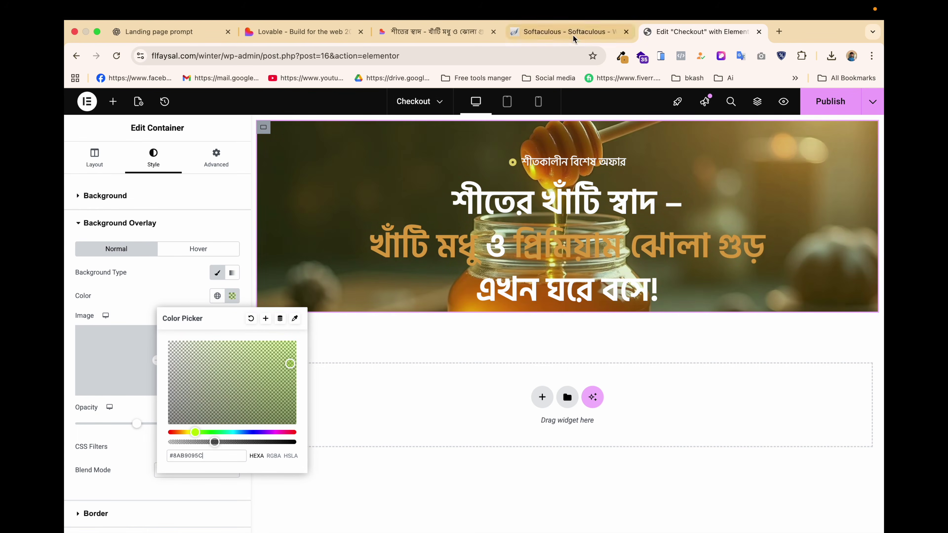
click(539, 31)
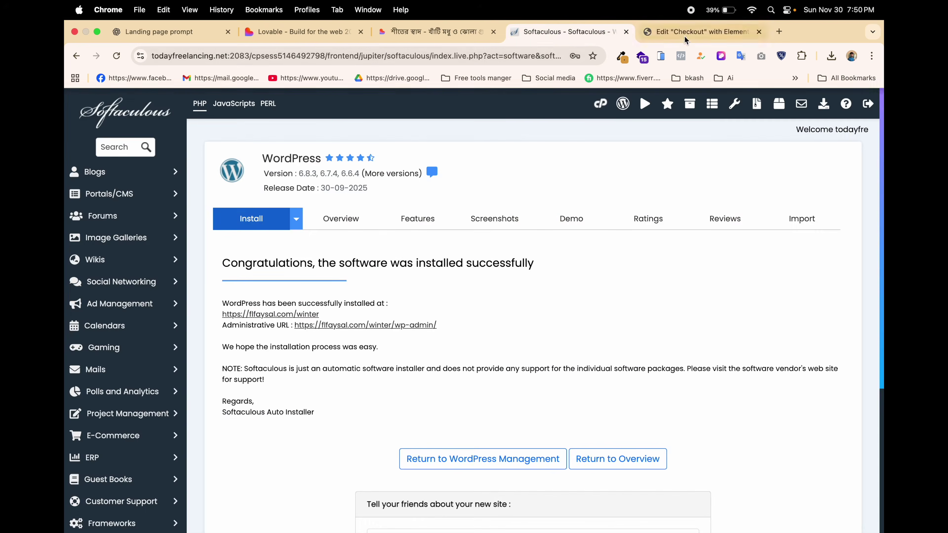
click(689, 33)
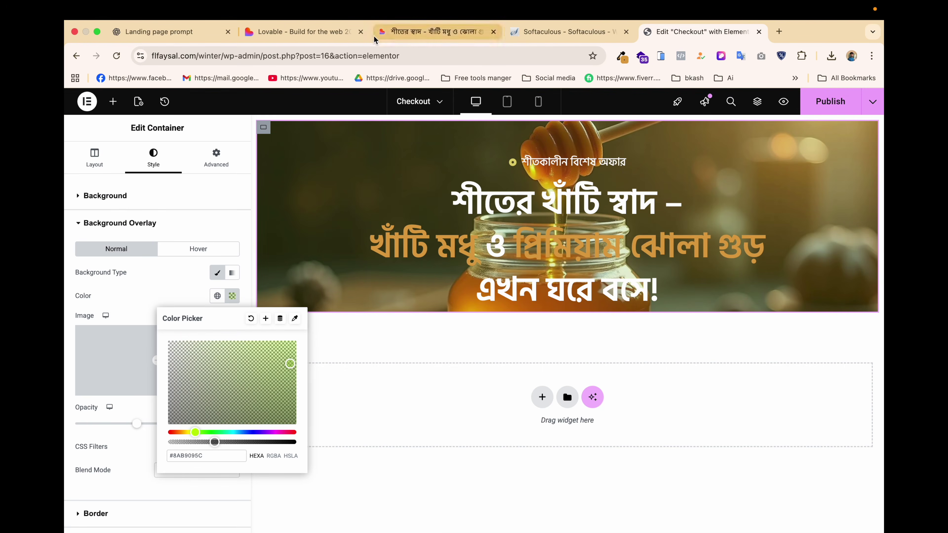
Sample the dark brown #40291B from the Lovable hero image with the outside-browser picker.
click(391, 35)
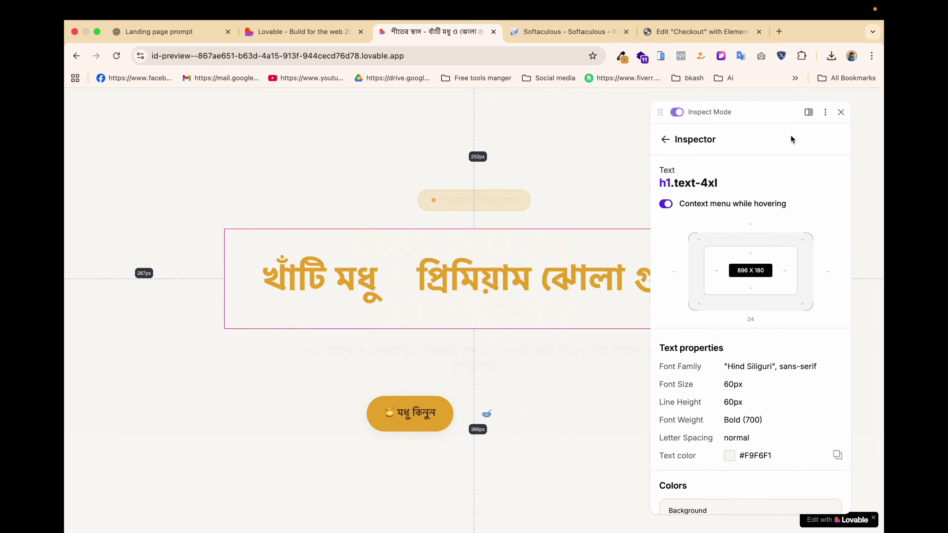
click(841, 112)
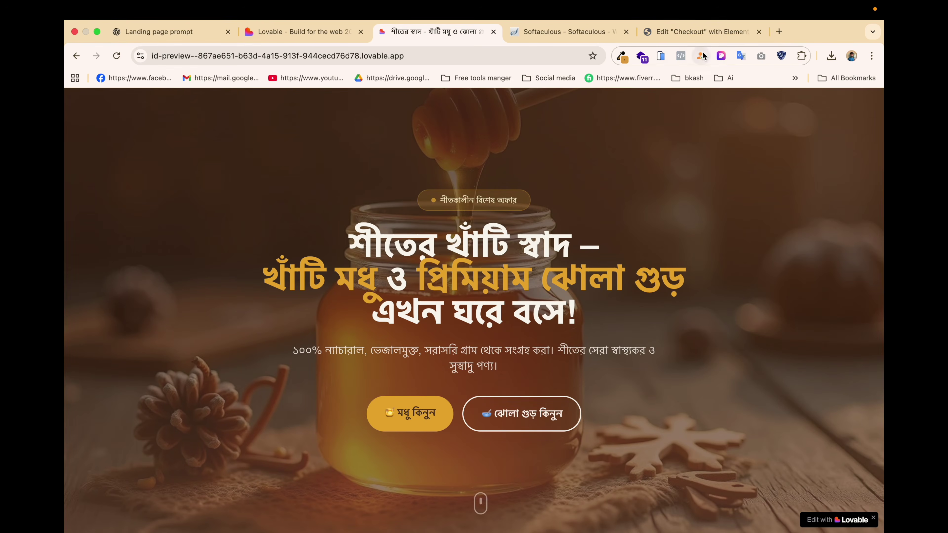
click(622, 56)
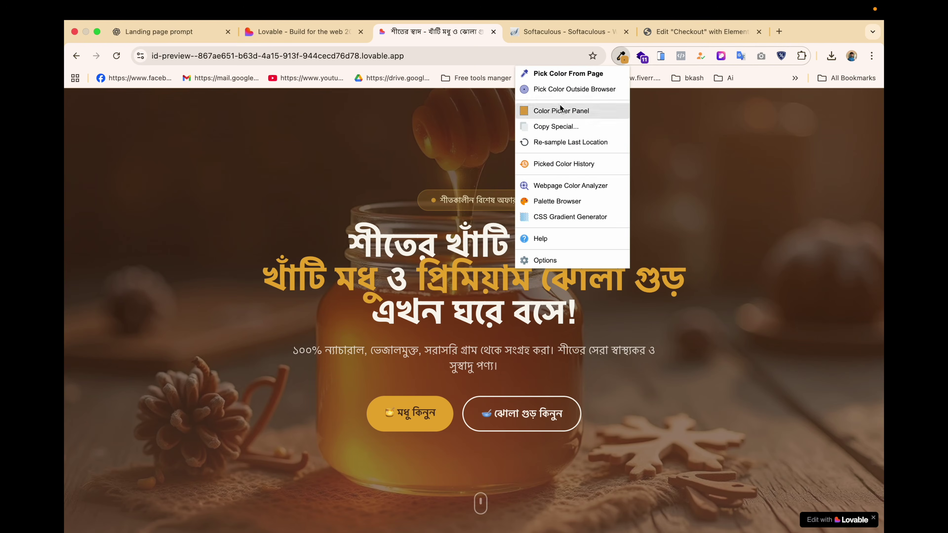
click(555, 89)
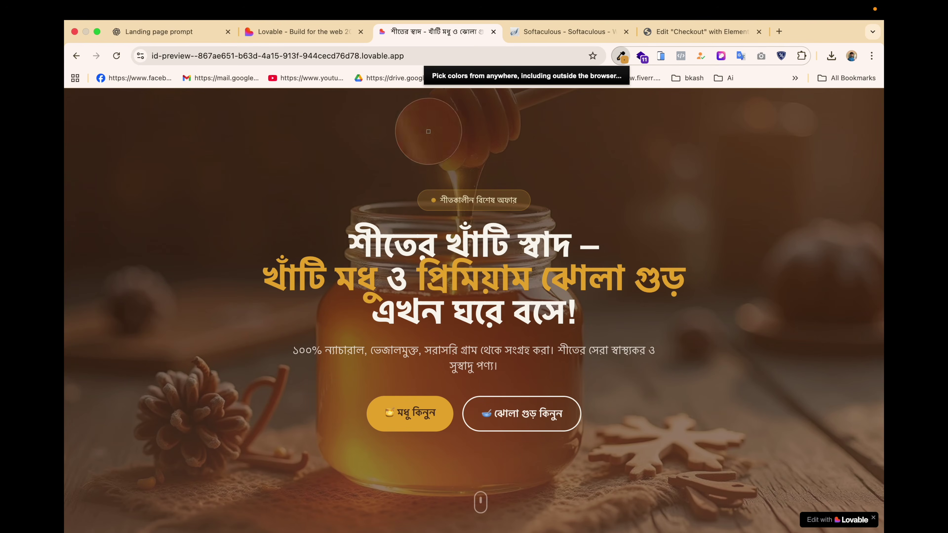
click(255, 222)
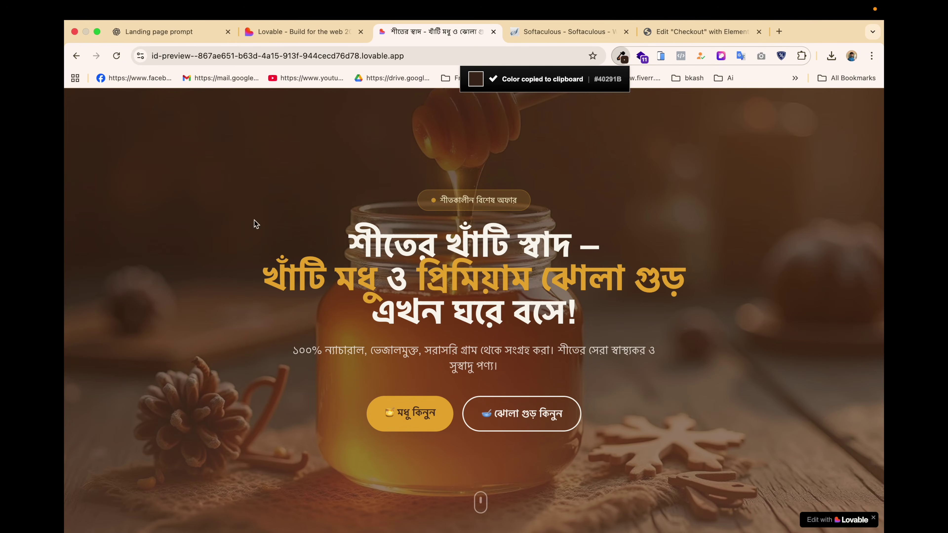
click(658, 31)
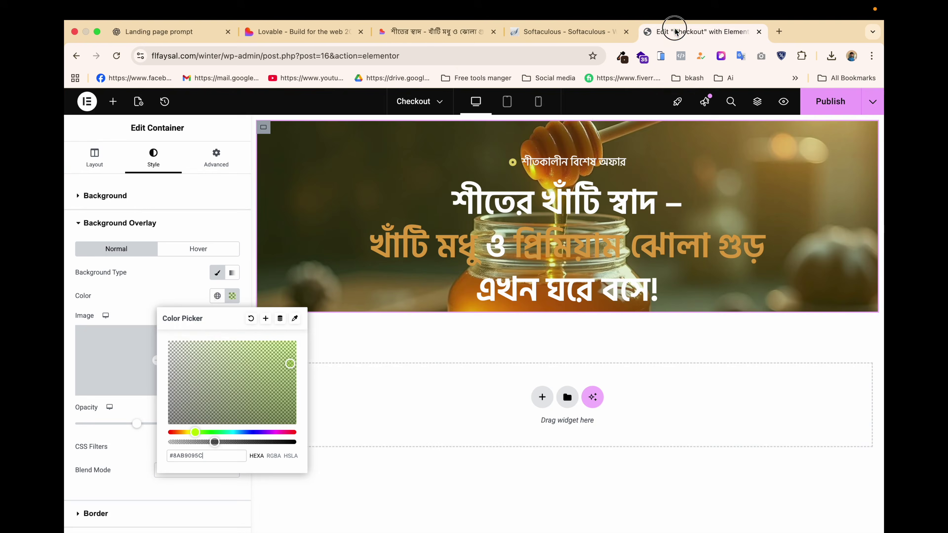
Set the hero overlay colour to #40291B, preview the hero, and save the page.
click(200, 453)
key(super+v)
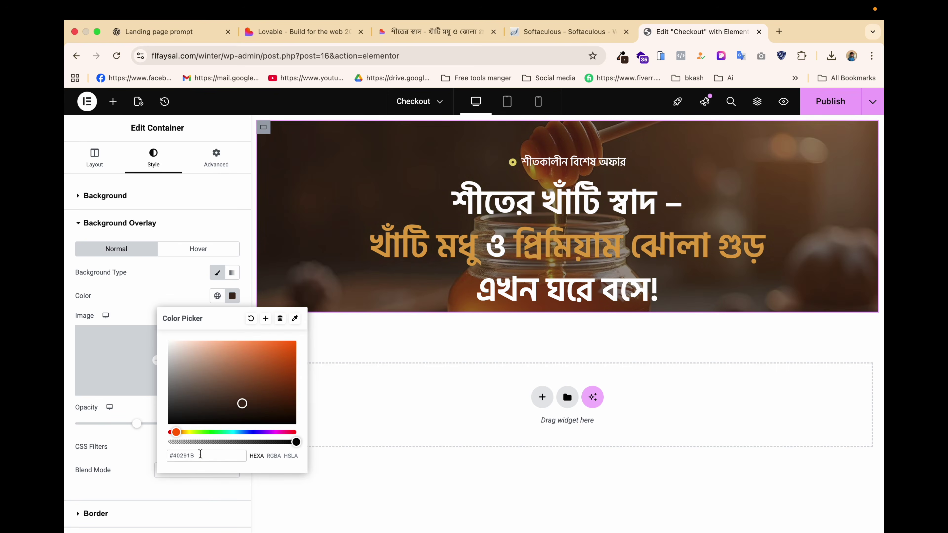
click(415, 473)
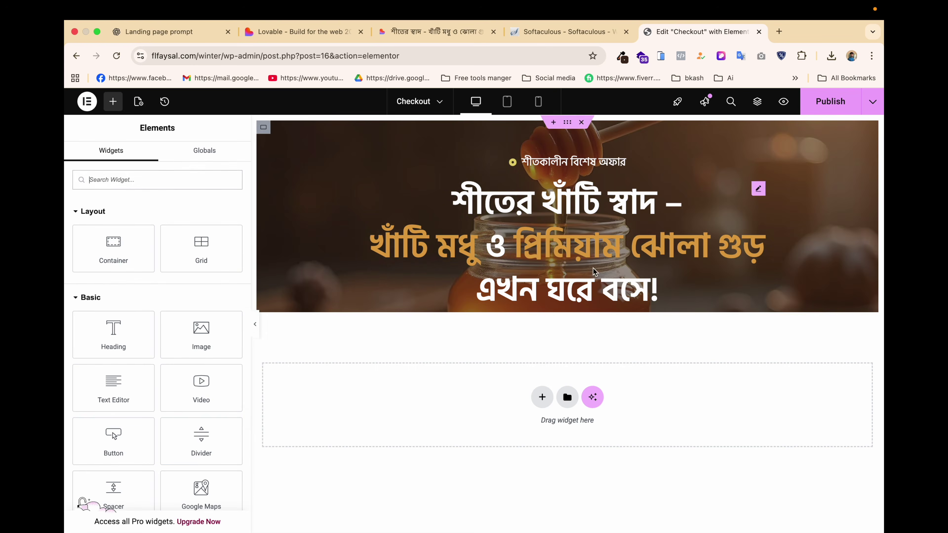
click(254, 325)
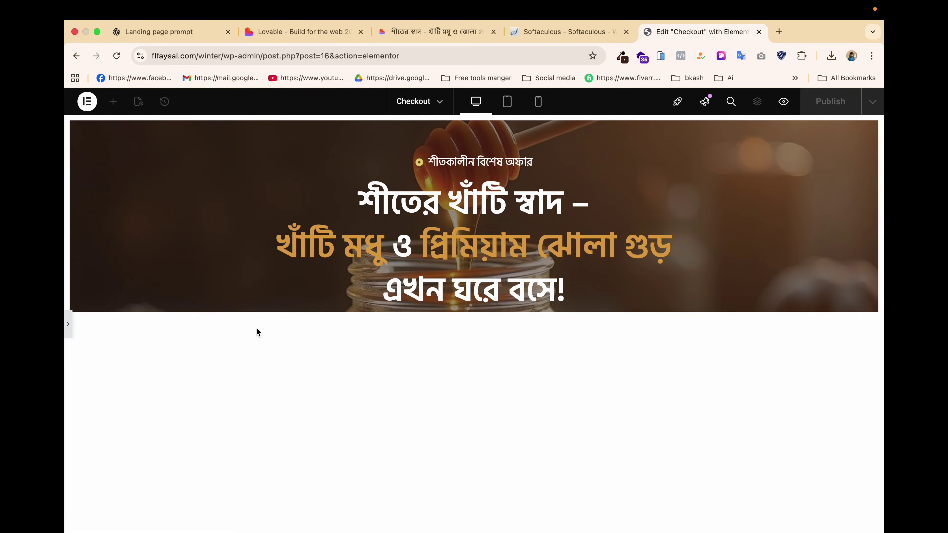
click(71, 322)
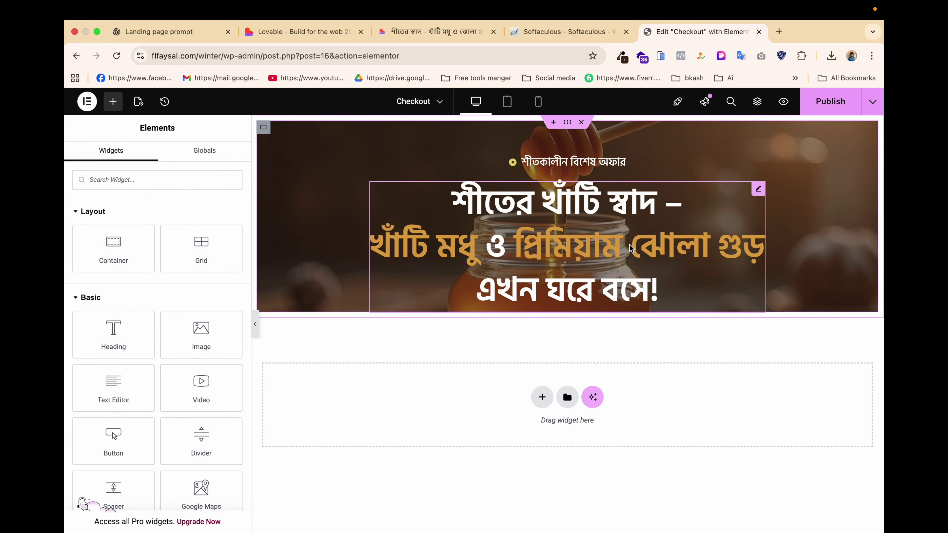
key(super+s)
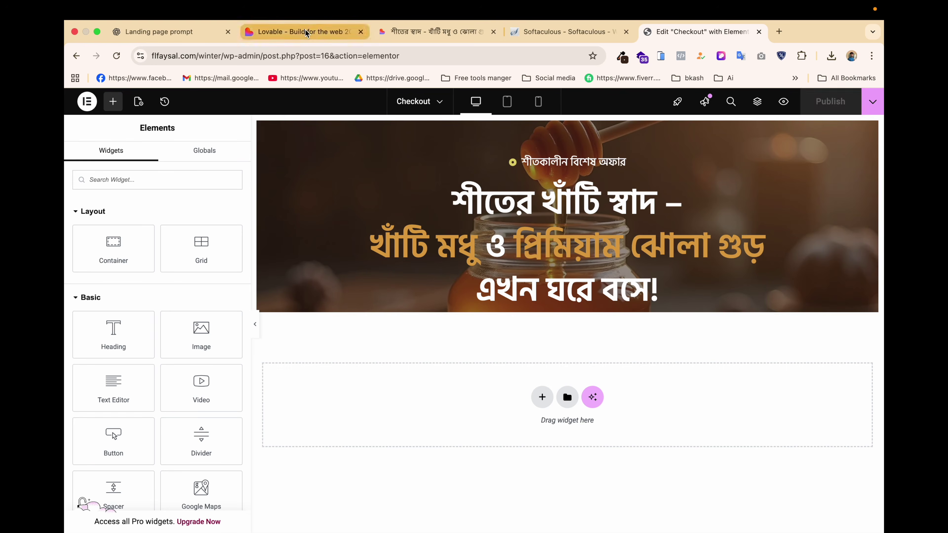
Copy the Bengali description paragraph below the Lovable hero heading.
click(323, 33)
click(433, 33)
scroll(397, 298, down, 3)
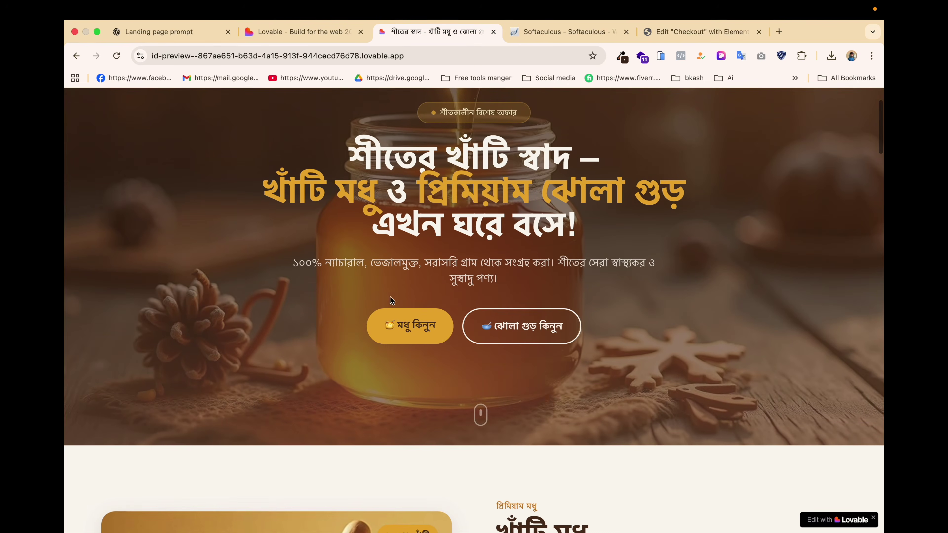
drag(294, 263, 539, 289)
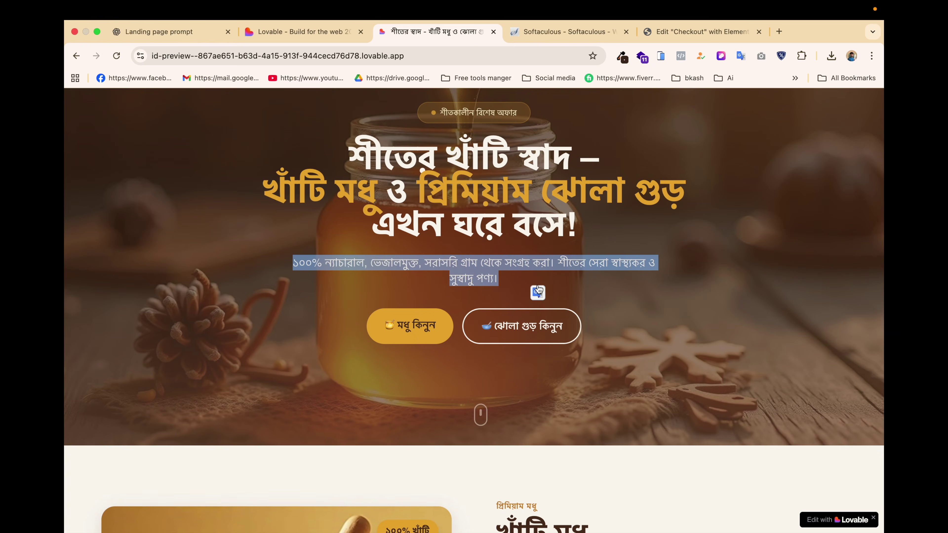
click(655, 31)
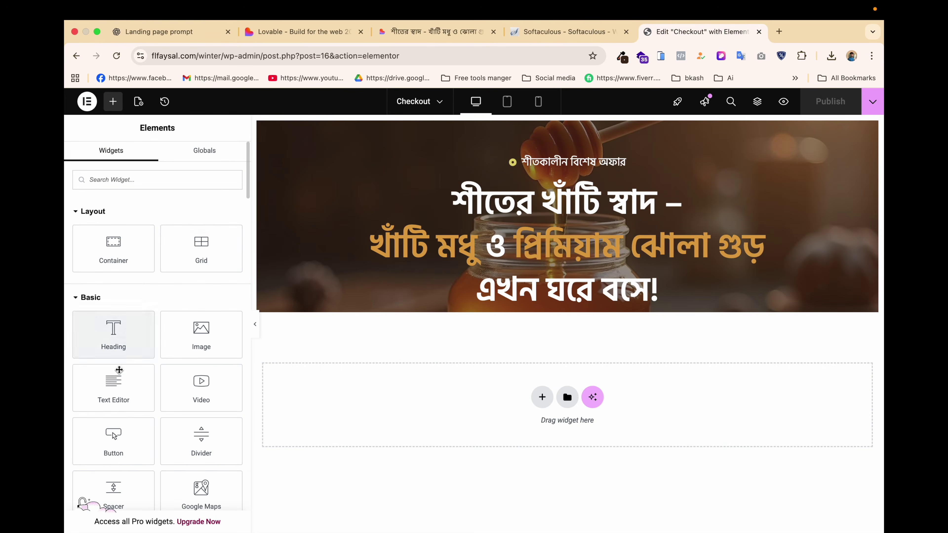
Add a Text Editor under the headline with the pasted Bengali paragraph in white #FFFEFE.
drag(116, 388, 583, 306)
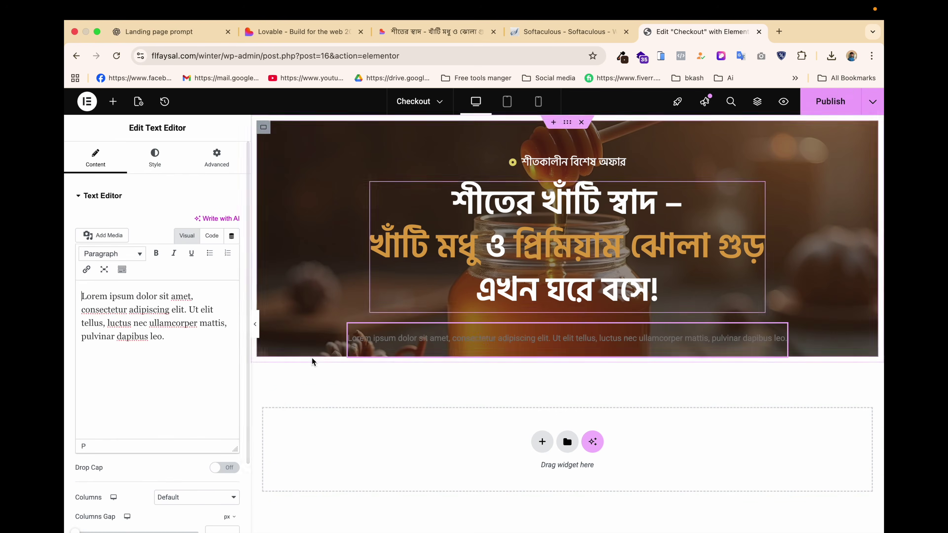
key(ctrl+a)
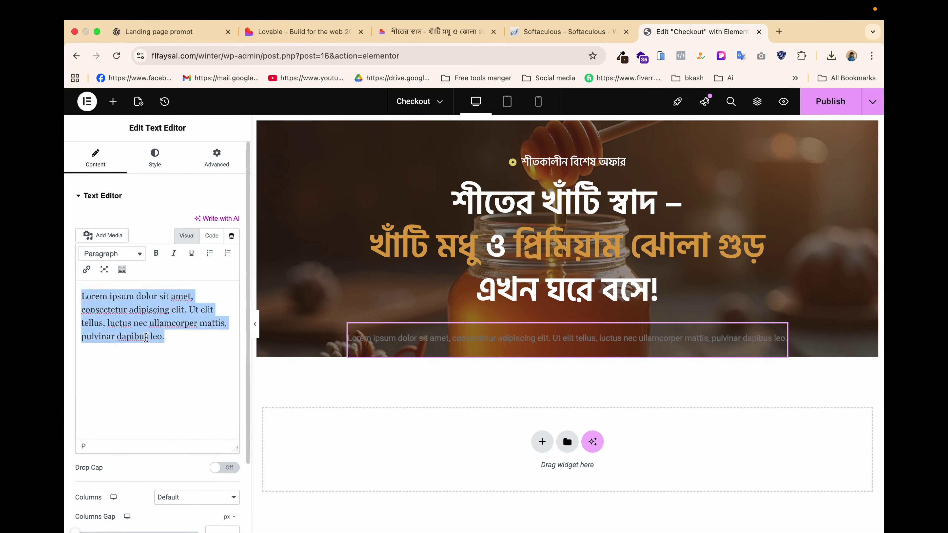
key(ctrl+v)
click(165, 163)
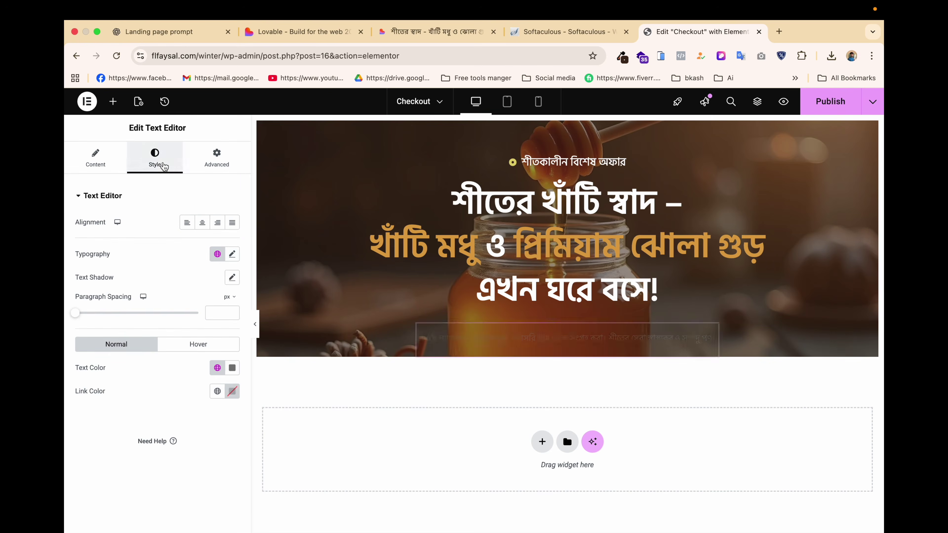
click(232, 368)
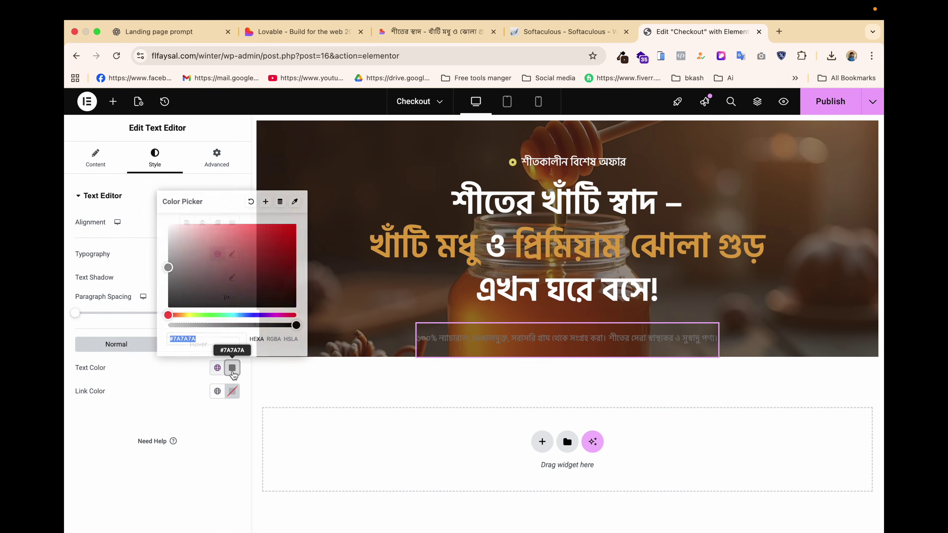
text(#FFFEFE)
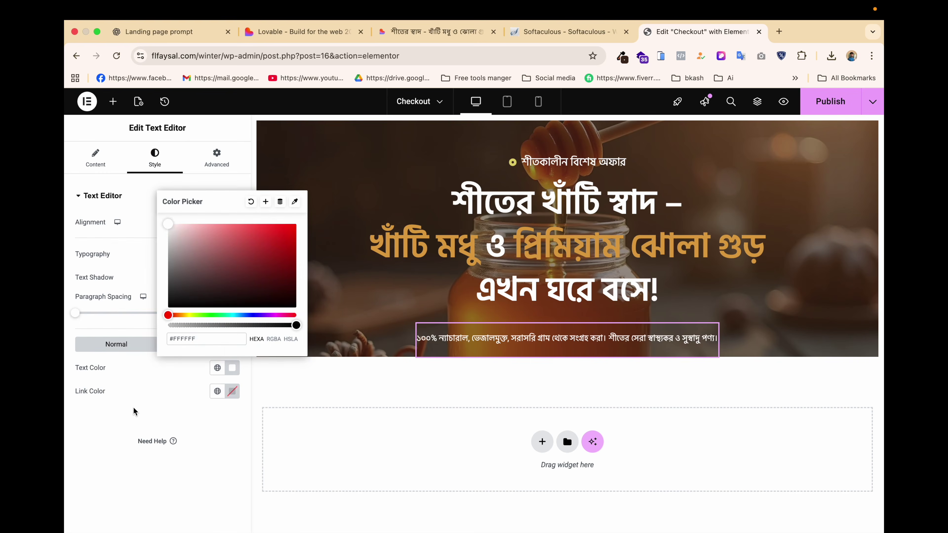
click(134, 411)
Set the paragraph's typography to Hind Siliguri at 25px.
click(232, 254)
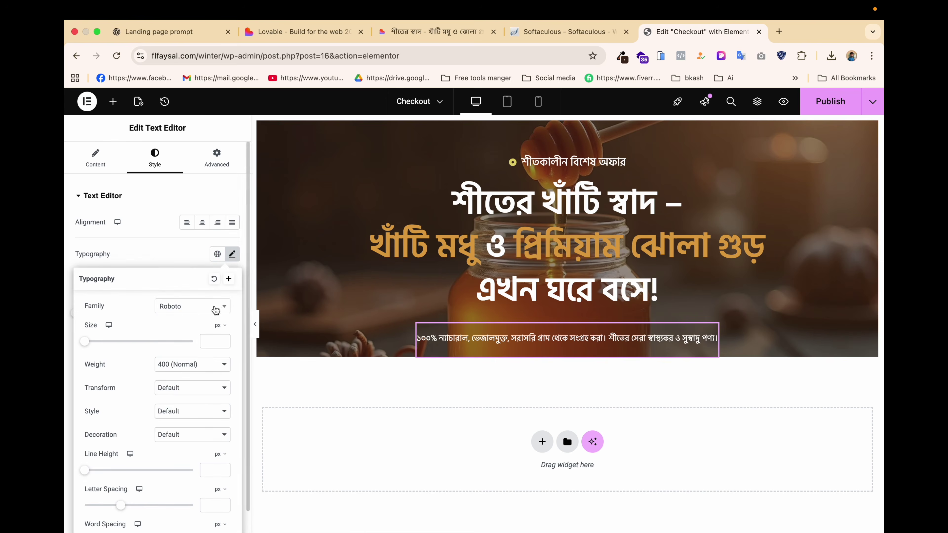
click(197, 308)
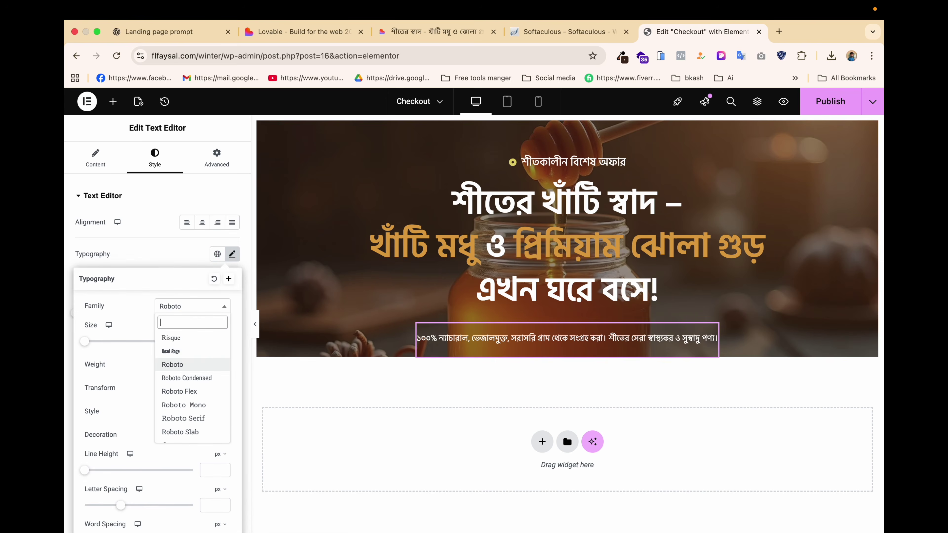
text(hoidn)
key(BackSpace)
key(BackSpace)
key(BackSpace)
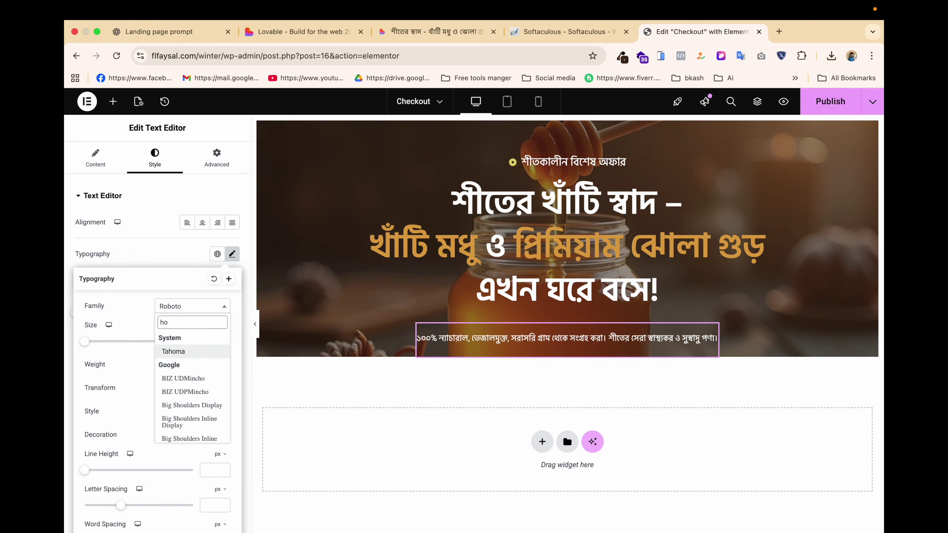
key(BackSpace)
text(ind)
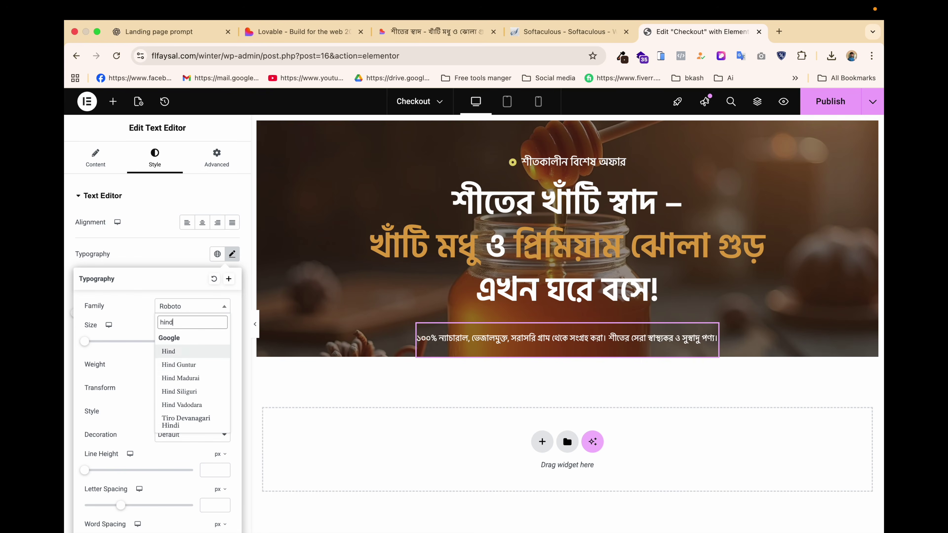
click(188, 392)
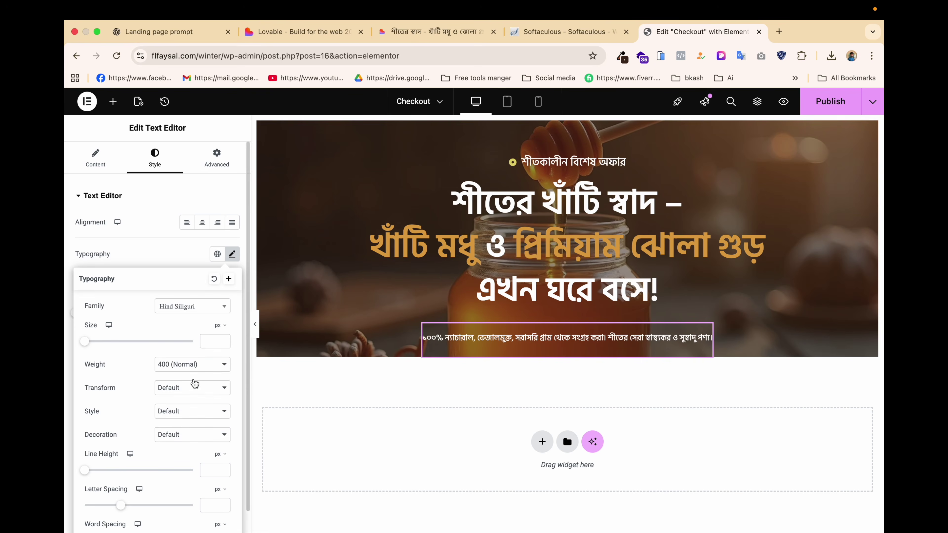
click(210, 341)
text(25)
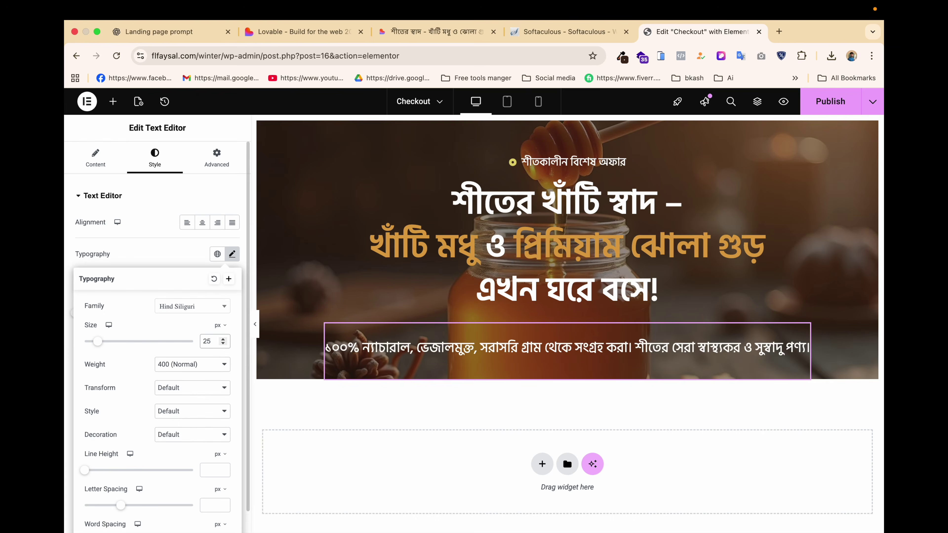
click(472, 37)
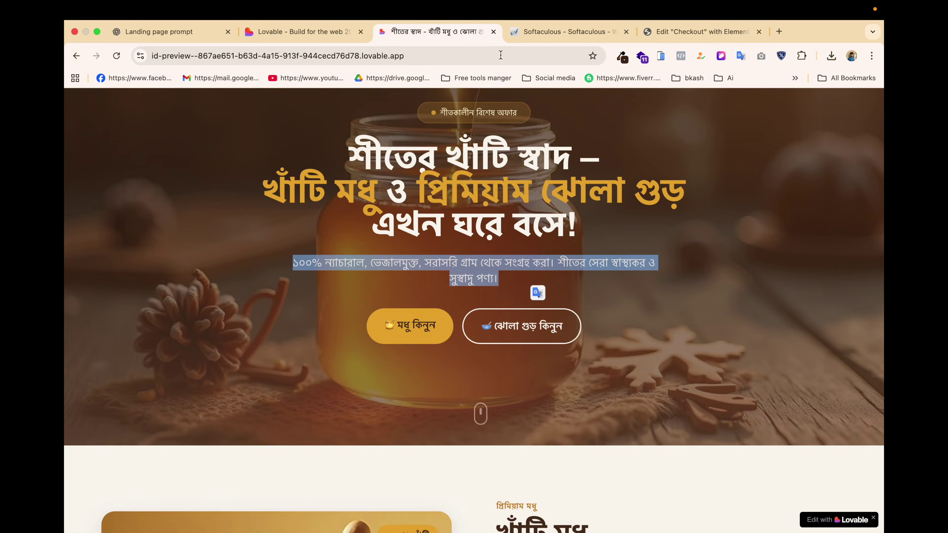
Inspect the Lovable hero paragraph's text: Hind Siliguri, 20px, regular weight, colour #DBD6D0.
click(721, 55)
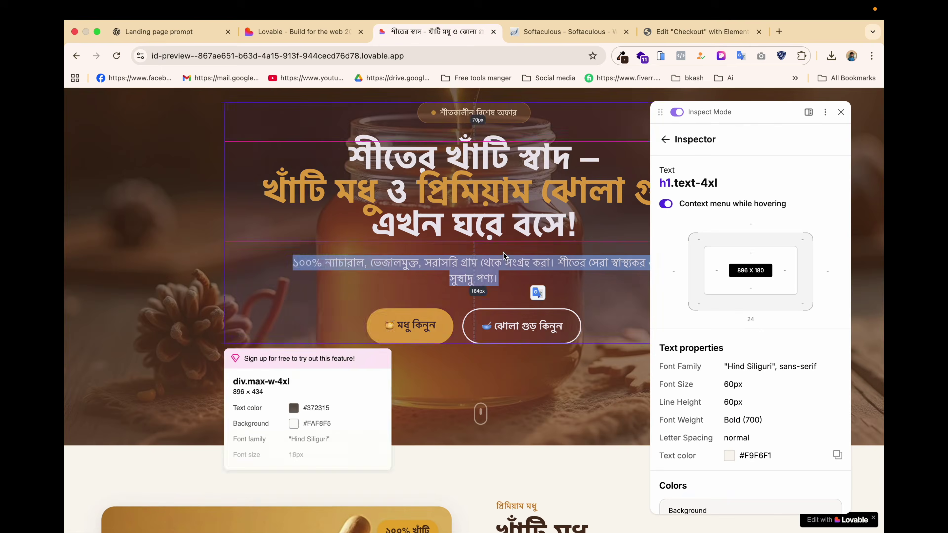
click(500, 266)
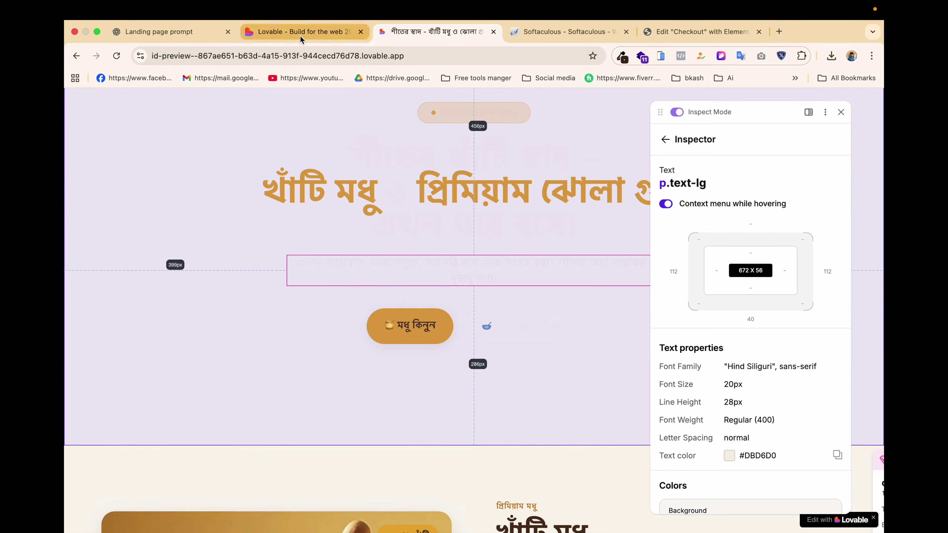
click(301, 37)
click(692, 32)
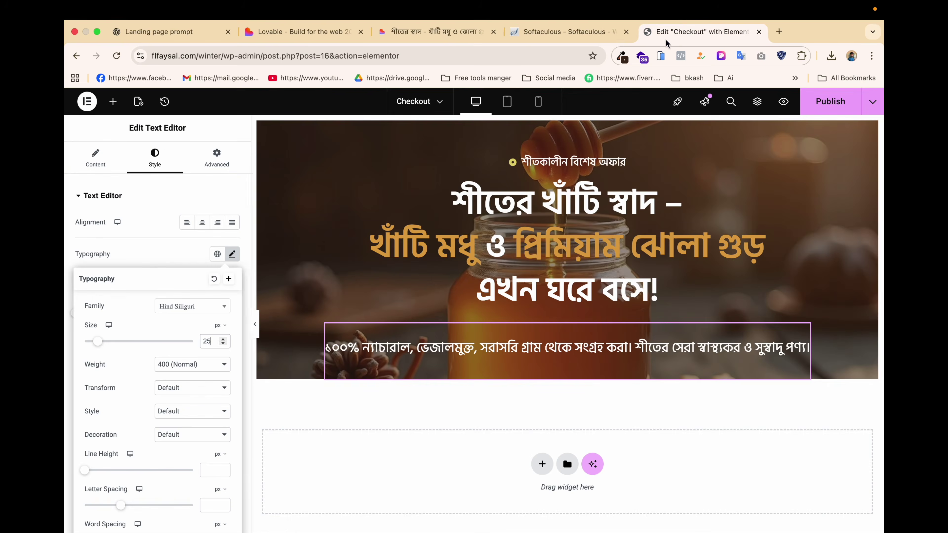
Reduce the hero paragraph's font size step by step down to 20px.
click(224, 343)
click(224, 344)
click(224, 344)
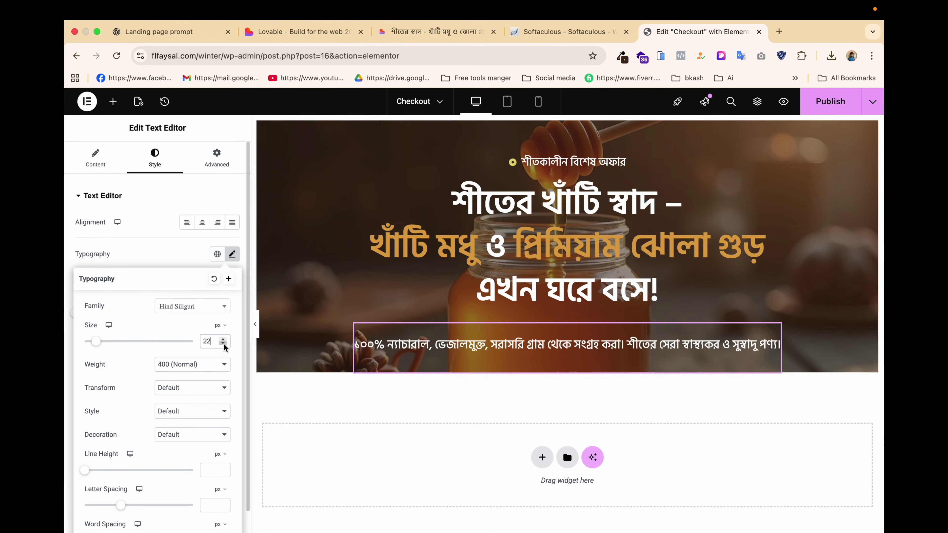
click(224, 344)
click(223, 344)
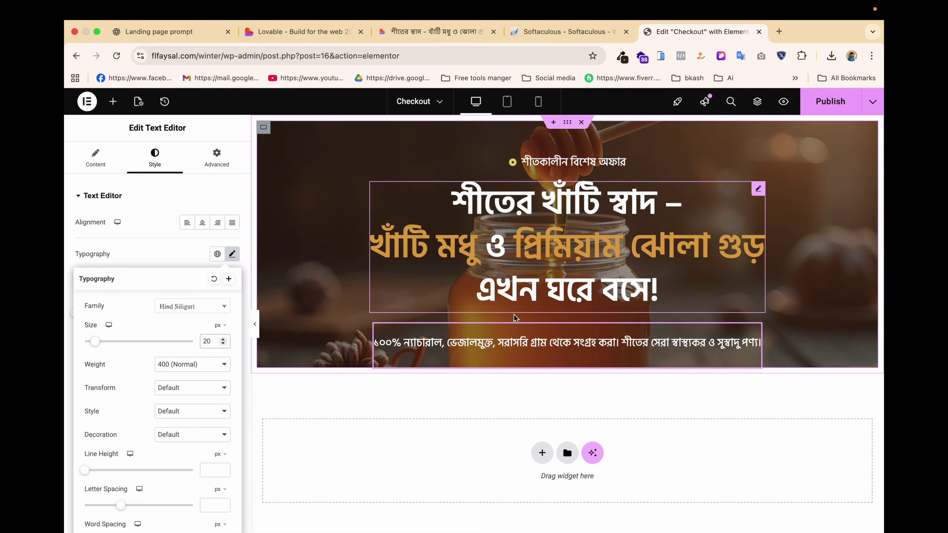
click(752, 331)
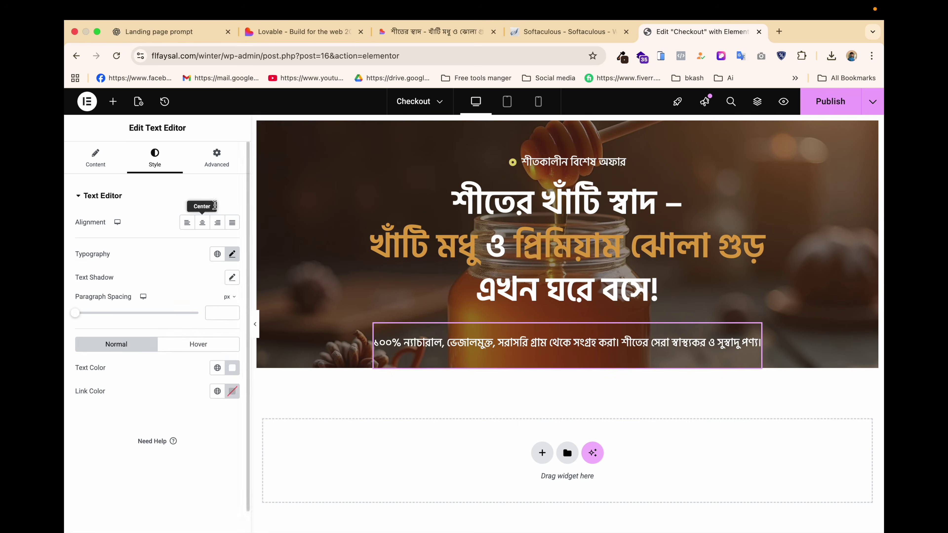
Set the hero paragraph's padding to 0 on all sides and update the checkout page.
click(217, 157)
click(232, 278)
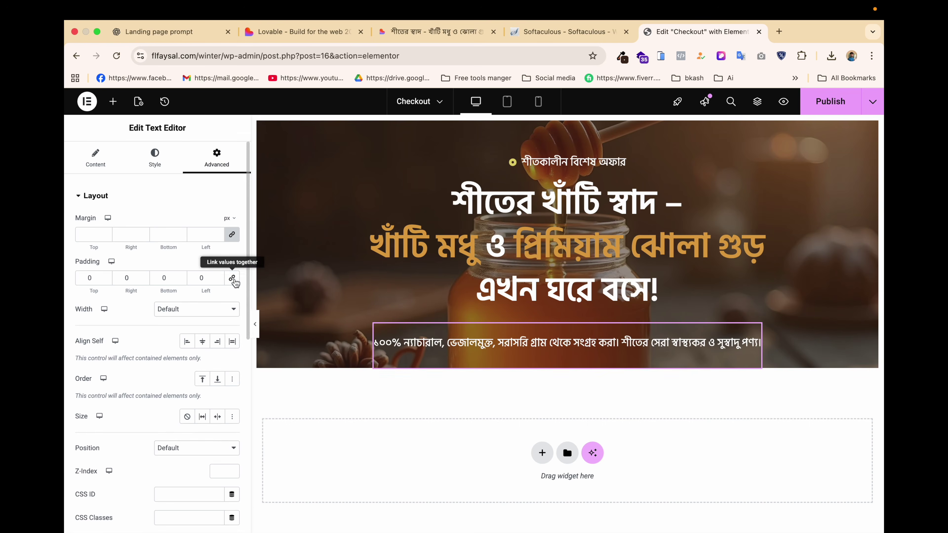
click(839, 106)
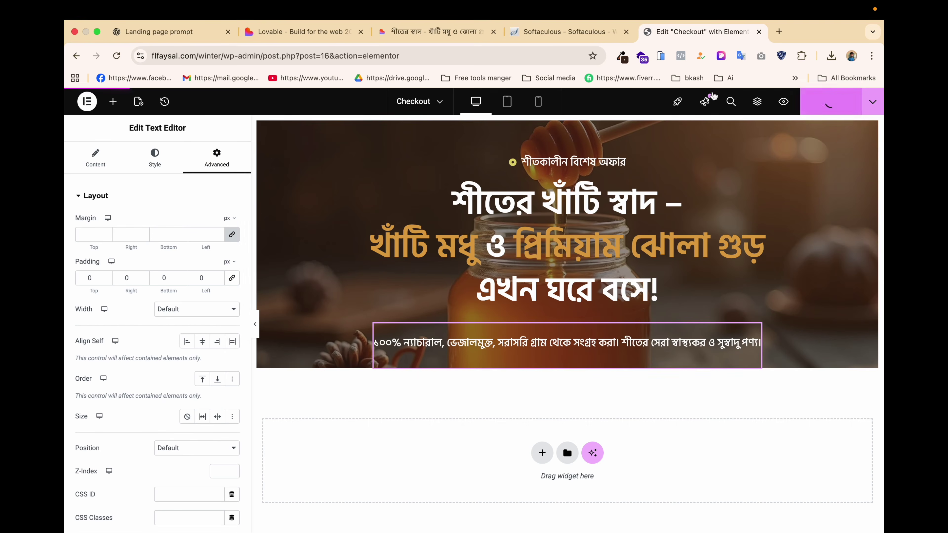
click(412, 30)
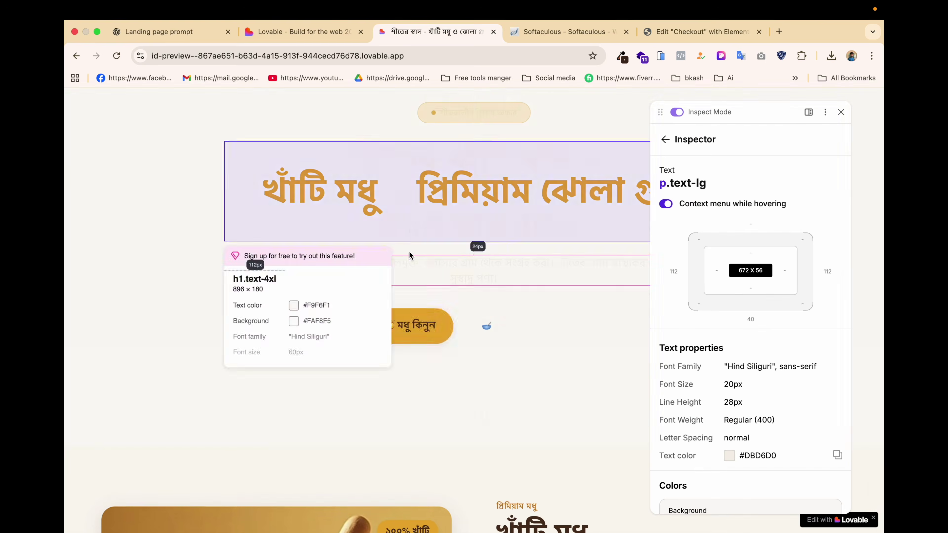
Turn off the Lovable inspector and read the labels of the two hero buttons.
click(844, 117)
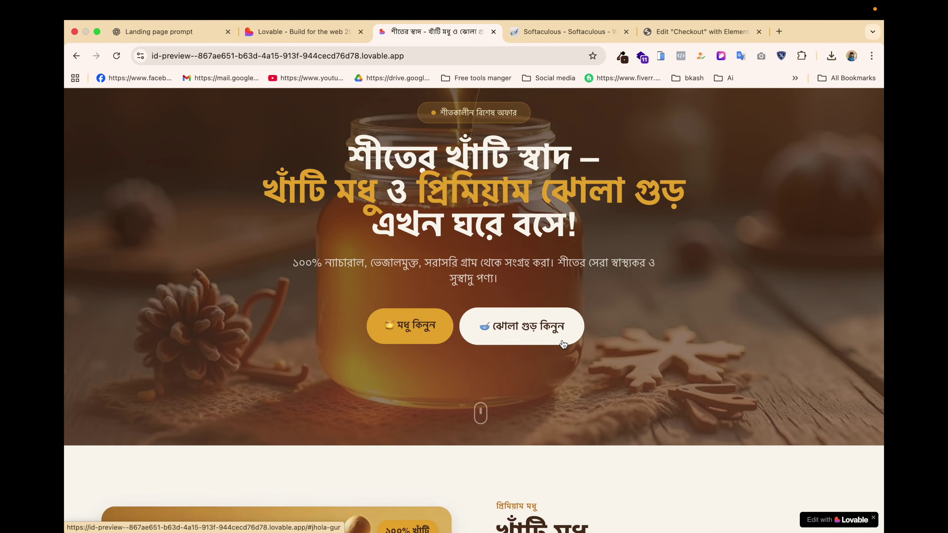
drag(313, 322, 630, 330)
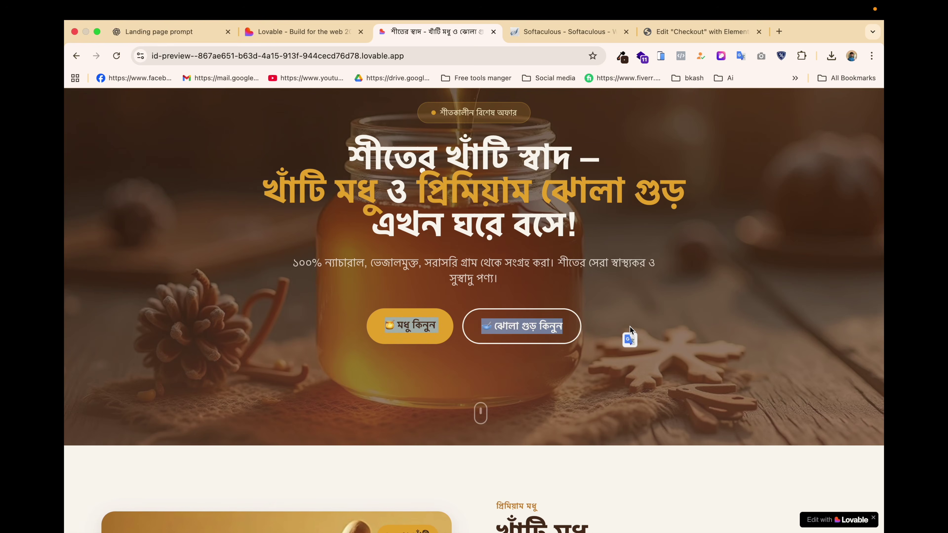
click(609, 317)
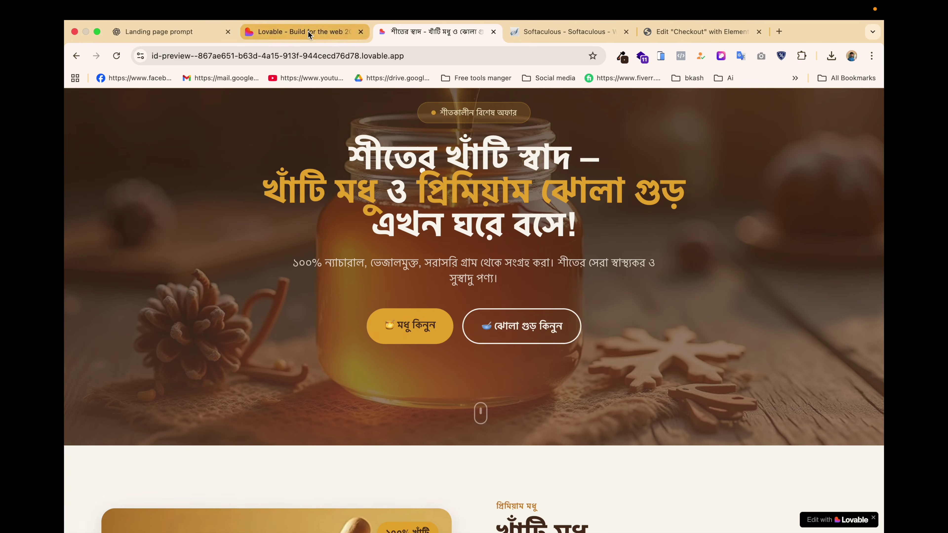
click(298, 31)
click(682, 31)
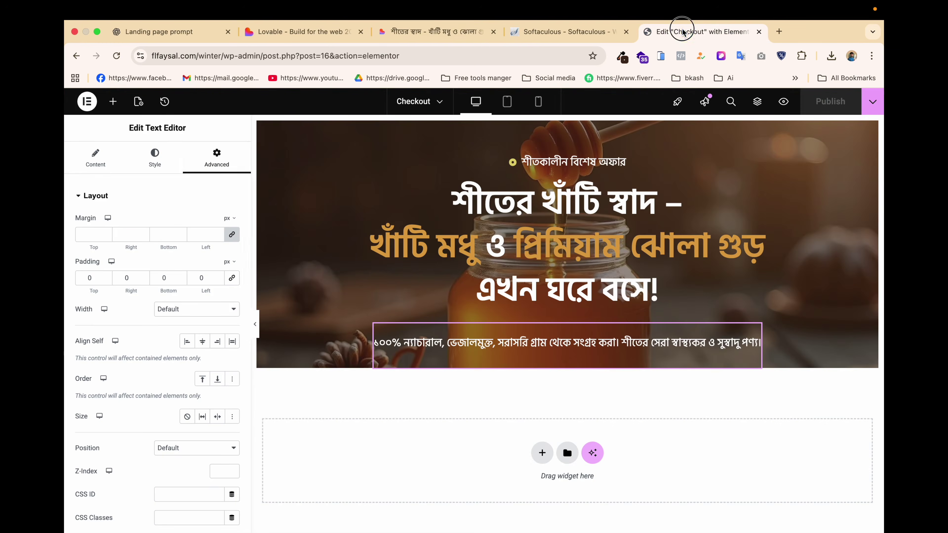
Place a new Container below the hero paragraph and drop a Button widget inside it.
click(113, 101)
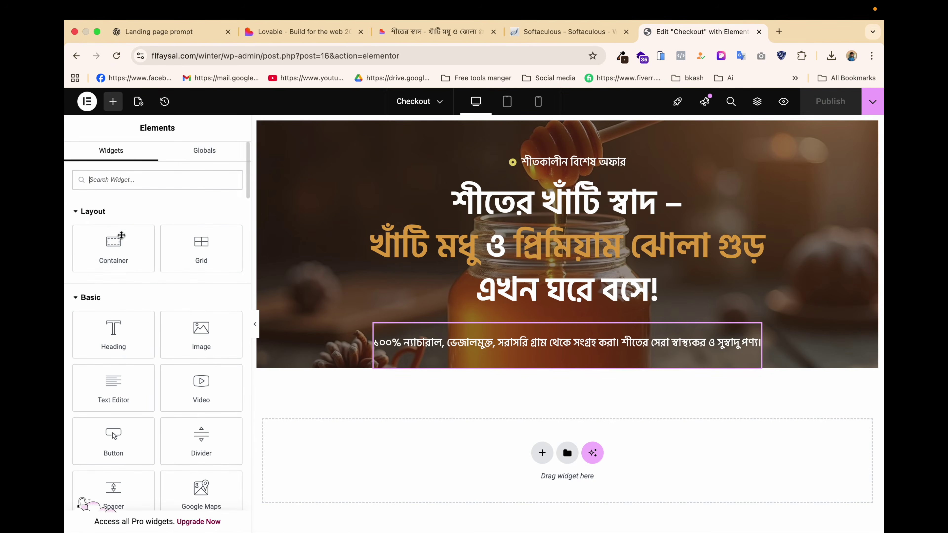
drag(114, 247, 537, 359)
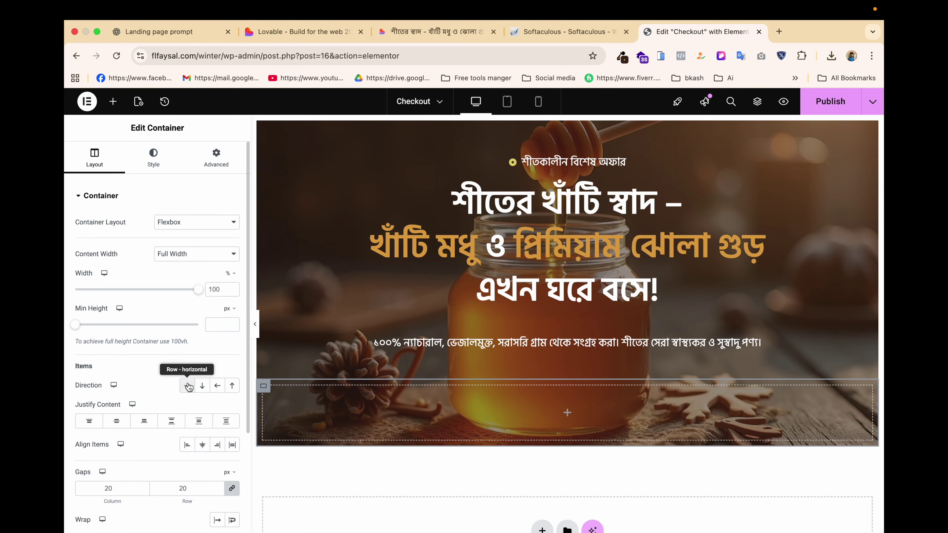
click(113, 101)
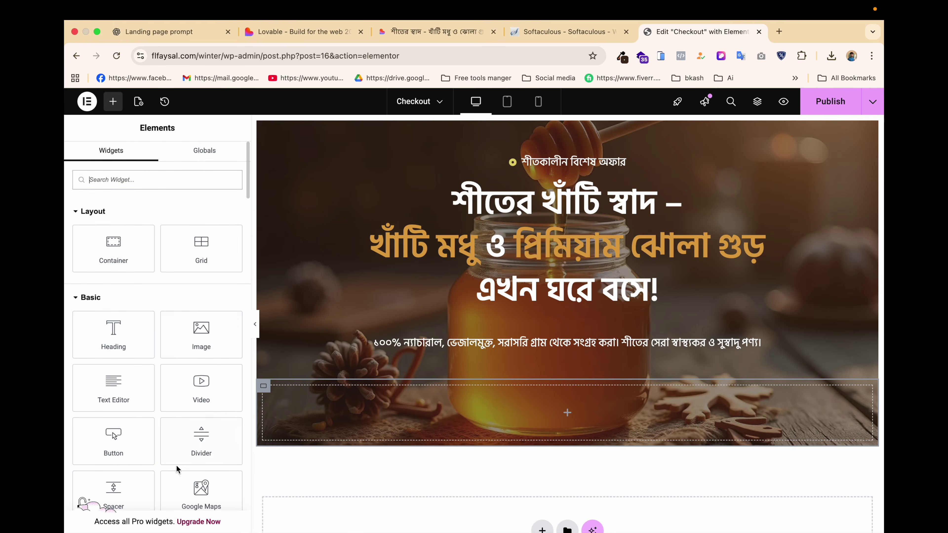
drag(113, 441, 444, 421)
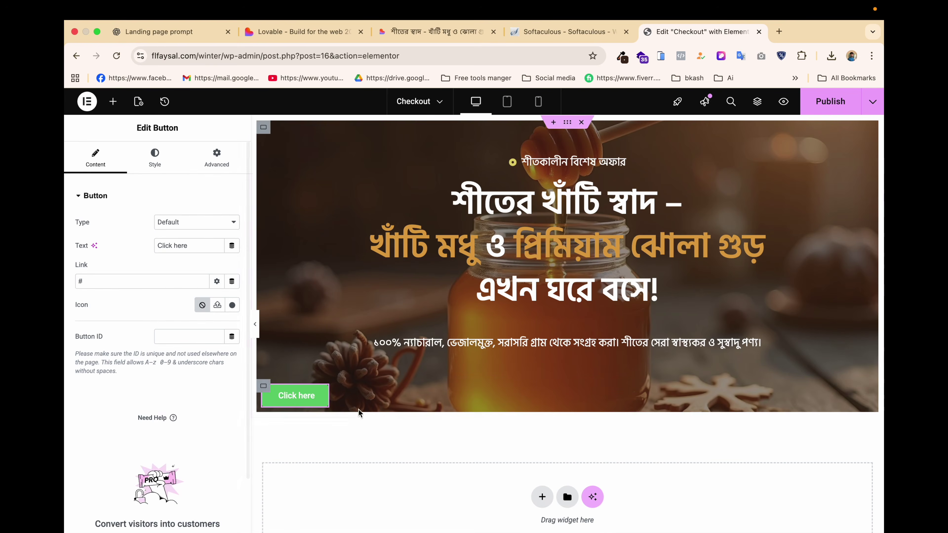
Duplicate the Click here button and centre both buttons with the container's Justify Content set to Center.
right_click(309, 391)
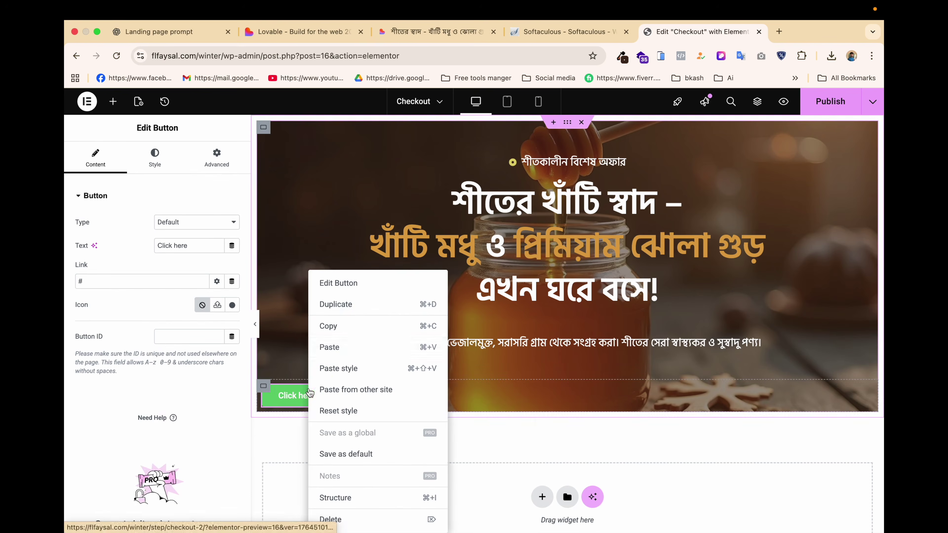
click(349, 305)
click(264, 387)
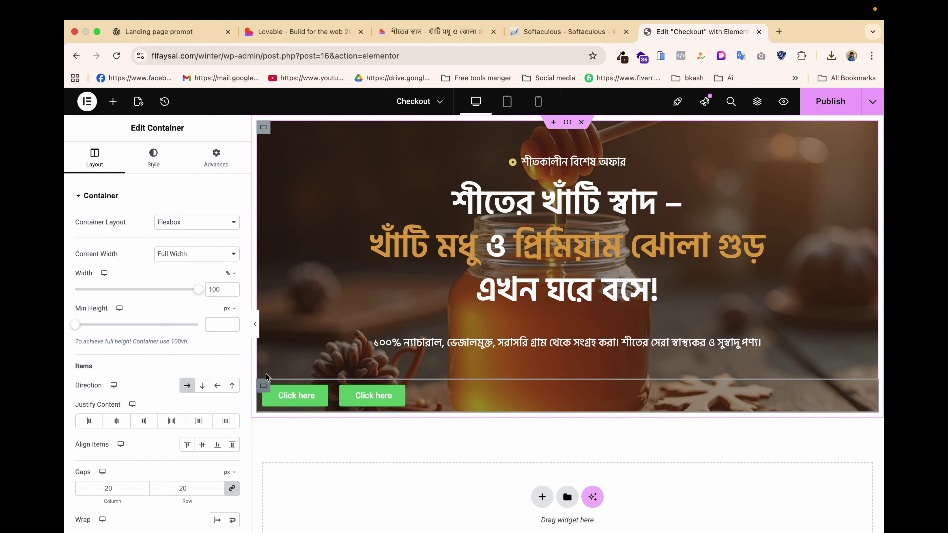
click(169, 422)
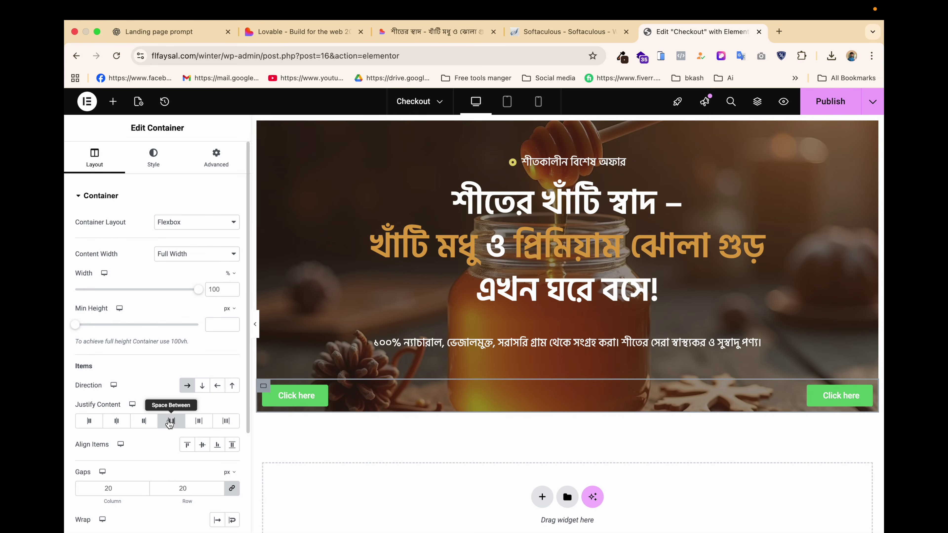
click(198, 425)
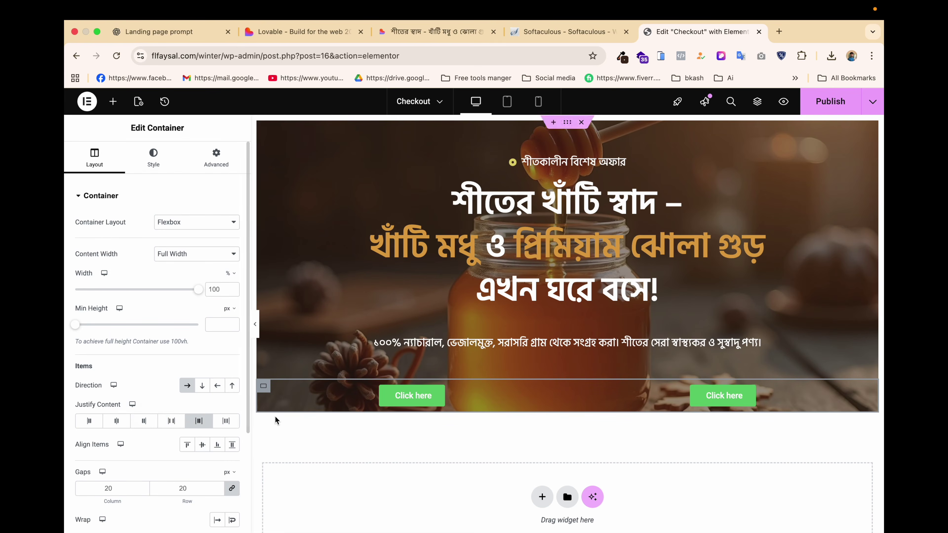
click(118, 422)
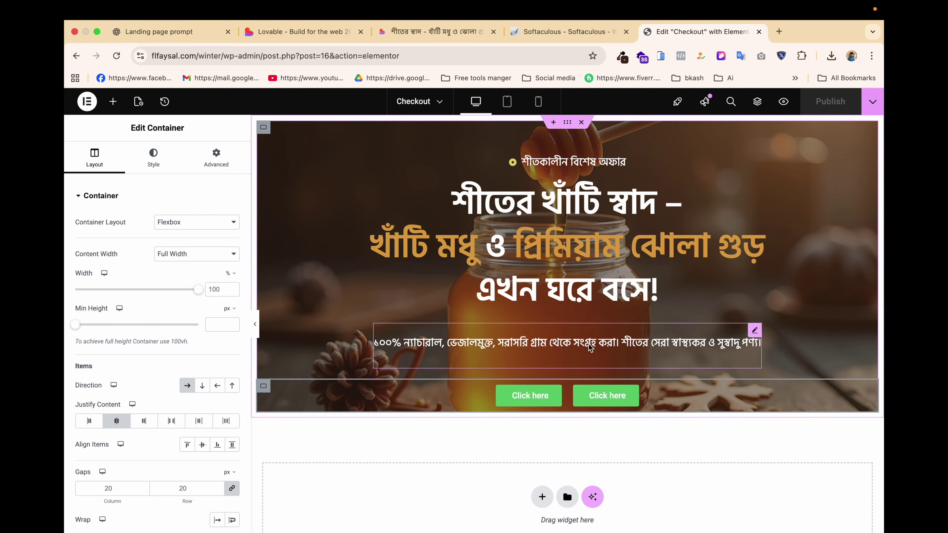
click(754, 332)
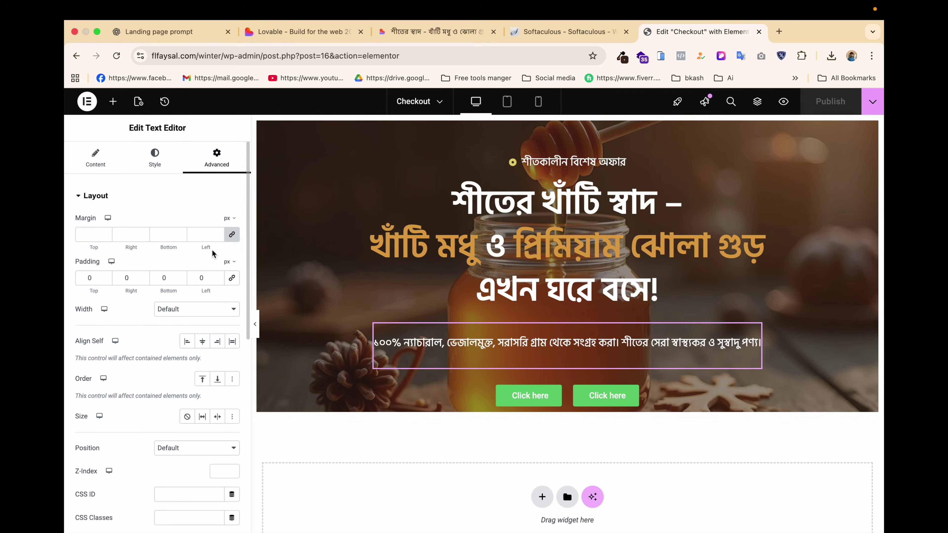
click(94, 163)
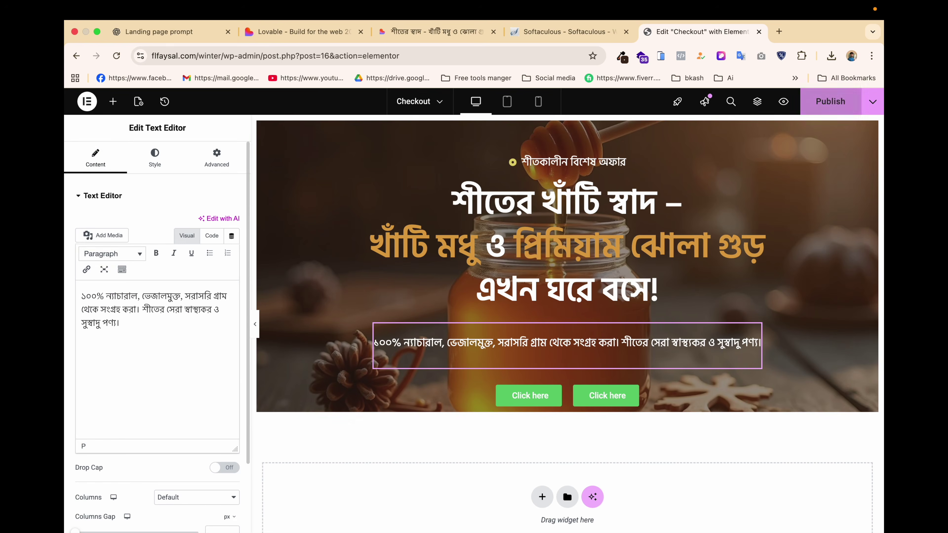
Zero the hero paragraph's margins and padding, then give it a -50 px top margin.
click(215, 165)
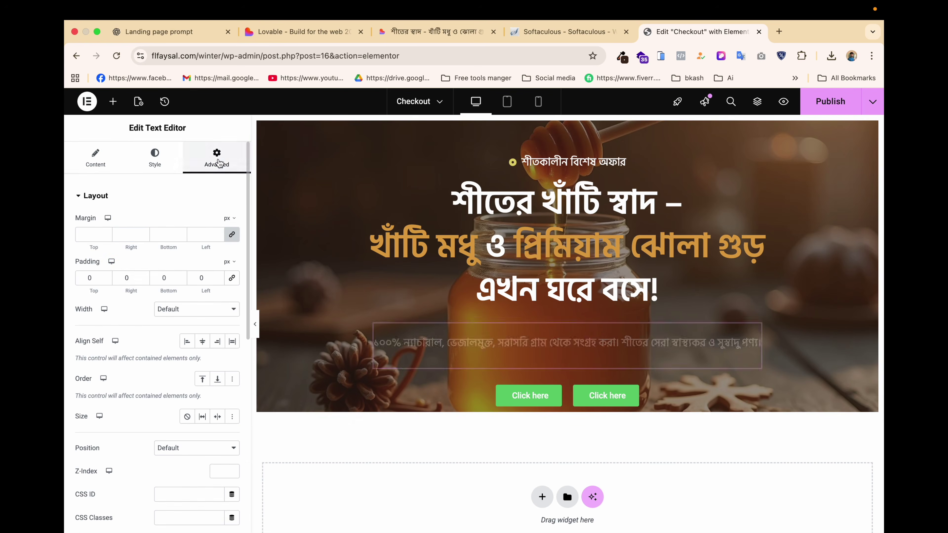
click(230, 236)
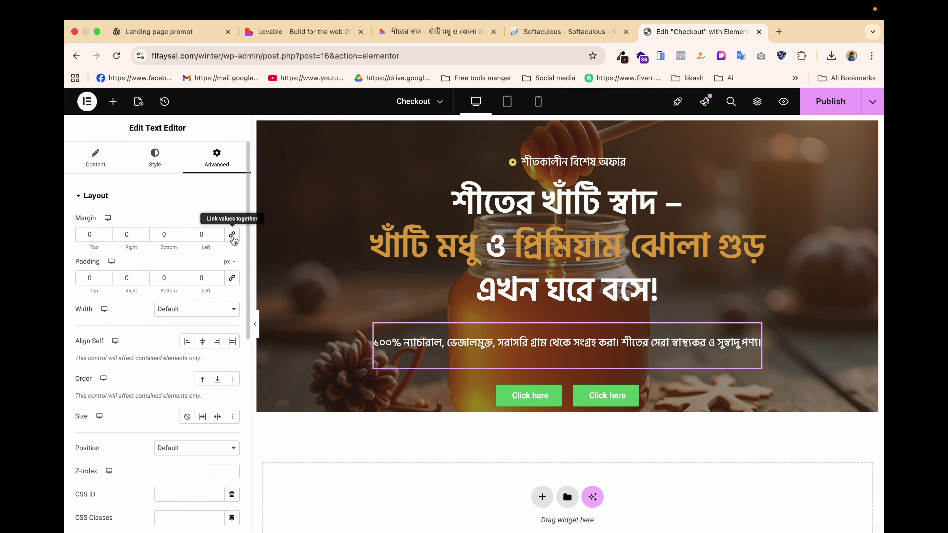
click(233, 278)
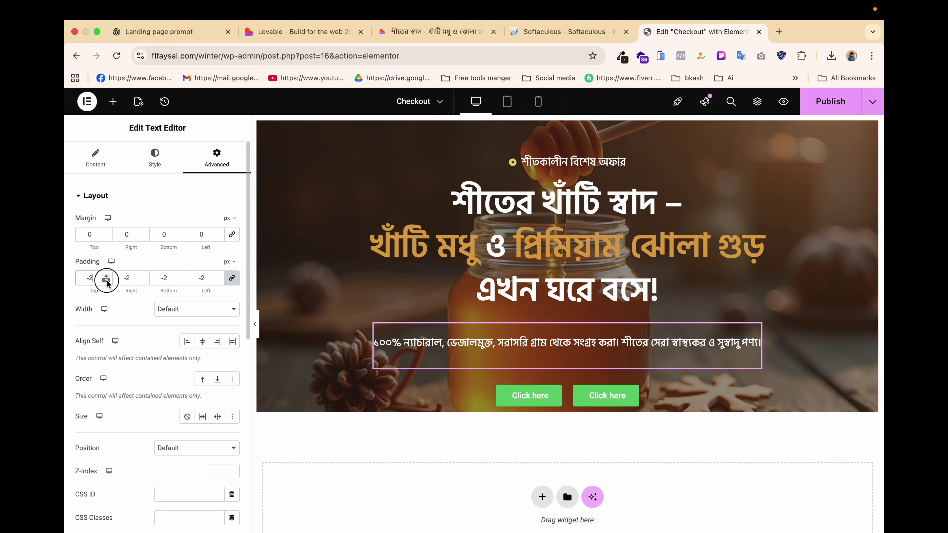
double_click(97, 279)
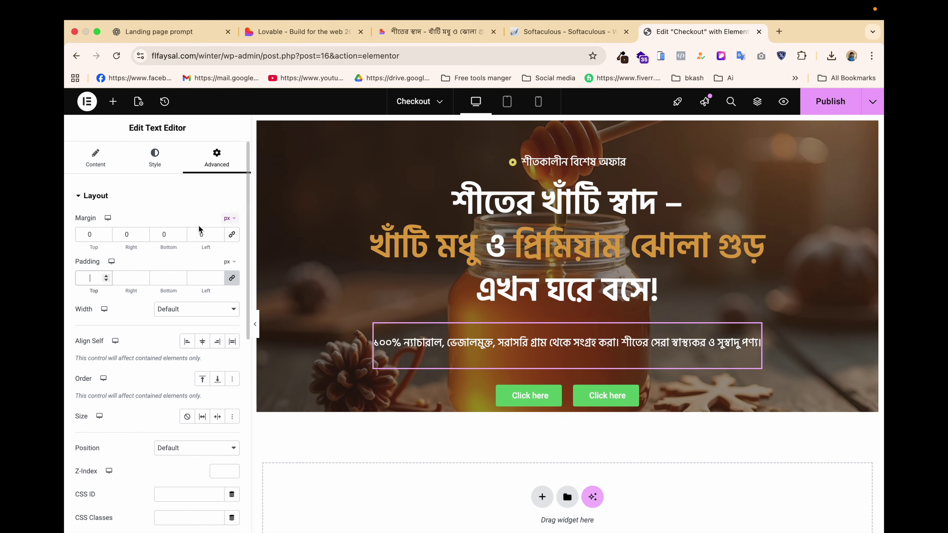
drag(106, 238, 107, 240)
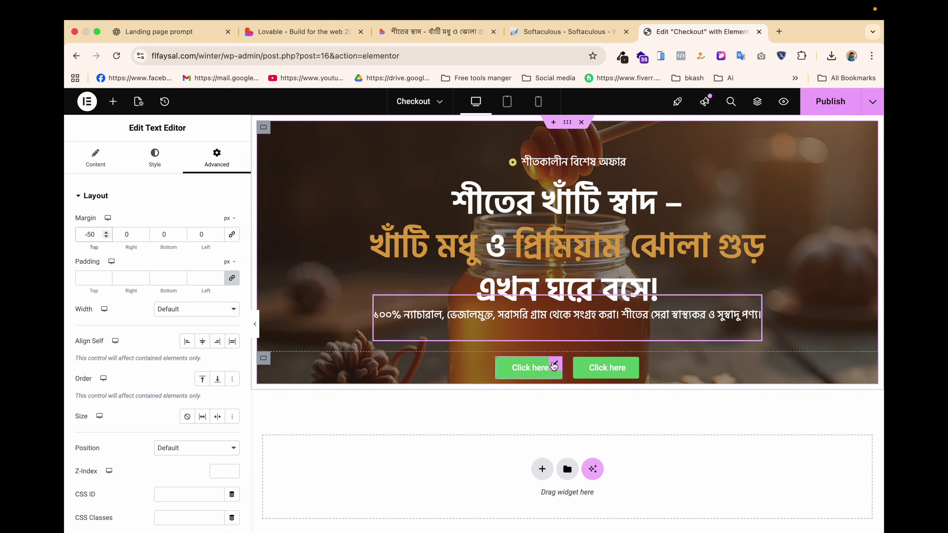
Compare the hero text with the Lovable preview, then select the first Click here button.
drag(433, 32, 552, 32)
drag(394, 341, 446, 328)
key(super+c)
click(376, 343)
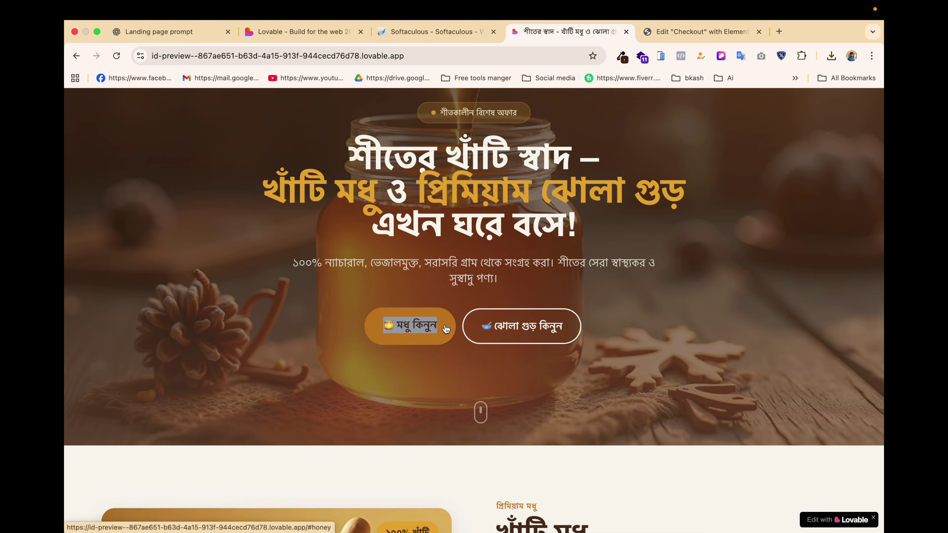
click(450, 30)
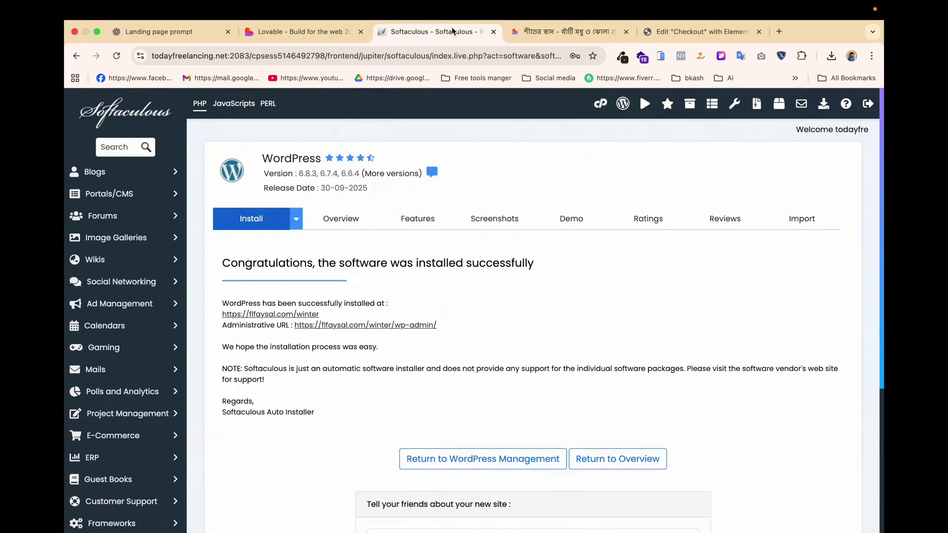
click(682, 33)
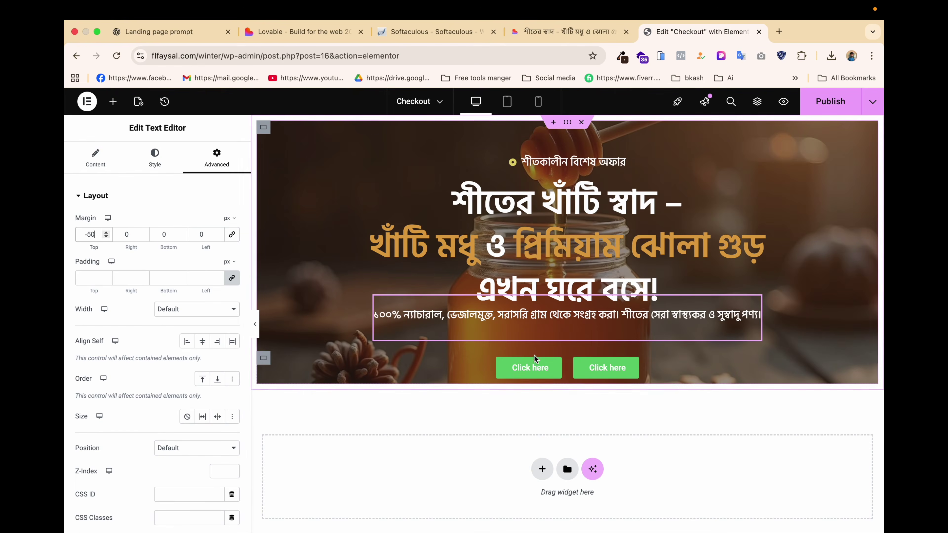
click(530, 368)
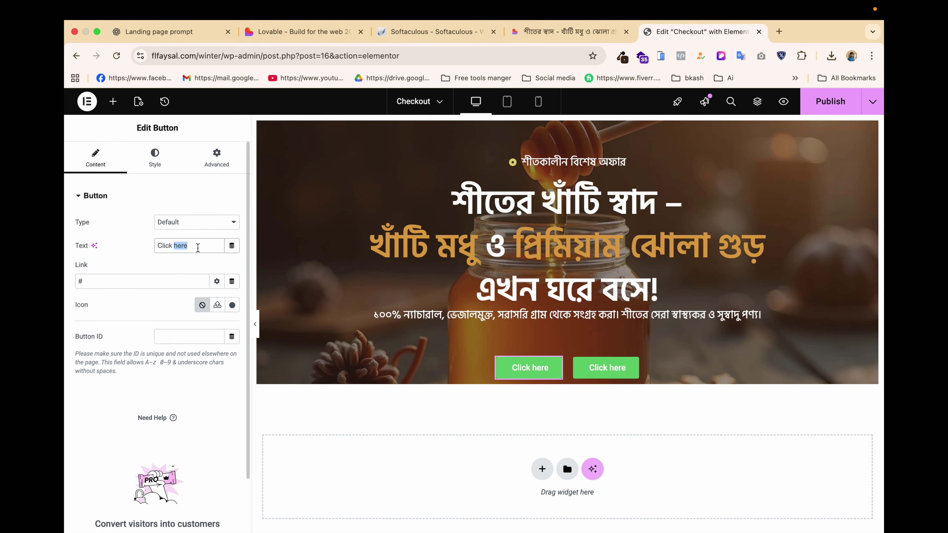
Label the first button মধু কিনুন and give it a #EBC100 honey-yellow background.
key(super+v)
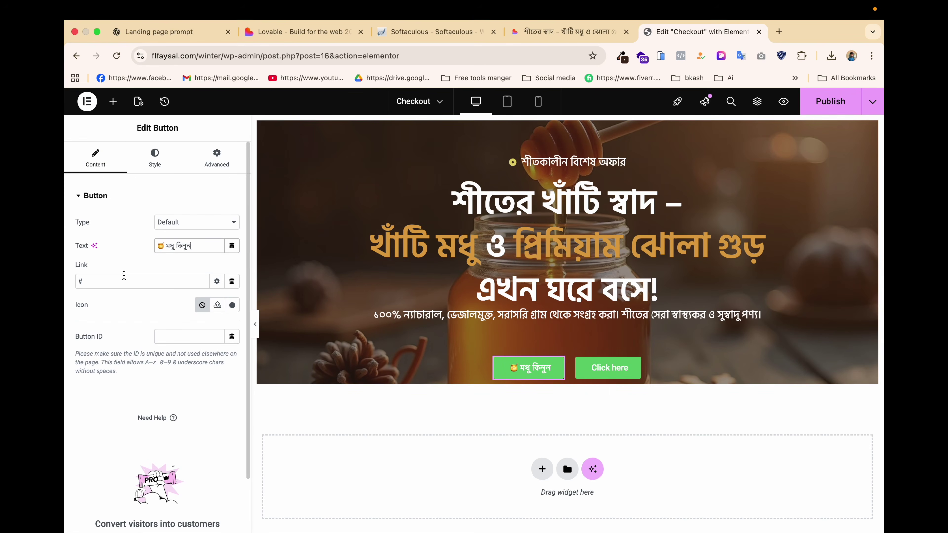
click(155, 157)
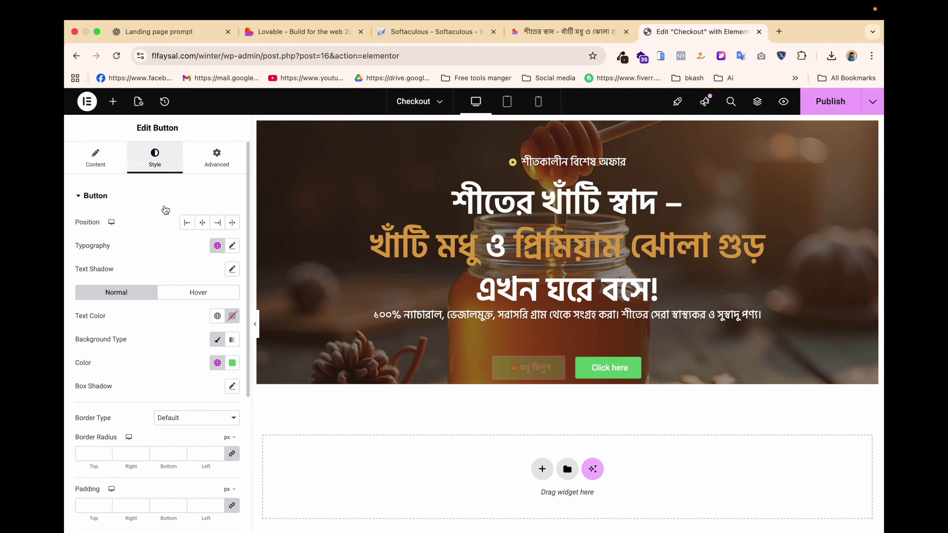
click(233, 363)
click(188, 309)
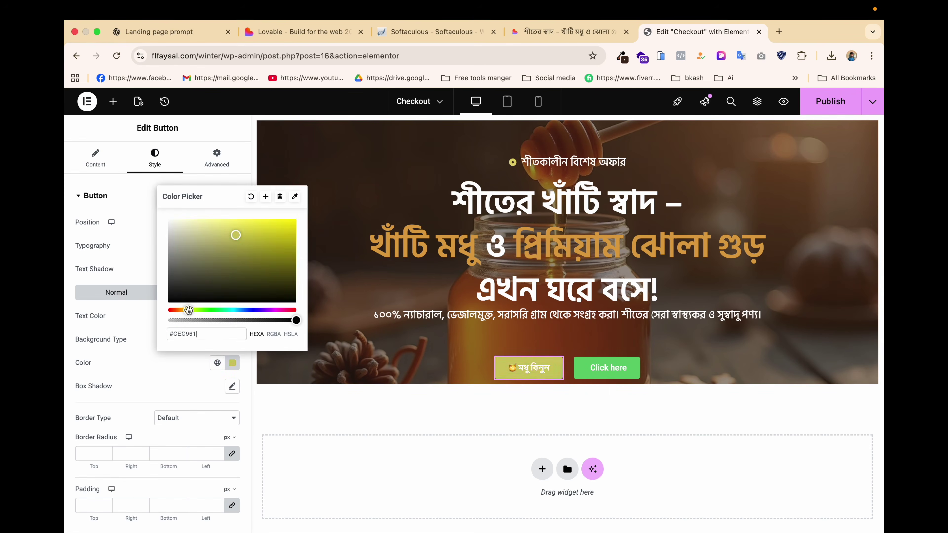
drag(261, 261, 190, 311)
drag(283, 237, 299, 225)
drag(191, 310, 186, 309)
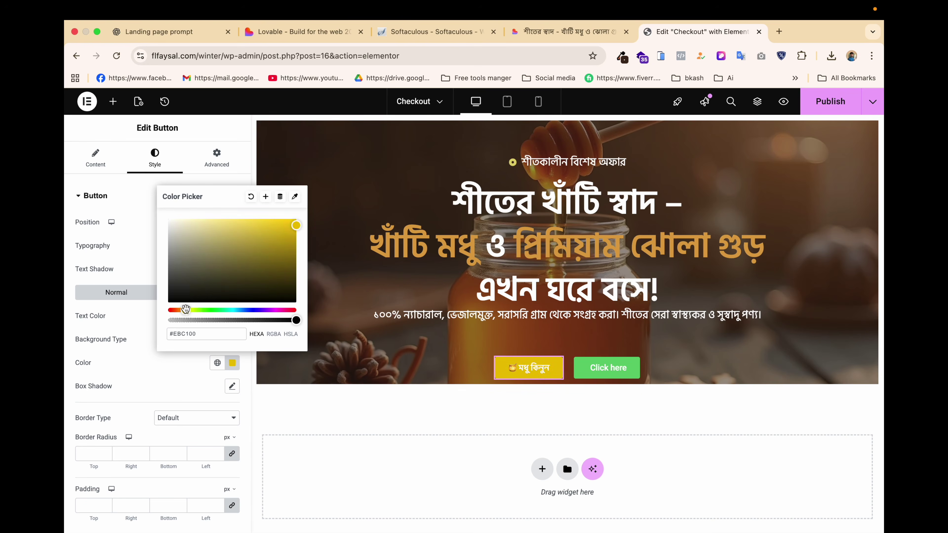
click(165, 374)
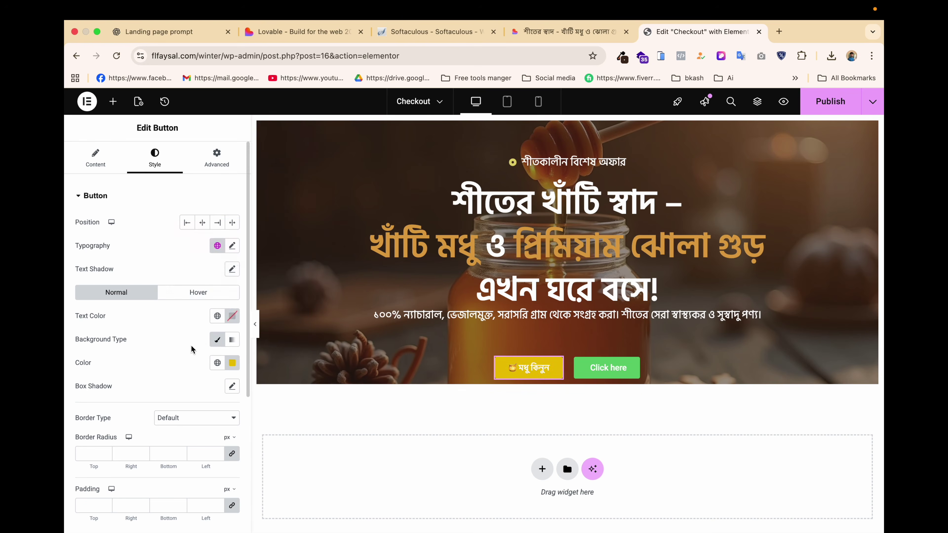
Set the মধু কিনুন label to Hind Siliguri size 25 and round the button's corners to 25 px.
click(233, 245)
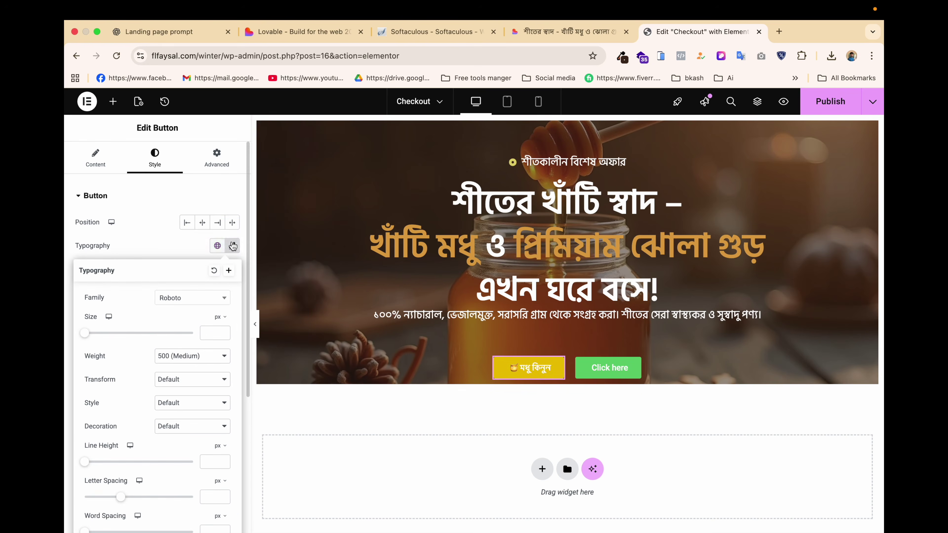
click(187, 303)
text(hind)
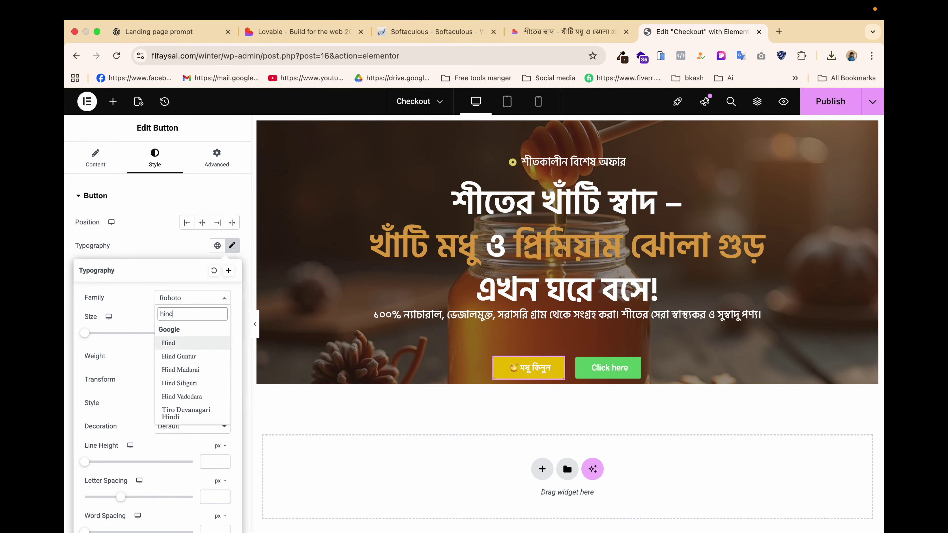
click(198, 383)
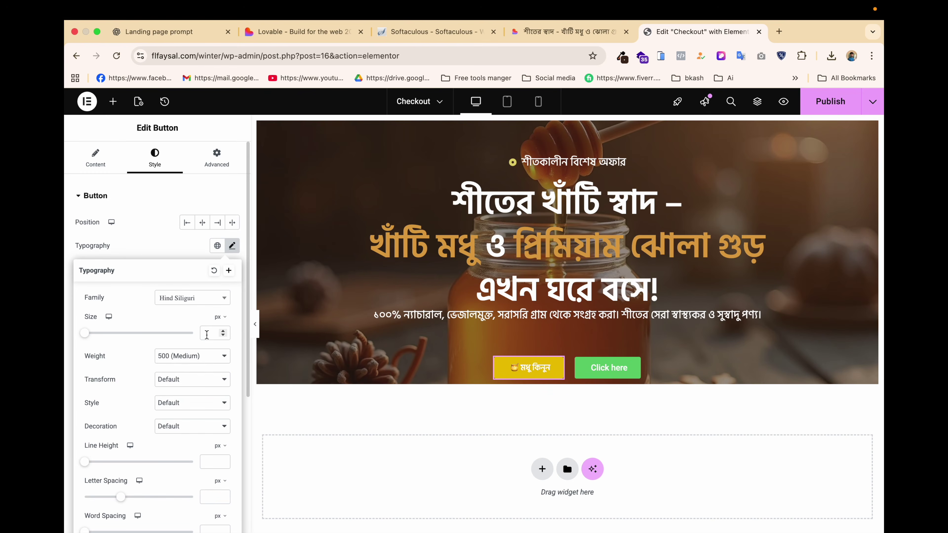
drag(85, 333, 98, 333)
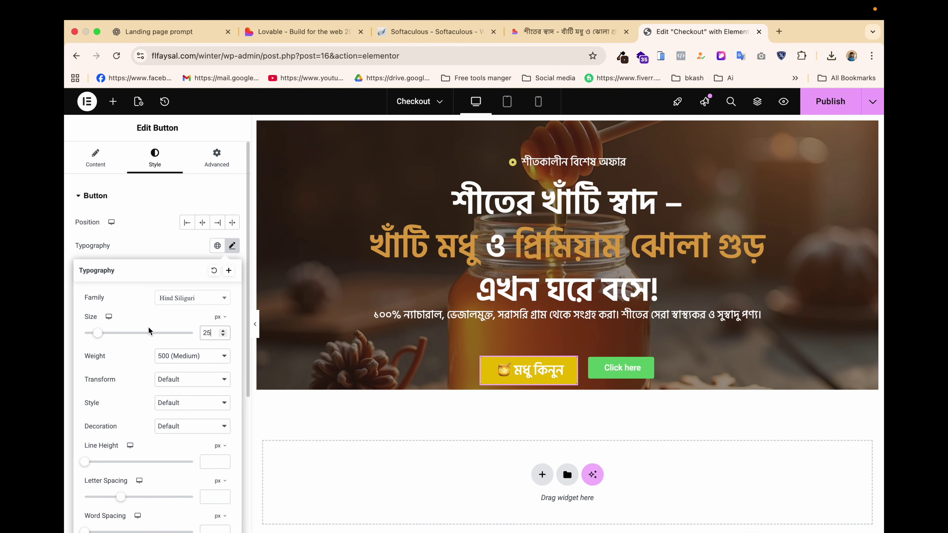
click(152, 242)
scroll(161, 353, down, 3)
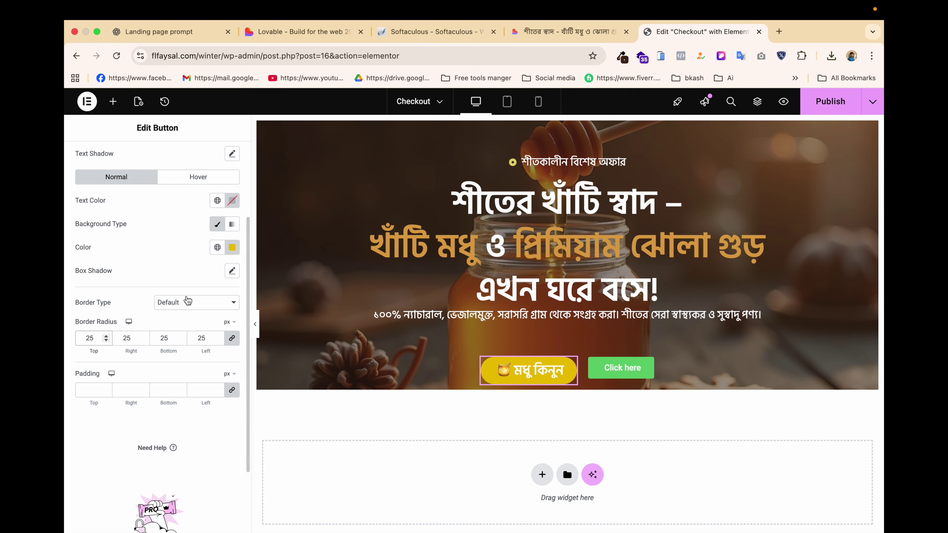
click(551, 35)
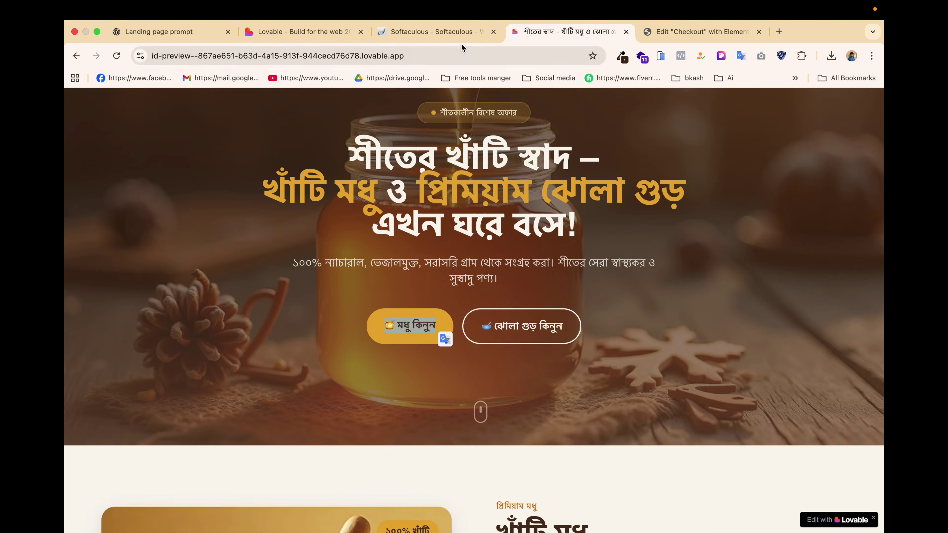
Make the মধু কিনুন button's label text near-black #020000.
click(459, 36)
click(672, 32)
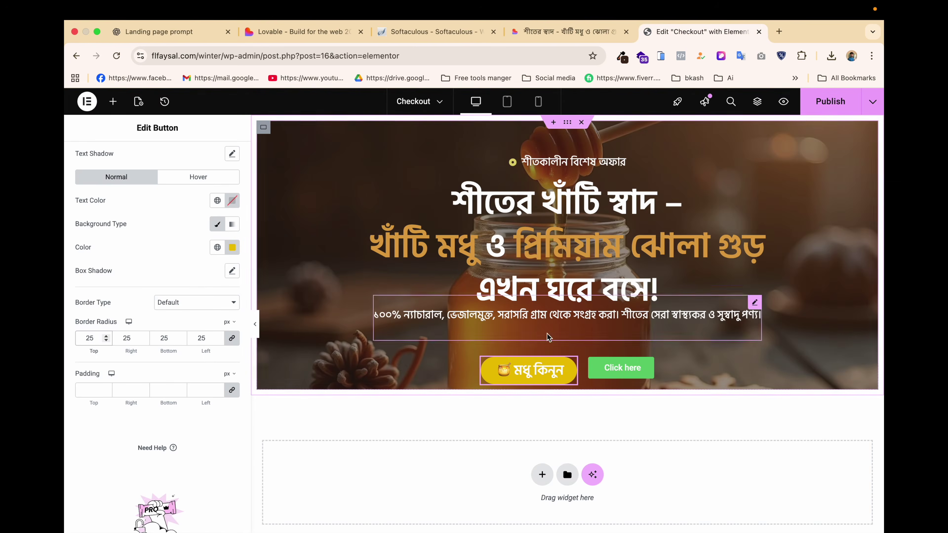
click(572, 364)
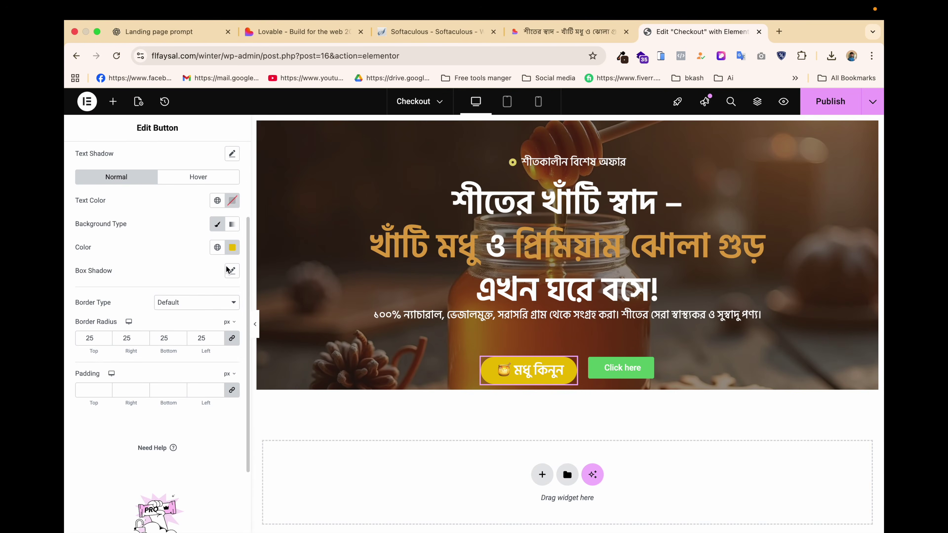
scroll(231, 315, up, 3)
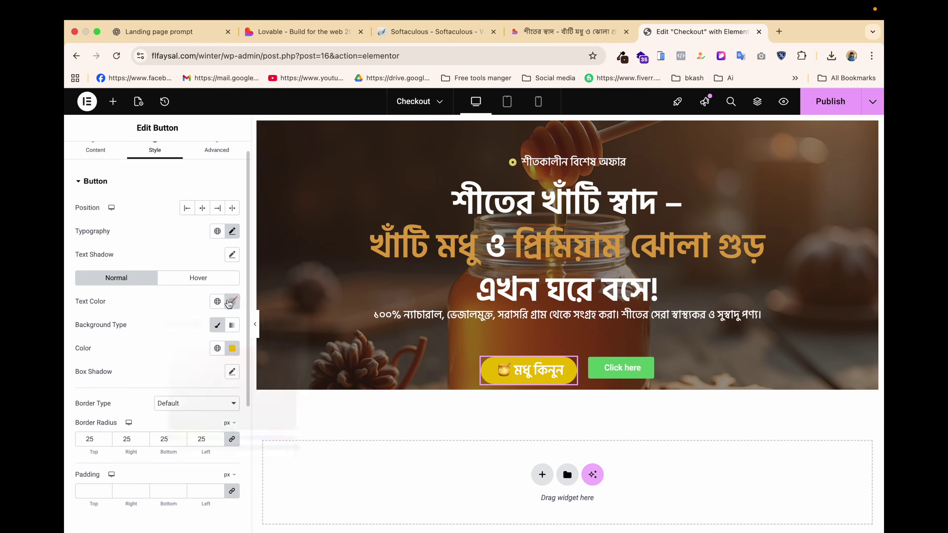
click(232, 301)
drag(191, 367, 294, 430)
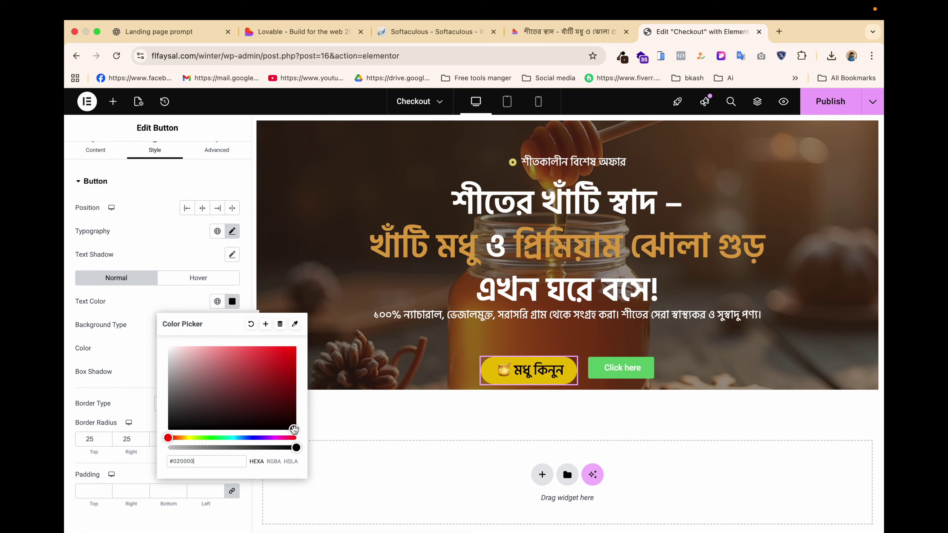
click(399, 419)
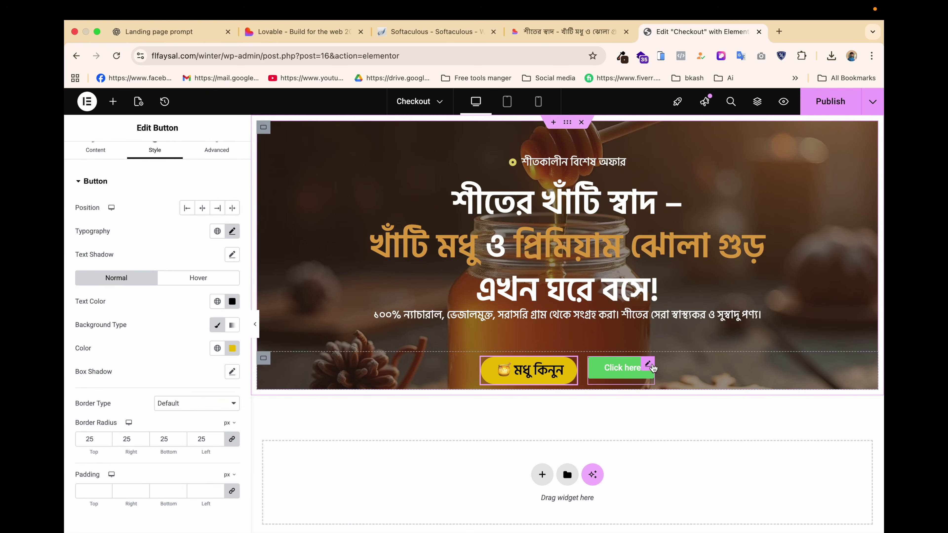
Select the Click here button and copy the ঝোলা গুড় কিনুন label from the Lovable design.
click(650, 365)
click(566, 27)
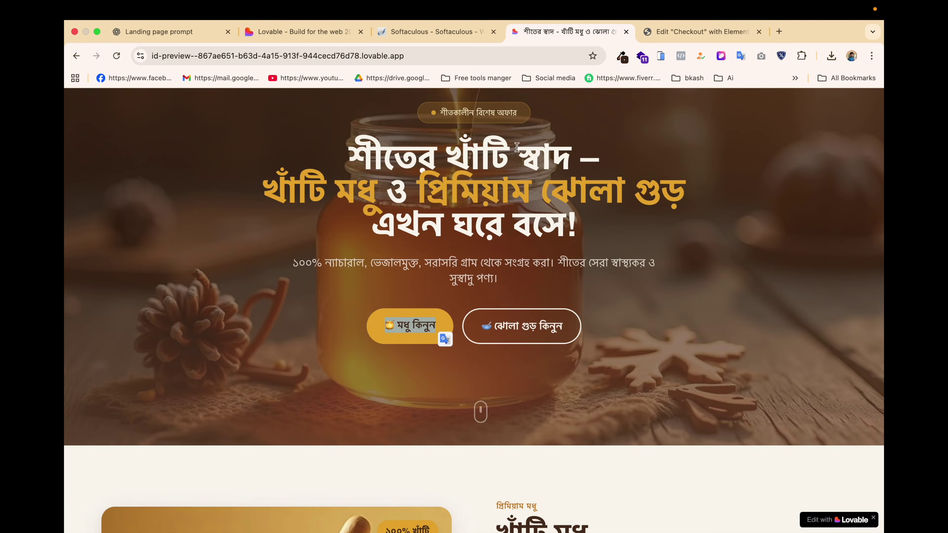
drag(574, 326, 477, 326)
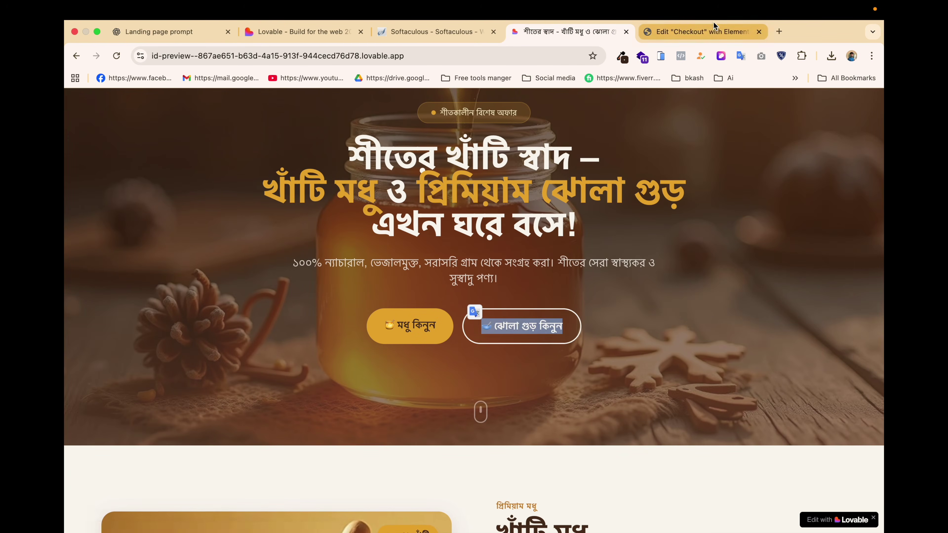
click(703, 31)
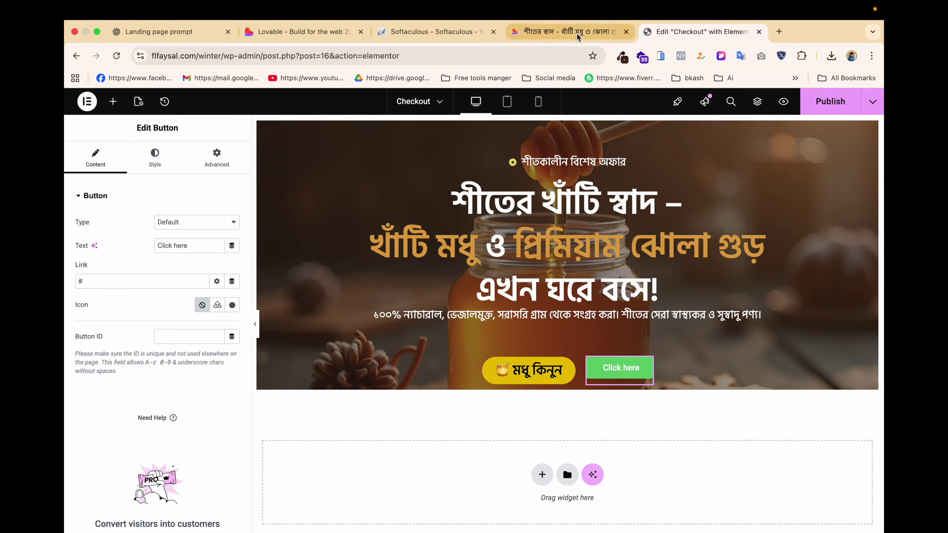
click(566, 32)
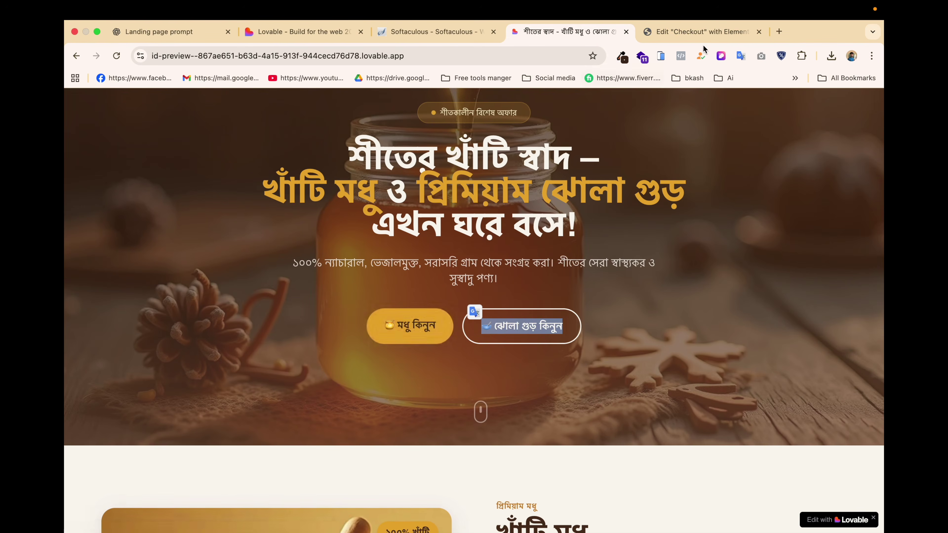
click(703, 32)
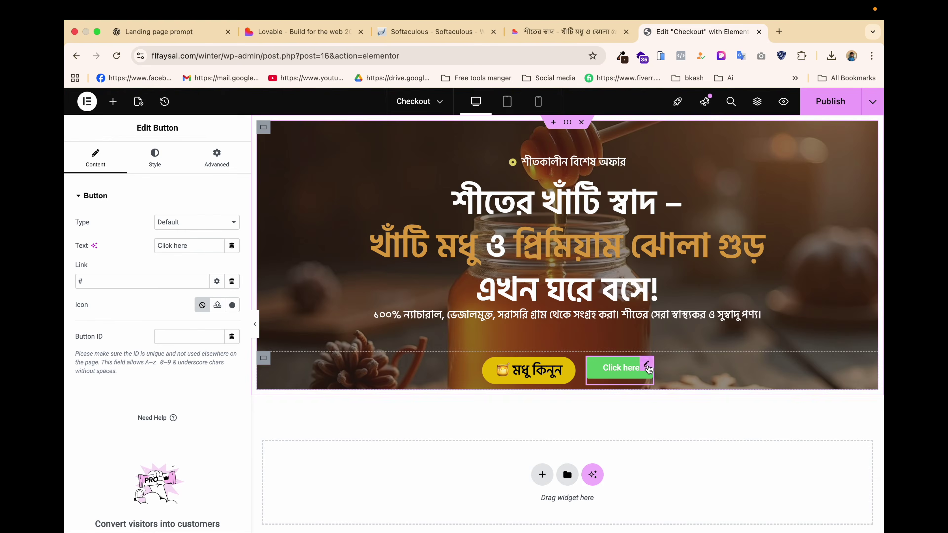
Copy the honey button and paste its yellow rounded style onto the Click here button.
right_click(536, 368)
click(558, 325)
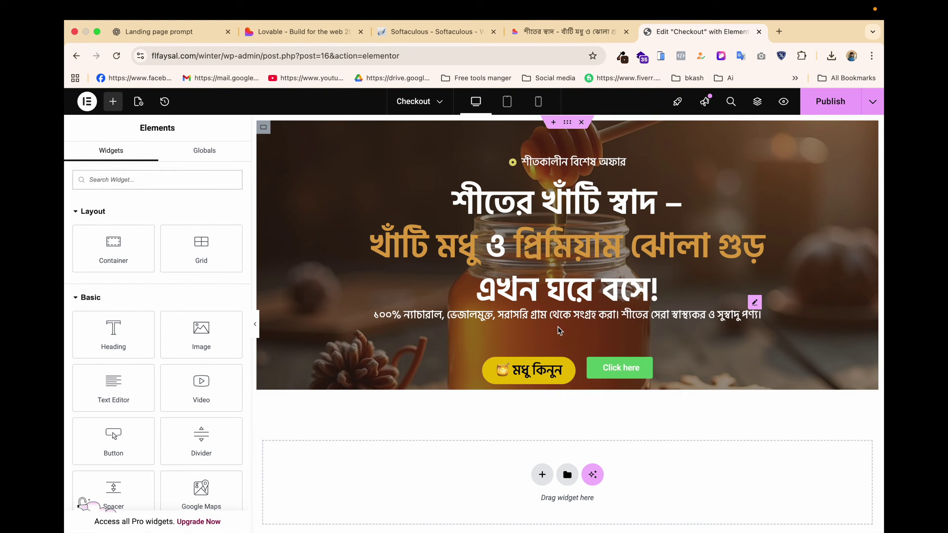
right_click(624, 373)
click(662, 366)
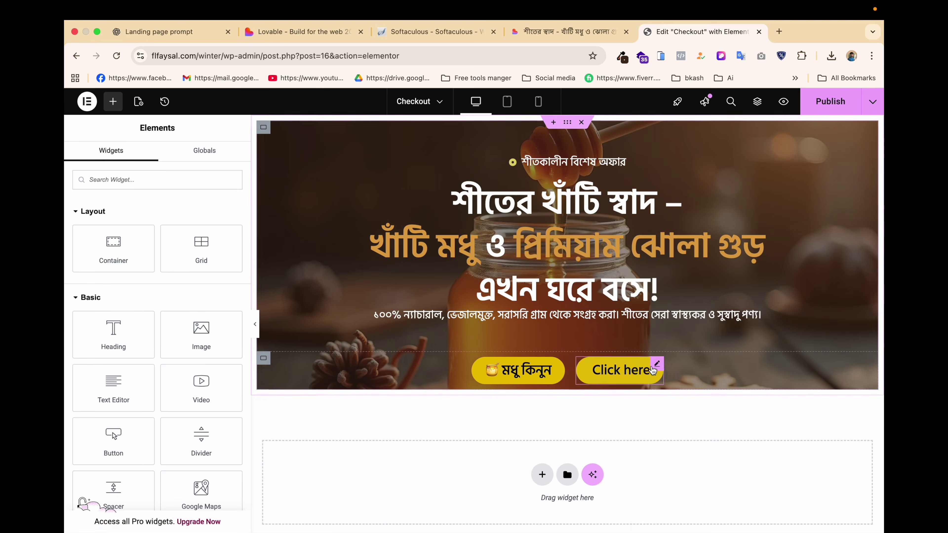
Replace the second button's label text with ঝোলা গুড় কিনুন.
click(657, 367)
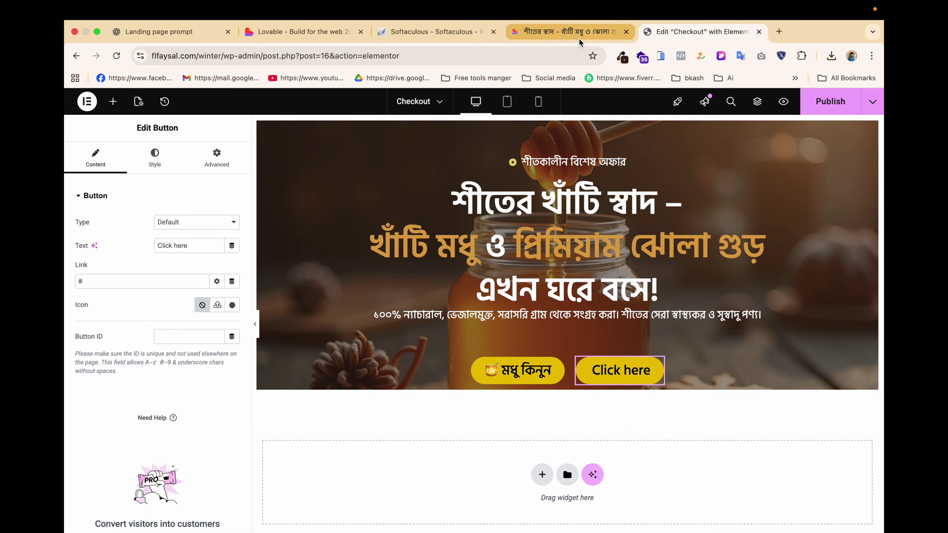
click(578, 36)
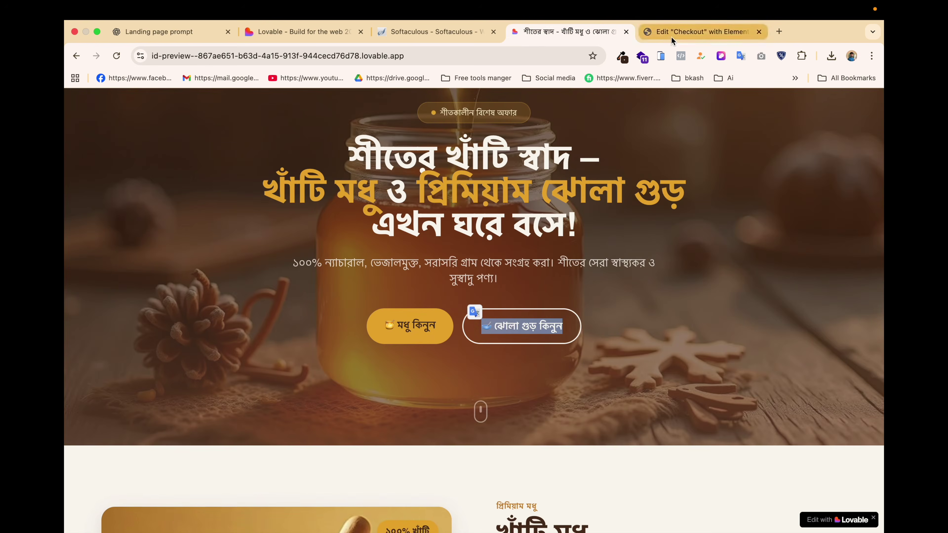
click(694, 31)
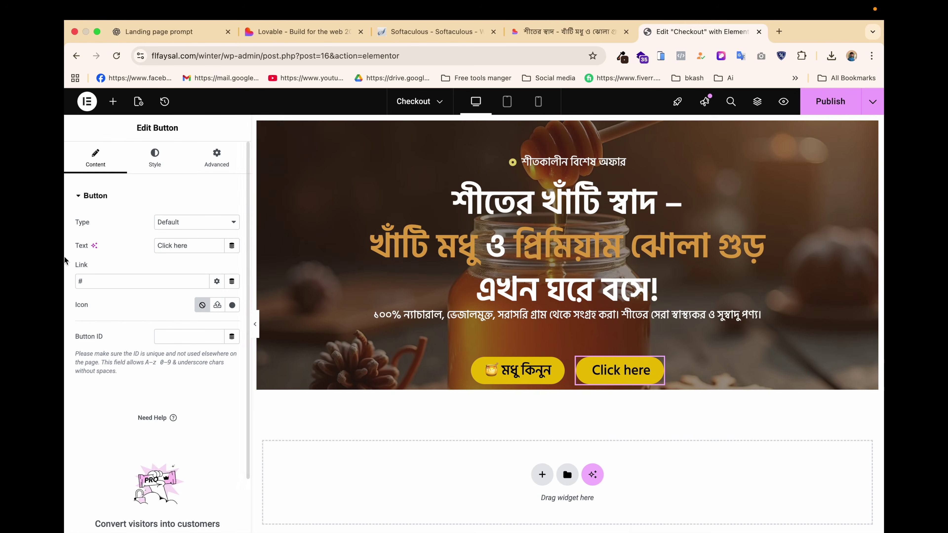
click(193, 245)
key(super+v)
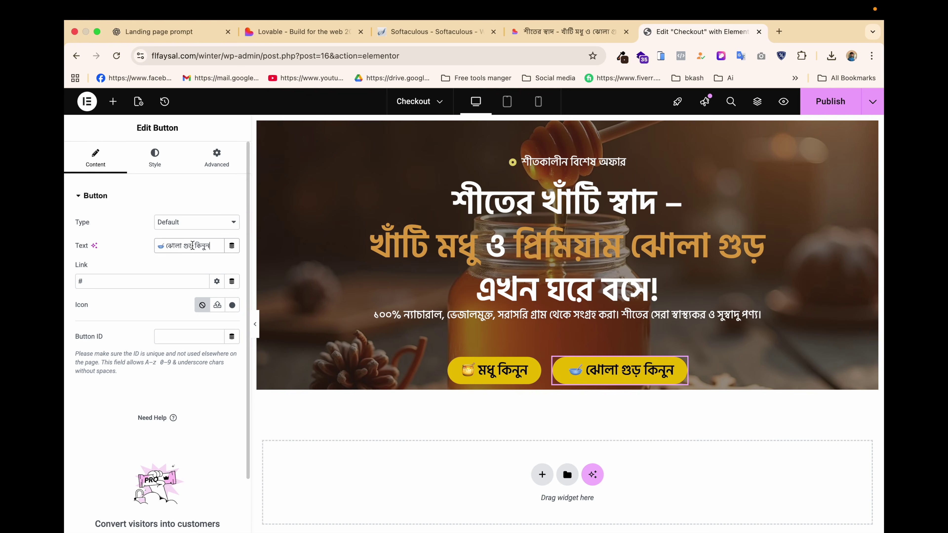
click(158, 167)
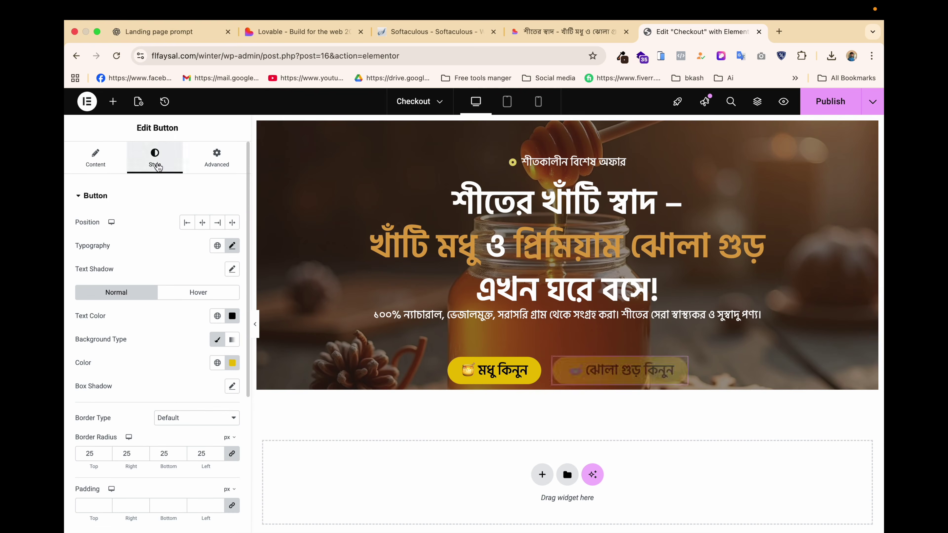
Give the second hero button a solid border.
scroll(185, 327, down, 3)
scroll(184, 327, up, 1)
scroll(186, 328, up, 1)
scroll(179, 328, down, 3)
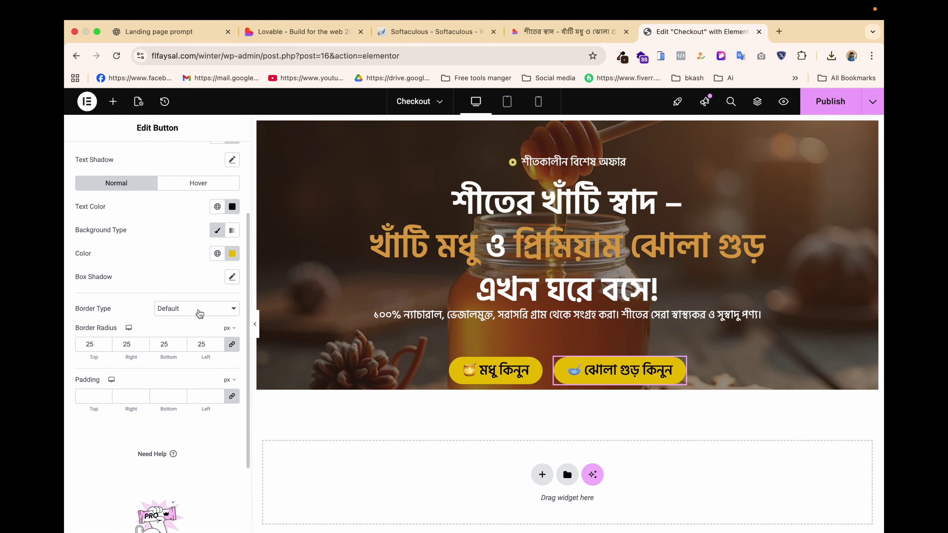
click(200, 313)
click(164, 336)
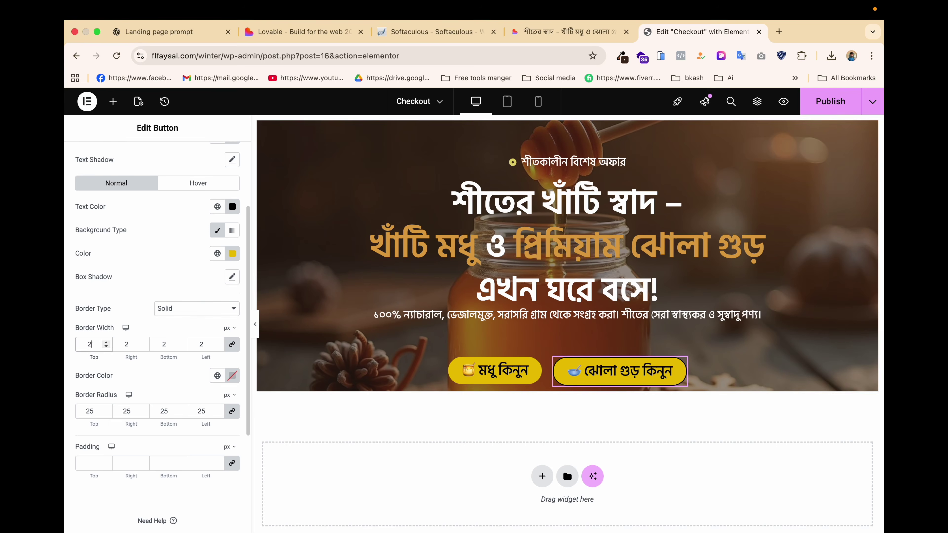
Make the button's background fully transparent with alpha 0.
click(232, 254)
click(255, 277)
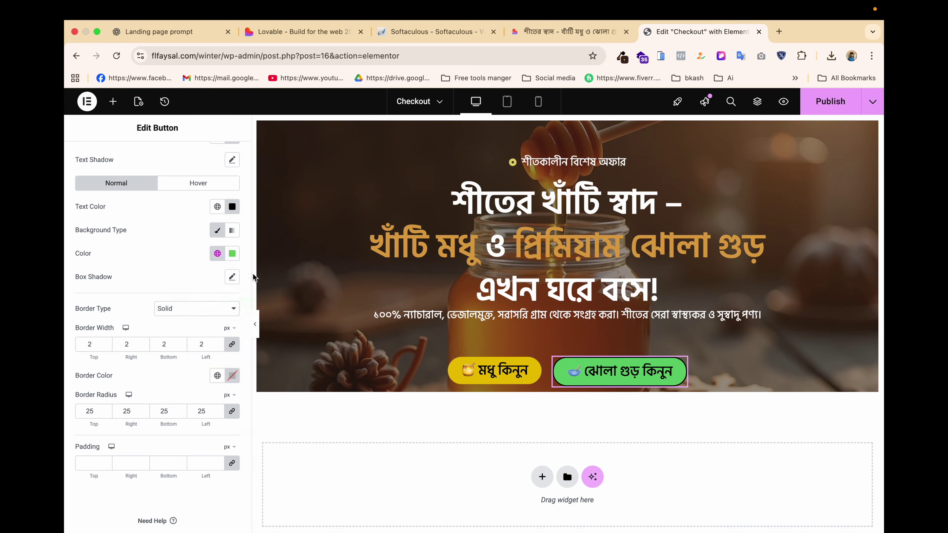
click(232, 254)
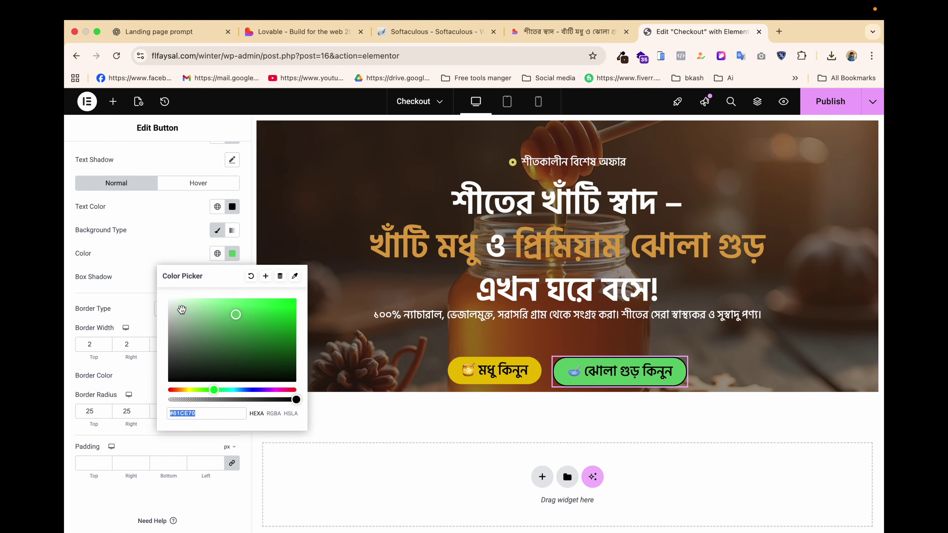
click(251, 276)
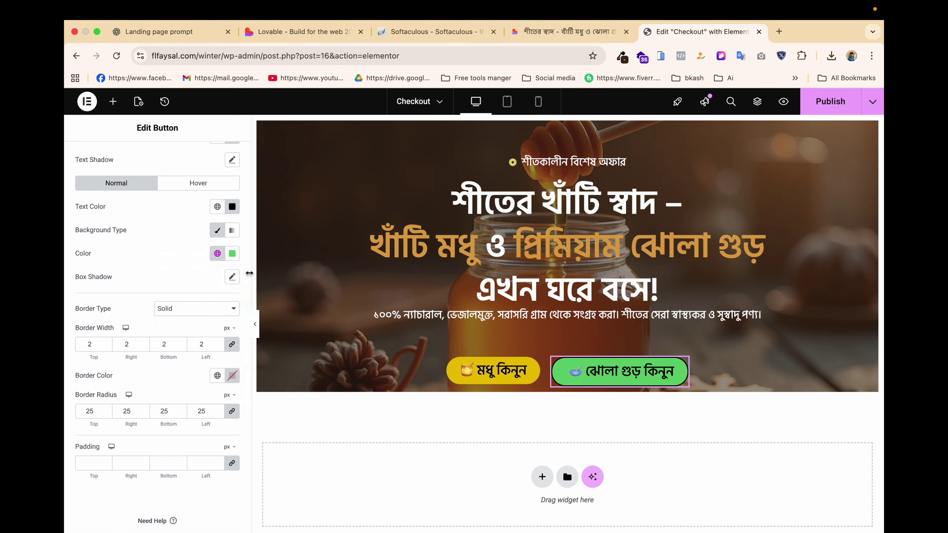
click(232, 254)
drag(179, 400, 148, 405)
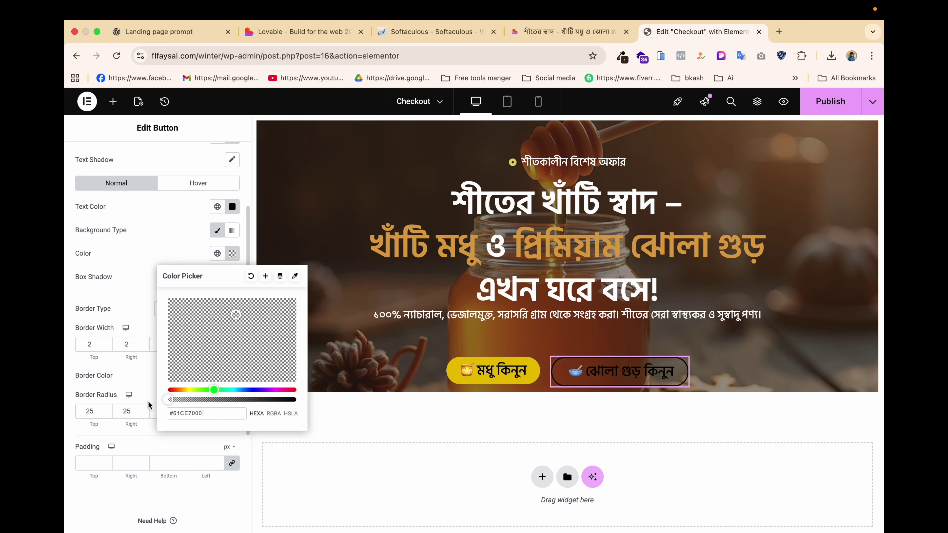
click(138, 289)
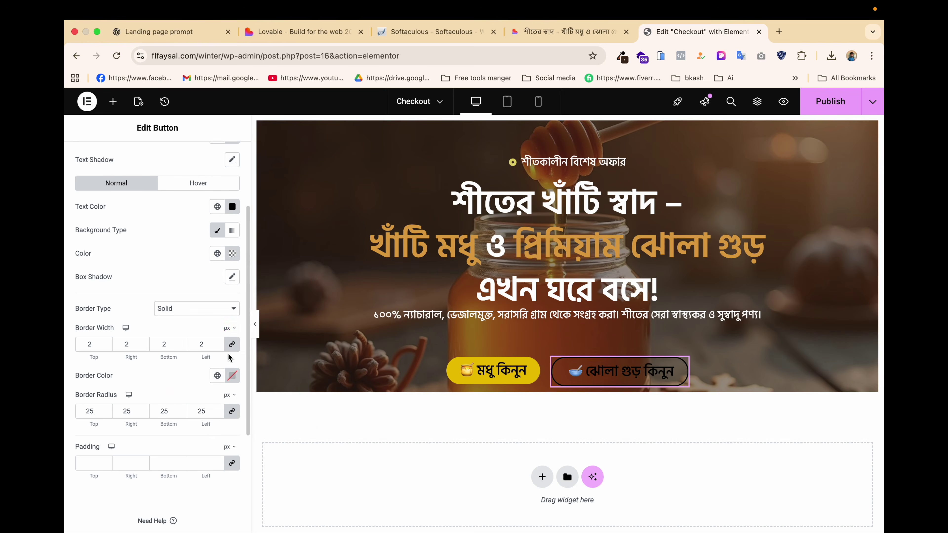
Set the border colour to white and the text to near-white, then save the page.
click(232, 374)
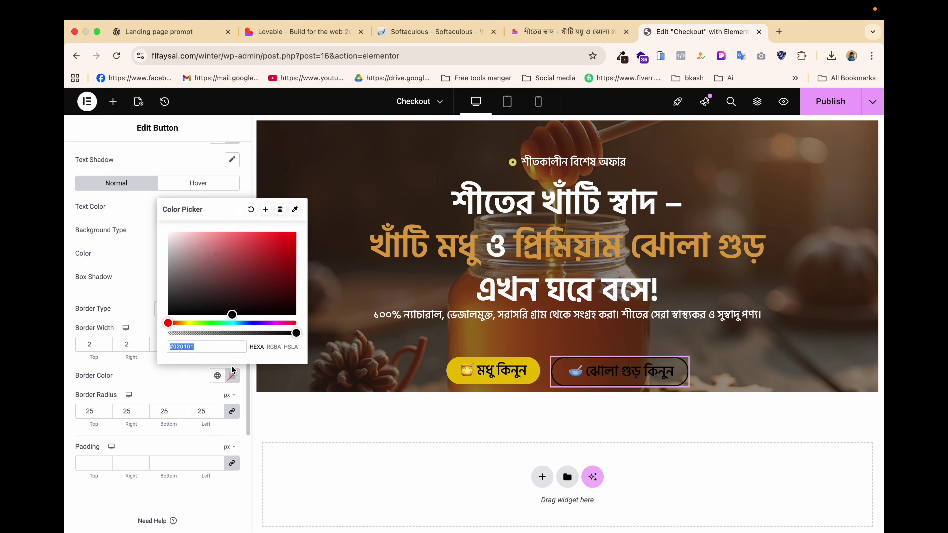
drag(212, 279, 164, 221)
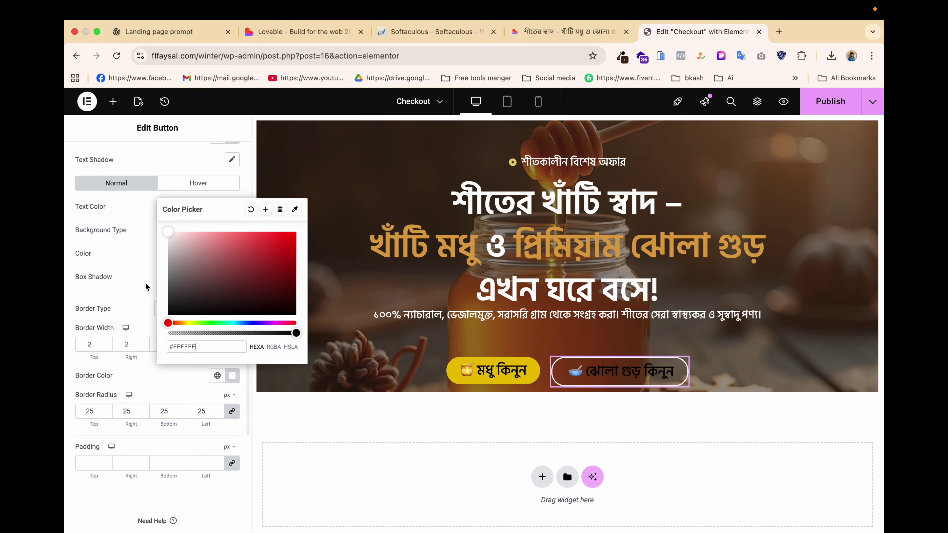
click(141, 375)
click(232, 207)
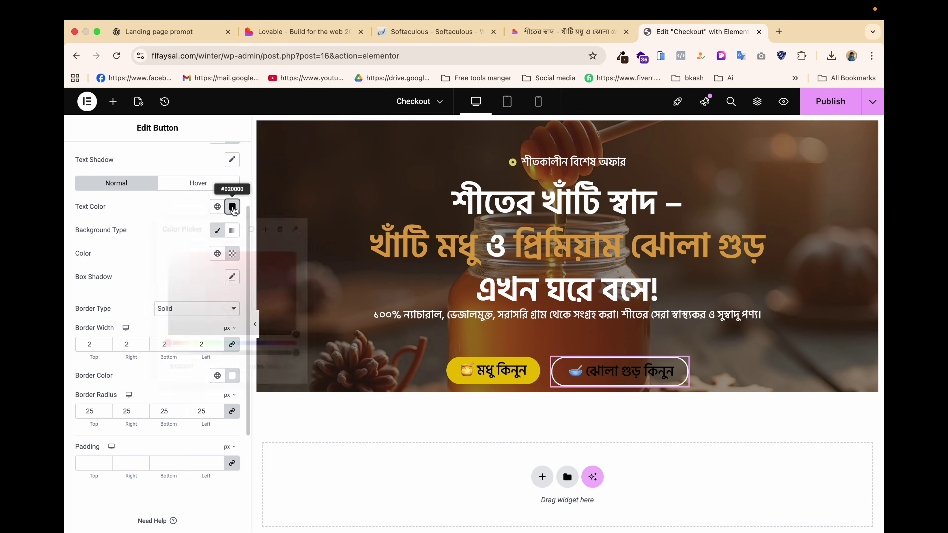
click(173, 252)
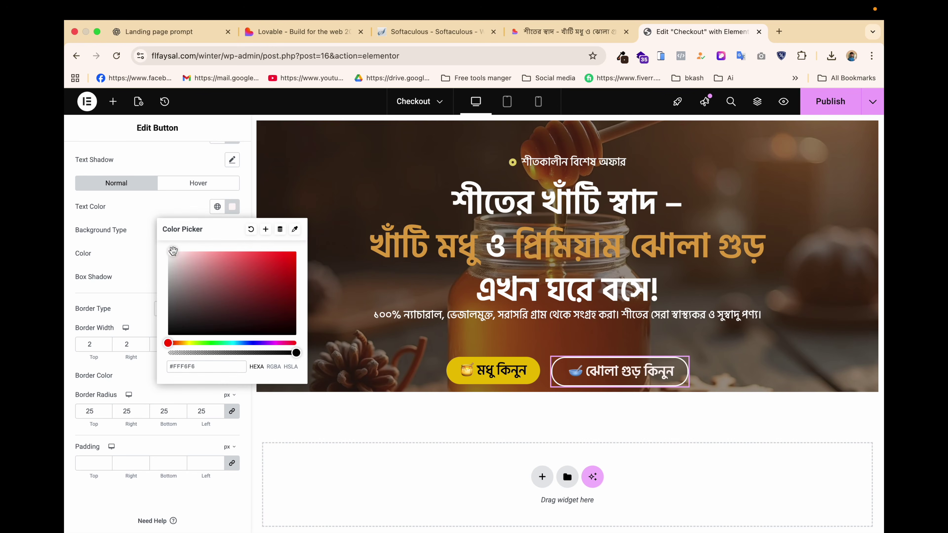
click(136, 268)
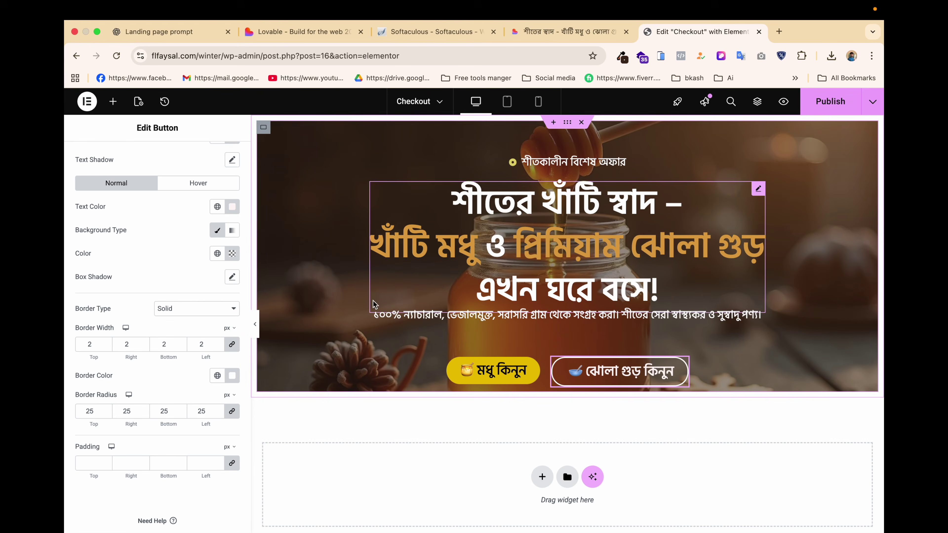
key(super+s)
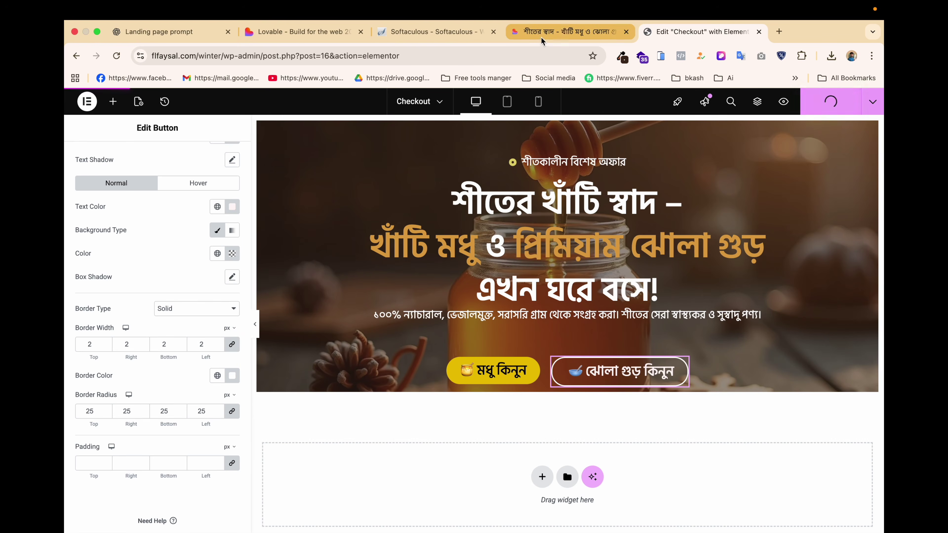
click(562, 25)
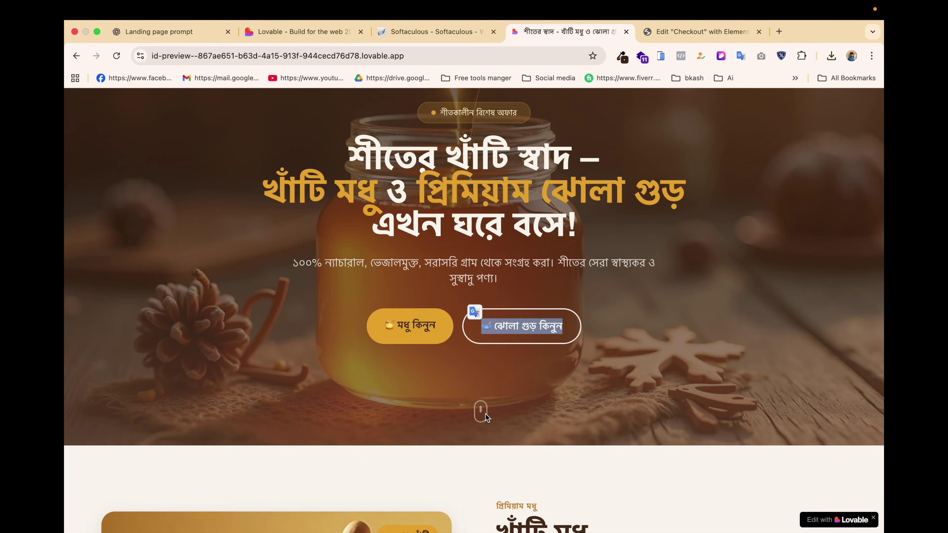
scroll(480, 411, up, 2)
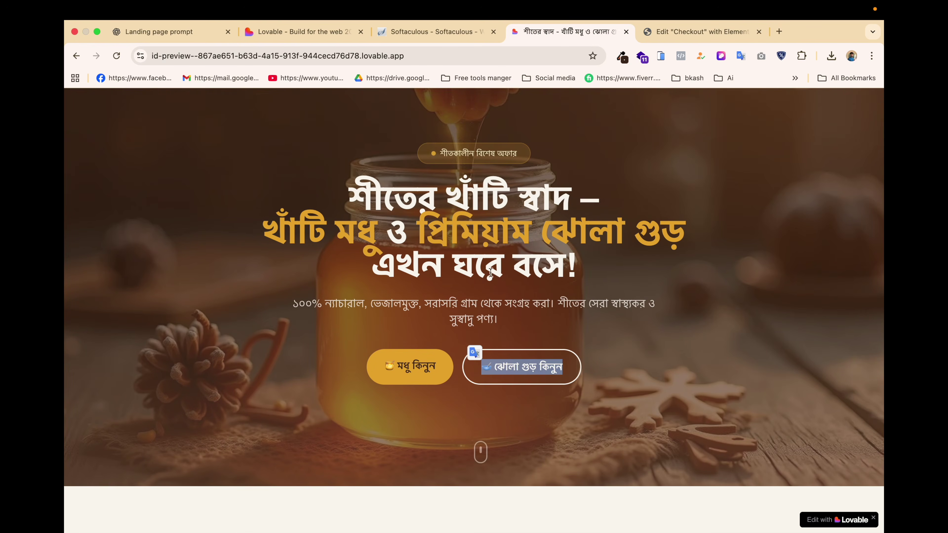
scroll(469, 423, up, 2)
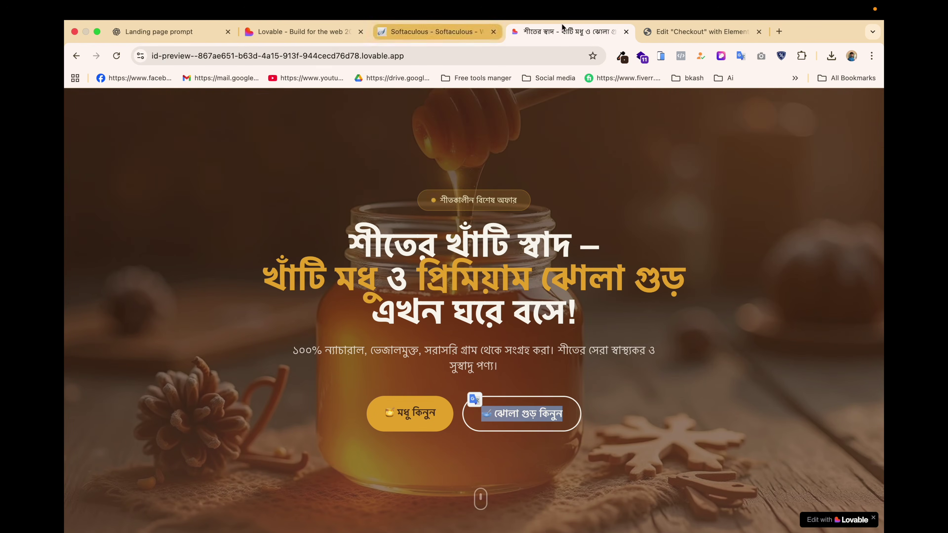
click(698, 32)
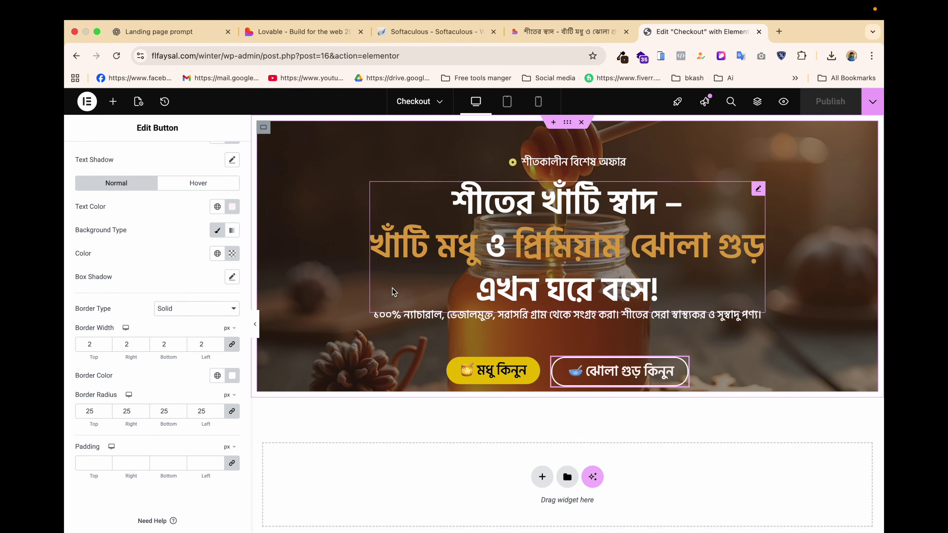
Set the hero button container's padding to 0 on all sides except 60 px bottom.
click(263, 358)
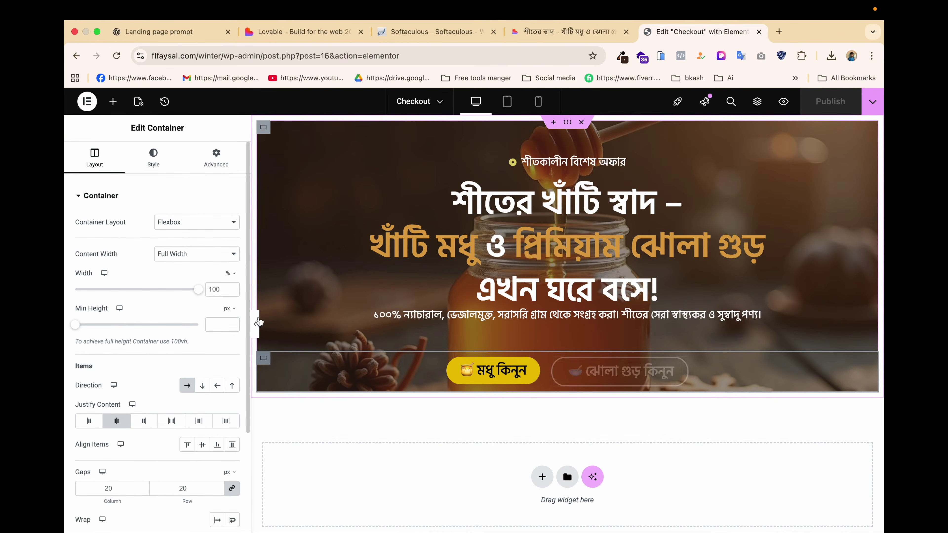
click(223, 164)
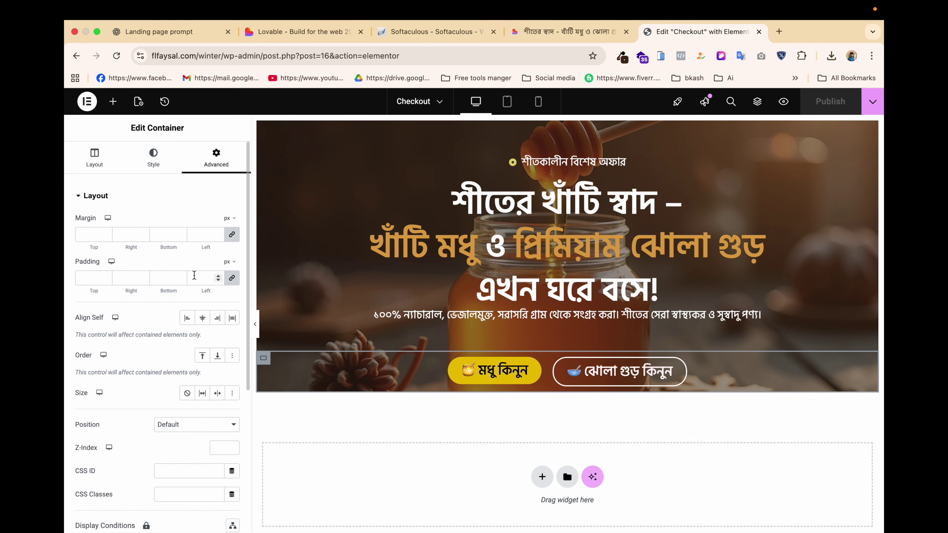
click(231, 278)
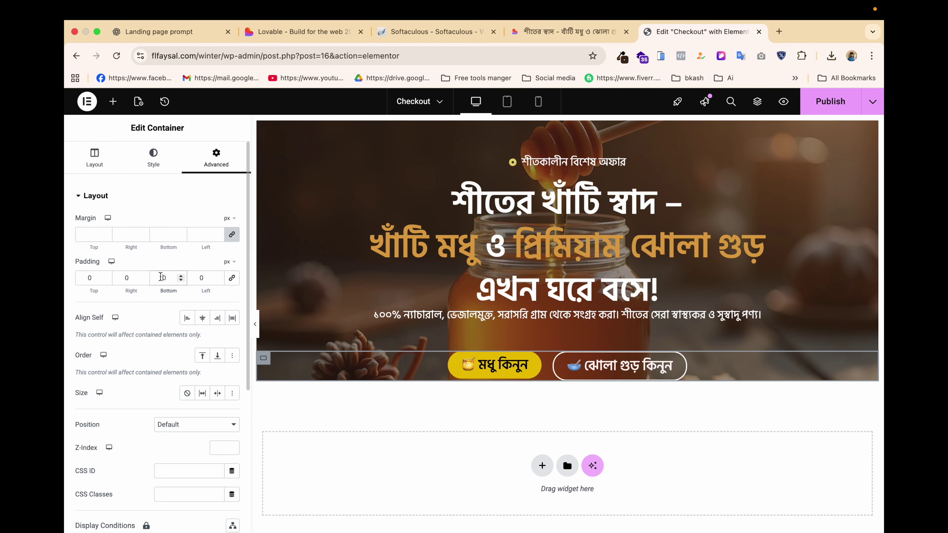
click(160, 277)
text(400)
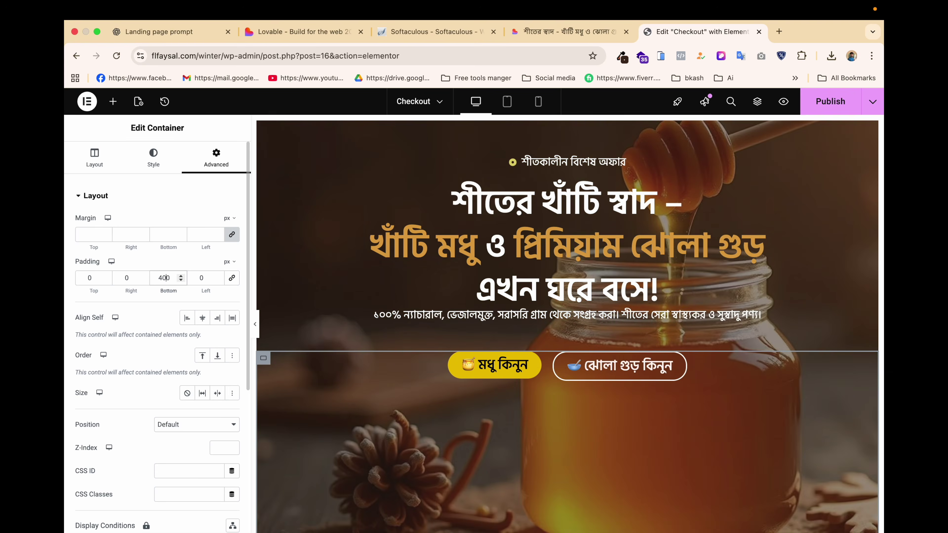
key(BackSpace)
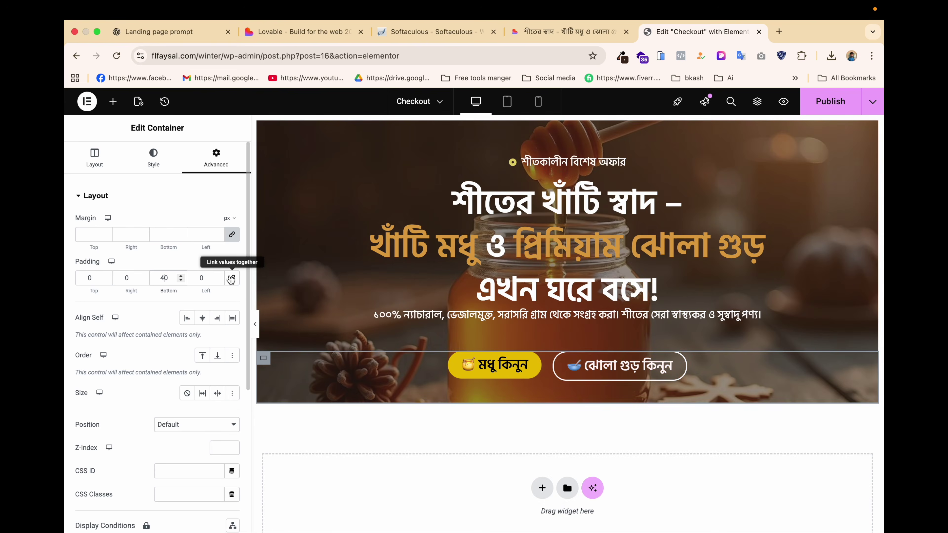
key(BackSpace)
text(6)
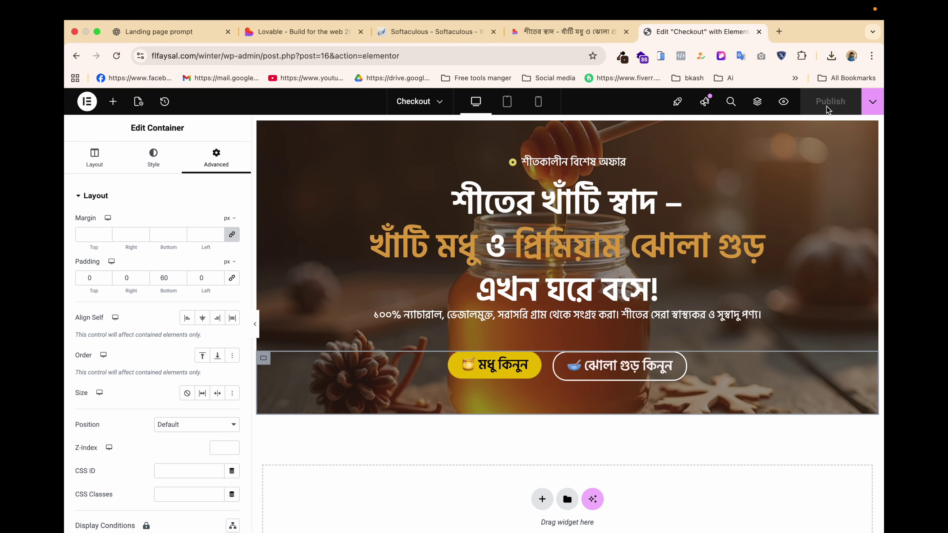
click(579, 33)
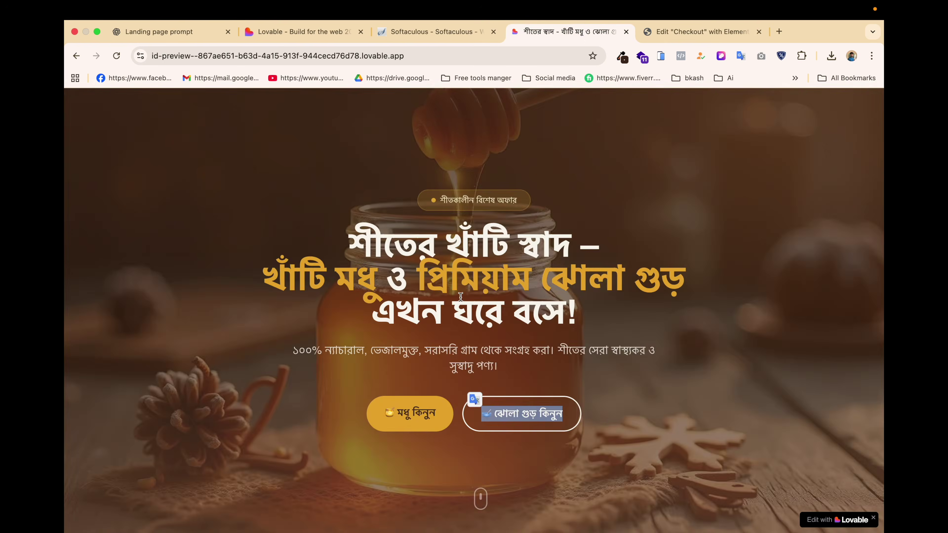
scroll(460, 301, down, 10)
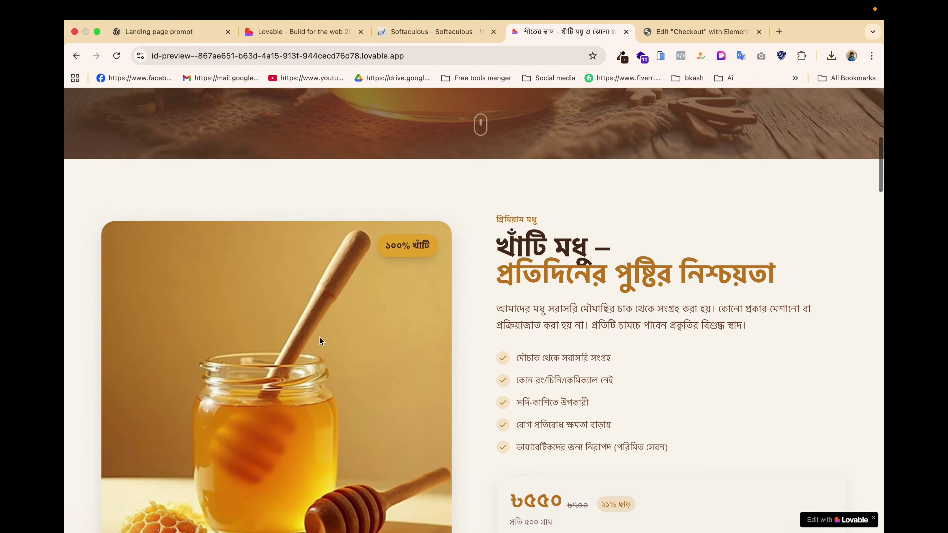
scroll(321, 333, down, 2)
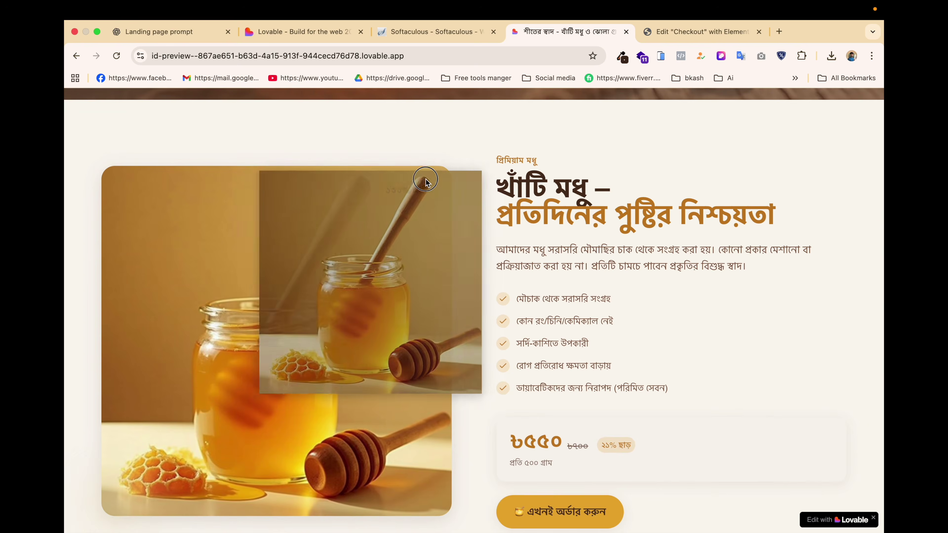
triple_click(415, 189)
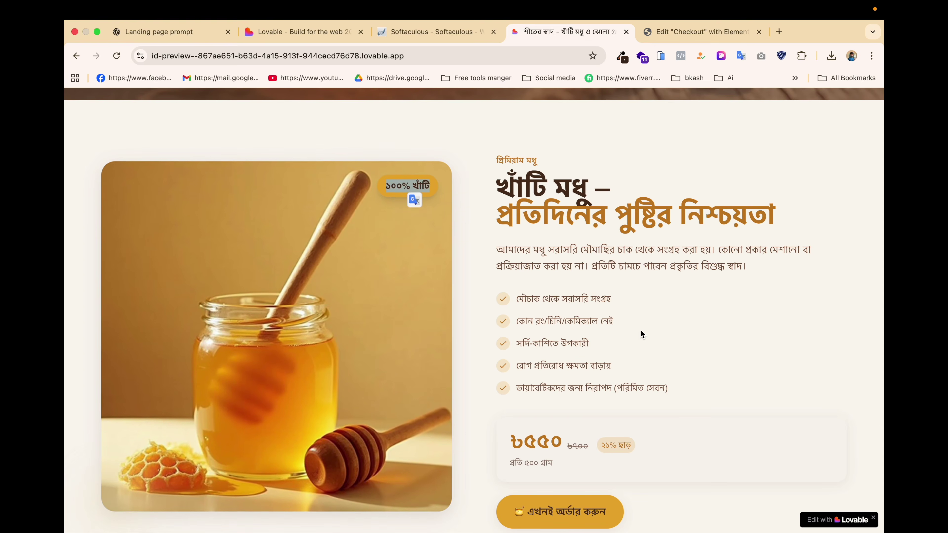
scroll(641, 329, up, 3)
scroll(622, 350, down, 5)
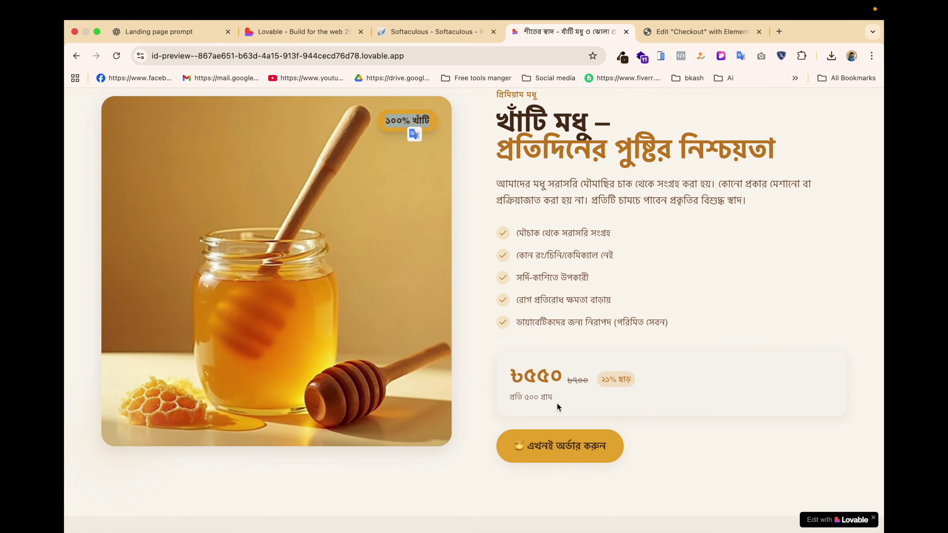
scroll(557, 403, up, 3)
scroll(557, 403, down, 1)
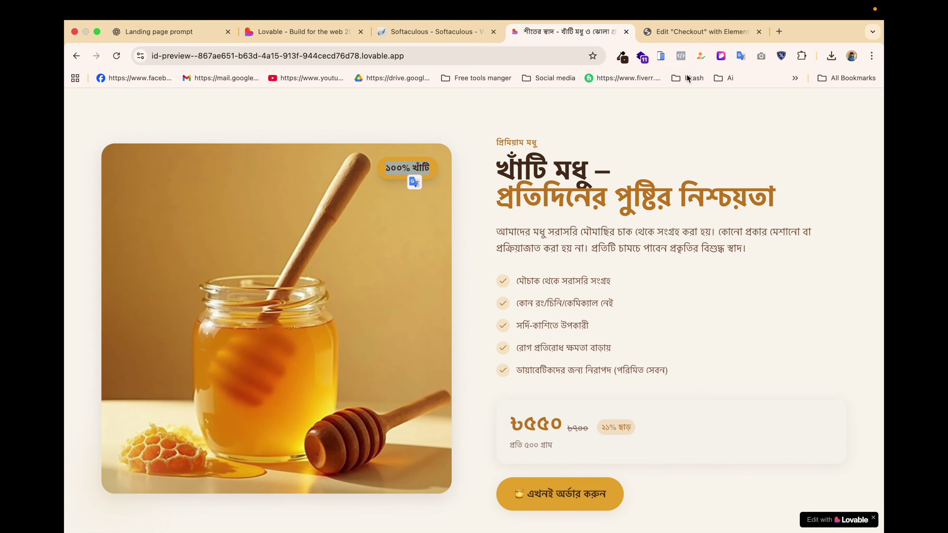
click(685, 32)
scroll(548, 365, down, 3)
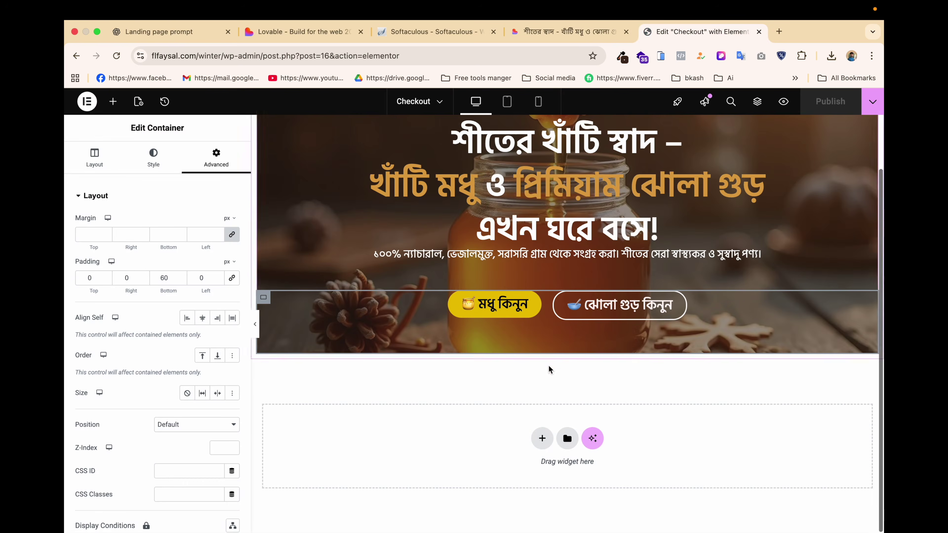
Add a one-column flexbox section below the hero with its direction set to row.
click(536, 437)
click(518, 467)
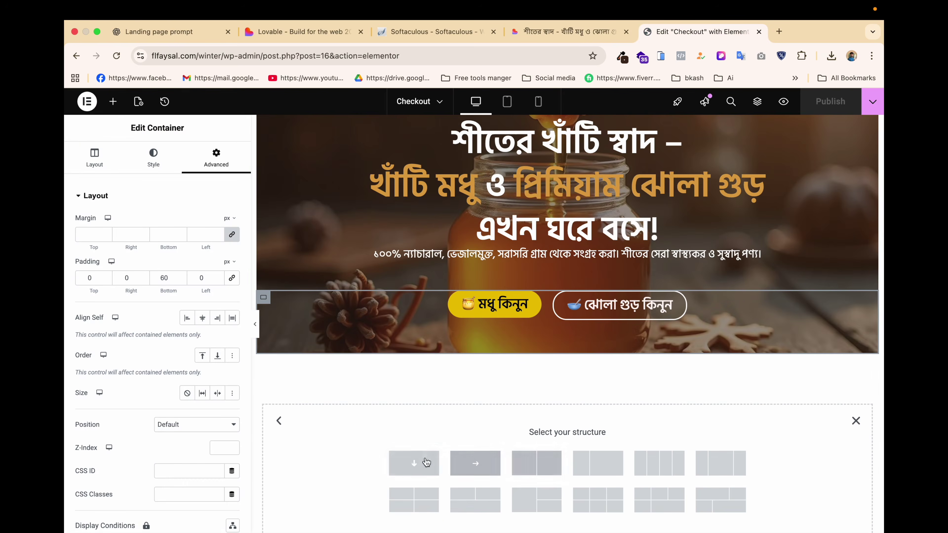
click(417, 464)
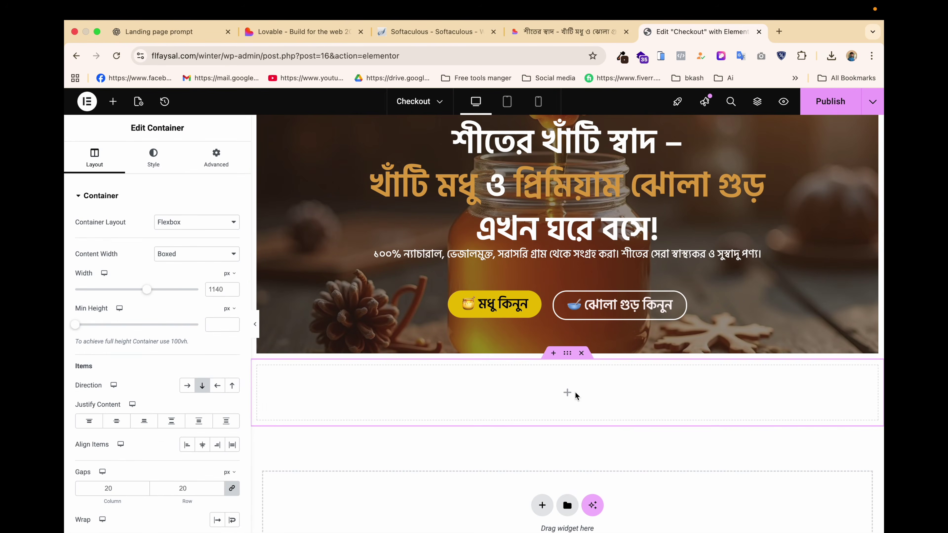
click(187, 385)
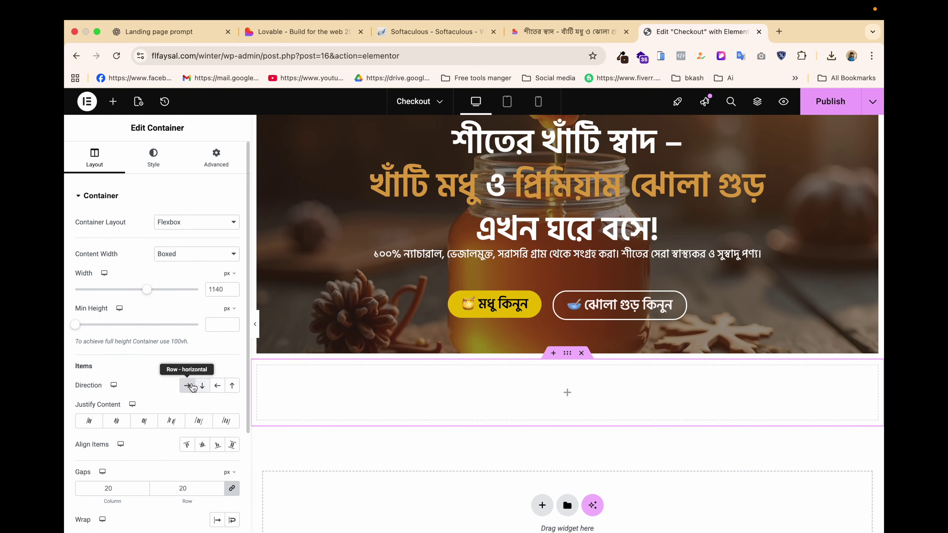
Add an inner container, duplicate it into two columns, and drop an Image widget into the left one.
click(113, 101)
drag(114, 249, 332, 388)
right_click(325, 388)
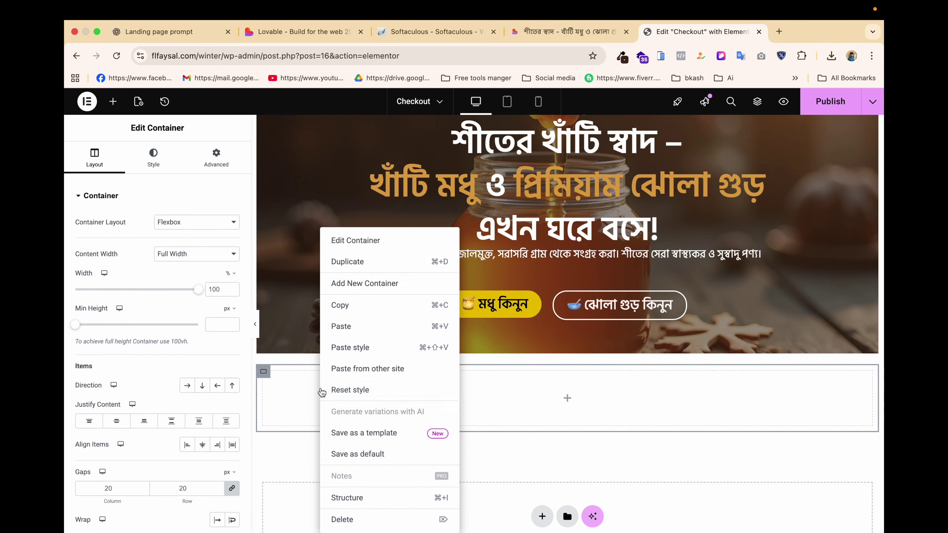
click(364, 262)
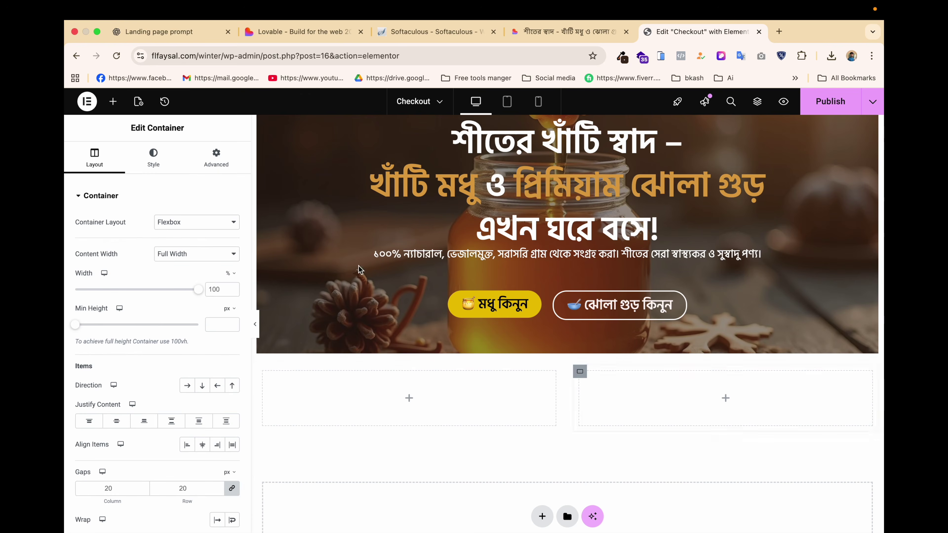
click(409, 397)
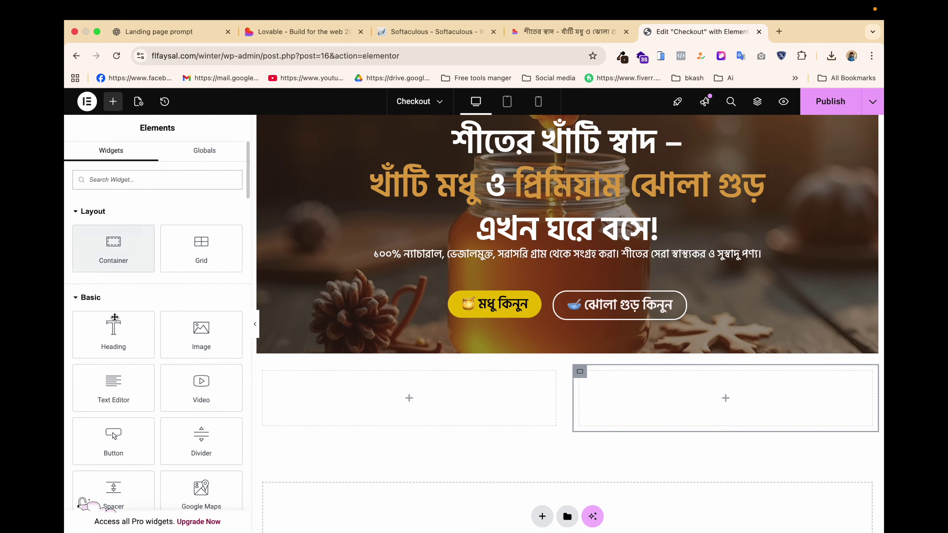
drag(200, 331, 430, 403)
Insert honey-product.jpg from the Media Library into the left column's image.
click(137, 250)
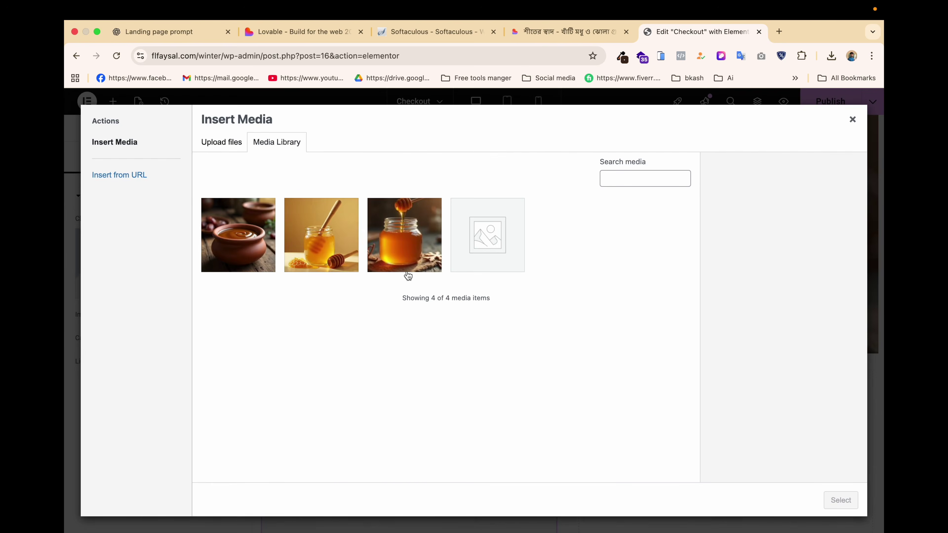
click(389, 244)
click(327, 246)
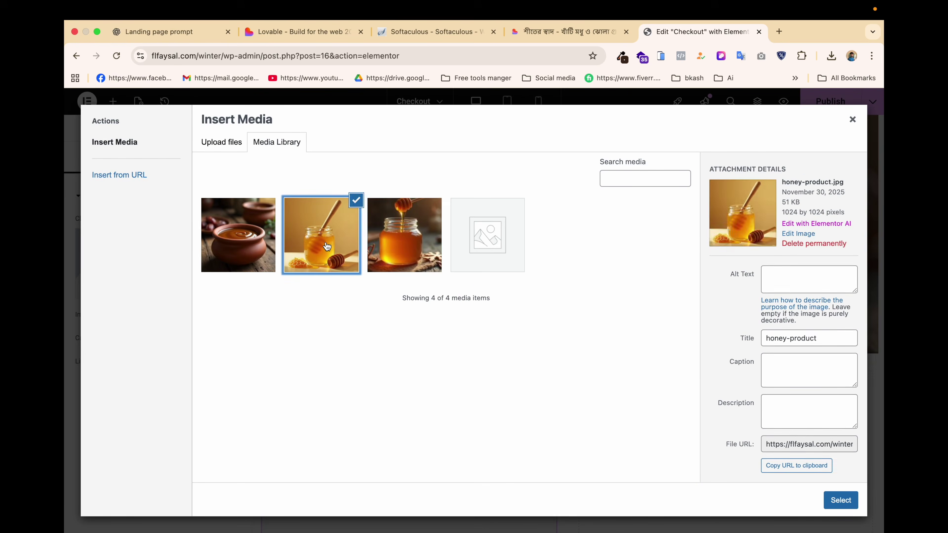
click(841, 500)
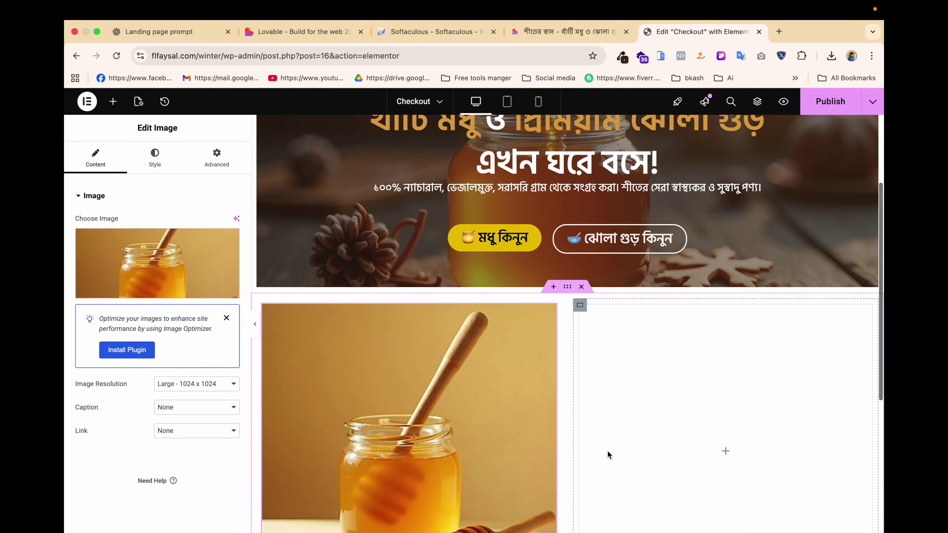
Give the image 10 px rounded corners, then duplicate the yellow honey order button.
click(154, 159)
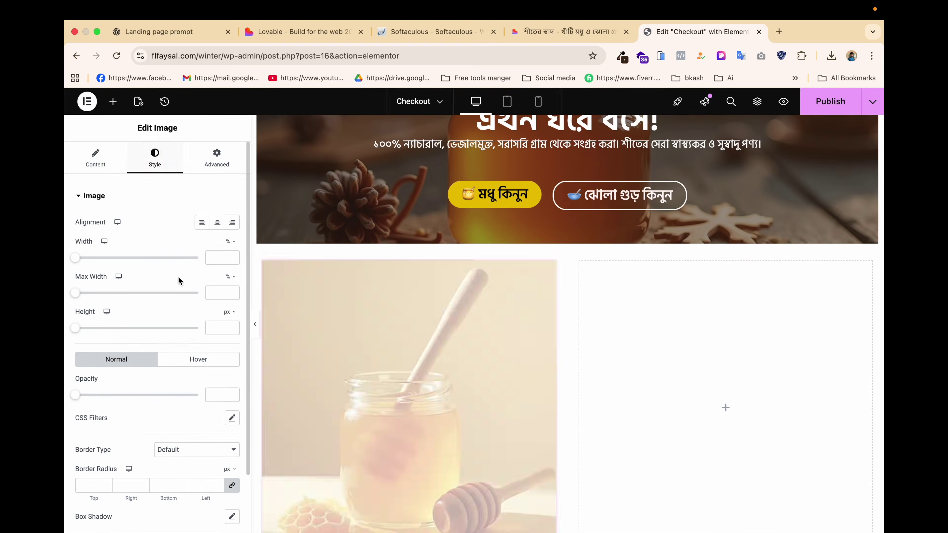
scroll(137, 267, down, 3)
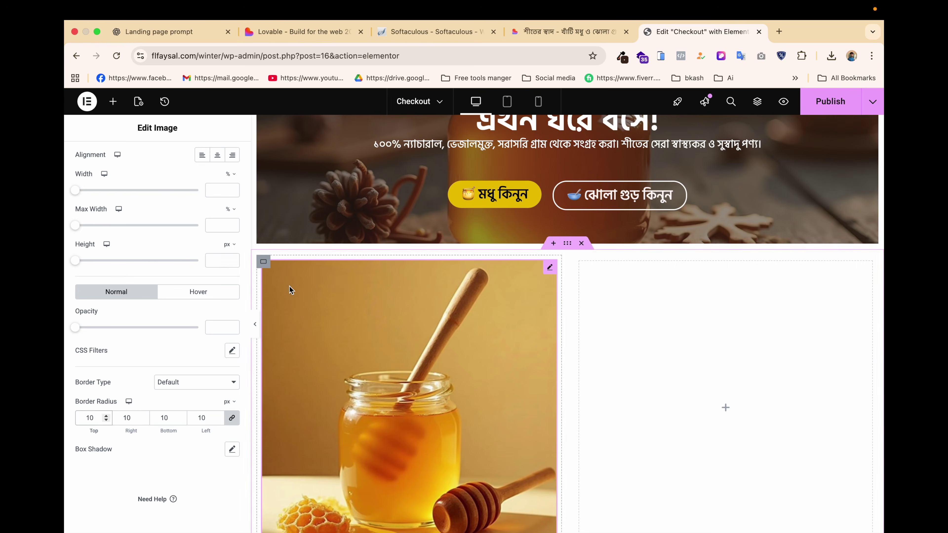
scroll(151, 324, up, 3)
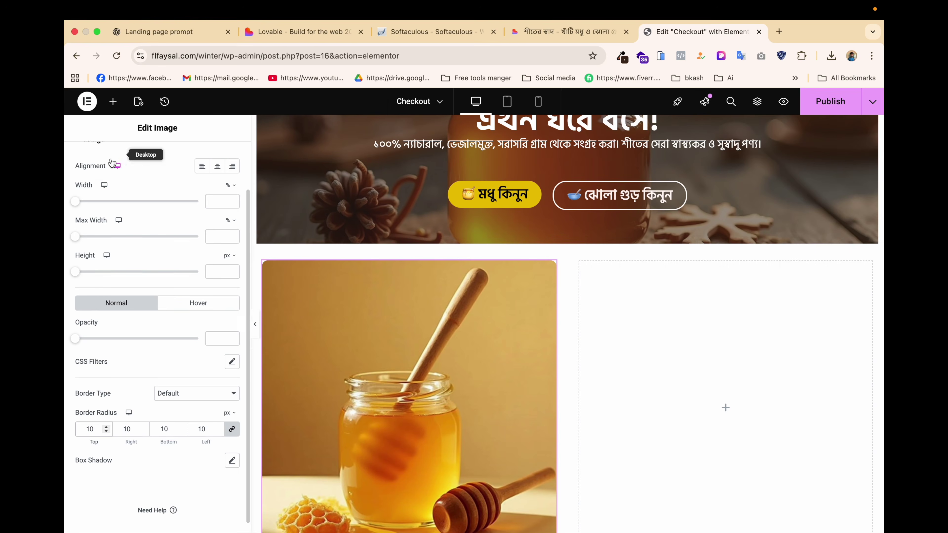
click(563, 31)
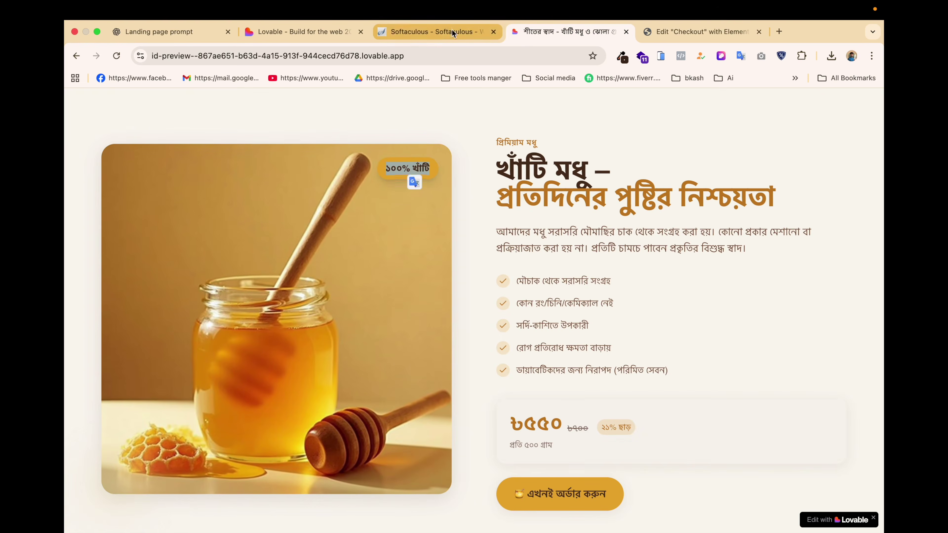
click(698, 29)
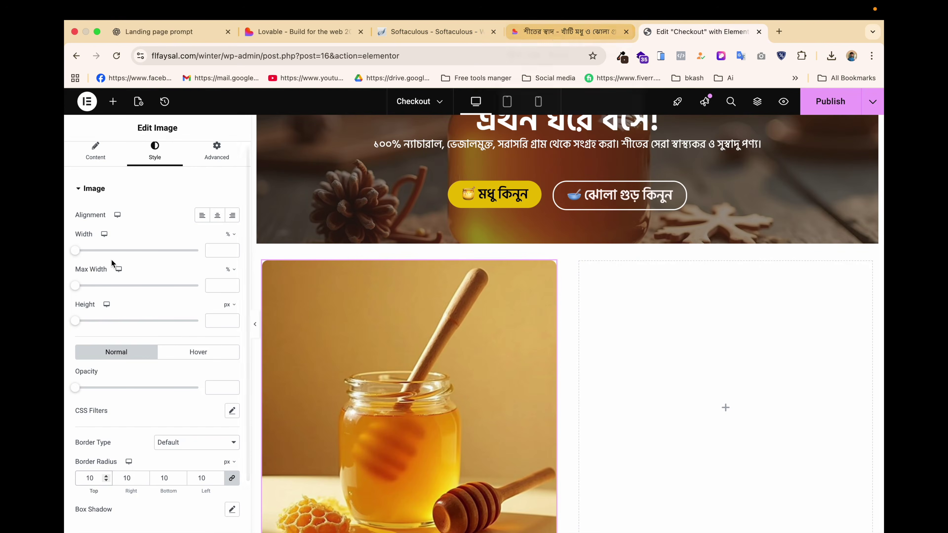
right_click(536, 189)
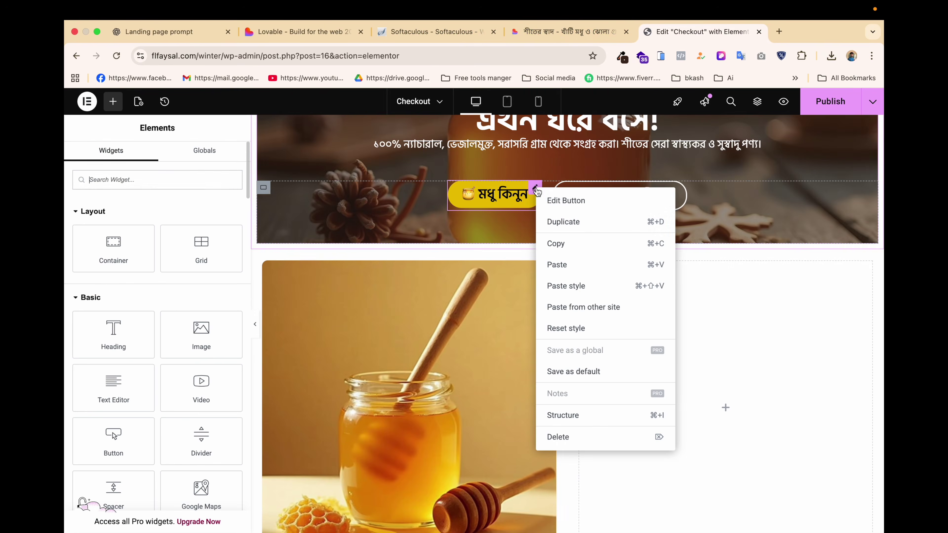
click(561, 220)
Move the copied button below the honey jar photo and change its label to ১০০% খাঁটি.
scroll(559, 219, down, 2)
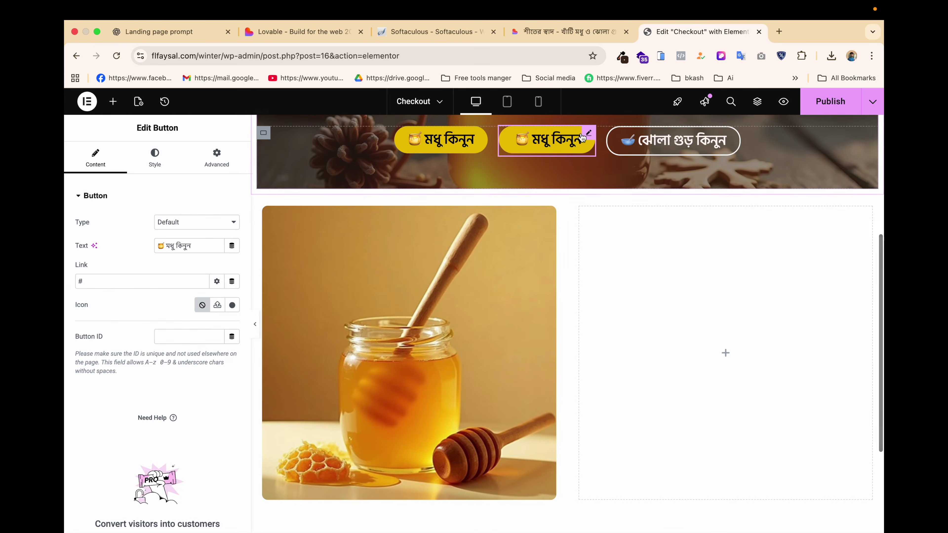
drag(590, 134, 446, 309)
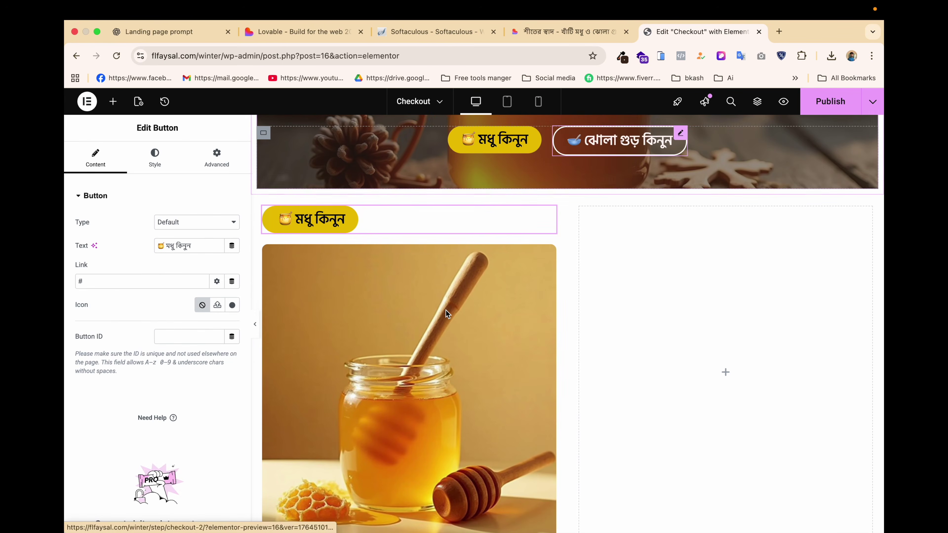
drag(549, 216, 456, 500)
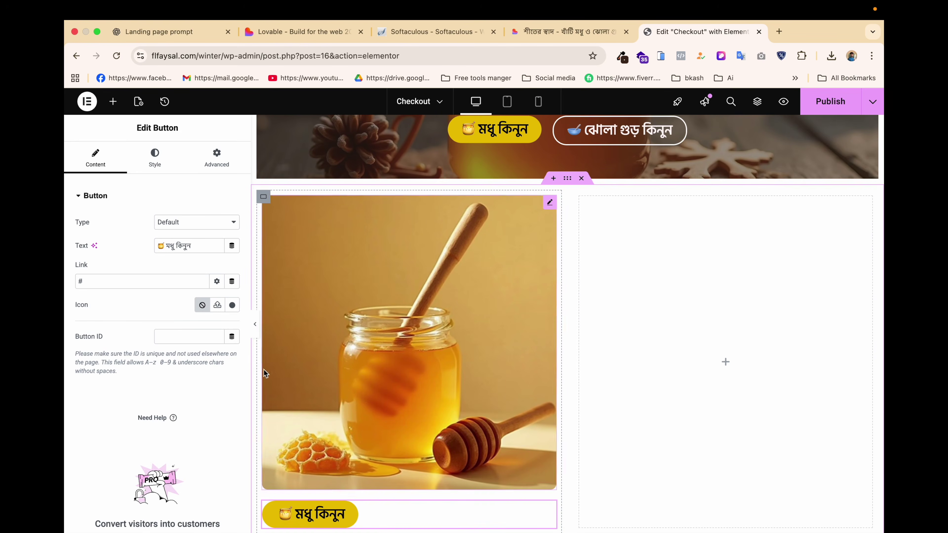
triple_click(200, 243)
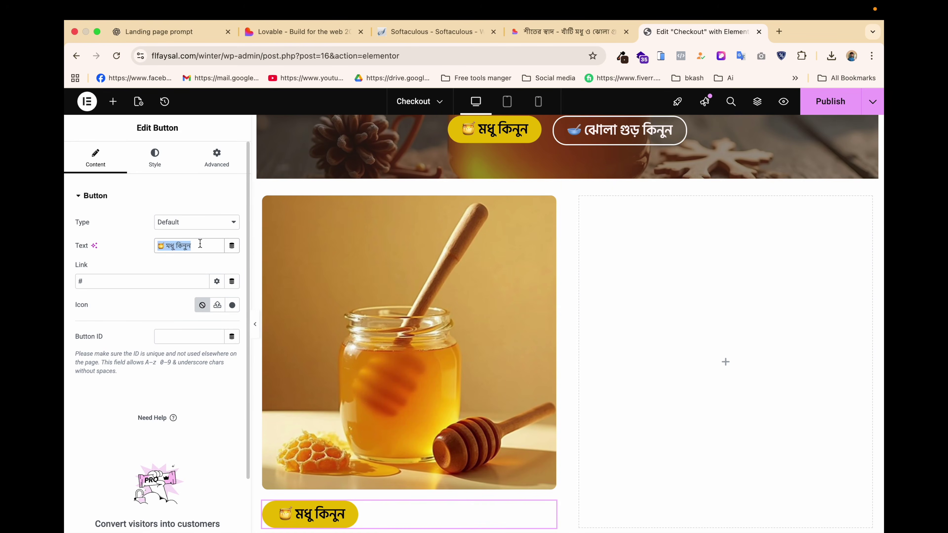
text(১০০% খাঁটি)
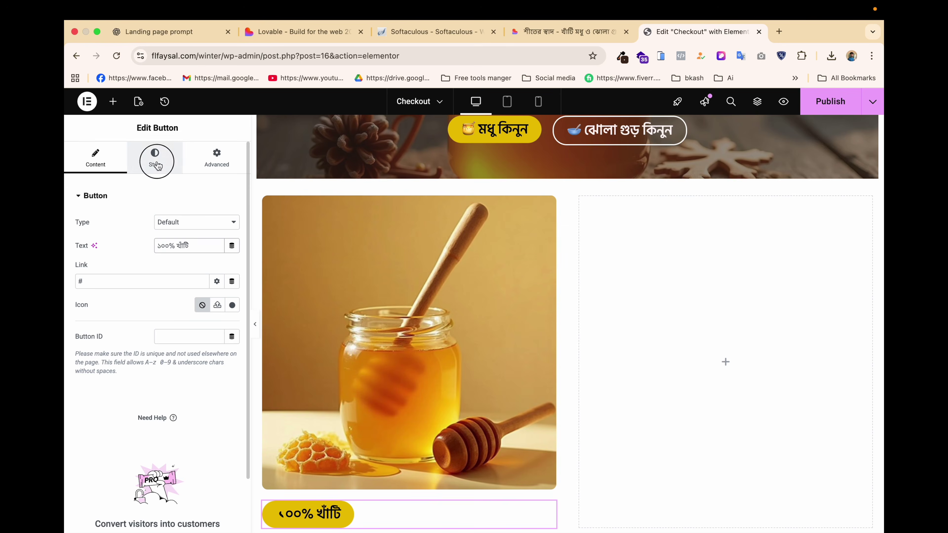
Set the badge's font to Tiro Bangla and align it to the right.
click(154, 157)
click(233, 246)
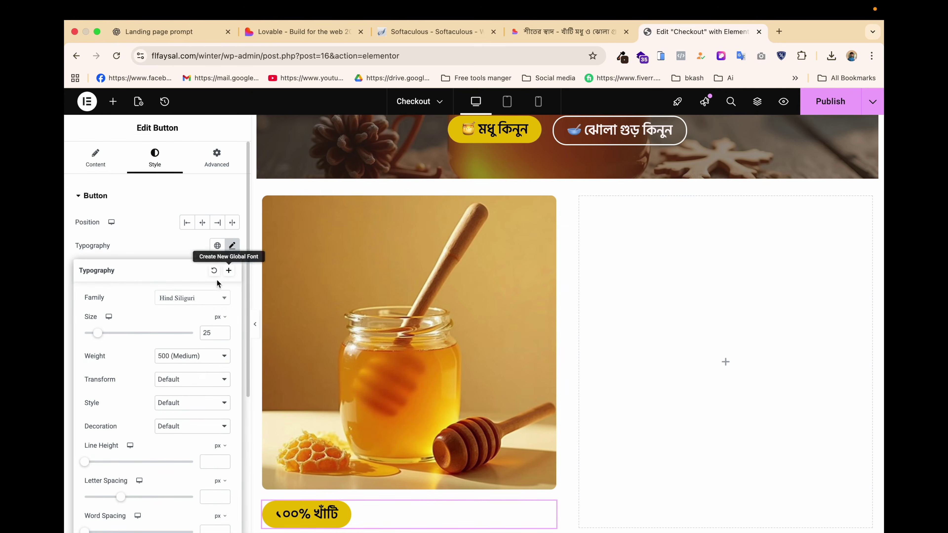
click(198, 298)
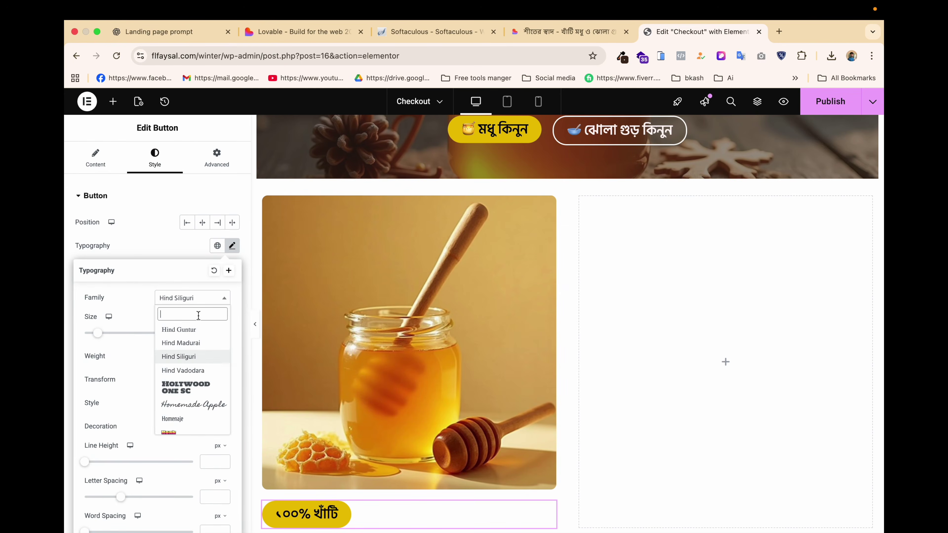
text(tiro)
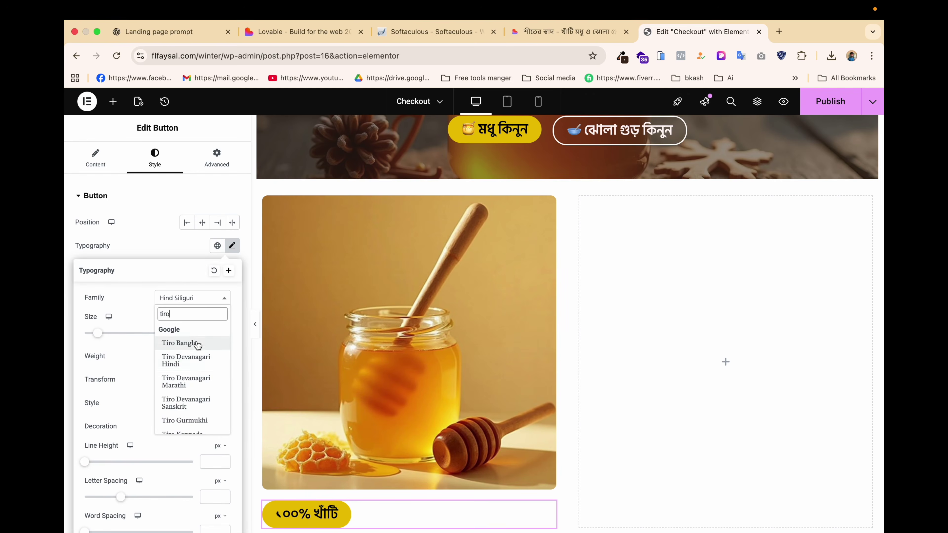
click(198, 344)
scroll(417, 379, down, 2)
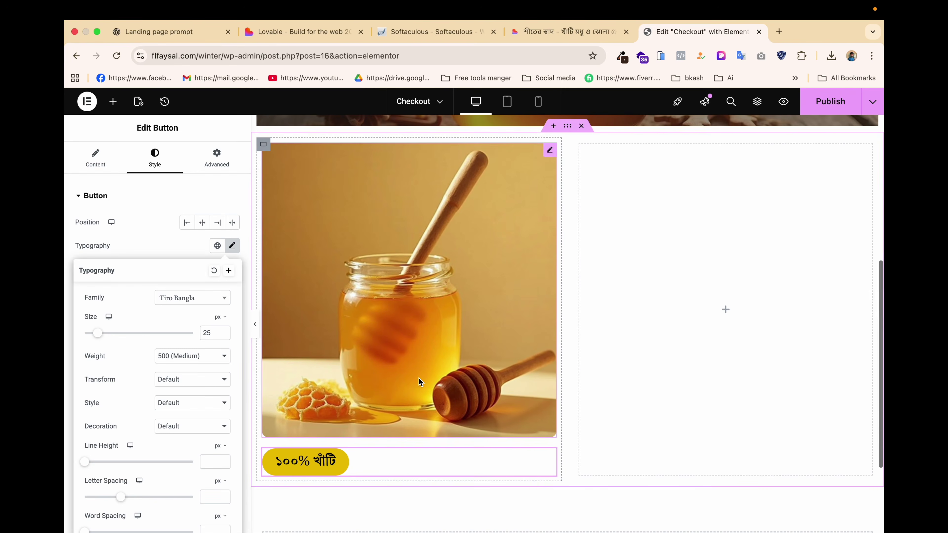
click(221, 229)
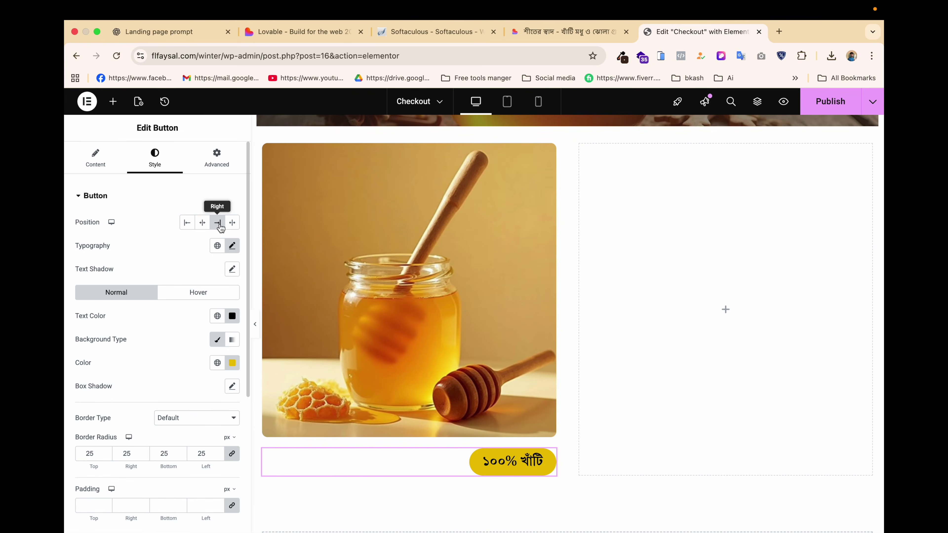
Zero the badge's padding and margin, including a top margin of 0.
click(221, 165)
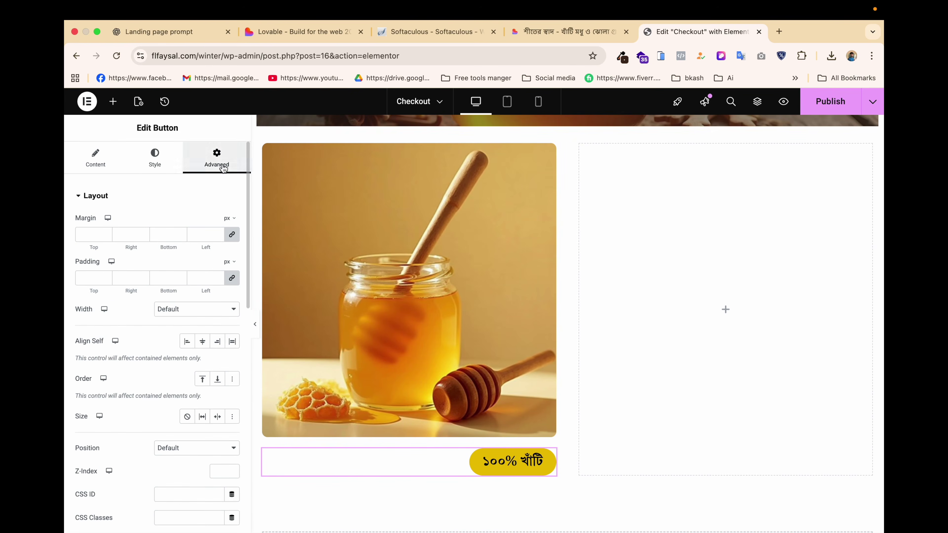
click(232, 278)
click(232, 236)
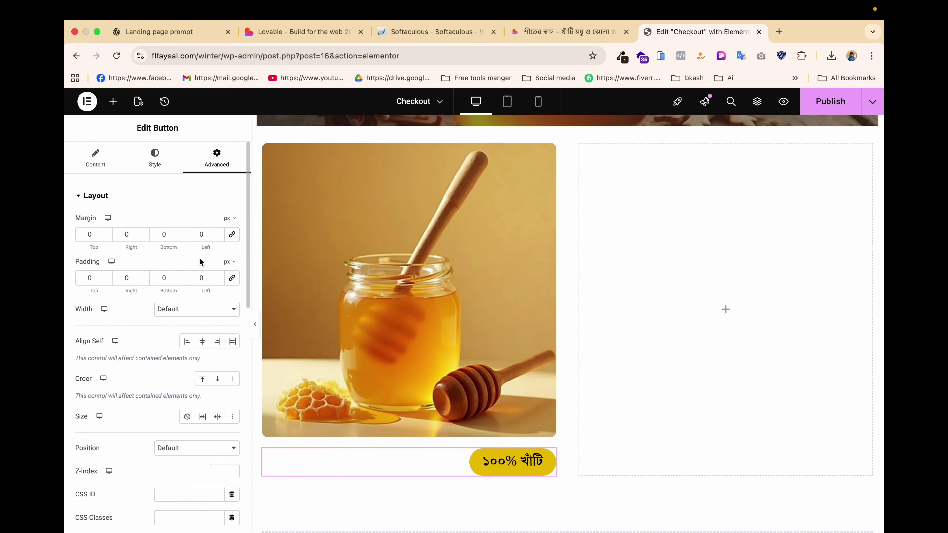
click(107, 280)
click(108, 238)
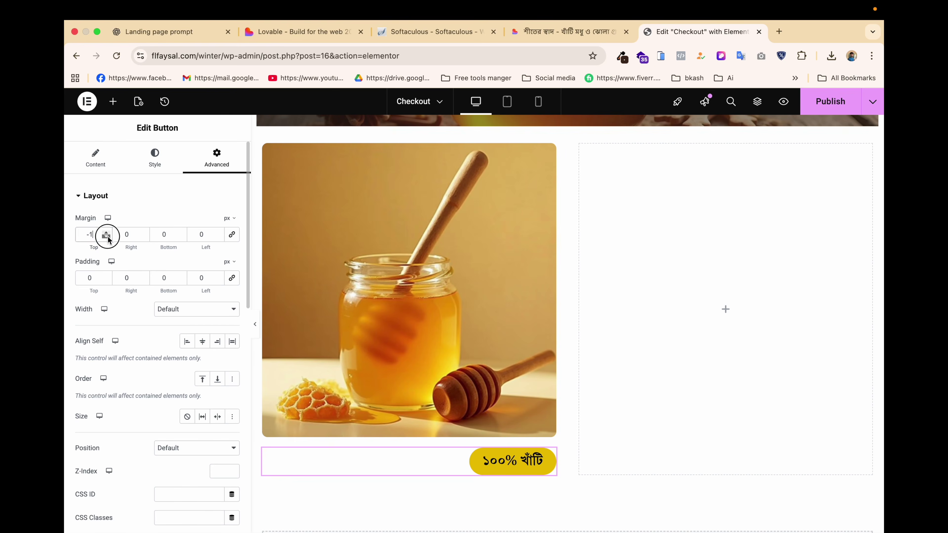
drag(108, 238, 107, 238)
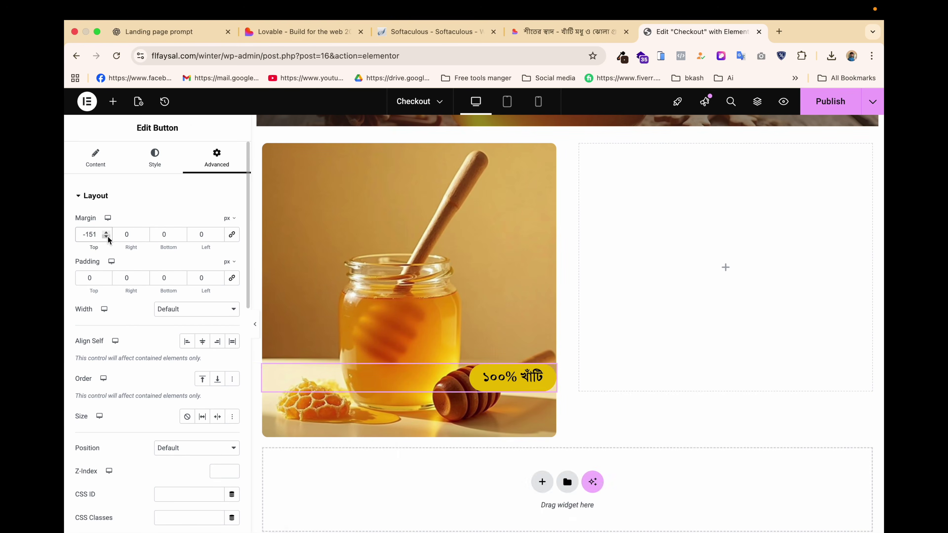
triple_click(90, 234)
text(0)
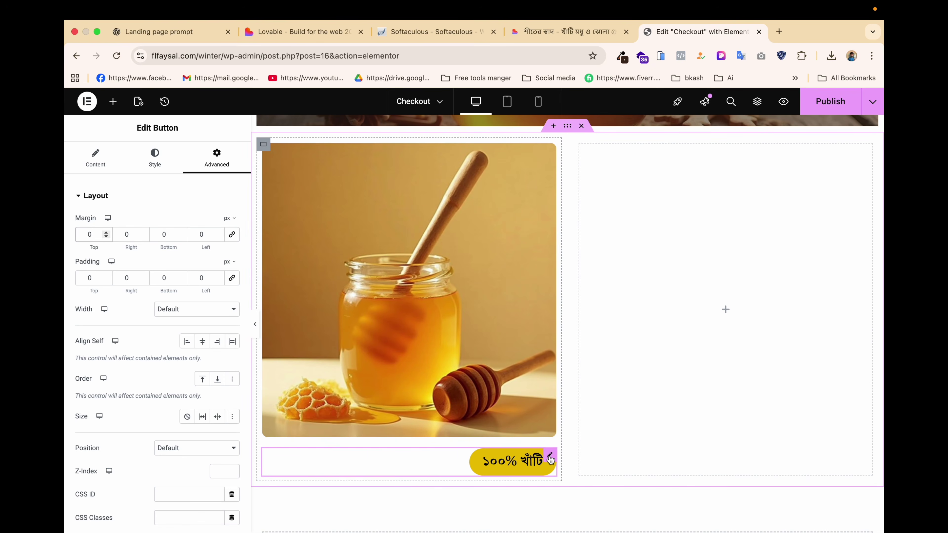
click(550, 457)
Set the badge's position to Absolute and drag it onto the photo's top-right corner.
scroll(126, 407, down, 3)
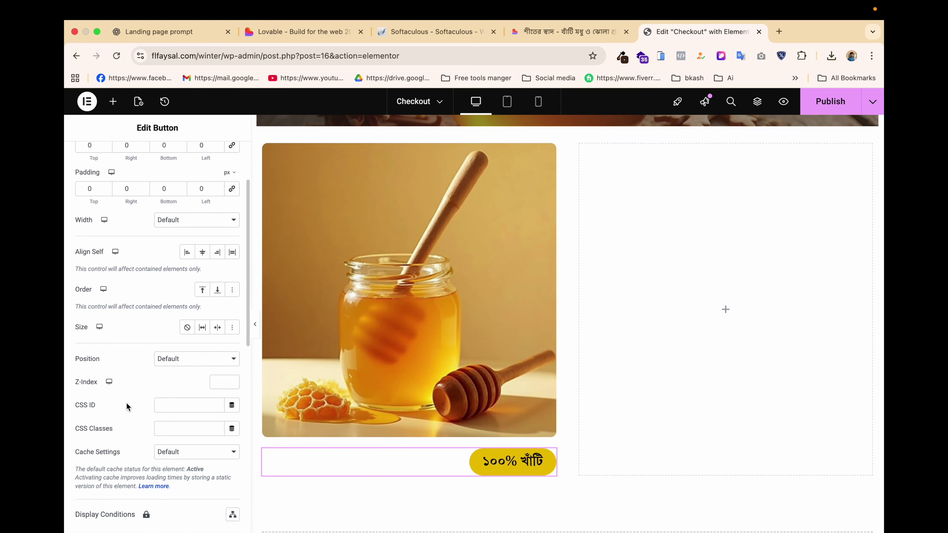
click(190, 360)
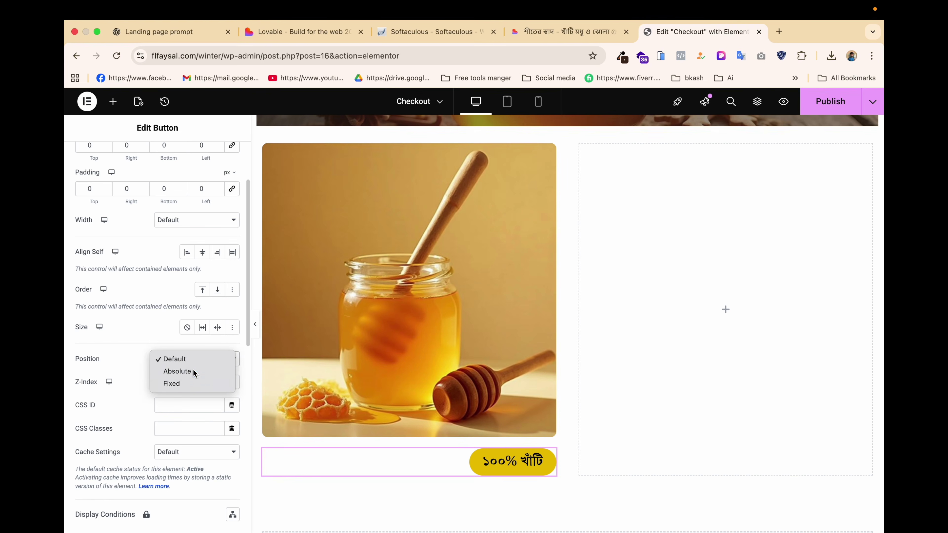
click(176, 372)
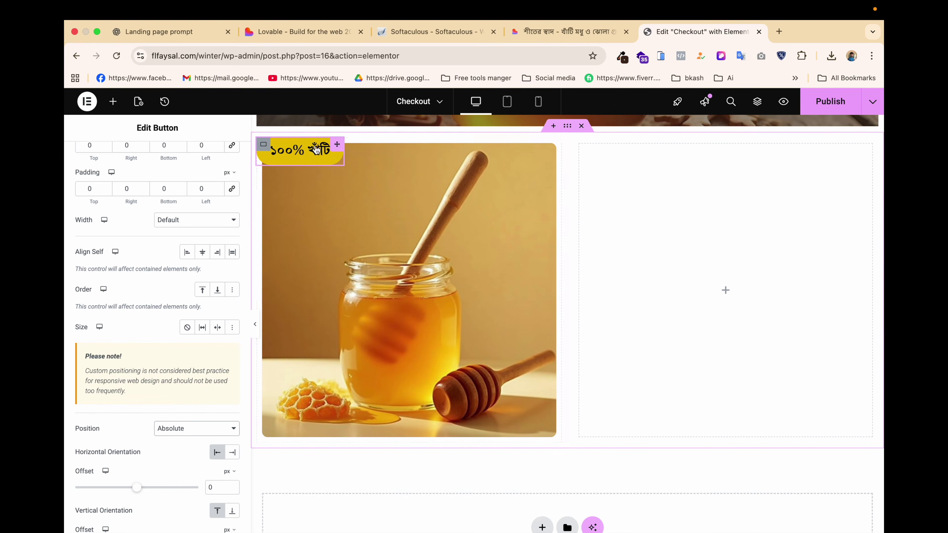
drag(338, 149, 544, 158)
scroll(507, 208, up, 1)
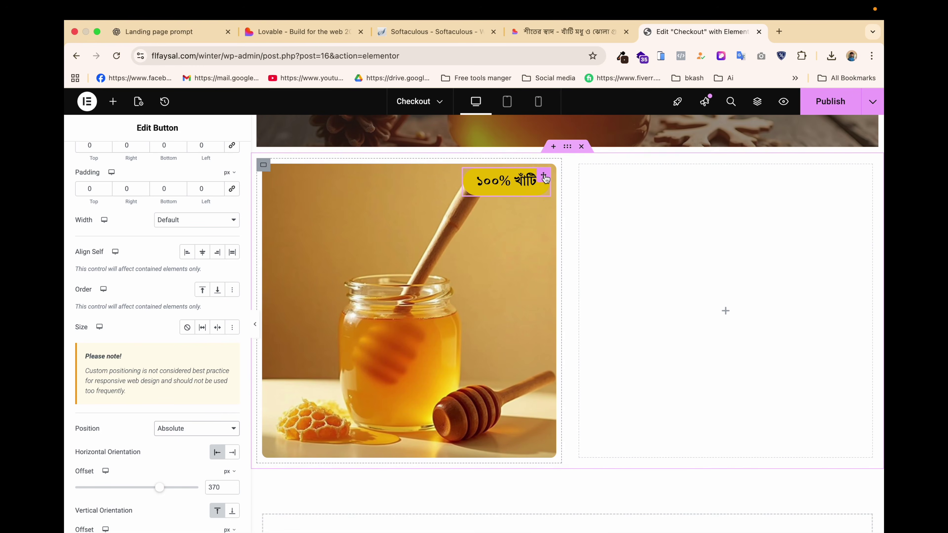
scroll(101, 277, up, 3)
Shift the badge's background colour to a warmer orange.
click(152, 161)
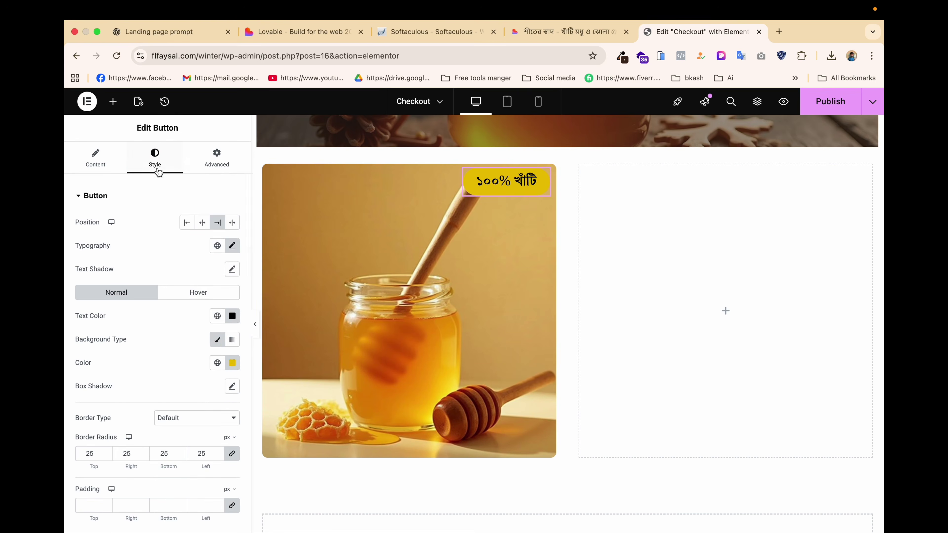
click(231, 362)
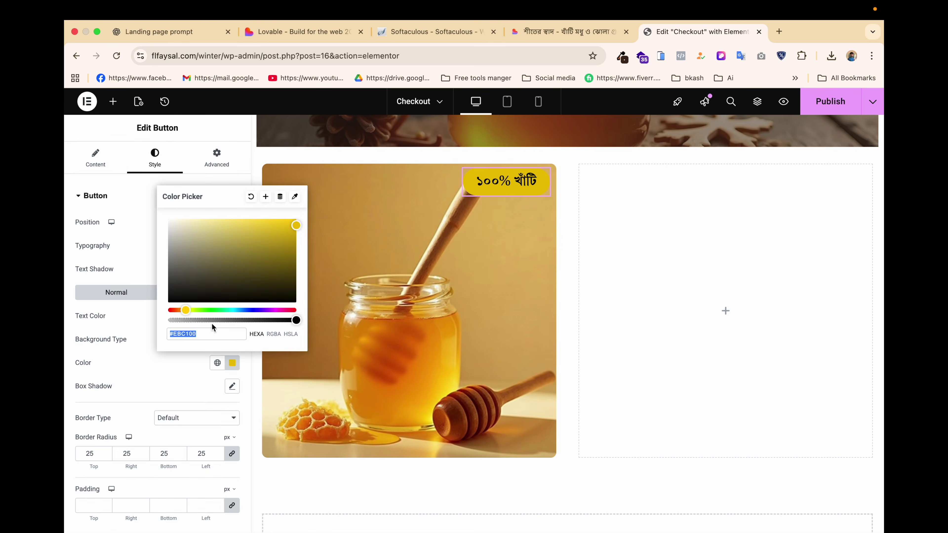
click(183, 311)
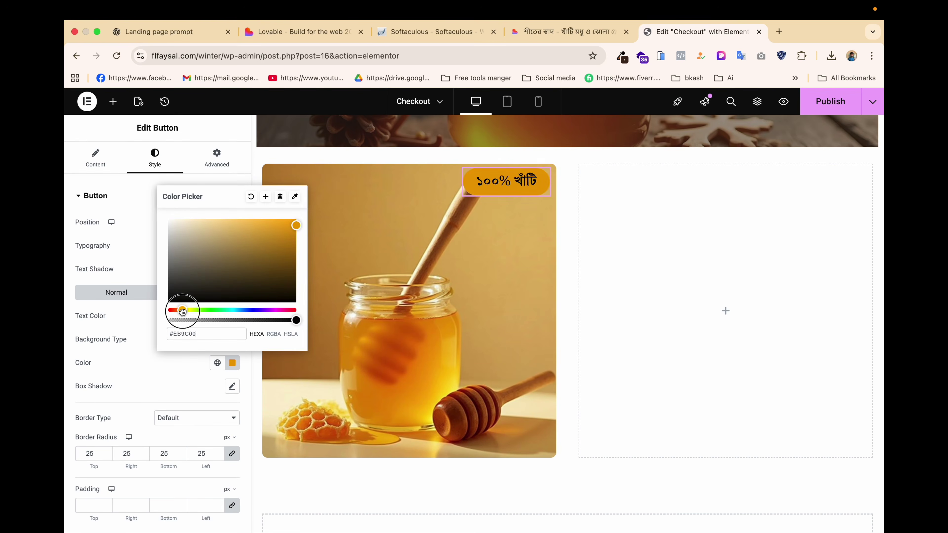
click(126, 327)
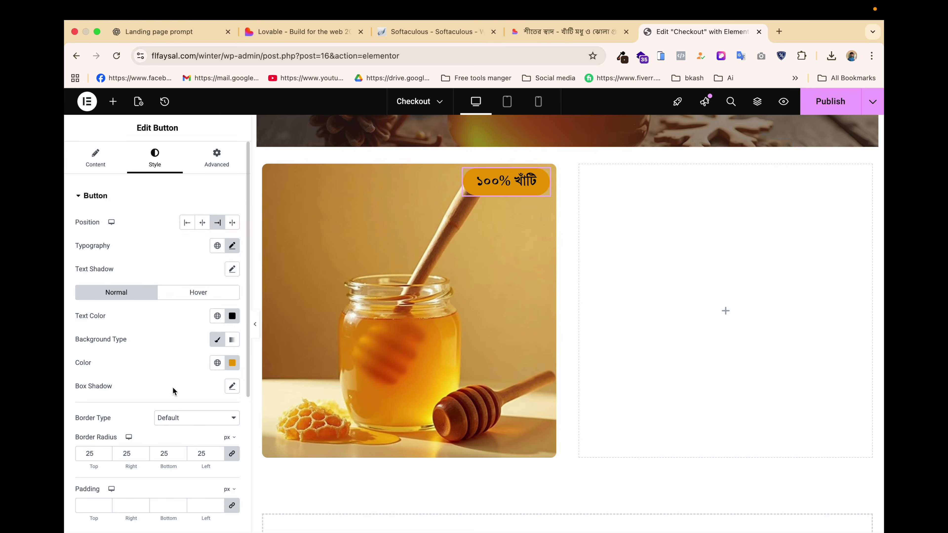
Give the badge a solid 1px white border and publish the checkout page.
scroll(158, 432, down, 1)
scroll(158, 432, down, 2)
click(190, 369)
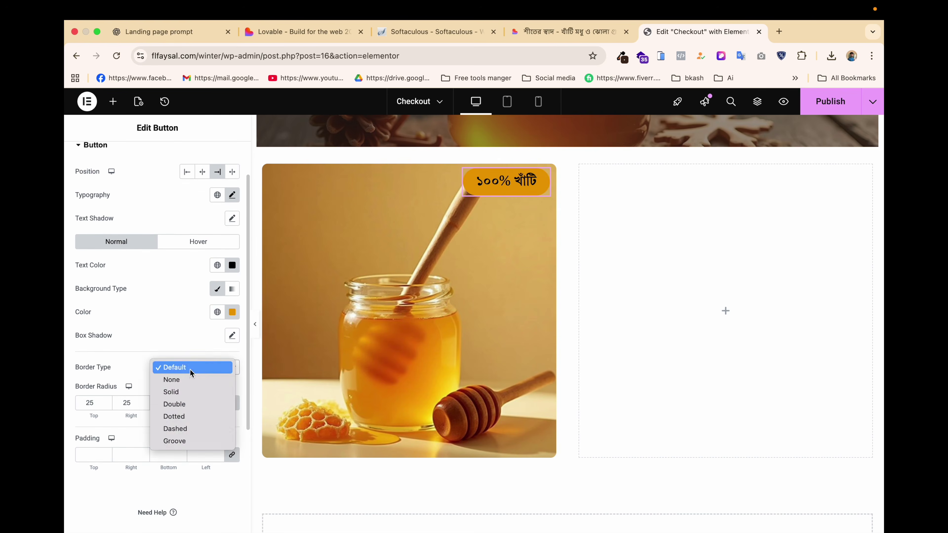
click(181, 391)
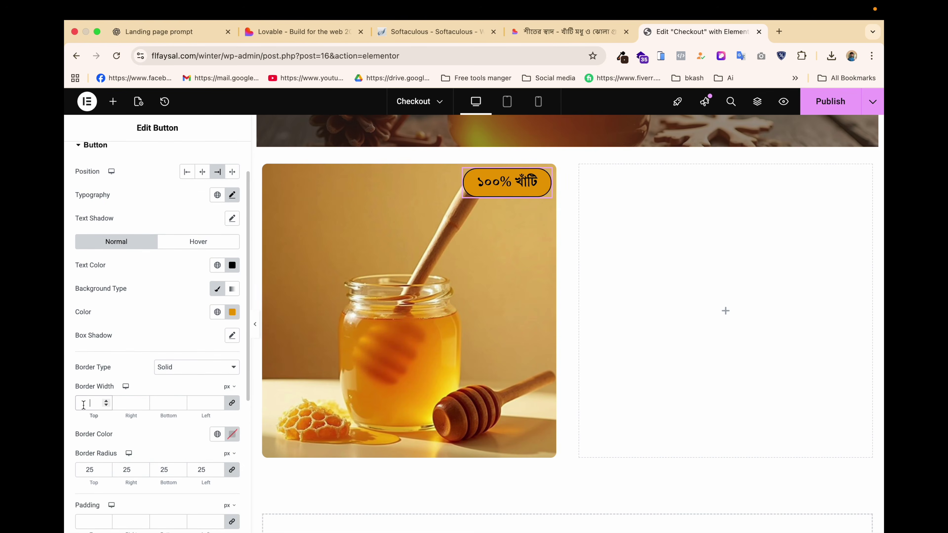
click(232, 434)
click(200, 309)
click(195, 216)
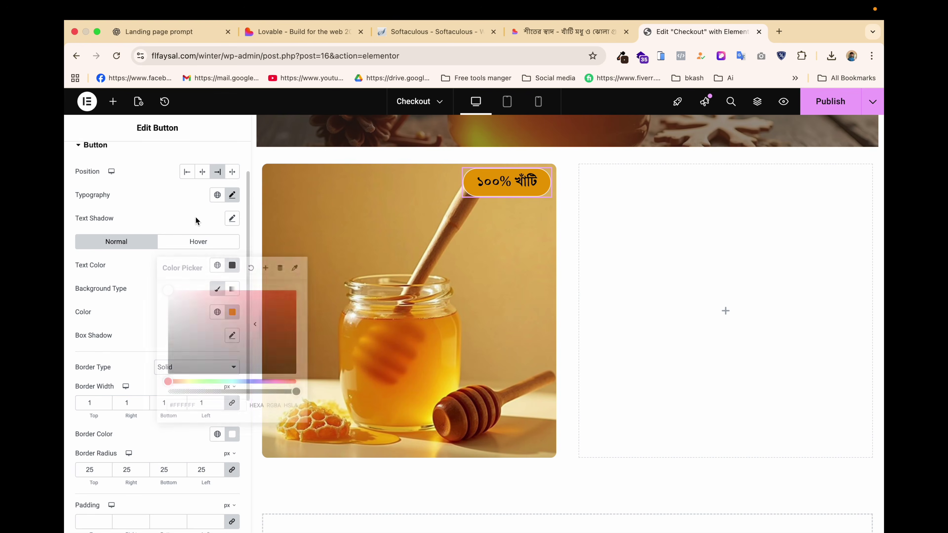
click(831, 106)
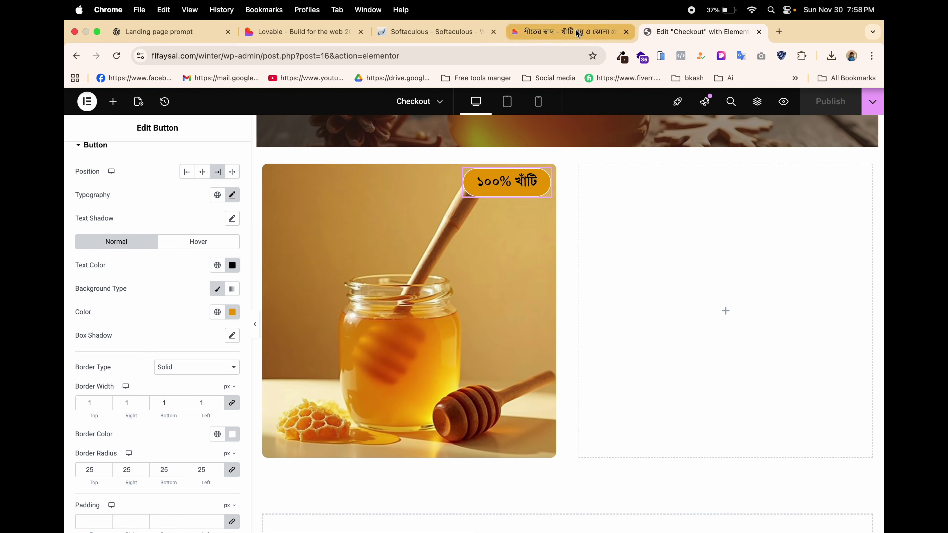
Select Lovable's honey section text from the premium honey label to the price, then return to ChatGPT.
click(566, 31)
scroll(493, 278, down, 3)
scroll(493, 279, up, 3)
drag(498, 135, 638, 440)
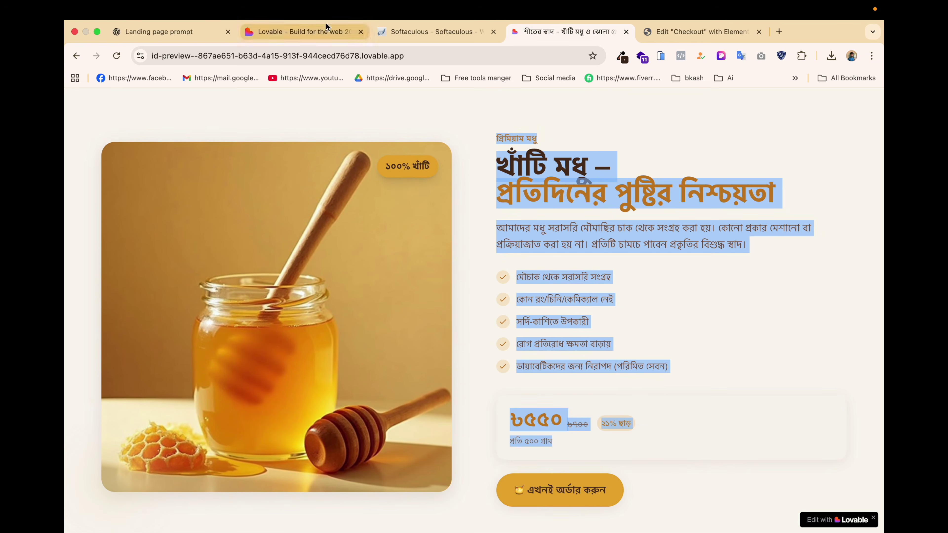
click(151, 30)
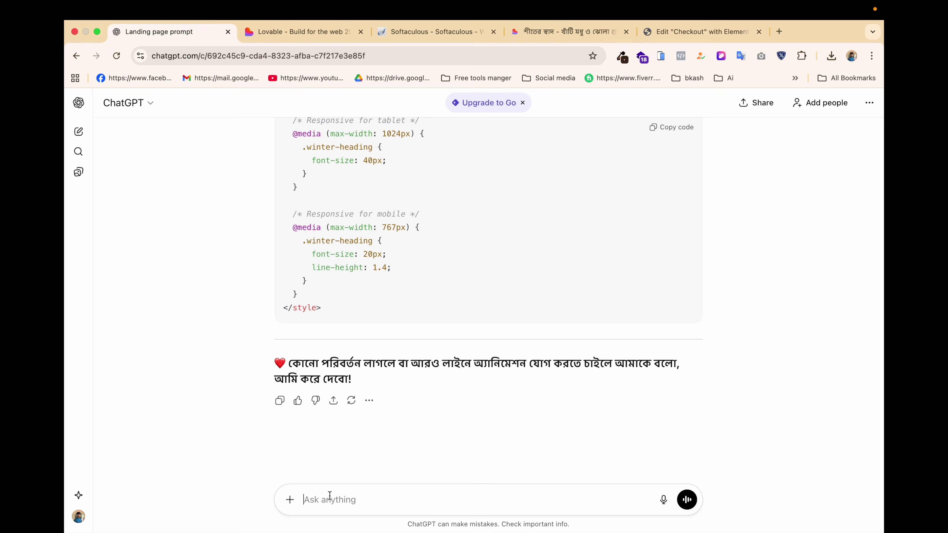
Paste the honey section text into ChatGPT and request responsive Elementor-ready HTML and CSS.
key(super+v)
key(Return)
key(Return)
text(at)
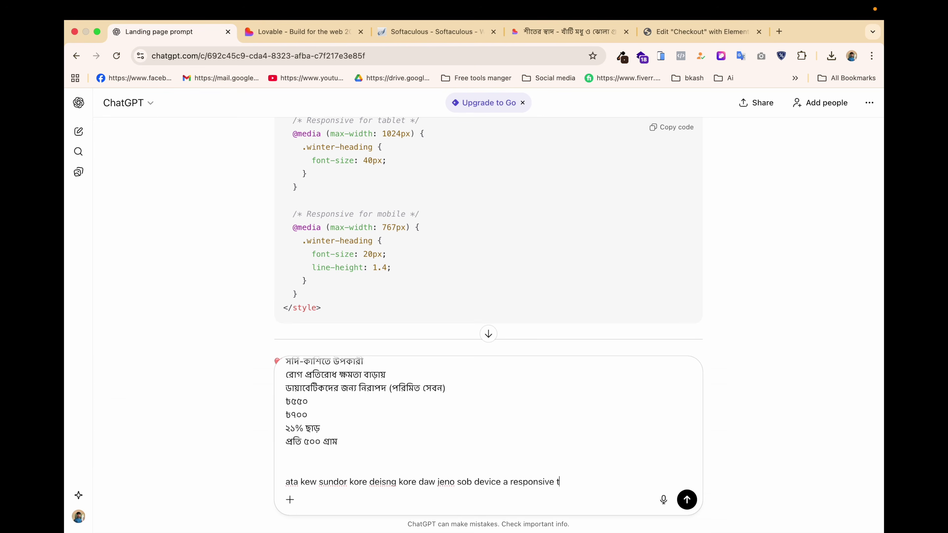
key(Return)
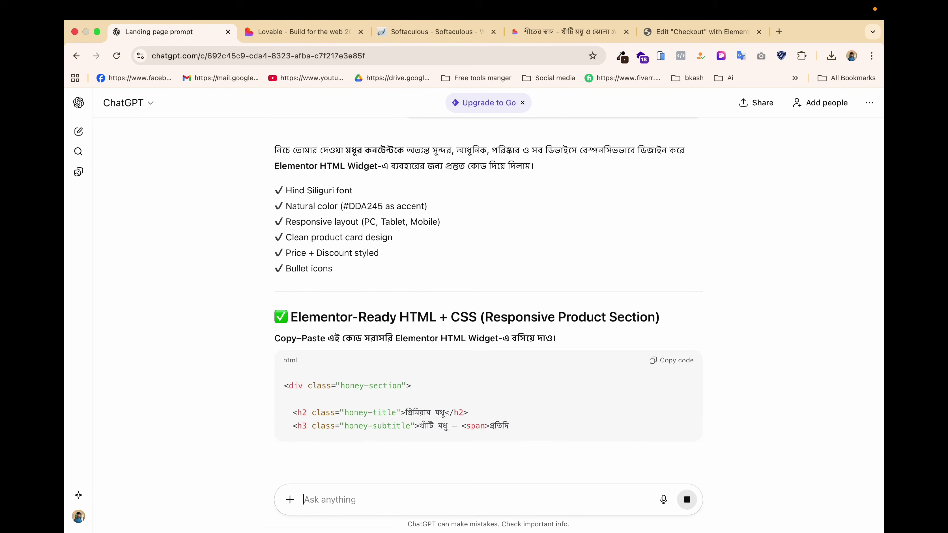
Copy the generated HTML and CSS code and go back to the Elementor editor.
scroll(414, 397, down, 2)
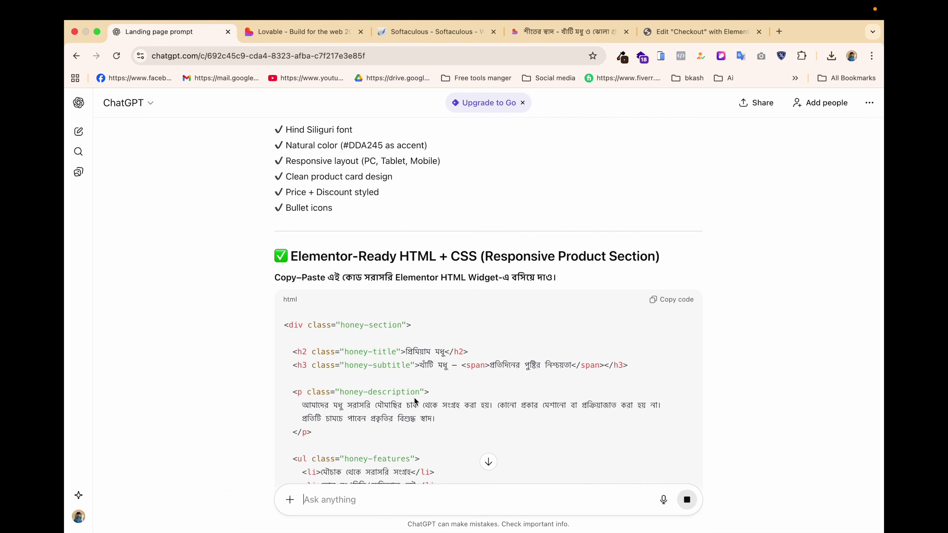
scroll(509, 373, down, 10)
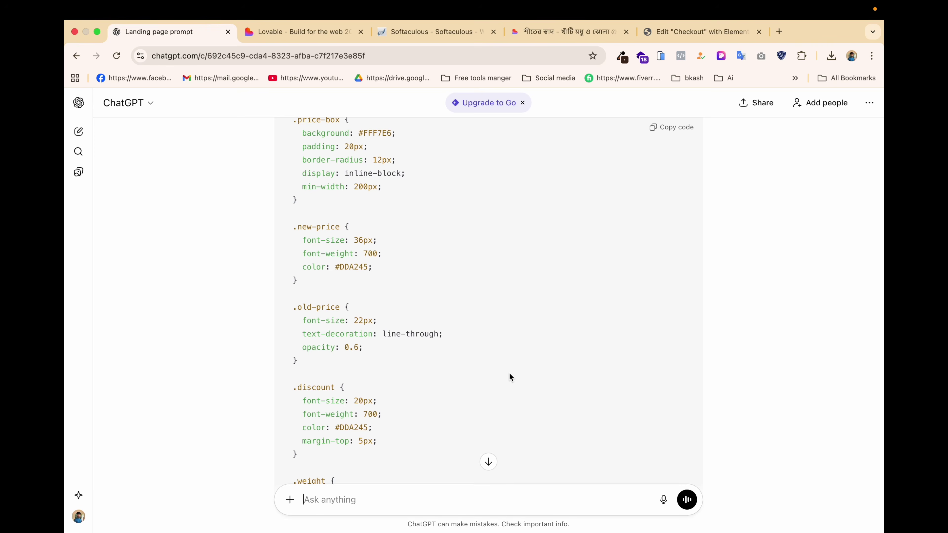
scroll(527, 321, down, 10)
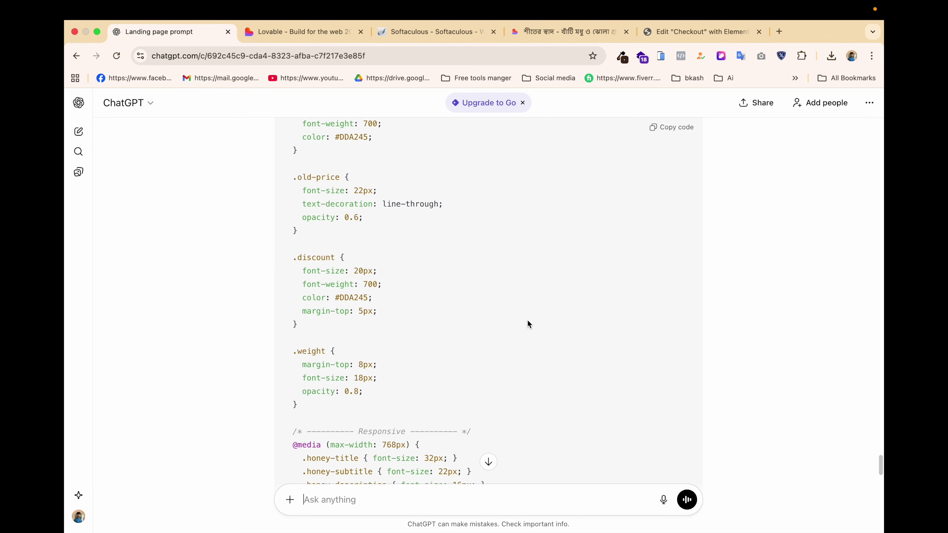
scroll(528, 322, down, 12)
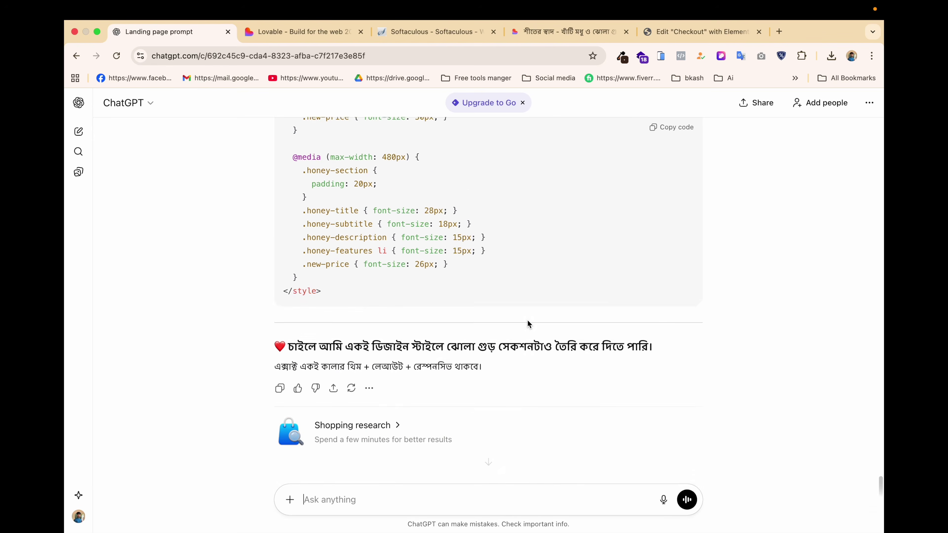
click(668, 128)
click(698, 32)
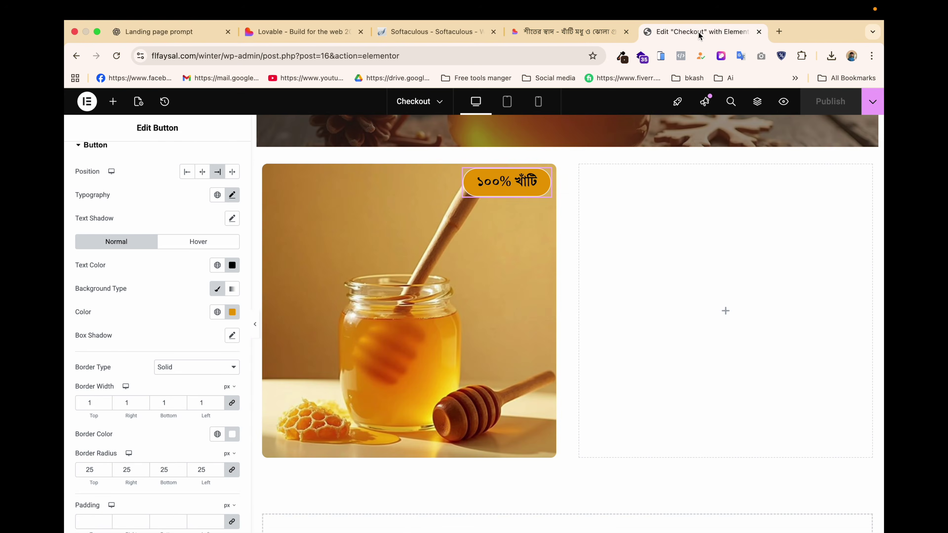
Drop an HTML widget into the empty right column and paste the honey section code into it.
click(726, 311)
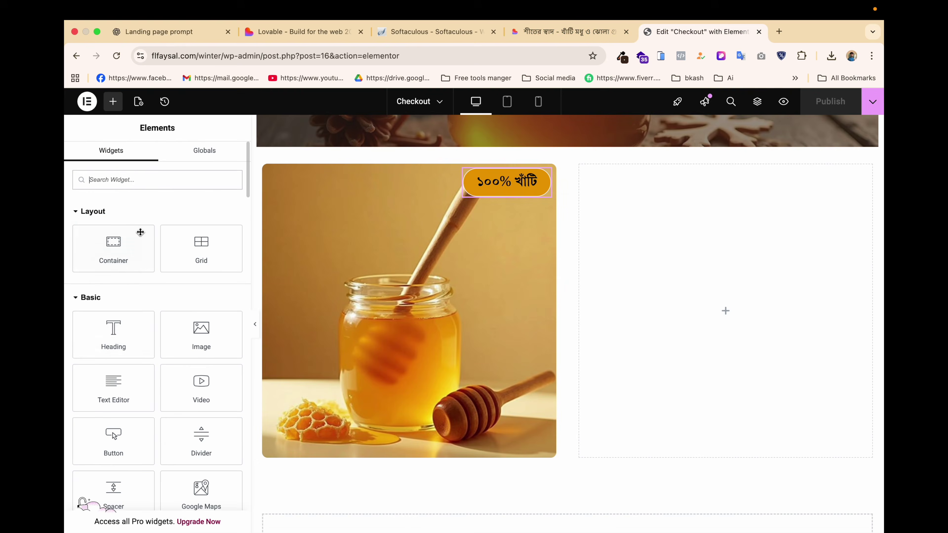
text(ht)
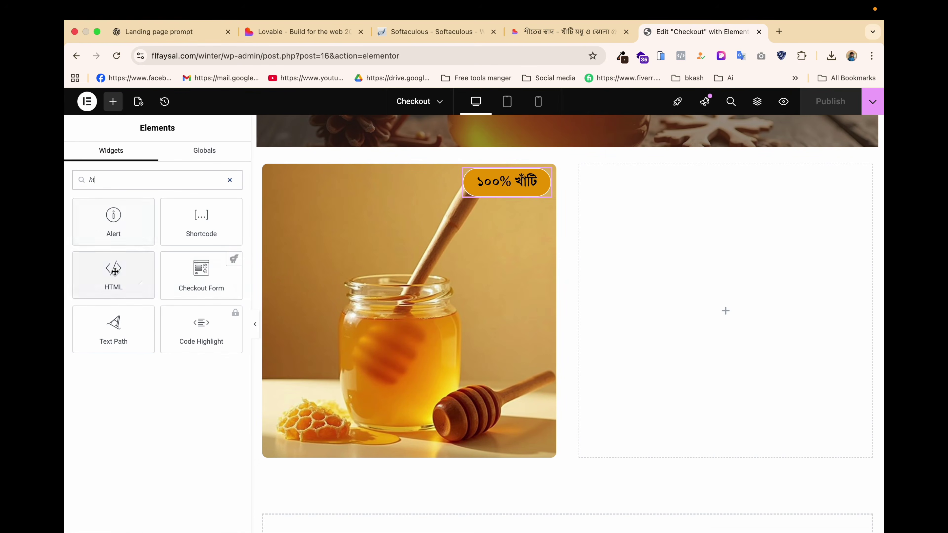
drag(113, 272, 728, 265)
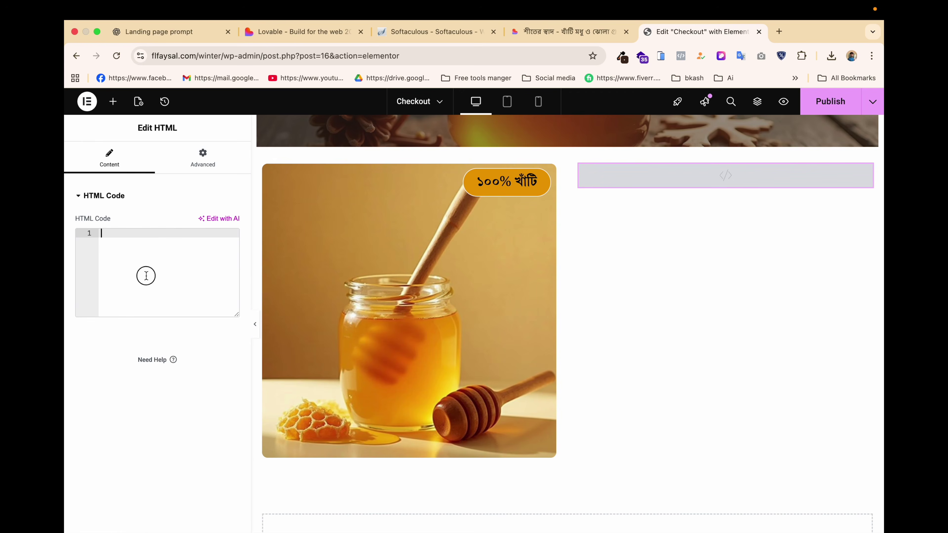
key(super+v)
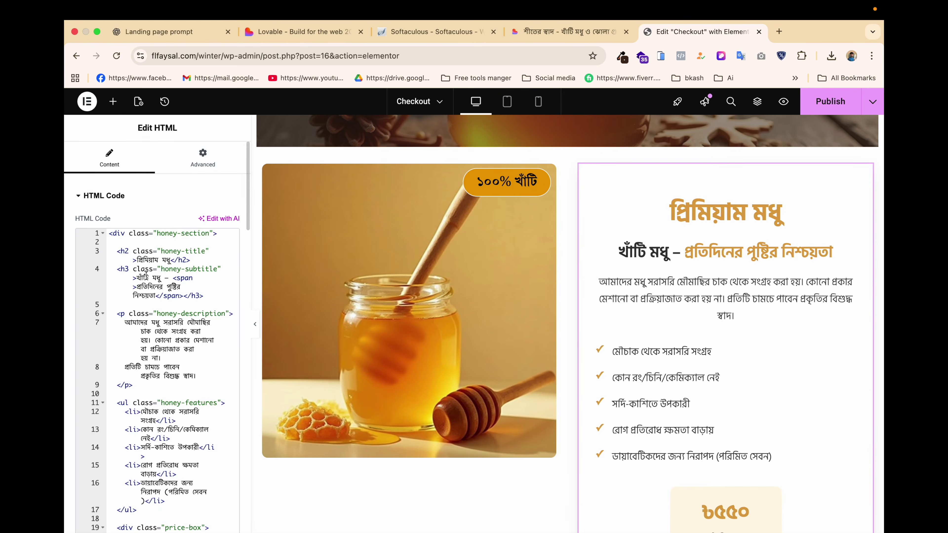
scroll(672, 359, down, 3)
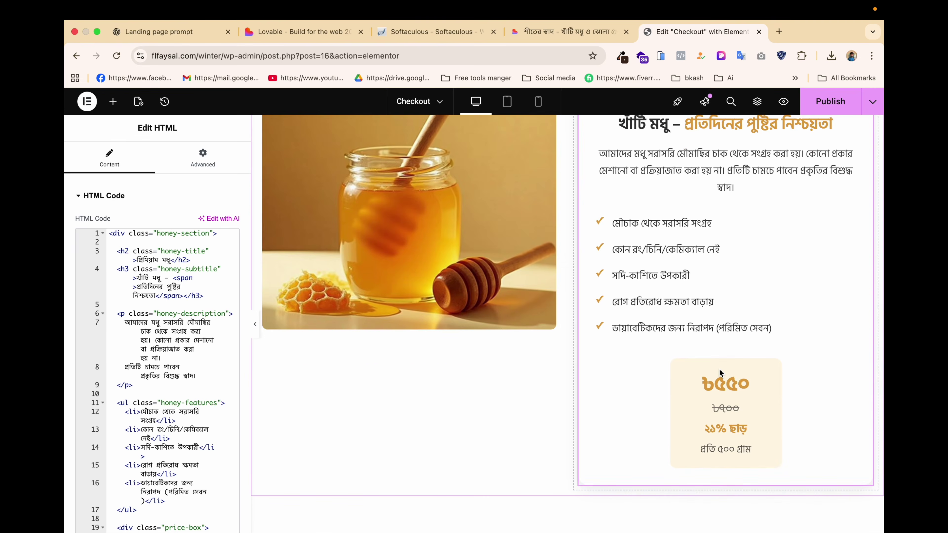
scroll(719, 369, up, 3)
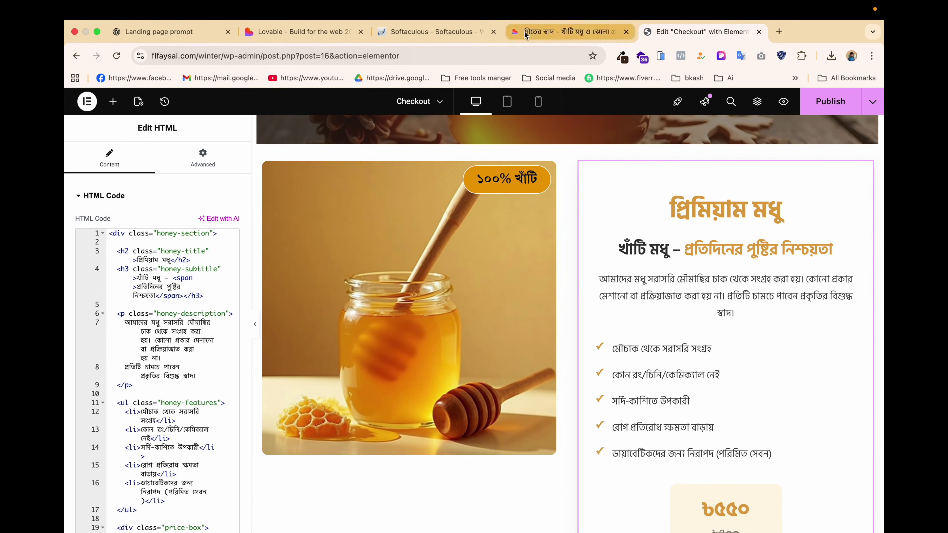
Inspect the honey heading in the Lovable preview and pick the section's div.order-1 text column.
click(533, 33)
click(549, 173)
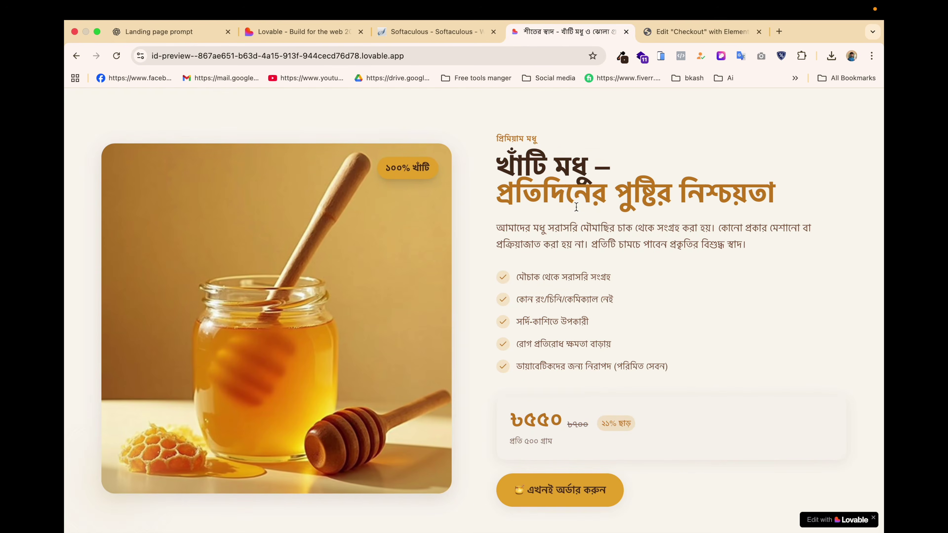
right_click(548, 172)
click(575, 304)
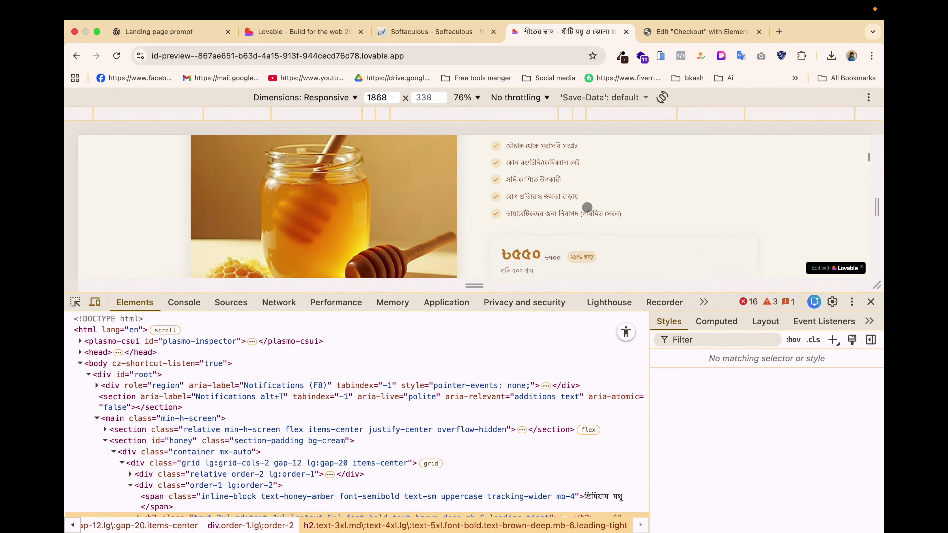
scroll(584, 206, up, 3)
scroll(587, 207, up, 2)
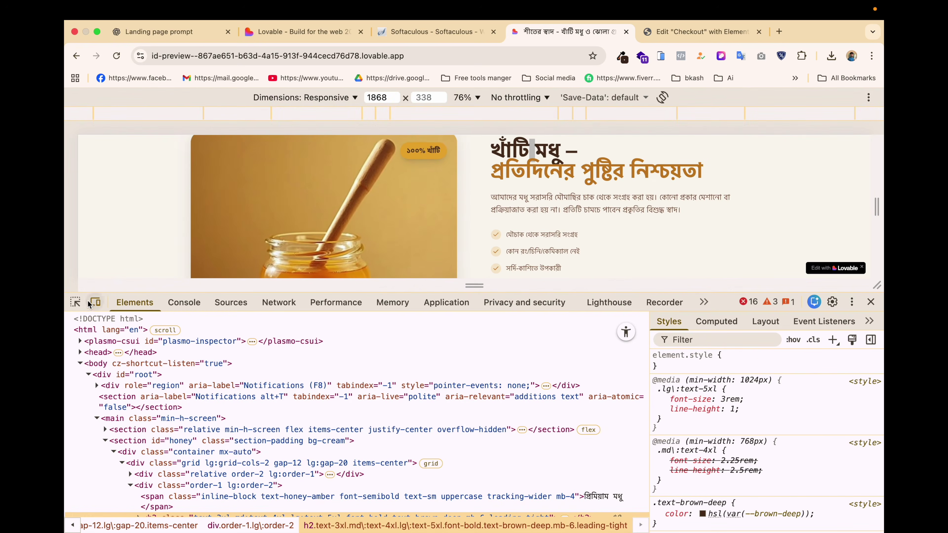
click(76, 303)
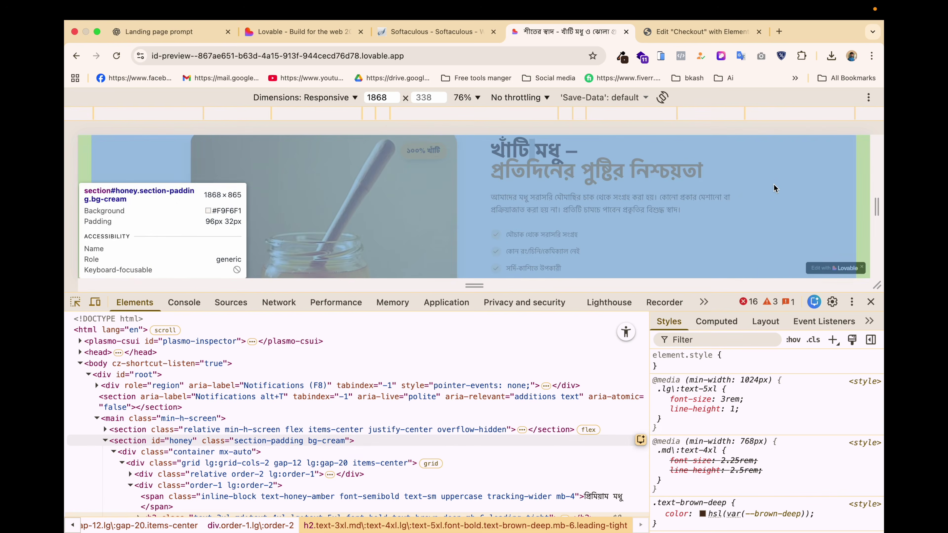
click(750, 187)
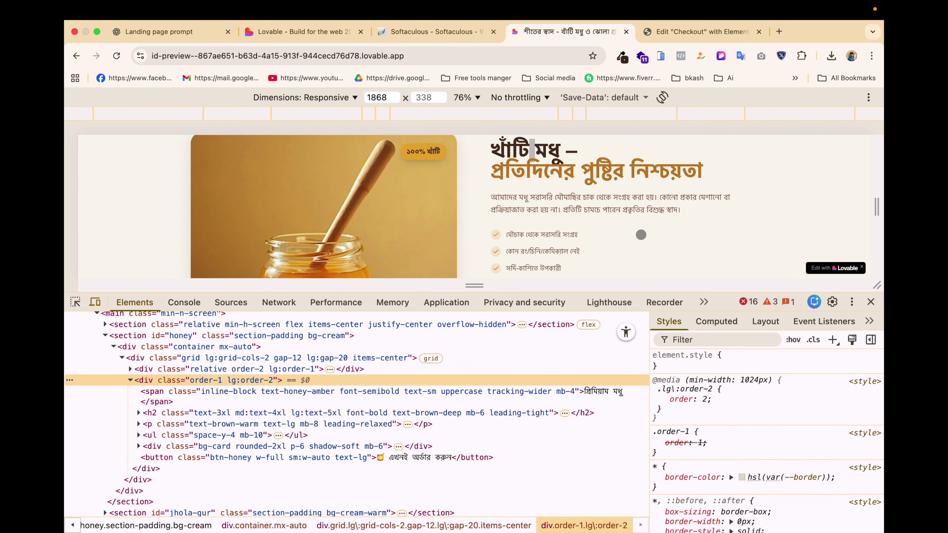
scroll(638, 230, down, 2)
scroll(638, 230, down, 3)
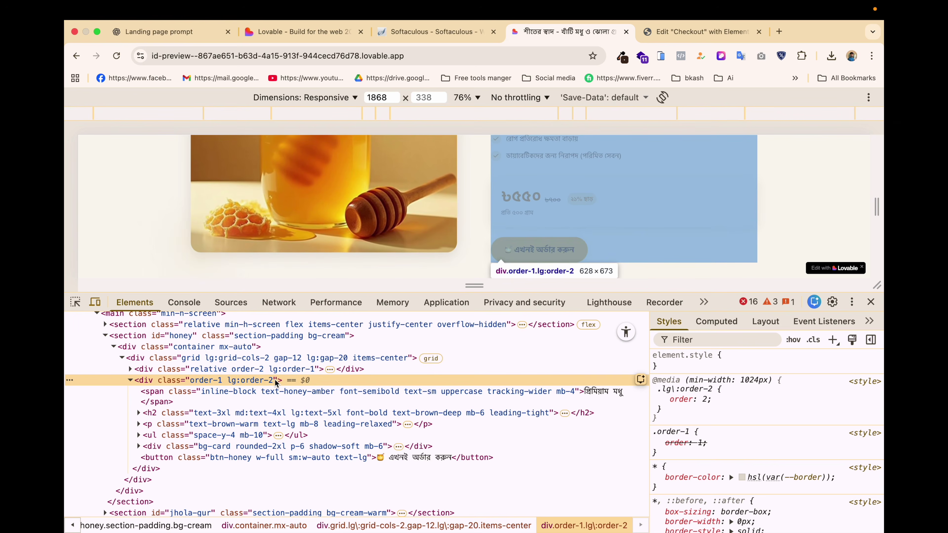
Open the div.order-1 column as editable HTML, select all its markup, and return to ChatGPT.
right_click(212, 382)
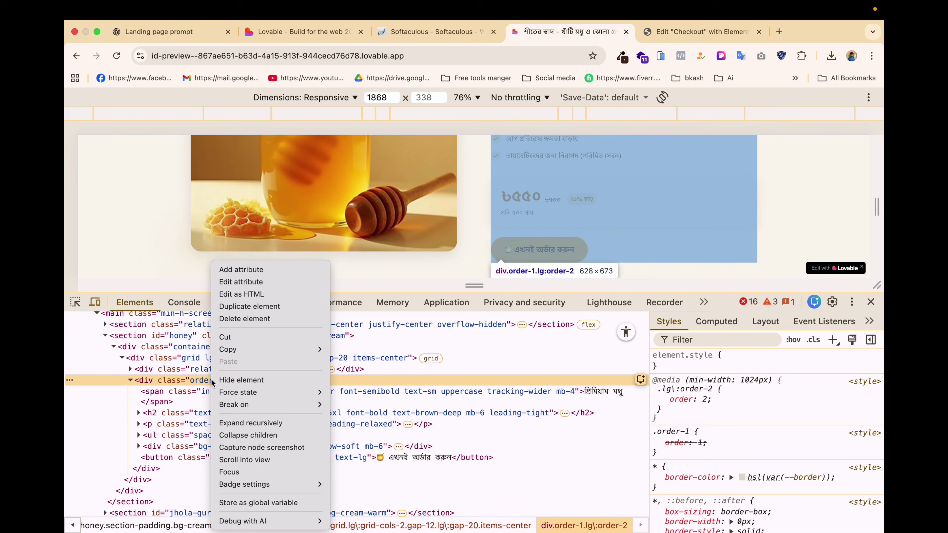
click(242, 294)
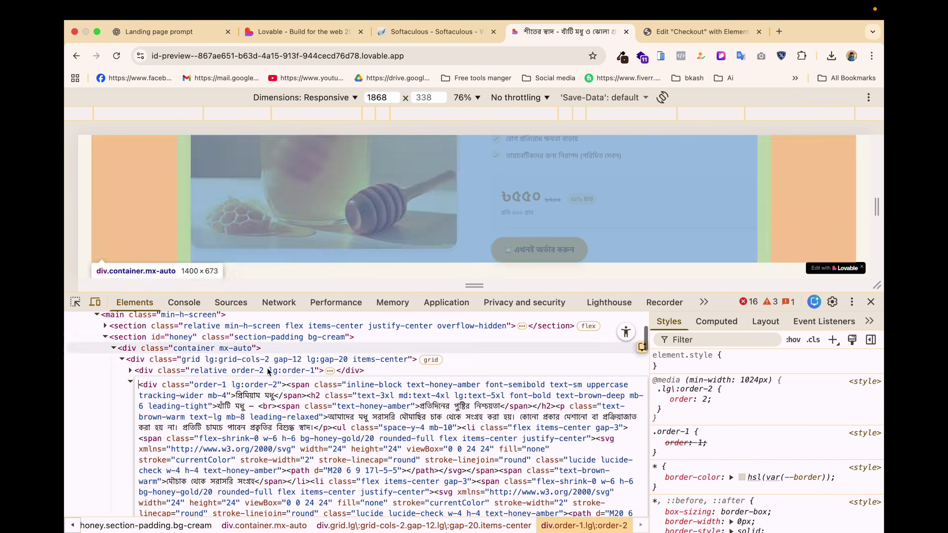
key(super+a)
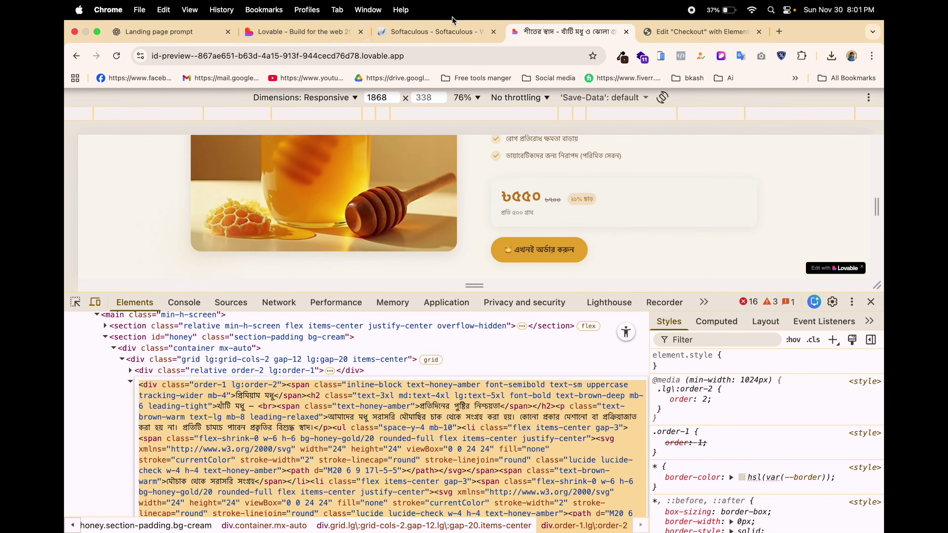
click(178, 37)
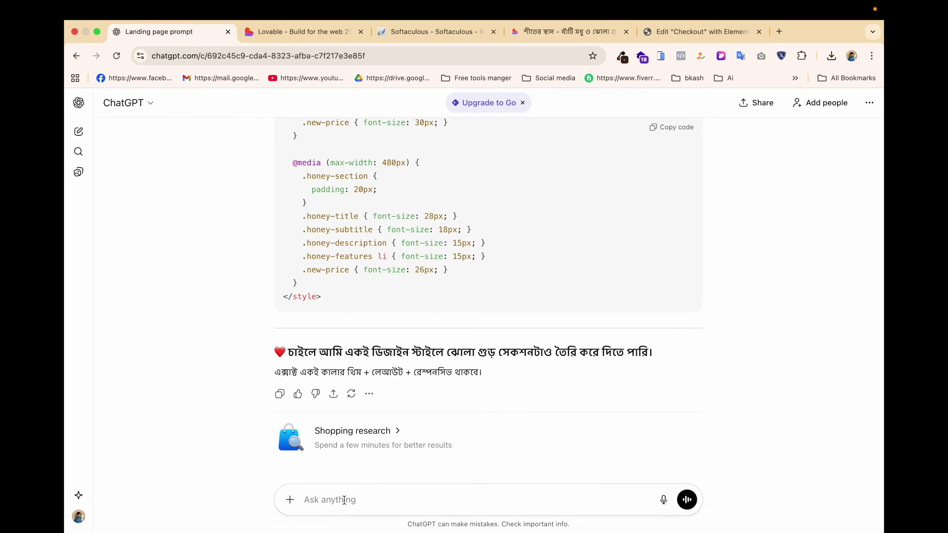
Paste the column markup into ChatGPT with 'ata codert kore daw elementor er' and copy the converted code.
key(super+v)
key(shift+Return)
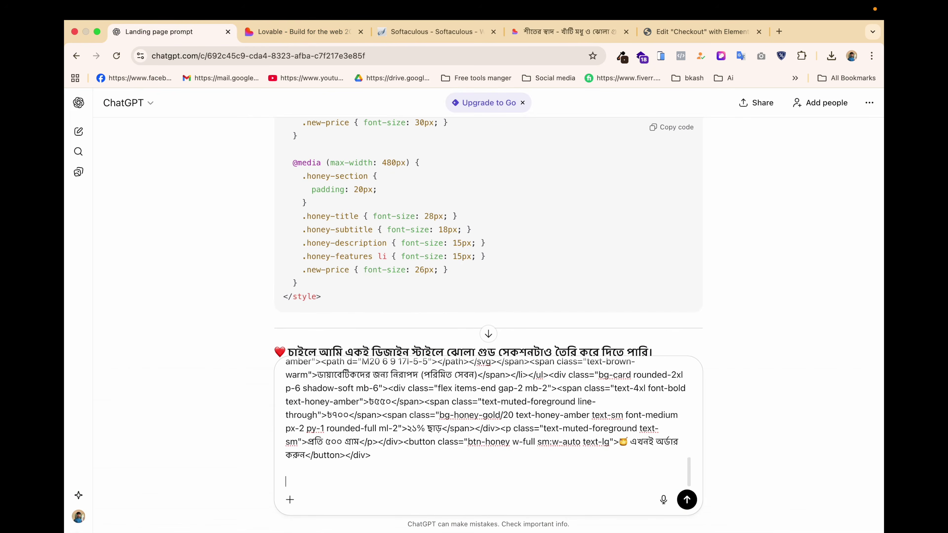
text(ata codert kore daw)
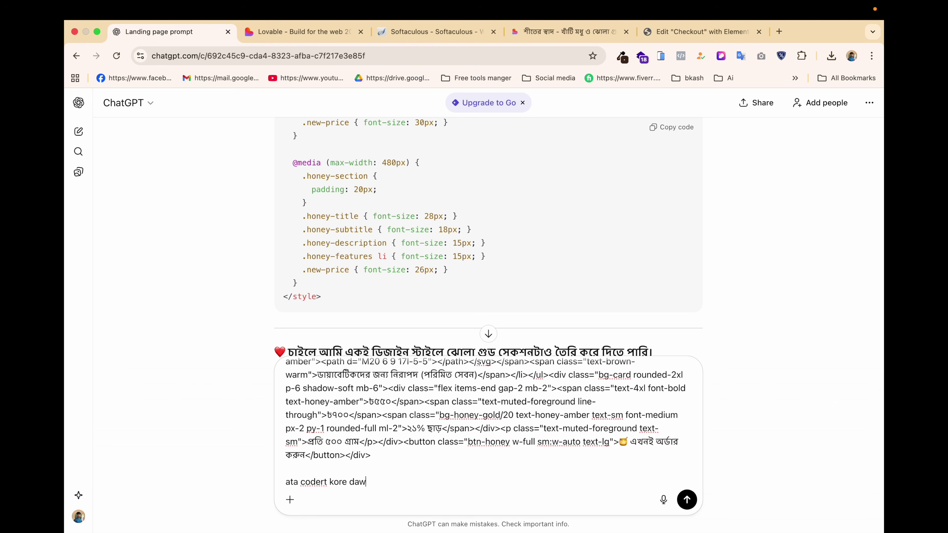
text( elementor er)
key(Return)
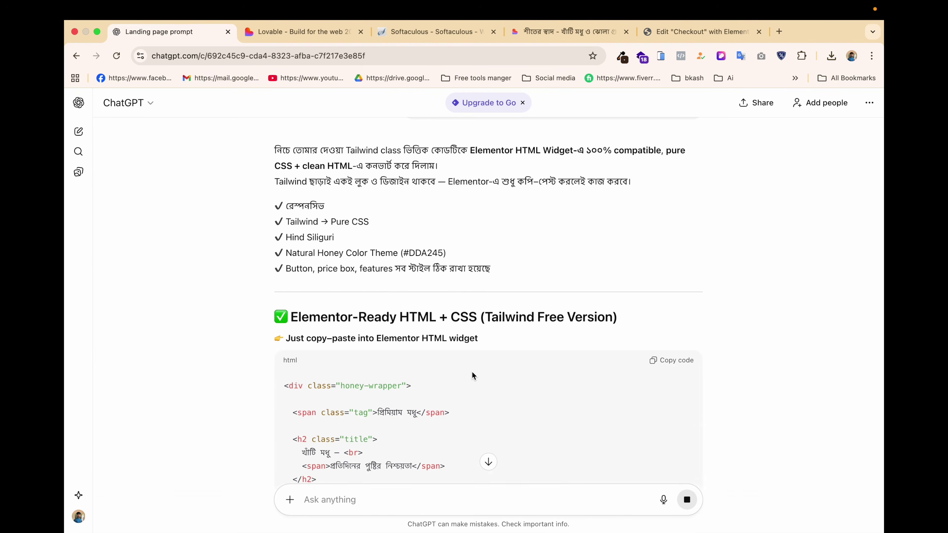
scroll(472, 372, down, 2)
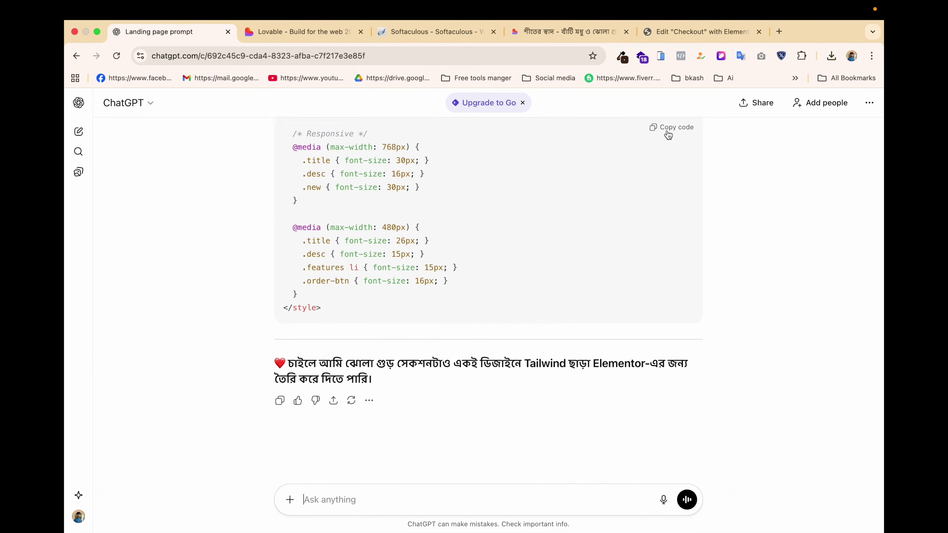
click(667, 135)
Replace the Elementor HTML widget's code with the converted honey-section version.
click(680, 32)
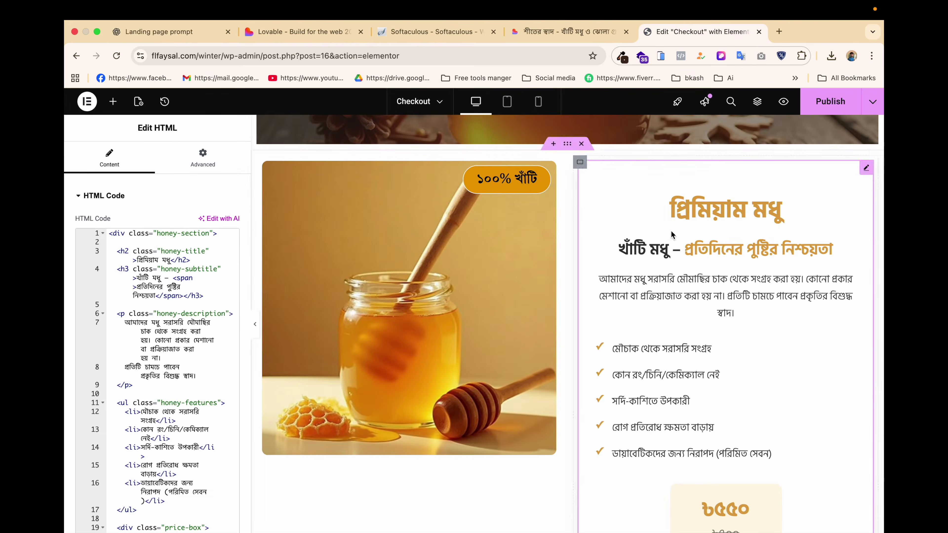
click(225, 296)
key(ctrl+a)
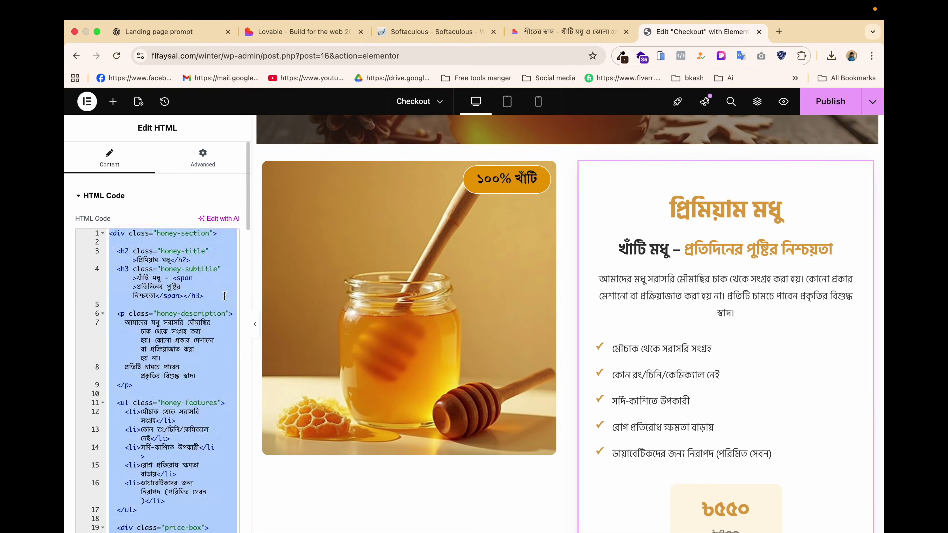
key(ctrl+v)
scroll(671, 349, down, 1)
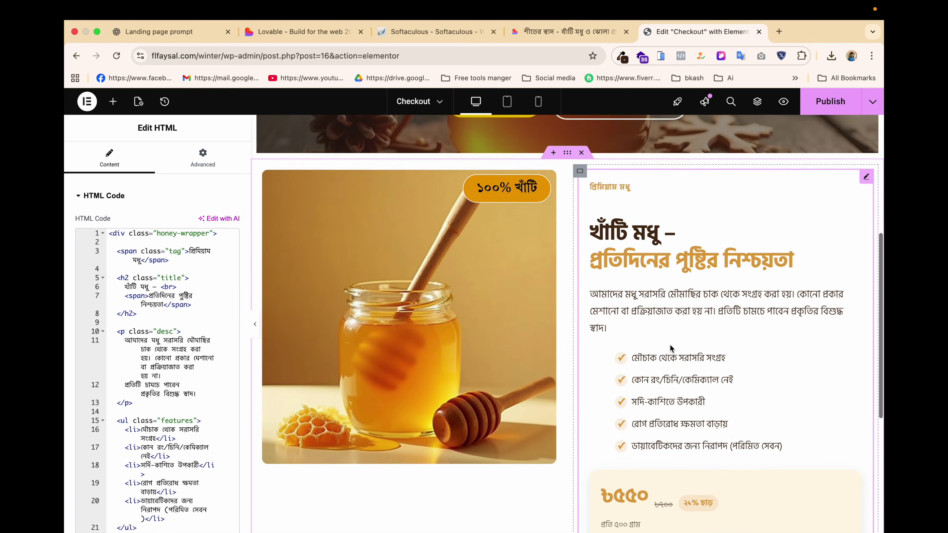
scroll(670, 345, down, 3)
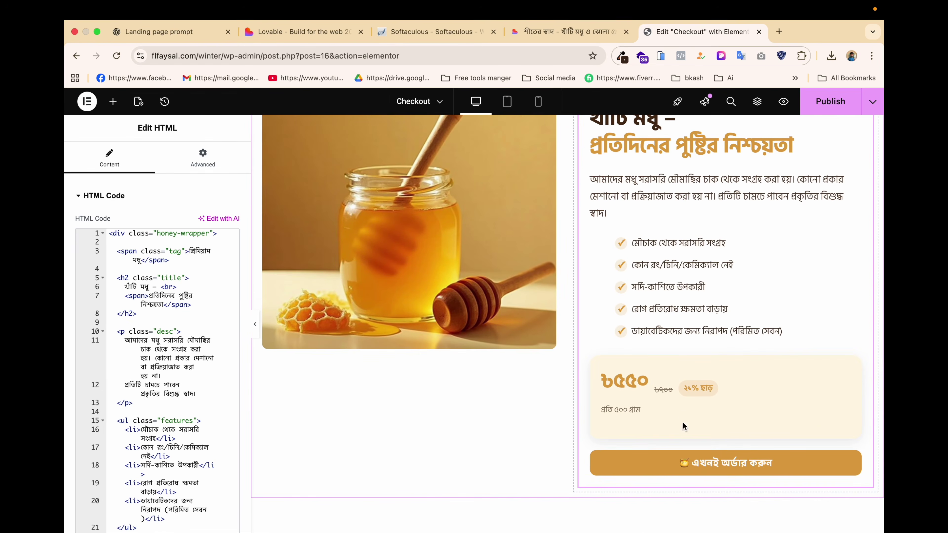
scroll(611, 332, up, 4)
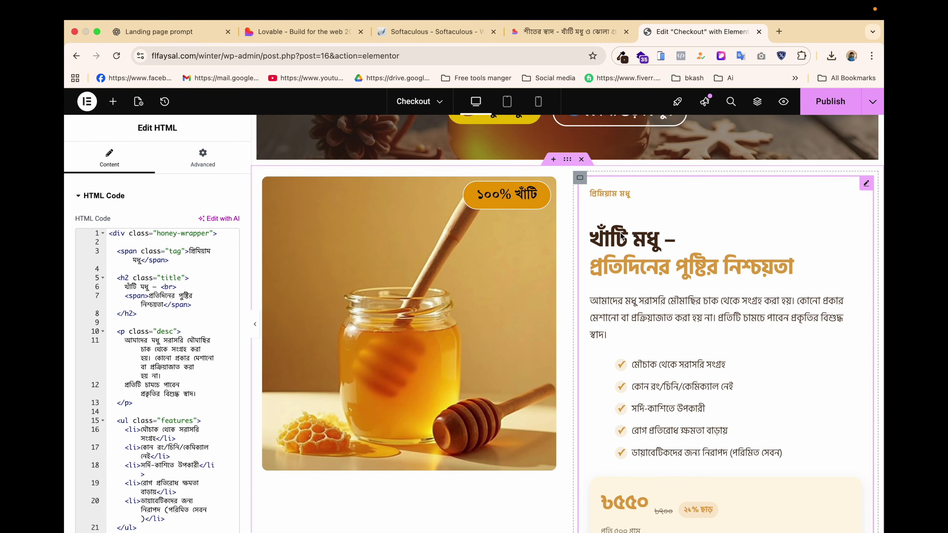
Compare the updated section against the Lovable design, then go back to ChatGPT.
click(568, 36)
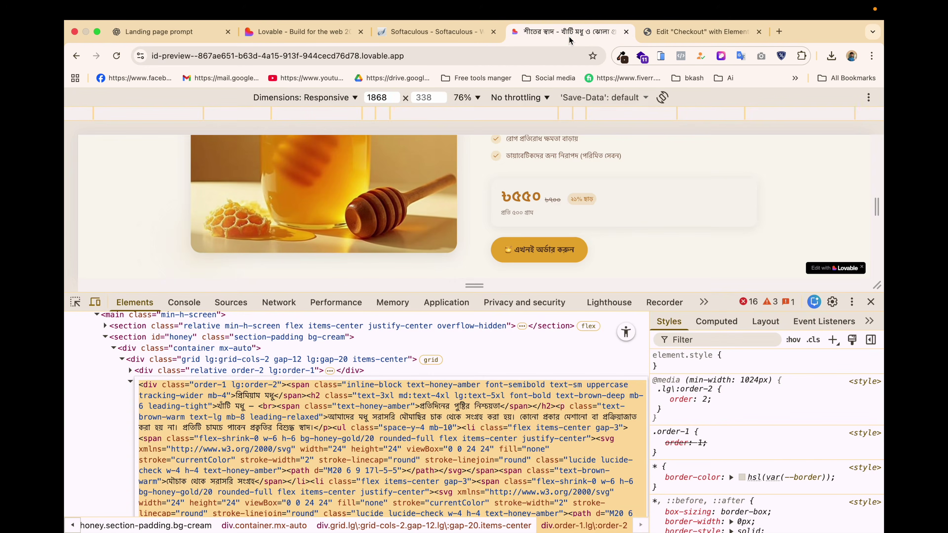
scroll(593, 265, up, 3)
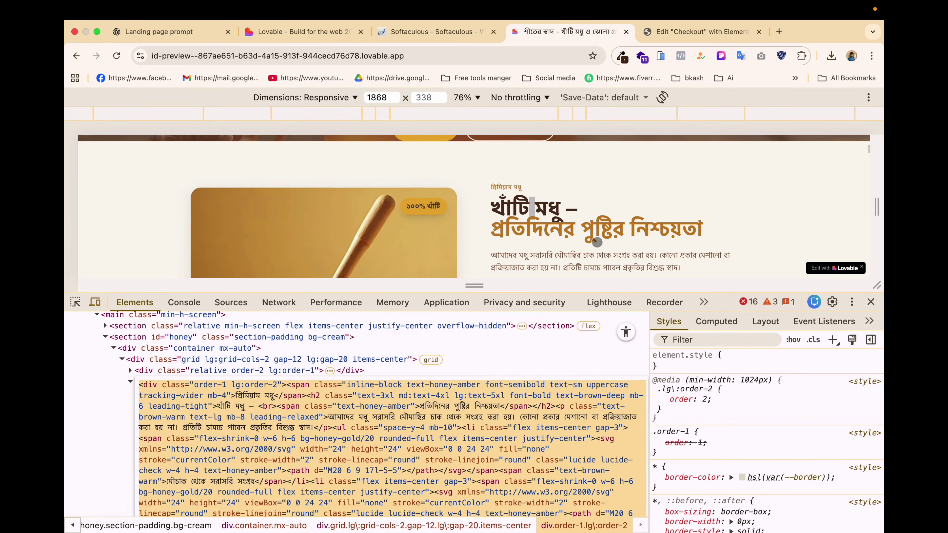
scroll(605, 208, down, 2)
scroll(605, 209, down, 3)
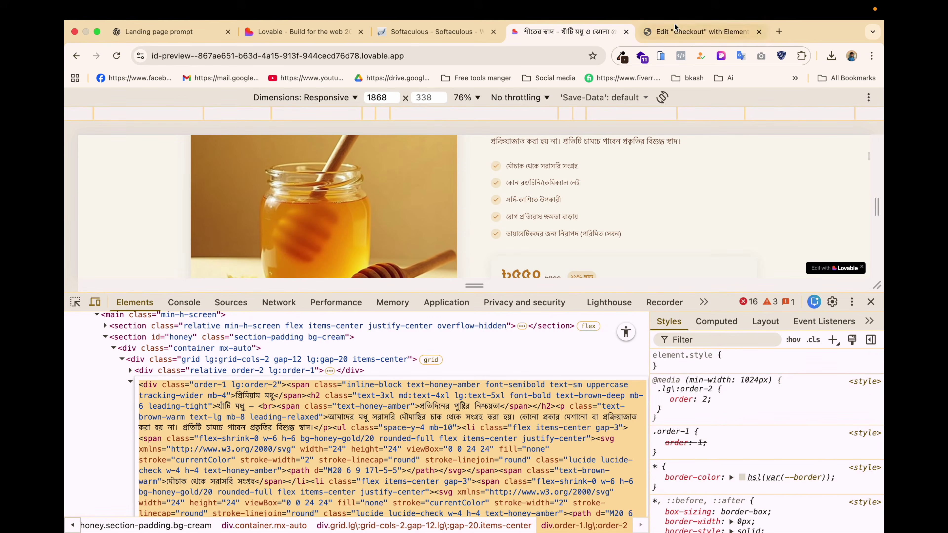
click(694, 27)
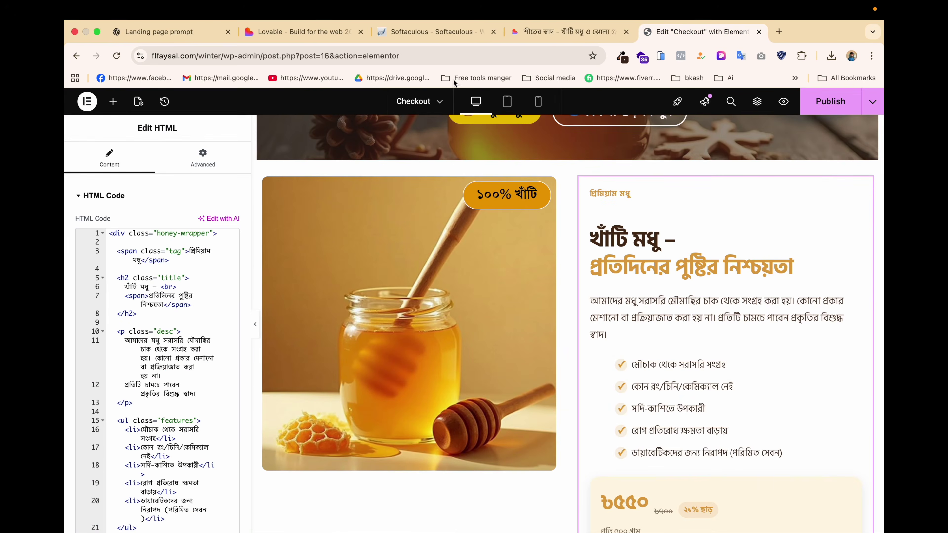
click(161, 37)
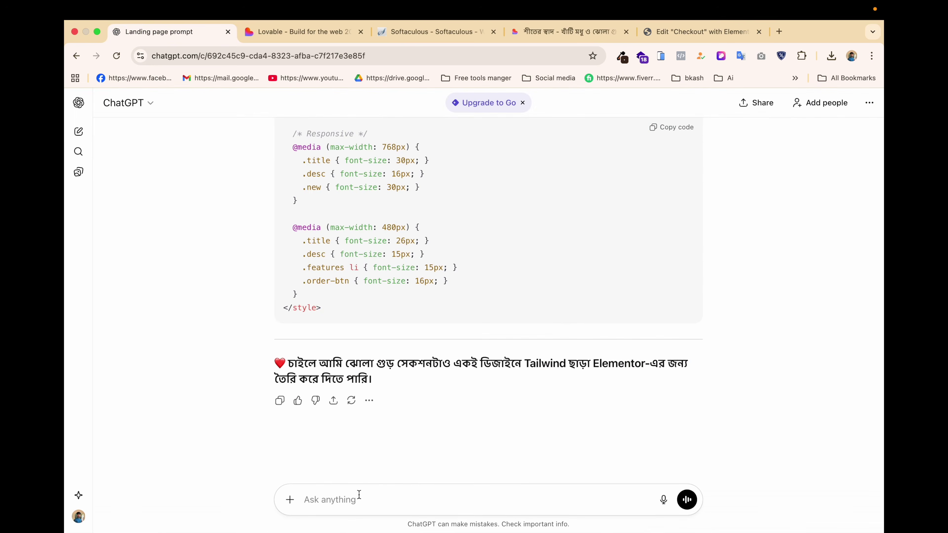
Request smaller text and less line gap ('text size gulne er gap kom hobe') and copy the returned heading code.
text(text size gula aktu choto hobe r li)
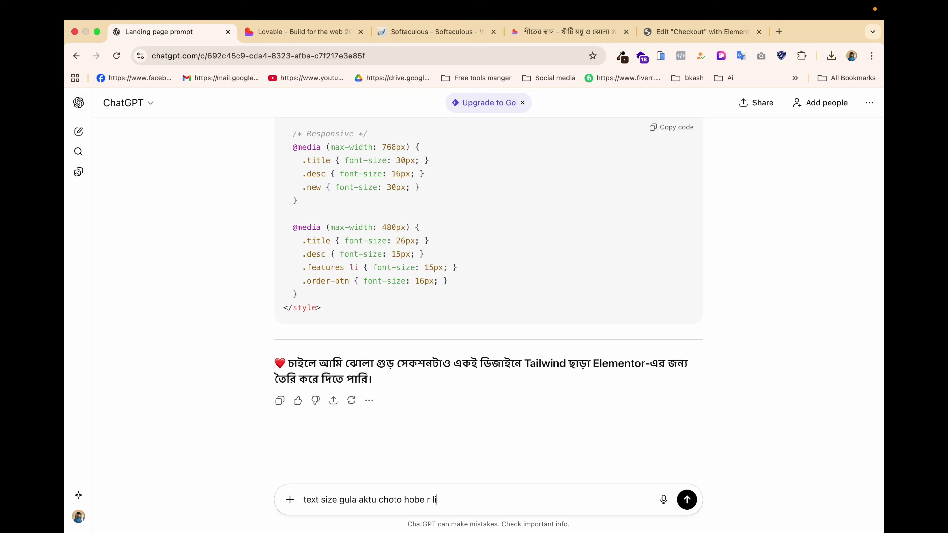
text(ne er gap kom ho)
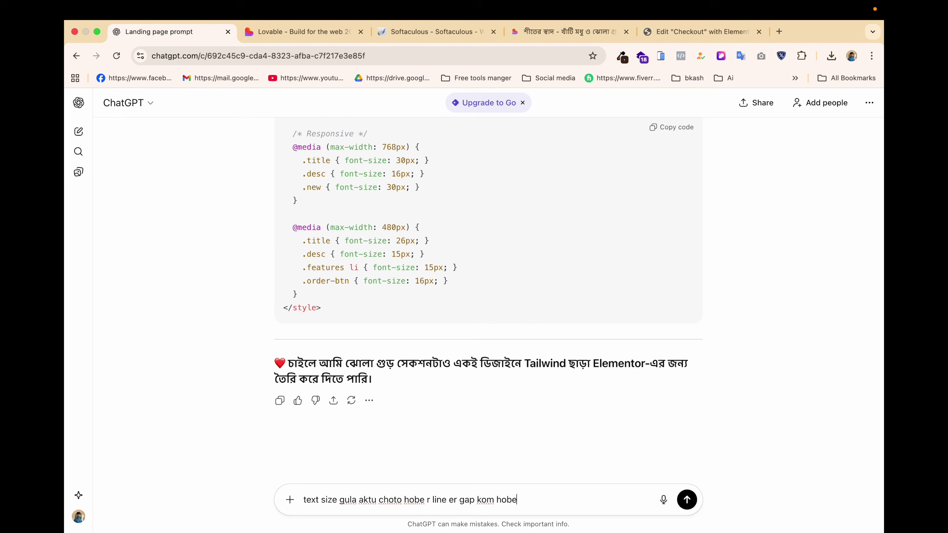
text(be)
key(Return)
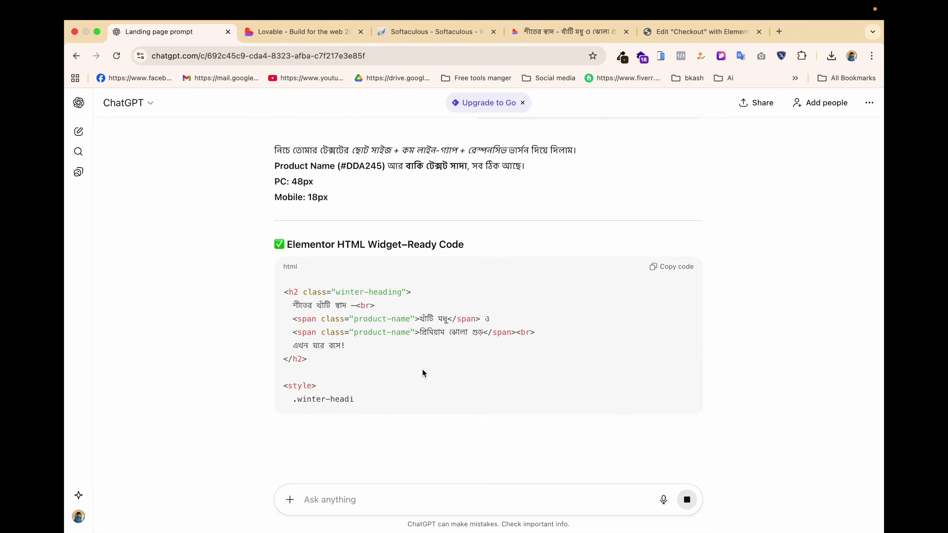
scroll(440, 327, down, 3)
scroll(440, 326, down, 1)
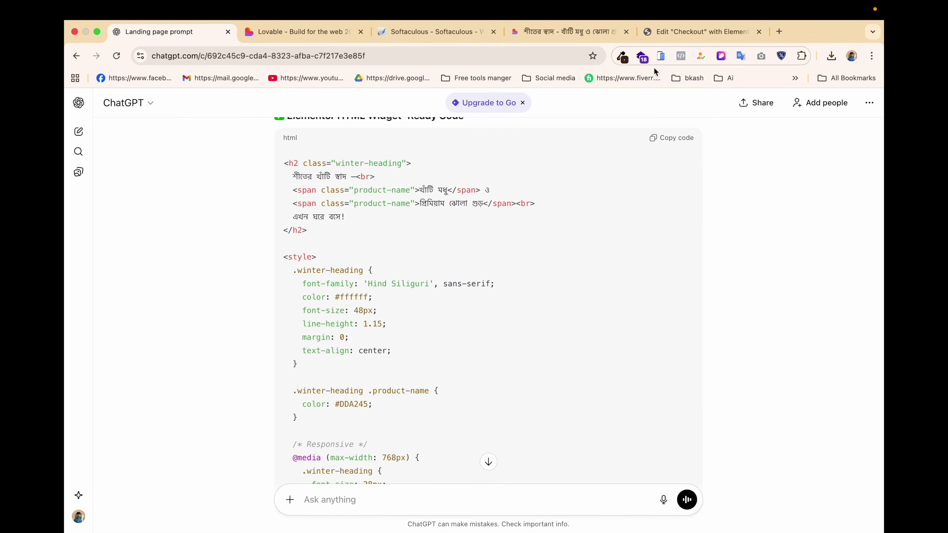
click(670, 137)
click(694, 32)
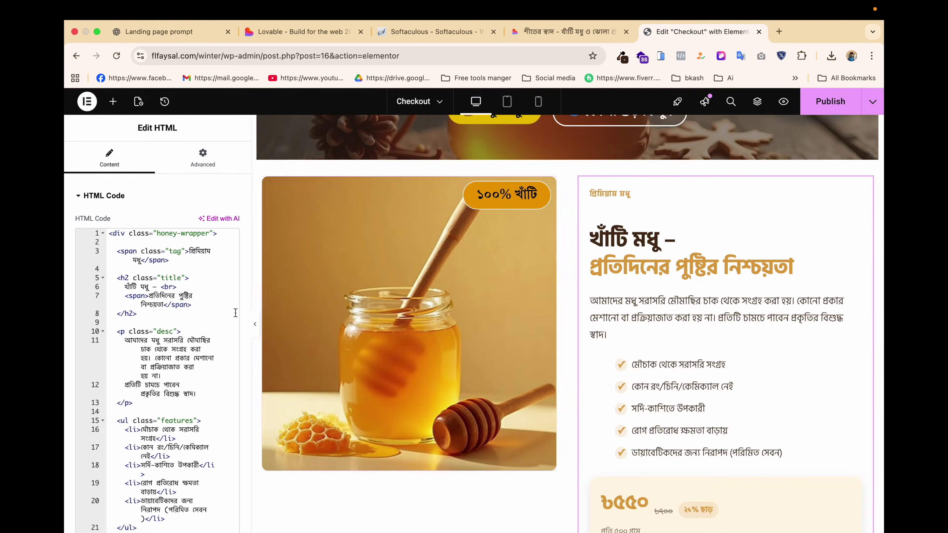
Overwrite the HTML widget's code with the new winter heading code, then return to ChatGPT.
click(182, 318)
key(ctrl+a)
key(ctrl+v)
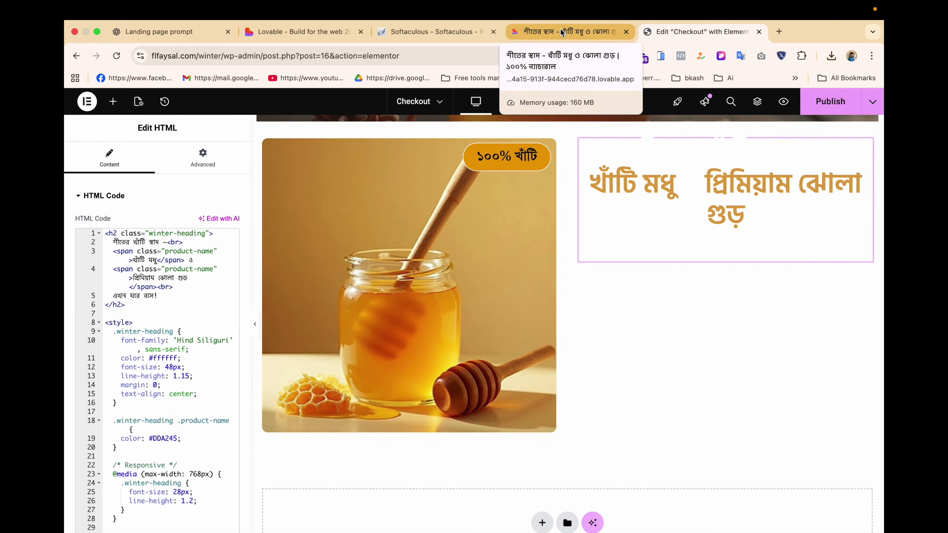
click(181, 24)
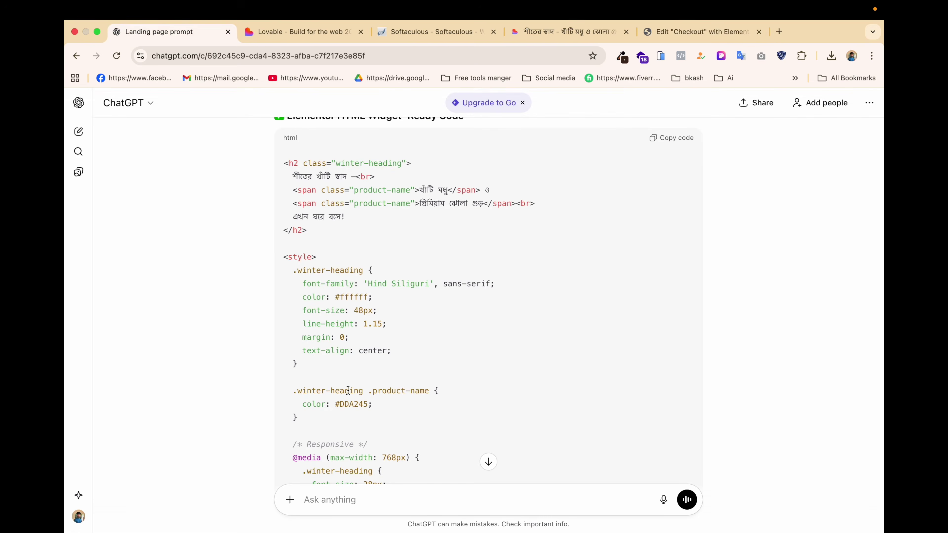
Ask ChatGPT to update the full design ('full desing tai update kore daw').
click(339, 500)
text(f)
text(ull desing tai update kore da)
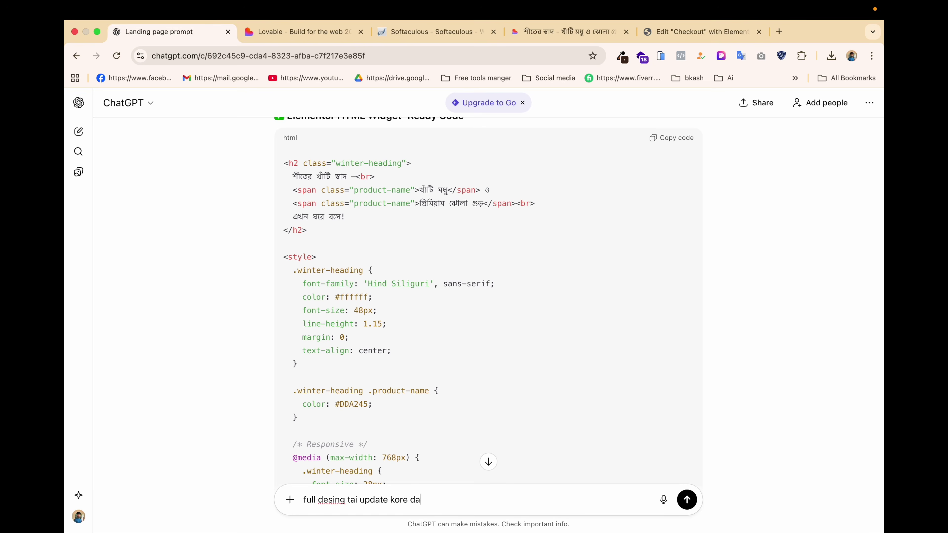
text(w)
key(Return)
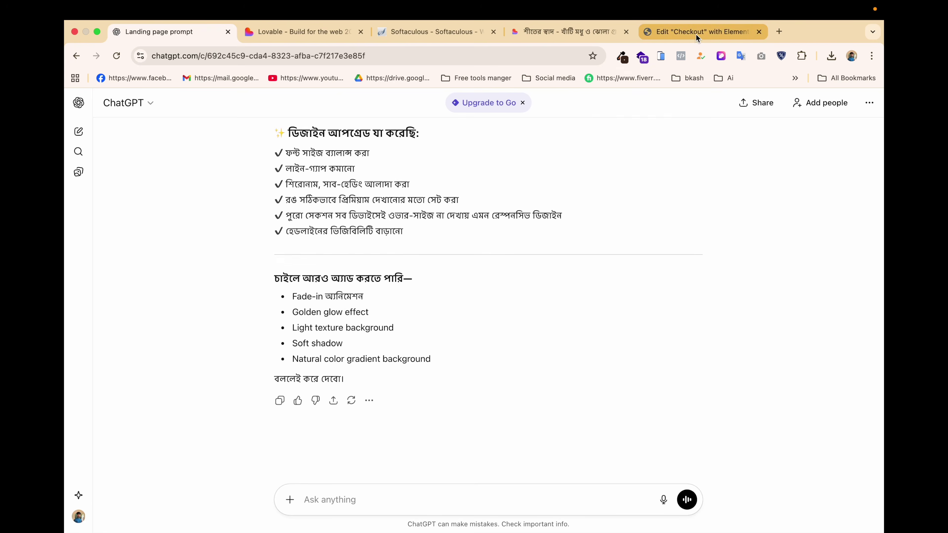
Put the earlier honey-wrapper code back into the Elementor HTML widget, then return to ChatGPT.
click(696, 36)
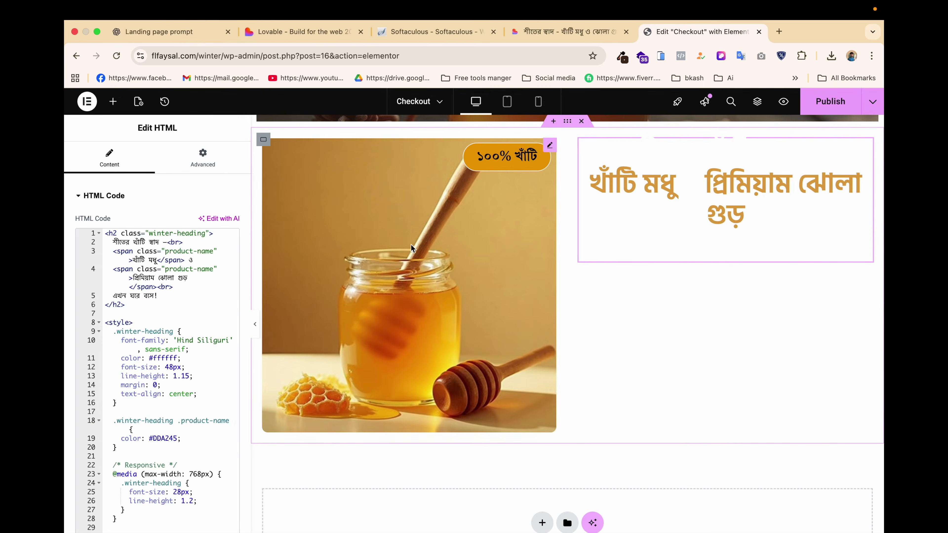
key(super+a)
key(super+v)
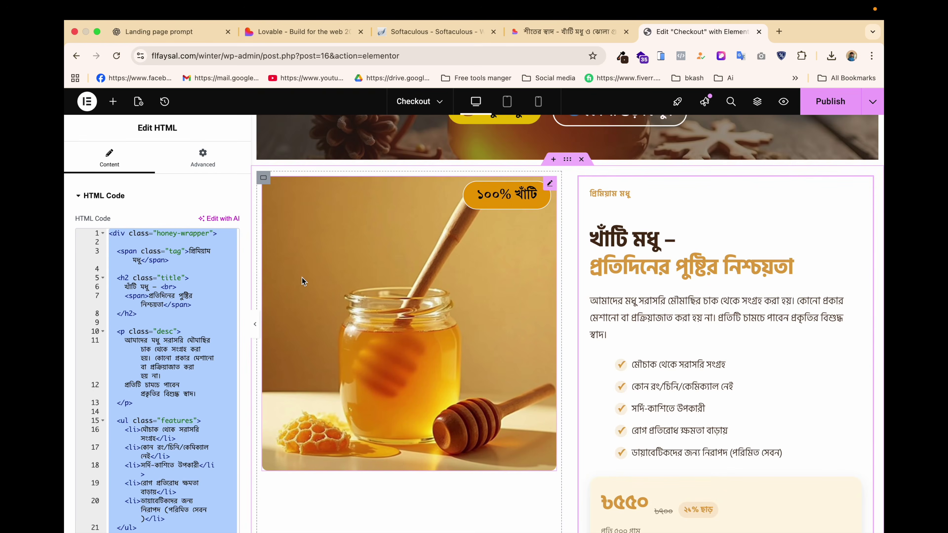
click(163, 32)
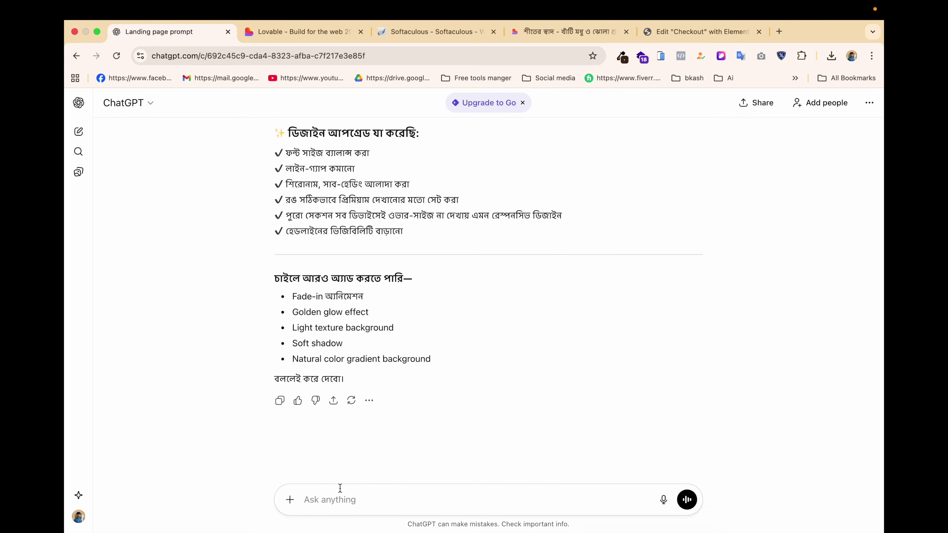
Paste the honey-section code on a new message and send it with the smaller-text, tighter-spacing request.
key(super+v)
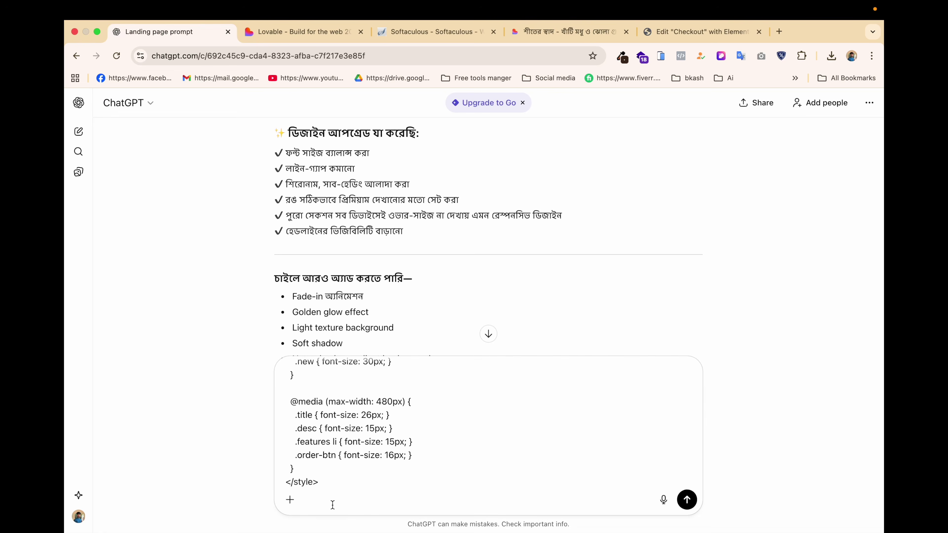
key(shift+Return)
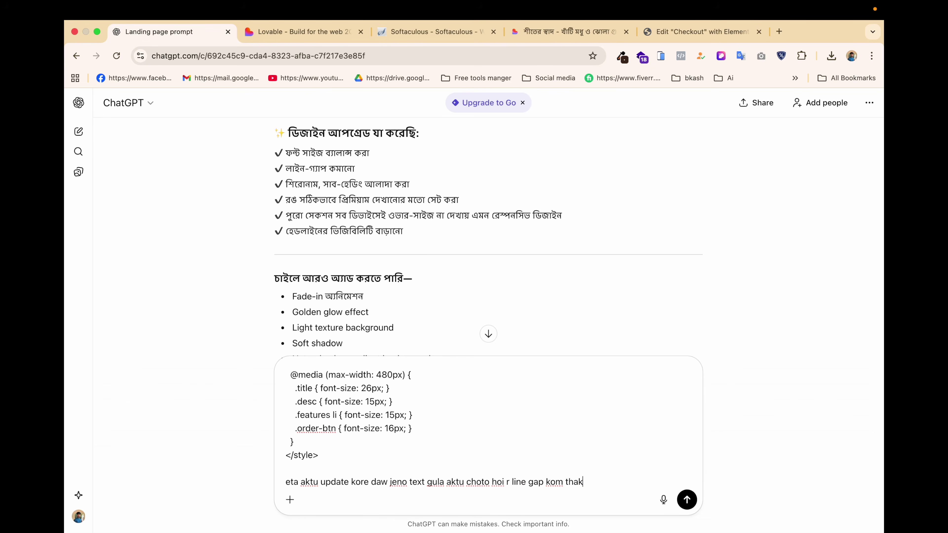
key(Return)
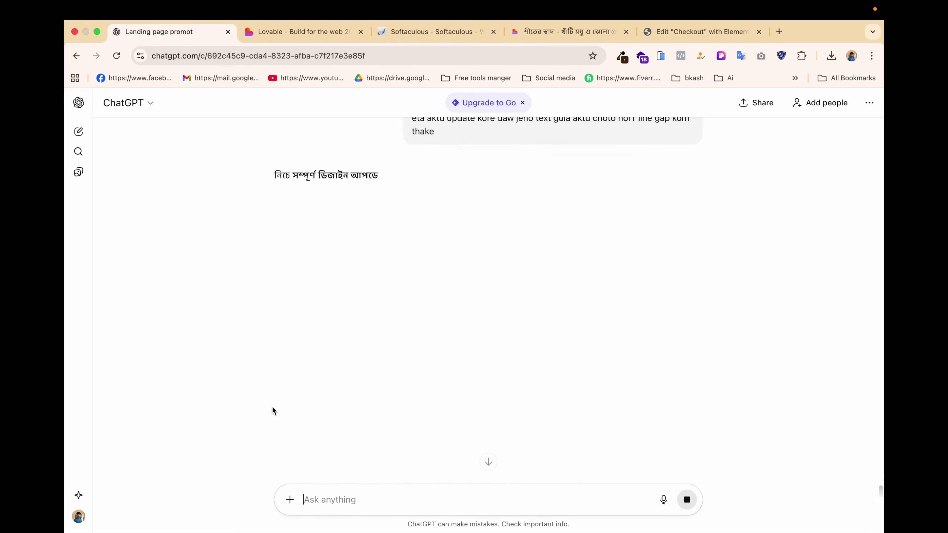
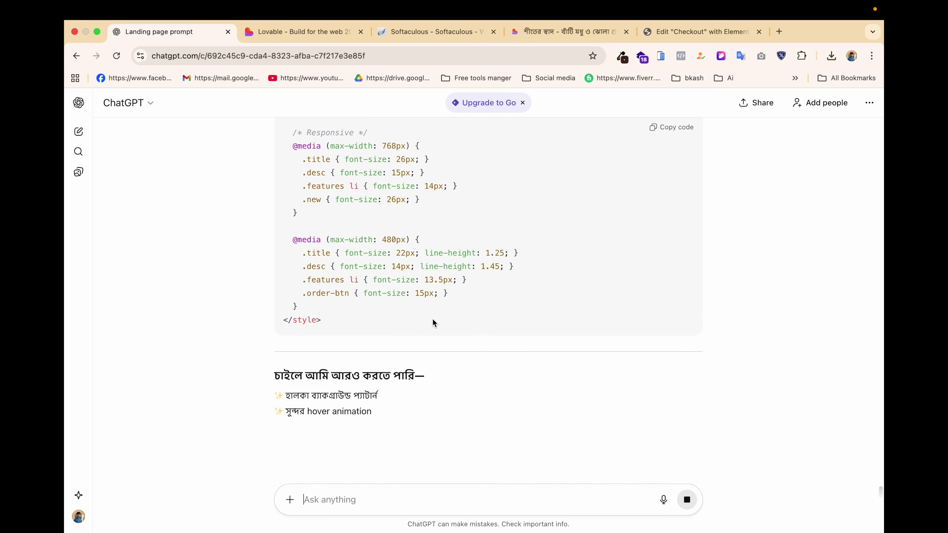
Replace the Elementor HTML widget's old honey code with ChatGPT's new price-card version.
click(672, 129)
click(673, 32)
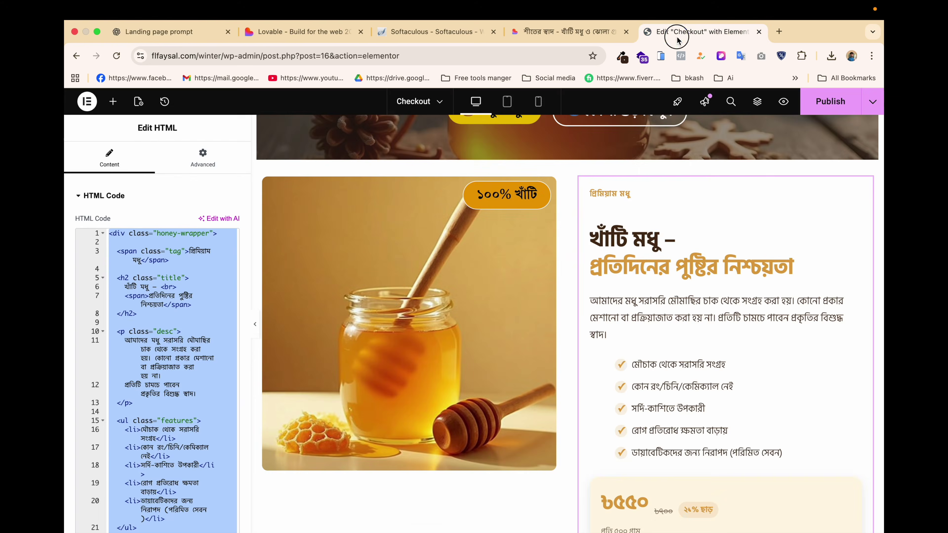
click(204, 295)
key(ctrl+a)
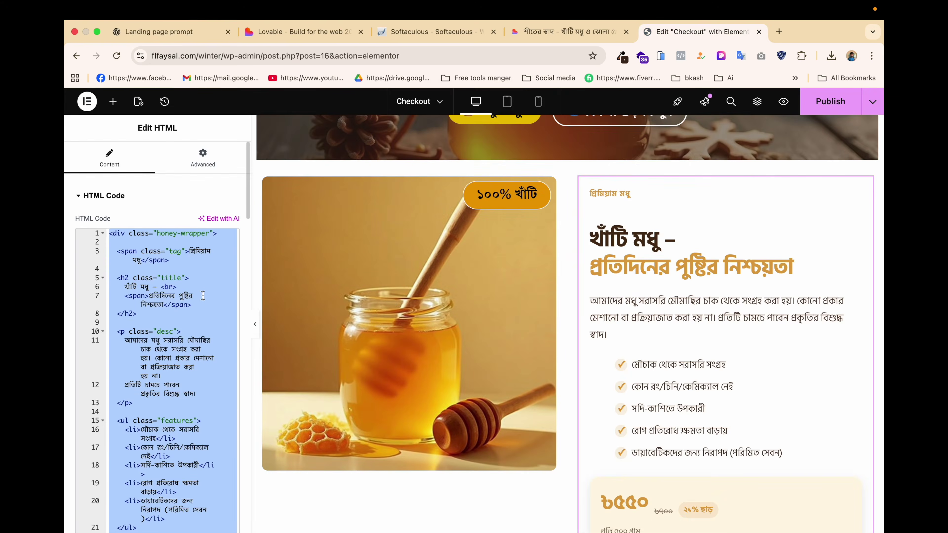
key(ctrl+v)
scroll(674, 329, down, 2)
scroll(675, 329, up, 2)
scroll(674, 329, down, 1)
scroll(674, 328, down, 1)
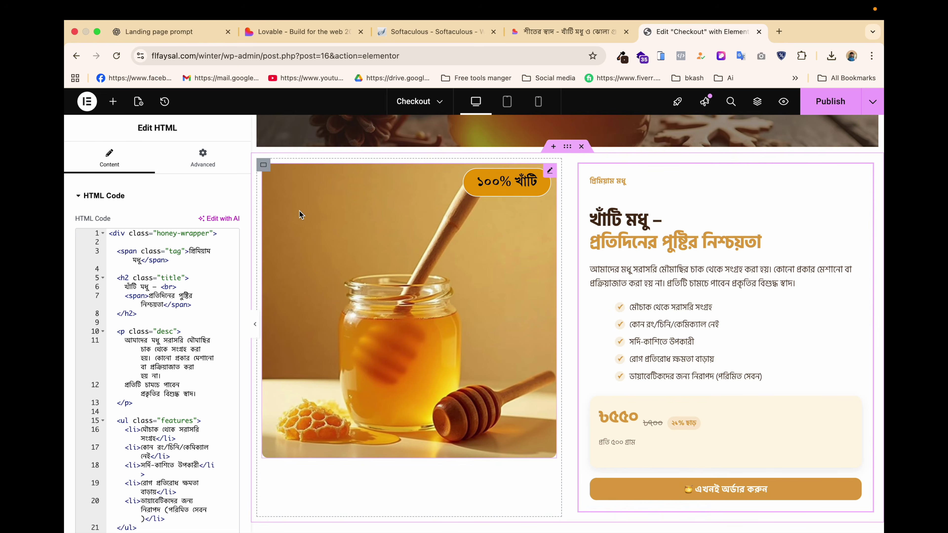
Give the image column container a classic background using the honey-product.jpg photo.
click(265, 166)
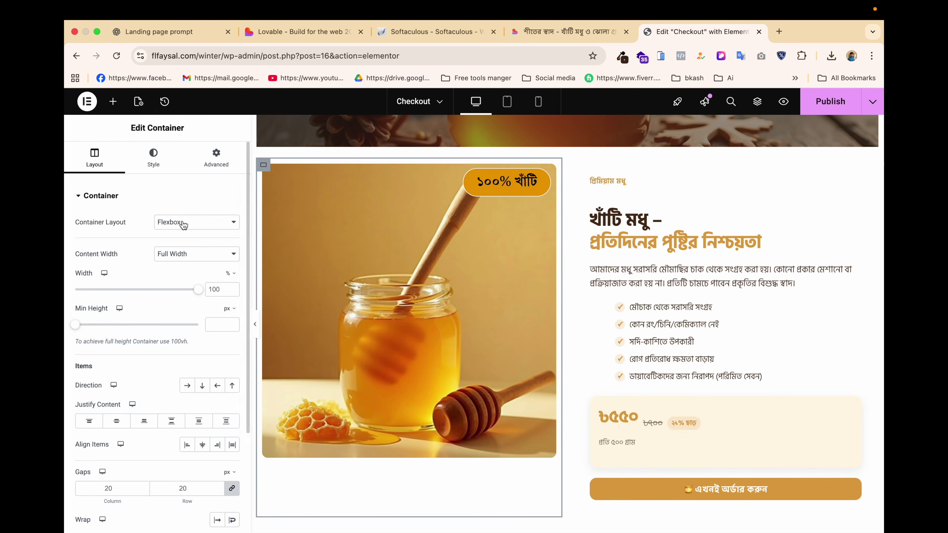
click(153, 157)
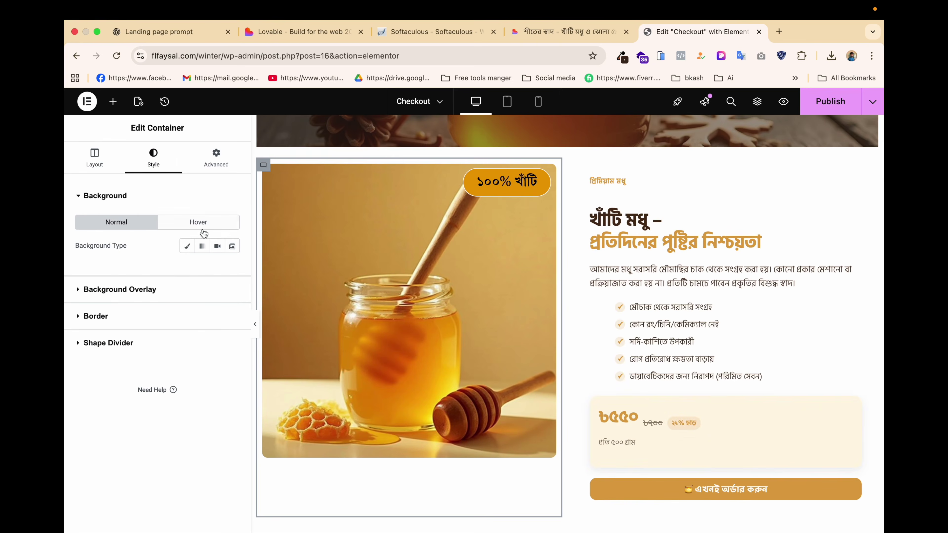
click(187, 248)
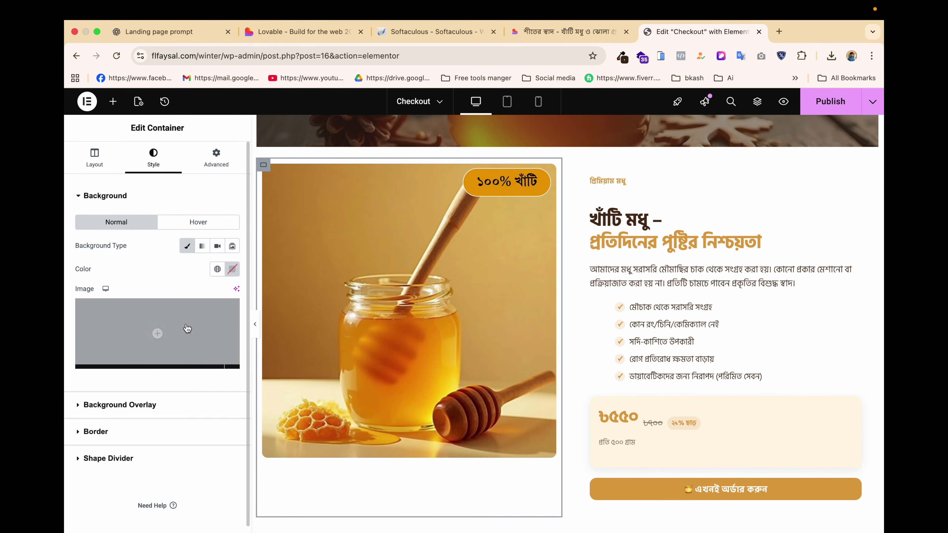
click(185, 326)
click(336, 237)
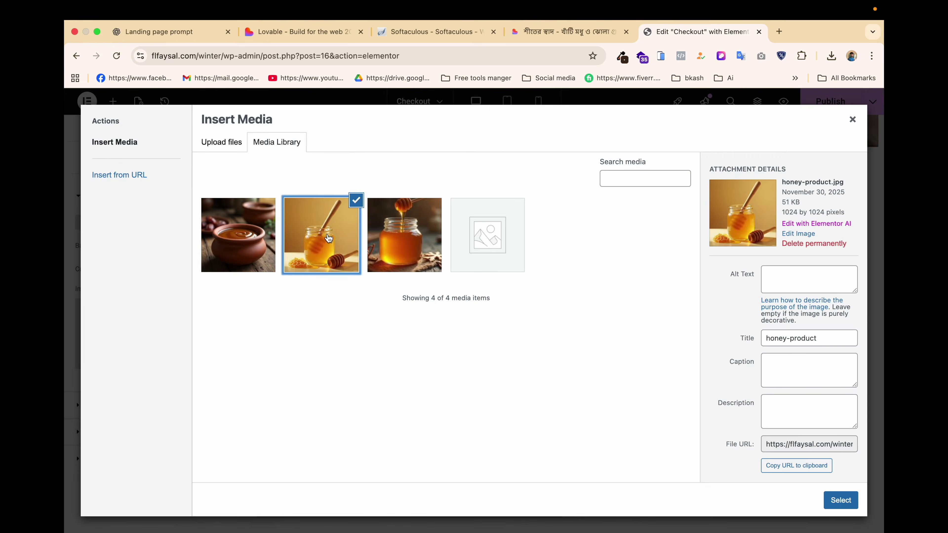
click(840, 494)
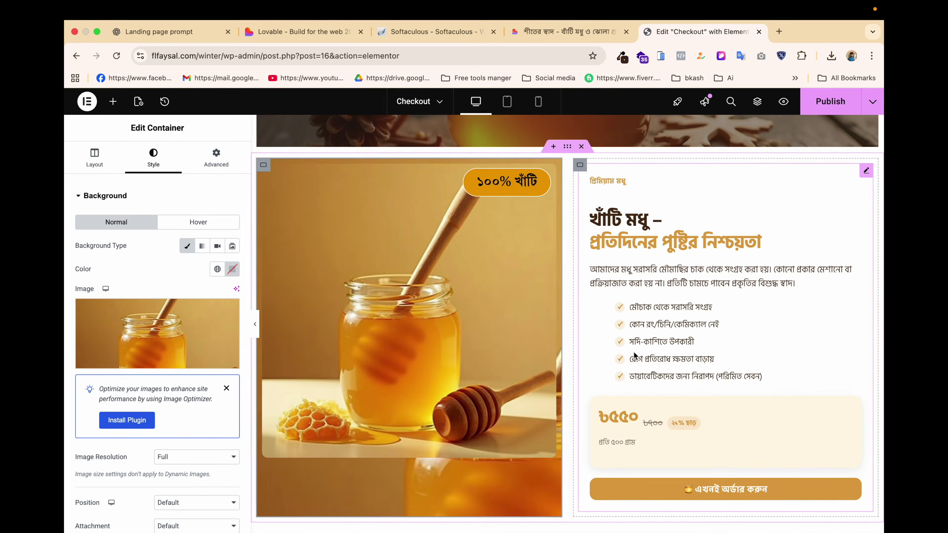
scroll(456, 325, down, 1)
scroll(455, 326, up, 1)
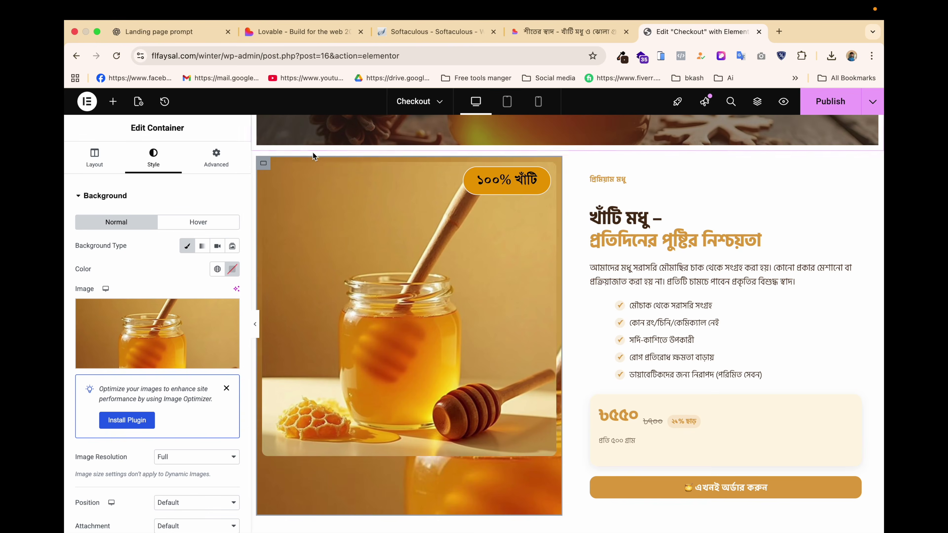
Clear the photo from the inner Image widget and delete that widget.
click(264, 163)
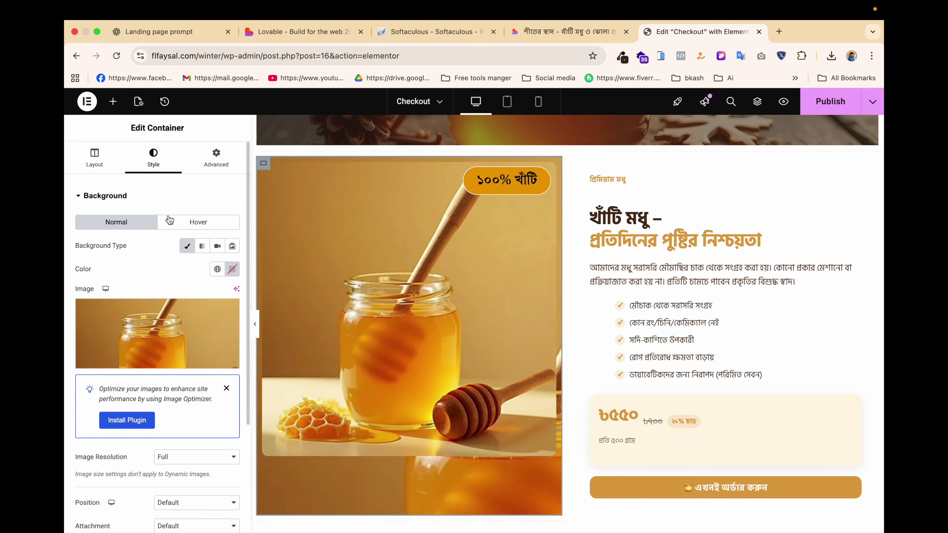
click(337, 226)
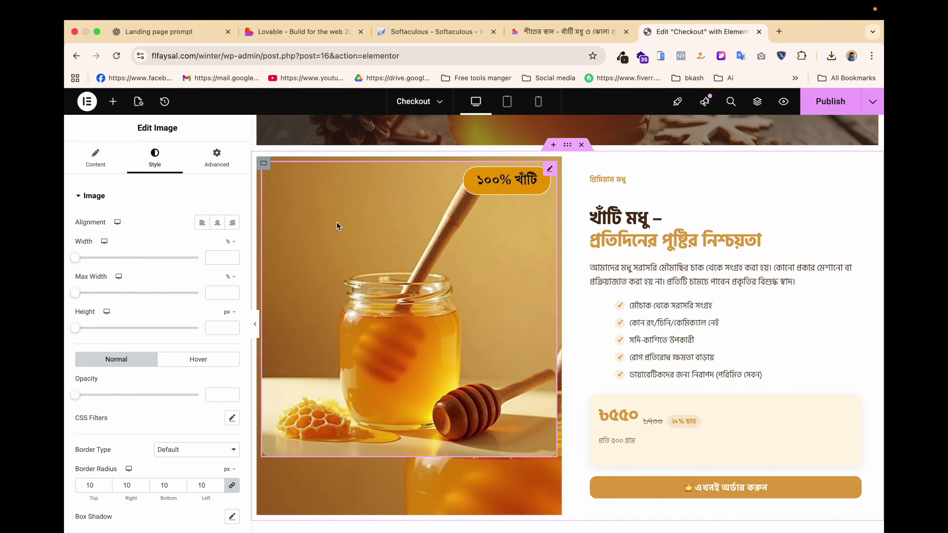
click(95, 159)
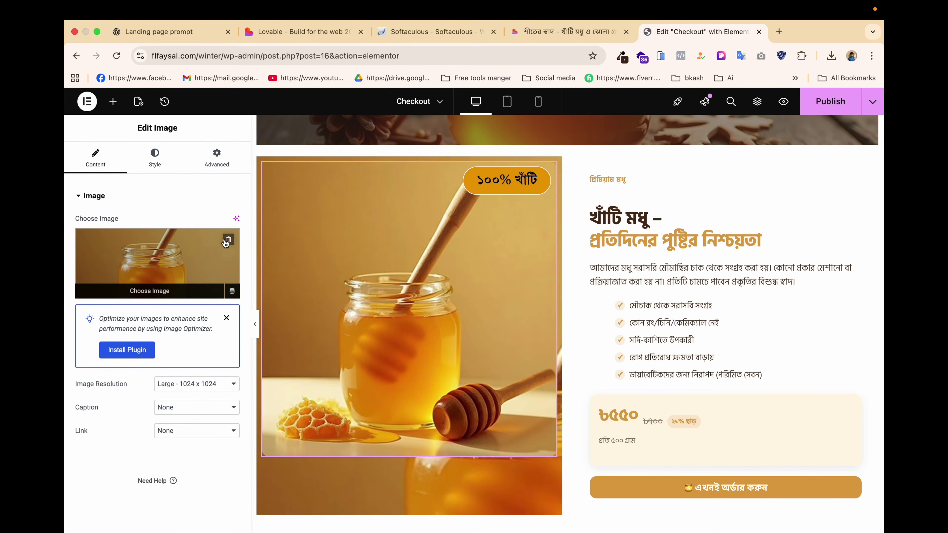
click(227, 241)
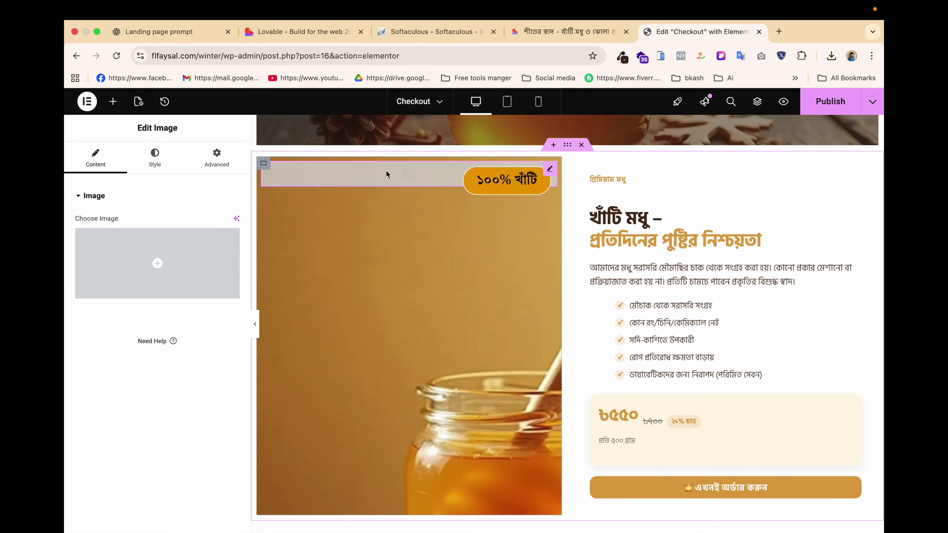
right_click(387, 174)
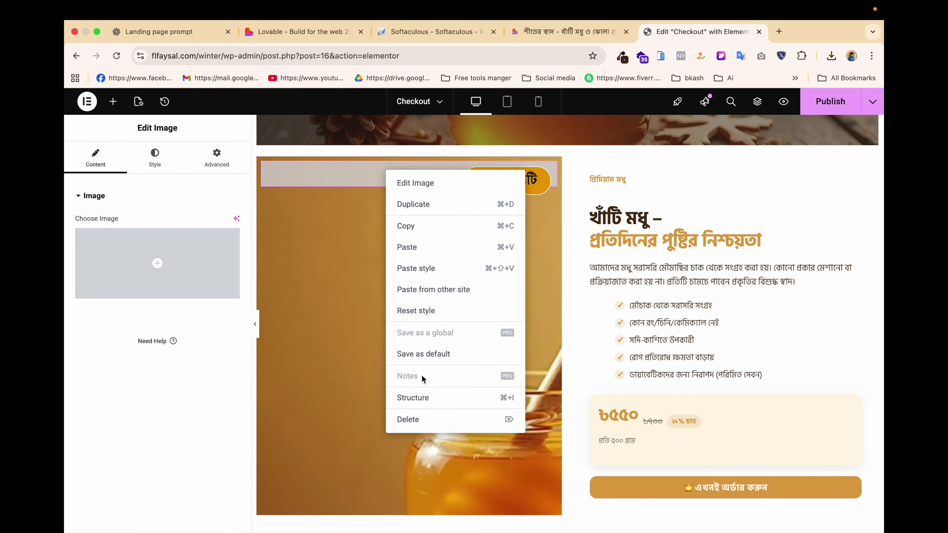
click(408, 419)
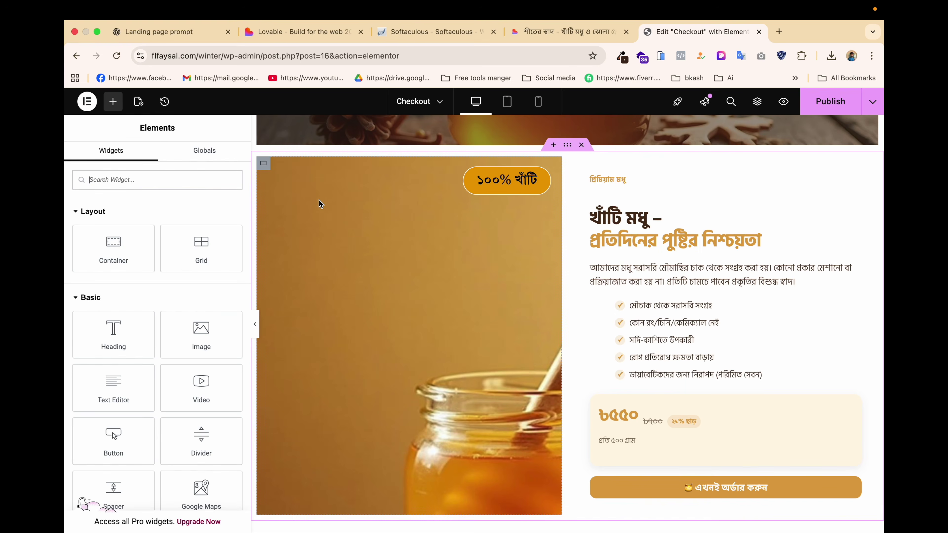
click(264, 164)
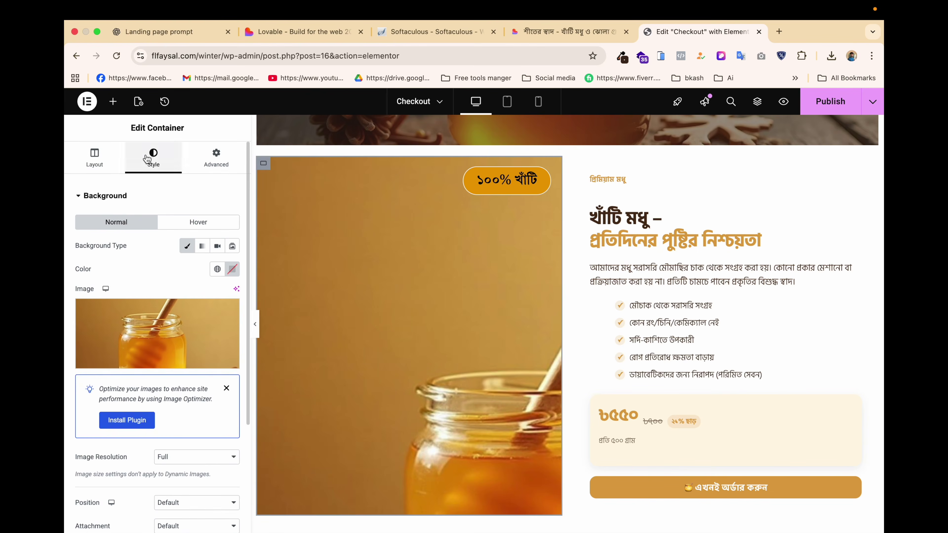
Center the background image, fix its attachment, and set its display size to Cover.
scroll(170, 361, down, 5)
click(173, 357)
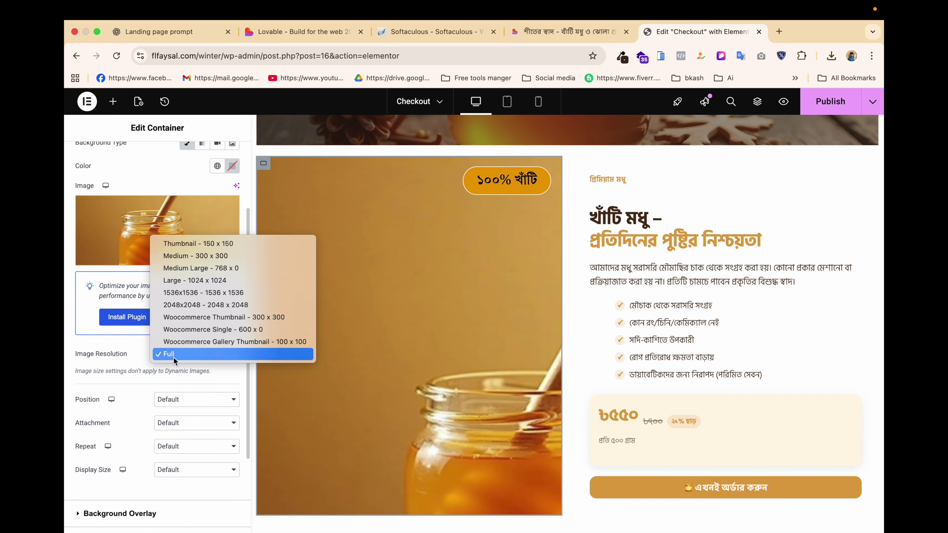
click(174, 403)
click(174, 403)
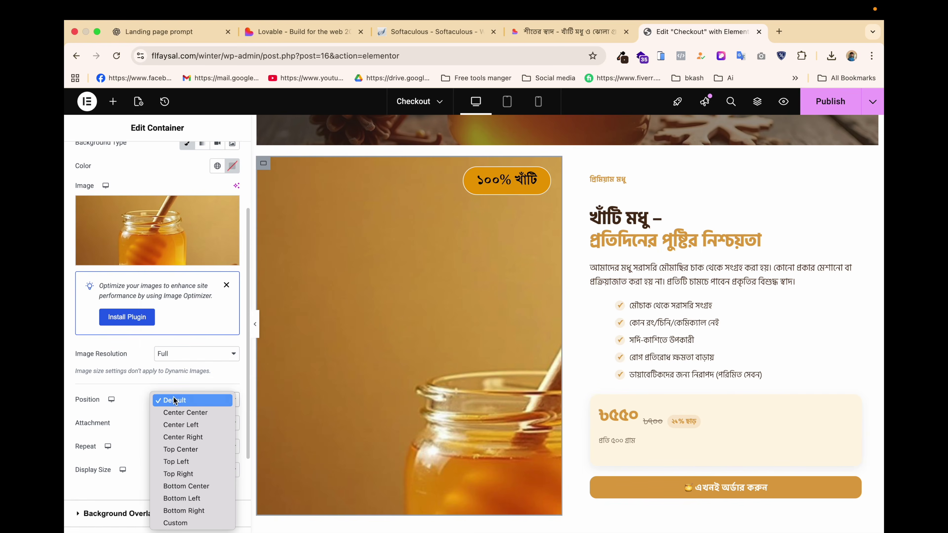
click(178, 412)
scroll(180, 399, down, 2)
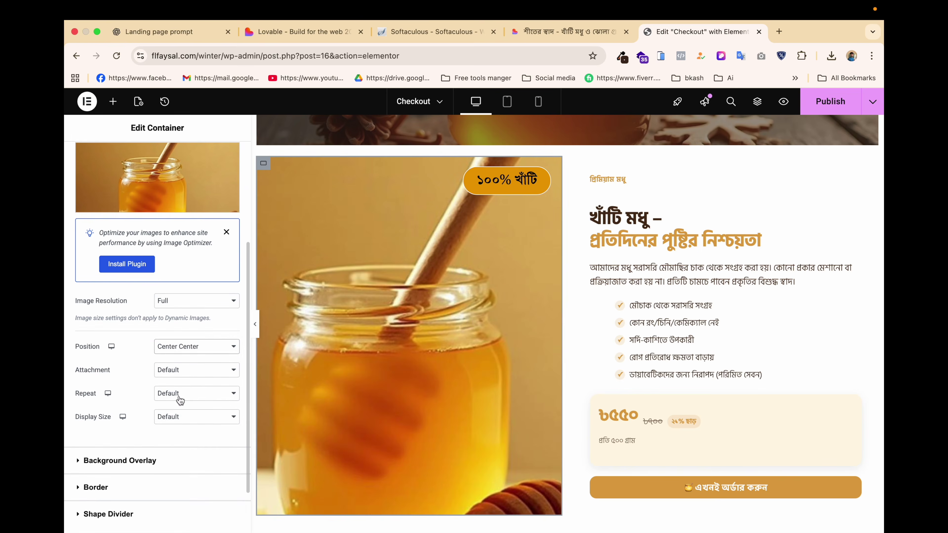
click(184, 374)
click(181, 396)
click(199, 347)
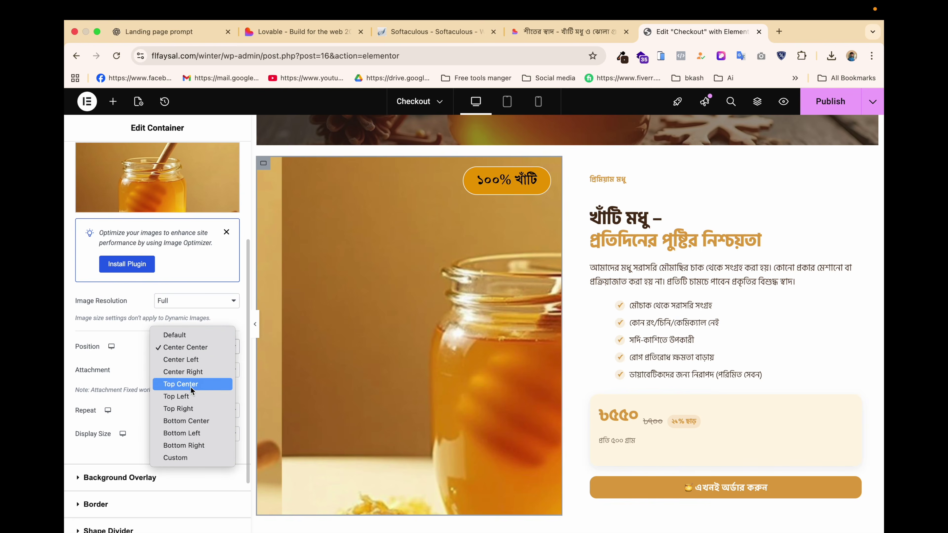
click(114, 413)
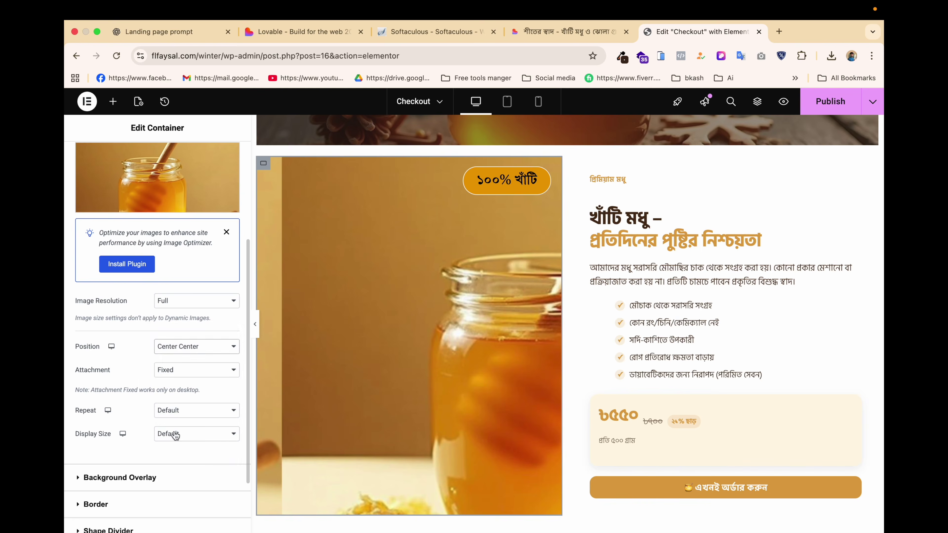
click(175, 435)
key(Escape)
click(185, 440)
click(186, 447)
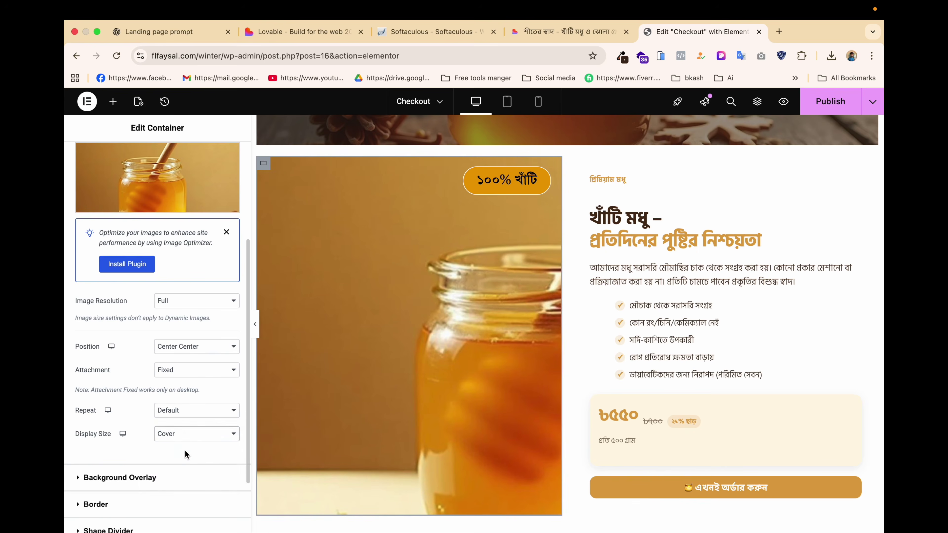
Use Medium Large 768 resolution, reset position and attachment, and try Contain sizing.
click(204, 304)
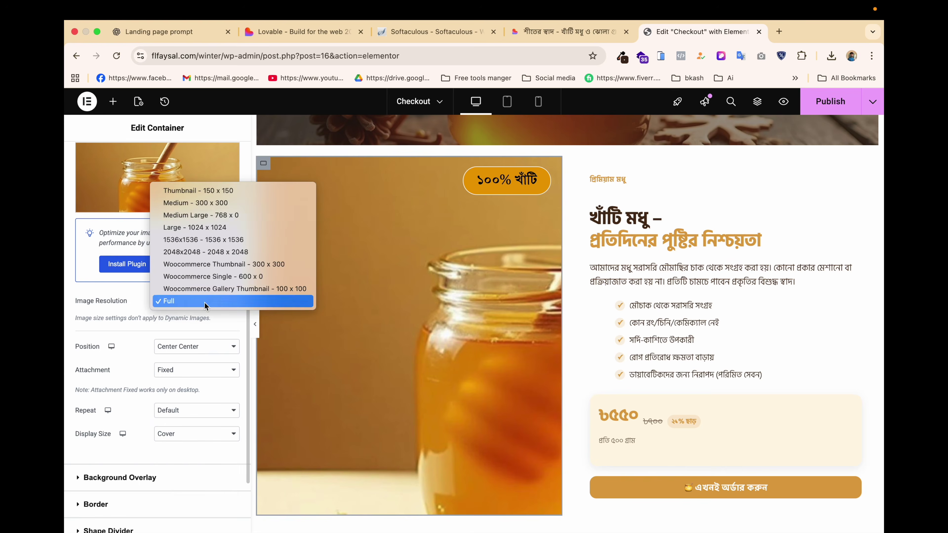
click(216, 215)
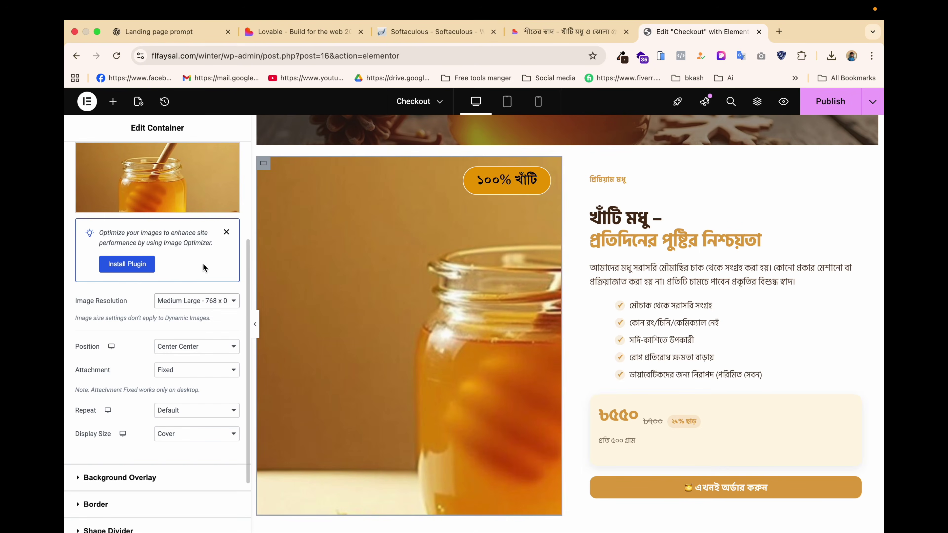
click(189, 347)
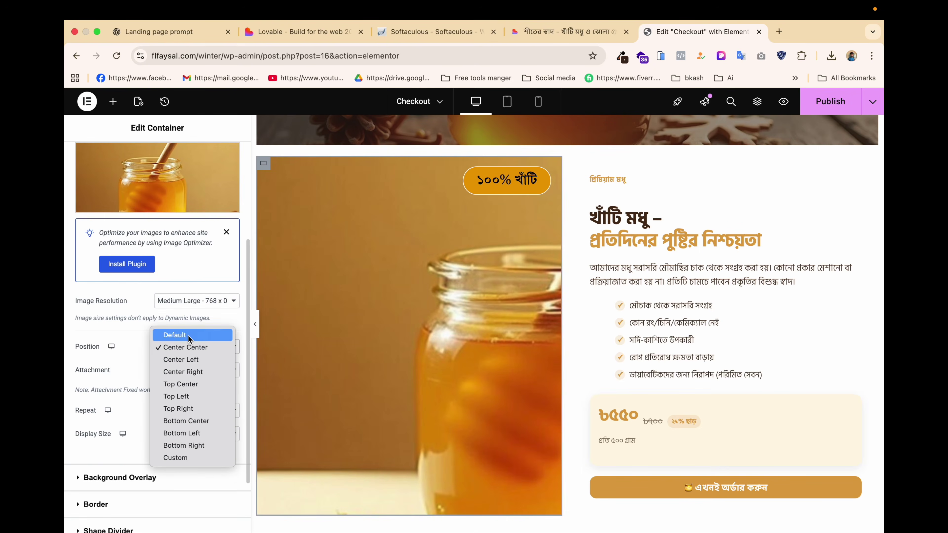
click(187, 333)
click(194, 374)
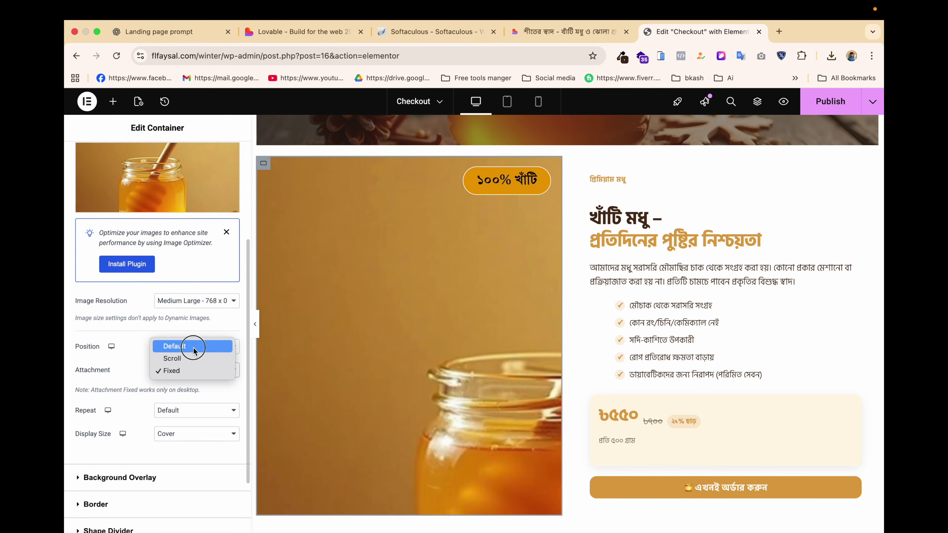
click(194, 348)
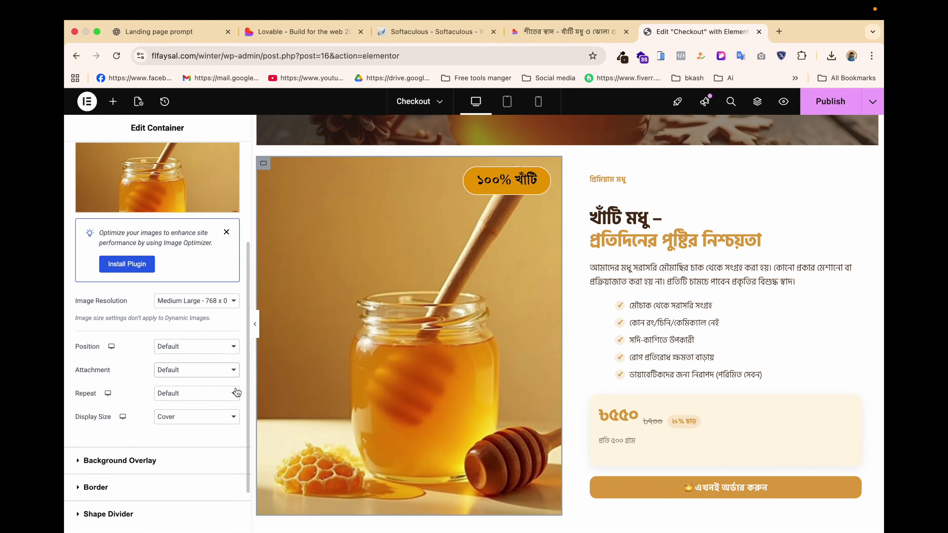
scroll(322, 345, down, 2)
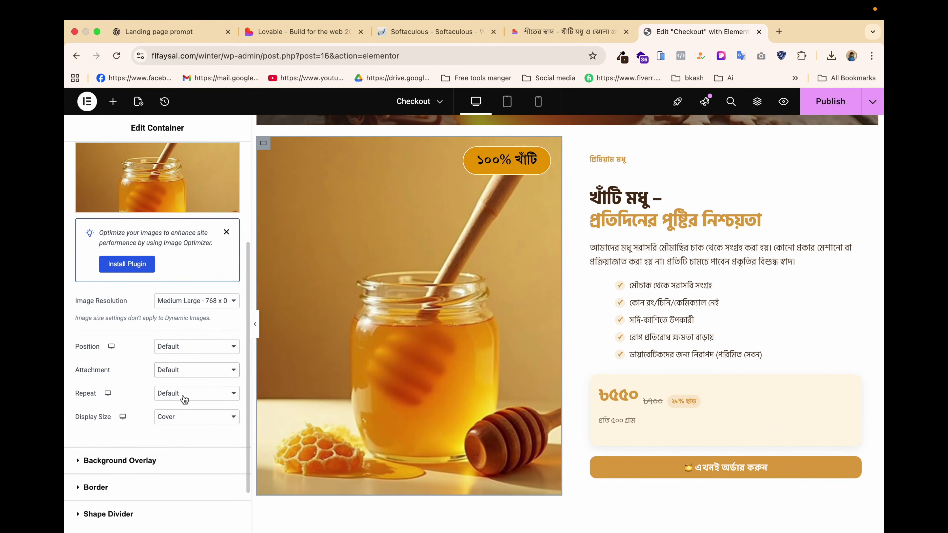
click(177, 416)
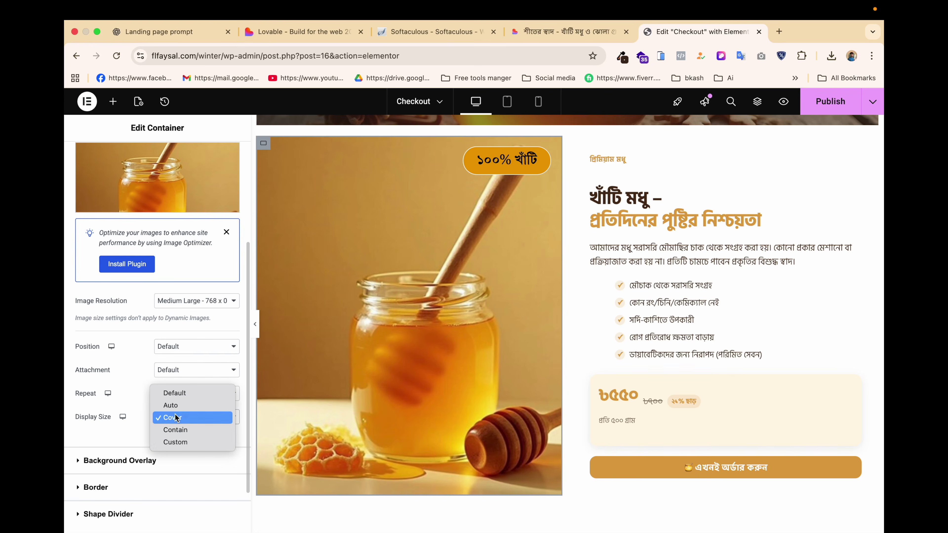
click(176, 434)
Compare Cover and Auto display sizes, settling on Cover.
scroll(316, 343, up, 1)
scroll(317, 345, up, 1)
scroll(317, 344, down, 3)
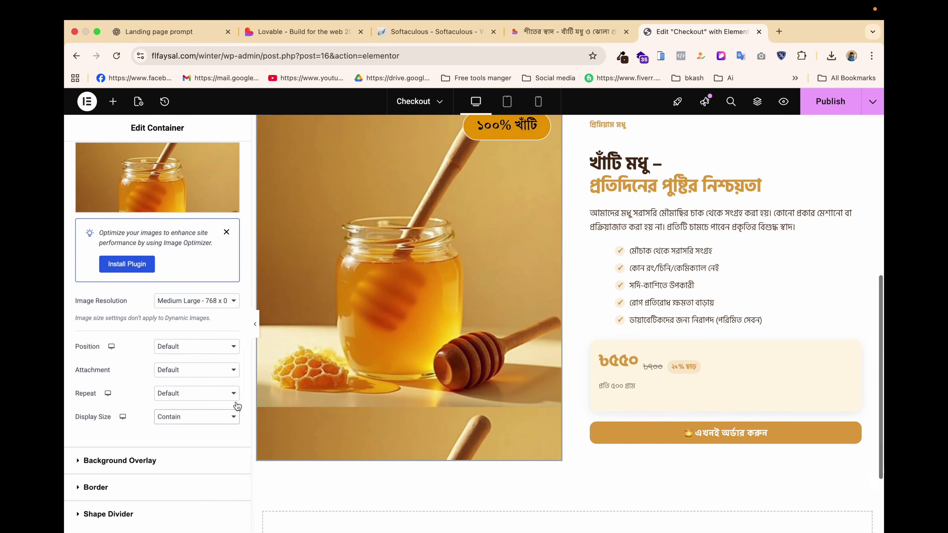
click(205, 417)
click(199, 405)
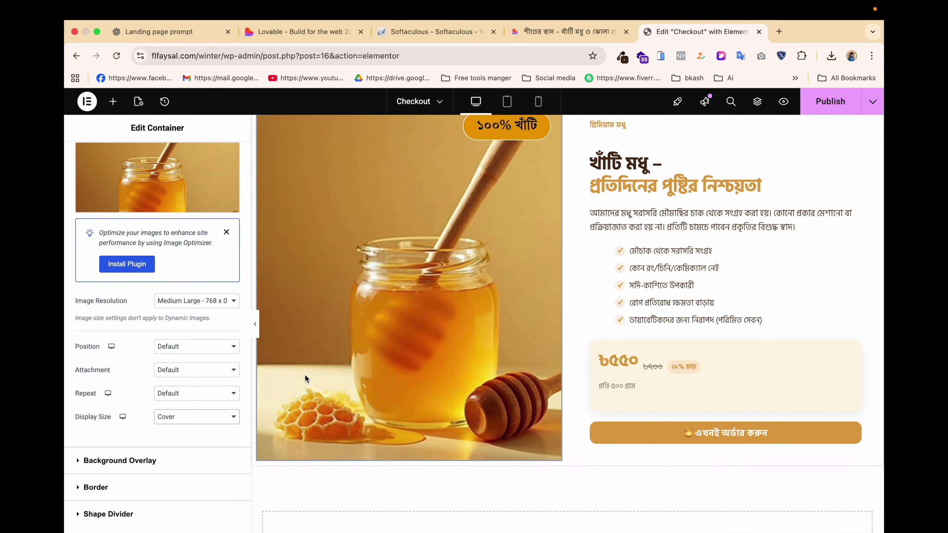
click(186, 419)
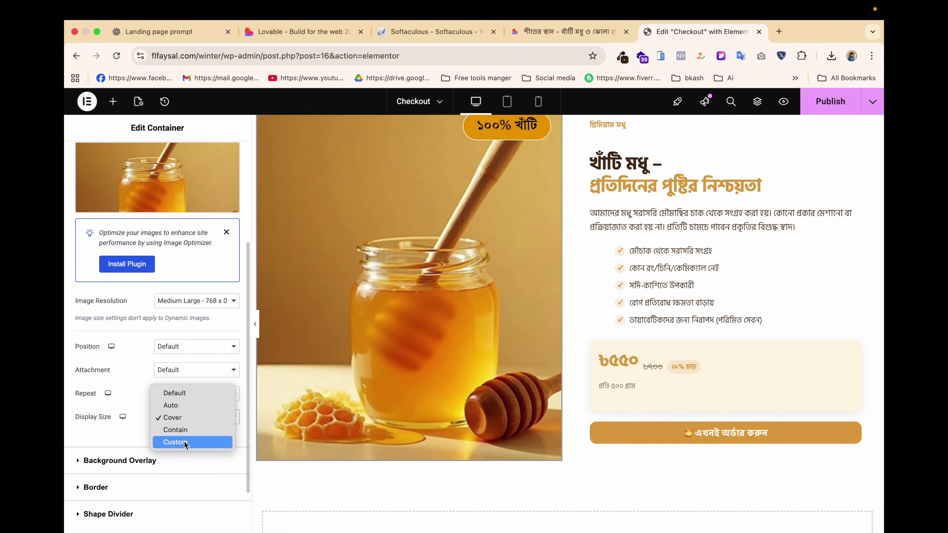
click(187, 405)
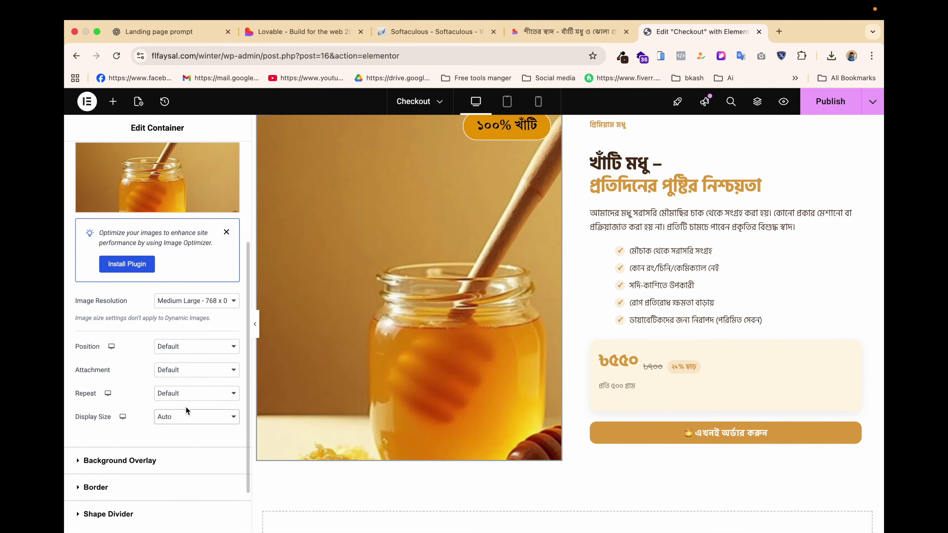
click(181, 422)
click(174, 429)
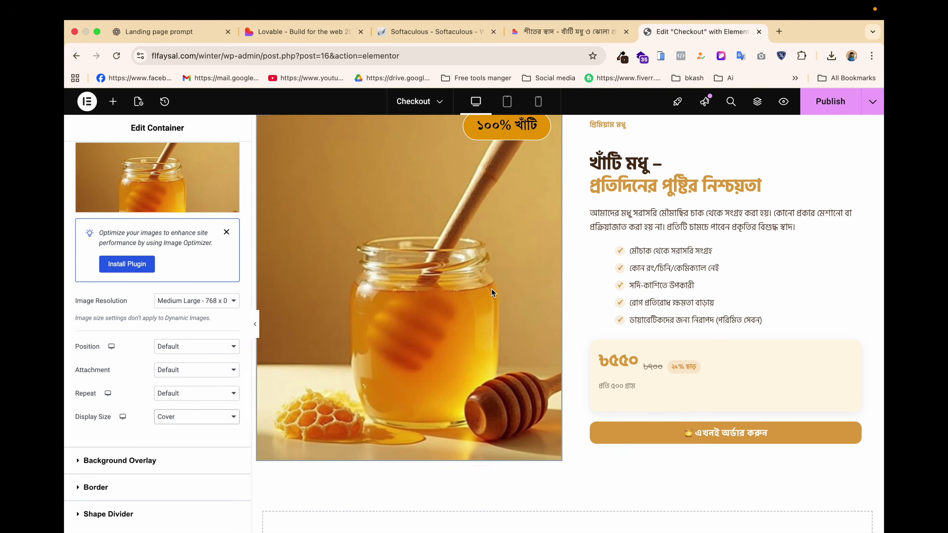
scroll(540, 217, up, 3)
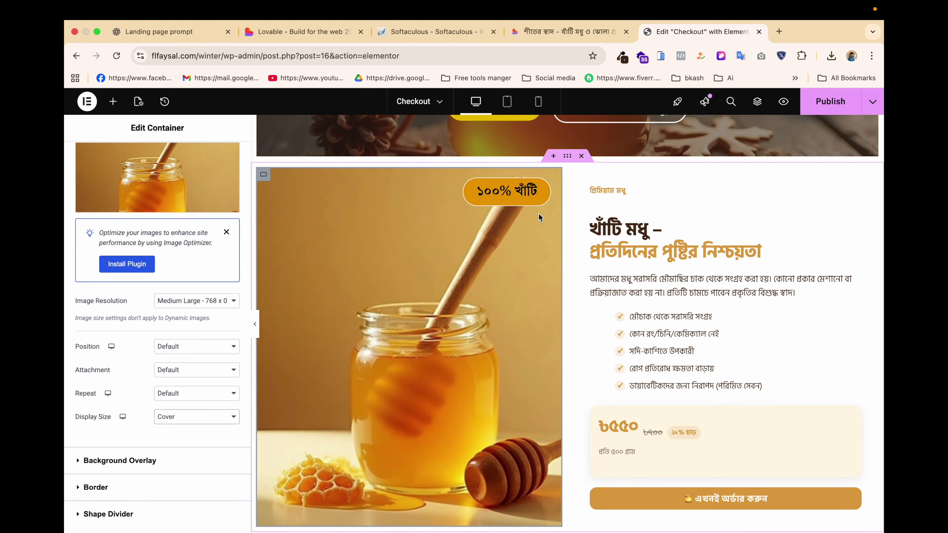
scroll(142, 224, up, 1)
scroll(142, 248, down, 5)
scroll(140, 248, up, 4)
scroll(138, 261, down, 1)
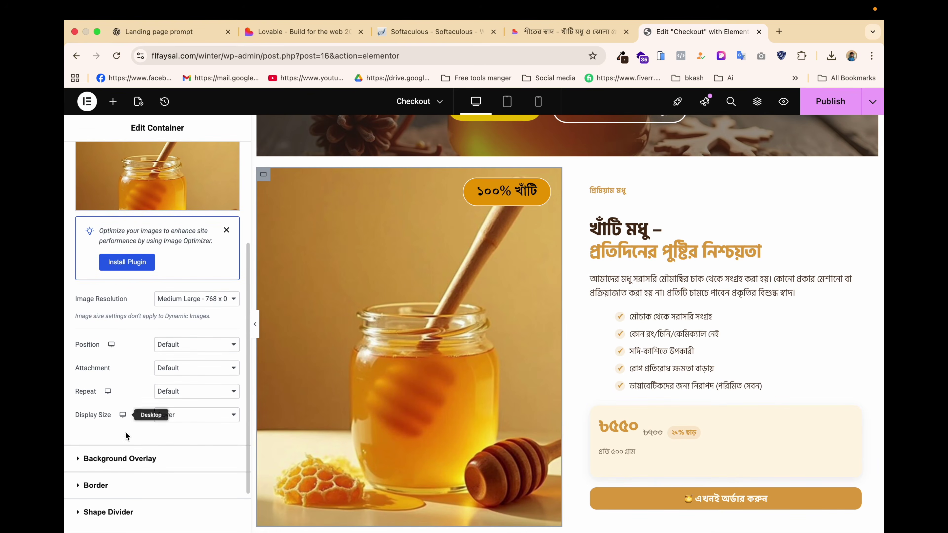
Give the honey photo container a 10 px border radius, save, and go to the Lovable preview.
click(108, 485)
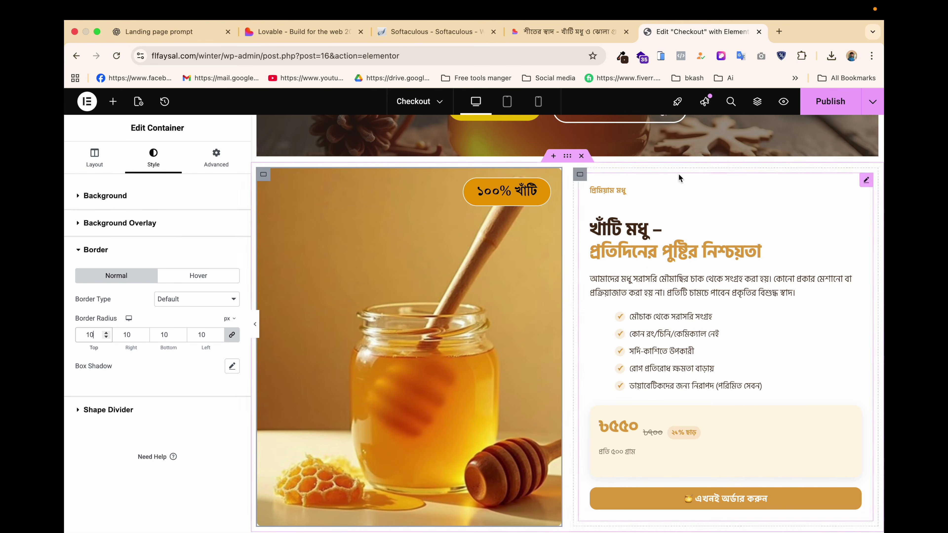
key(ctrl+s)
scroll(585, 334, down, 2)
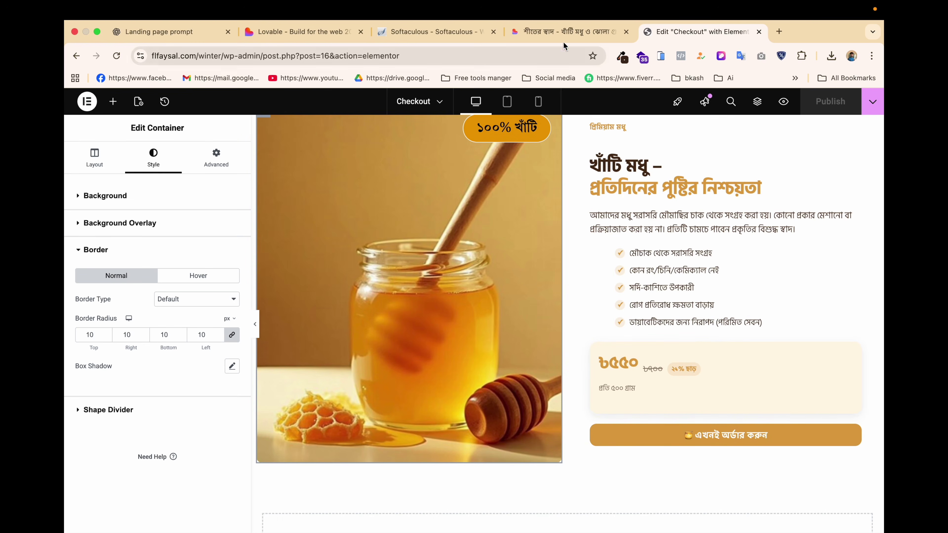
scroll(489, 242, down, 3)
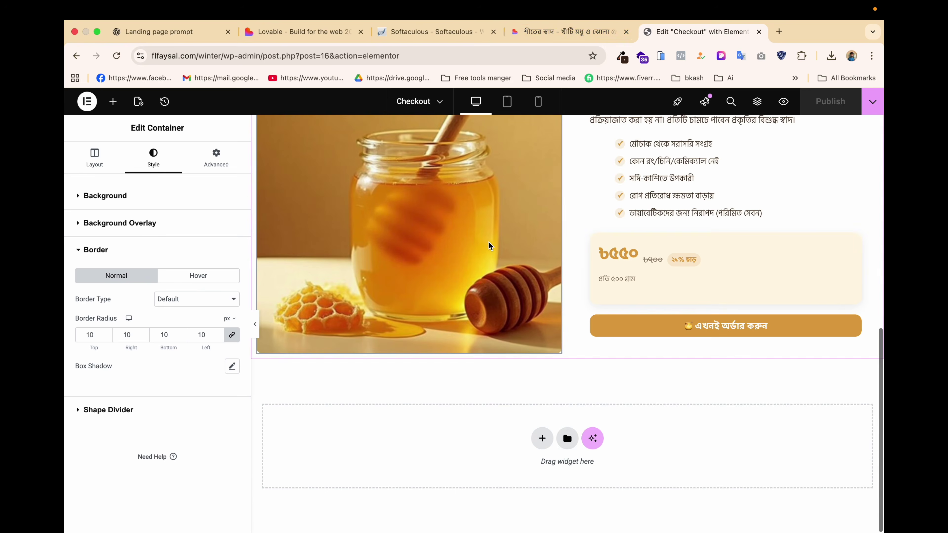
click(550, 31)
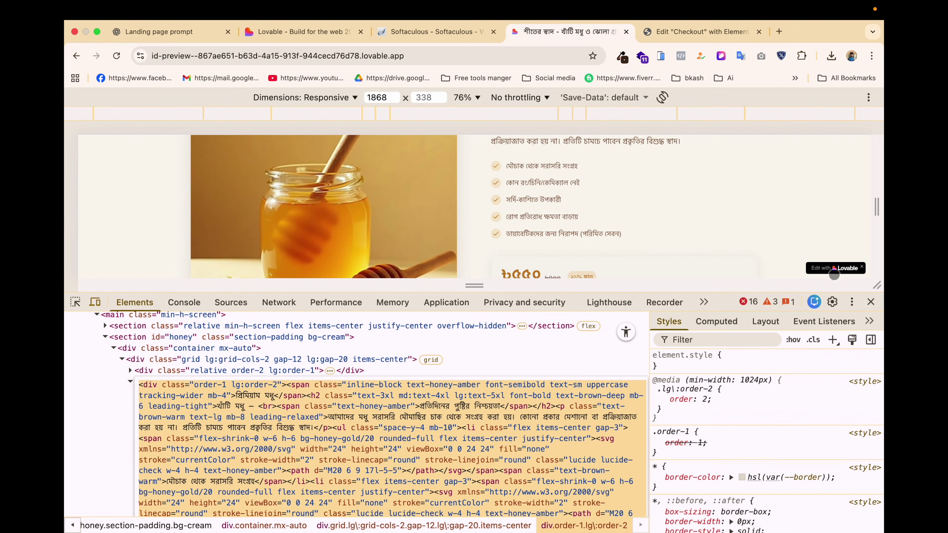
Close DevTools and select the jhola gur section text from heading to order button.
click(871, 301)
scroll(521, 267, down, 10)
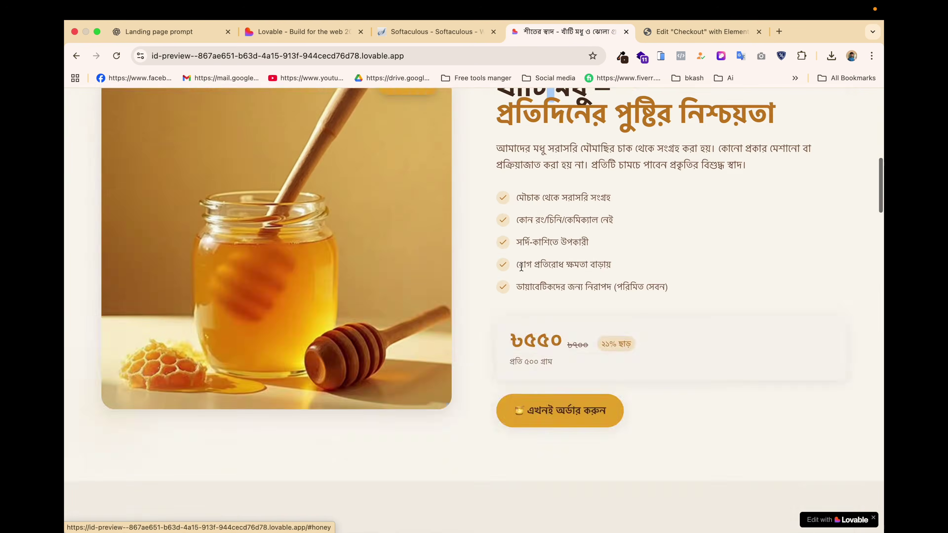
scroll(399, 369, down, 2)
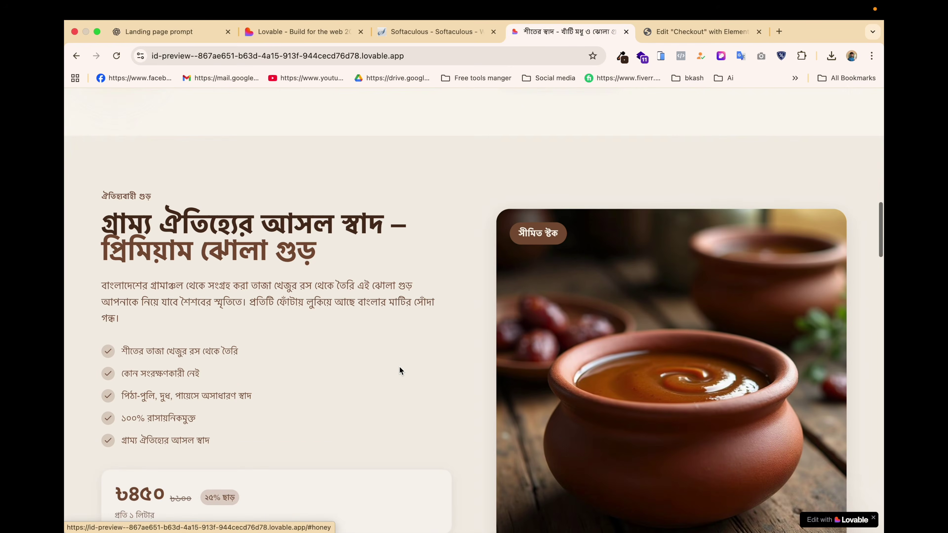
scroll(399, 368, down, 2)
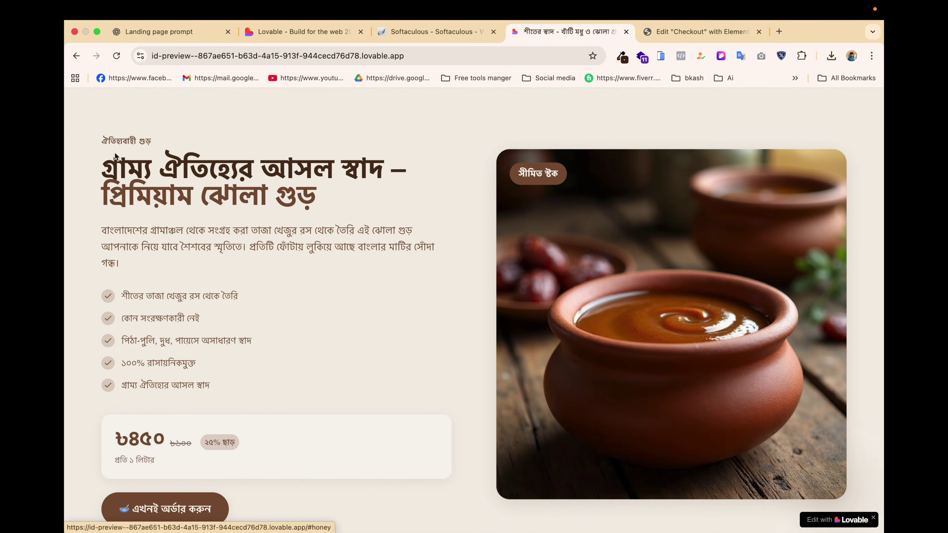
drag(108, 139, 280, 461)
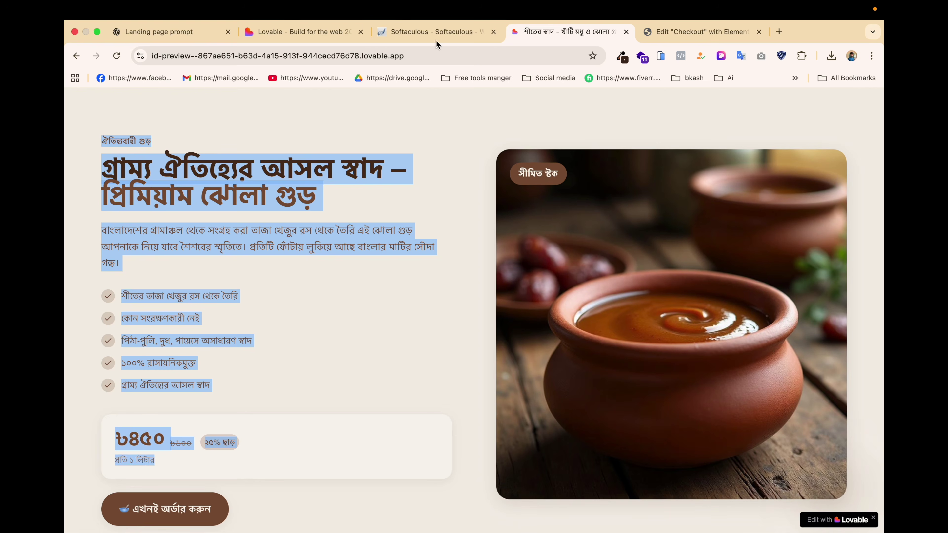
Send ChatGPT the copied jhola gur text with a build-it-the-same note, then return to Elementor.
click(183, 39)
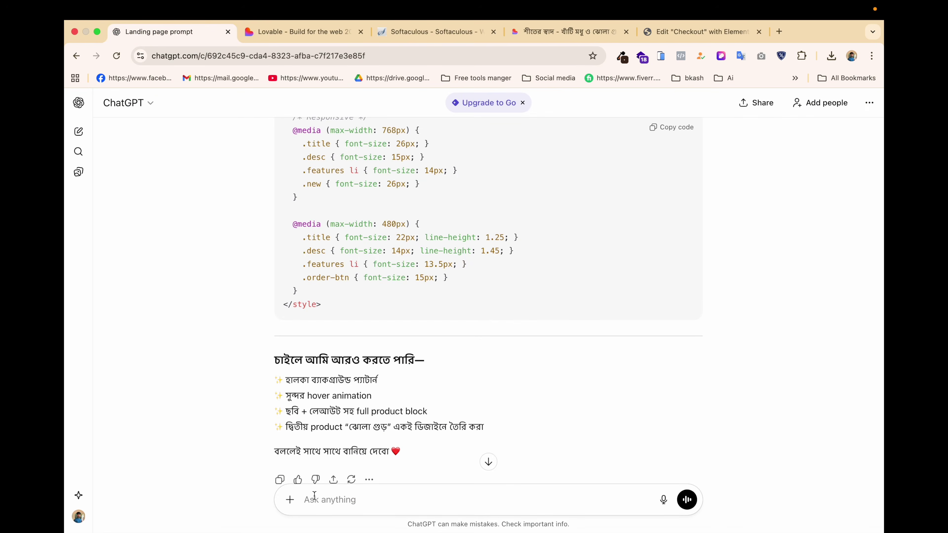
key(super+v)
key(shift+Return)
key(shift+Return)
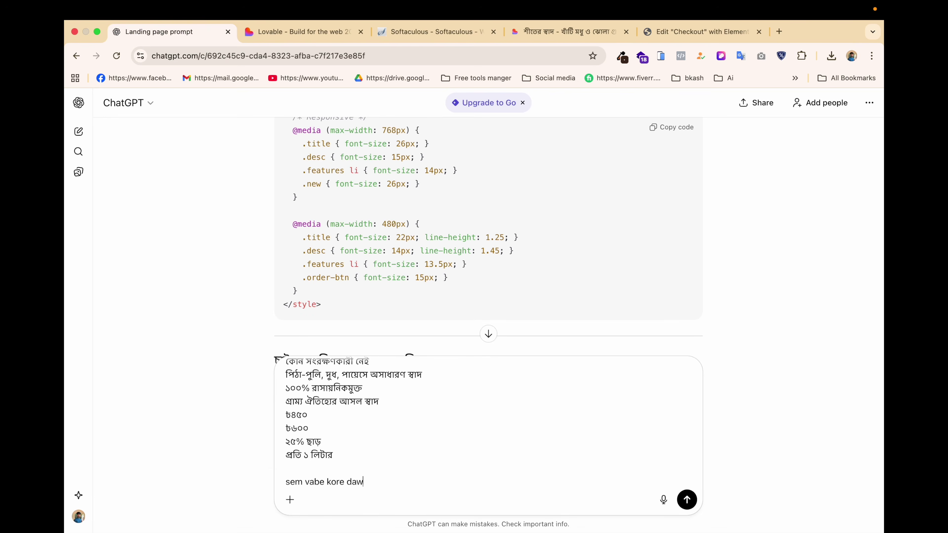
key(Return)
click(698, 31)
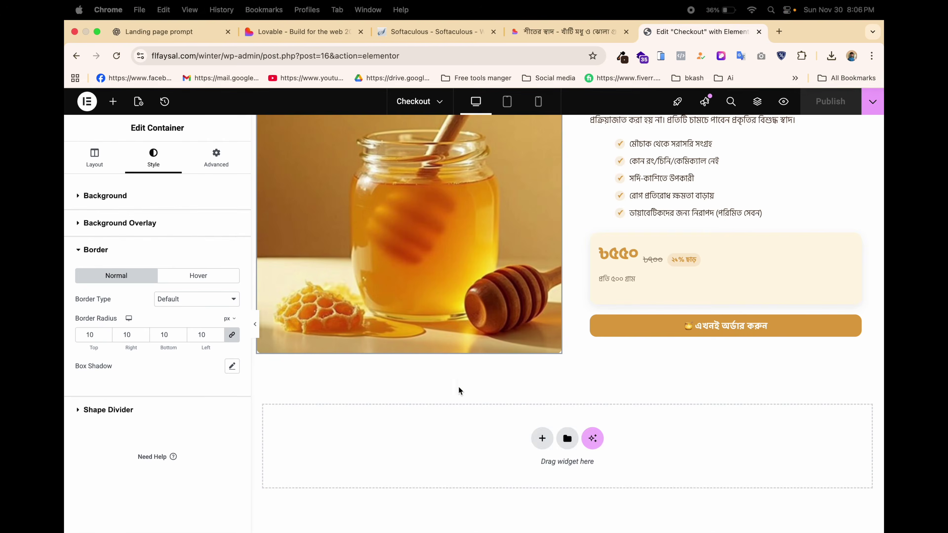
Add a new two-column Flexbox section below the honey product.
click(542, 438)
click(527, 477)
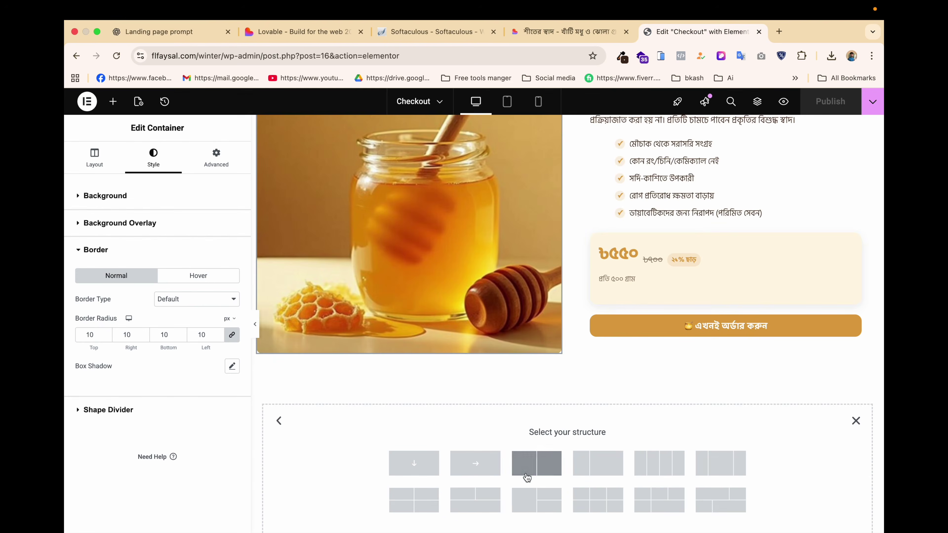
click(547, 467)
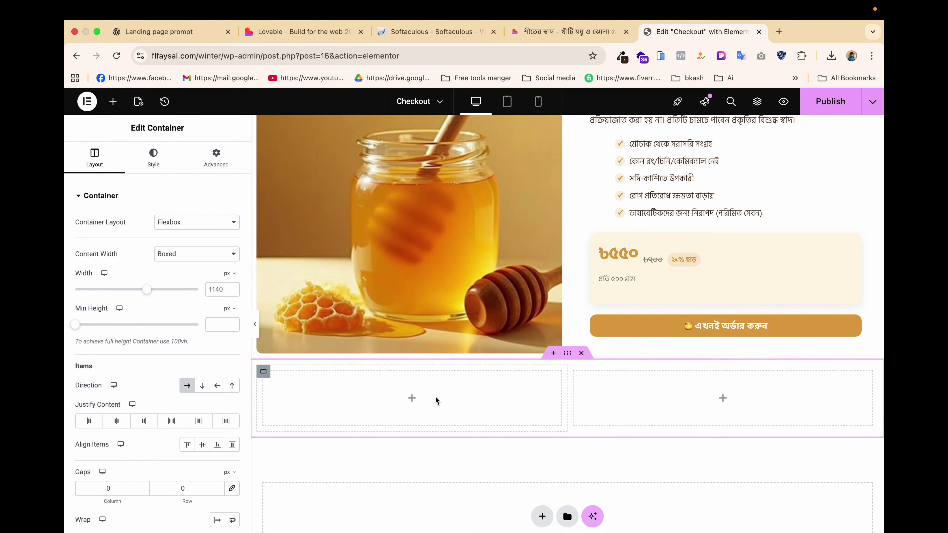
click(723, 399)
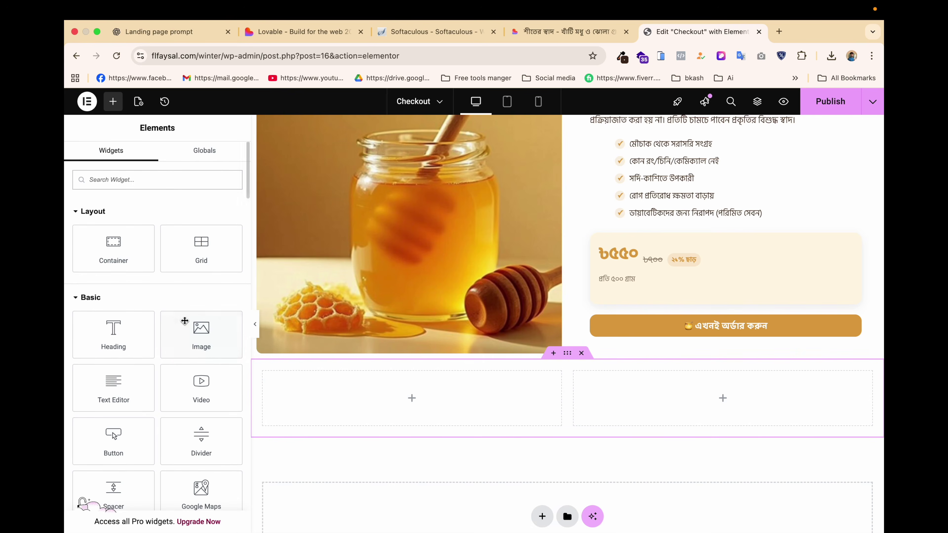
Copy the ১০০% খাঁটি badge and paste it into the new section's right column.
scroll(657, 345, up, 5)
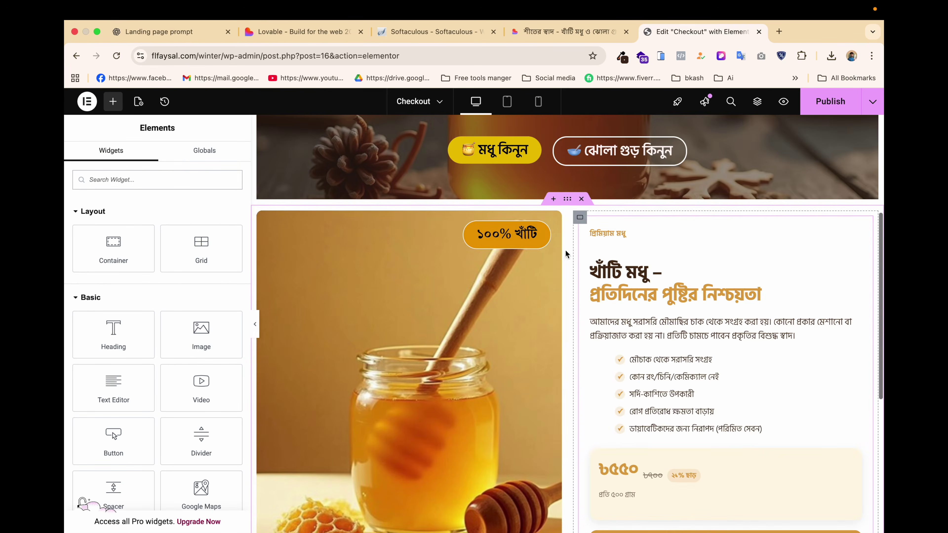
right_click(544, 233)
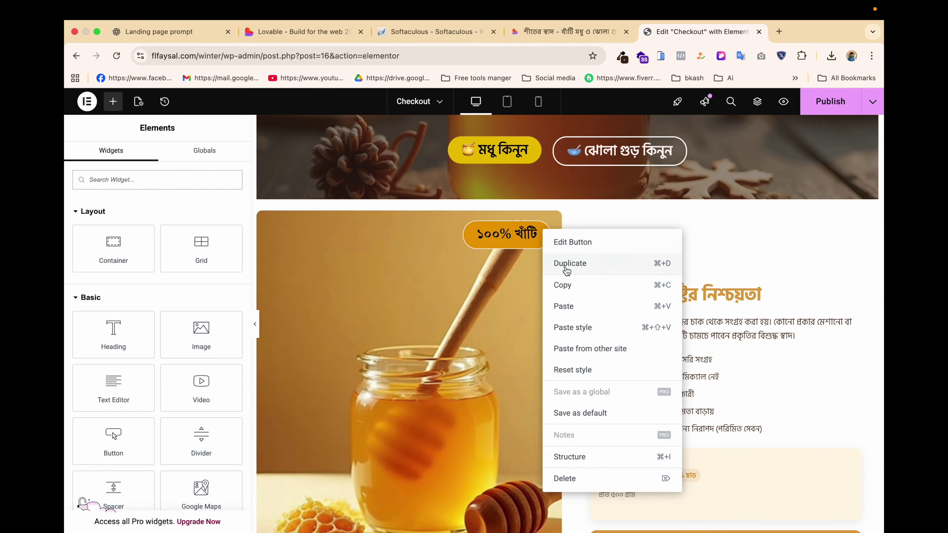
click(566, 263)
scroll(565, 282, down, 5)
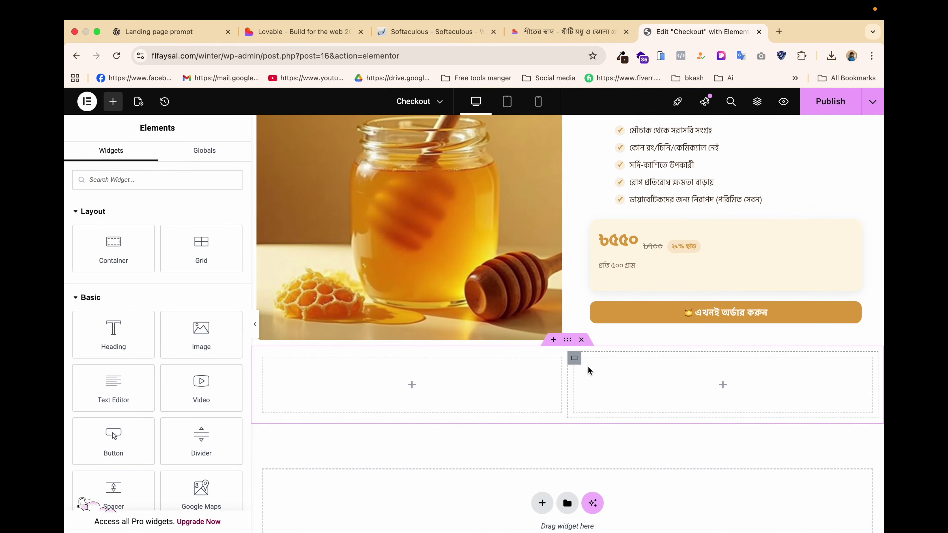
right_click(601, 376)
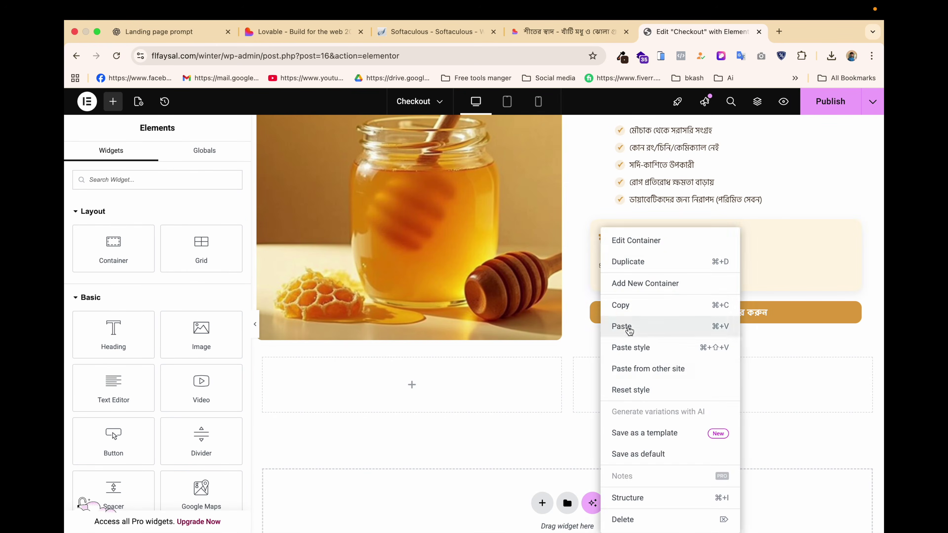
click(624, 326)
scroll(501, 230, up, 2)
scroll(501, 231, down, 3)
click(574, 332)
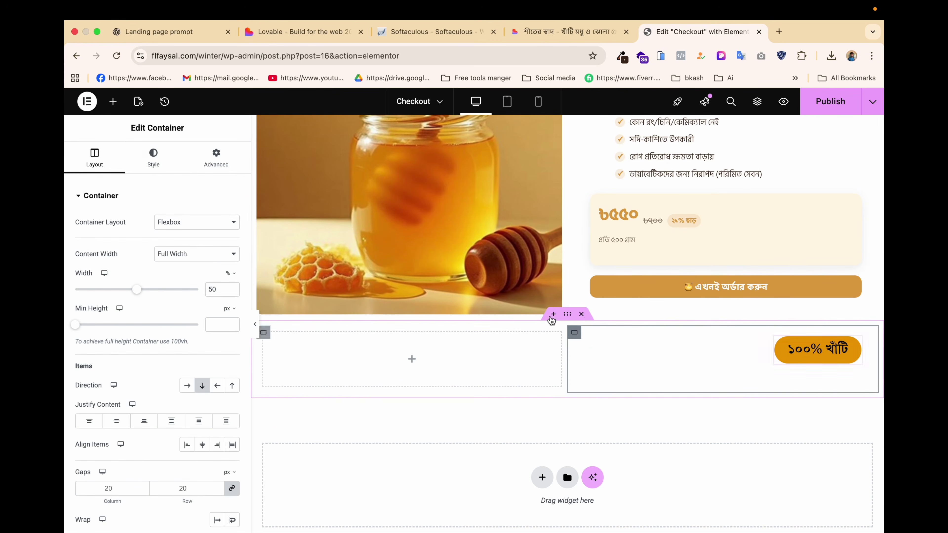
Copy the honey image container and paste its style onto the new right column.
click(153, 161)
scroll(321, 201, up, 6)
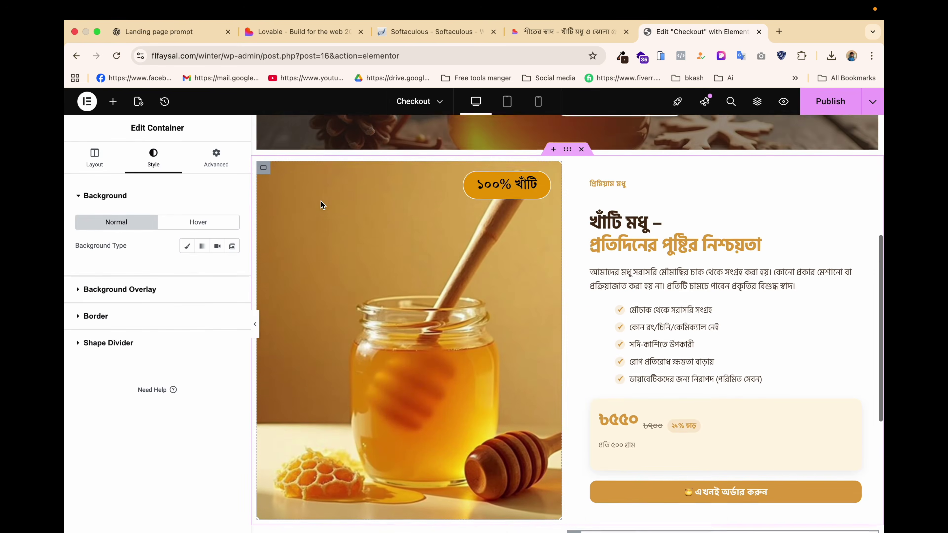
right_click(263, 189)
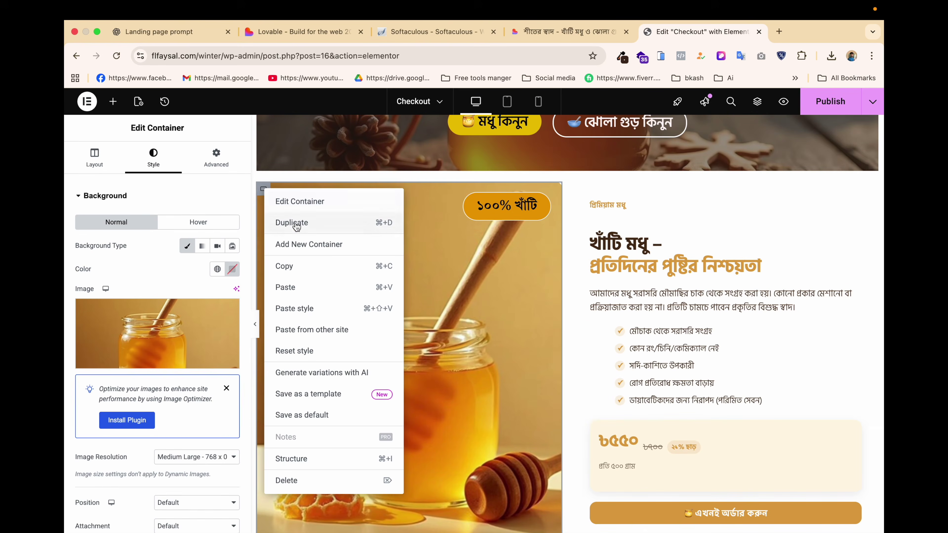
click(291, 266)
scroll(292, 268, down, 2)
scroll(575, 414, down, 1)
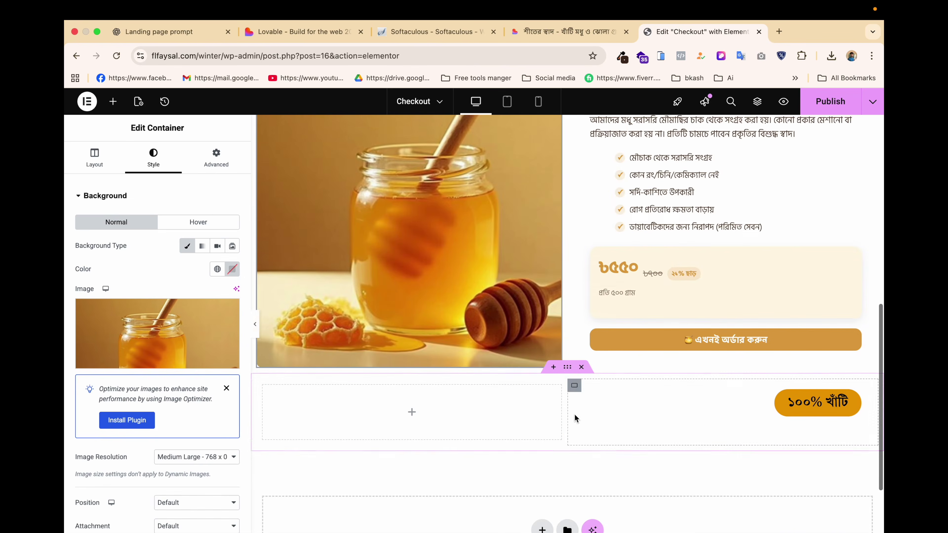
click(575, 375)
right_click(575, 375)
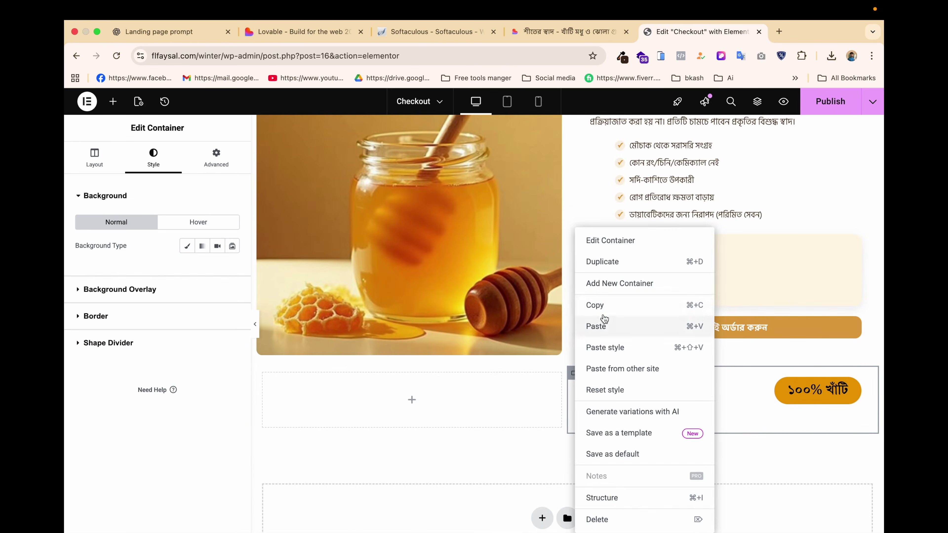
click(605, 348)
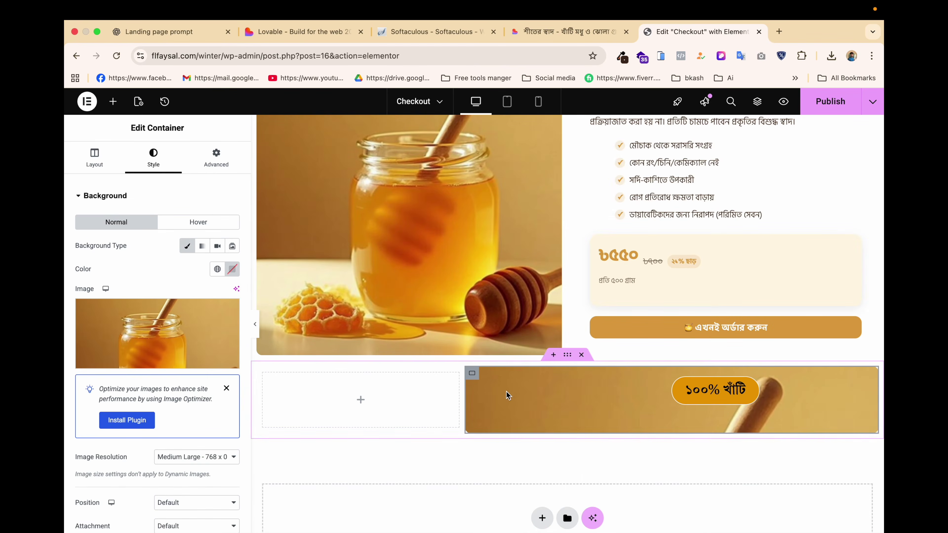
Swap the right column's background image for the jhola gur clay pot photo.
click(157, 334)
click(241, 228)
click(841, 500)
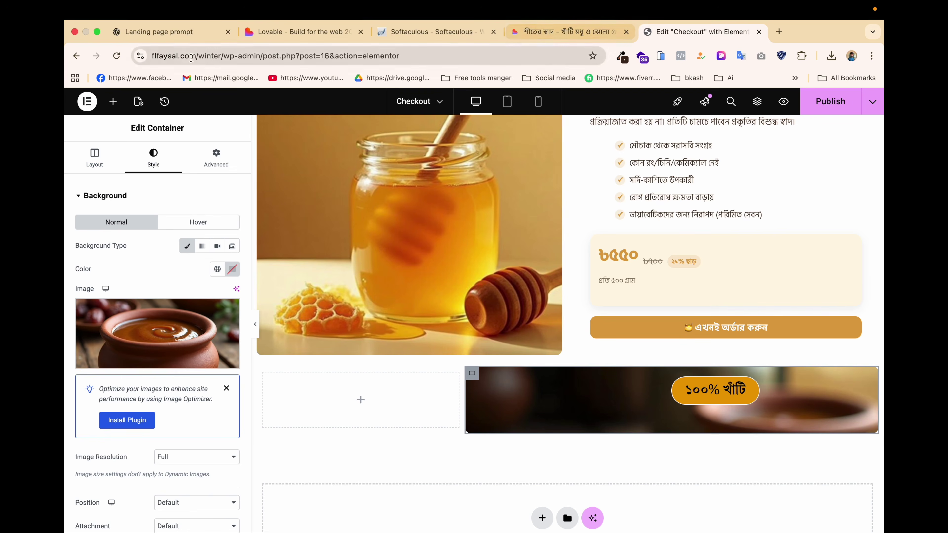
click(163, 33)
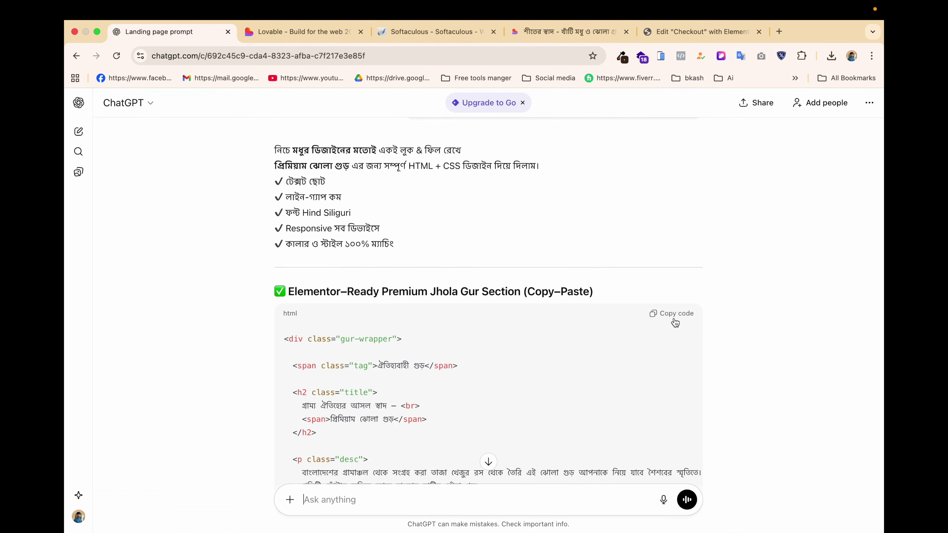
click(686, 31)
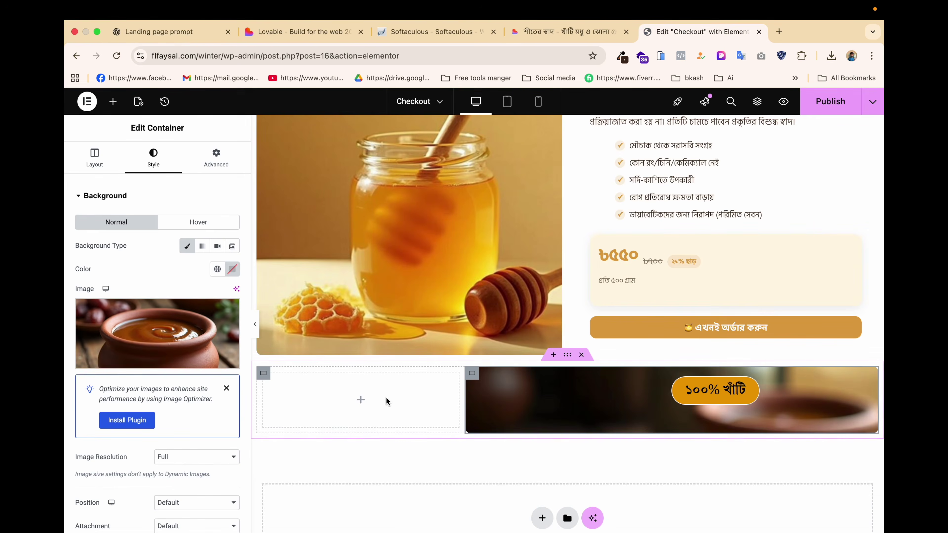
Drop an HTML widget into the empty left column and paste the jhola gur section code.
click(361, 400)
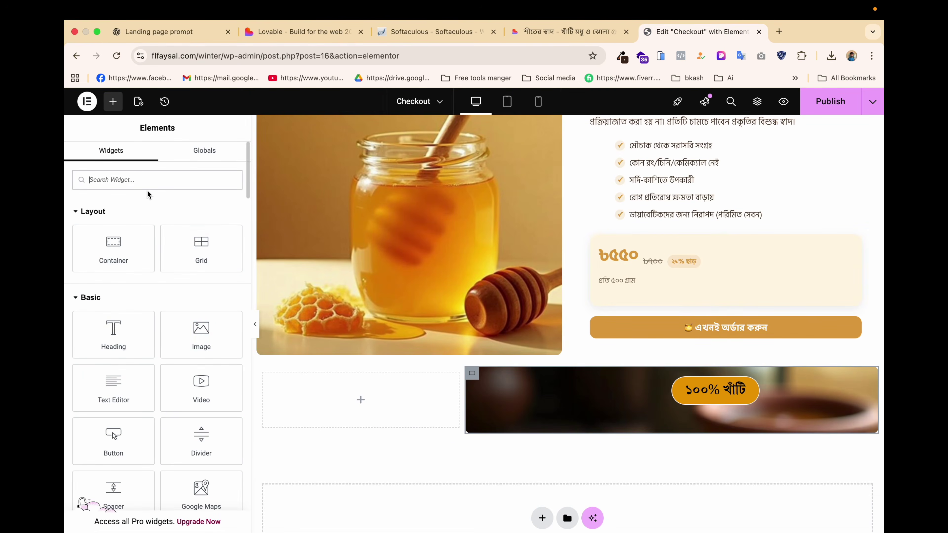
text(htm)
drag(137, 214, 369, 390)
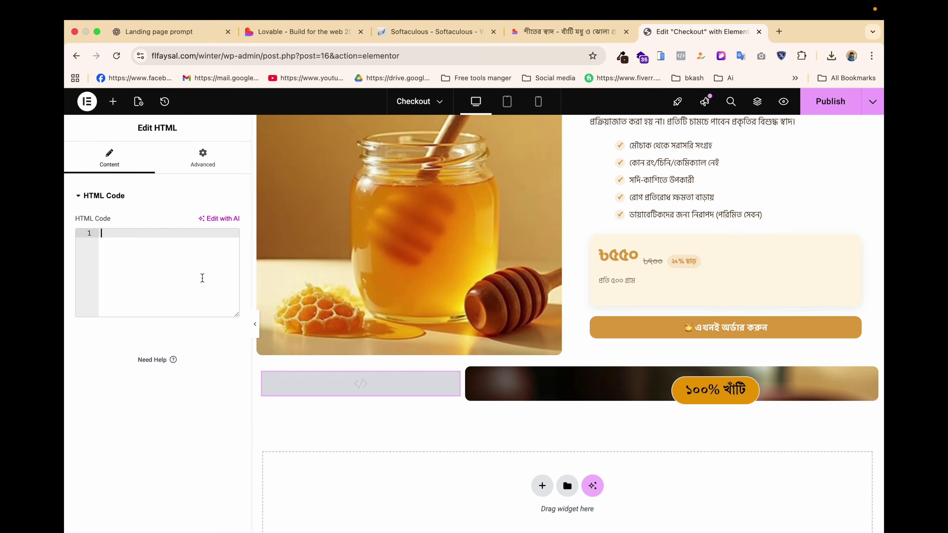
key(super+v)
scroll(396, 283, down, 7)
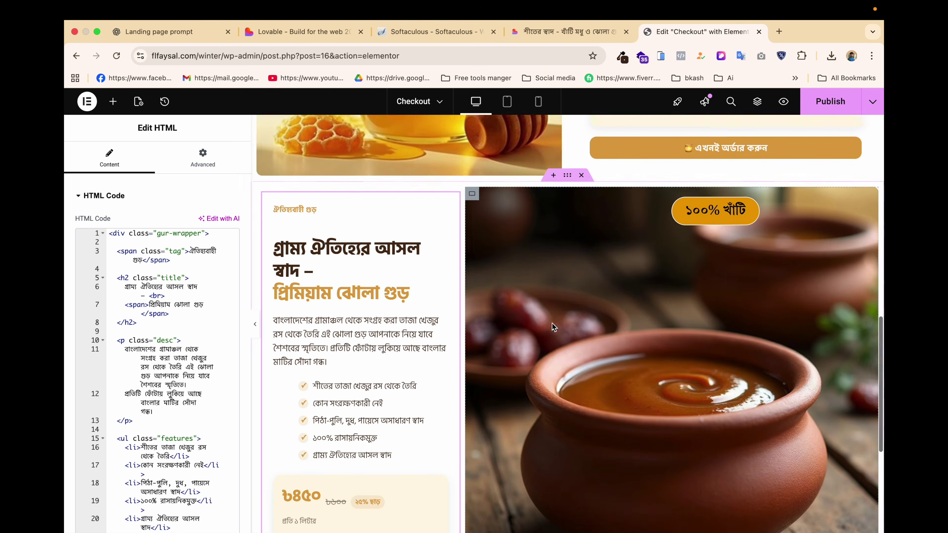
scroll(571, 309, up, 2)
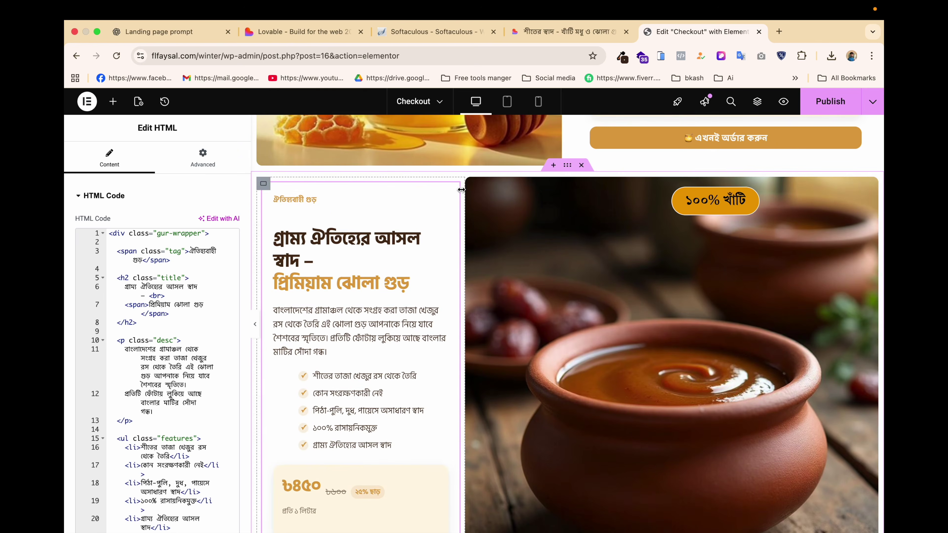
Set both the text and image columns to 50% width and publish the page.
drag(462, 191, 563, 198)
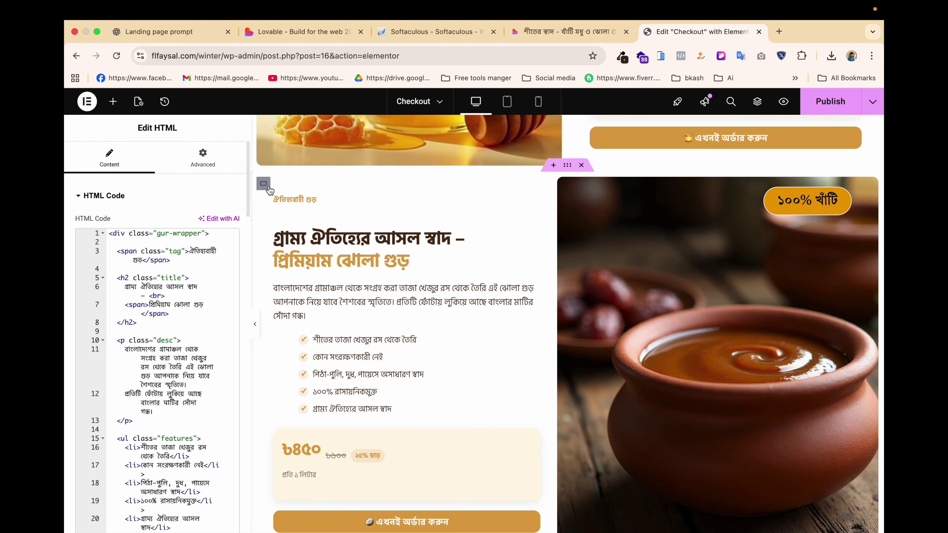
click(264, 185)
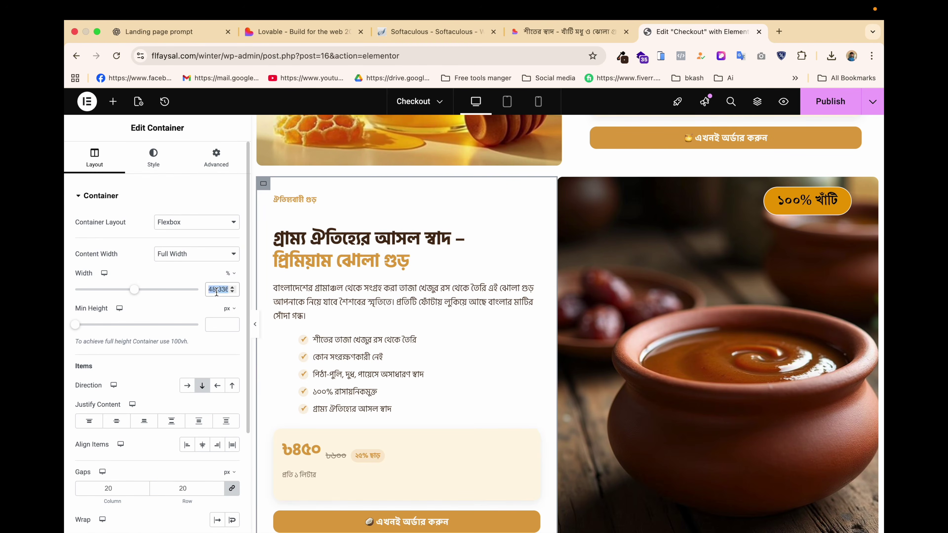
text(50)
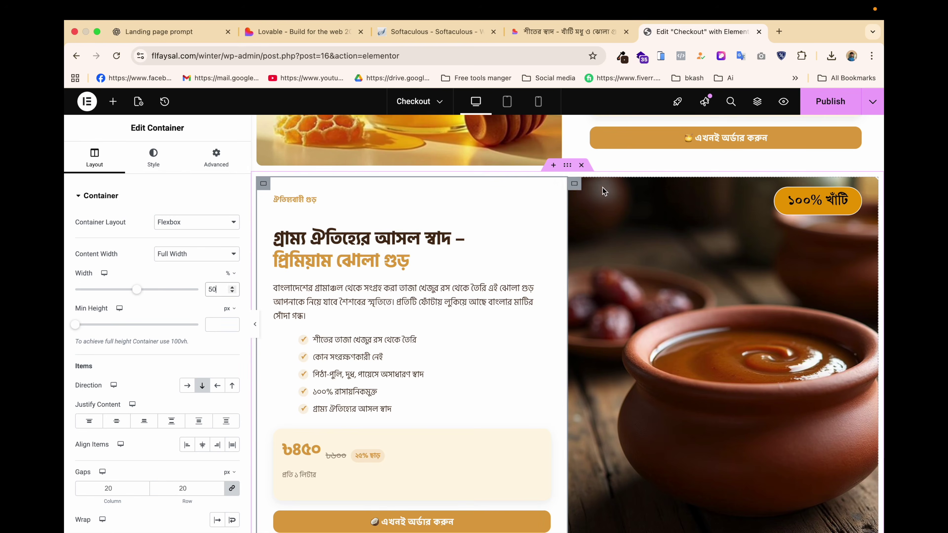
click(575, 188)
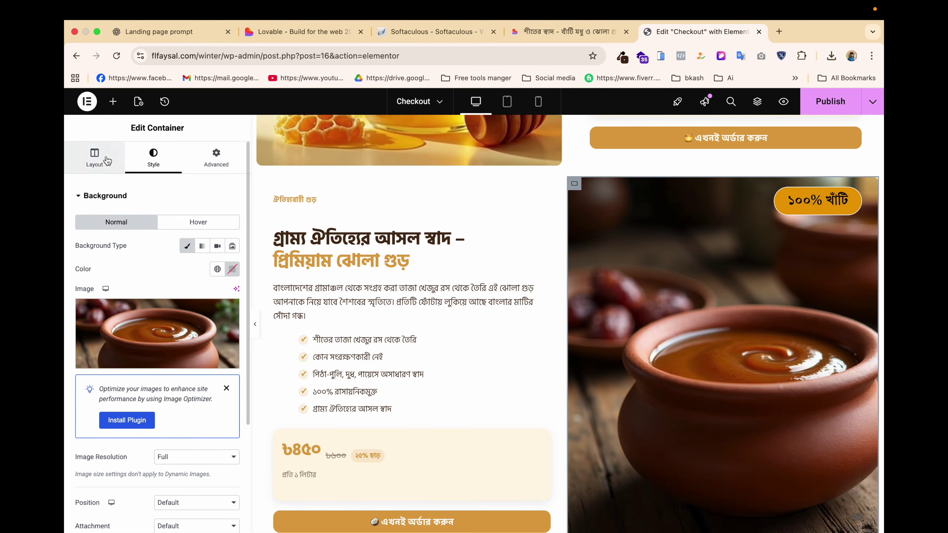
click(94, 156)
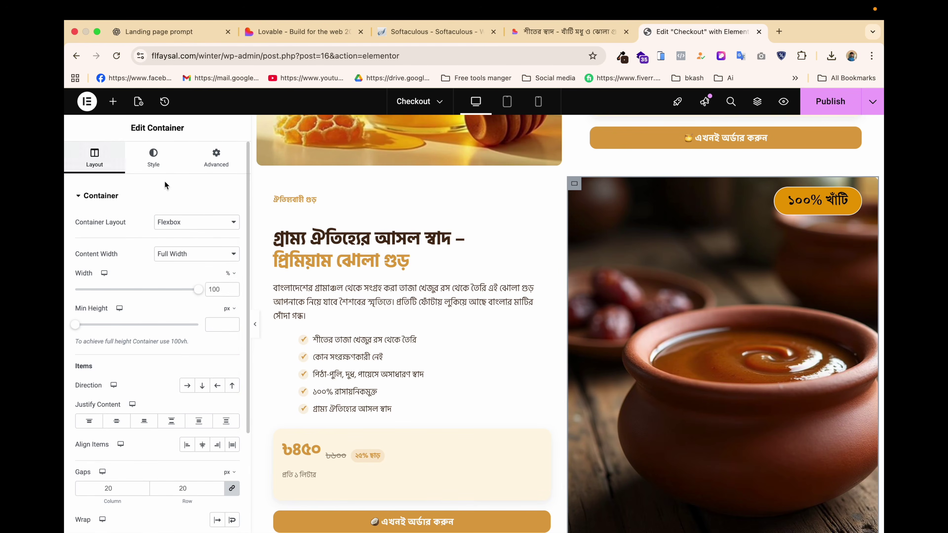
double_click(214, 289)
text(50)
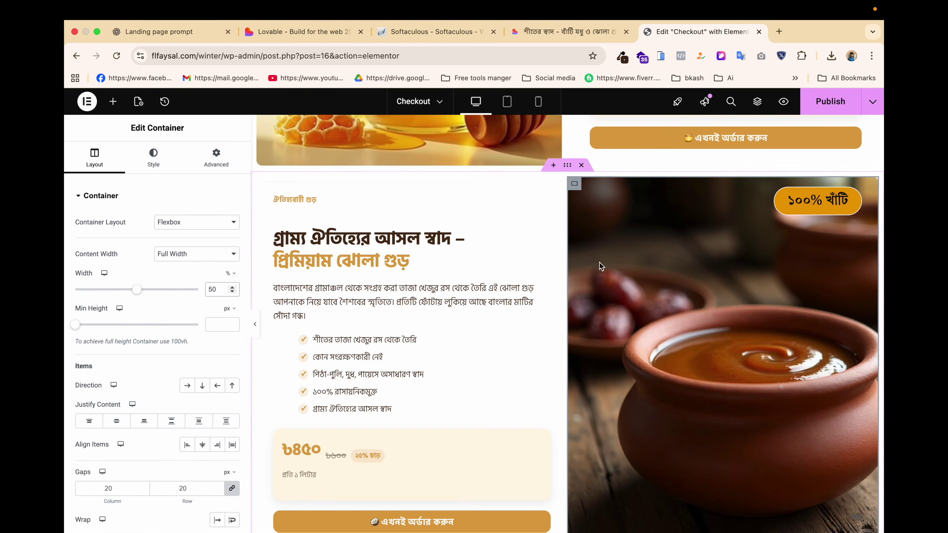
click(829, 105)
scroll(451, 361, down, 2)
scroll(507, 360, down, 2)
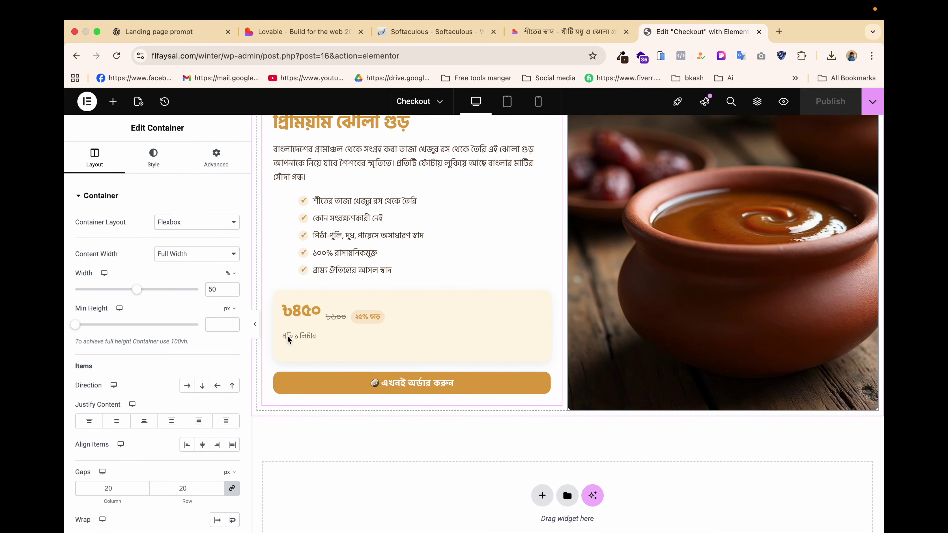
scroll(524, 298, up, 5)
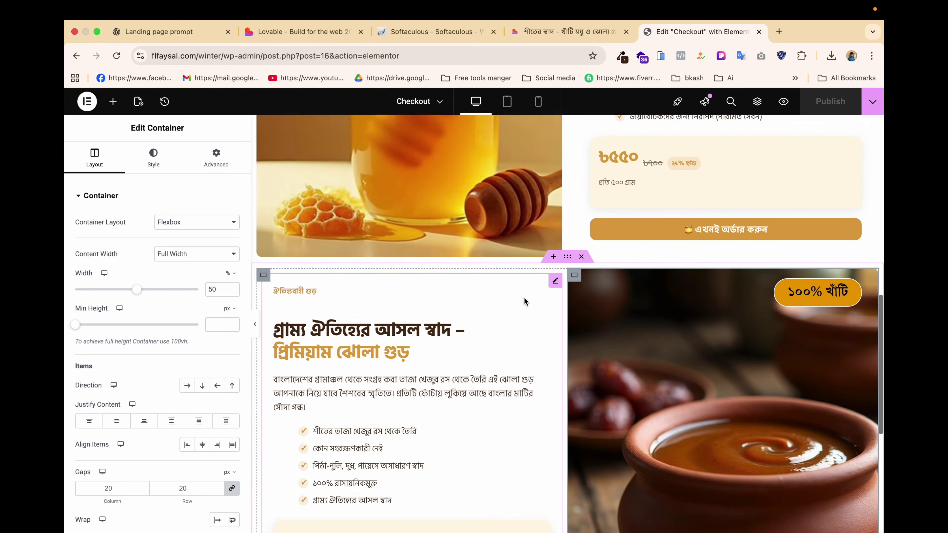
scroll(523, 297, down, 5)
click(545, 31)
scroll(415, 353, down, 10)
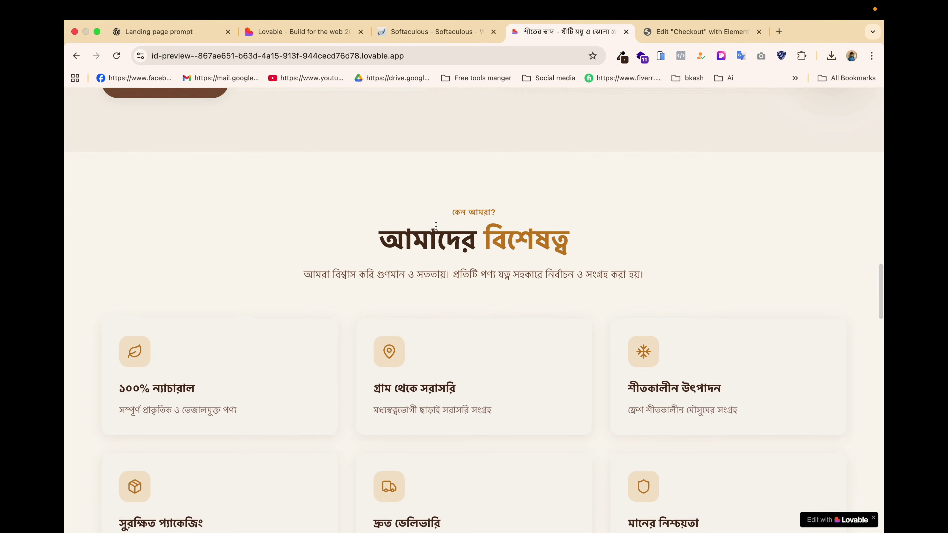
scroll(436, 226, down, 3)
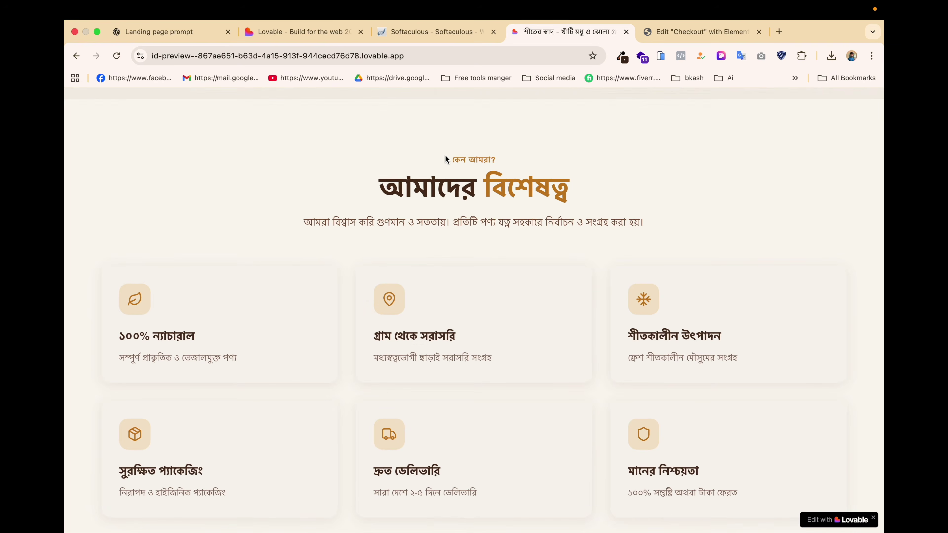
drag(450, 155, 658, 229)
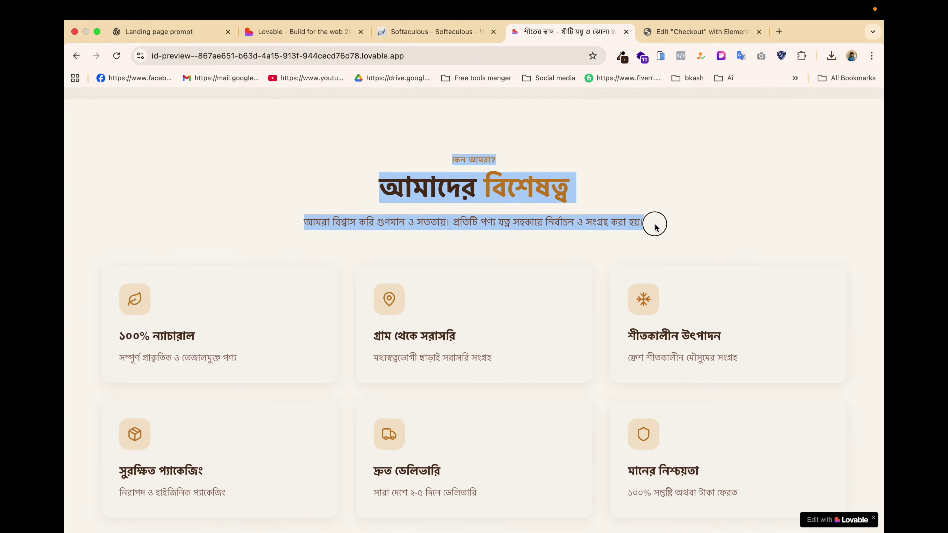
click(601, 201)
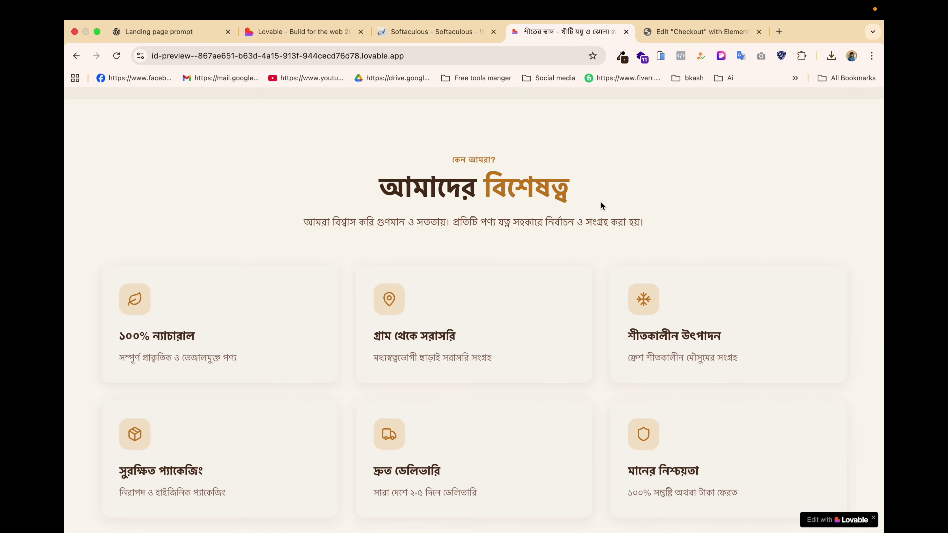
scroll(601, 201, down, 2)
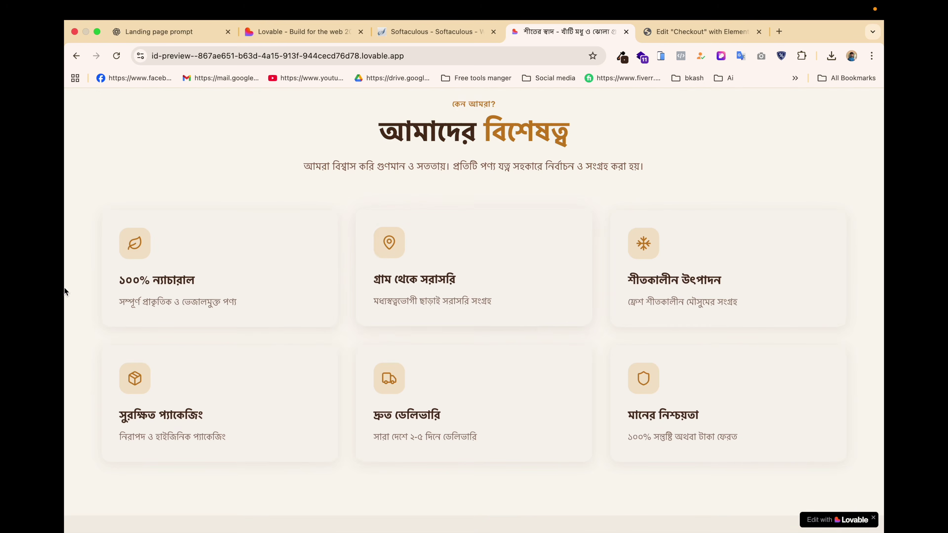
scroll(343, 297, up, 5)
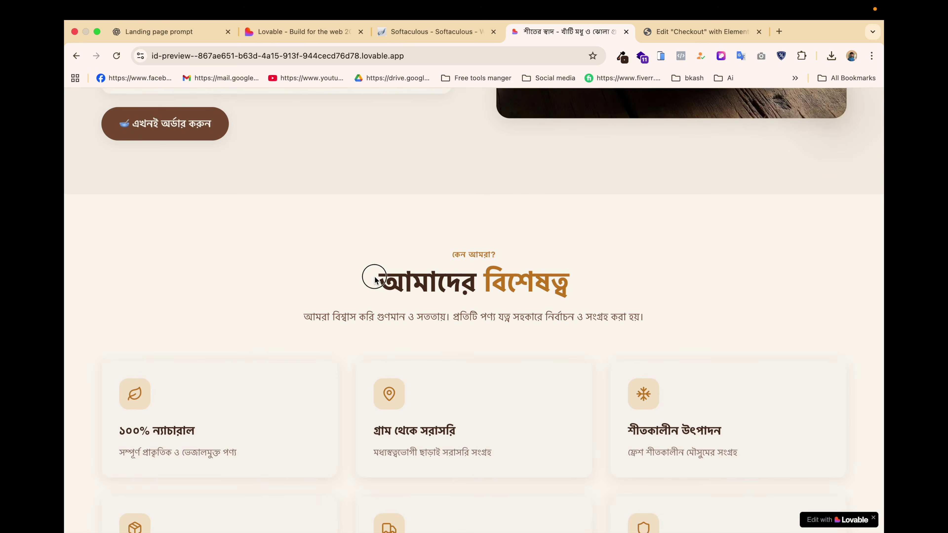
drag(380, 276, 610, 282)
key(super+c)
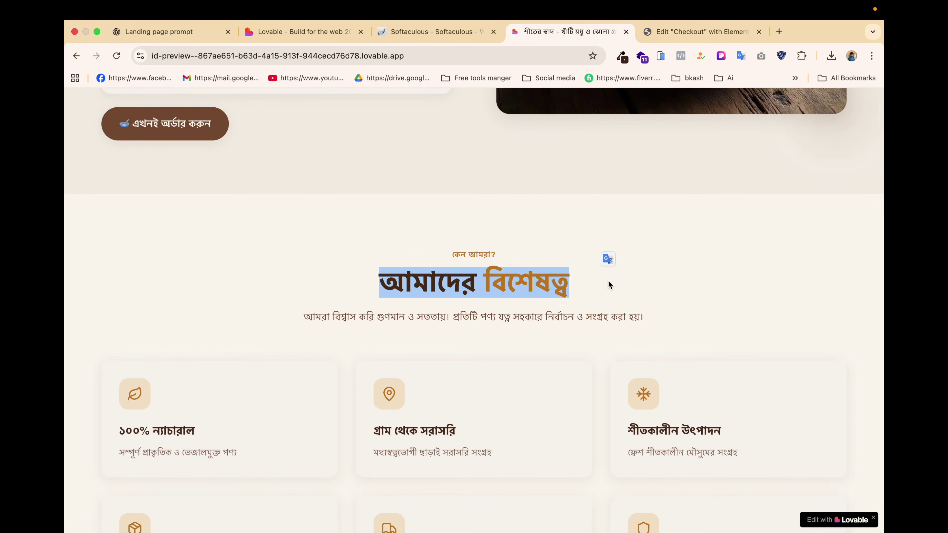
click(674, 32)
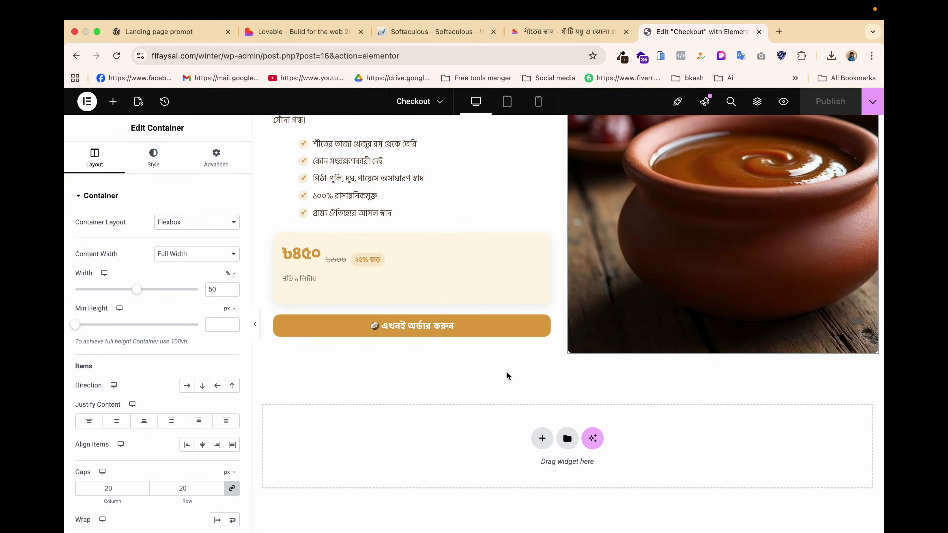
Add a single-column Flexbox section with a Heading reading আমাদের বিশেষত্ব.
click(541, 438)
click(526, 478)
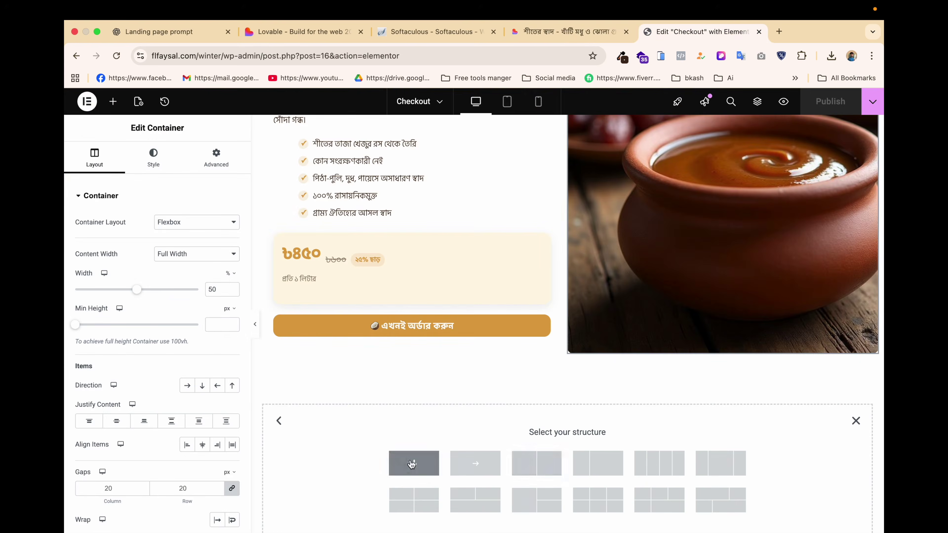
click(427, 460)
click(568, 392)
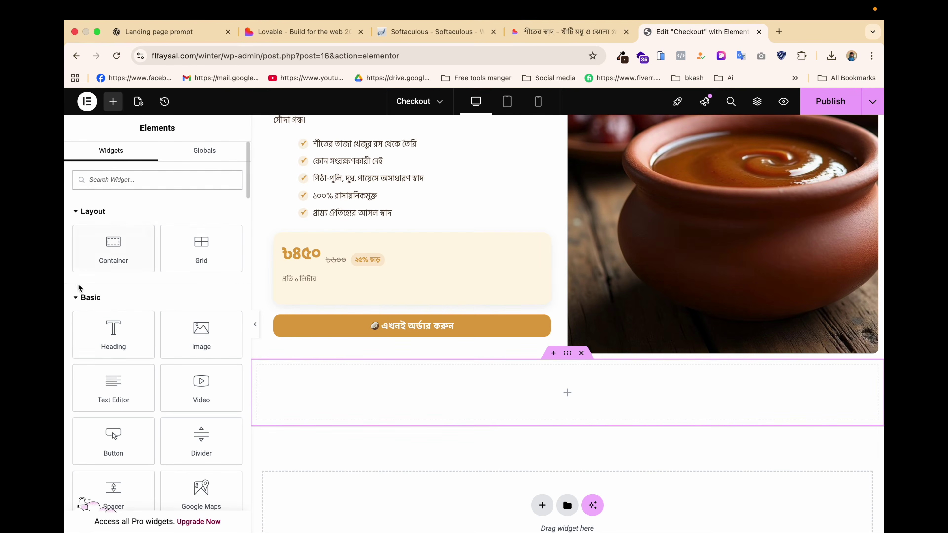
drag(113, 335, 546, 386)
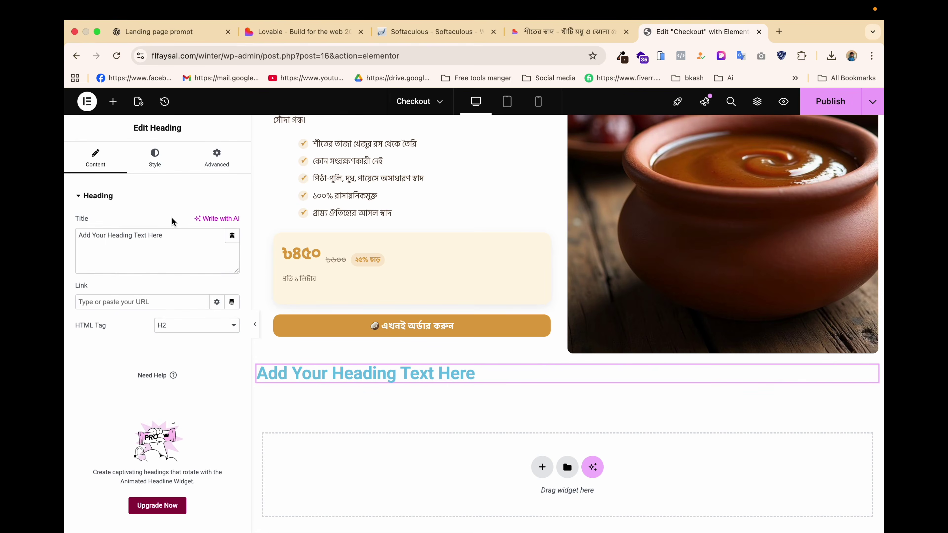
key(super+v)
Color the heading dark brown to match the Lovable design.
click(155, 157)
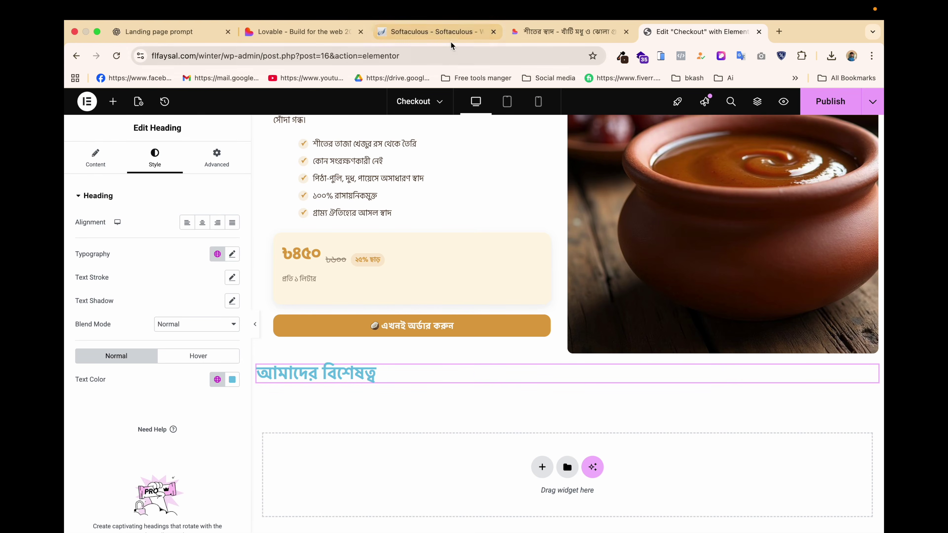
click(547, 32)
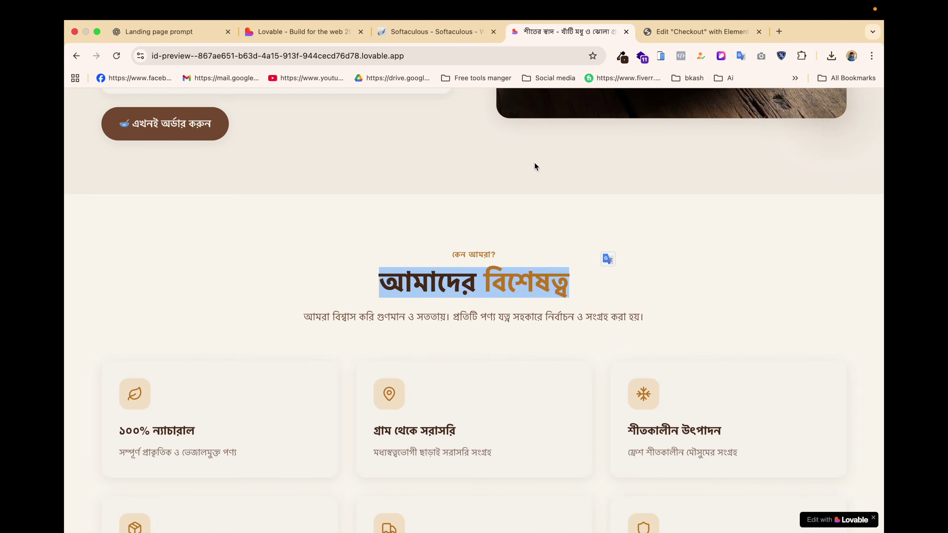
click(454, 277)
click(693, 32)
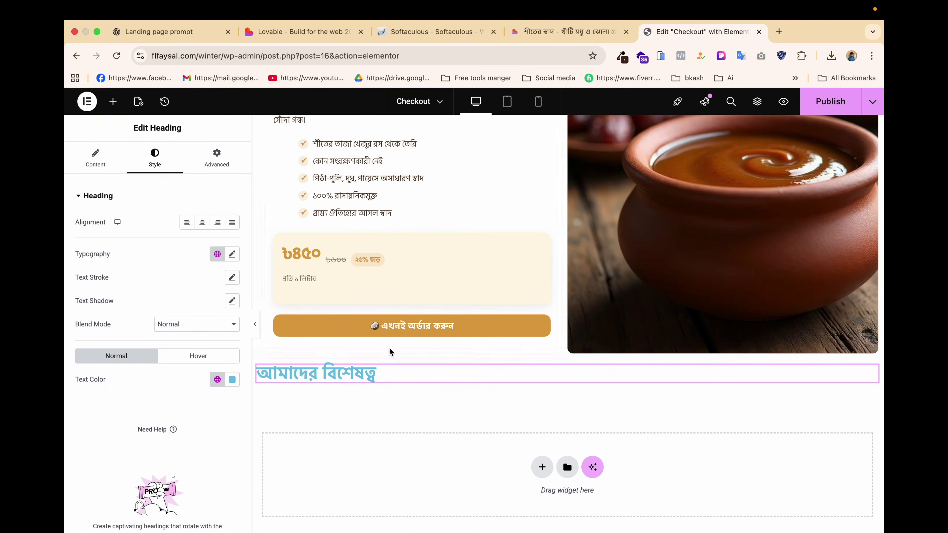
click(232, 379)
drag(193, 327, 182, 327)
drag(267, 292, 298, 290)
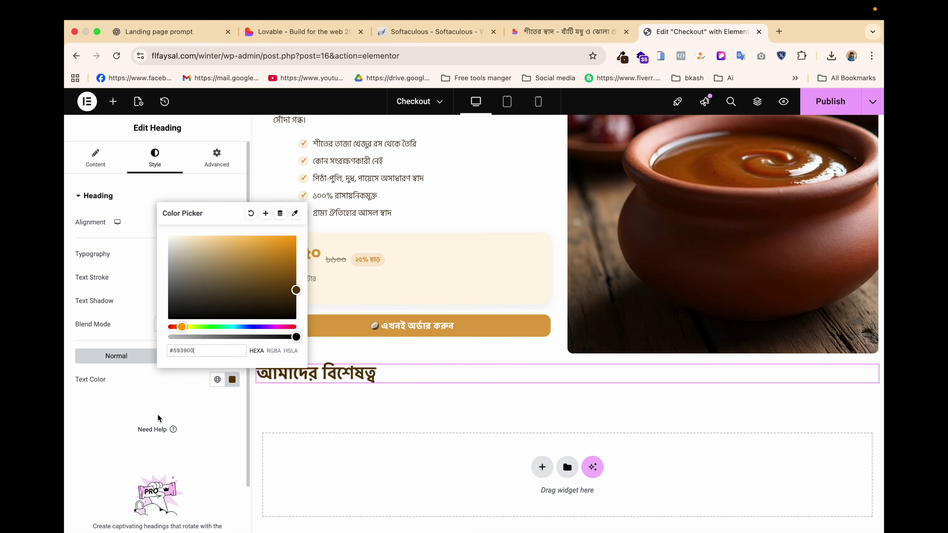
Center the heading and drag an empty Container in beneath it.
click(189, 244)
click(201, 226)
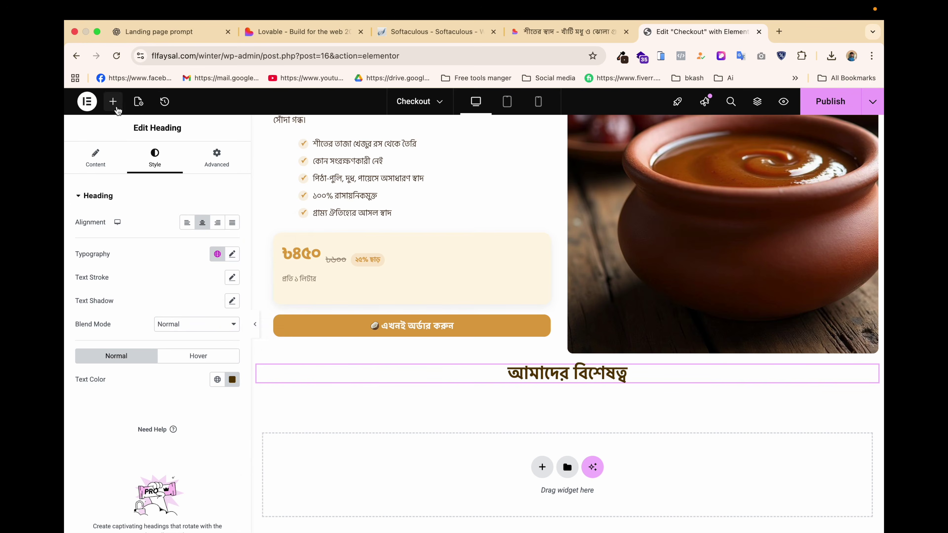
click(113, 101)
drag(112, 248, 546, 378)
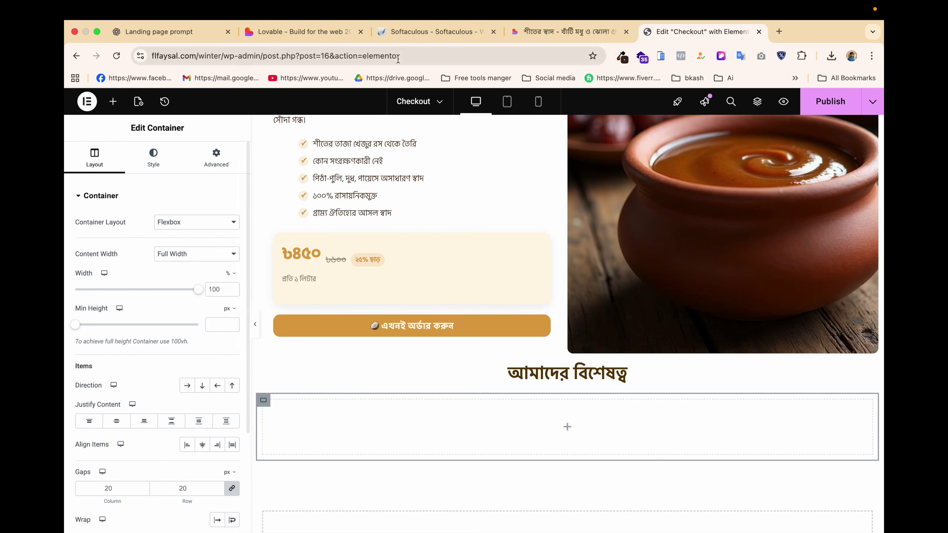
Check the Lovable features section, then set the heading's outer section Content Width to Full Width.
click(542, 36)
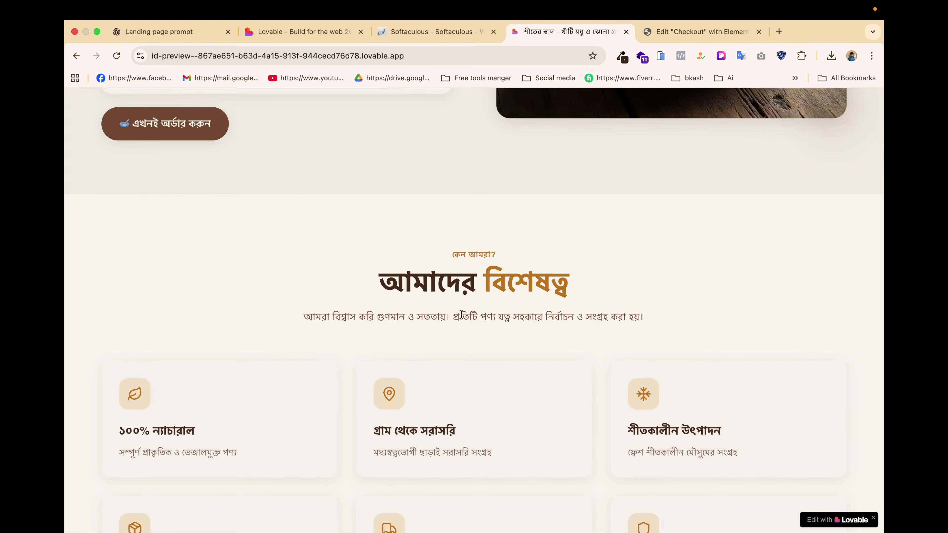
scroll(460, 316, down, 3)
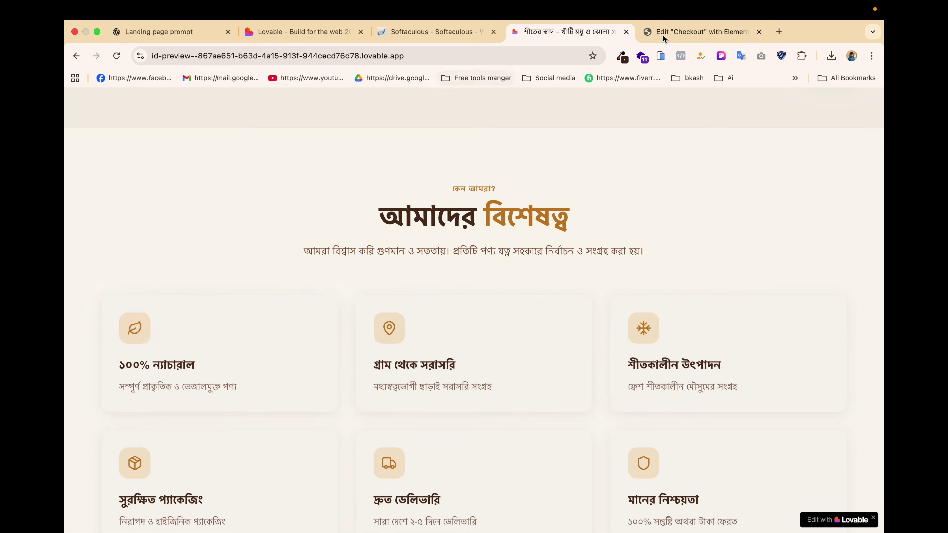
click(710, 28)
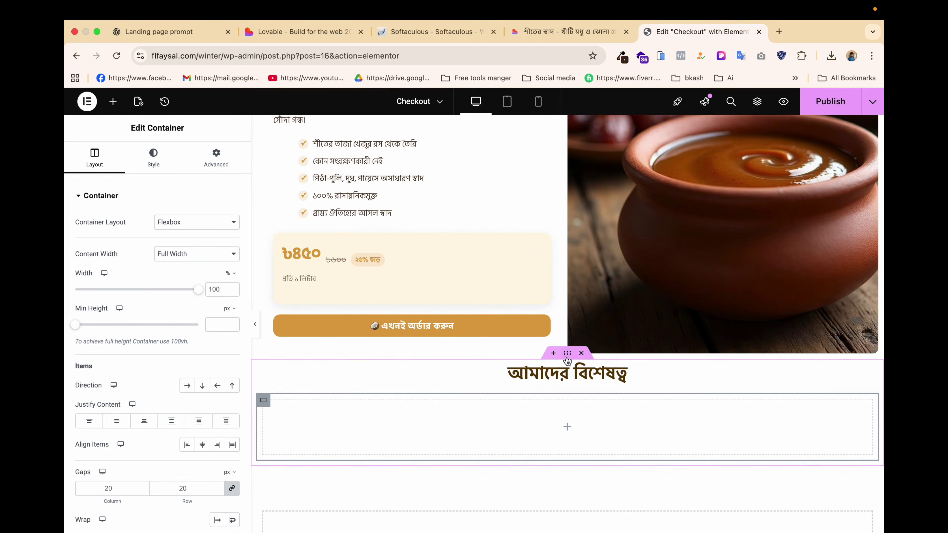
click(567, 355)
click(208, 257)
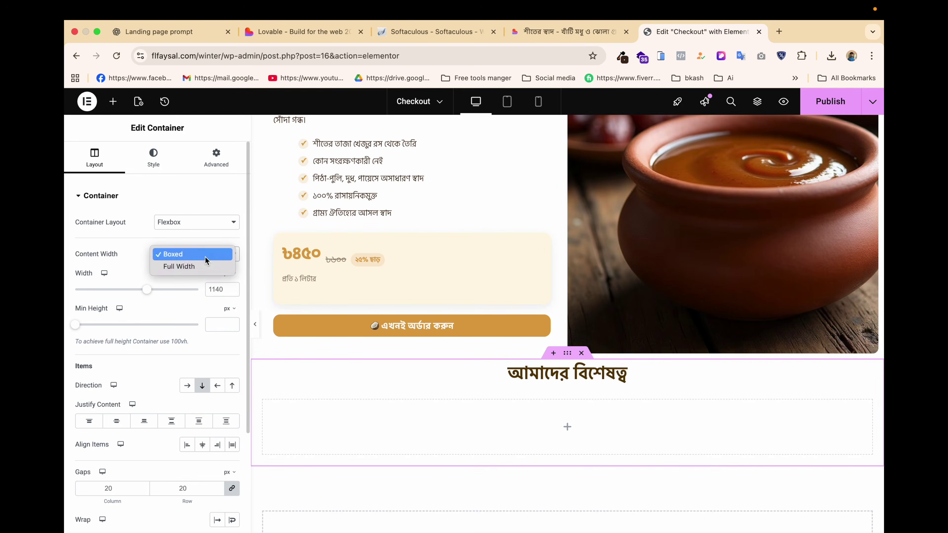
click(192, 267)
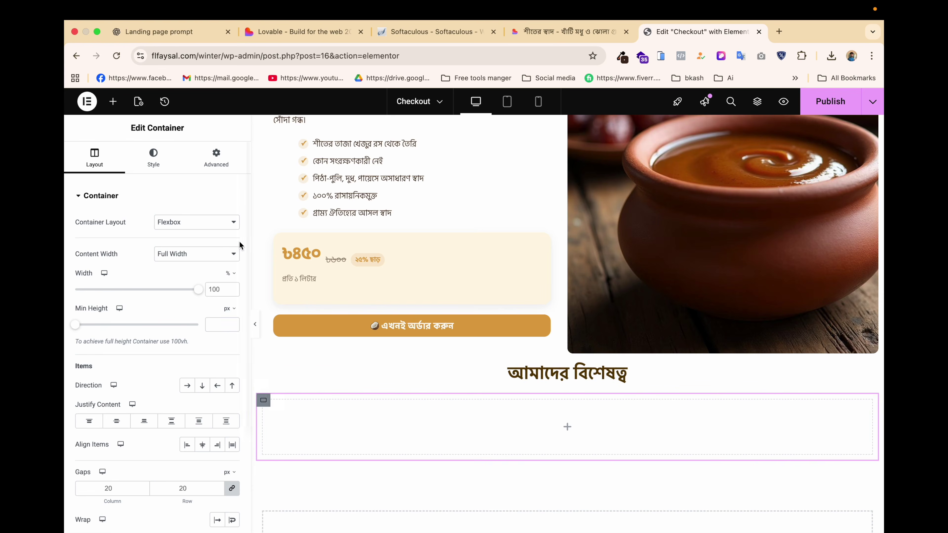
click(216, 157)
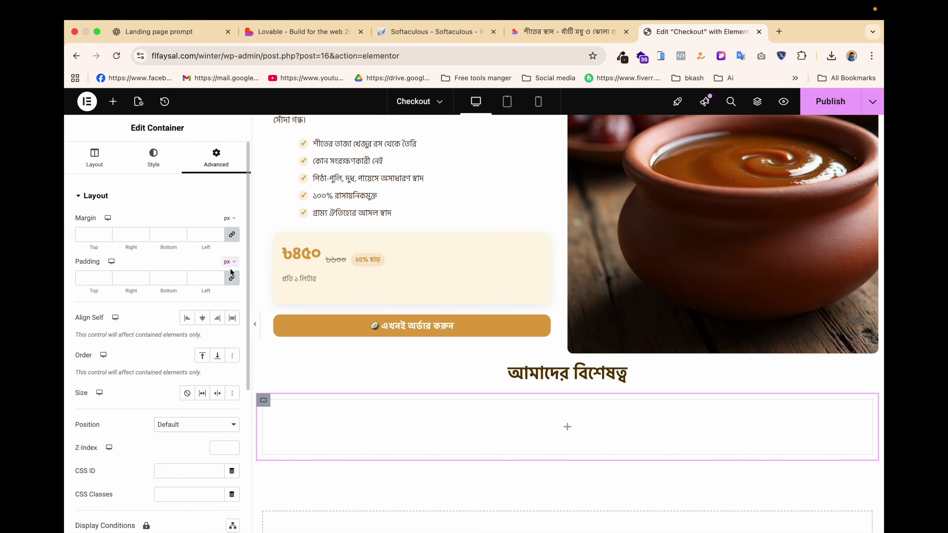
click(113, 101)
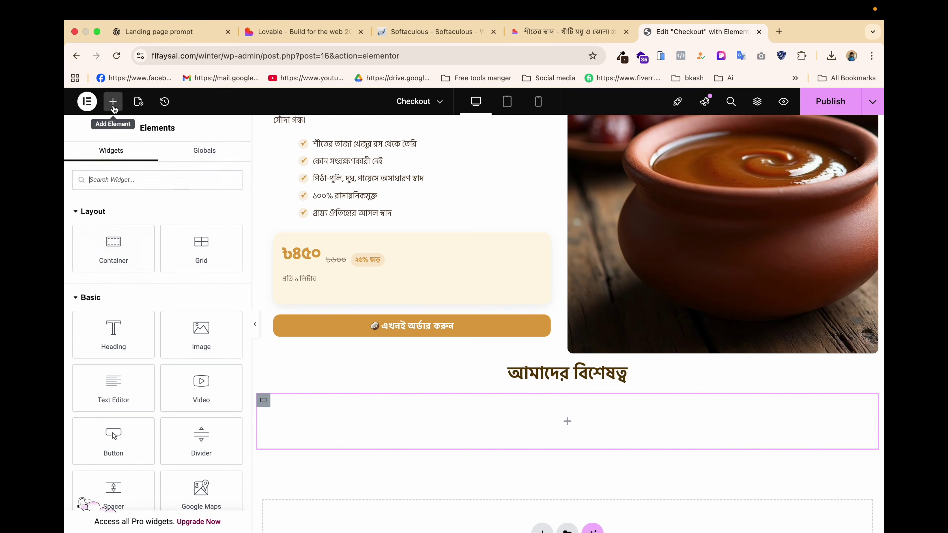
Add an Icon Box to the empty container and set the container Direction to Row.
text(icon)
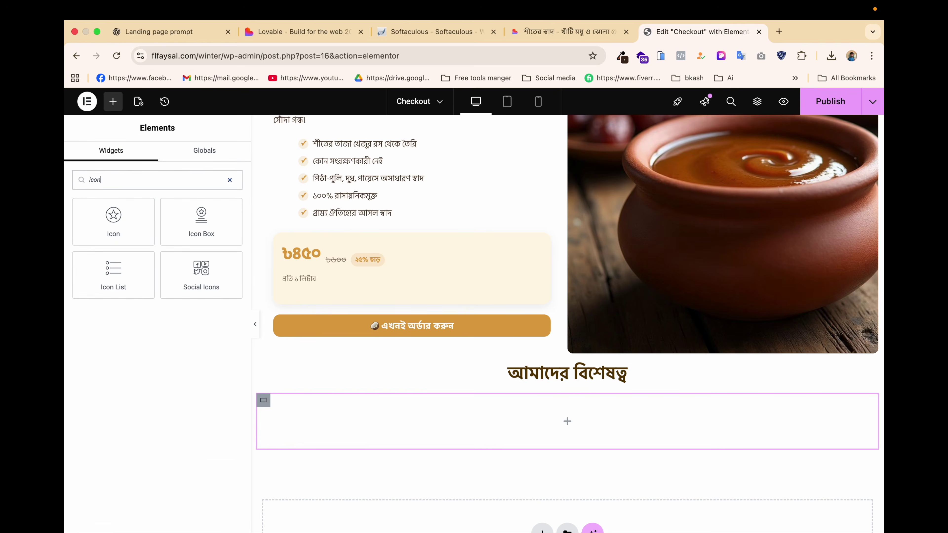
drag(197, 222, 426, 435)
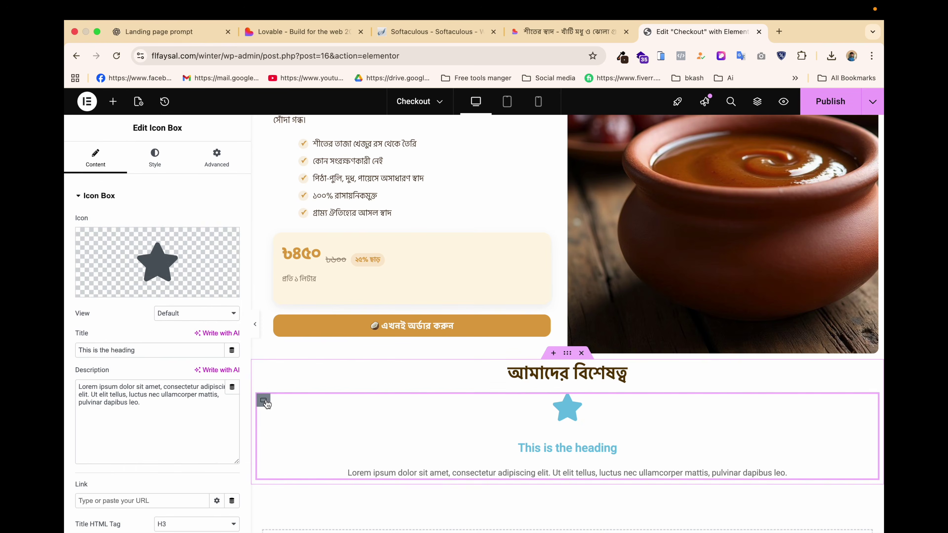
click(264, 401)
click(97, 164)
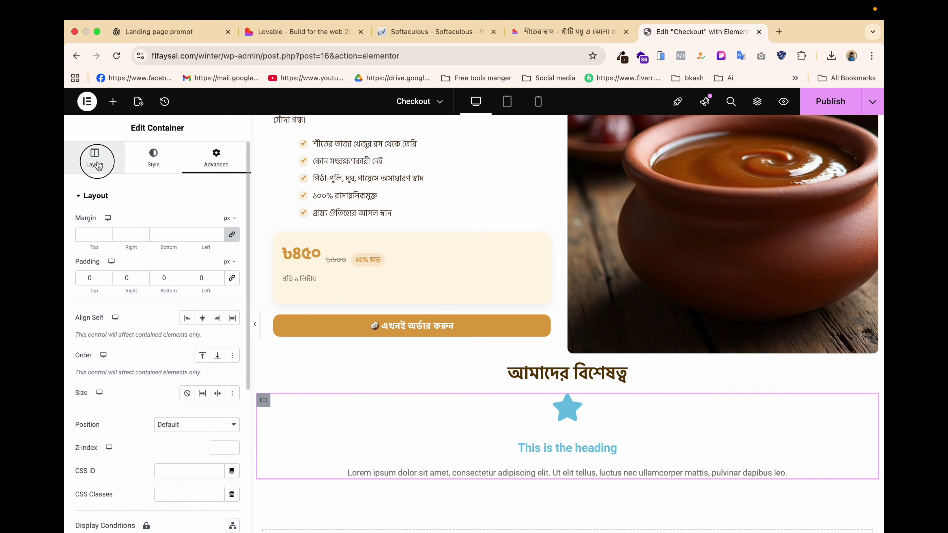
click(187, 386)
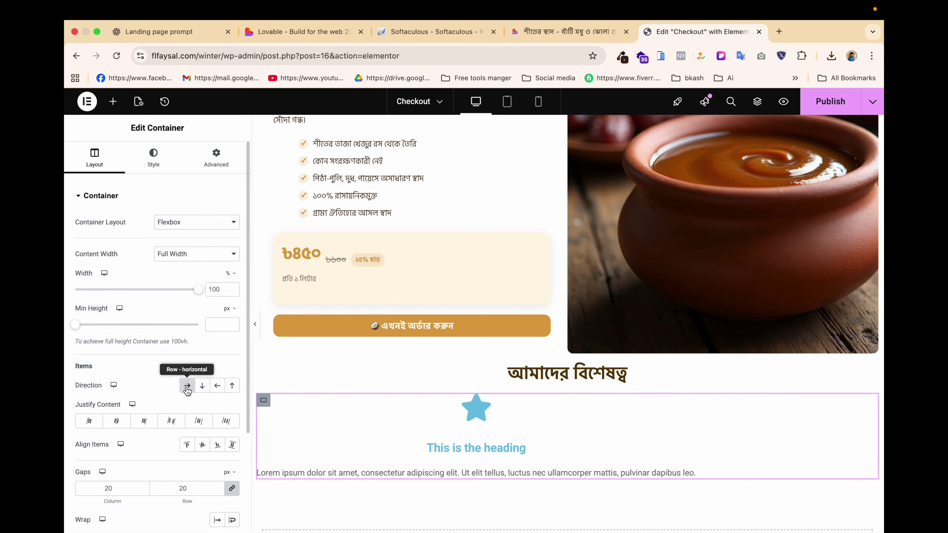
Duplicate the icon box twice to make three boxes side by side.
right_click(348, 432)
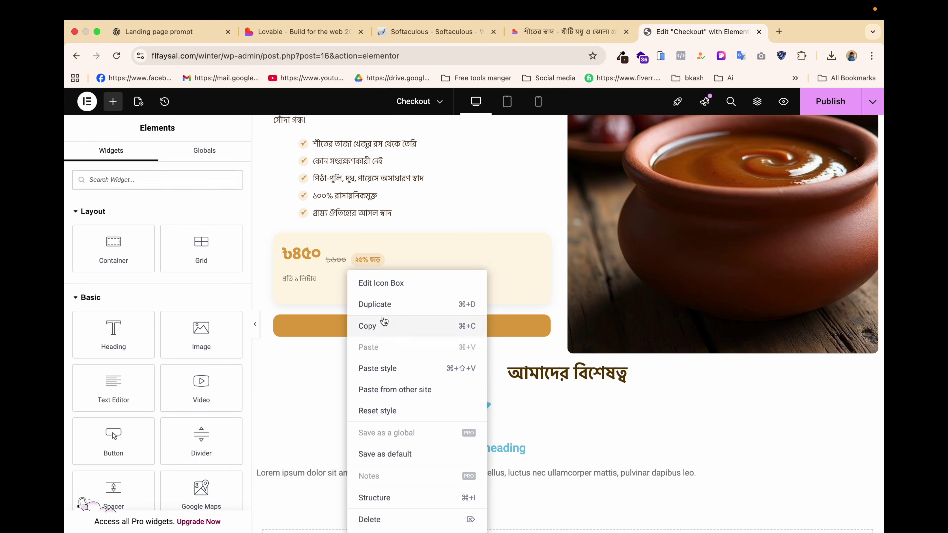
click(383, 305)
right_click(365, 439)
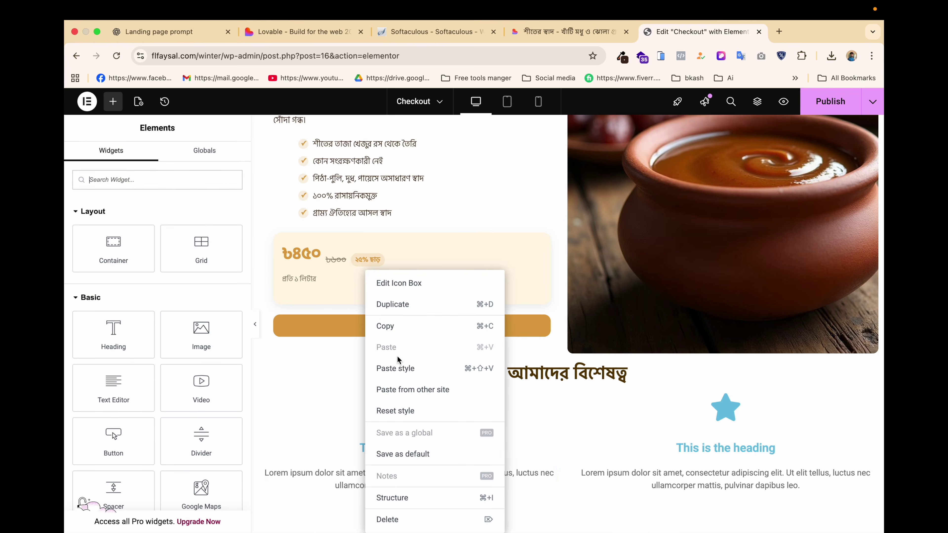
click(406, 313)
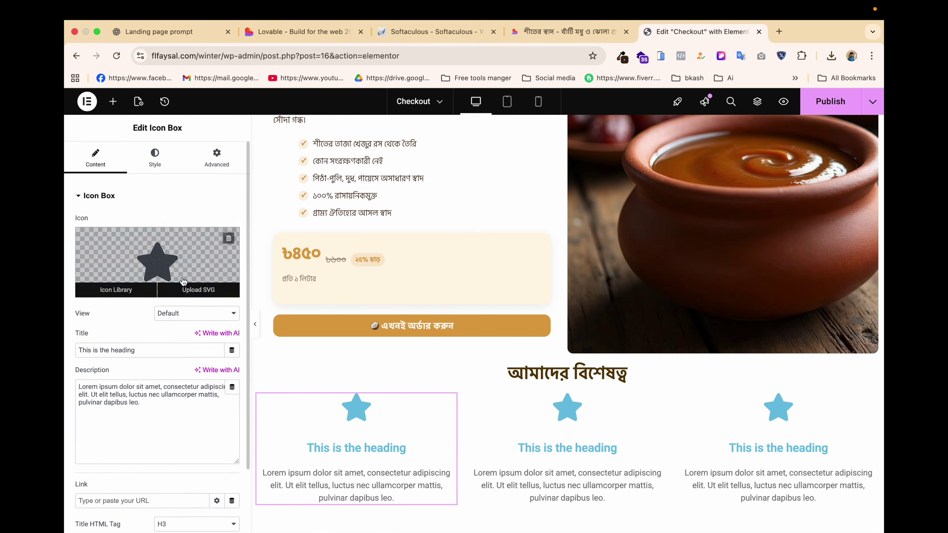
Keep the first icon box's icon on top and left-align its contents.
click(155, 157)
click(188, 223)
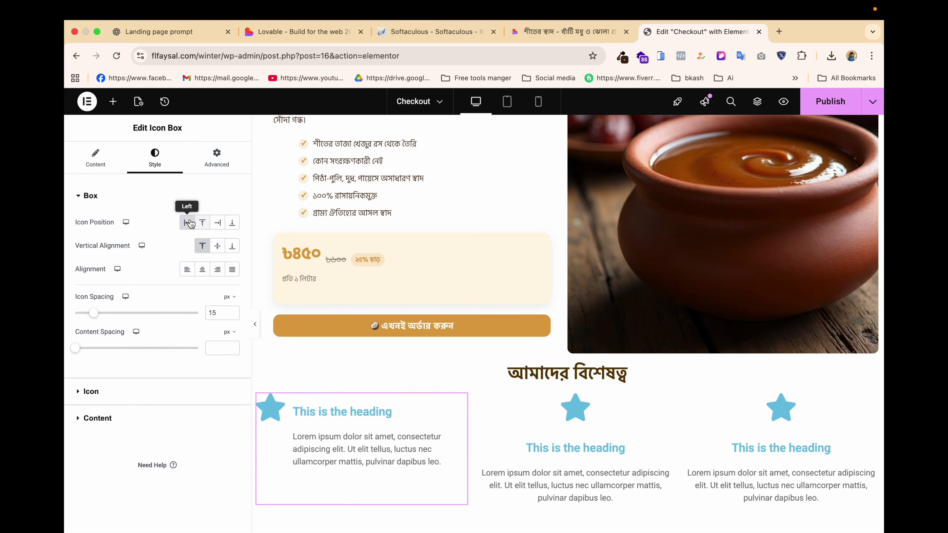
click(219, 247)
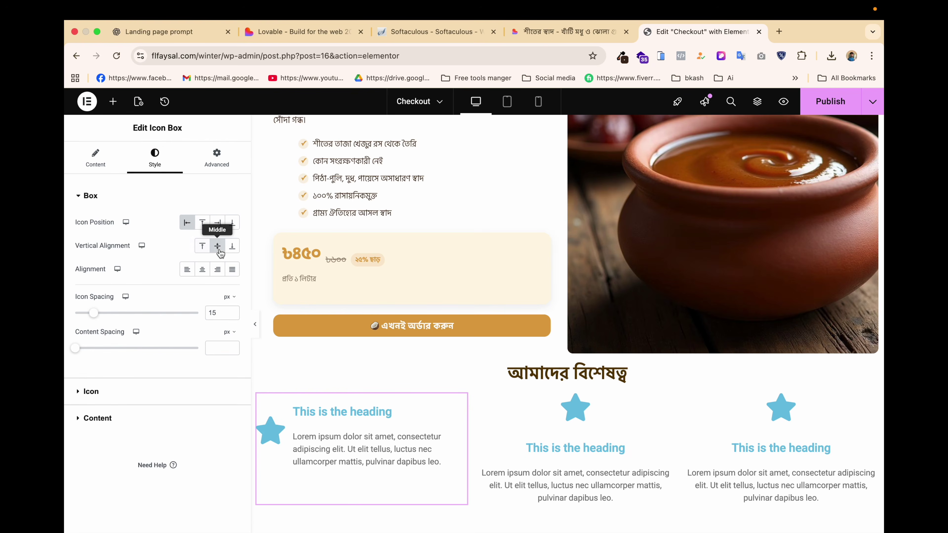
click(202, 223)
click(188, 247)
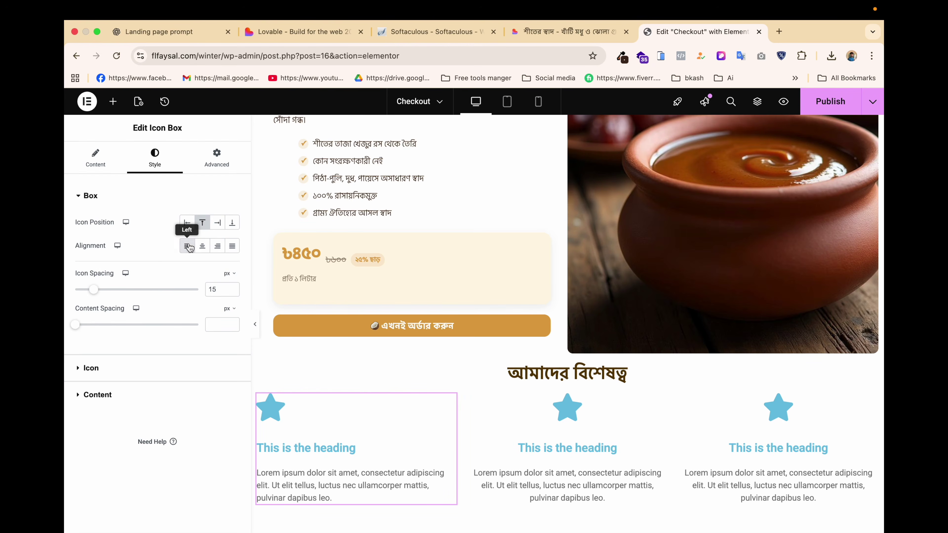
click(566, 32)
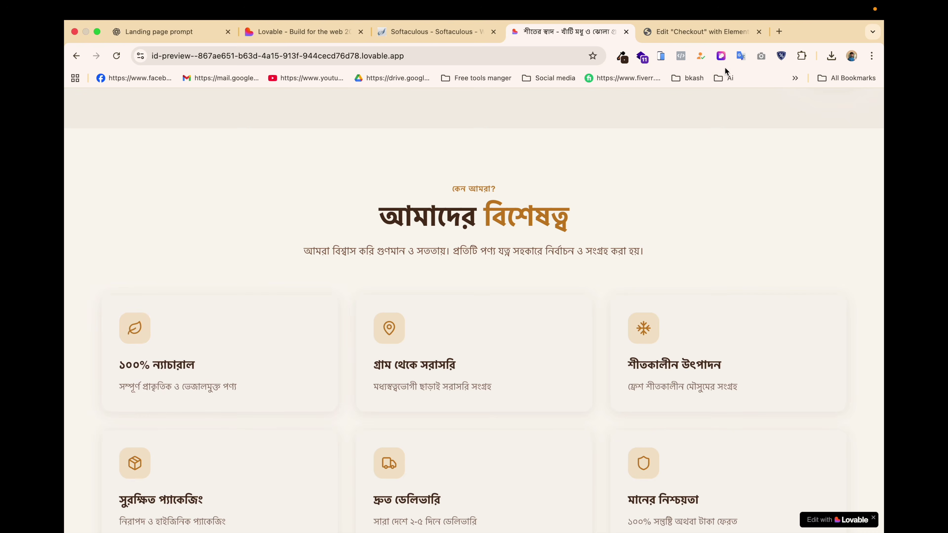
Inspect the first Lovable card's leaf icon and note it is a lucide SVG.
click(721, 56)
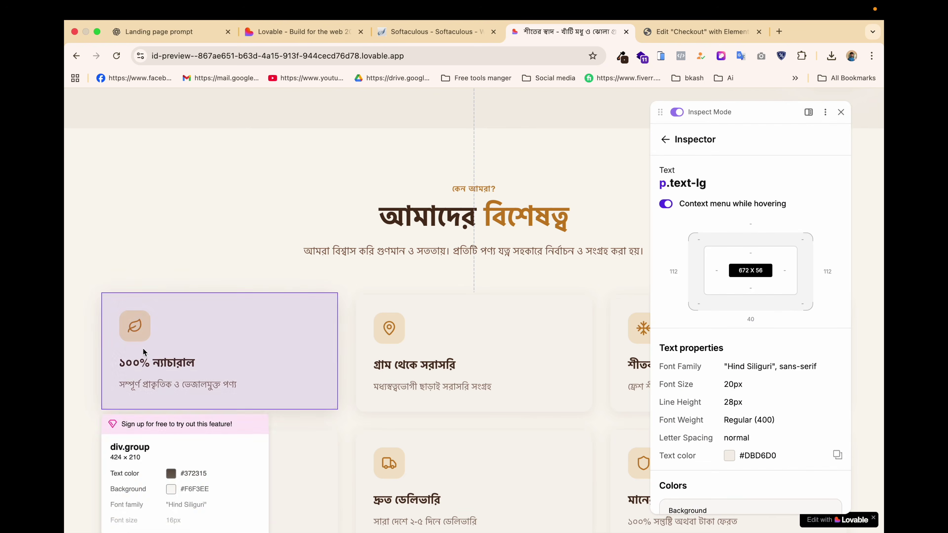
click(134, 329)
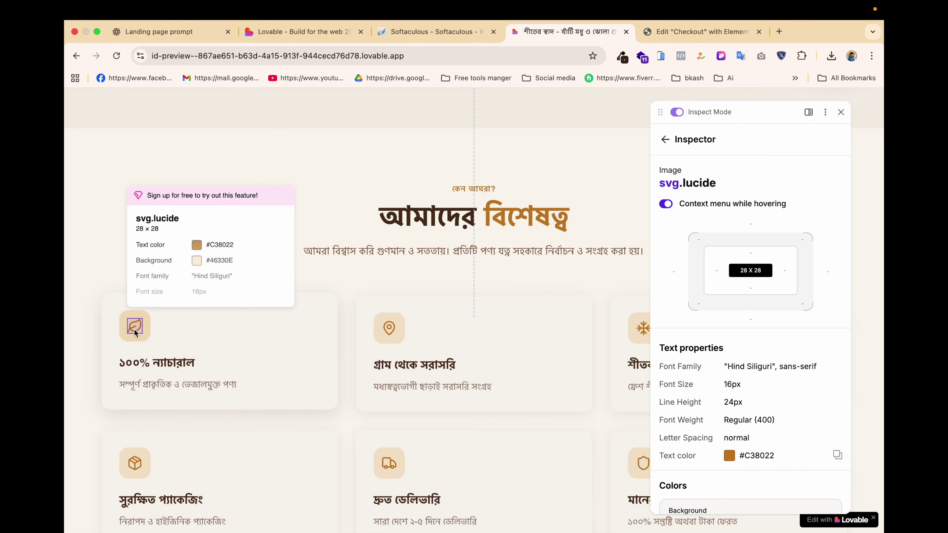
drag(707, 181, 678, 182)
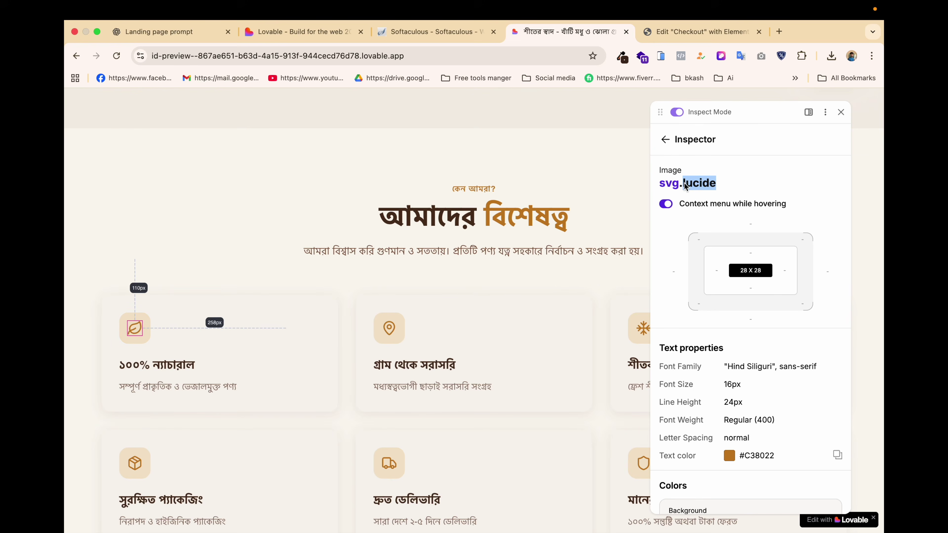
click(698, 31)
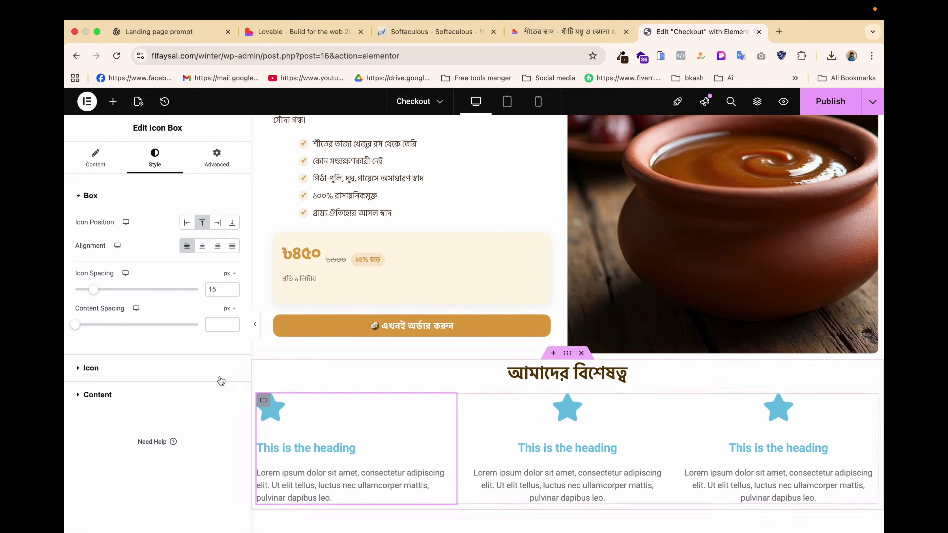
Open the first icon box's Icon Library and search for 'lucide' and 'nat' icons.
click(110, 151)
click(108, 291)
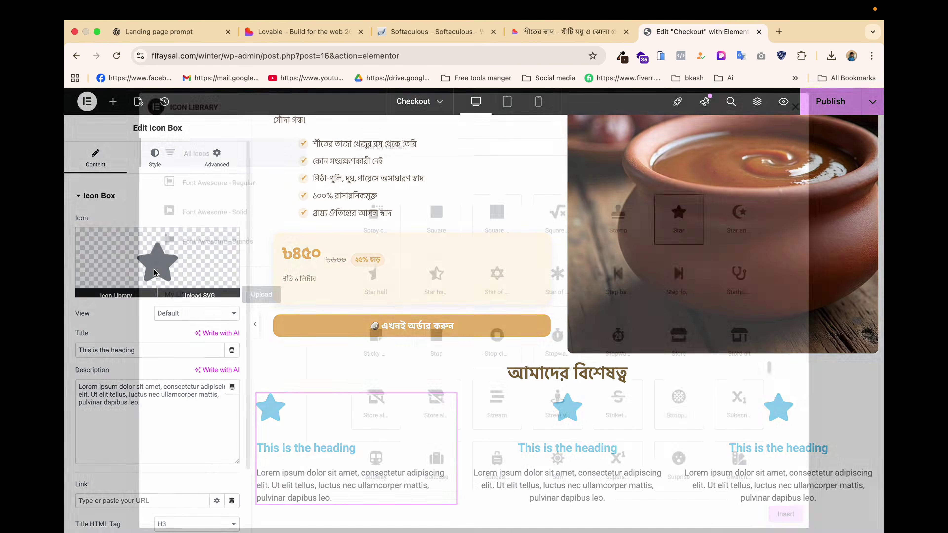
click(422, 147)
text(lucide)
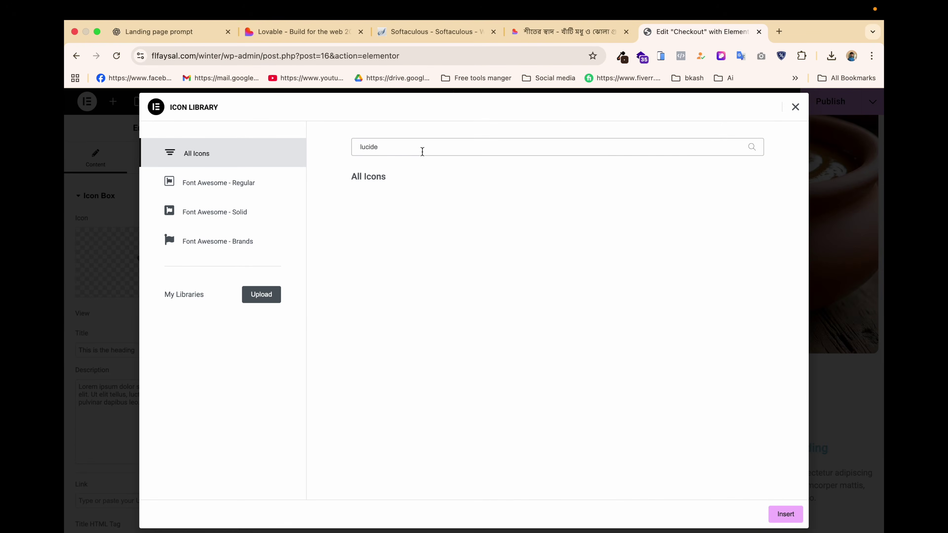
key(BackSpace)
key(BackSpace)
key(BackSpace)
key(BackSpace)
key(BackSpace)
text(nat)
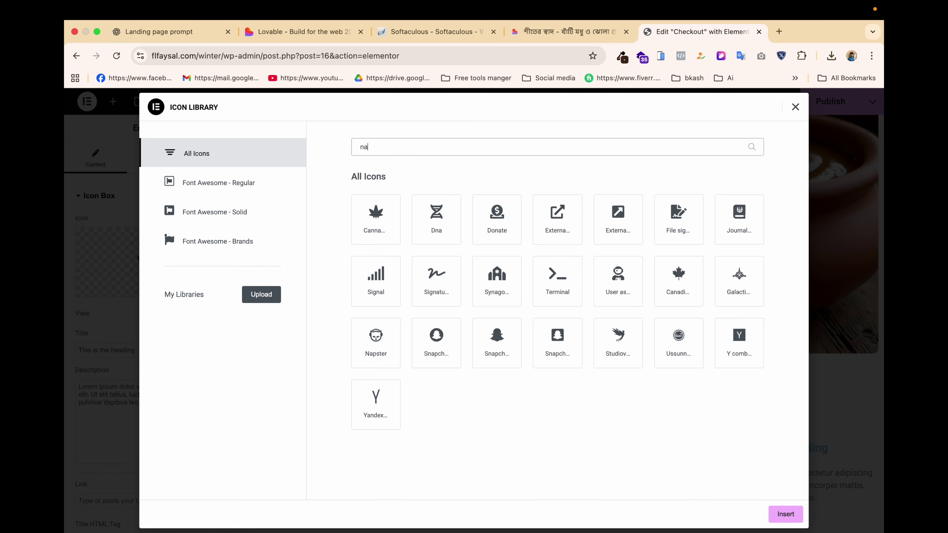
key(BackSpace)
key(BackSpace)
key(BackSpace)
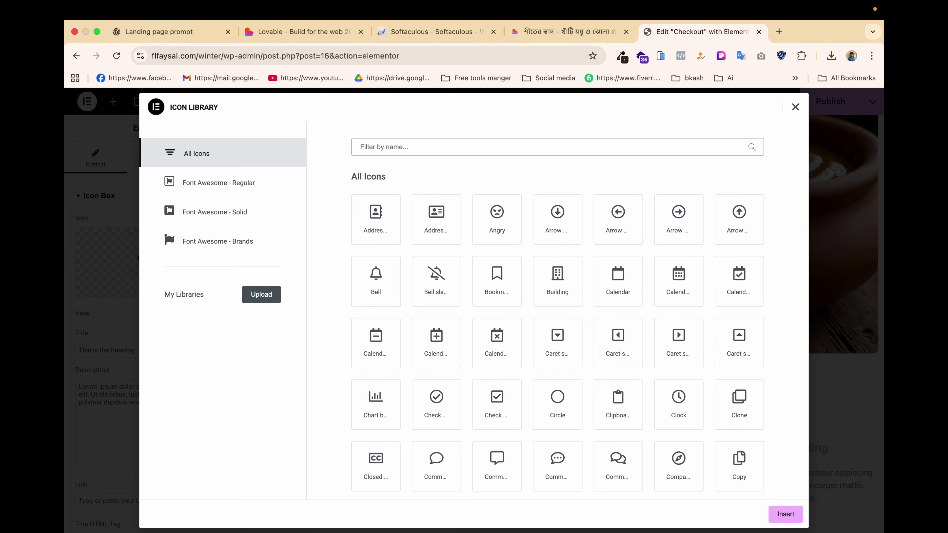
Filter the library by 'na' and insert the Canadian maple-leaf icon.
click(547, 286)
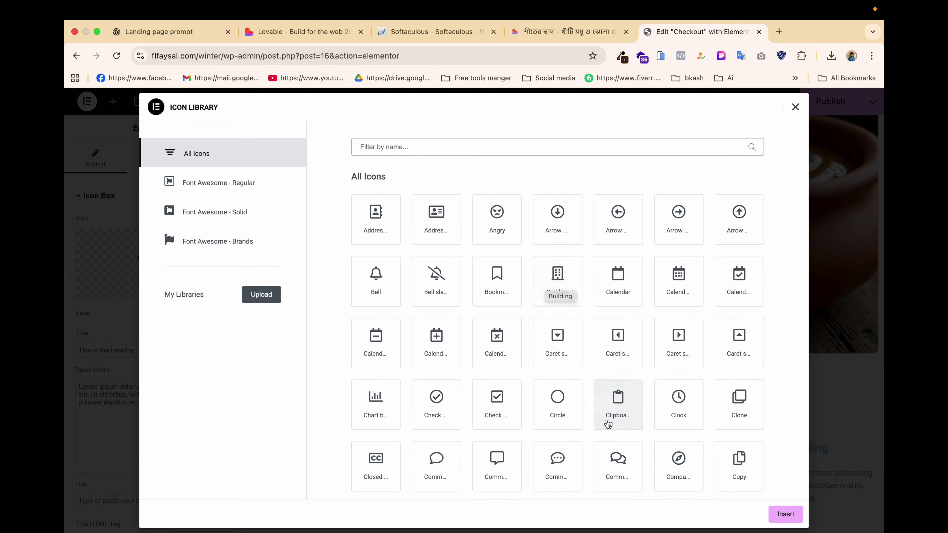
scroll(609, 422, down, 5)
scroll(608, 424, down, 1)
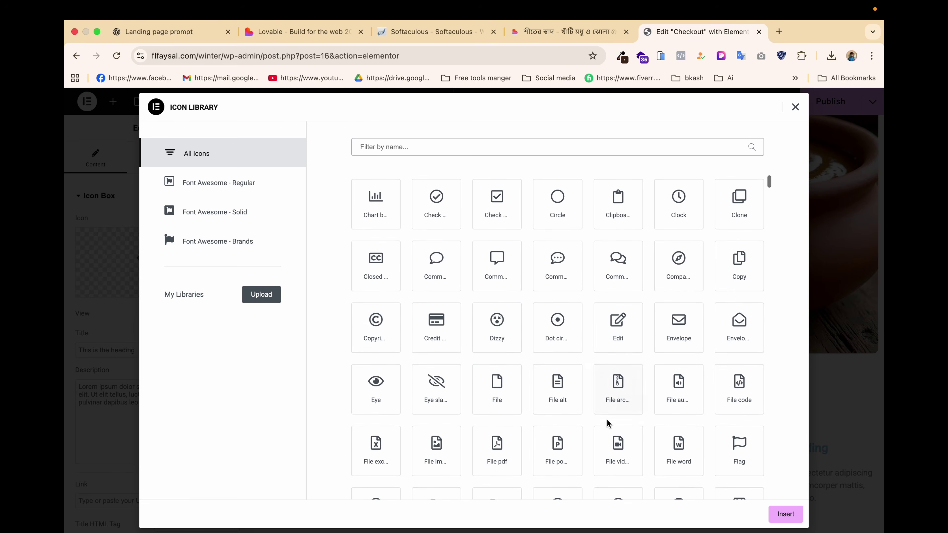
scroll(607, 423, down, 2)
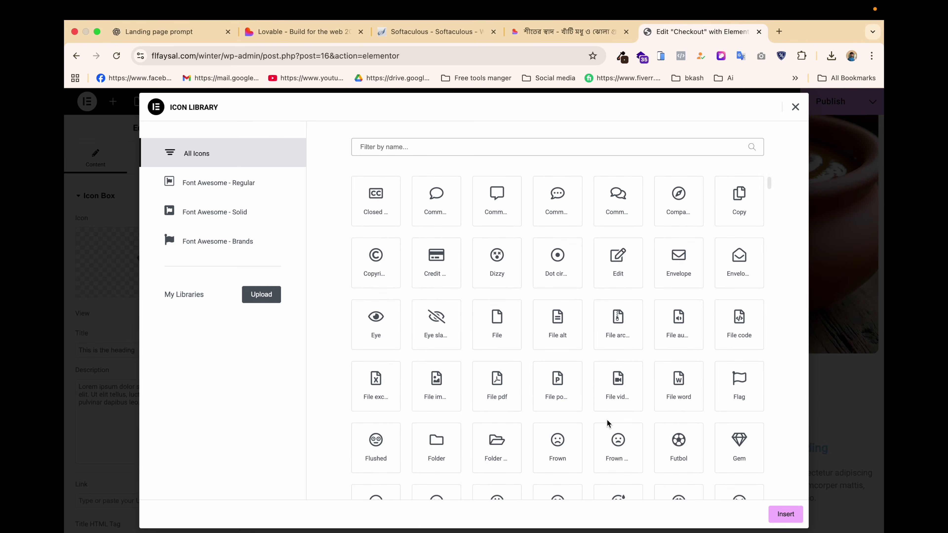
text(na)
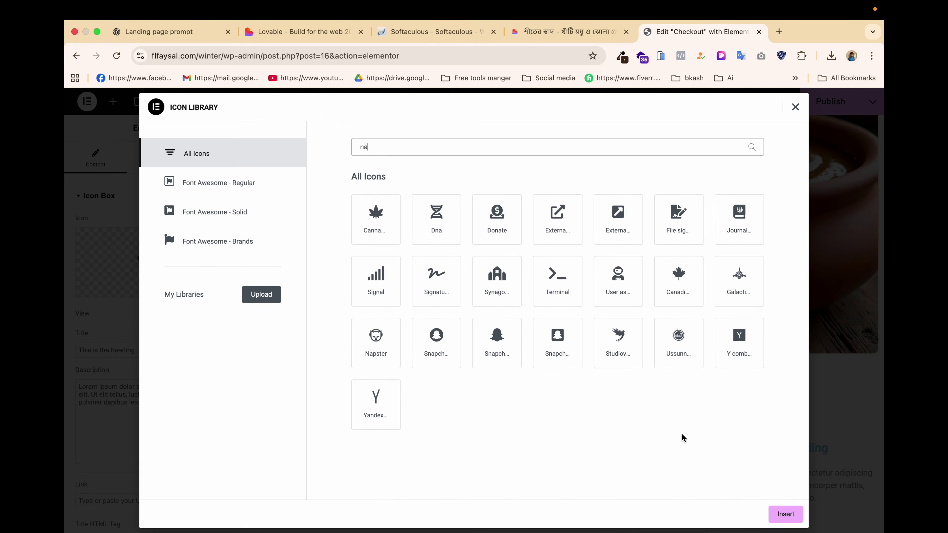
click(686, 277)
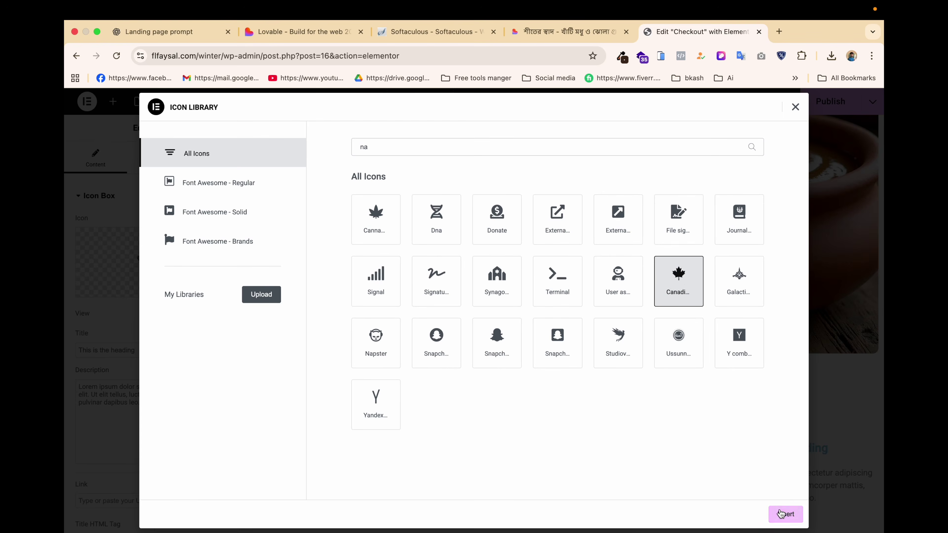
click(781, 514)
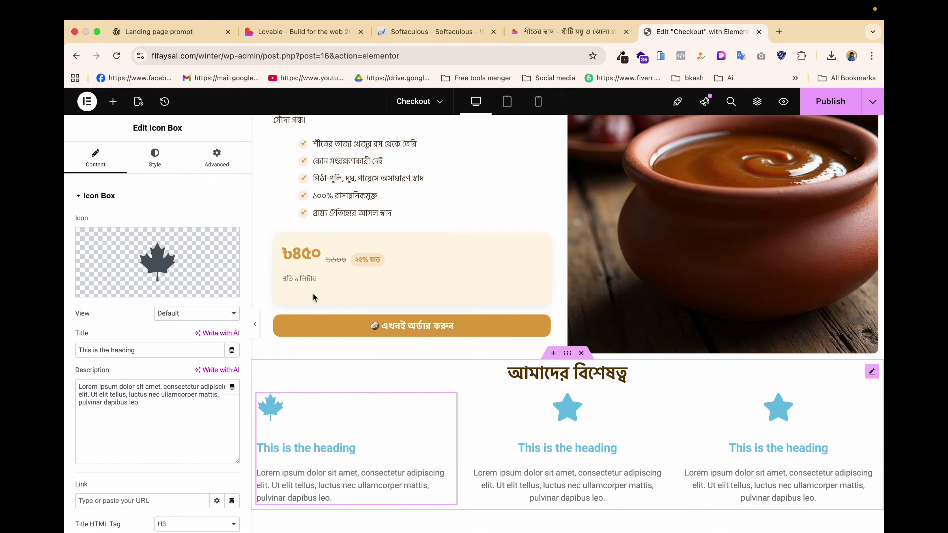
Set the first feature box's icon primary colour to a rich gold.
click(154, 157)
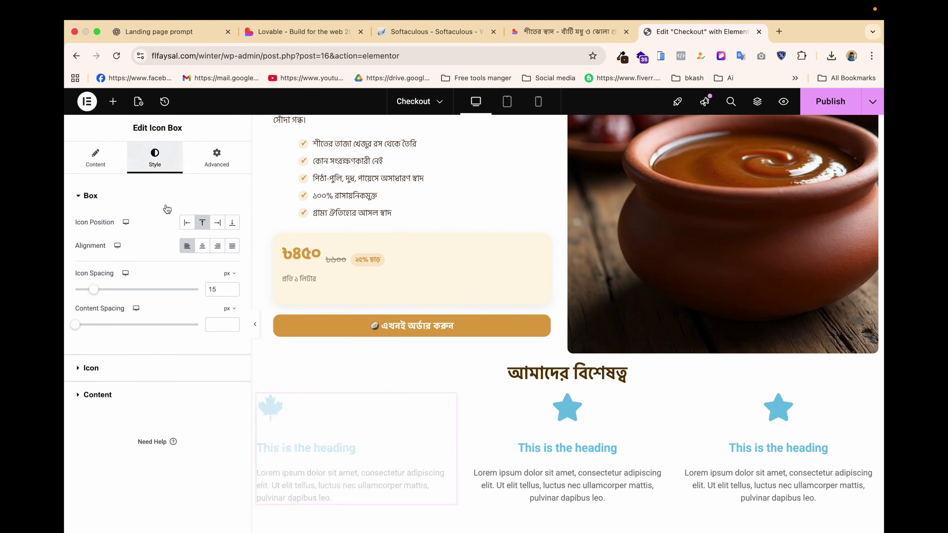
click(108, 370)
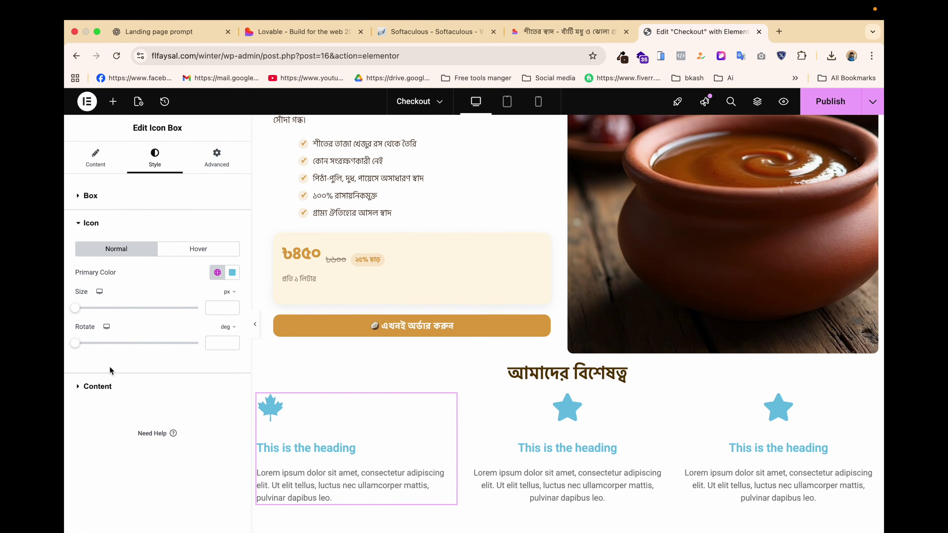
click(232, 273)
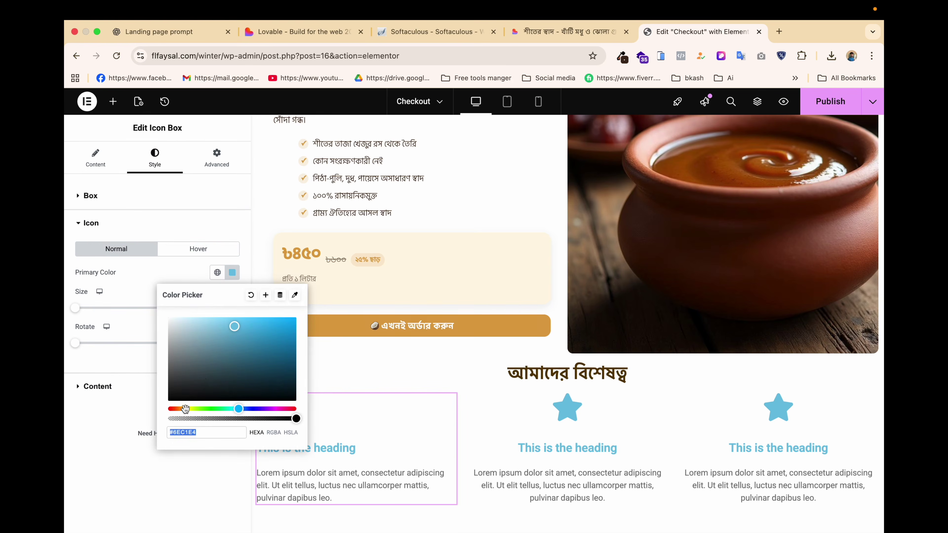
text(#E4CC6E)
drag(286, 338, 299, 336)
click(105, 428)
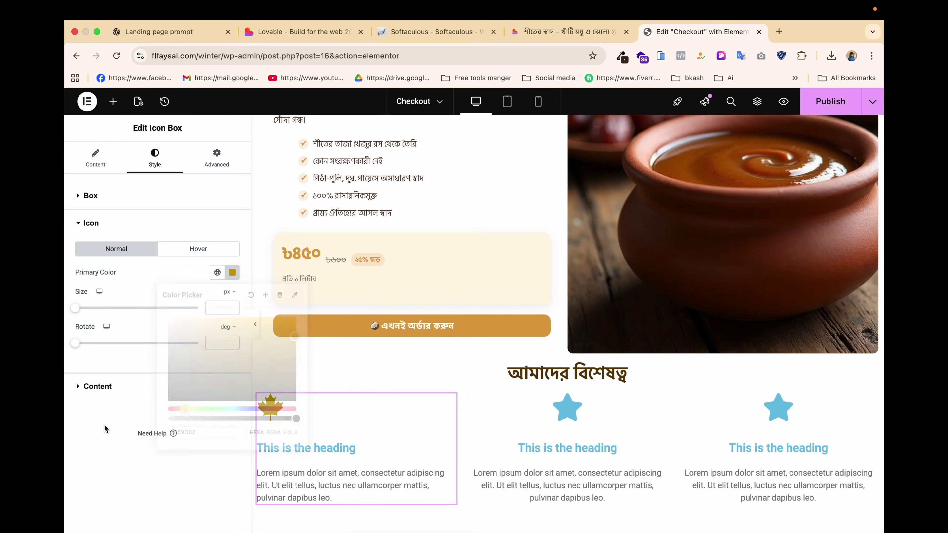
Set the title colour to dark olive #4E4201.
click(115, 394)
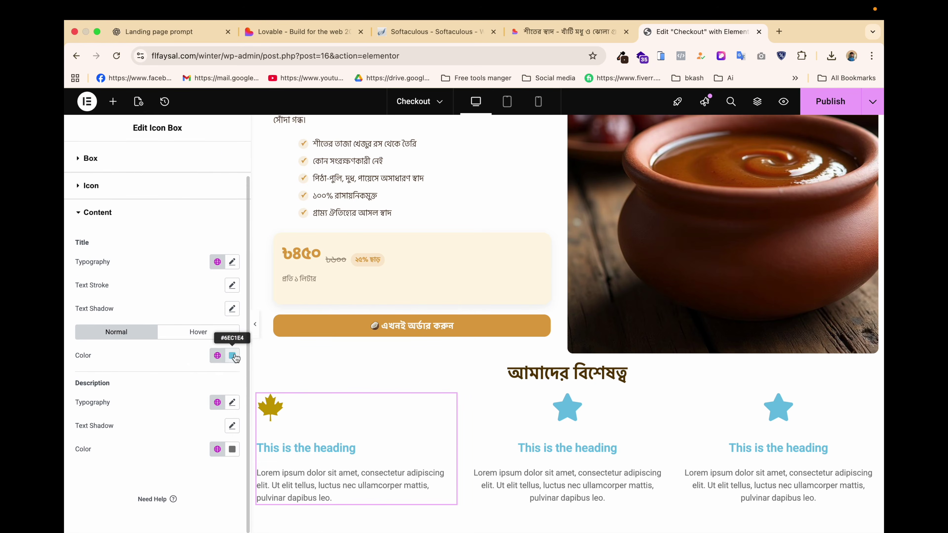
click(235, 357)
drag(232, 403, 295, 459)
click(186, 492)
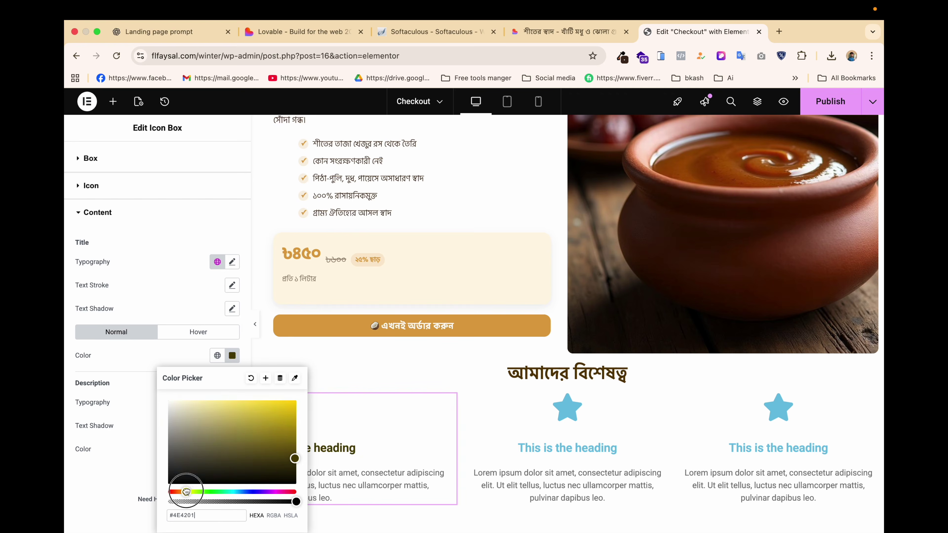
click(119, 500)
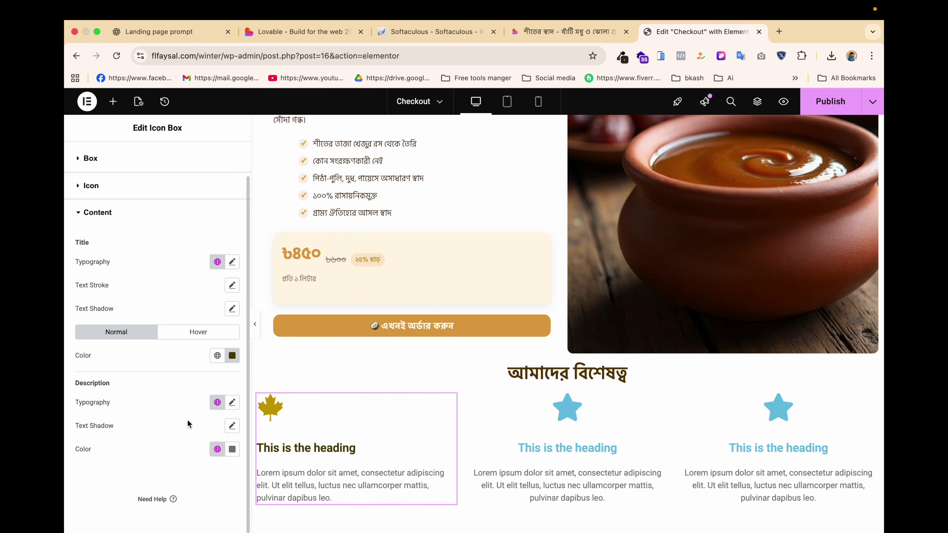
Set the description colour to near black.
click(234, 451)
drag(206, 332, 137, 278)
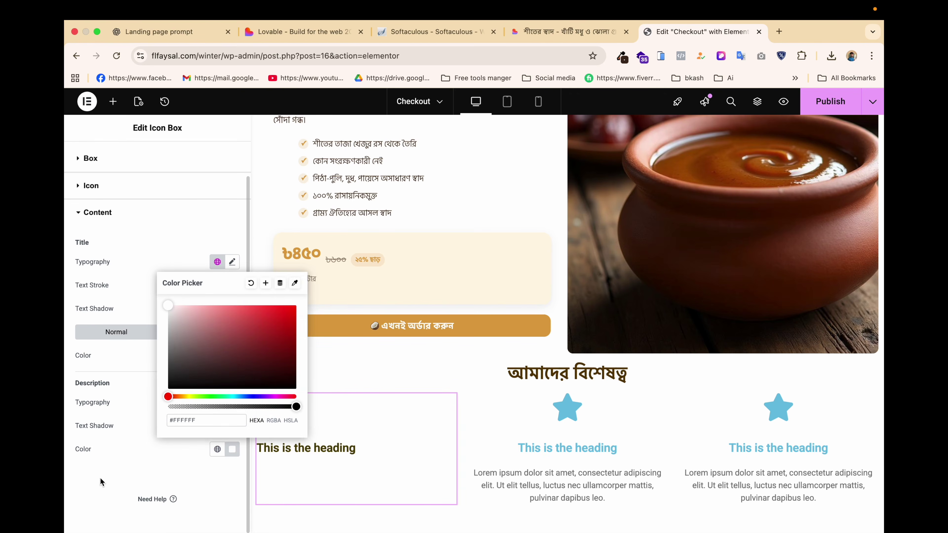
drag(203, 374, 297, 383)
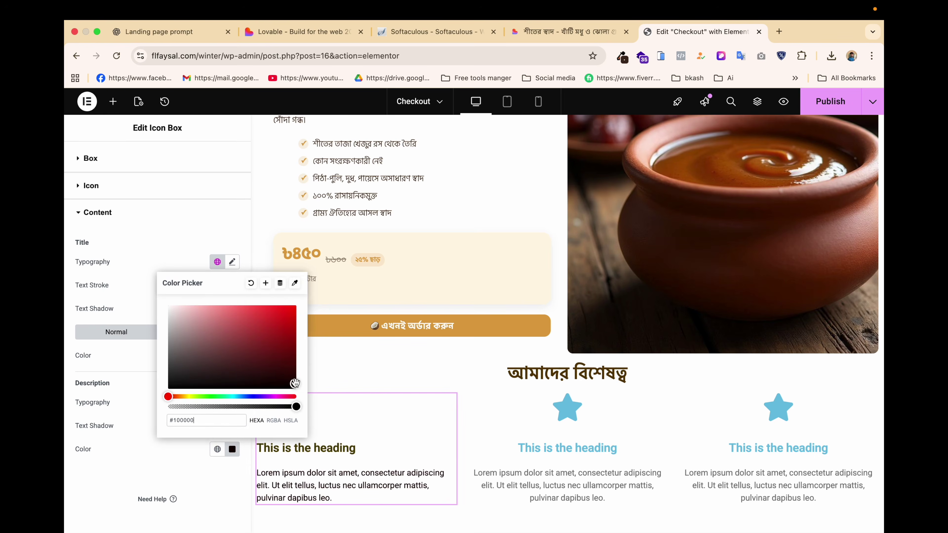
click(169, 467)
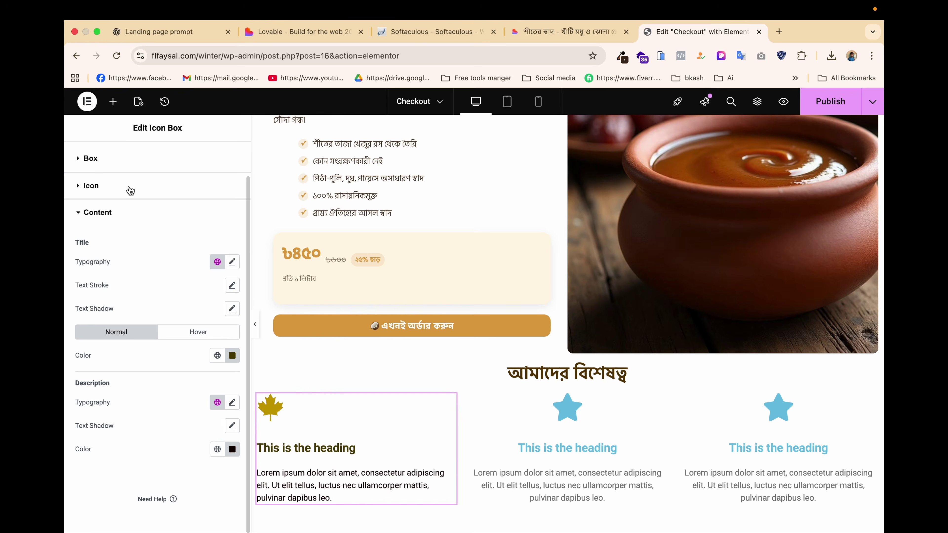
click(111, 167)
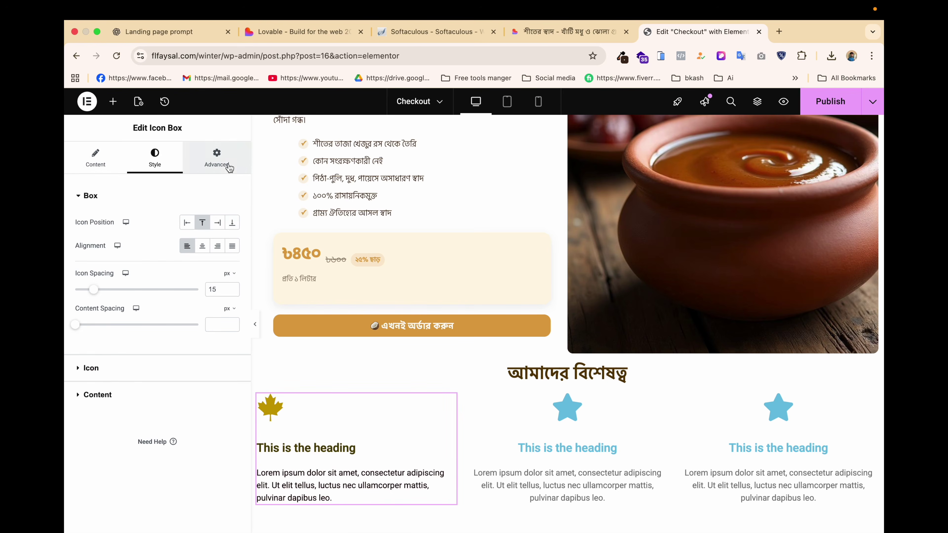
Give the first feature box 10 px rounded corners and a box shadow with reduced blur.
click(218, 157)
scroll(154, 377, down, 10)
click(120, 353)
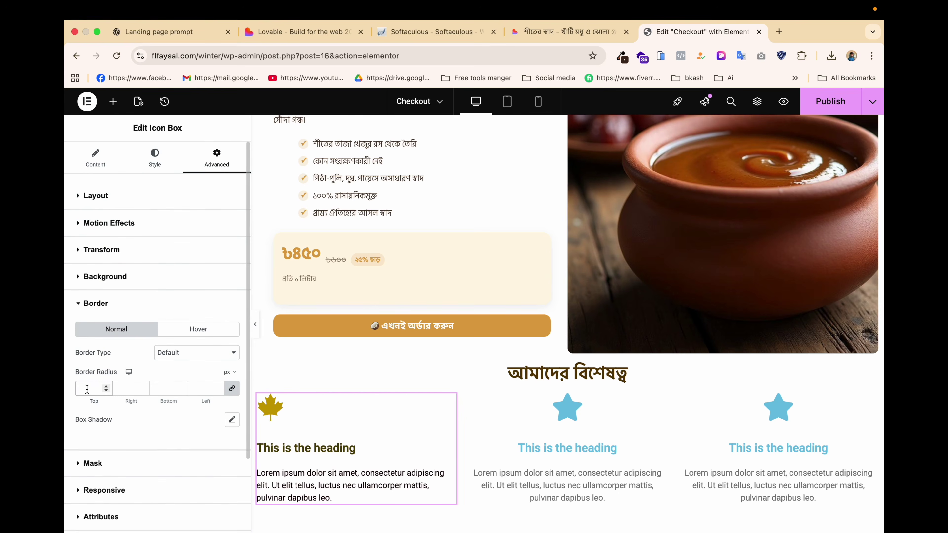
scroll(167, 359, down, 4)
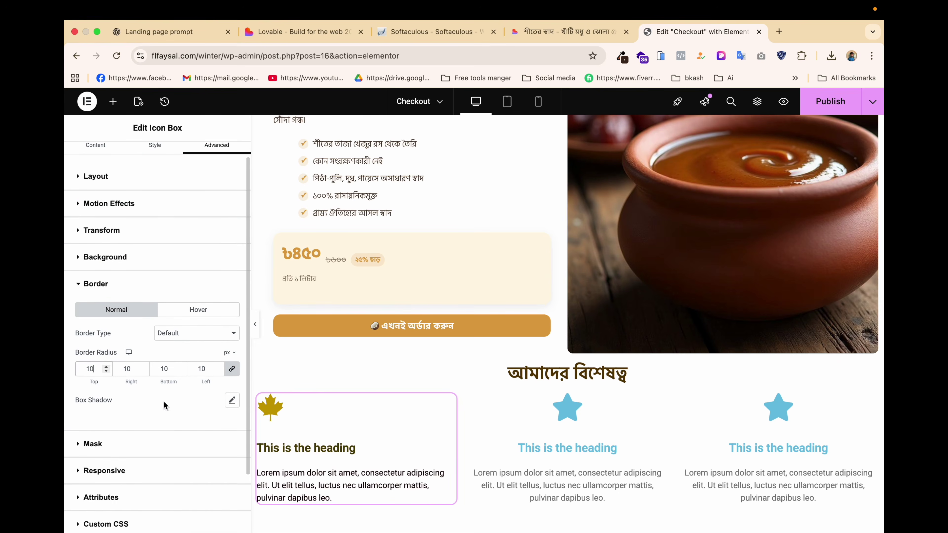
click(232, 346)
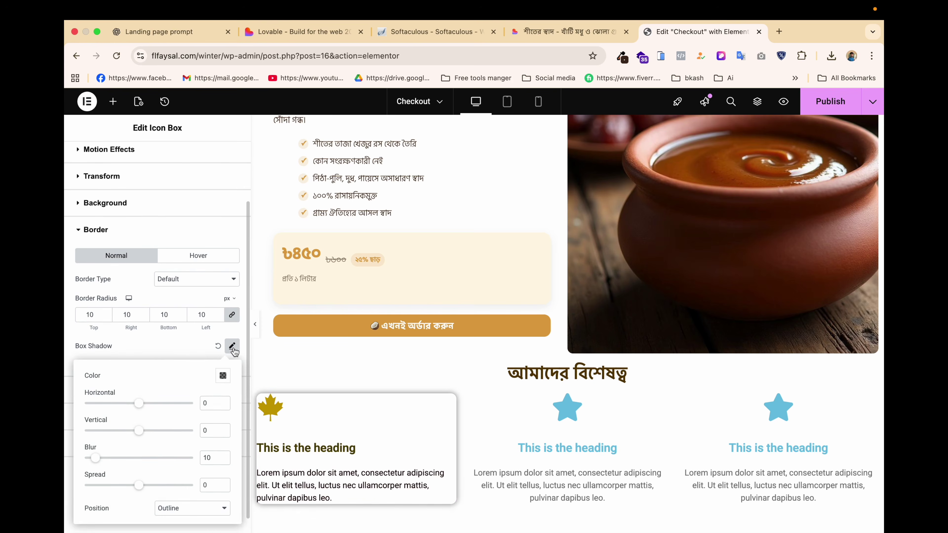
scroll(171, 360, up, 2)
scroll(175, 373, down, 3)
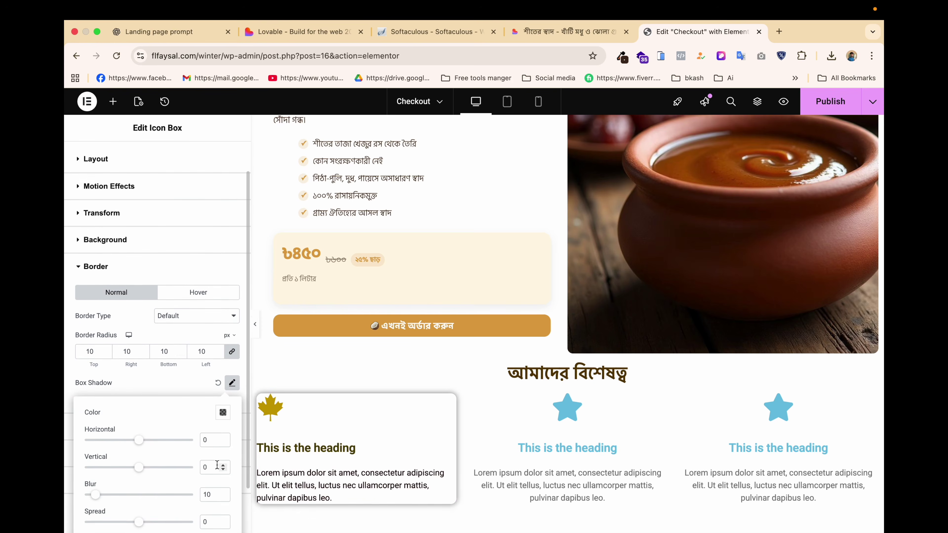
click(224, 443)
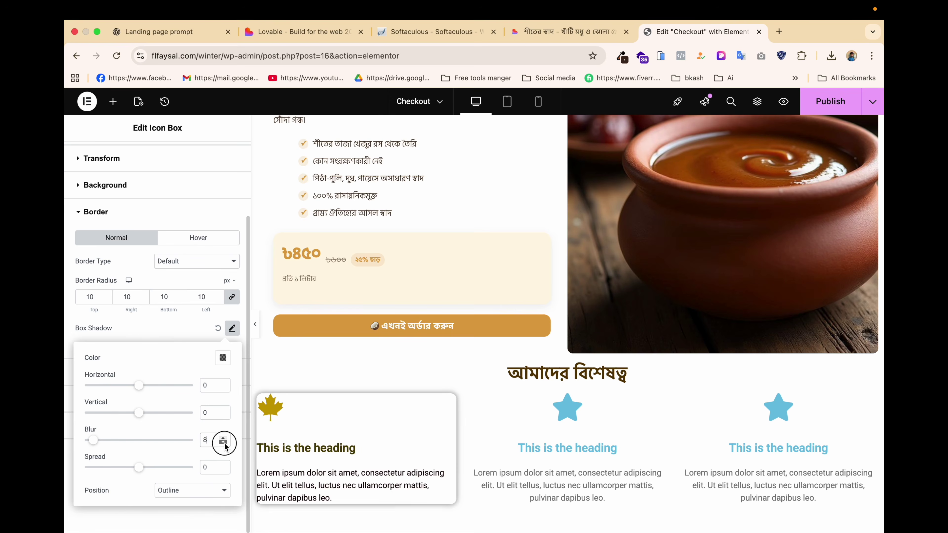
click(225, 443)
click(224, 443)
click(225, 443)
click(225, 443)
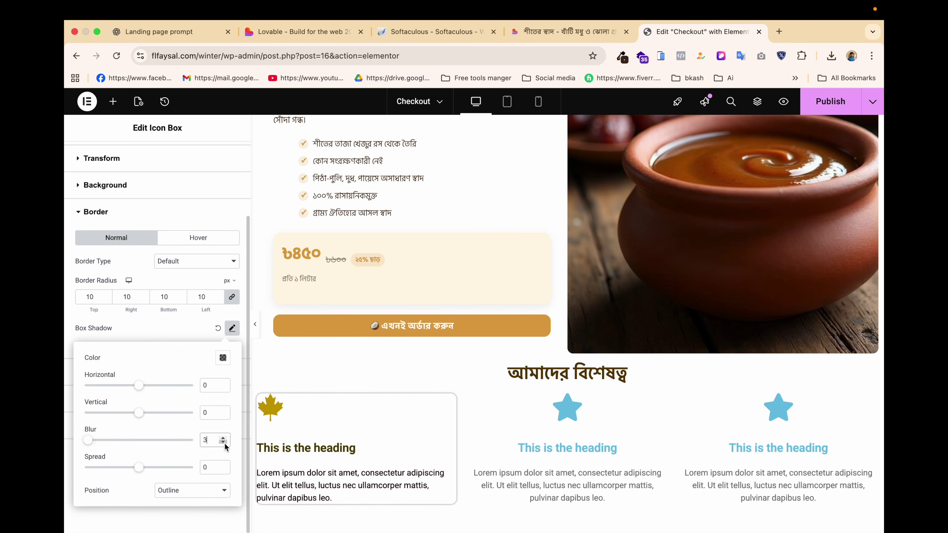
Set the box's padding to 10 px on every side.
scroll(191, 336, up, 3)
click(118, 195)
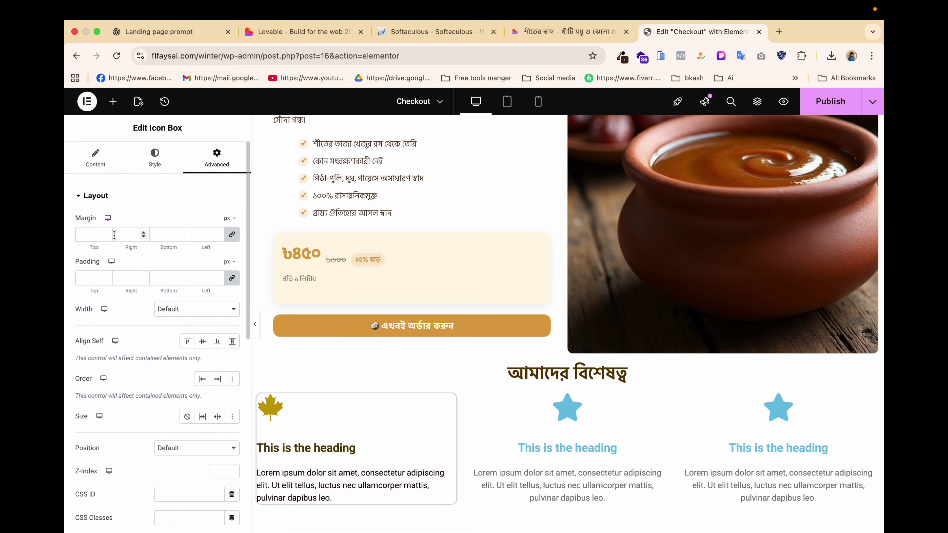
click(84, 283)
text(10)
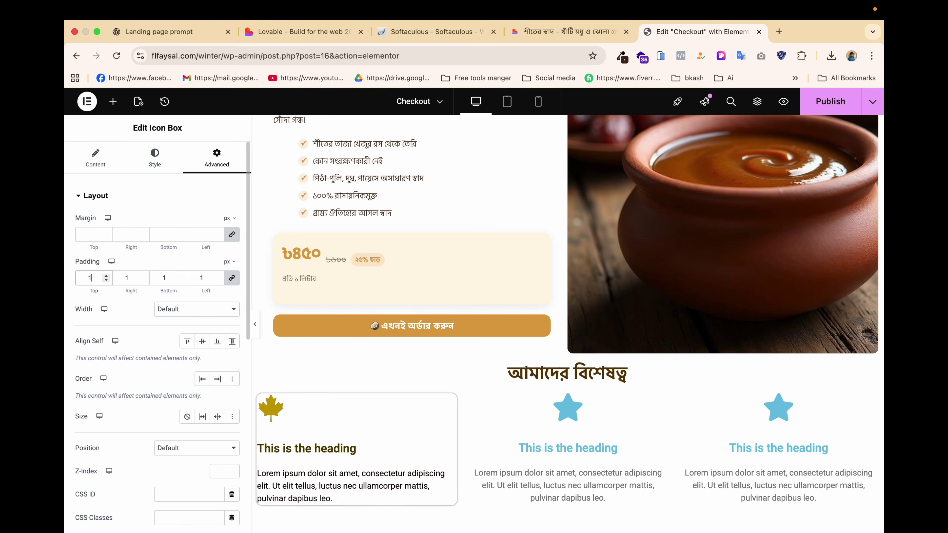
Copy the first feature box and paste its style onto the middle and third boxes.
right_click(382, 429)
click(417, 327)
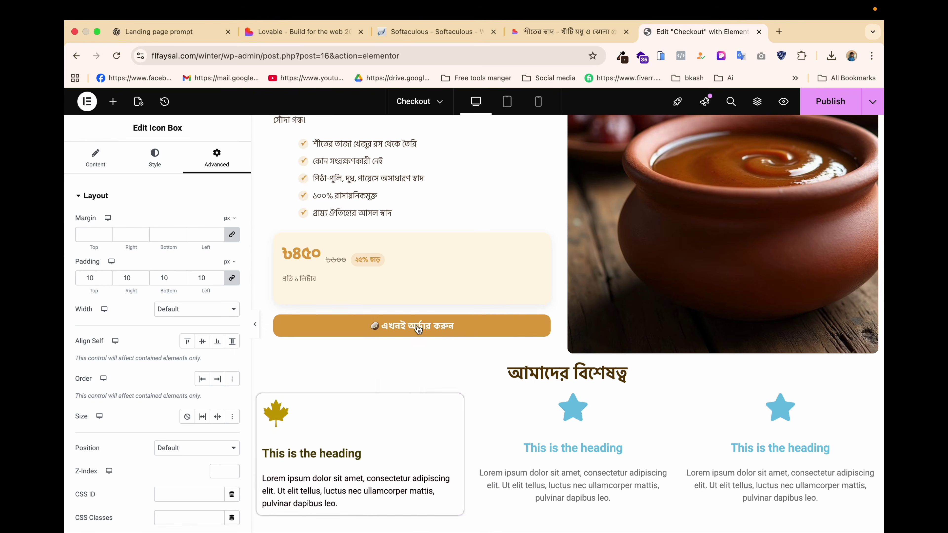
right_click(577, 461)
click(614, 366)
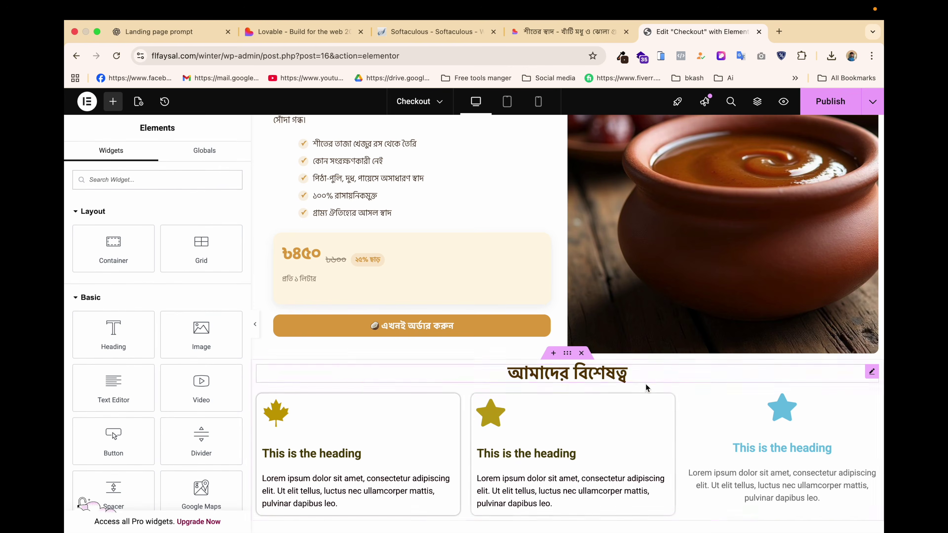
right_click(759, 397)
click(771, 367)
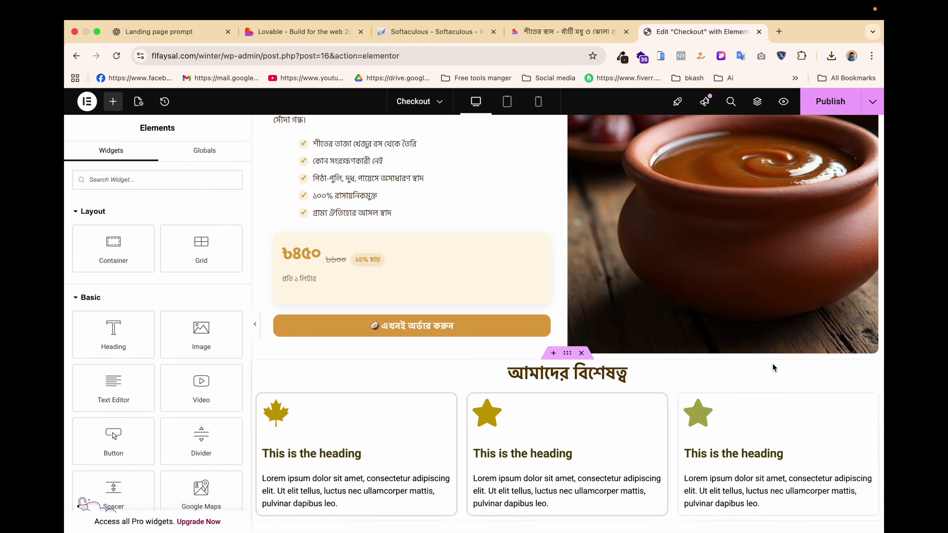
scroll(594, 454, down, 3)
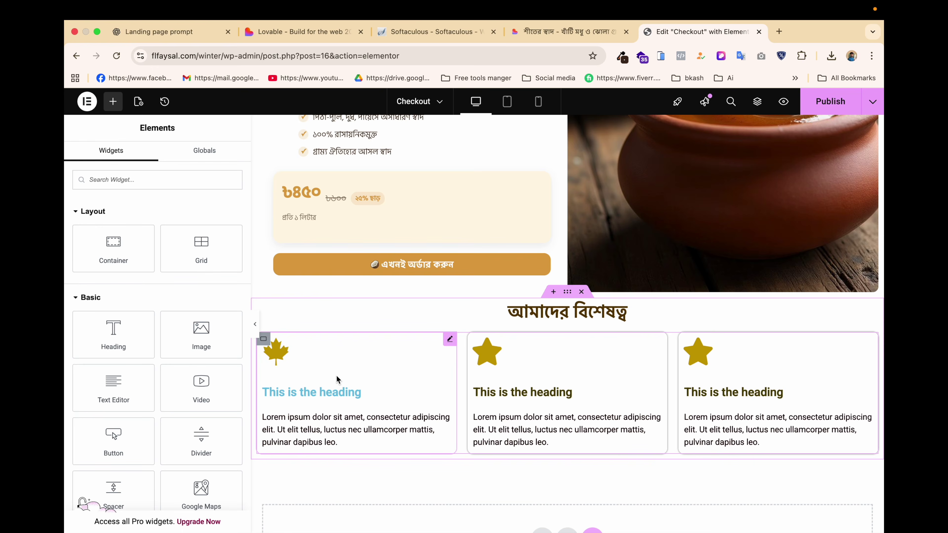
Set the first feature box's title colour to near-black #011017.
click(450, 340)
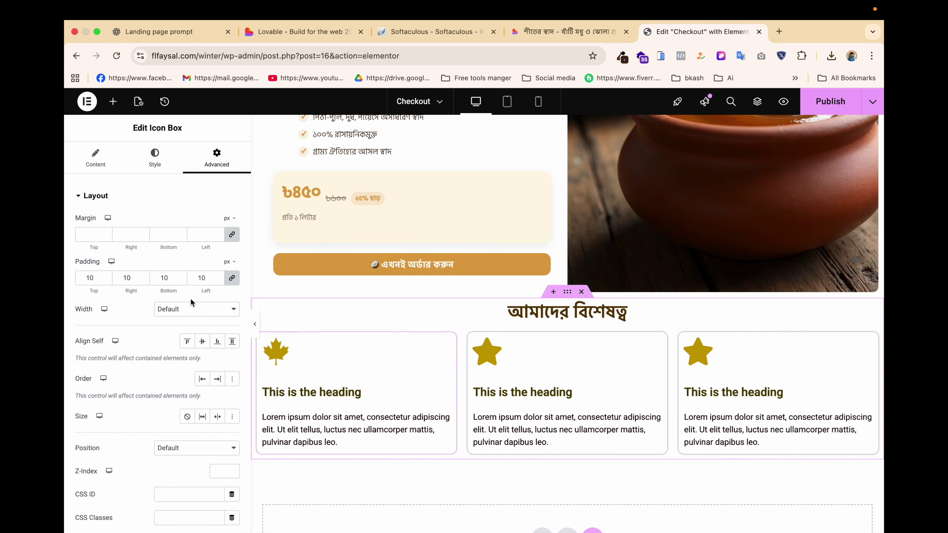
click(155, 156)
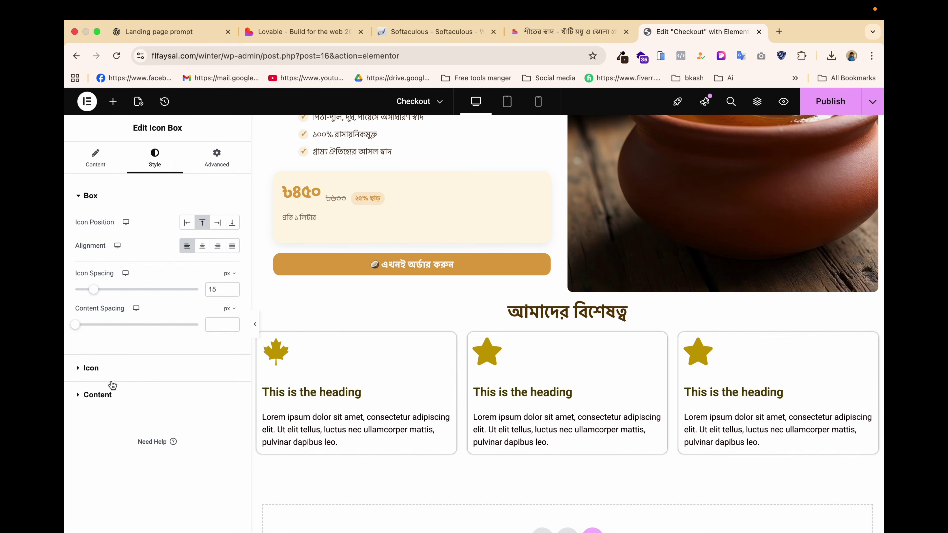
click(113, 394)
click(198, 369)
click(232, 392)
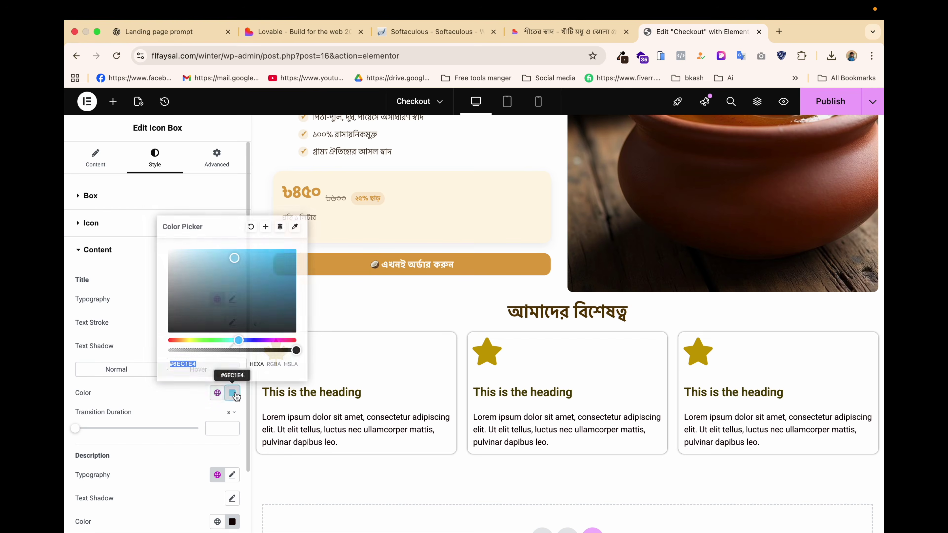
drag(230, 297, 291, 325)
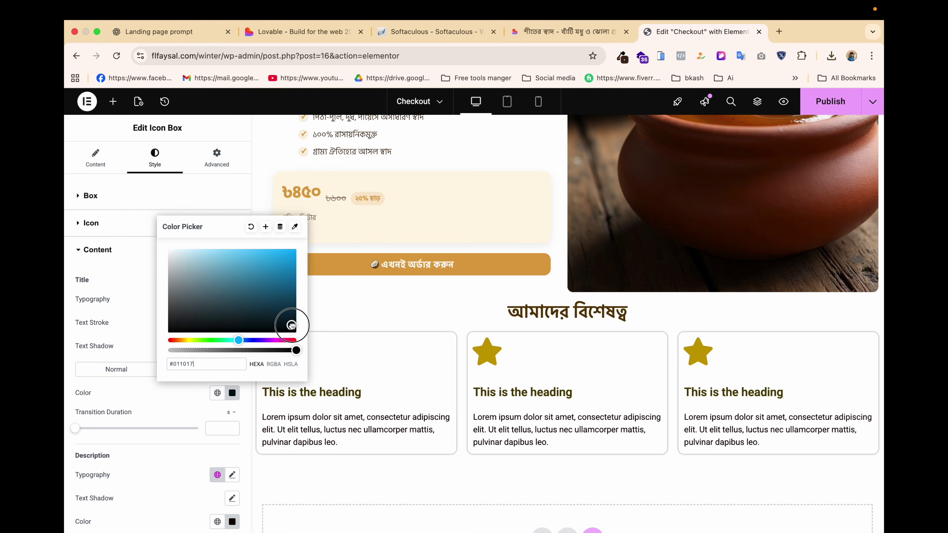
click(359, 392)
Copy the updated first box and paste its style onto the second and third boxes again.
right_click(359, 392)
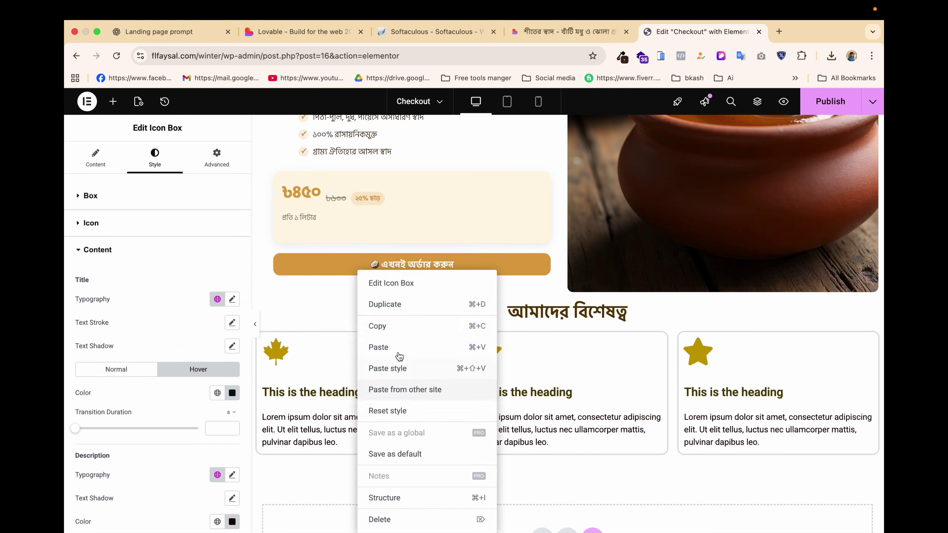
click(396, 327)
right_click(553, 392)
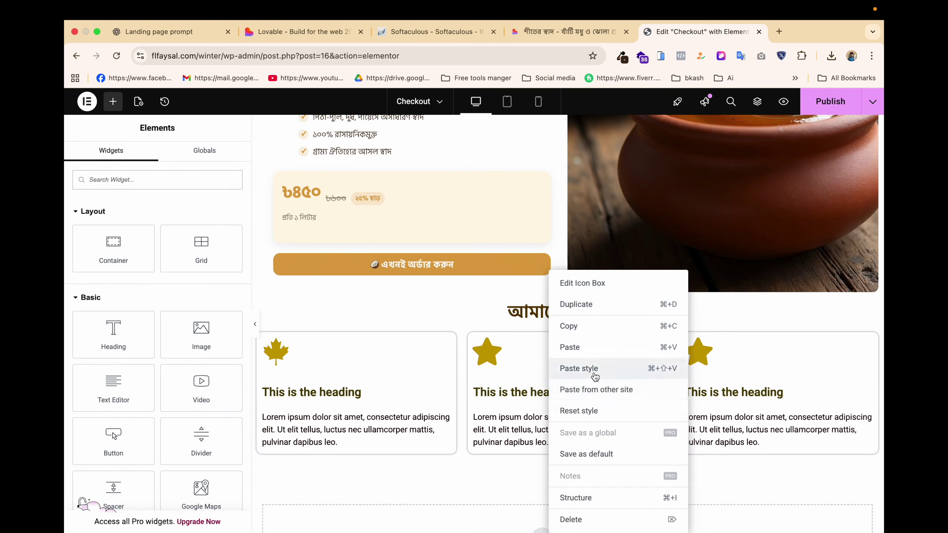
click(594, 375)
right_click(756, 395)
click(783, 367)
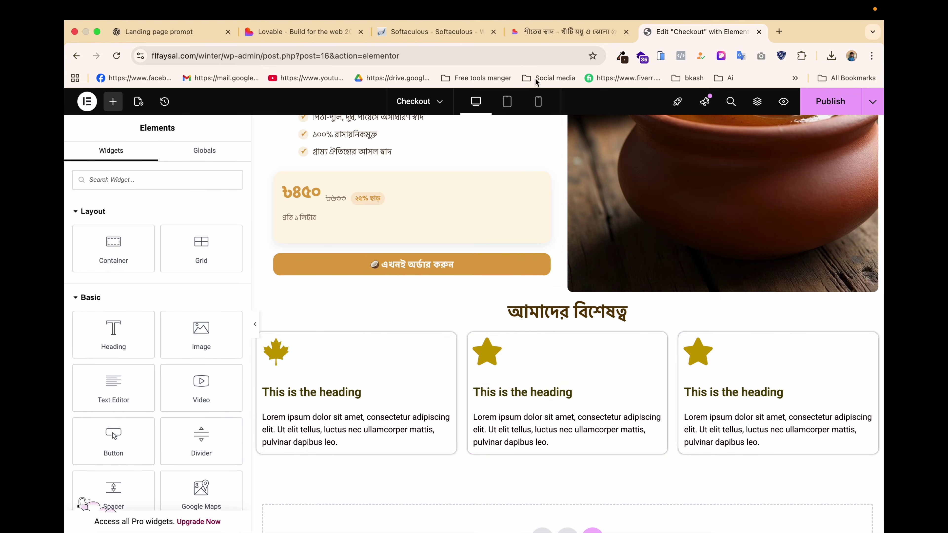
click(565, 32)
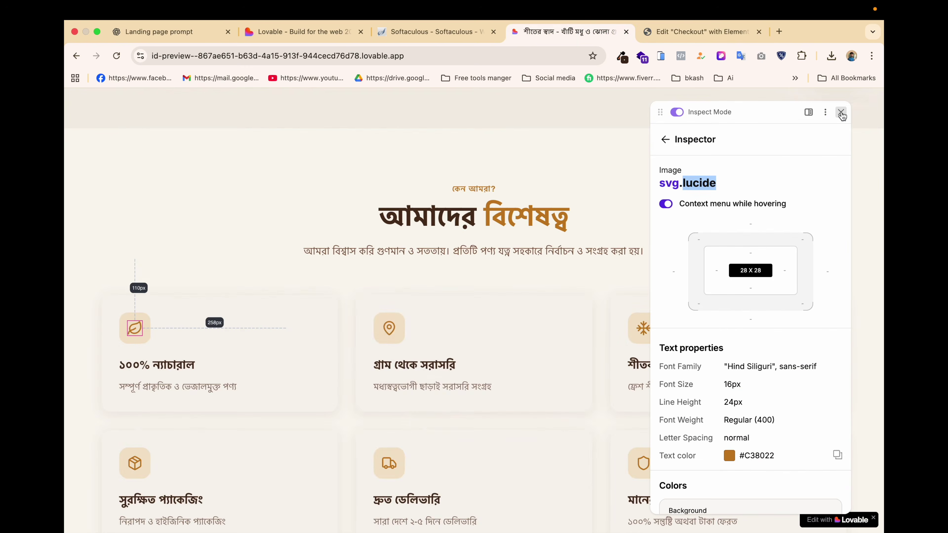
Replace the first feature box's title with the Lovable heading ১০০% ন্যাচারাল.
click(841, 113)
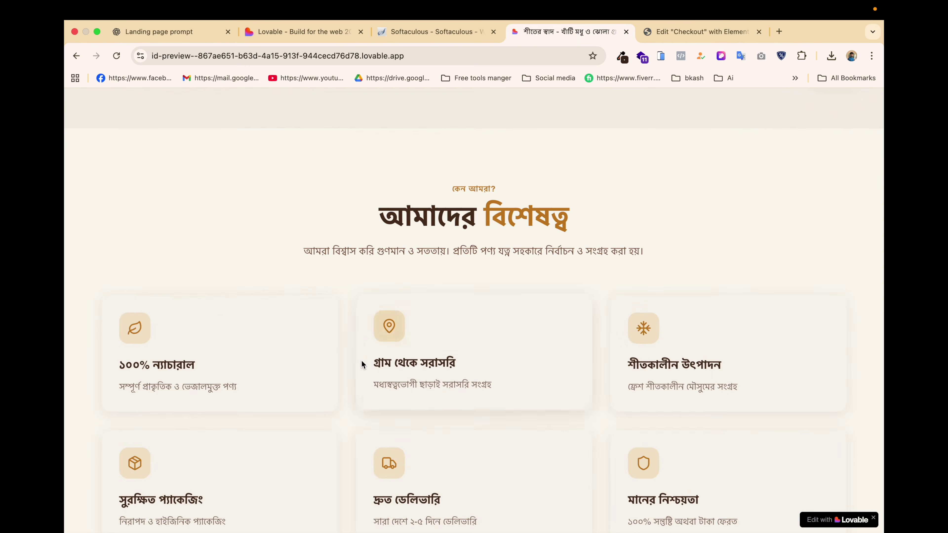
drag(200, 362, 118, 361)
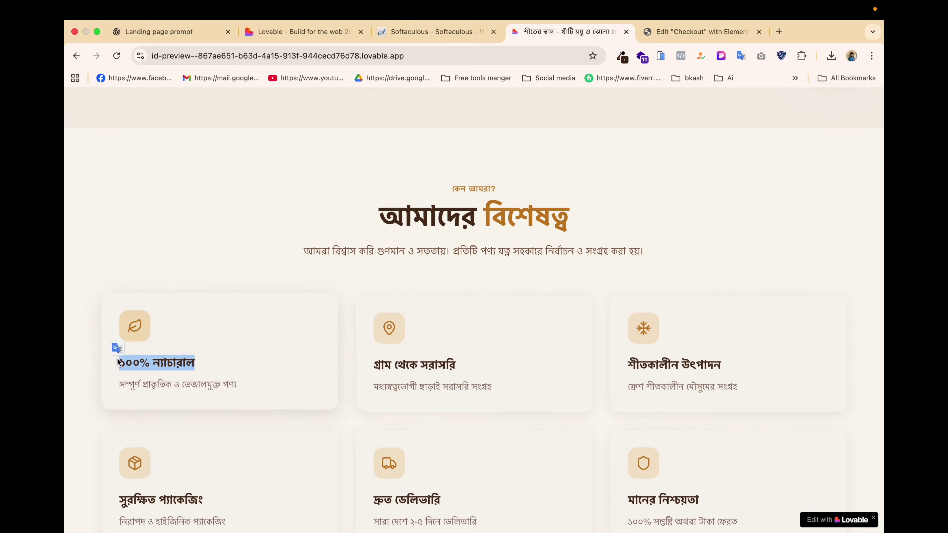
click(702, 32)
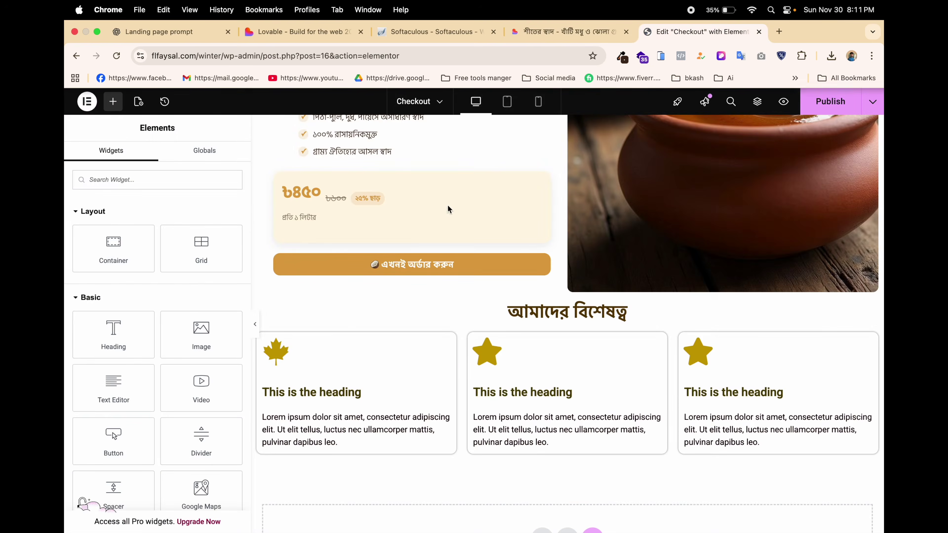
click(294, 395)
click(114, 160)
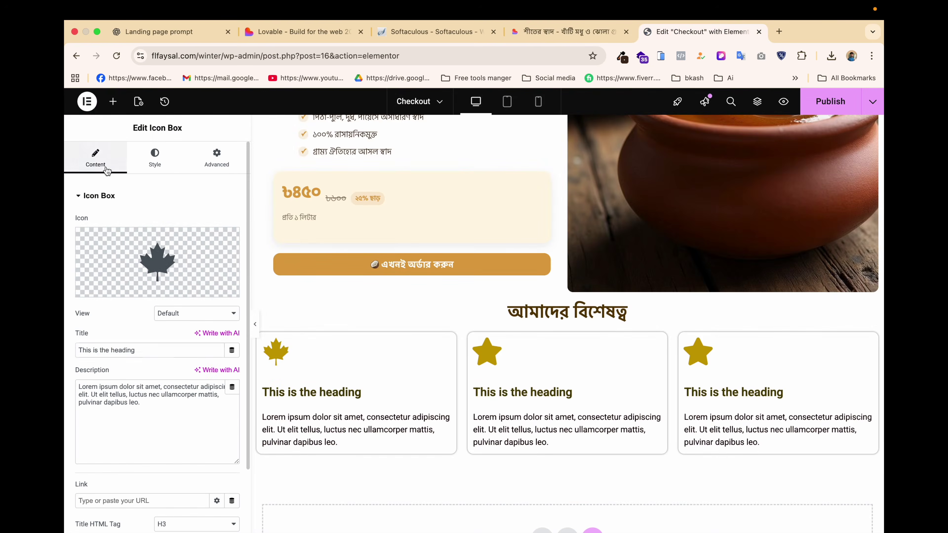
click(111, 348)
key(super+a)
key(super+v)
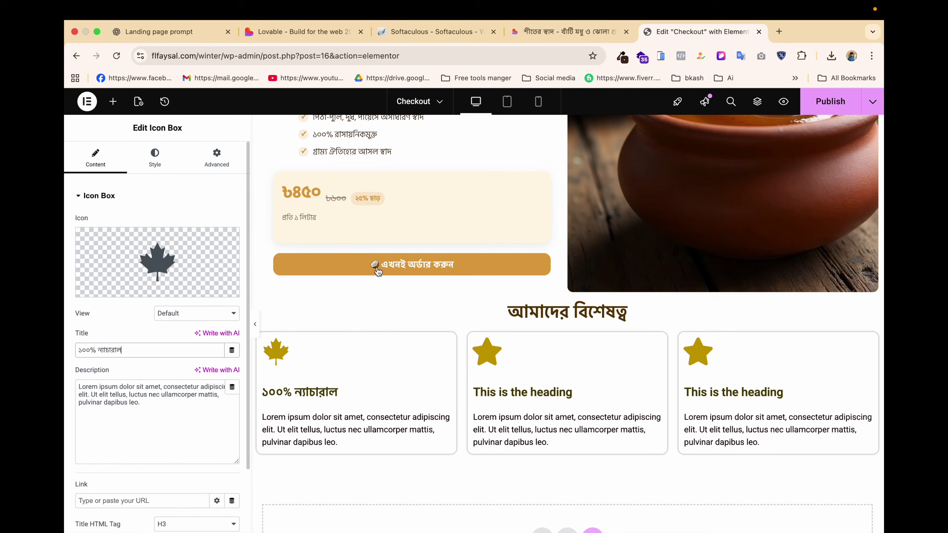
Paste the first Lovable card's Bengali description into the first box's description.
click(573, 35)
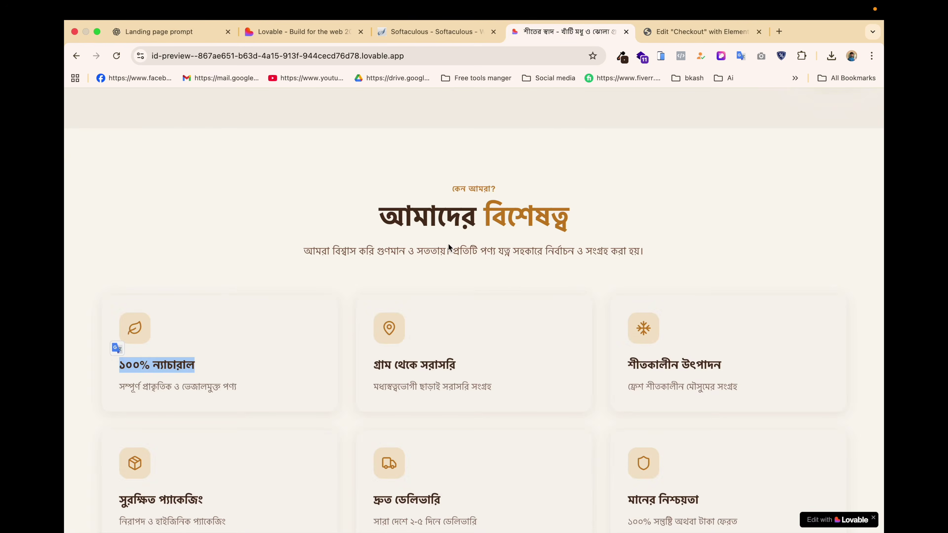
triple_click(165, 388)
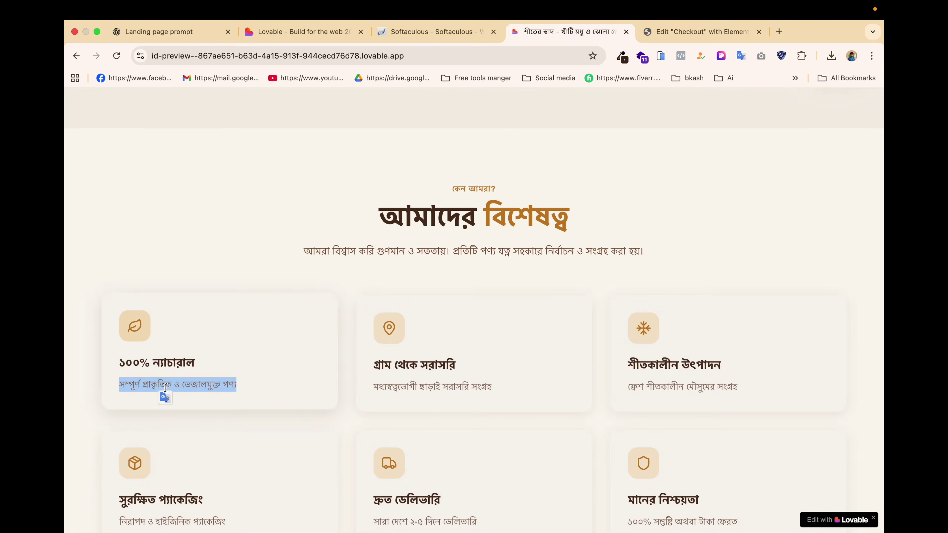
key(super+c)
click(698, 32)
click(114, 407)
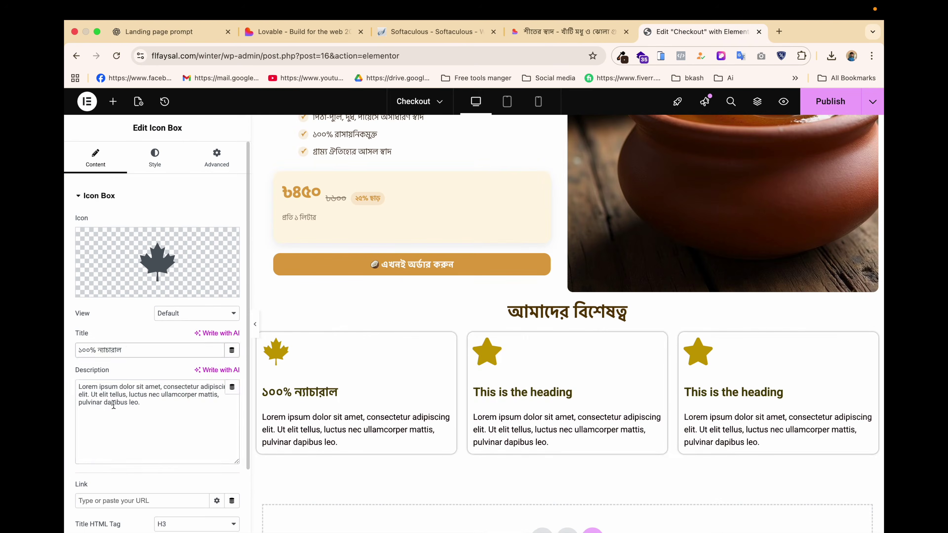
key(super+a)
key(super+v)
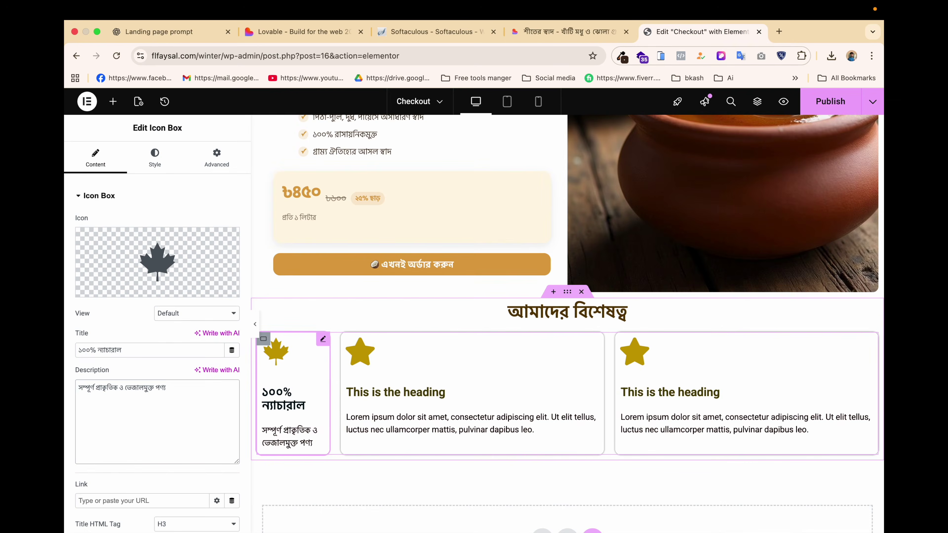
Give the second box the title গ্রাম থেকে সরাসরি and its matching Bengali description.
click(378, 372)
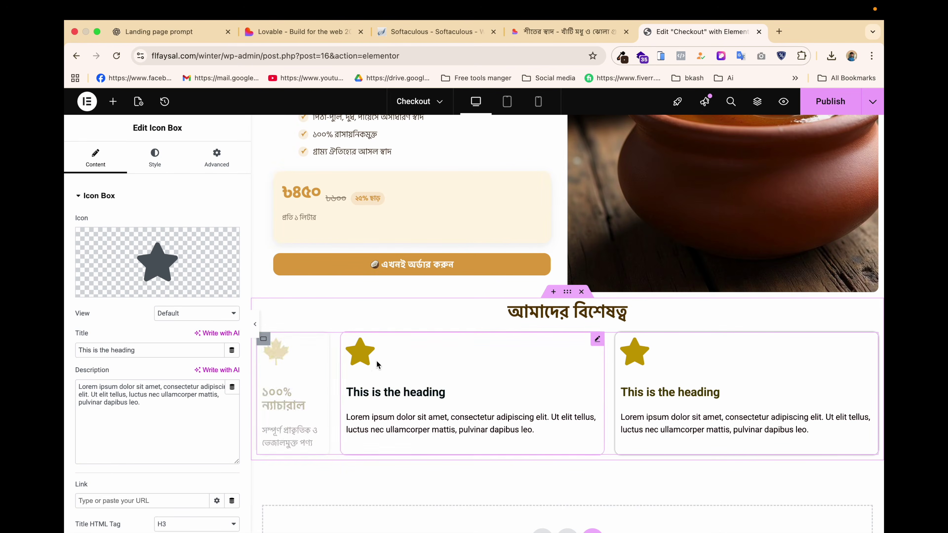
click(565, 34)
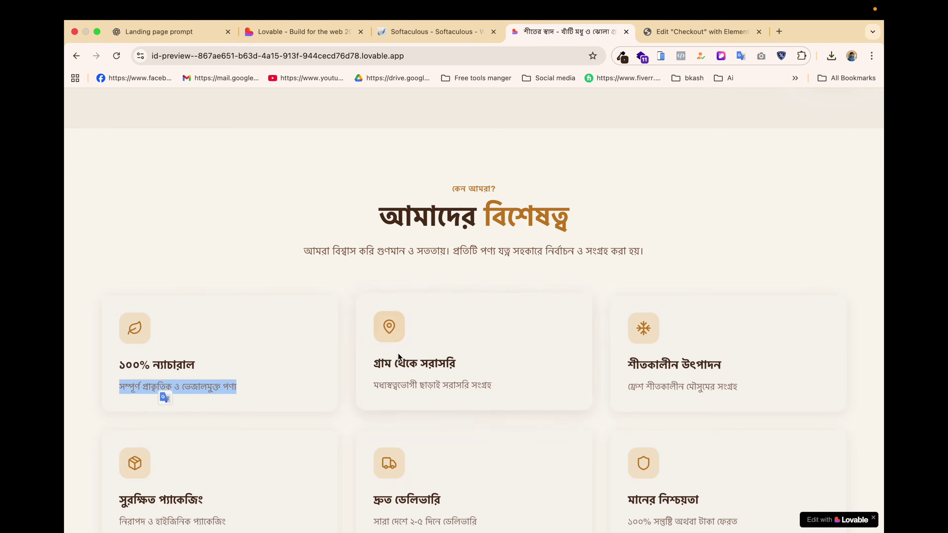
drag(374, 362, 488, 362)
click(692, 30)
triple_click(159, 350)
key(super+v)
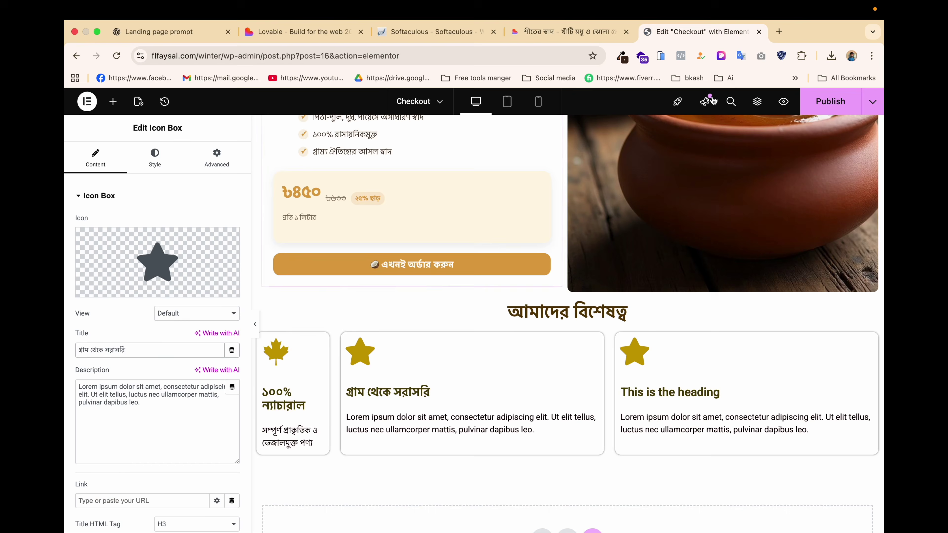
click(584, 33)
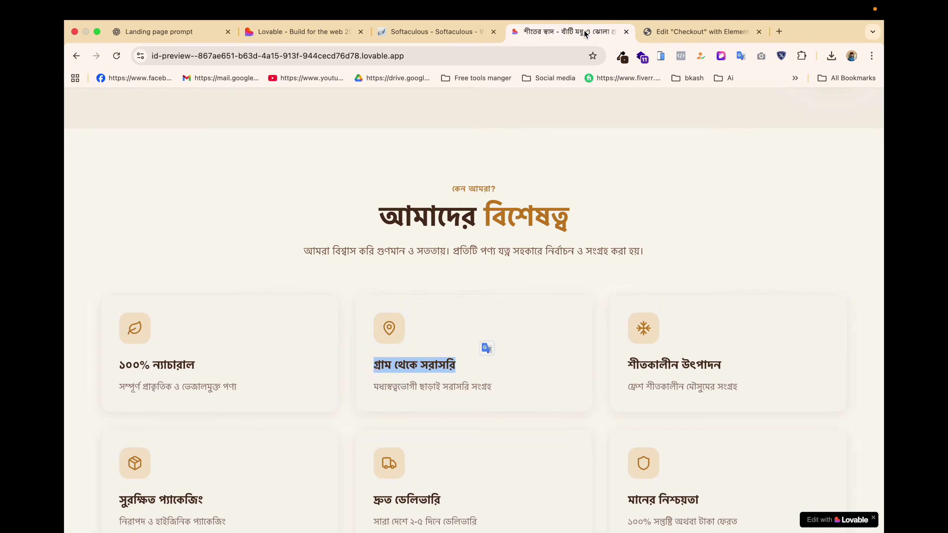
triple_click(431, 387)
click(677, 33)
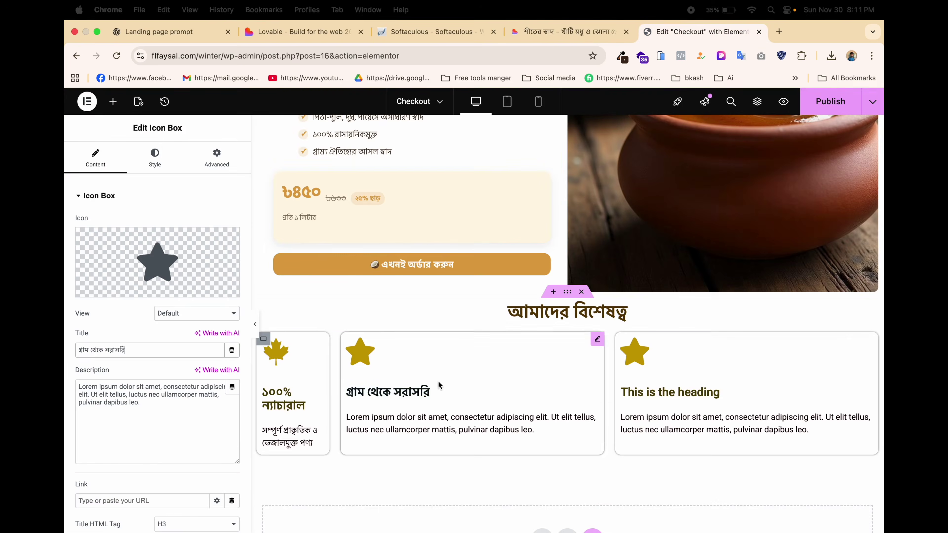
click(417, 422)
triple_click(179, 408)
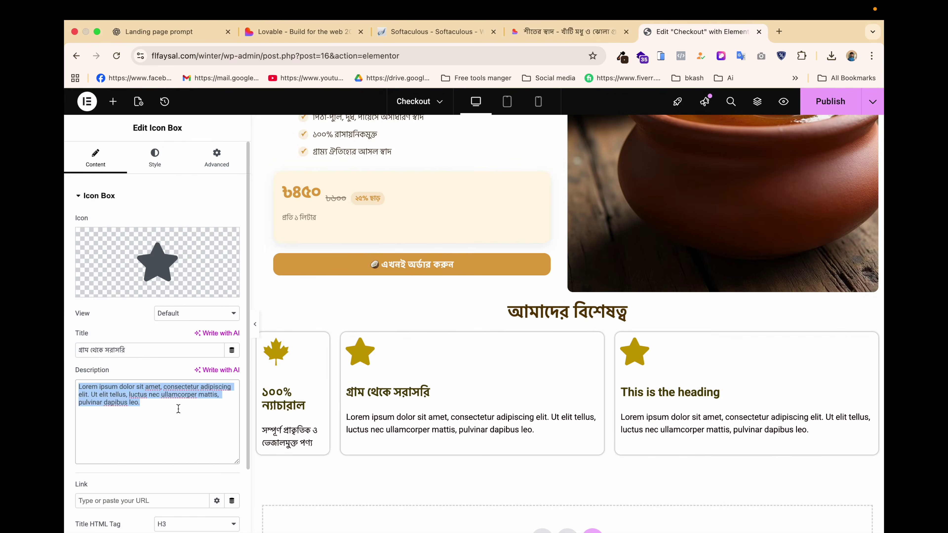
key(super+v)
Give the third box the title শীতকালীন উৎপাদন and its matching Bengali description.
click(550, 36)
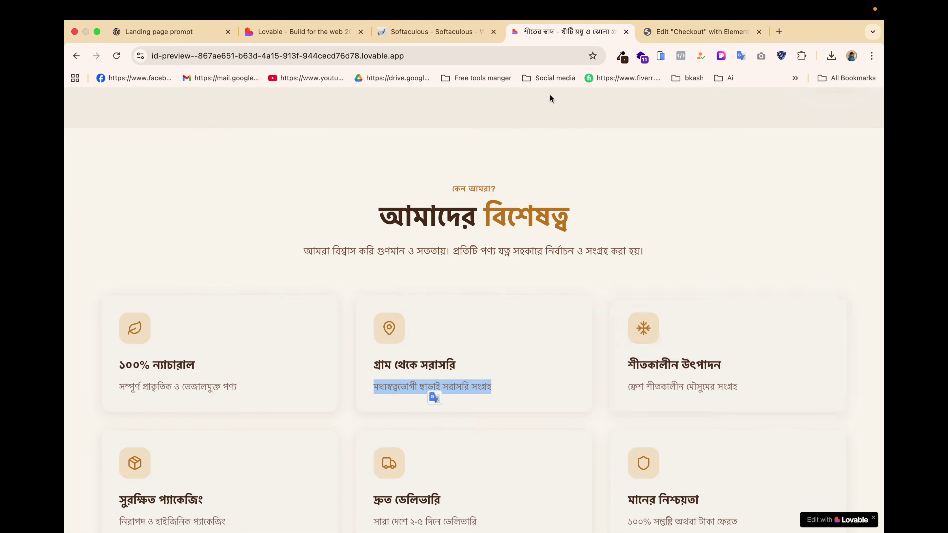
triple_click(657, 361)
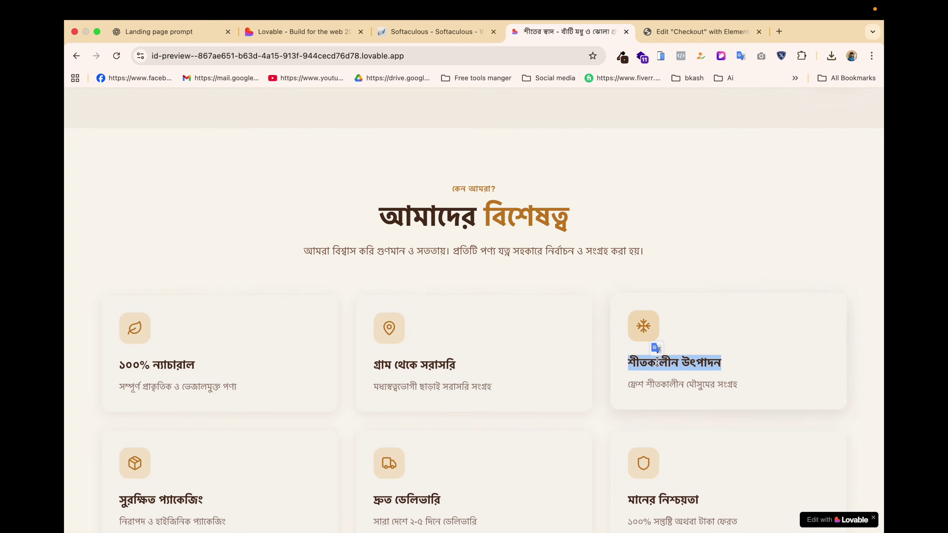
click(694, 32)
click(556, 392)
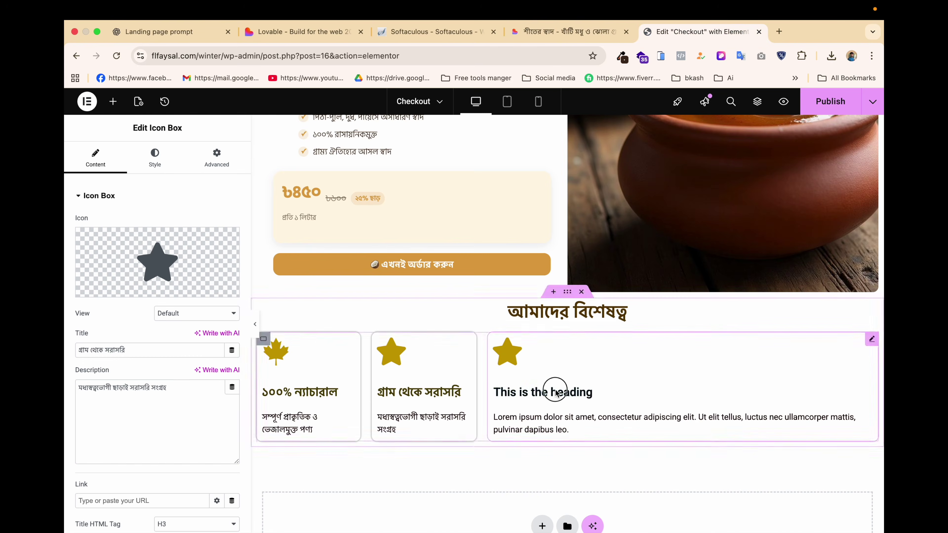
triple_click(162, 351)
key(super+v)
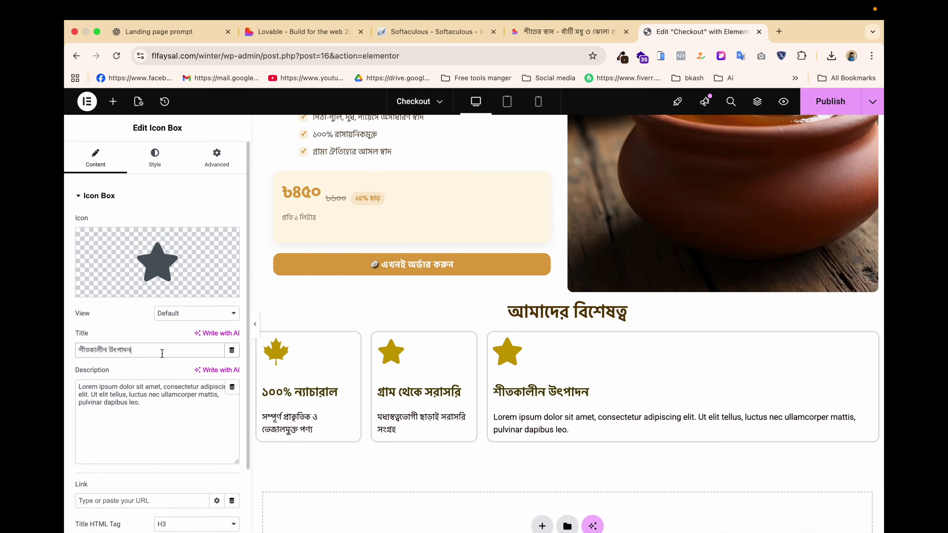
click(566, 32)
triple_click(678, 386)
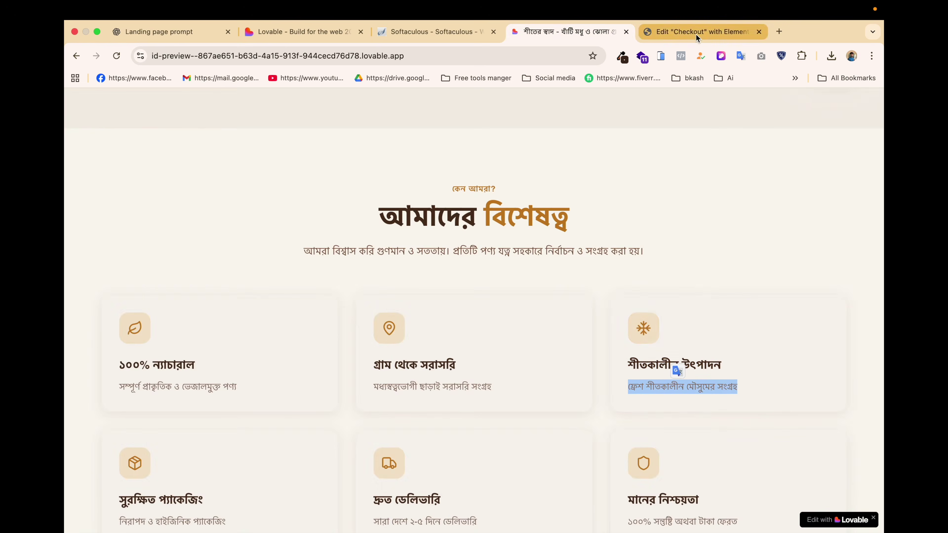
click(699, 32)
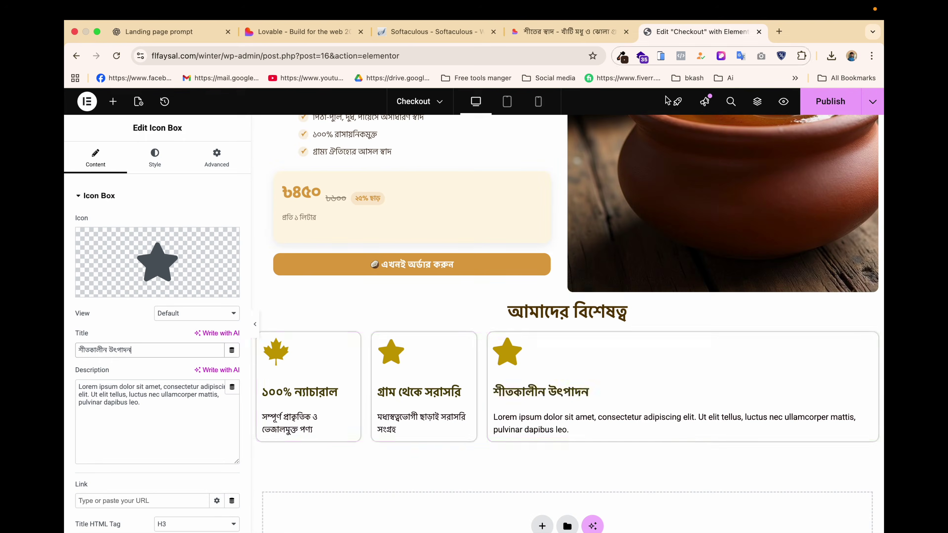
triple_click(149, 403)
key(super+v)
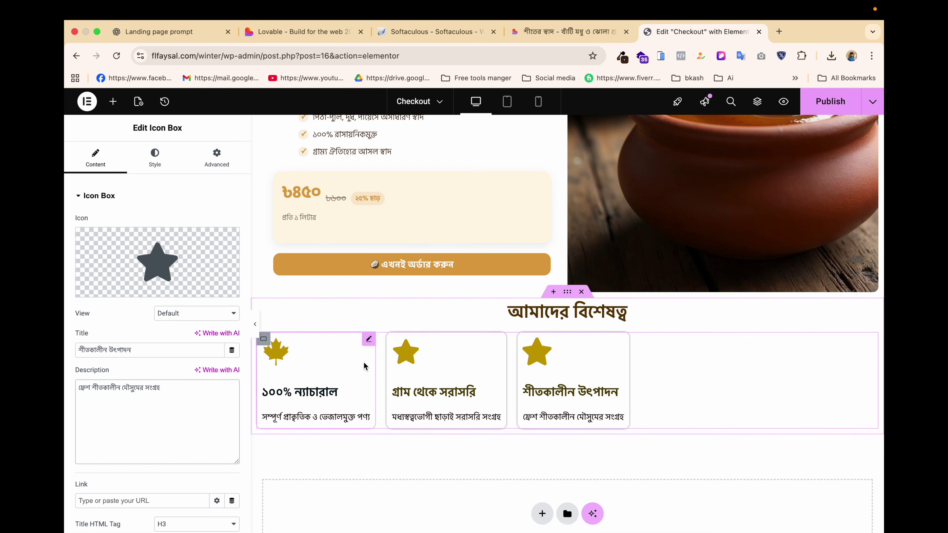
Spread the three feature boxes evenly across their row and widen the first box.
click(263, 339)
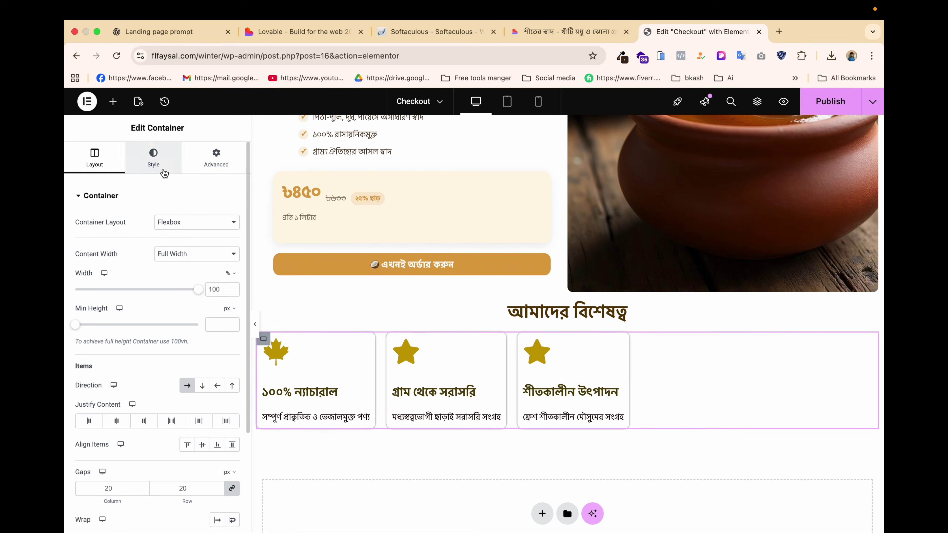
click(199, 421)
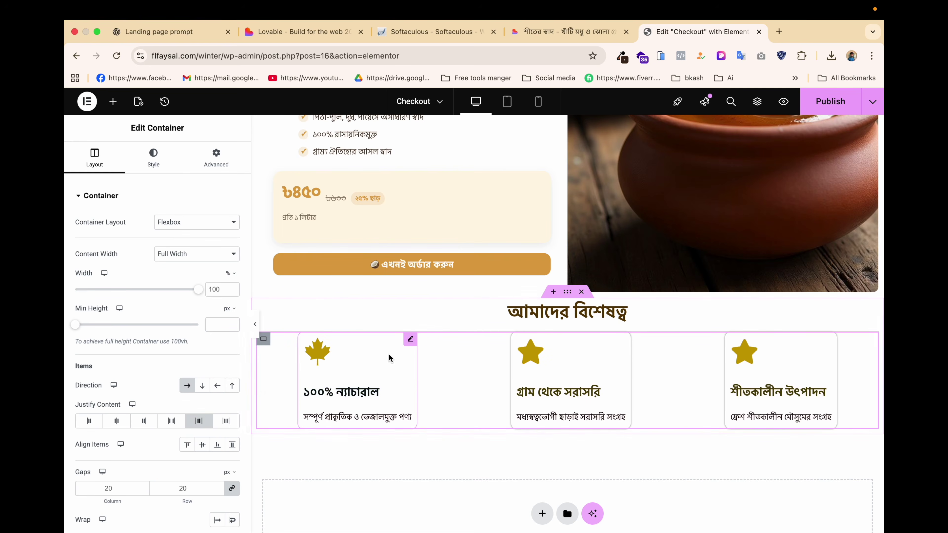
drag(418, 365, 445, 367)
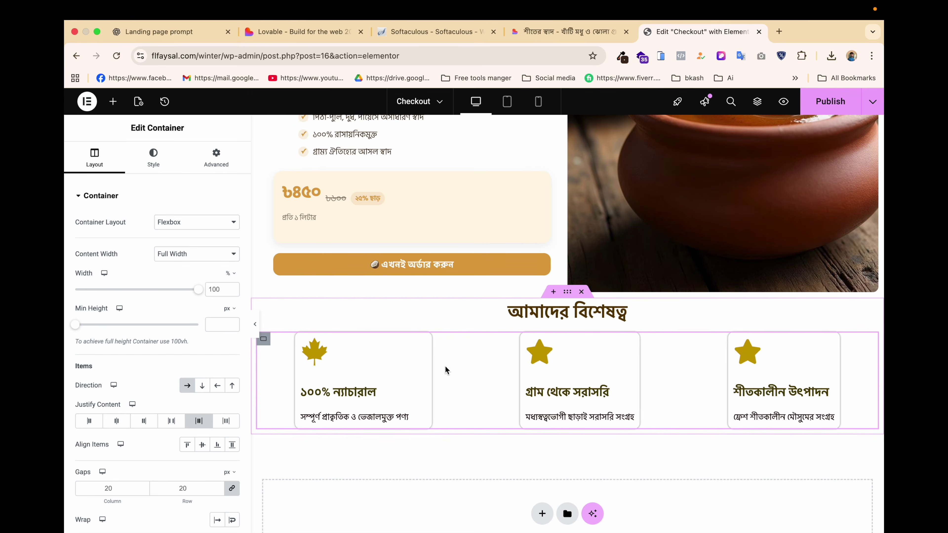
click(215, 159)
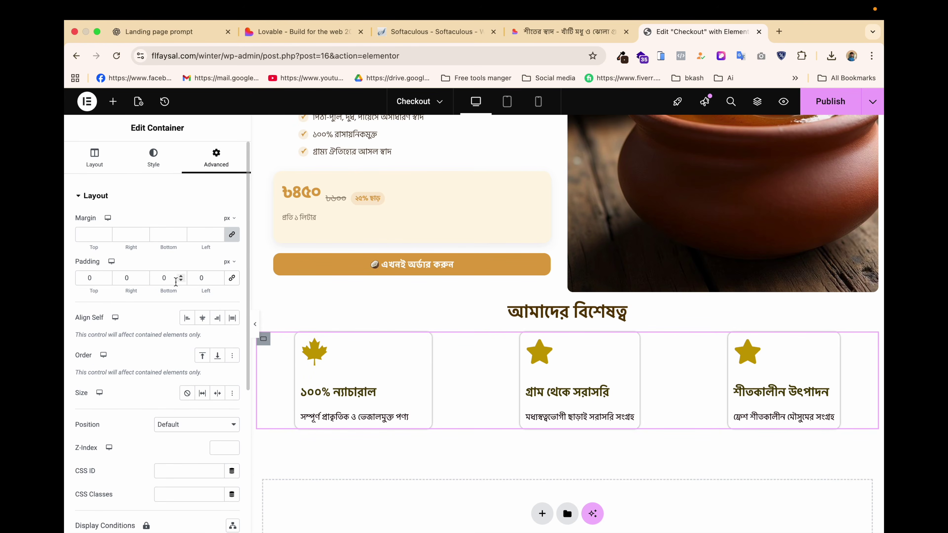
scroll(176, 282, down, 3)
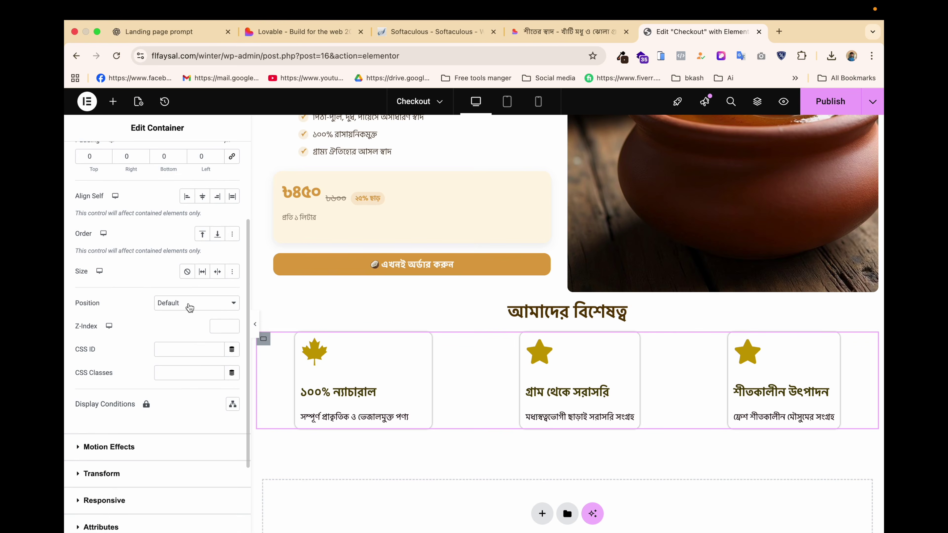
scroll(189, 307, up, 4)
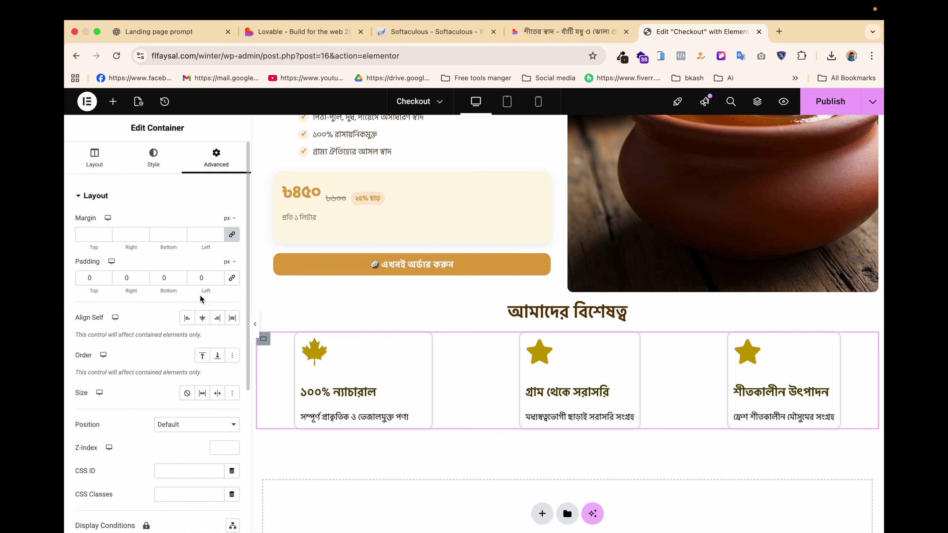
Paste the first feature card's style onto the second and third cards, then publish.
click(426, 361)
right_click(429, 359)
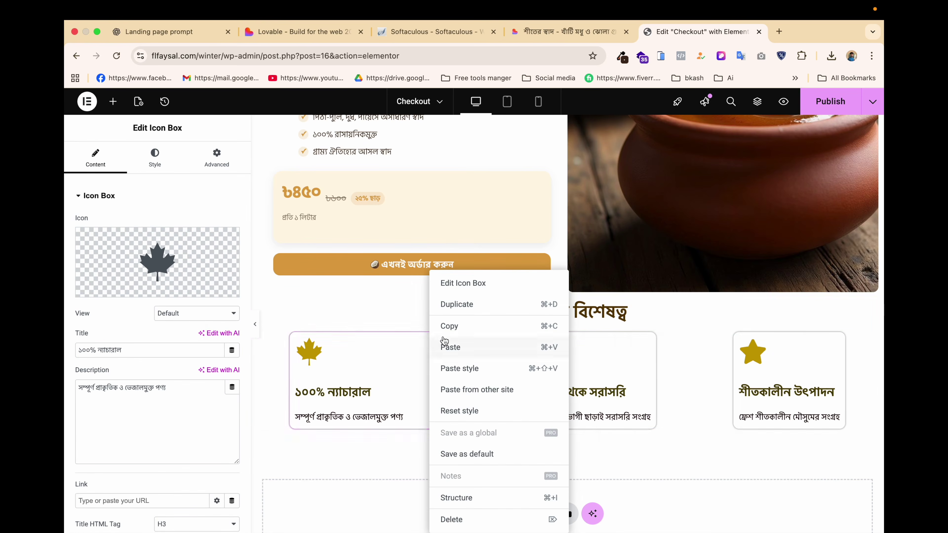
click(457, 323)
right_click(594, 359)
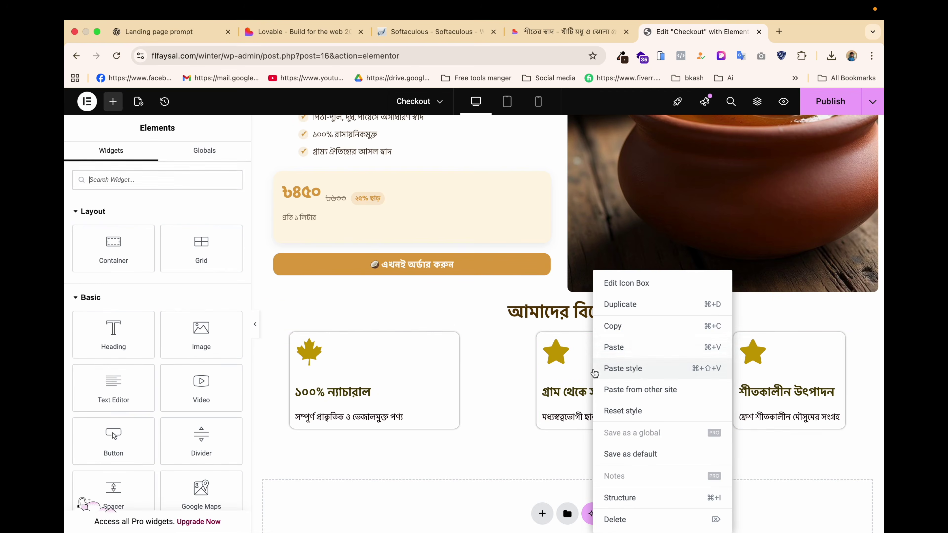
click(626, 374)
right_click(744, 368)
click(781, 369)
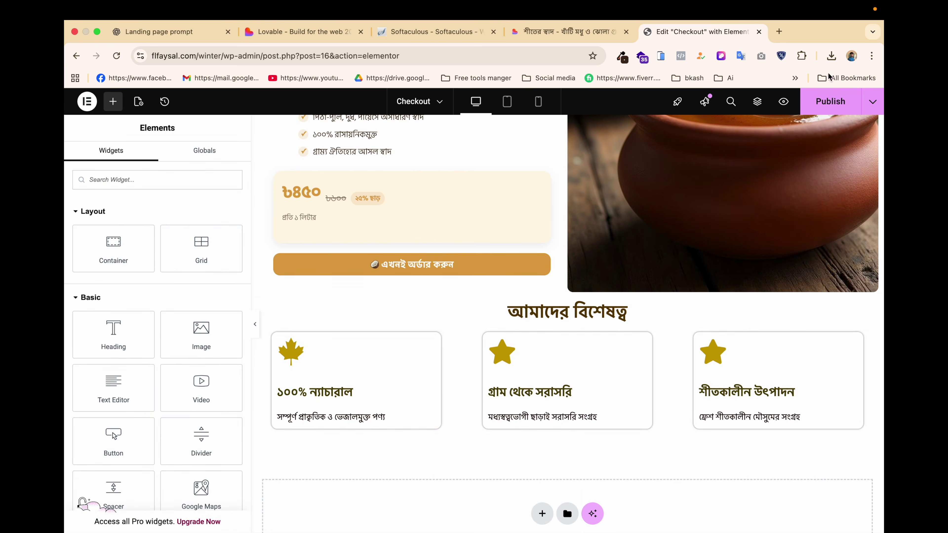
click(830, 102)
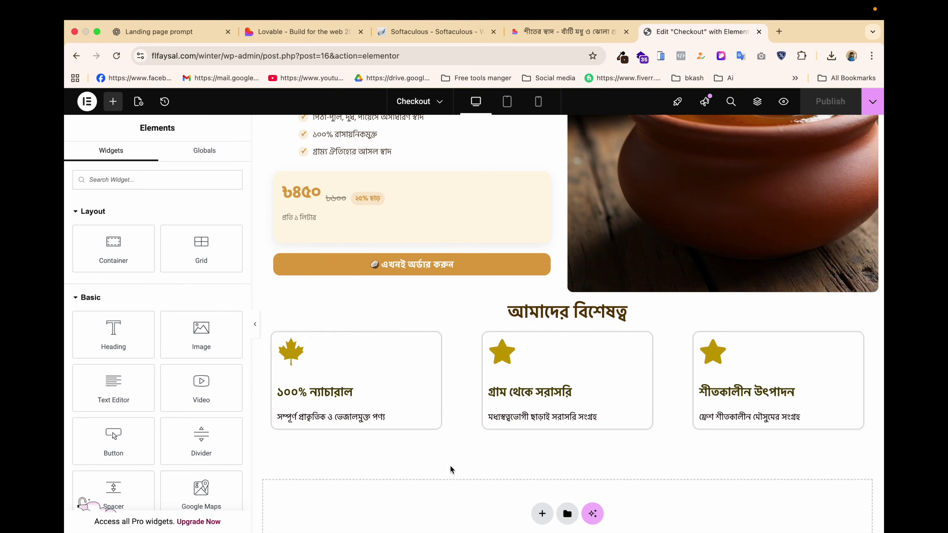
Scroll the Lovable design to the সন্তুষ্ট গ্রাহকদের কথা testimonials and select its heading text.
click(565, 32)
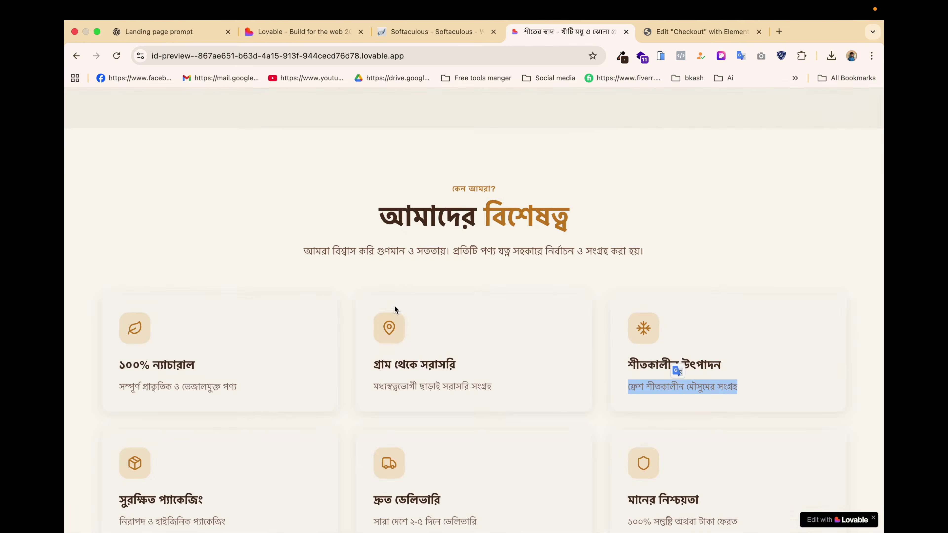
scroll(394, 305, down, 3)
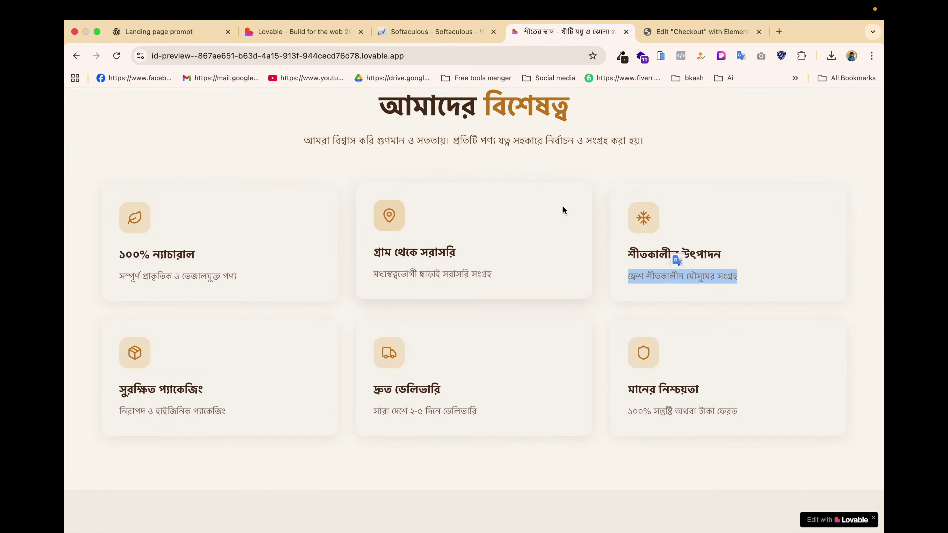
scroll(461, 370, down, 6)
scroll(499, 362, down, 3)
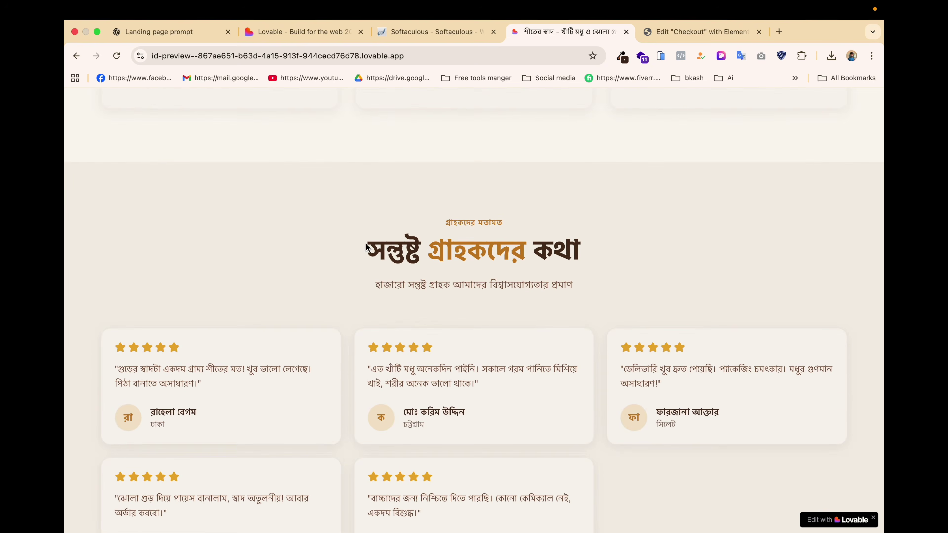
drag(367, 247, 593, 263)
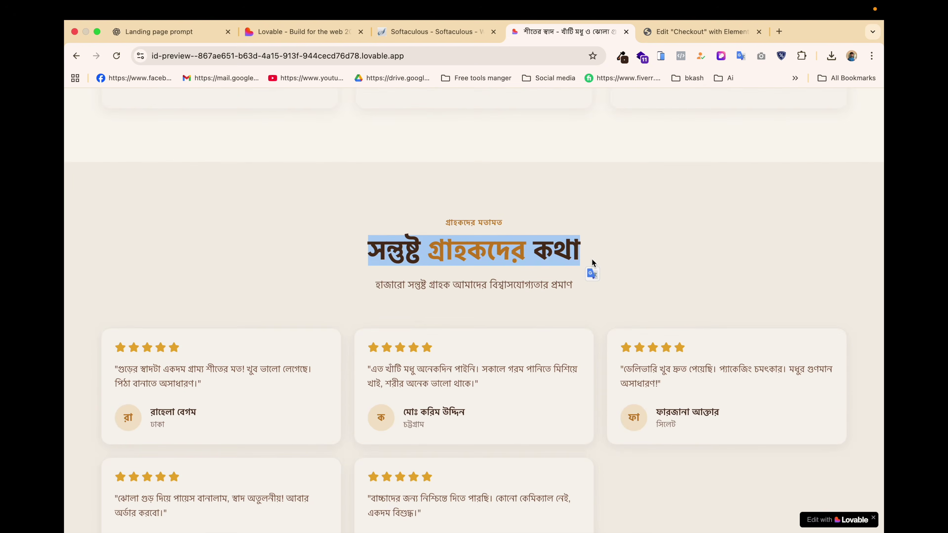
click(422, 31)
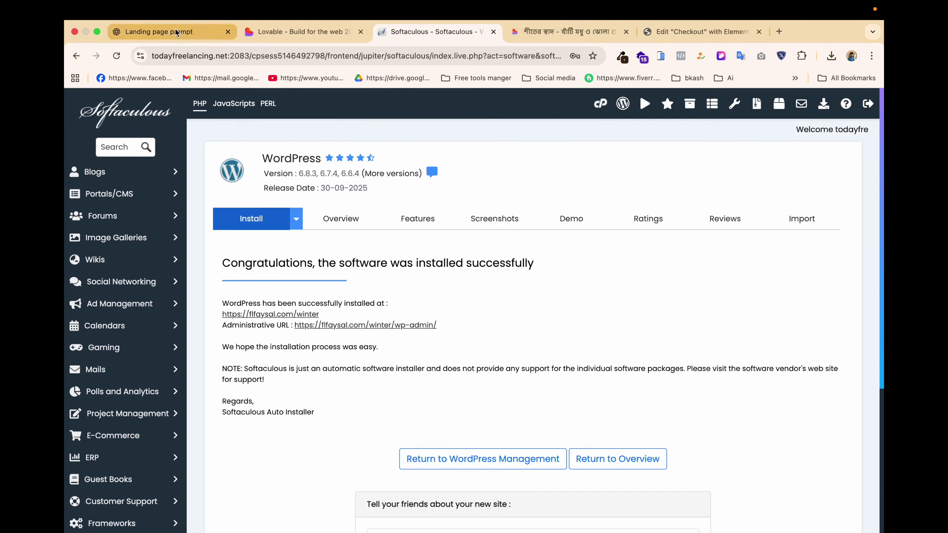
Ask ChatGPT for HTML/CSS of a five-star client review carousel and look through the code.
click(175, 31)
text(tu)
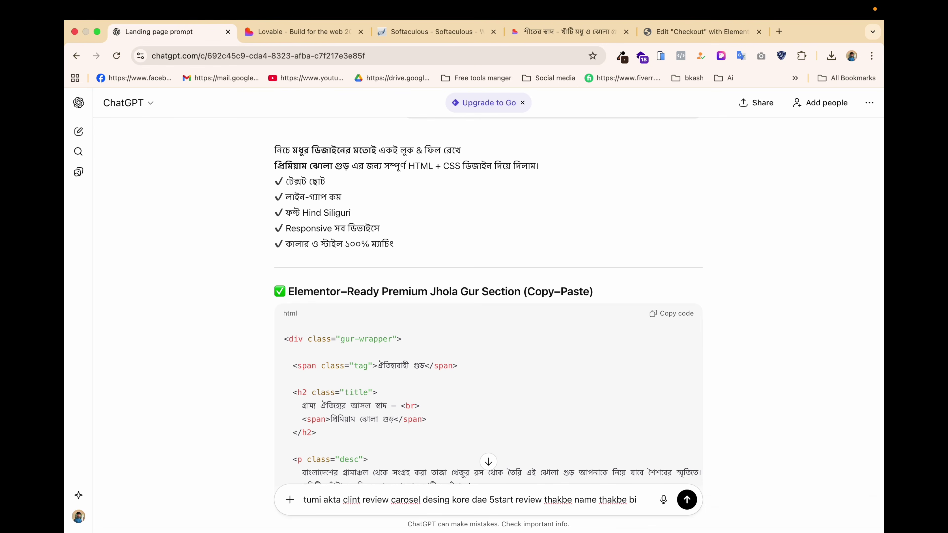
text(ag thakbe sathe)
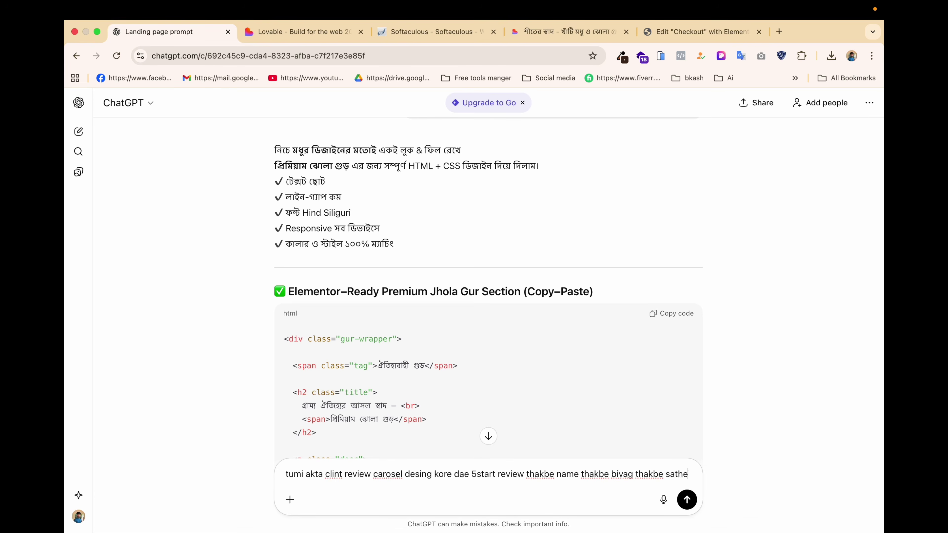
text( review text thakbe)
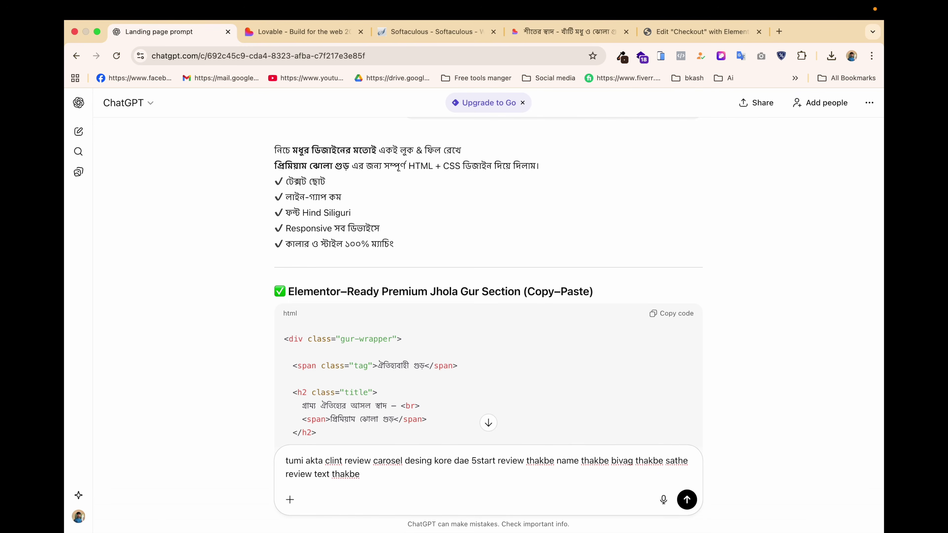
key(Return)
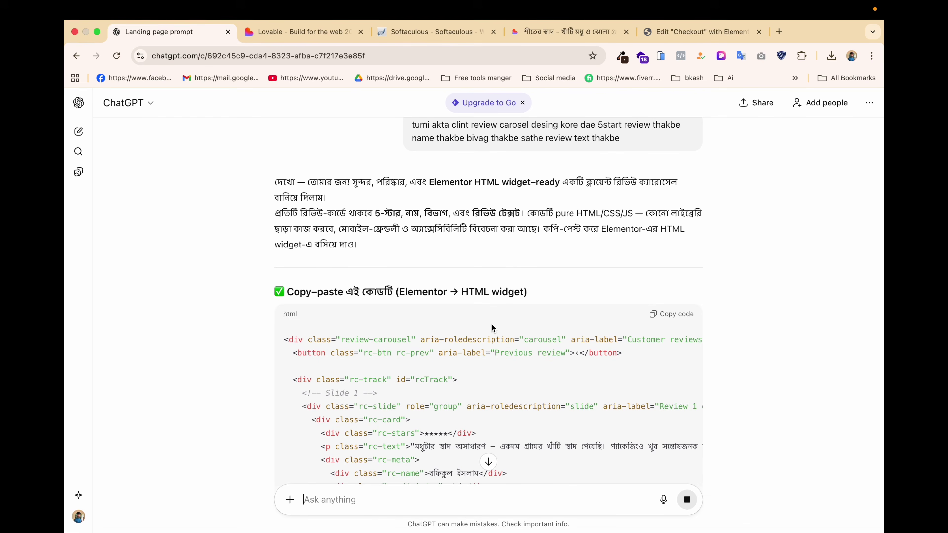
scroll(555, 327, down, 15)
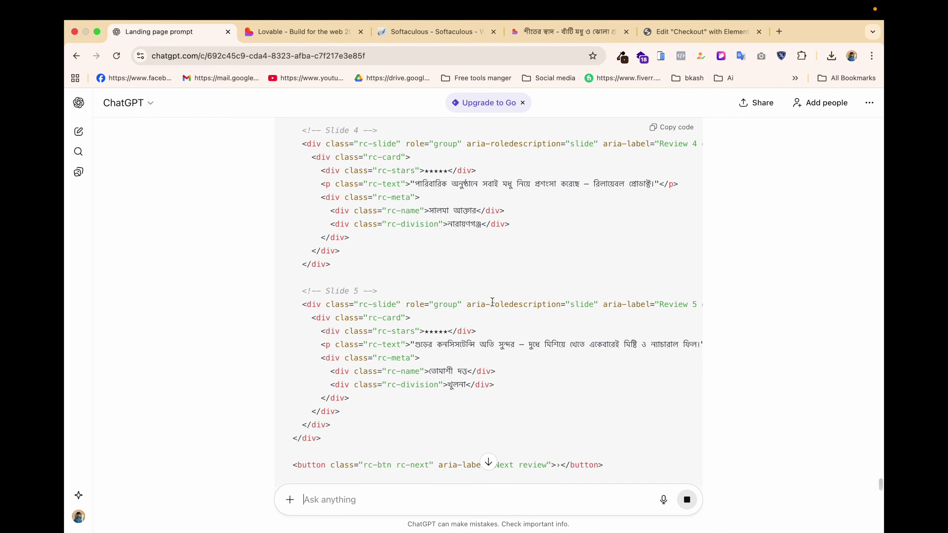
scroll(473, 398, down, 10)
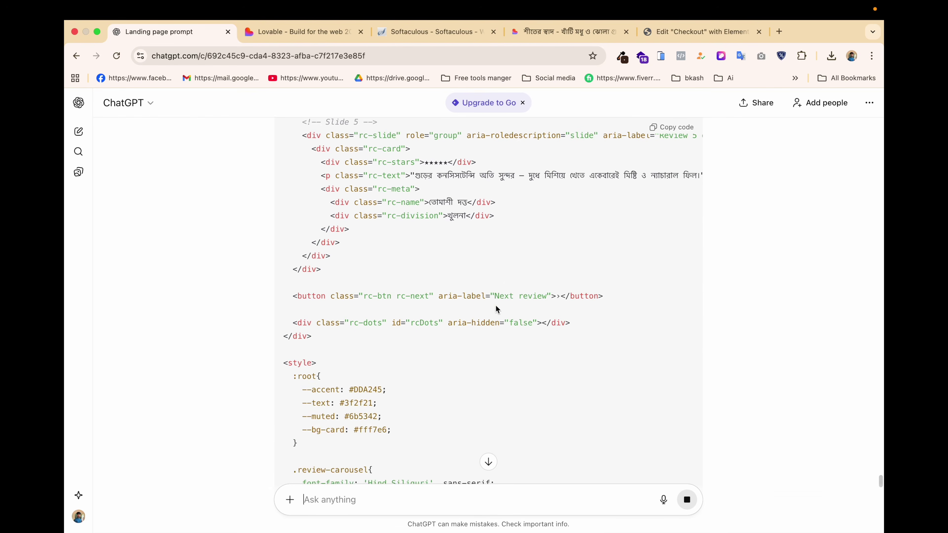
scroll(485, 317, down, 8)
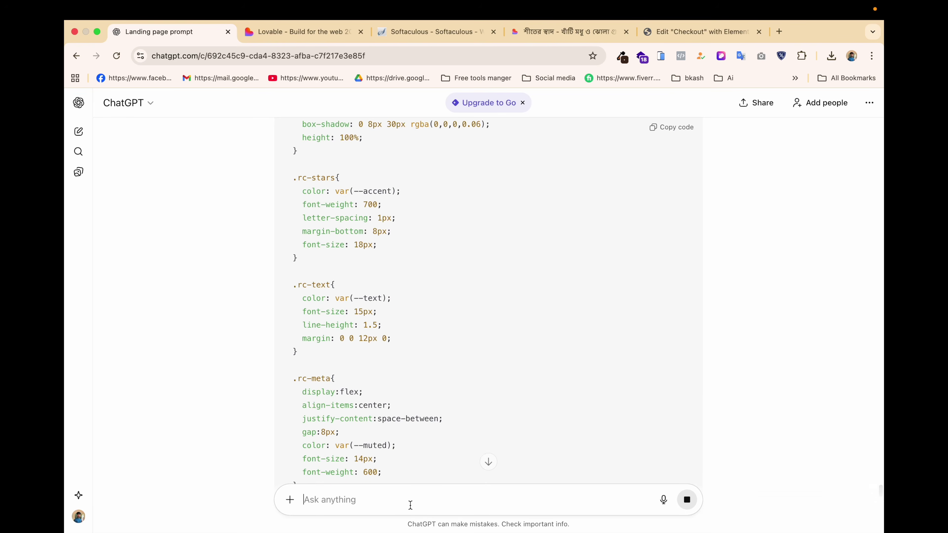
text(l 10ta review daw)
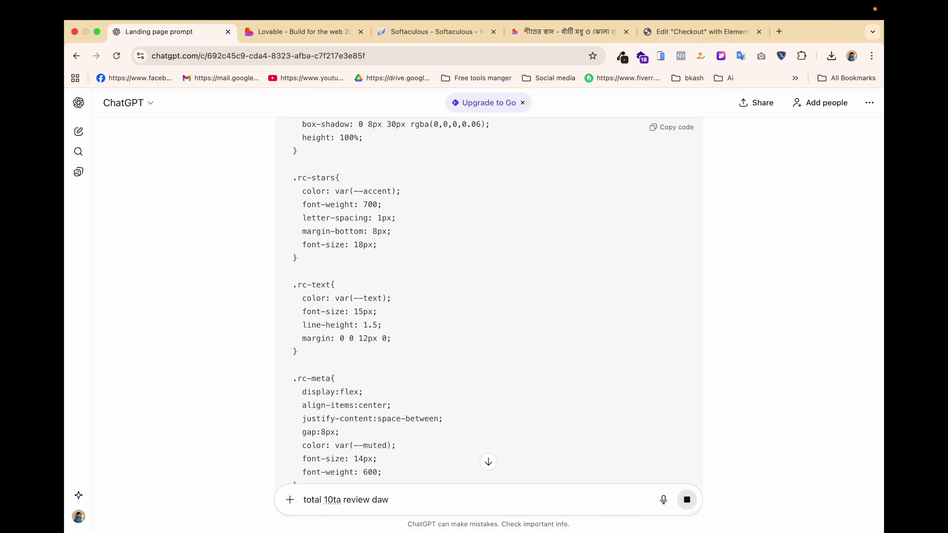
Send the follow-up for ten reviews and scroll through the new 10 Review Carousel code.
click(687, 500)
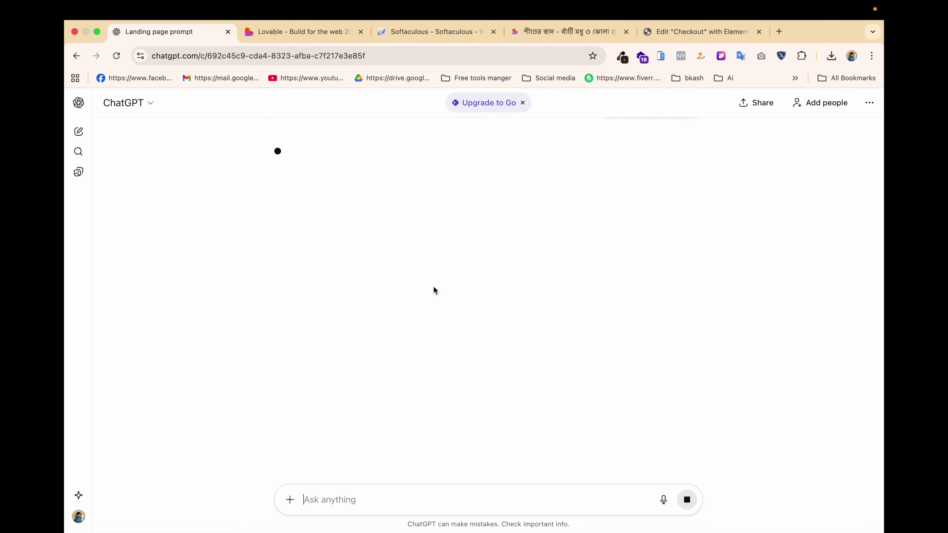
scroll(433, 287, up, 15)
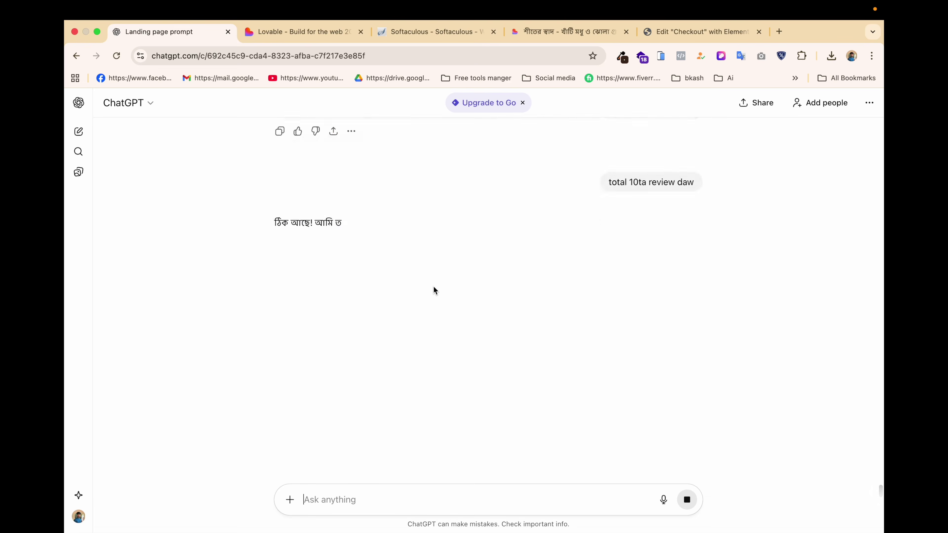
scroll(538, 308, down, 3)
scroll(538, 307, down, 6)
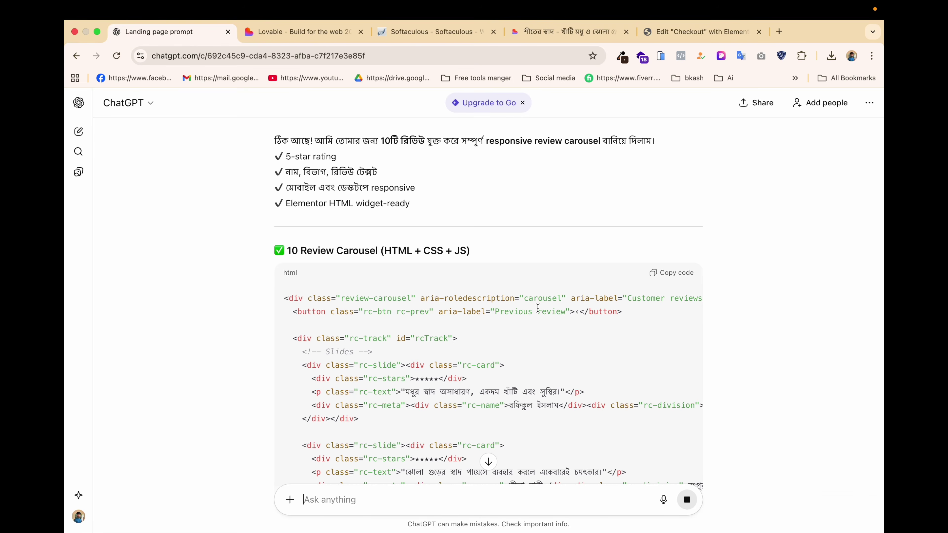
scroll(538, 307, down, 10)
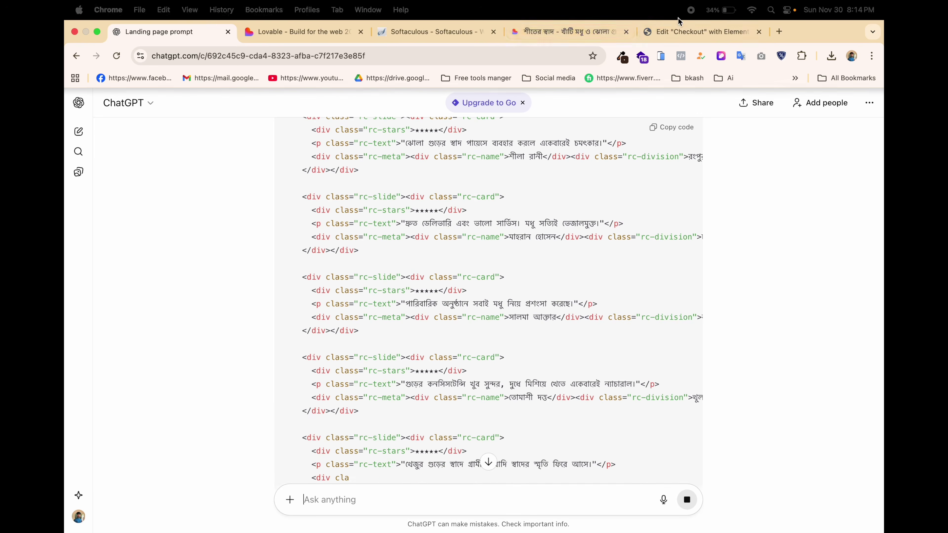
click(567, 32)
Inspect the Lovable six-question FAQ by toggling the first item and selecting the FAQ heading text.
scroll(485, 344, down, 10)
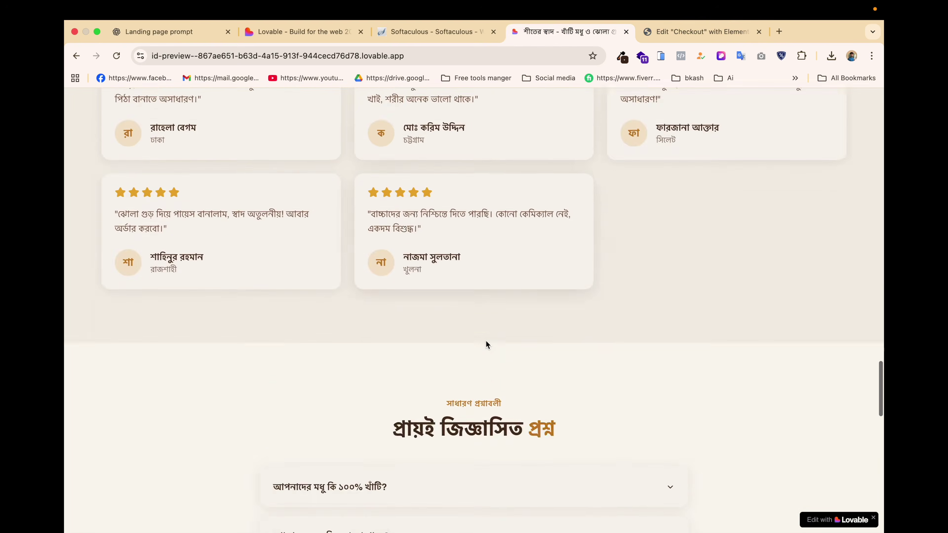
scroll(468, 318, down, 6)
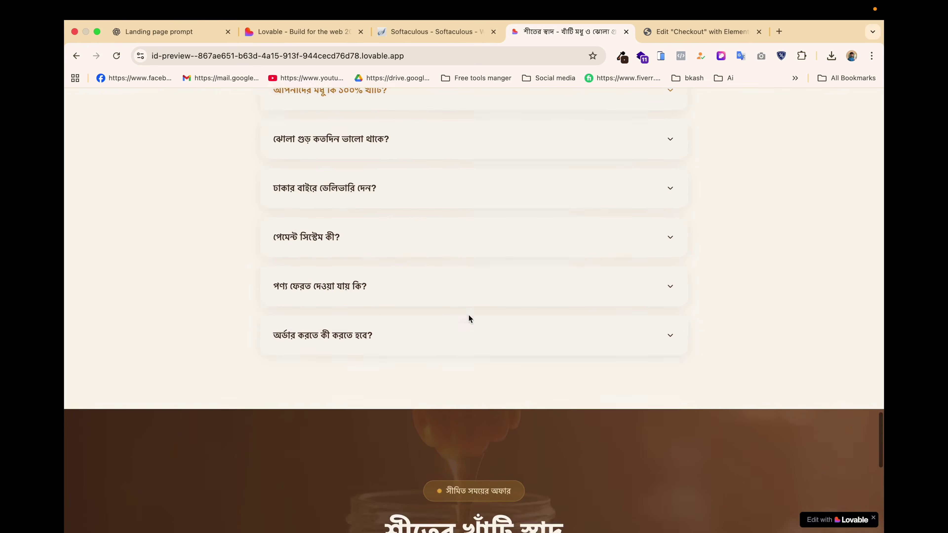
scroll(469, 319, up, 3)
click(516, 180)
click(516, 180)
scroll(516, 180, up, 2)
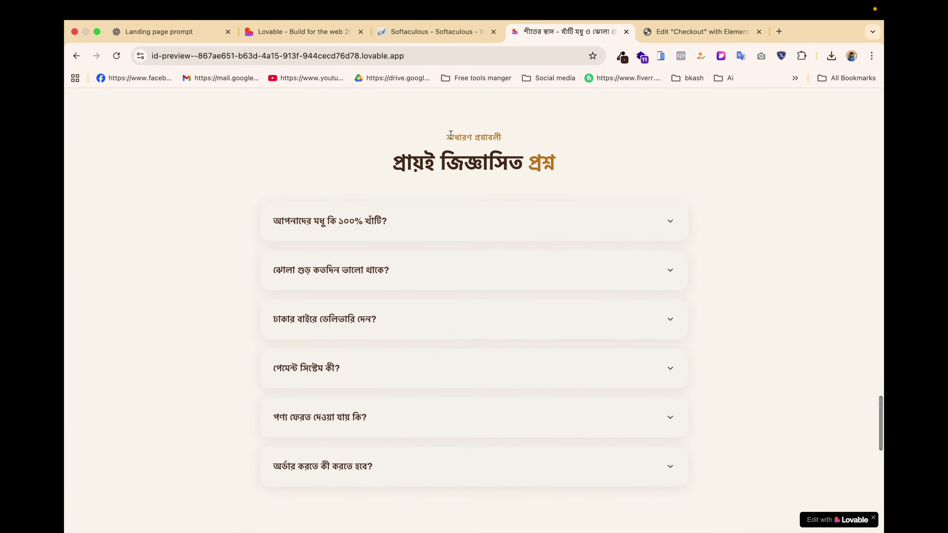
drag(434, 137, 574, 159)
key(super+c)
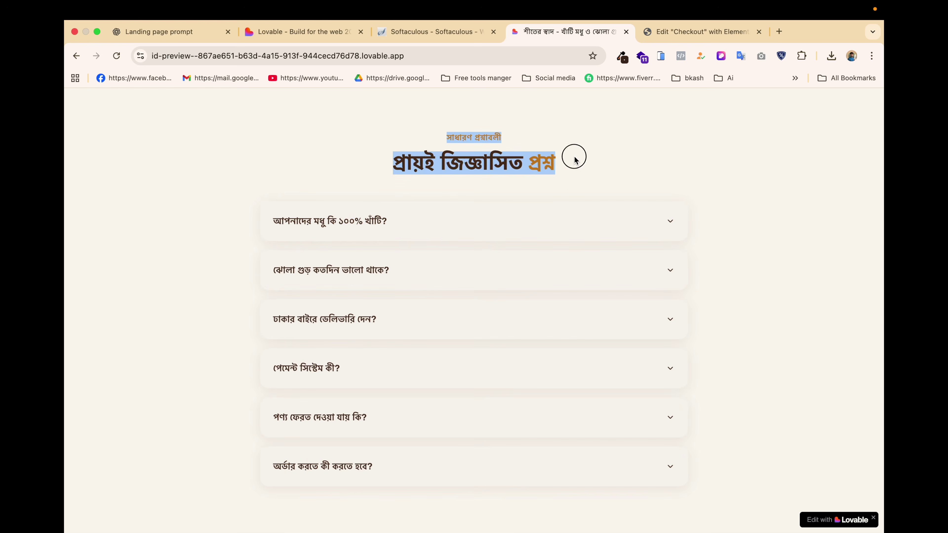
click(680, 32)
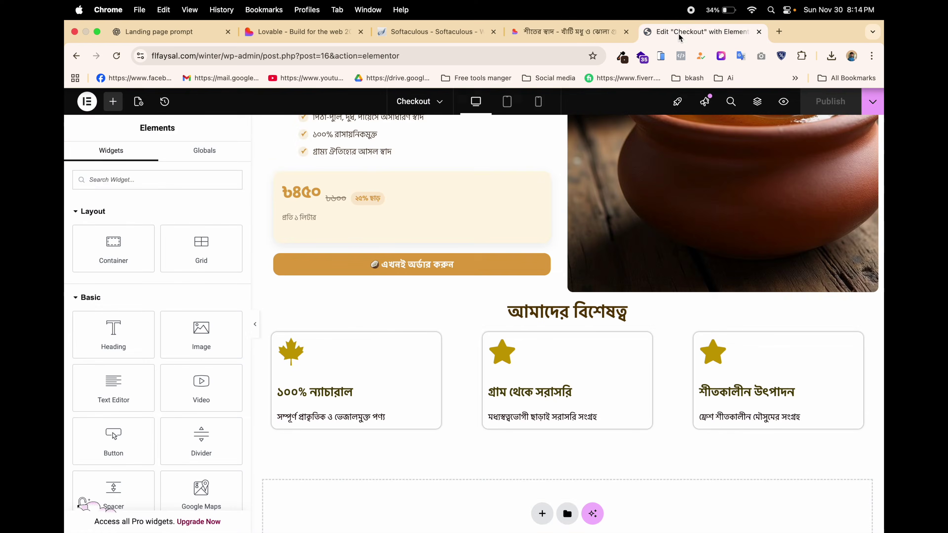
Paste the FAQ headings into ChatGPT and send a request for a nicely designed Bangla FAQ.
click(131, 33)
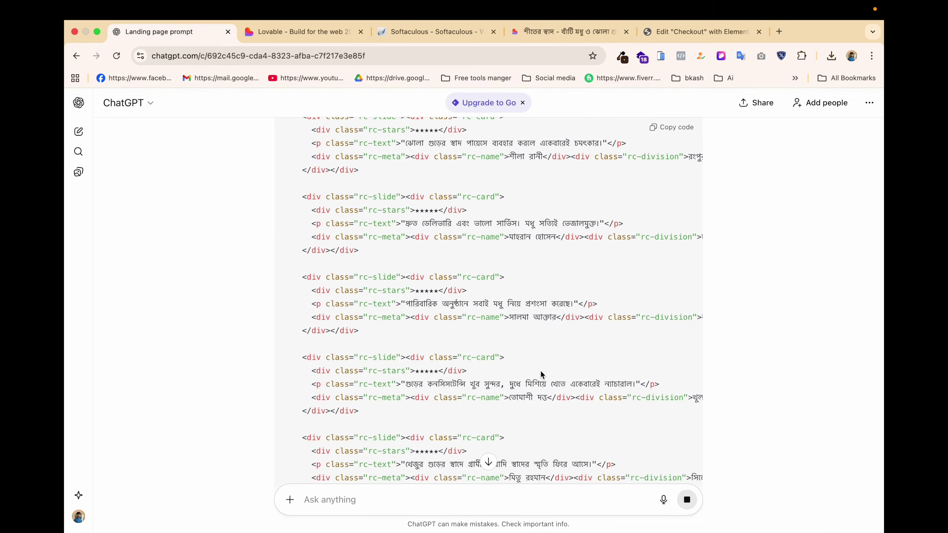
scroll(541, 370, down, 5)
scroll(541, 370, down, 5)
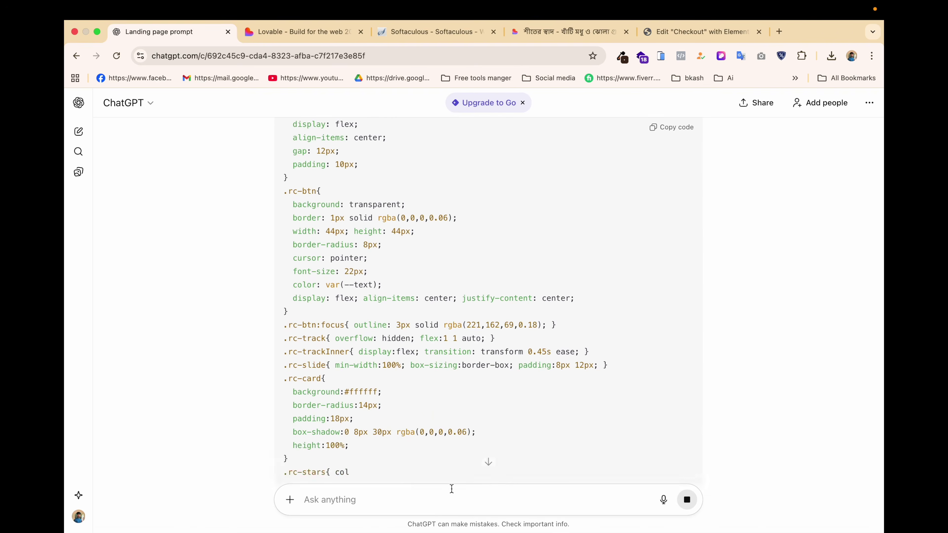
click(441, 503)
key(super+v)
key(shift+Return)
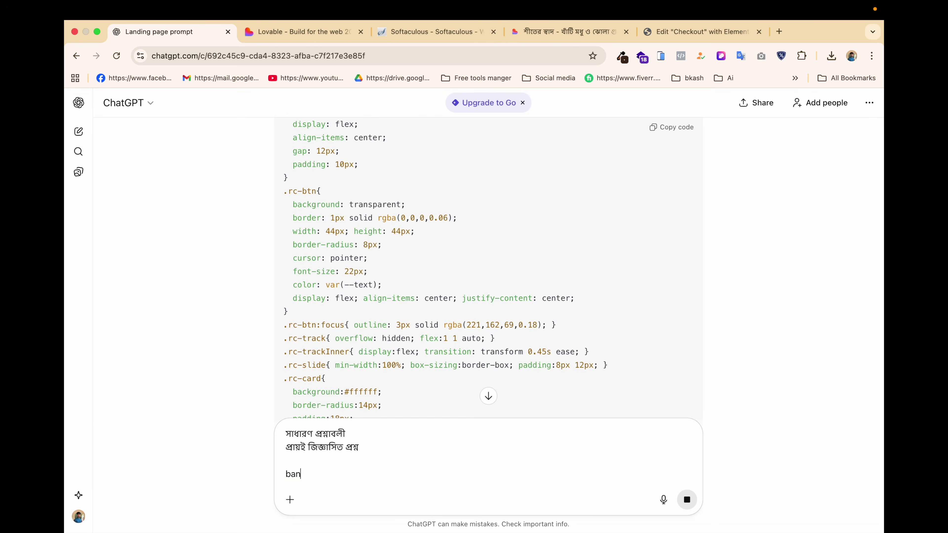
text(banglai sundor faq deisng kore daw)
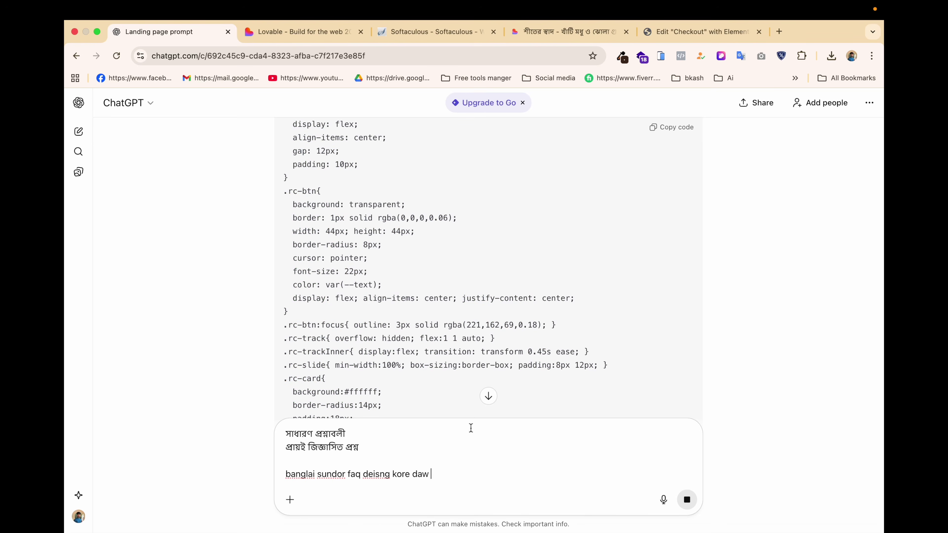
click(488, 396)
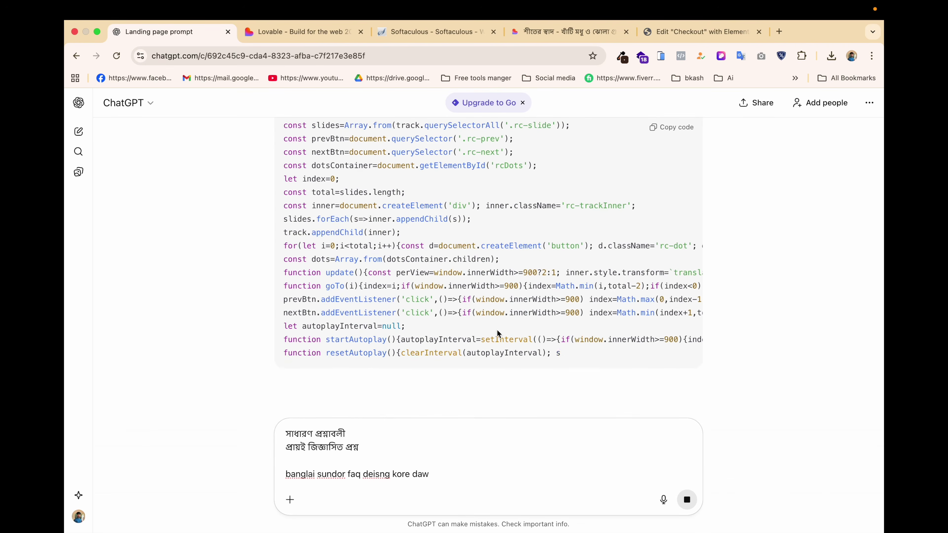
click(446, 465)
scroll(484, 335, down, 4)
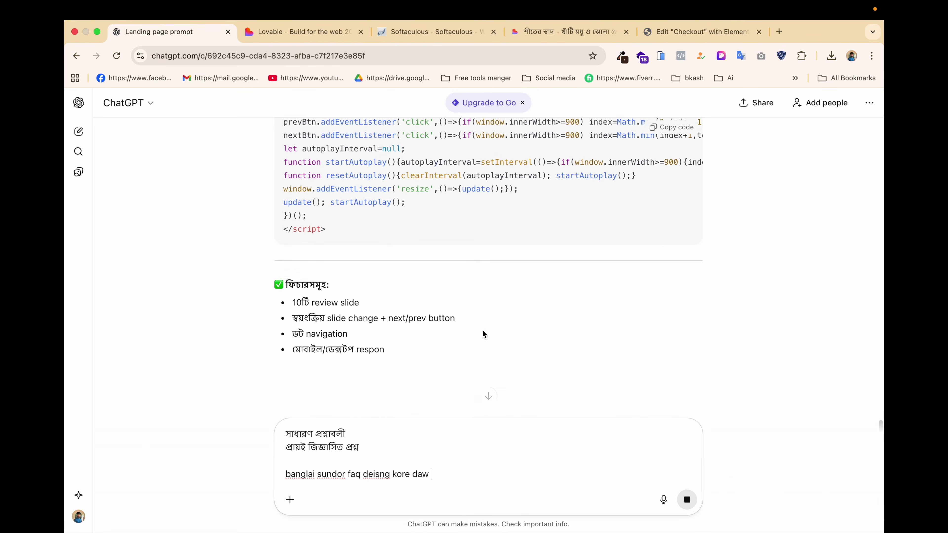
scroll(620, 250, down, 4)
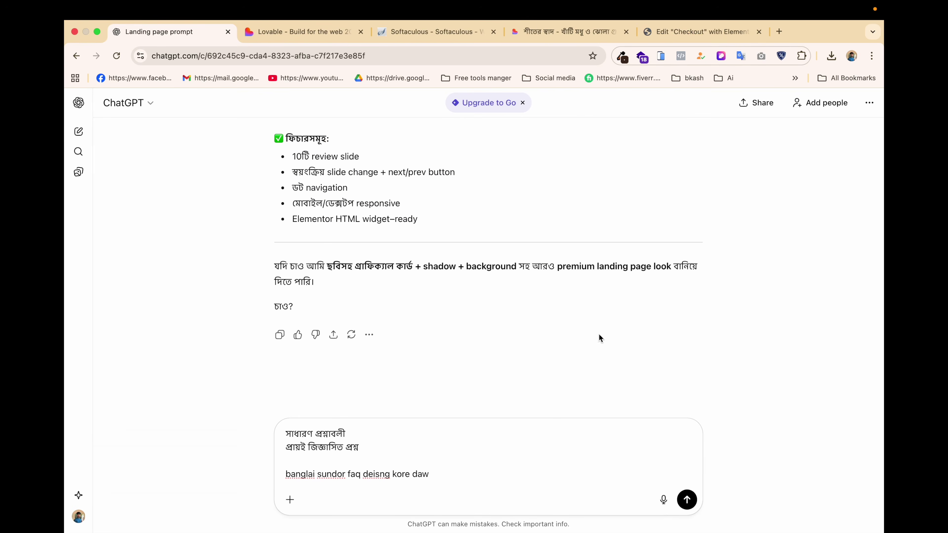
click(687, 500)
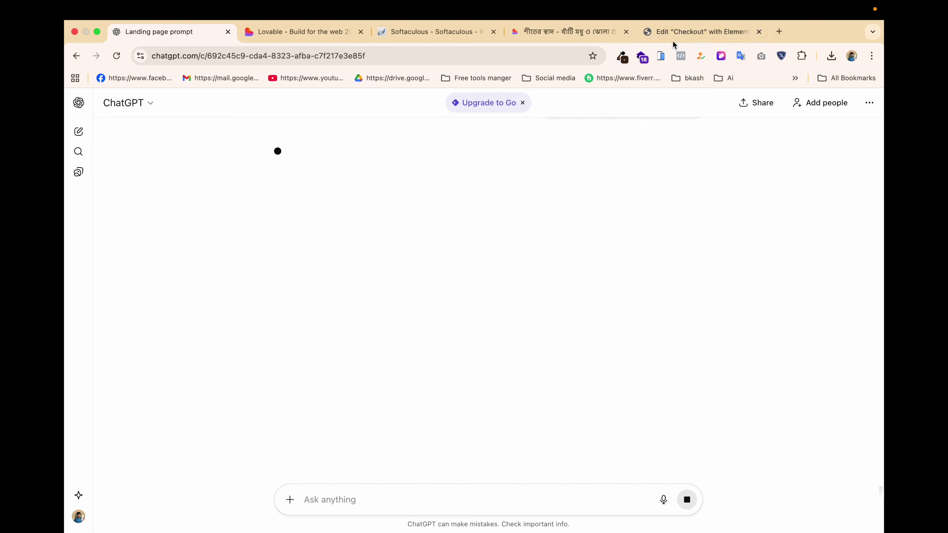
Add a new single-column flexbox section below the feature cards on the Elementor page.
click(689, 33)
scroll(484, 417, down, 2)
scroll(484, 416, down, 1)
click(542, 438)
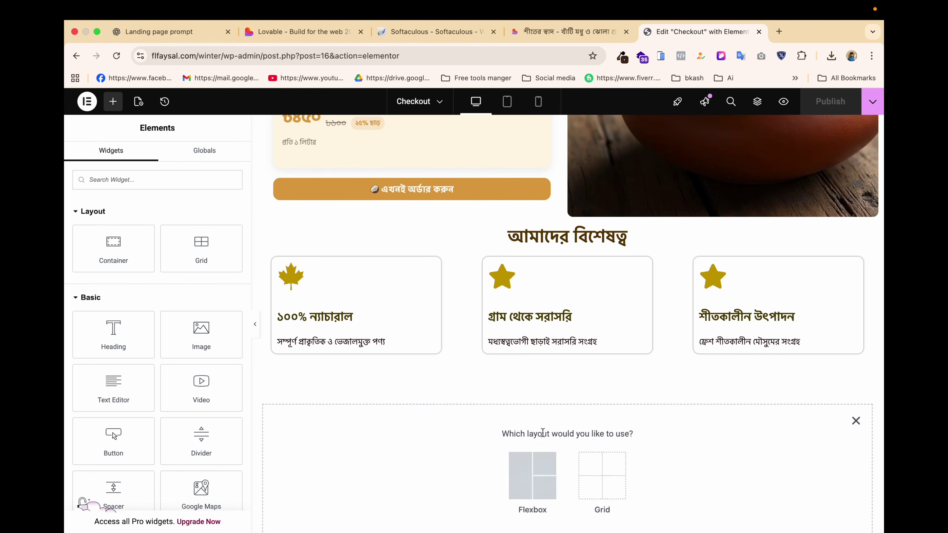
click(519, 472)
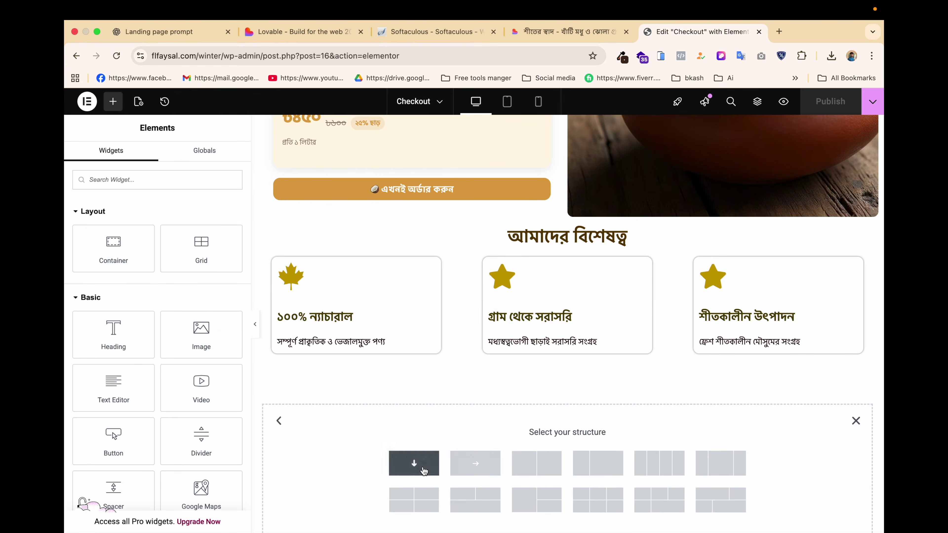
click(415, 463)
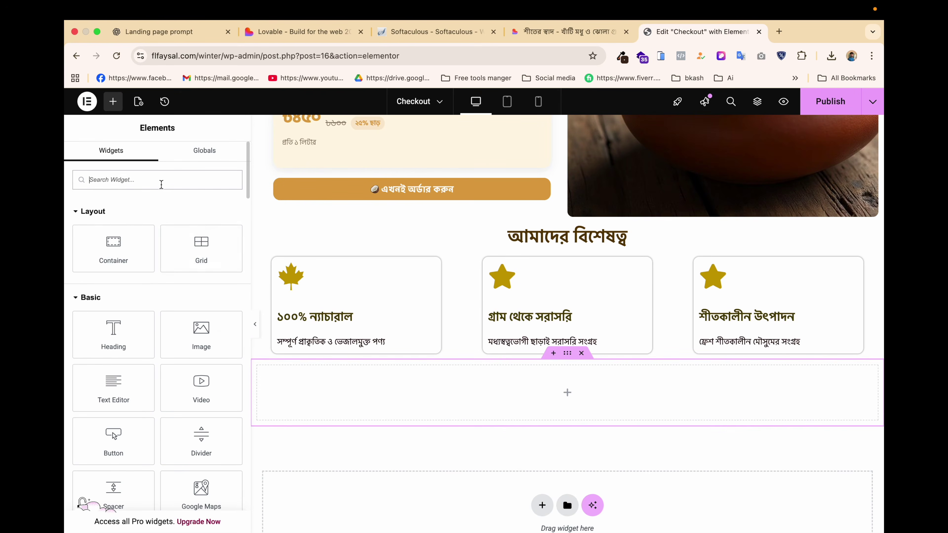
Drop an HTML widget into the new container and paste in the review carousel code.
click(161, 183)
text(html)
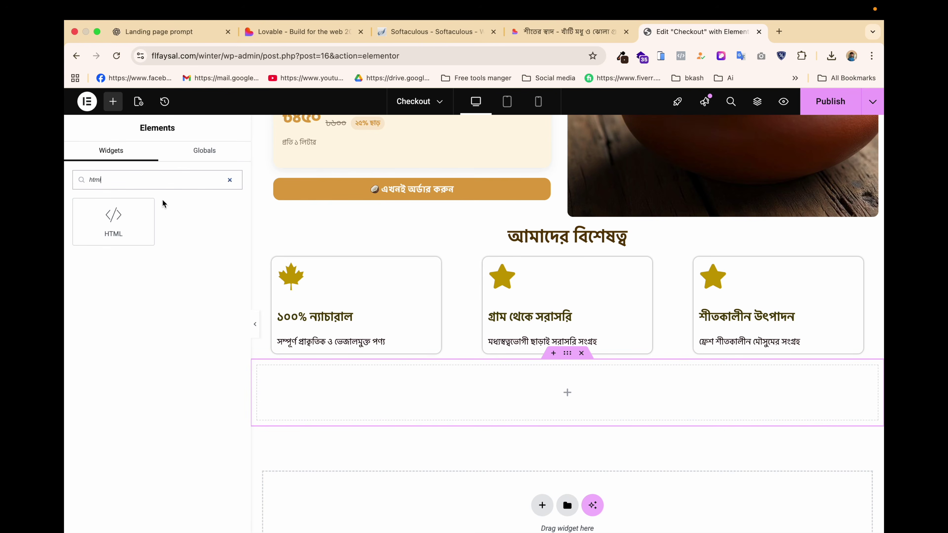
drag(123, 218, 404, 370)
click(175, 282)
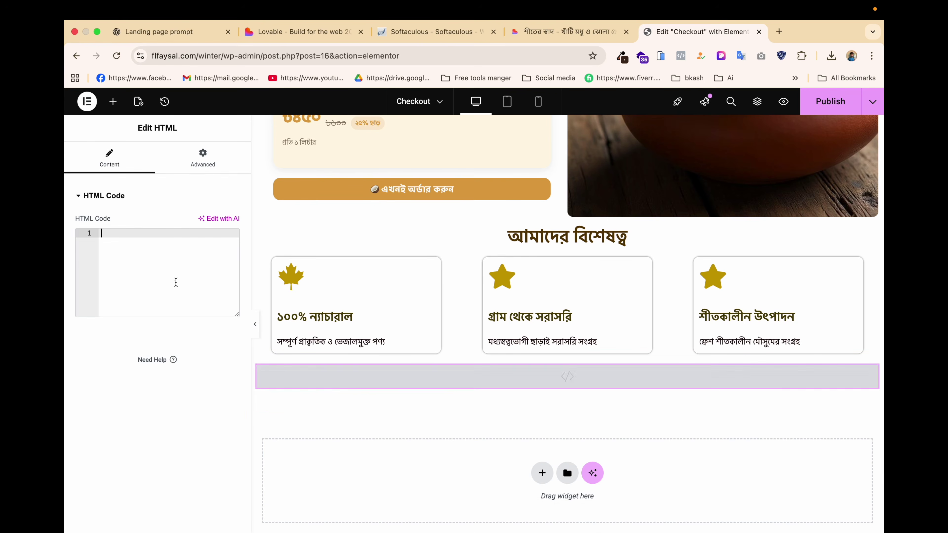
key(super+v)
scroll(448, 313, down, 4)
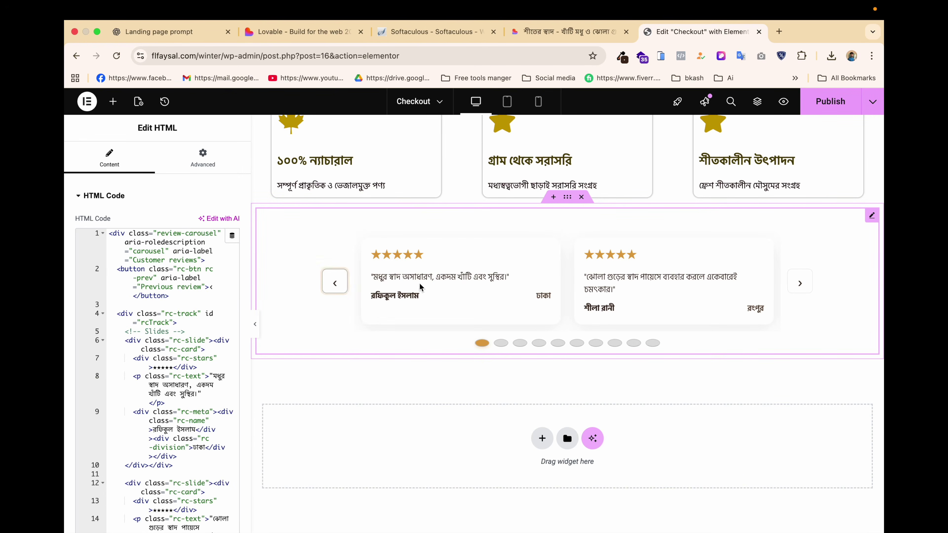
Test that the carousel advances to the second, third and fourth reviews, then save the page.
click(500, 343)
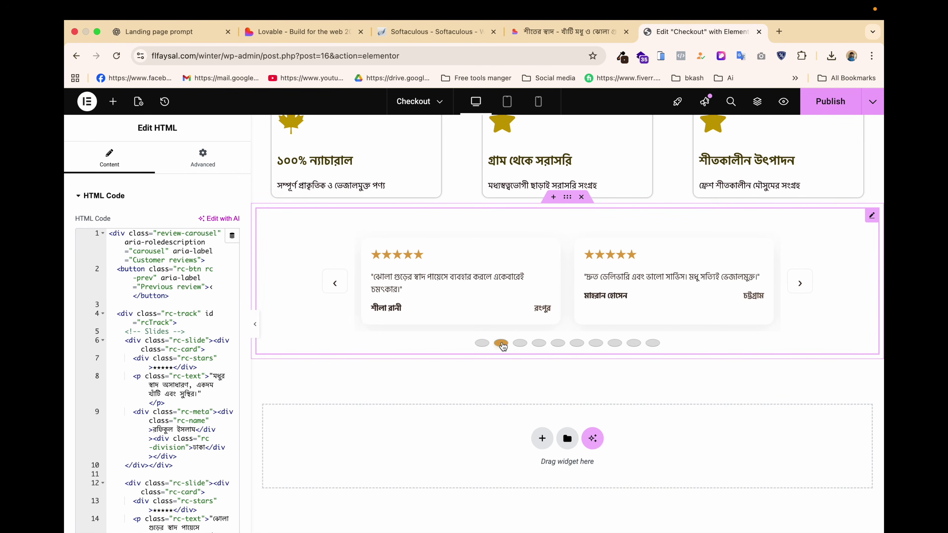
click(521, 344)
click(539, 345)
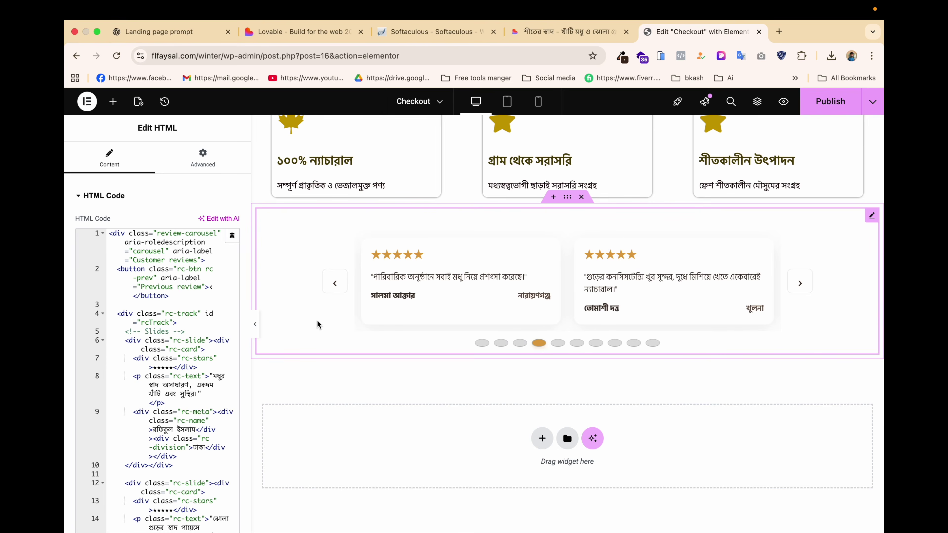
click(255, 324)
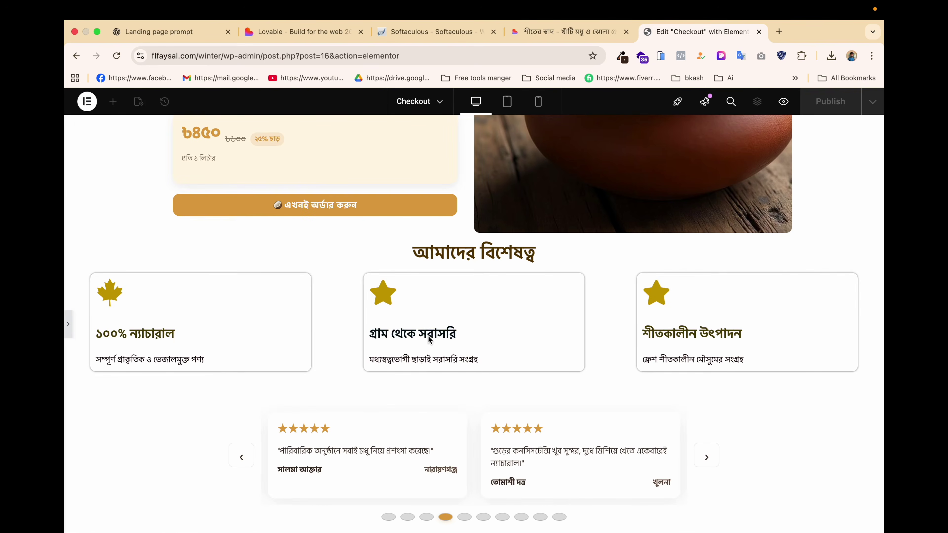
click(68, 324)
key(super+s)
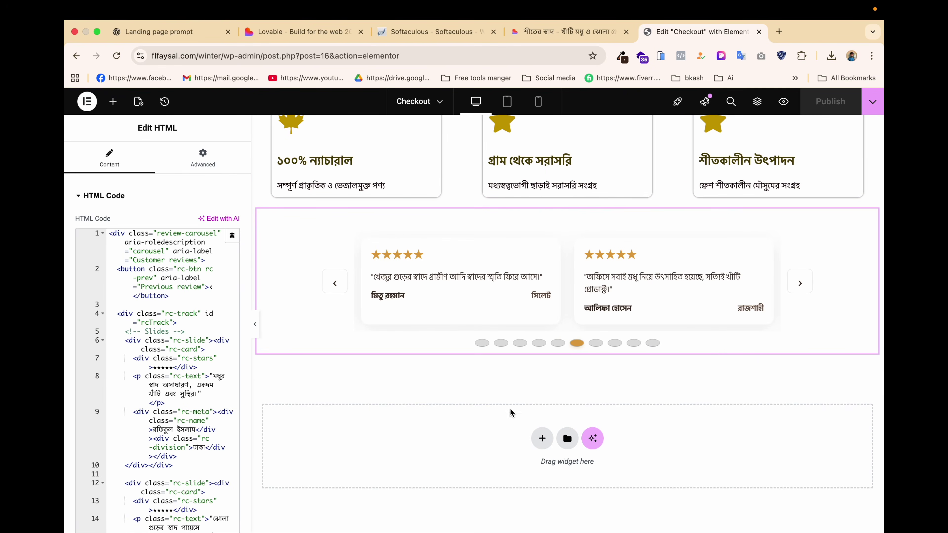
click(540, 438)
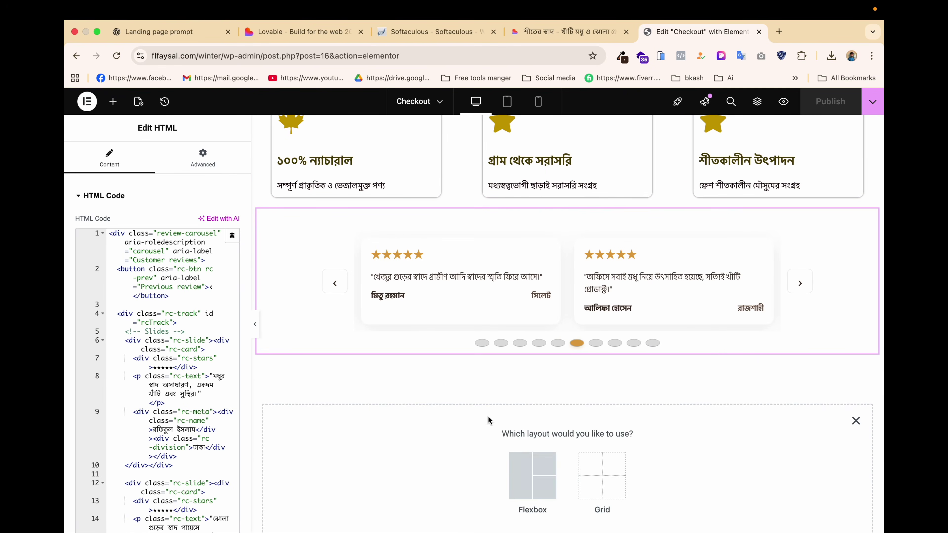
Add a single-column flexbox section with a centred Heading widget above the review carousel.
click(520, 480)
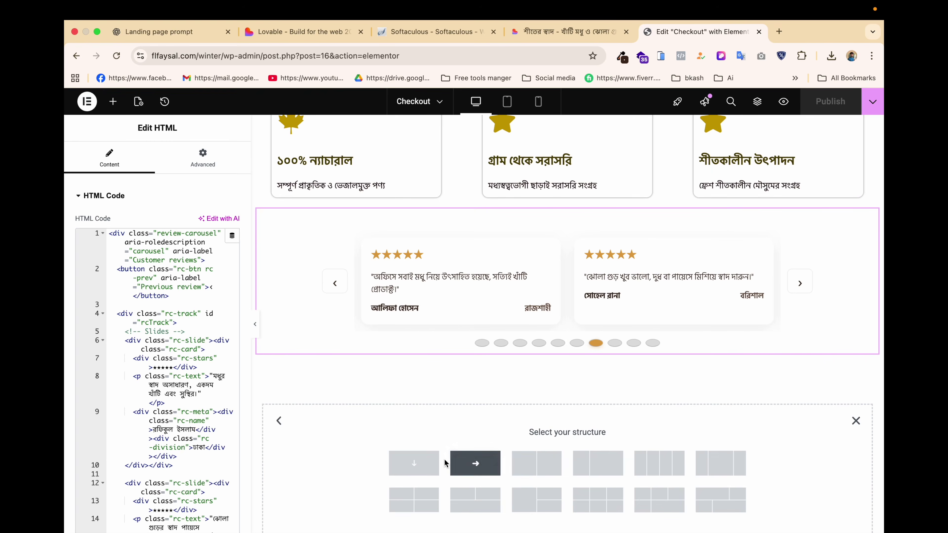
click(414, 465)
click(565, 396)
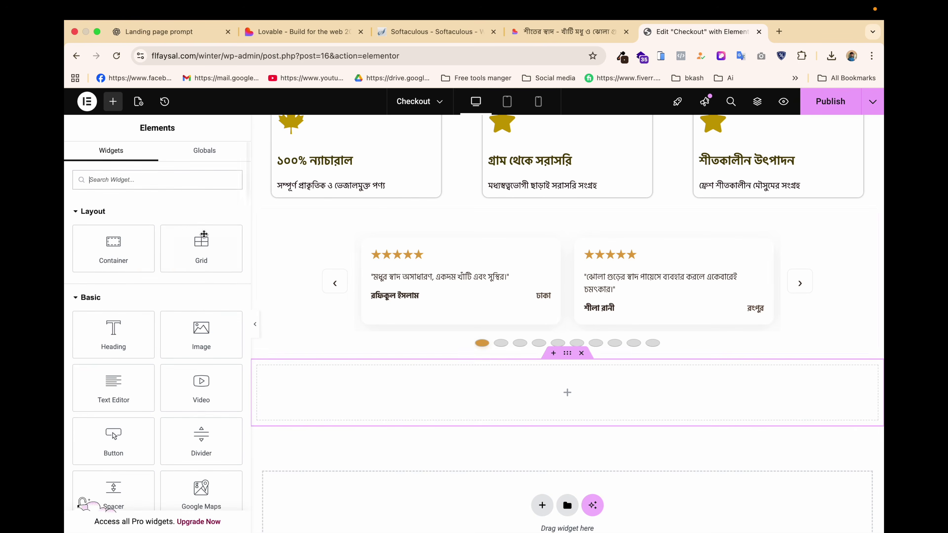
text(tes)
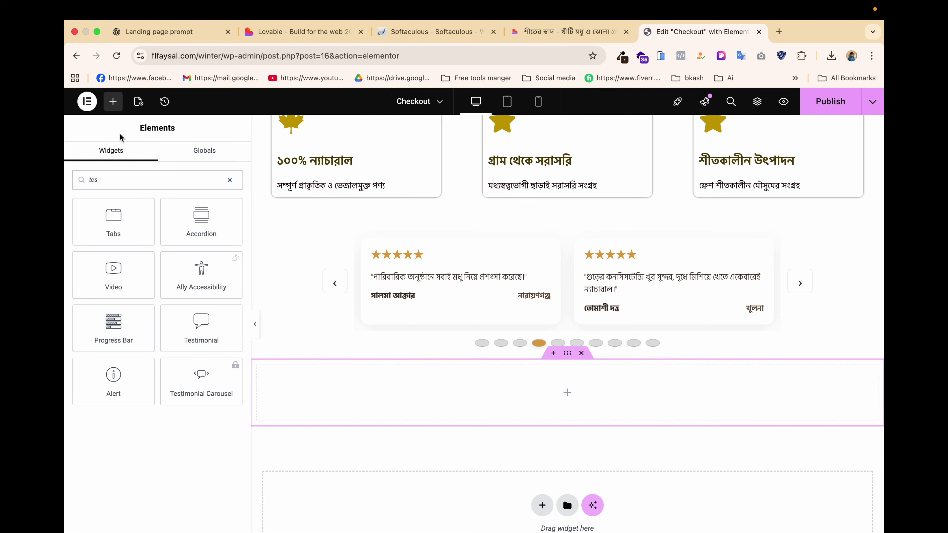
double_click(117, 179)
key(BackSpace)
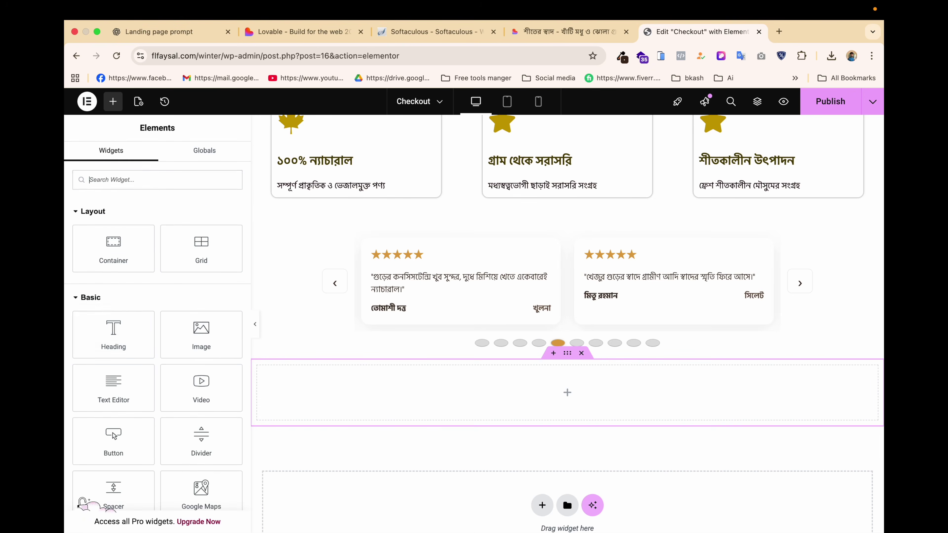
drag(126, 316, 433, 247)
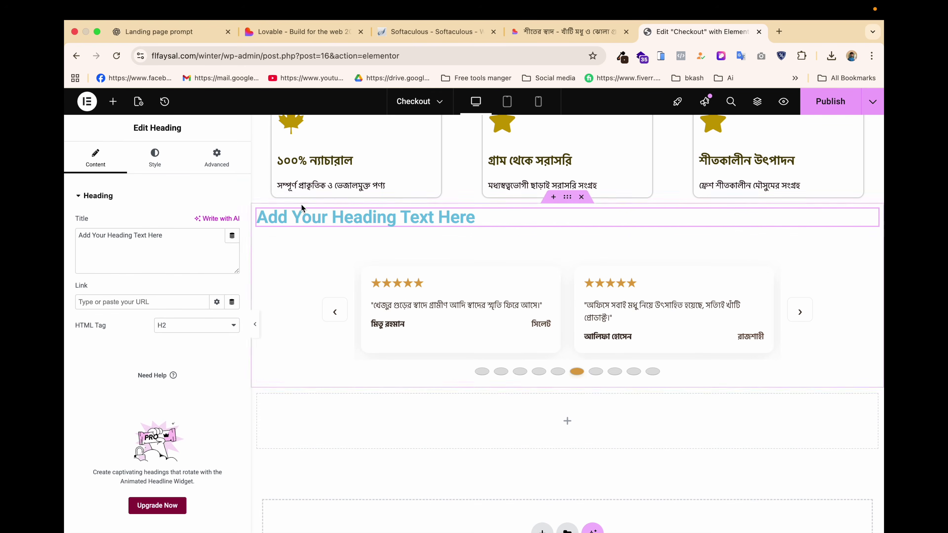
click(144, 153)
click(202, 222)
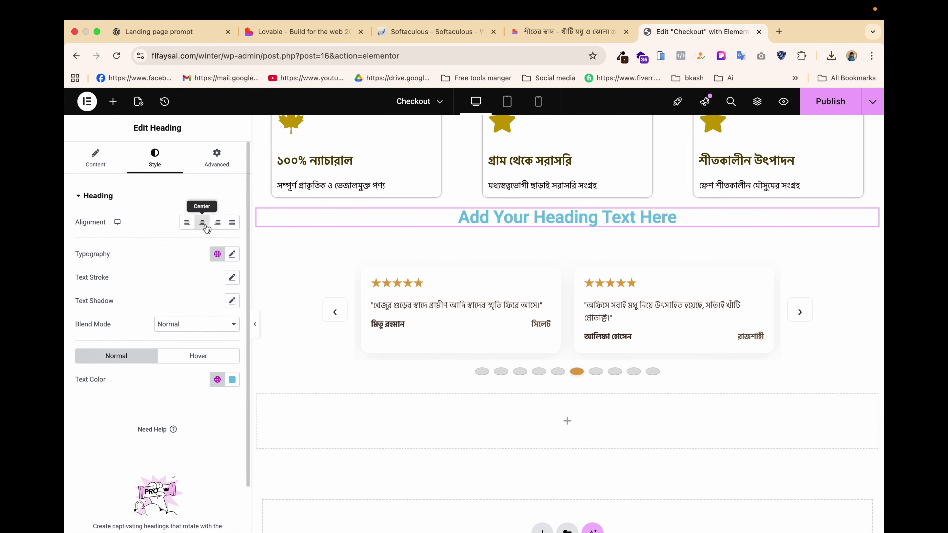
Copy the Lovable heading সন্তুষ্ট গ্রাহকদের কথা and paste it as the heading's title.
click(541, 30)
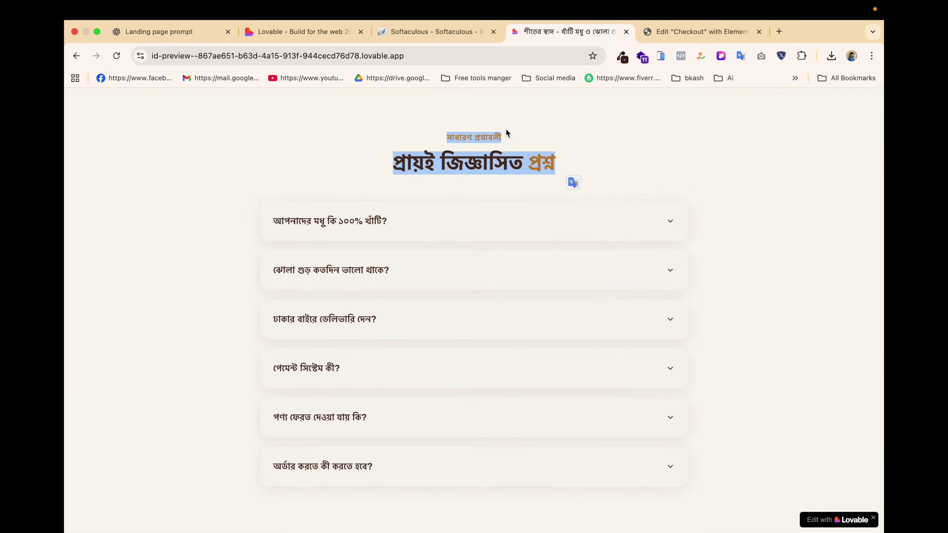
scroll(506, 129, up, 5)
scroll(505, 128, up, 10)
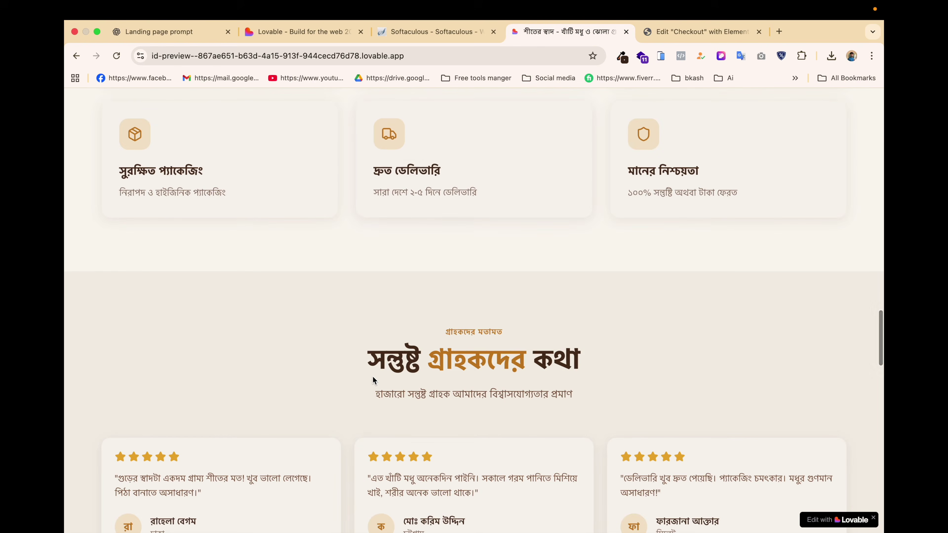
drag(365, 371, 608, 374)
key(super+c)
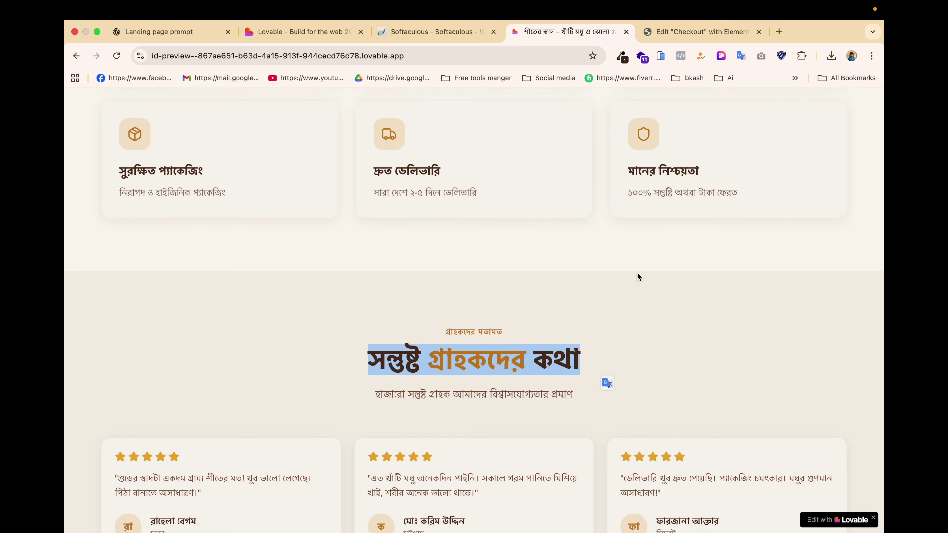
click(672, 32)
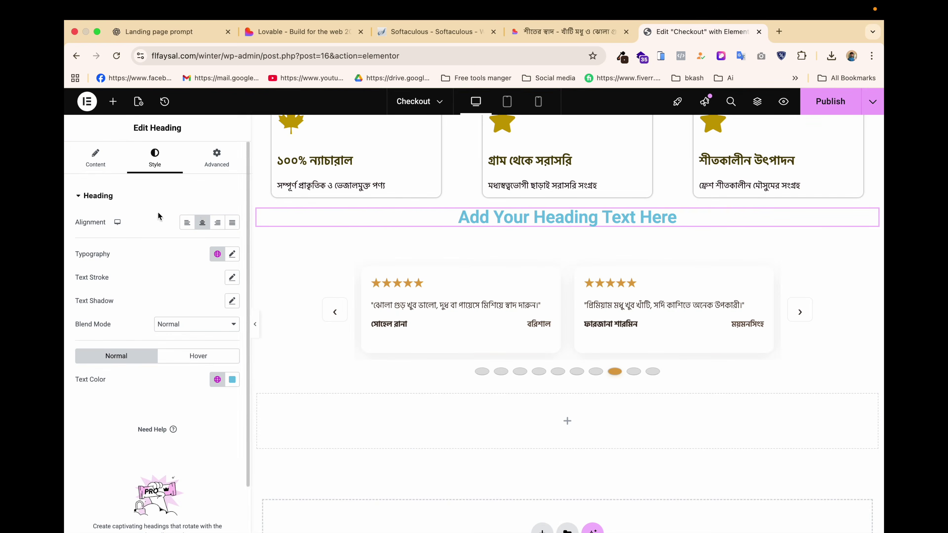
click(96, 157)
click(188, 254)
key(super+a)
key(super+v)
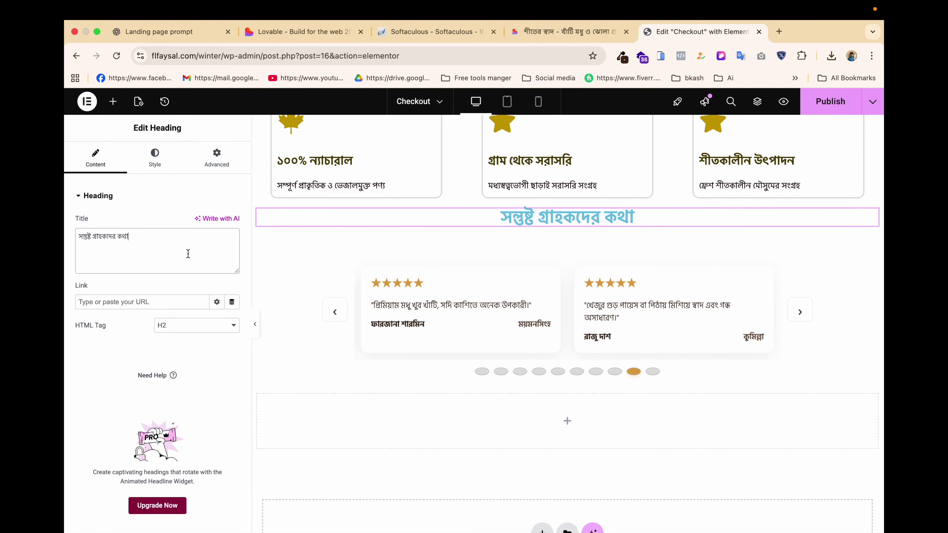
Set the heading's text colour to dark brown (#674200) and publish the page.
click(154, 157)
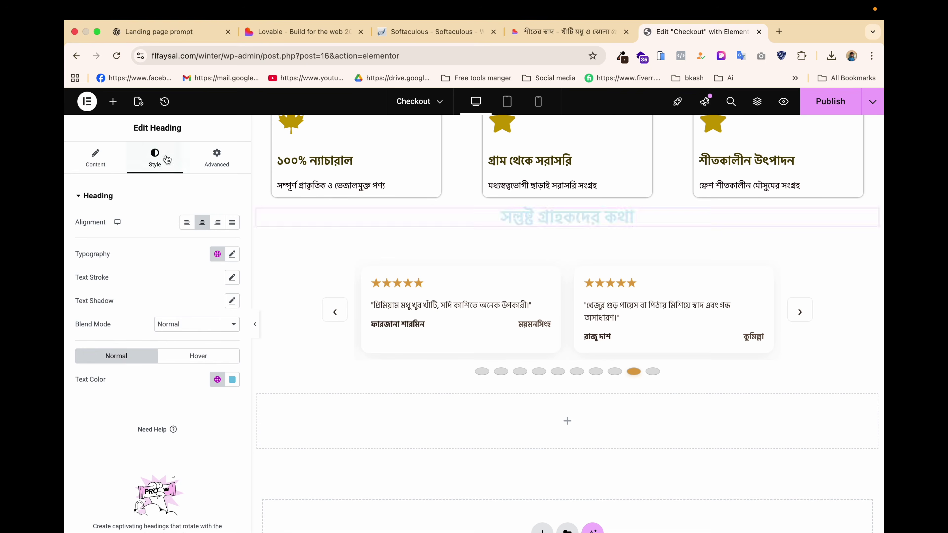
click(234, 380)
click(304, 287)
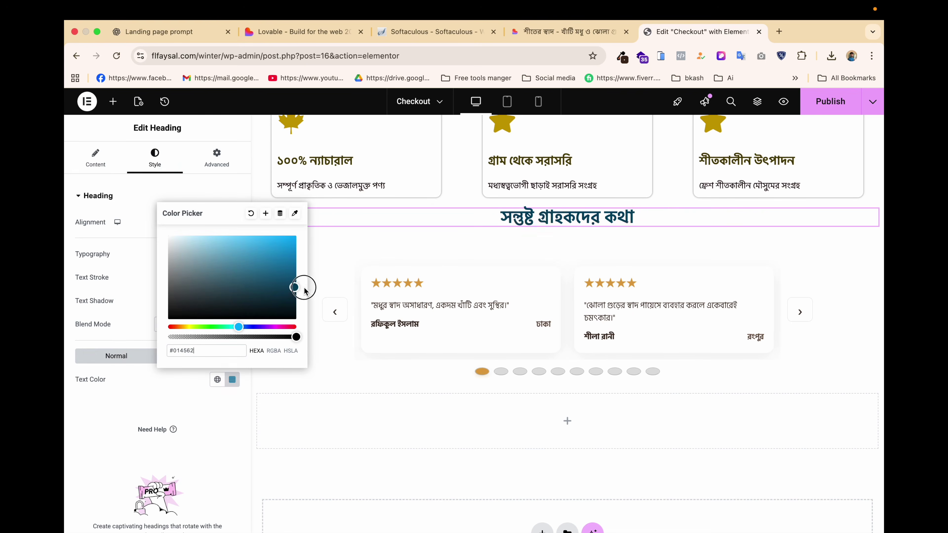
drag(304, 288, 303, 286)
drag(199, 329, 181, 327)
click(827, 109)
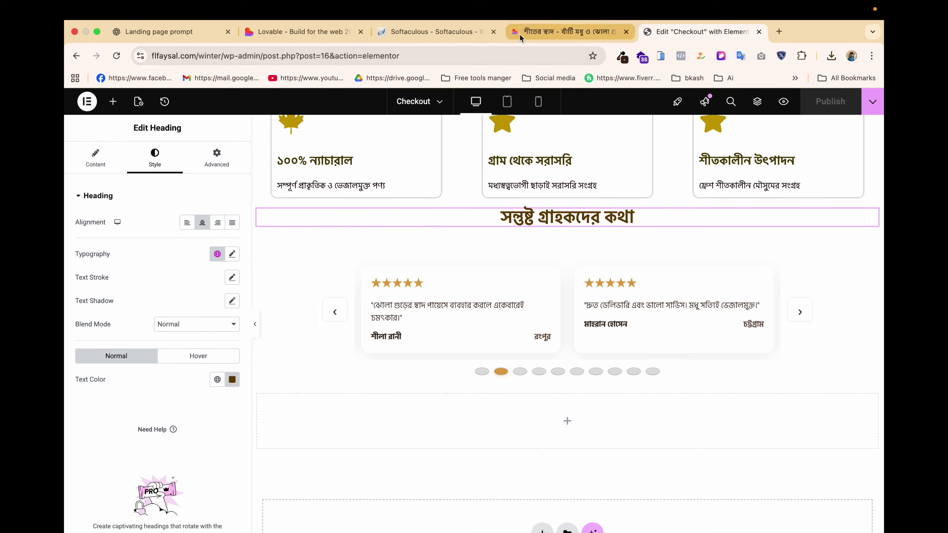
Check the generated code in ChatGPT, then return to the empty container in the Checkout editor.
click(166, 36)
scroll(395, 348, down, 20)
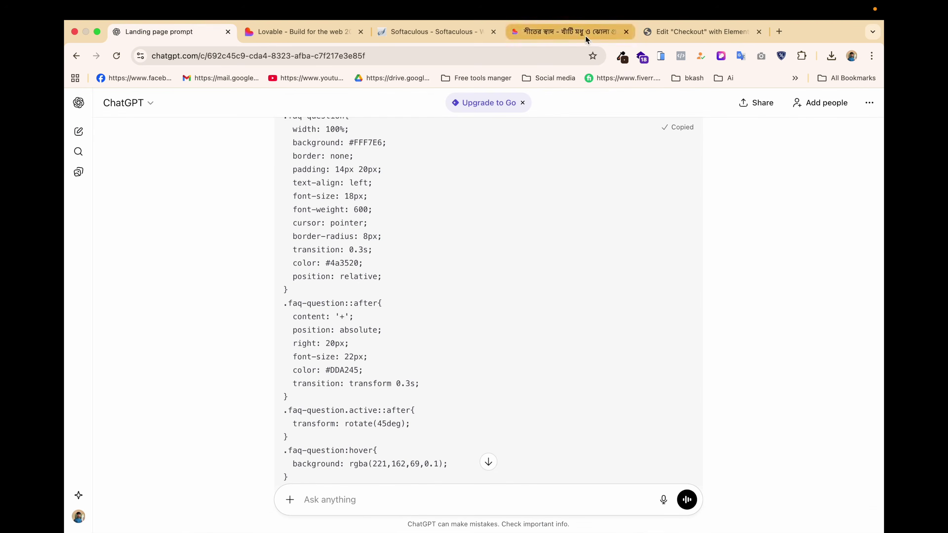
click(703, 31)
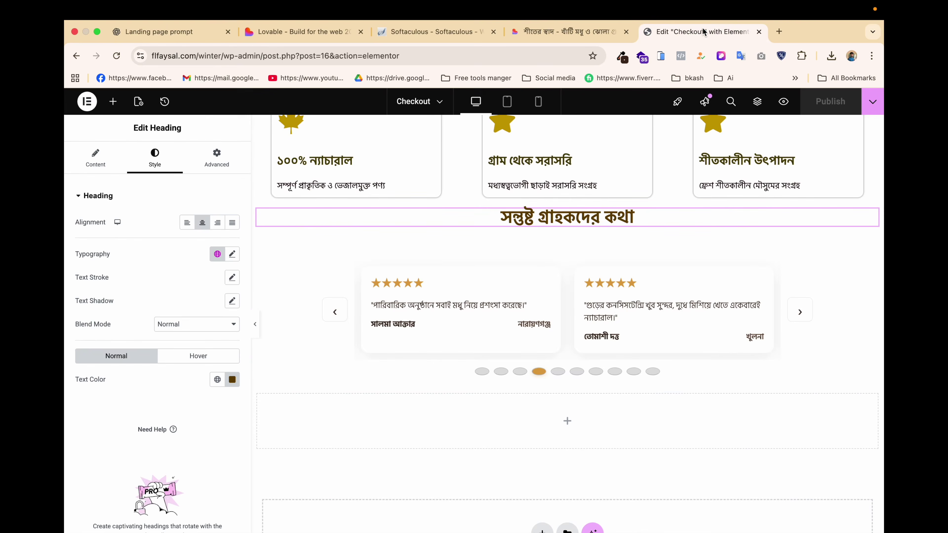
click(567, 421)
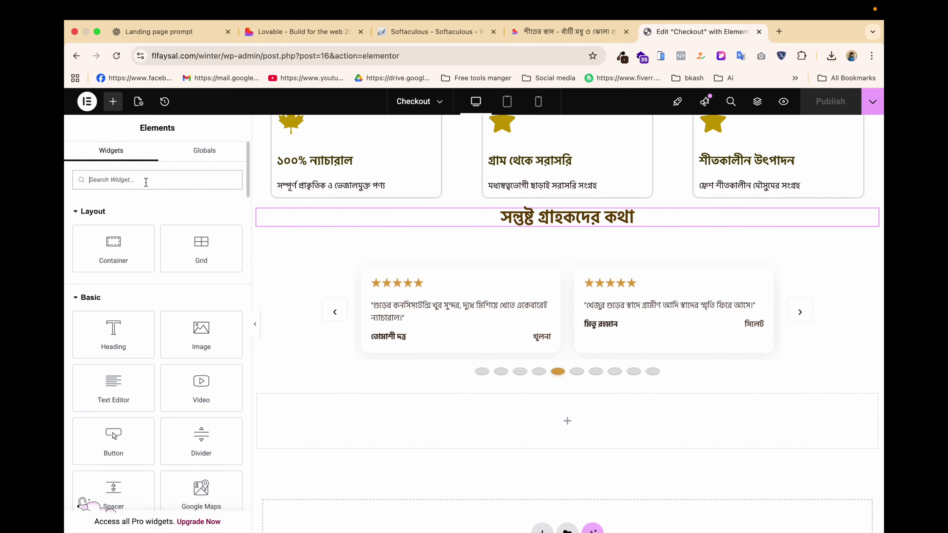
Place a Checkout Form widget below the reviews carousel.
text(chek)
key(BackSpace)
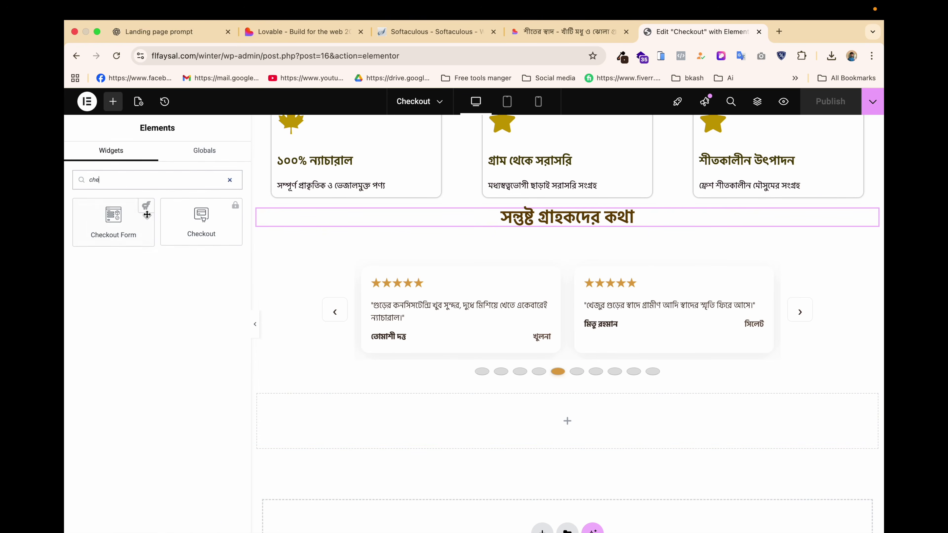
drag(125, 229, 514, 420)
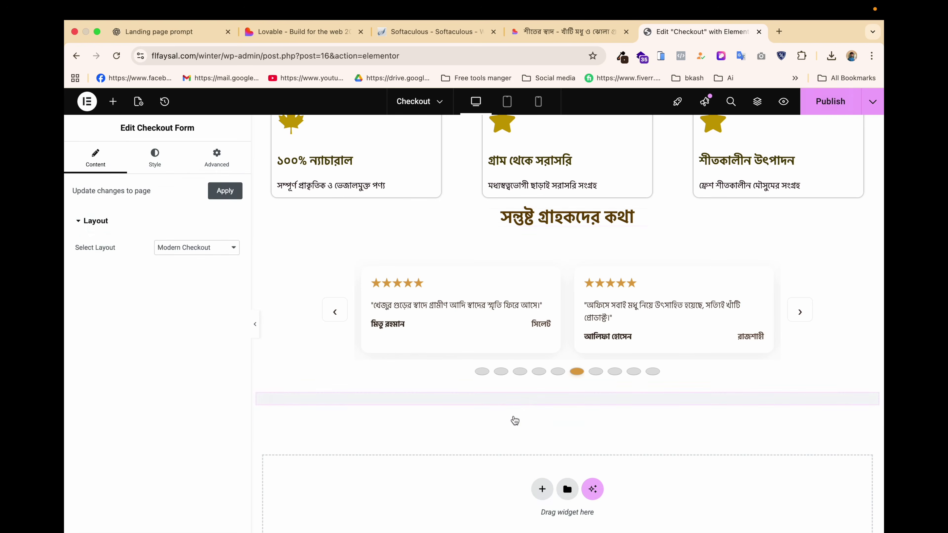
scroll(541, 417, down, 10)
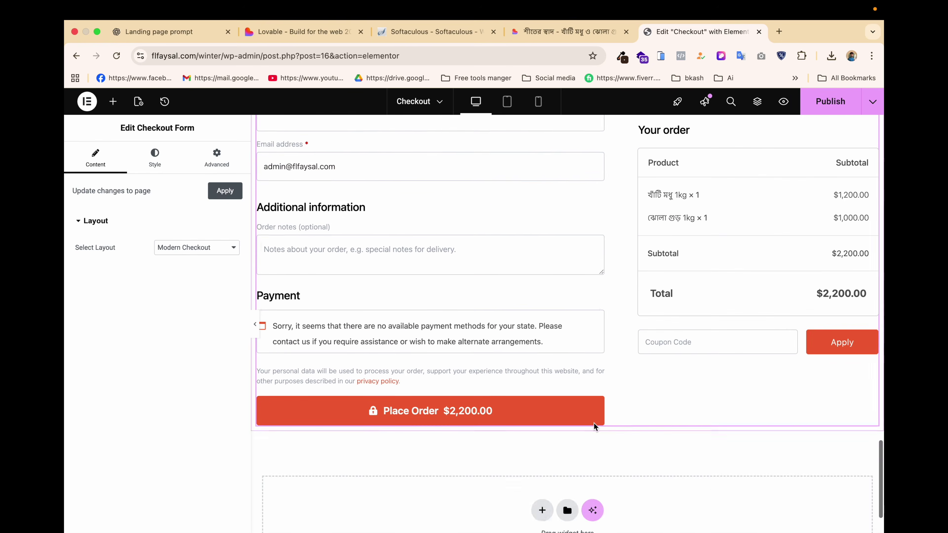
scroll(594, 423, down, 2)
Add a single-column flexbox section holding an HTML widget with the pasted Bengali FAQ accordion code.
click(541, 438)
click(522, 483)
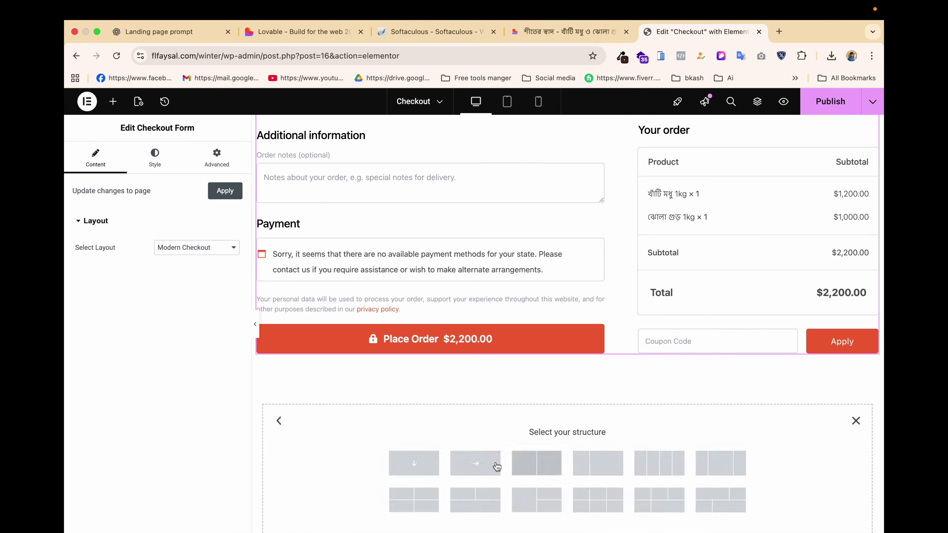
click(414, 463)
click(567, 393)
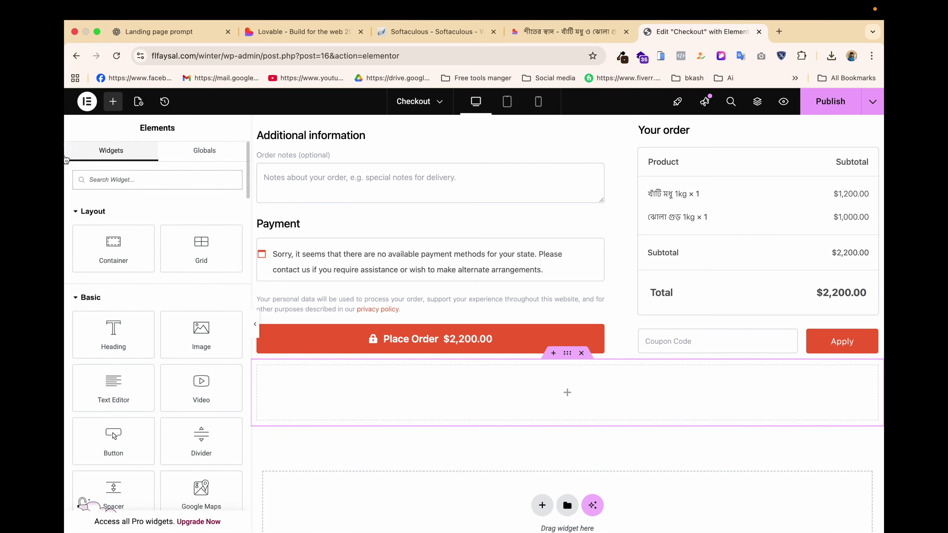
text(html)
drag(128, 230, 501, 406)
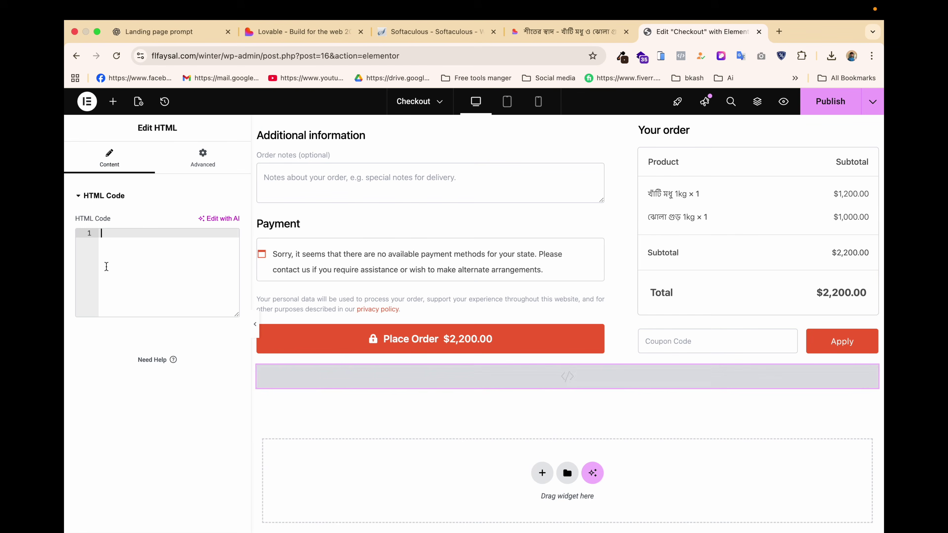
key(super+v)
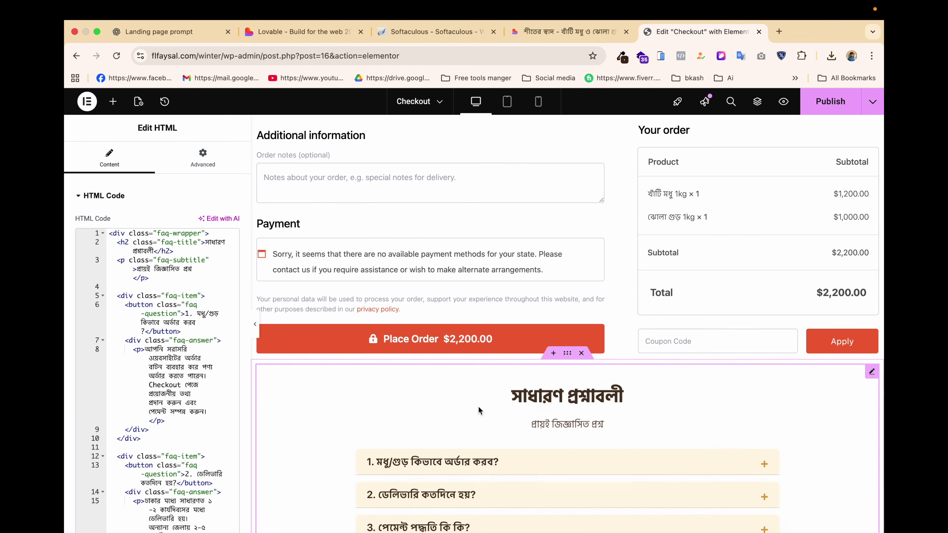
scroll(467, 403, down, 3)
scroll(634, 336, up, 6)
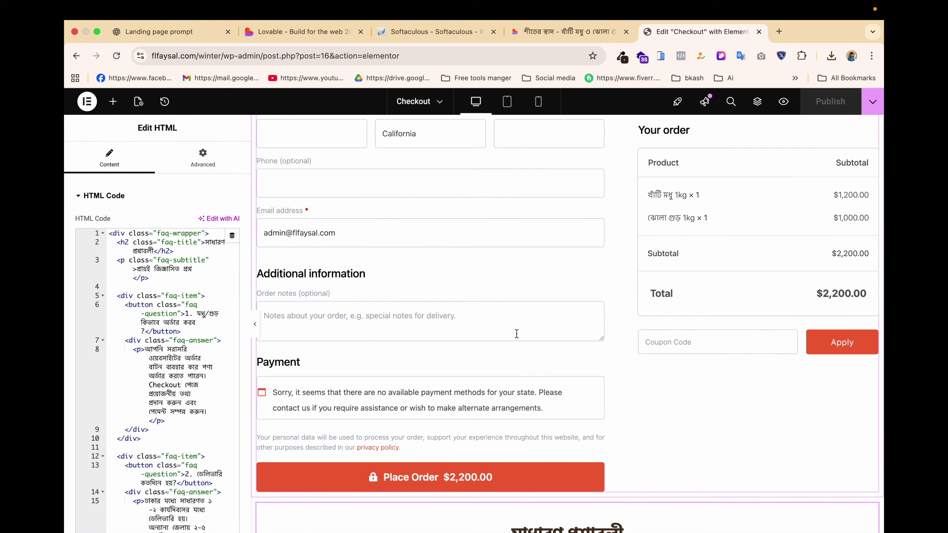
scroll(516, 332, up, 5)
click(784, 102)
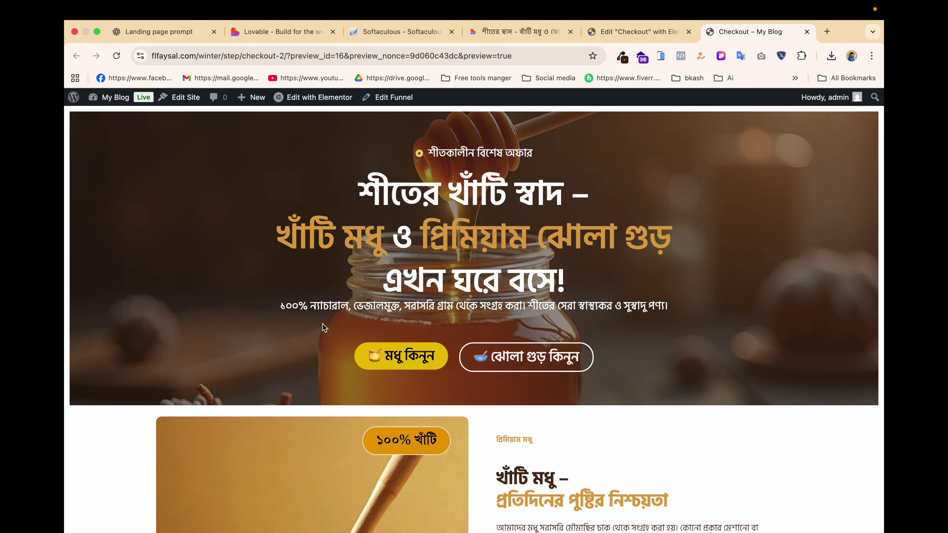
scroll(323, 327, down, 10)
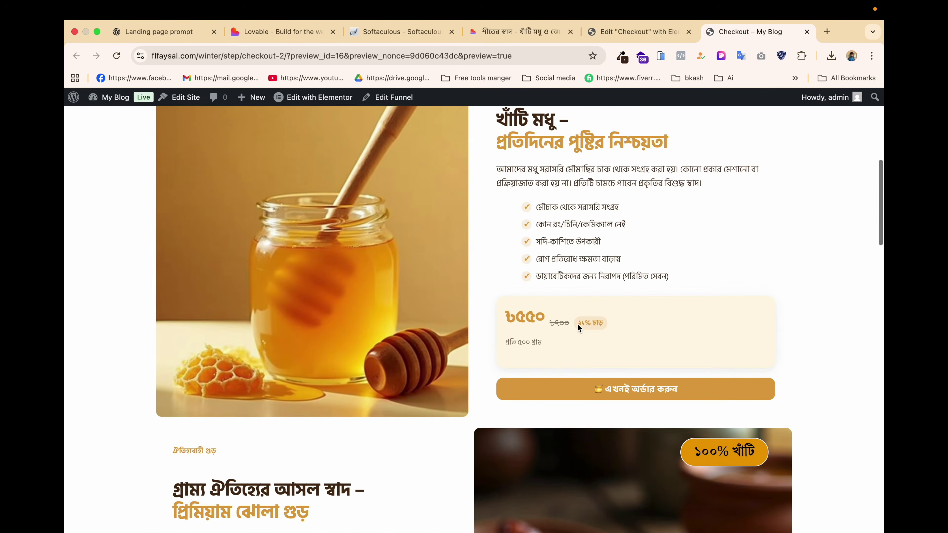
scroll(577, 324, down, 15)
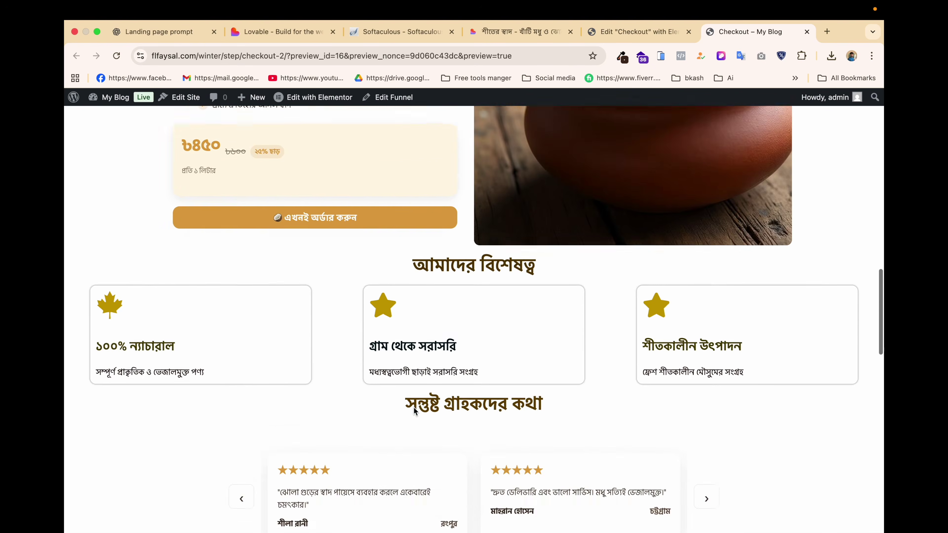
scroll(414, 410, down, 5)
click(243, 295)
click(243, 295)
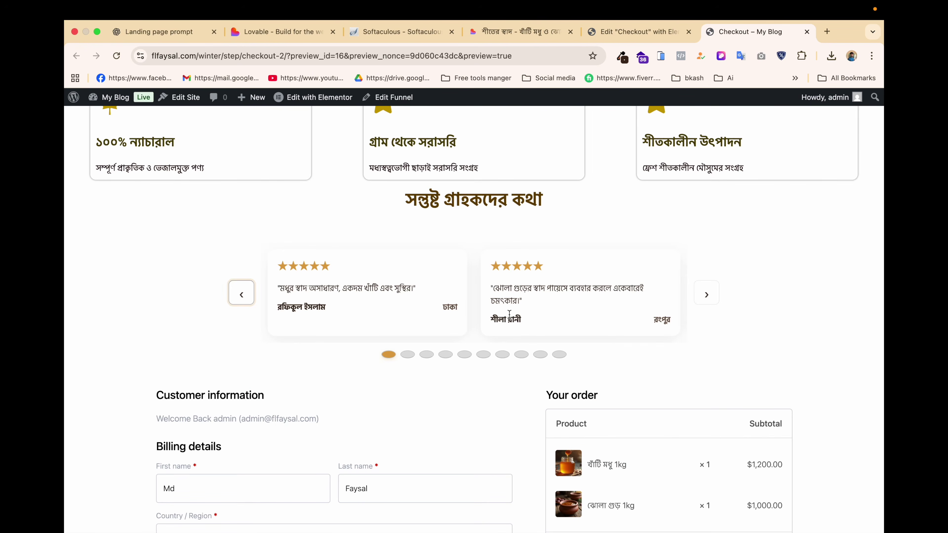
scroll(509, 315, down, 8)
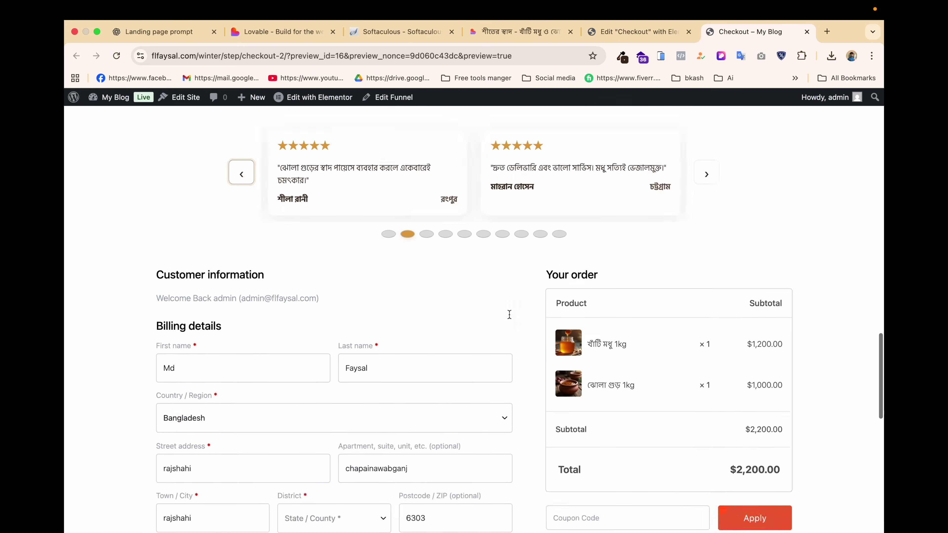
scroll(285, 320, down, 6)
scroll(350, 316, up, 4)
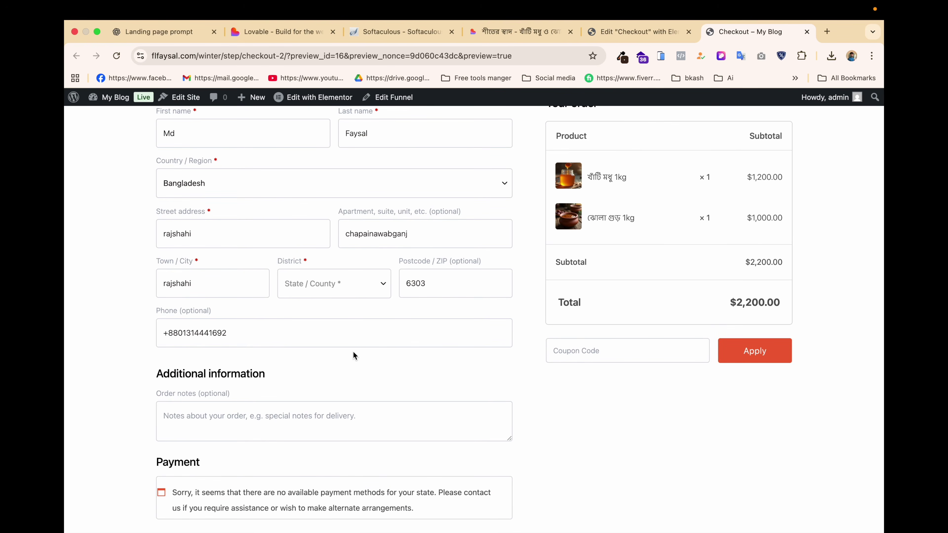
scroll(354, 355, down, 4)
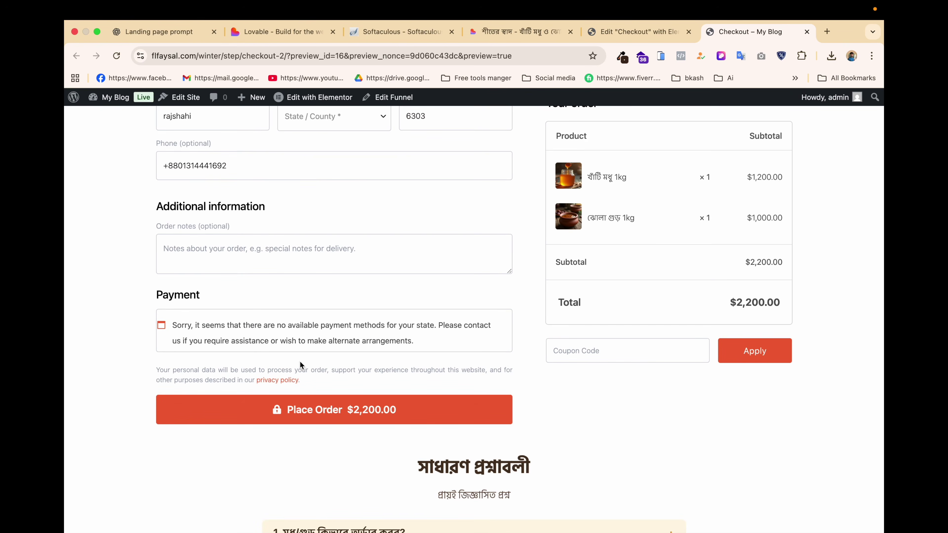
scroll(375, 451, down, 3)
click(470, 425)
scroll(469, 425, down, 3)
click(493, 391)
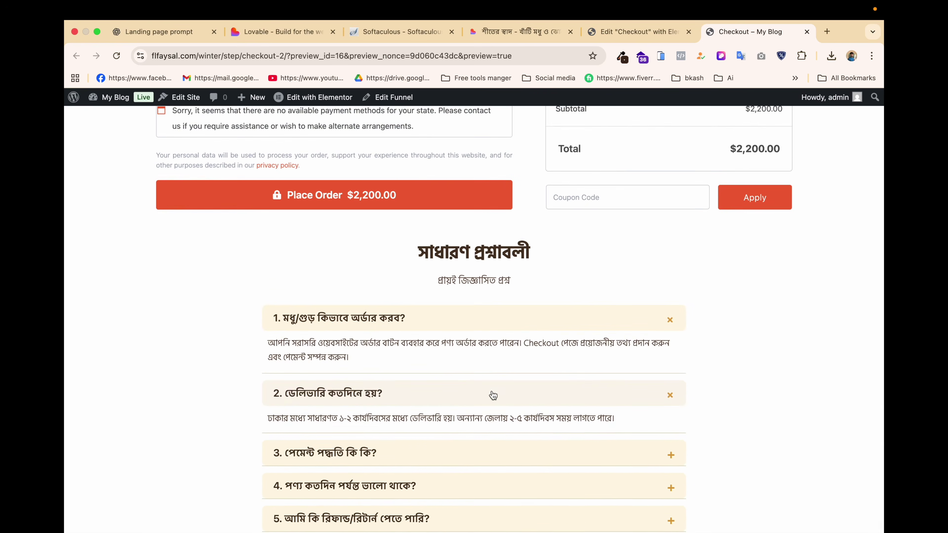
scroll(493, 392, down, 1)
scroll(492, 391, up, 1)
click(482, 420)
click(499, 375)
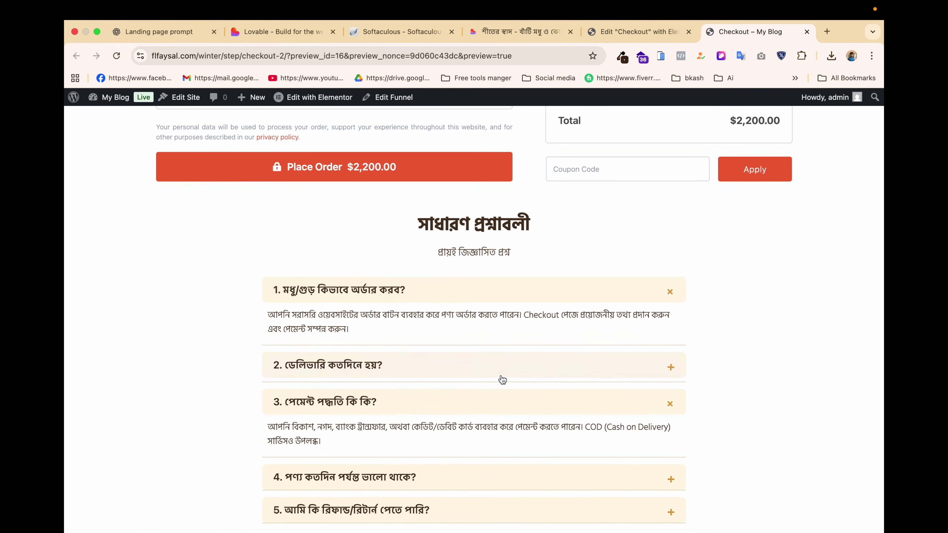
click(579, 301)
click(550, 392)
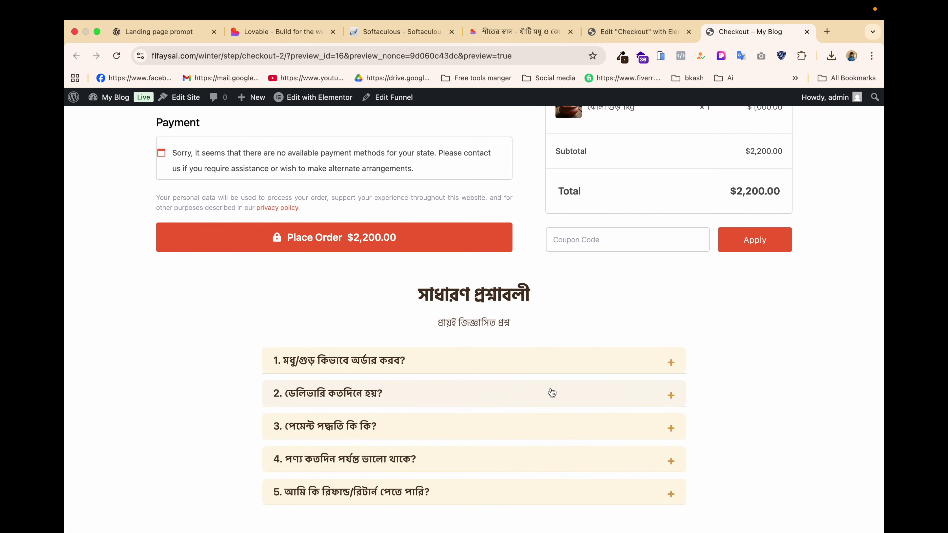